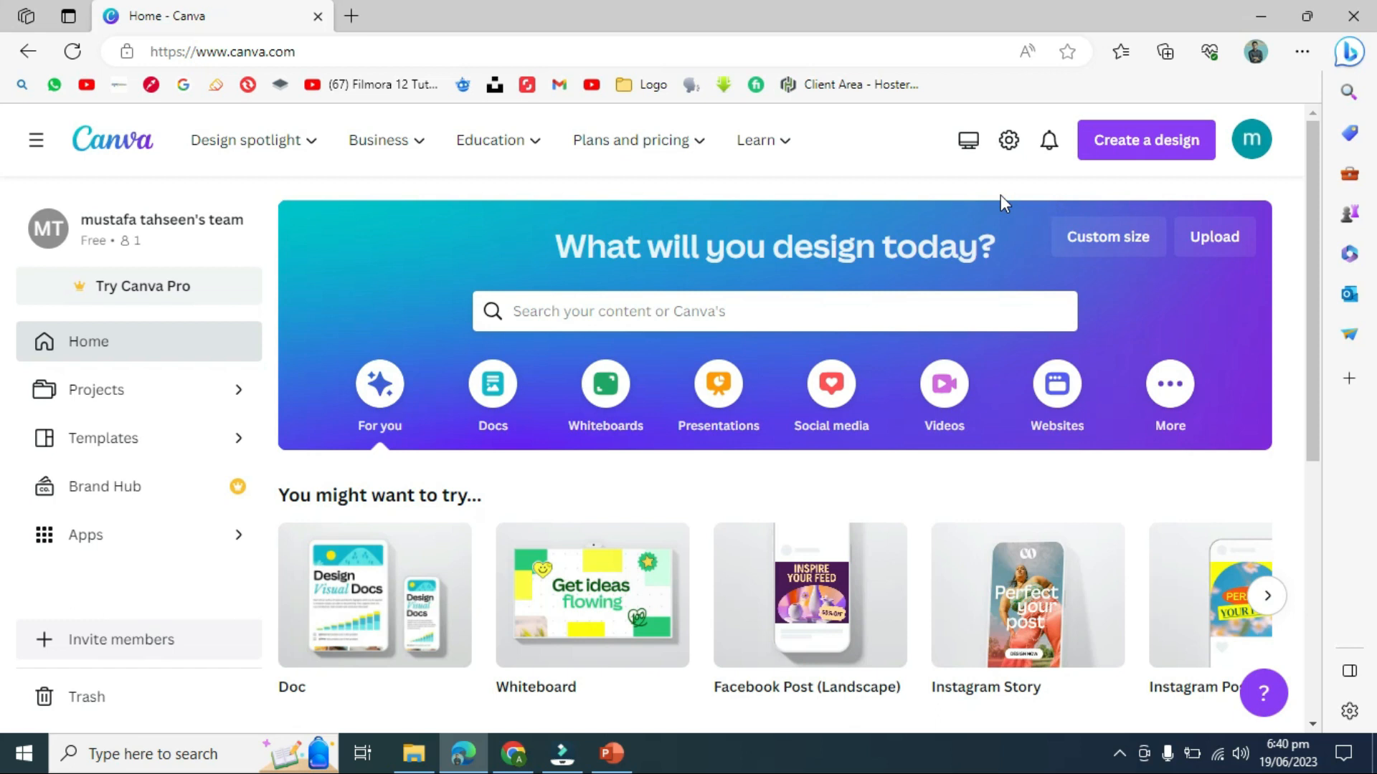
# - Start a new design by searching 'in' and choosing Instagram Post (Square)
pyautogui.click(1098, 154)
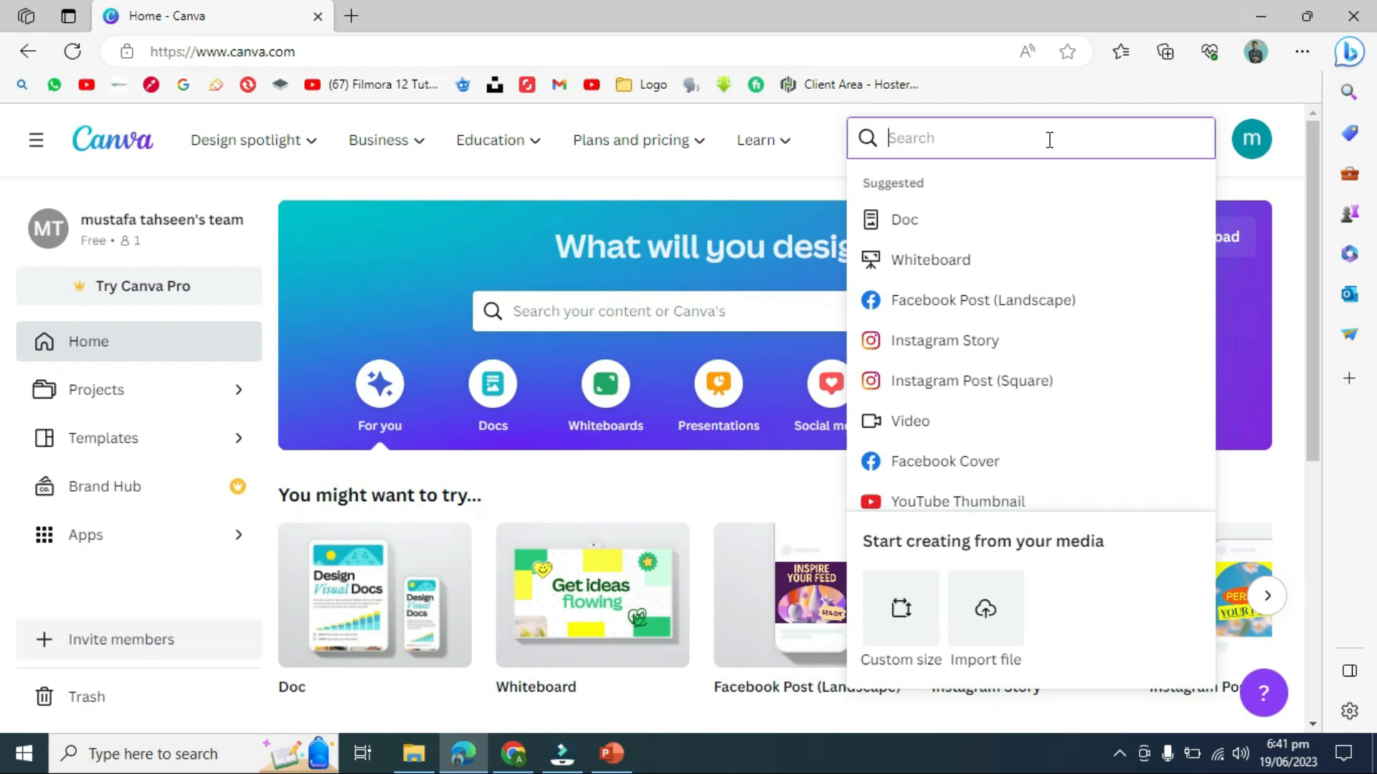
pyautogui.write('in')
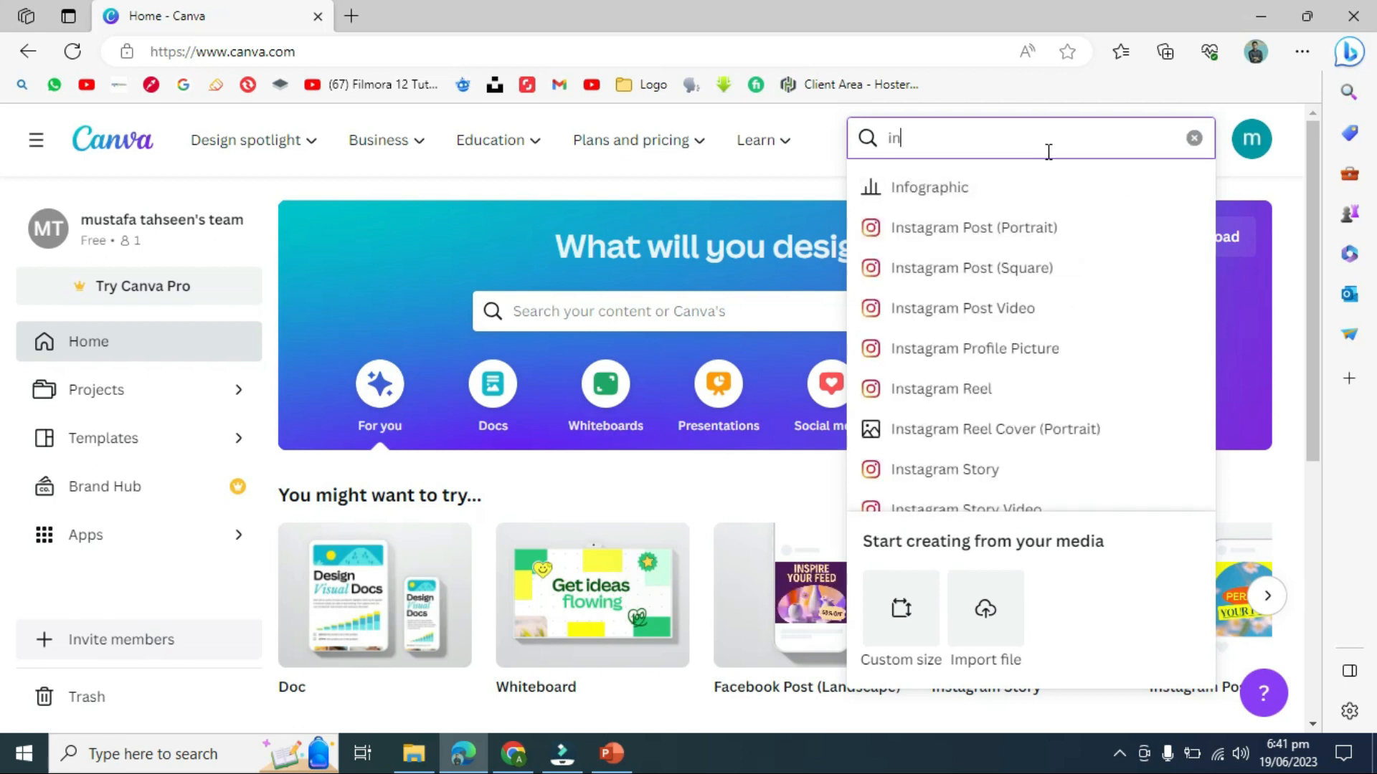
pyautogui.click(1004, 260)
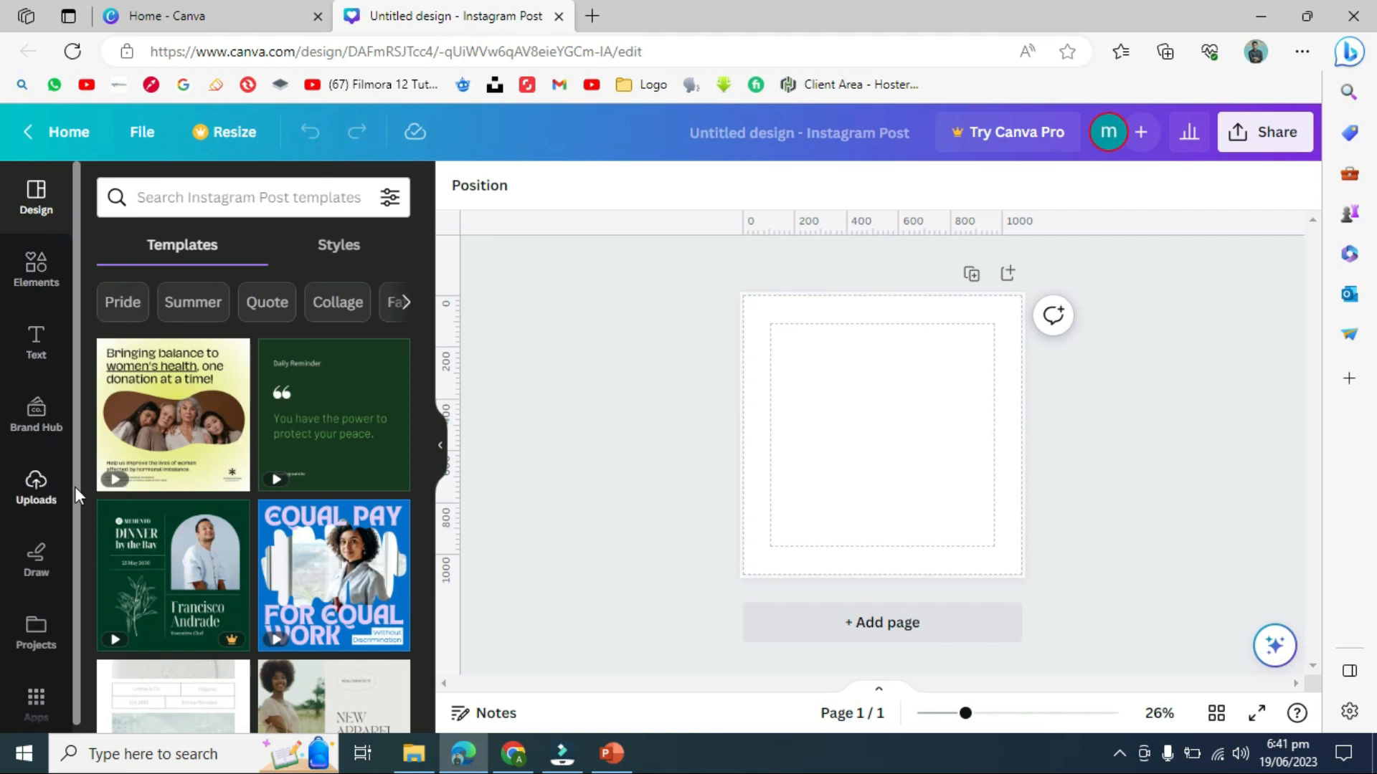
# - Look through the Instagram post template suggestions and focus the template search box
pyautogui.scroll(-1, 74, 486)
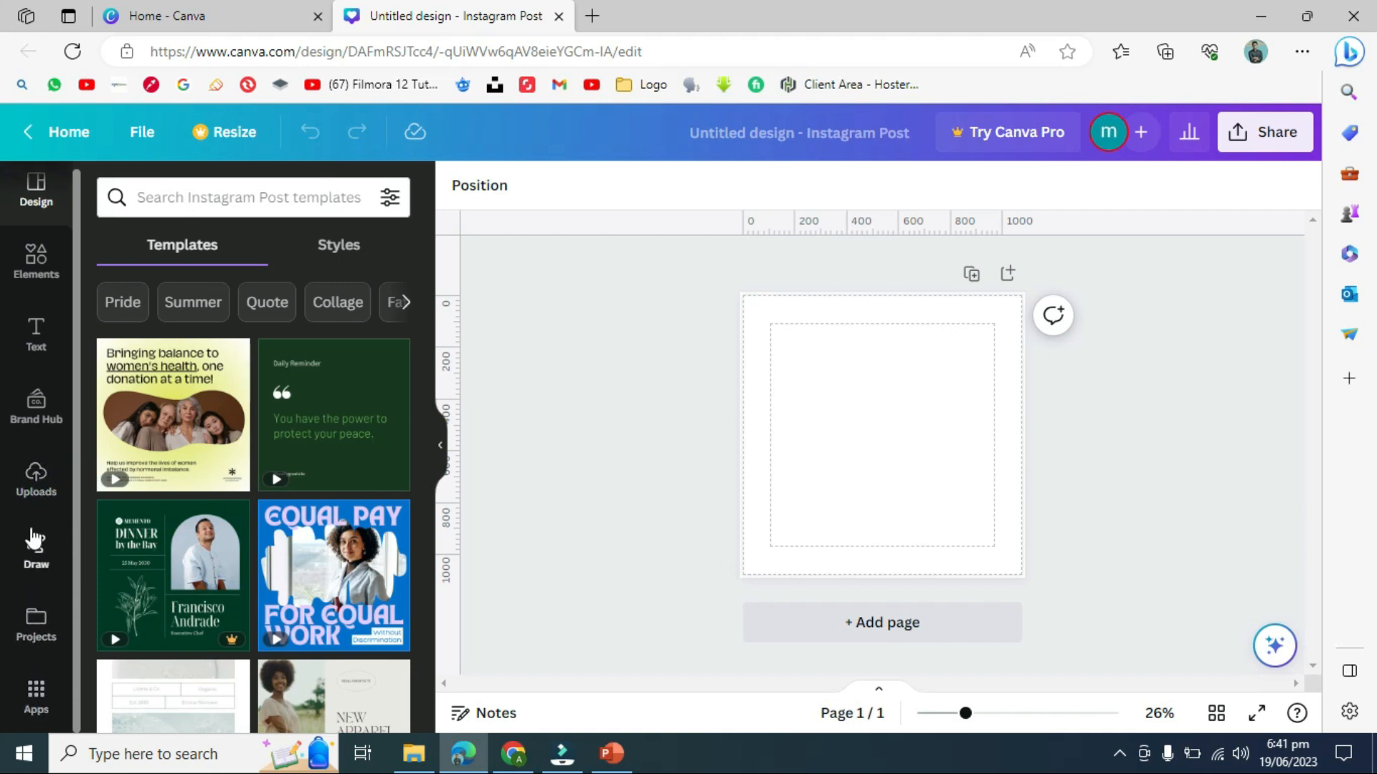
pyautogui.scroll(1, 75, 330)
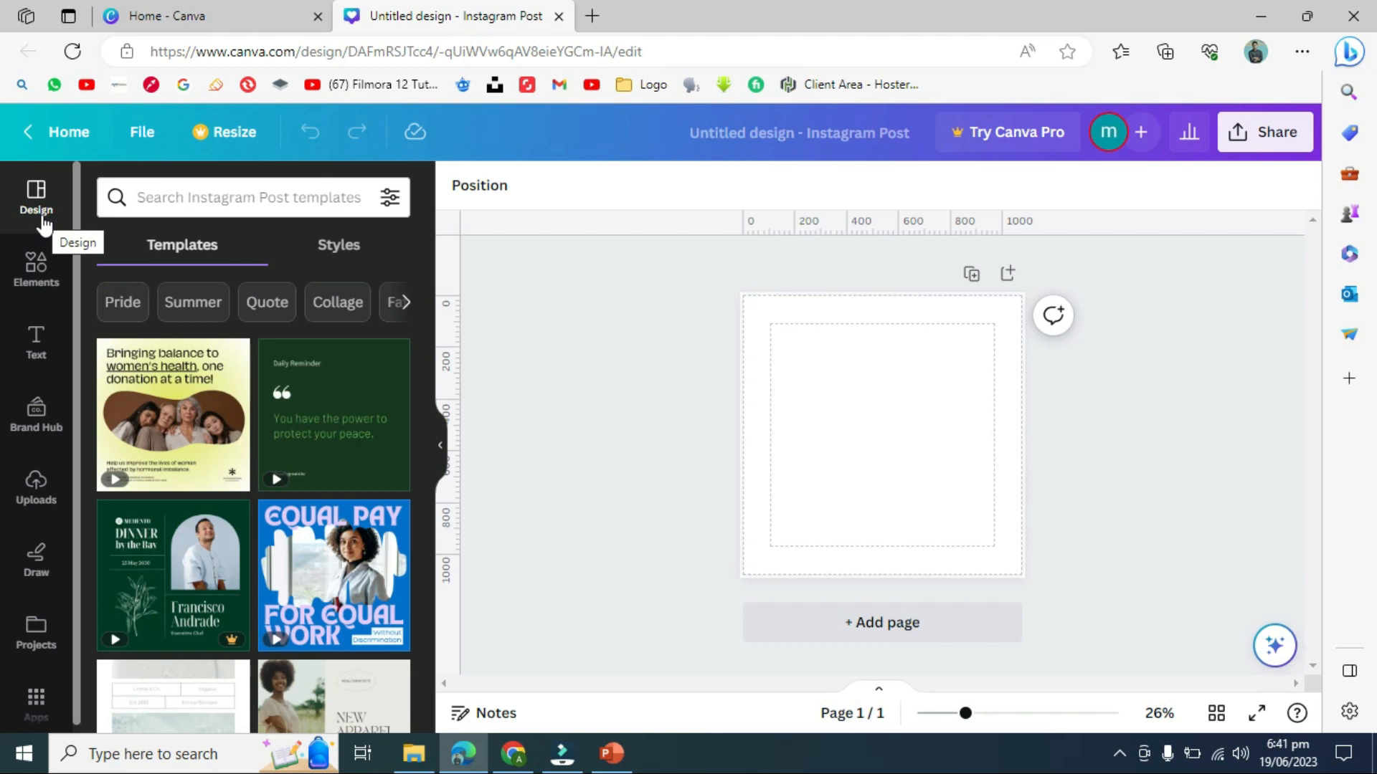
pyautogui.click(160, 209)
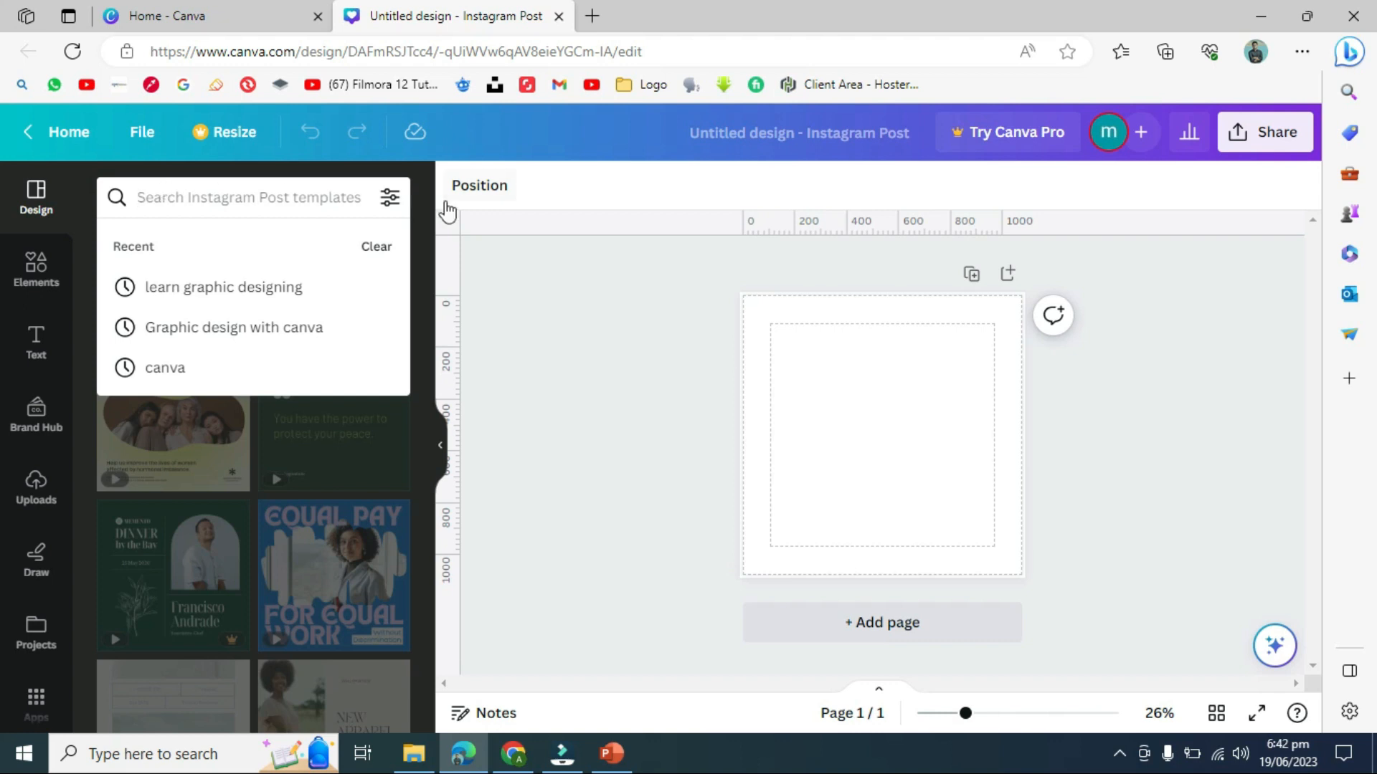
pyautogui.click(505, 265)
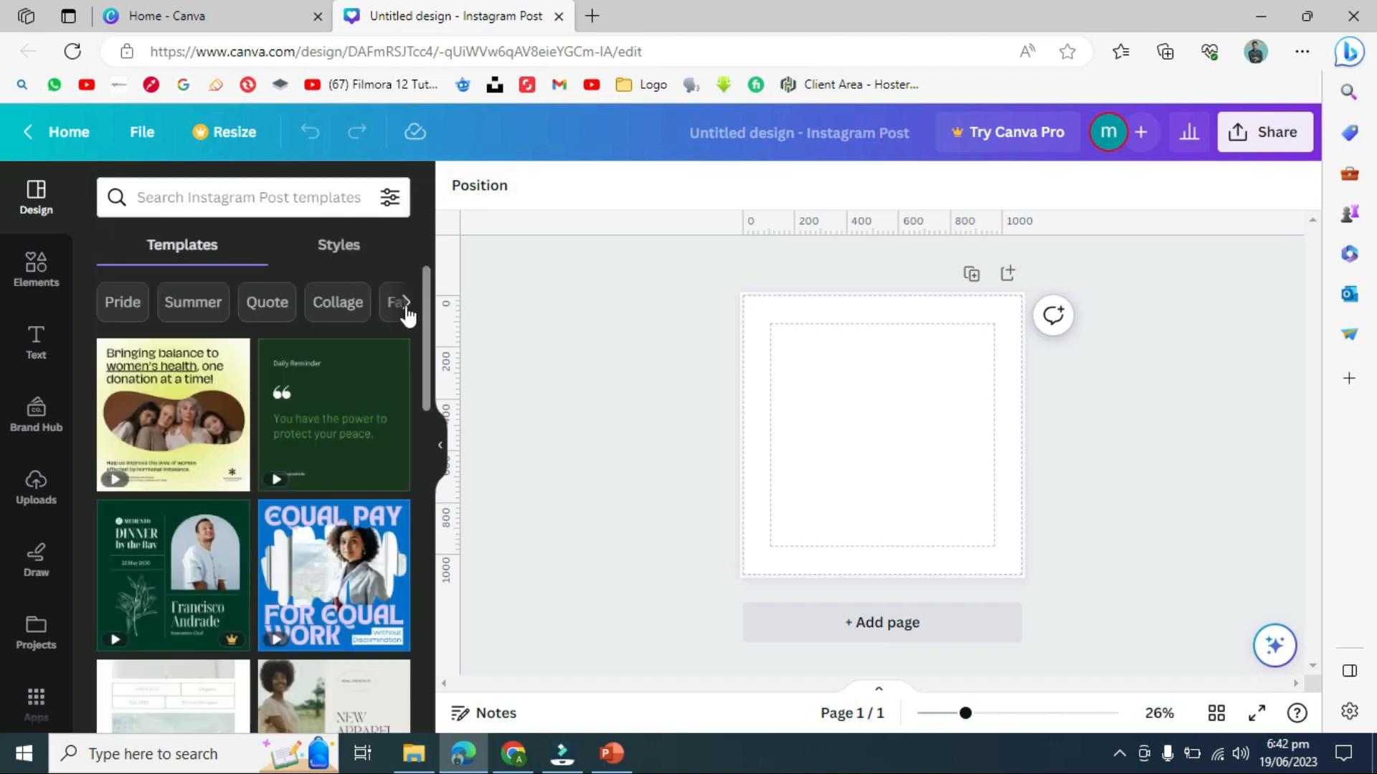
pyautogui.moveTo(427, 308); pyautogui.dragTo(430, 277)
pyautogui.moveTo(428, 393); pyautogui.dragTo(429, 423)
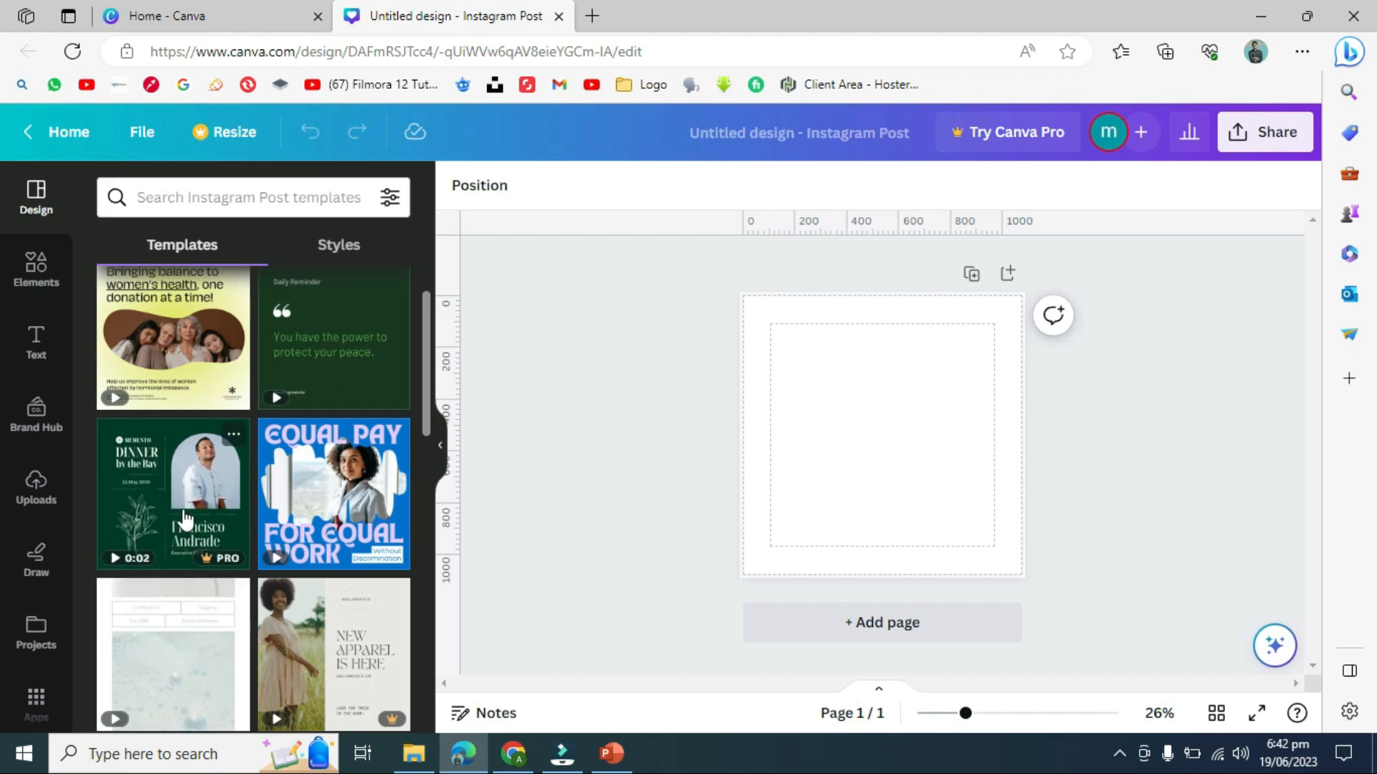
pyautogui.moveTo(428, 395); pyautogui.dragTo(429, 353)
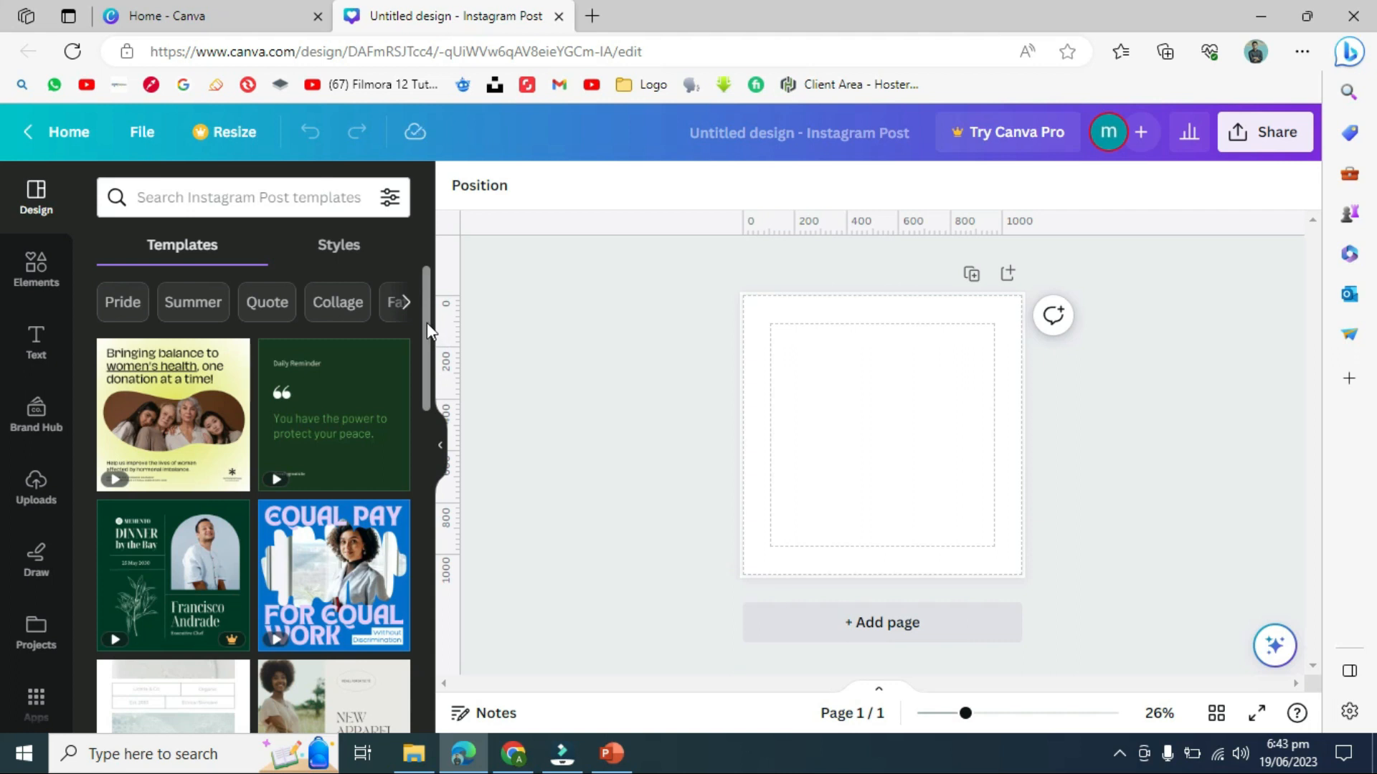
pyautogui.moveTo(428, 326); pyautogui.dragTo(427, 342)
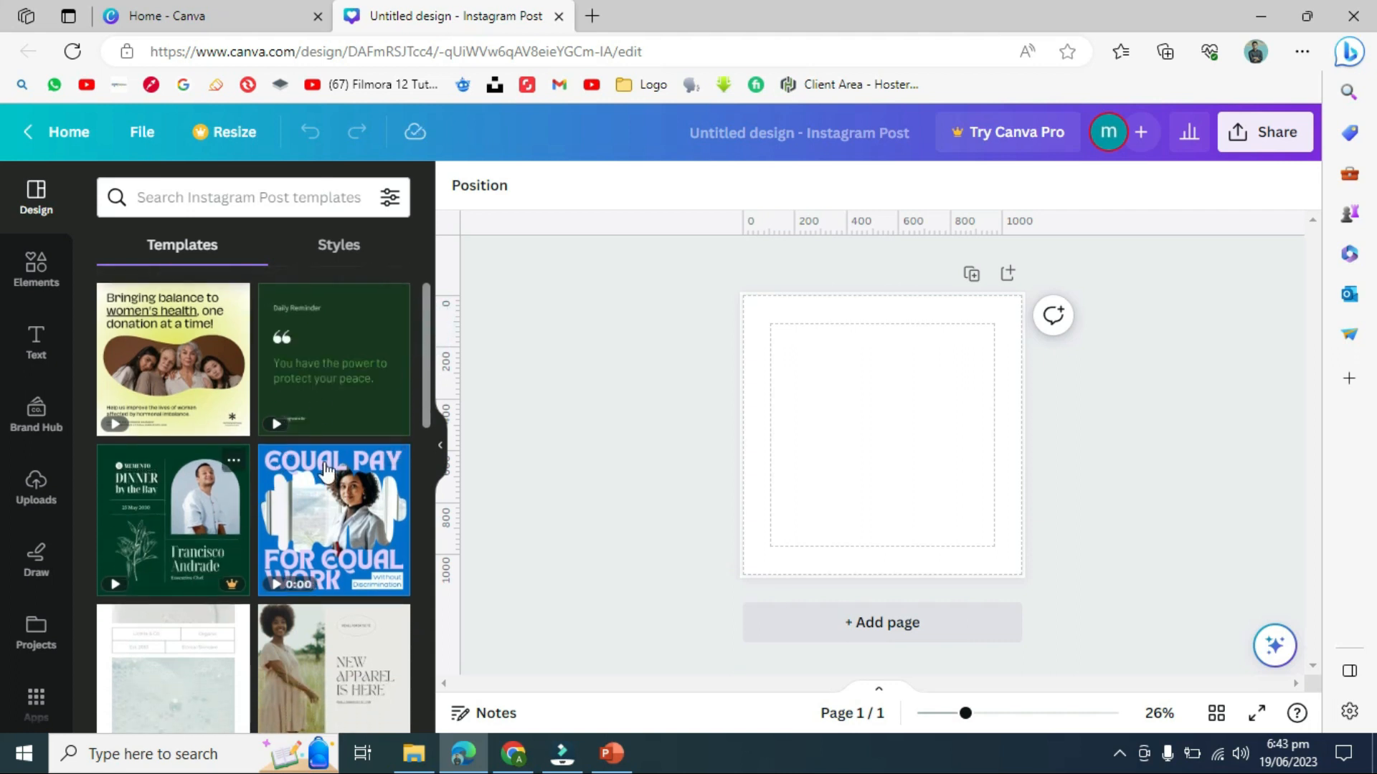
pyautogui.moveTo(425, 388); pyautogui.dragTo(425, 441)
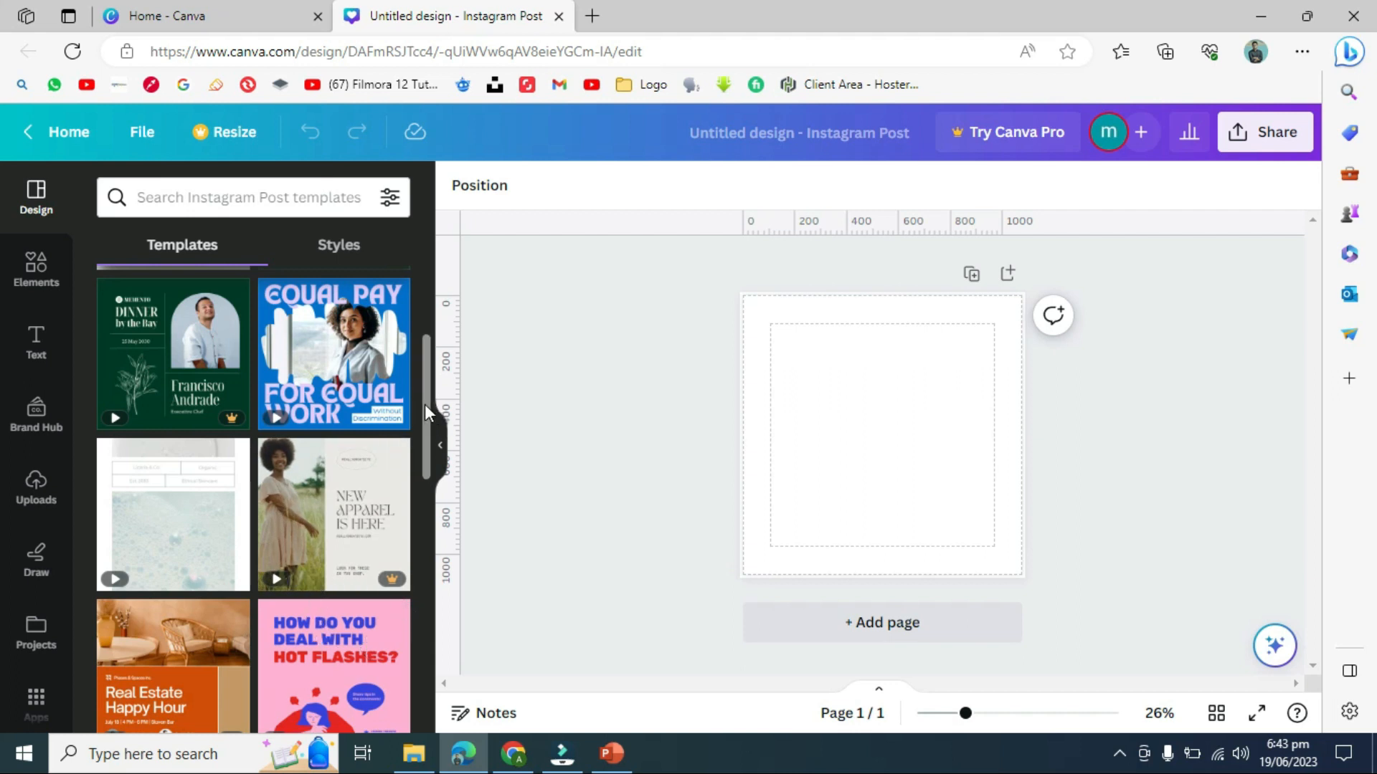
pyautogui.moveTo(424, 406); pyautogui.dragTo(425, 288)
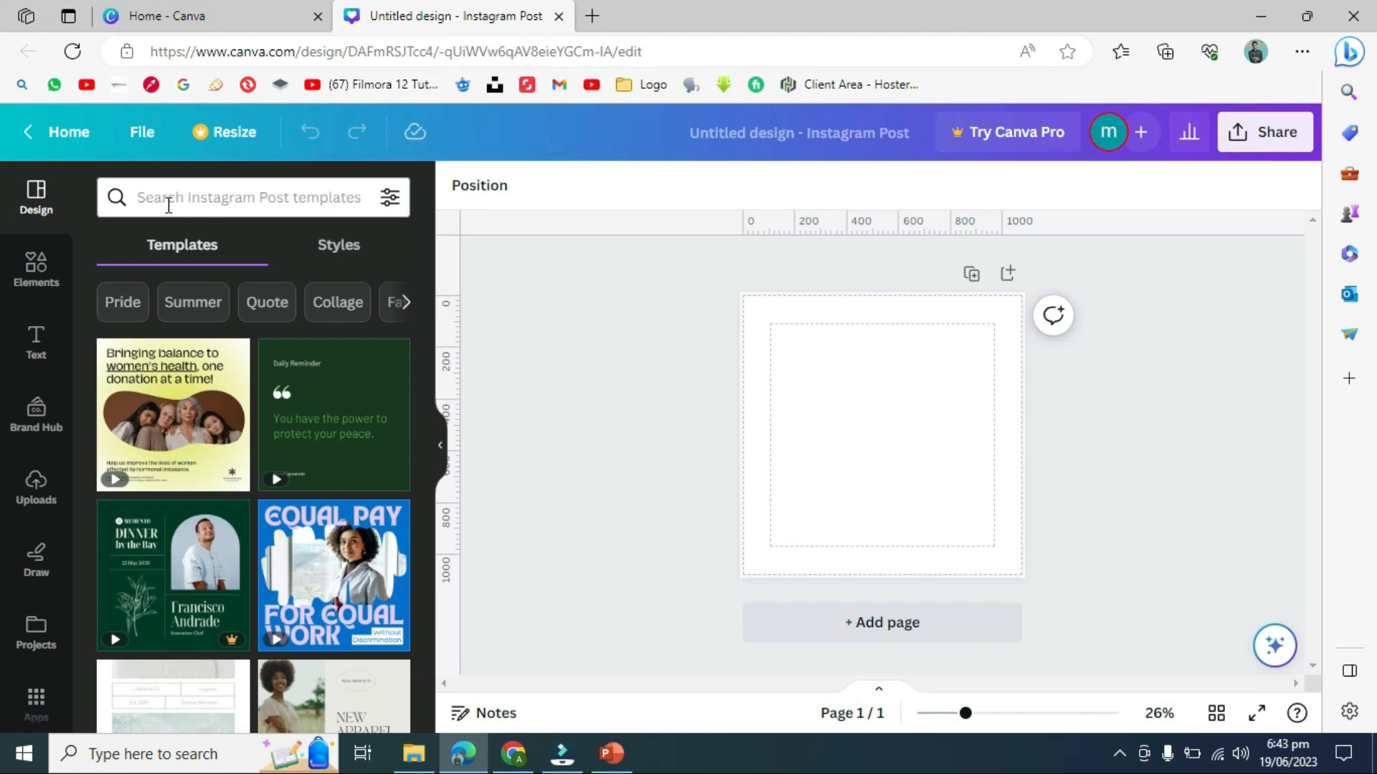
# - Search templates for 'rain', then narrow the results with the Sky and Clouds chips
pyautogui.click(204, 201)
pyautogui.write('rain')
pyautogui.press('Return')
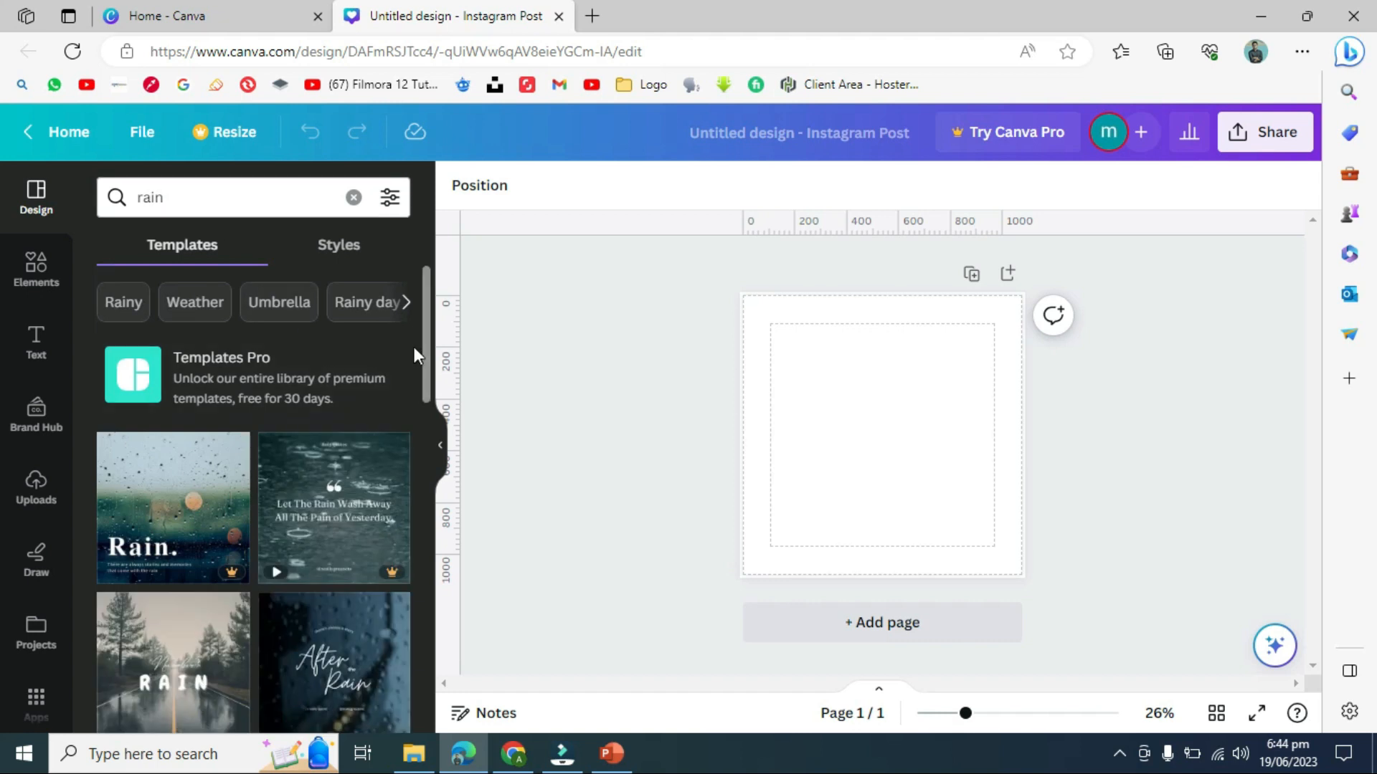
pyautogui.moveTo(424, 355); pyautogui.dragTo(418, 137)
pyautogui.click(159, 205)
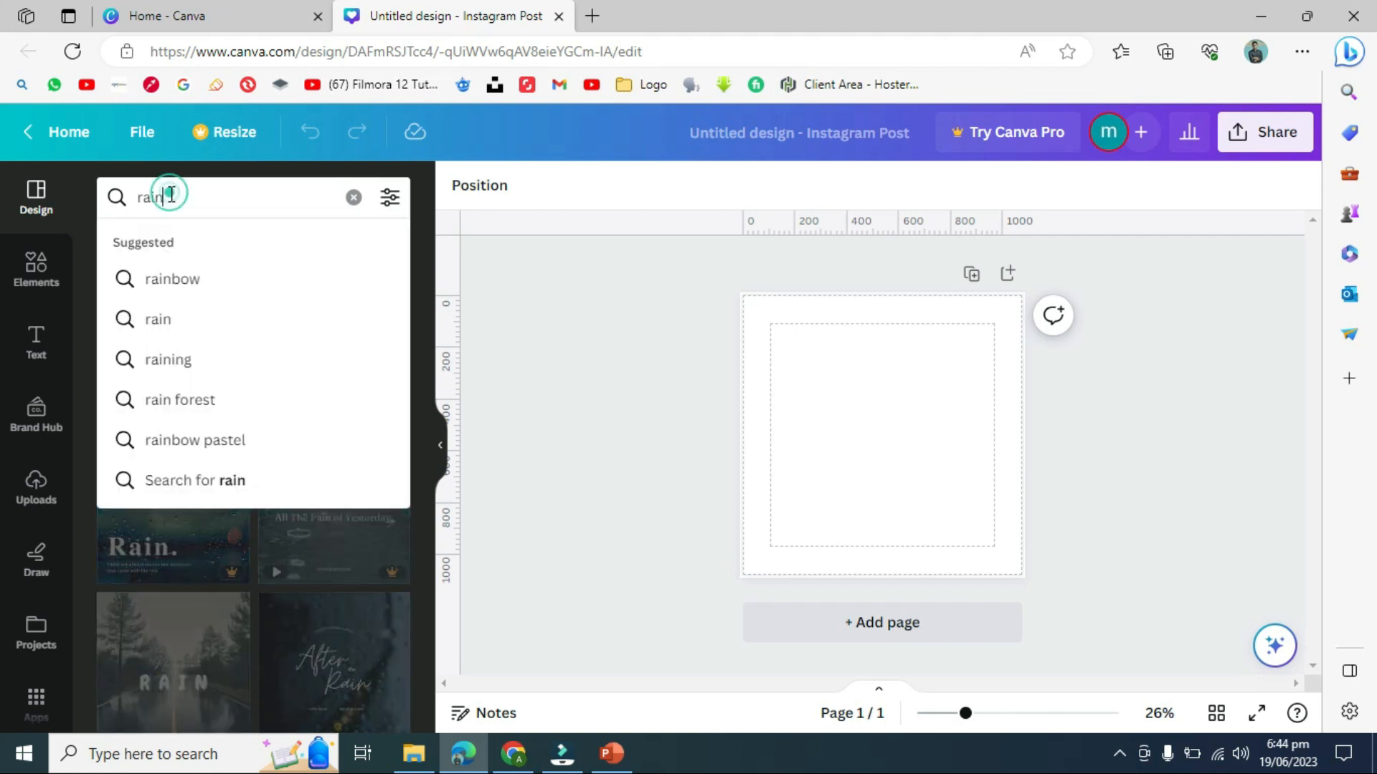
pyautogui.click(497, 262)
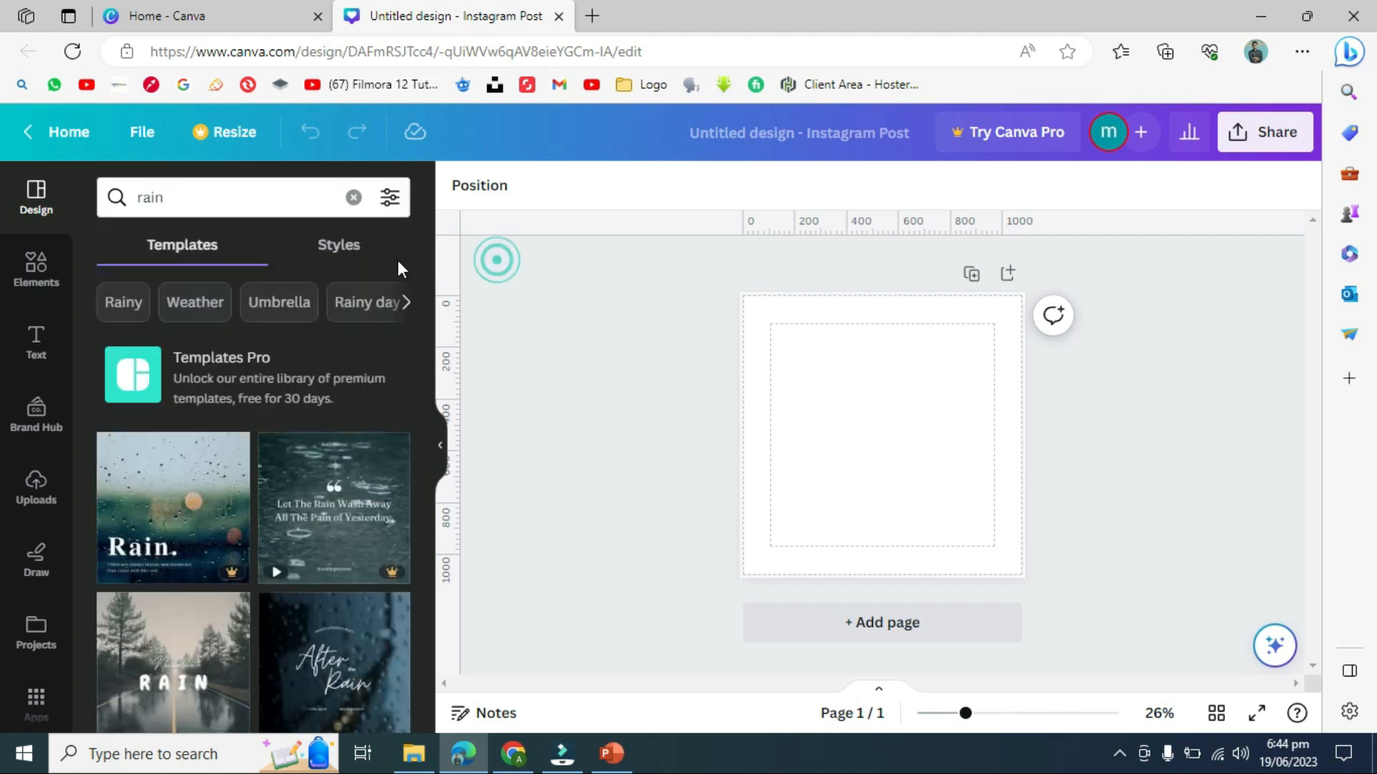
pyautogui.click(406, 304)
pyautogui.click(406, 304)
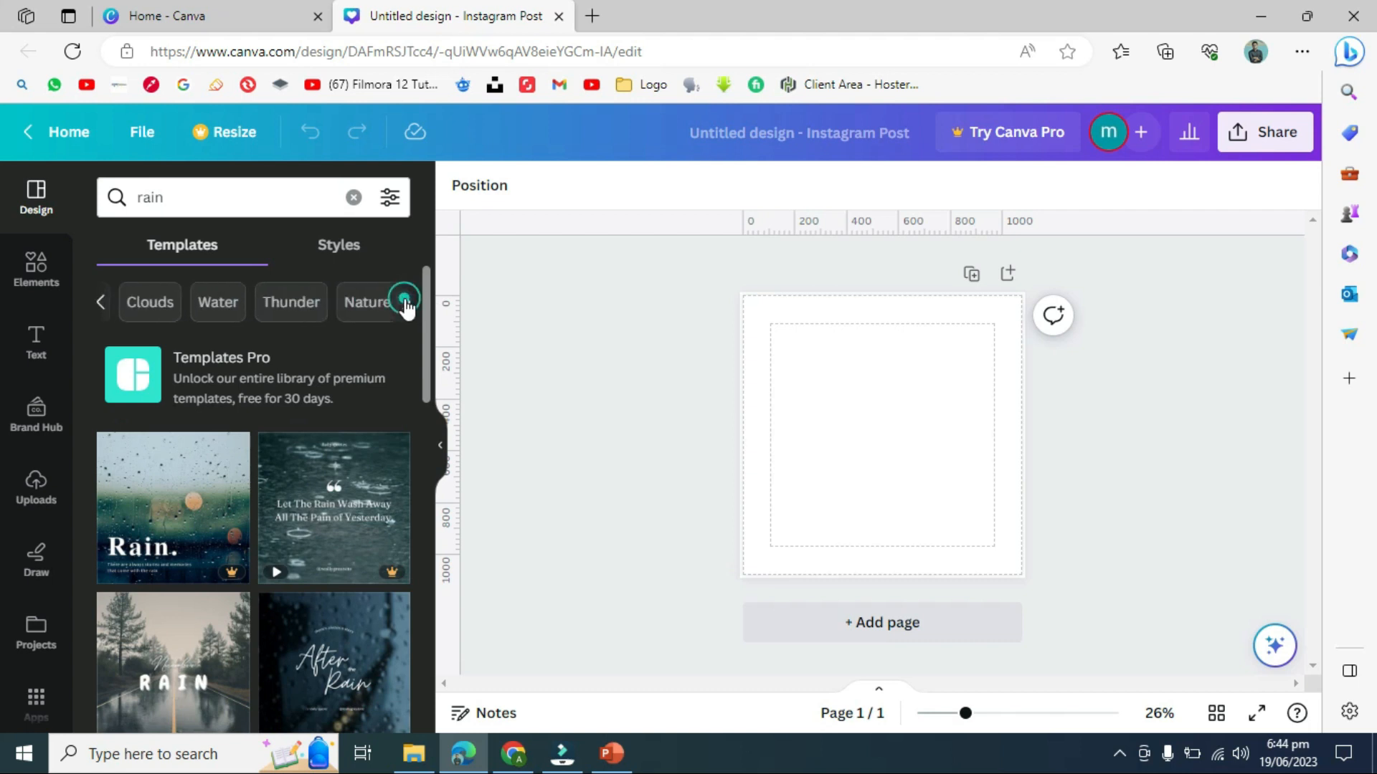
pyautogui.click(404, 303)
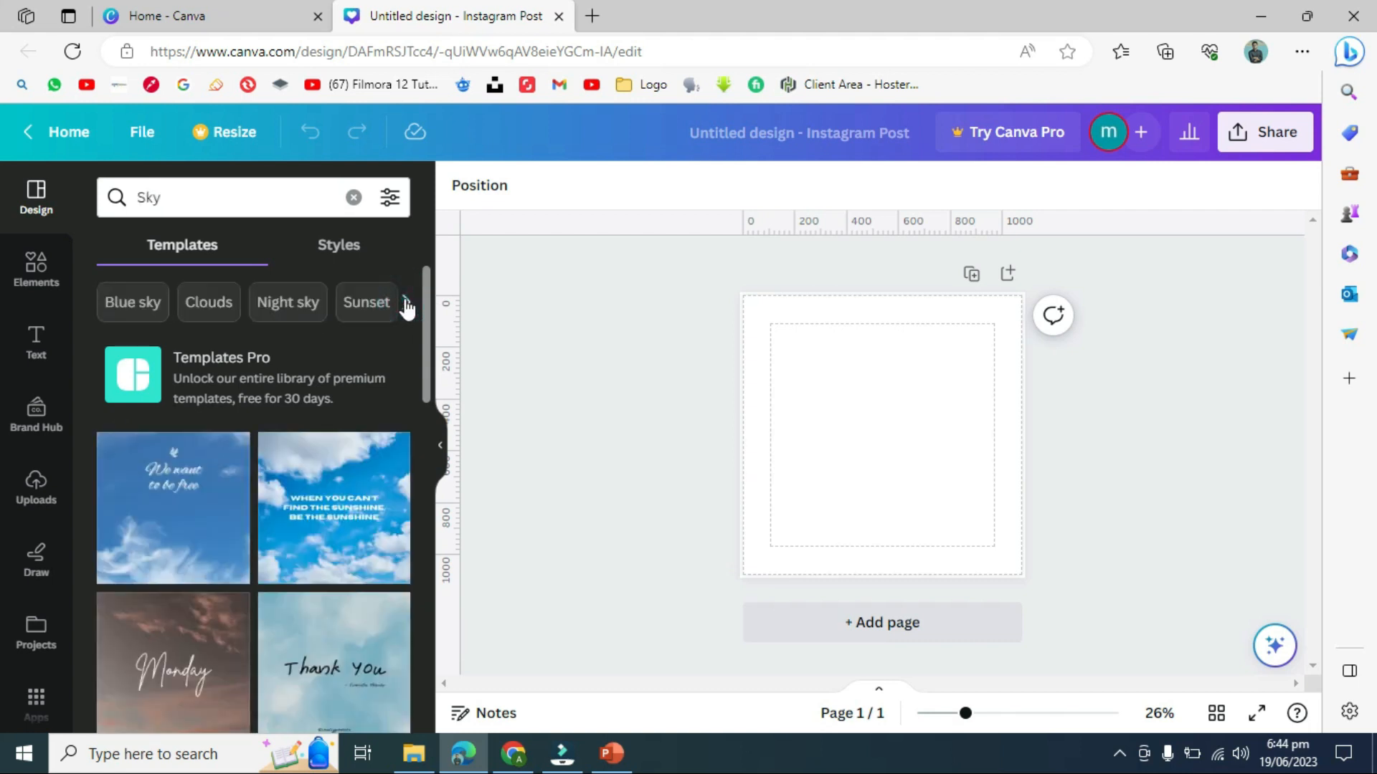
pyautogui.click(184, 300)
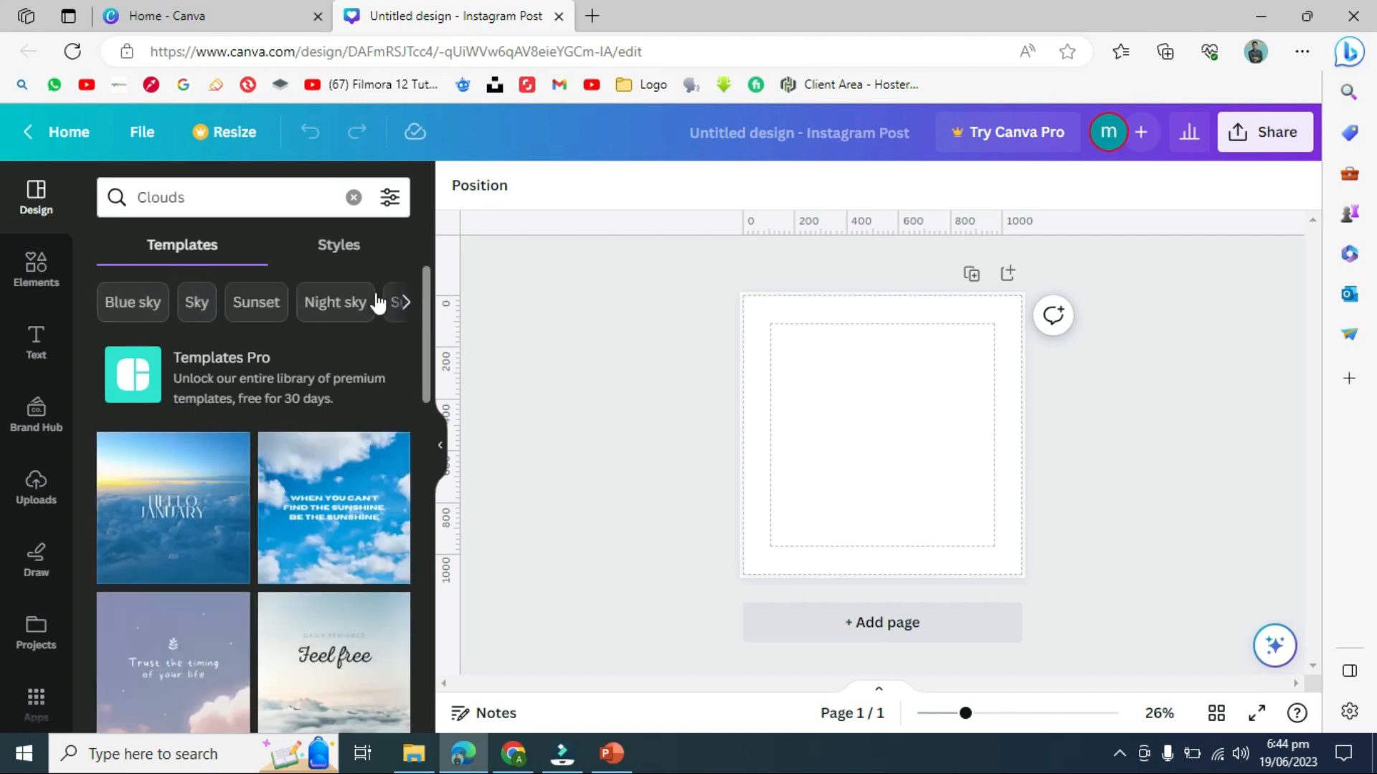
# - Replace the query with 'eid al adh' and show the Eid al-Adha template suggestions
pyautogui.click(274, 196)
pyautogui.click(271, 196)
pyautogui.doubleClick(267, 199)
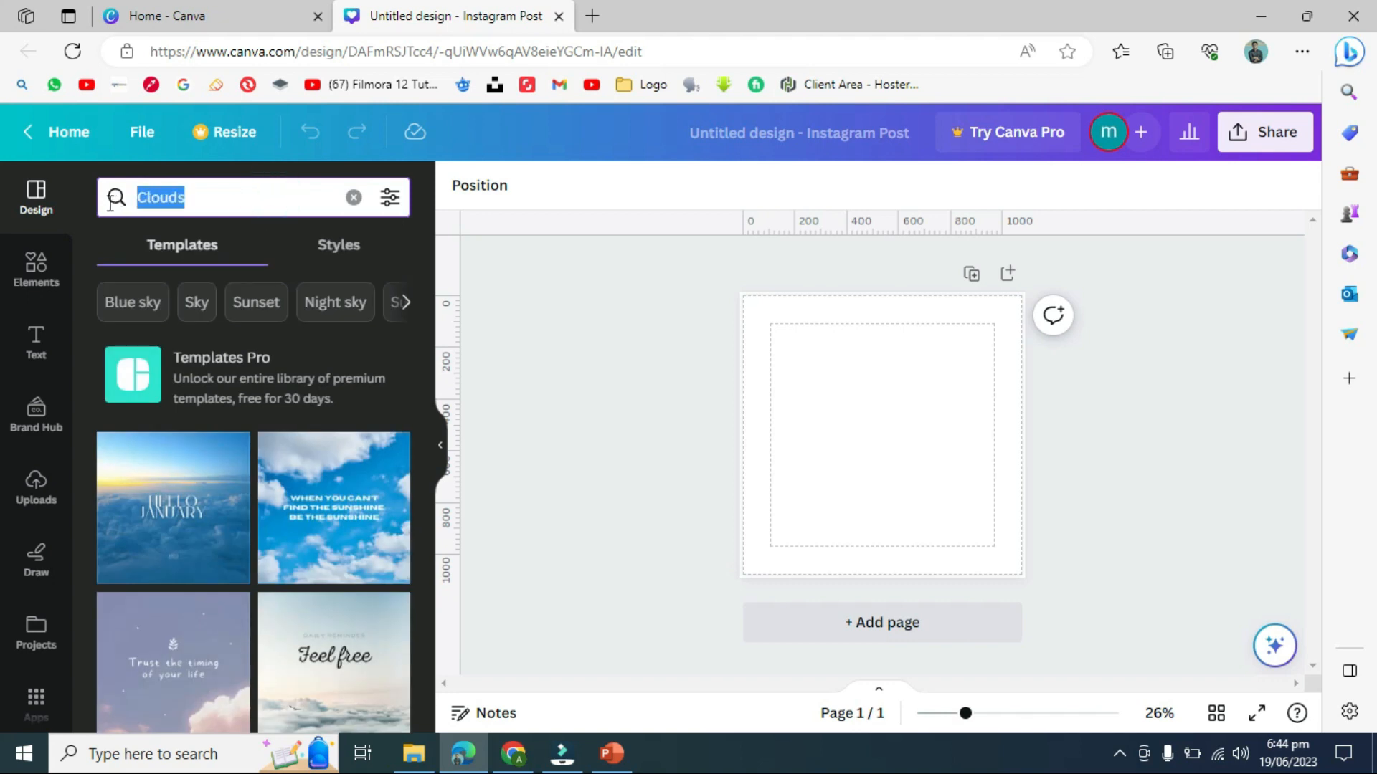
pyautogui.write('eid')
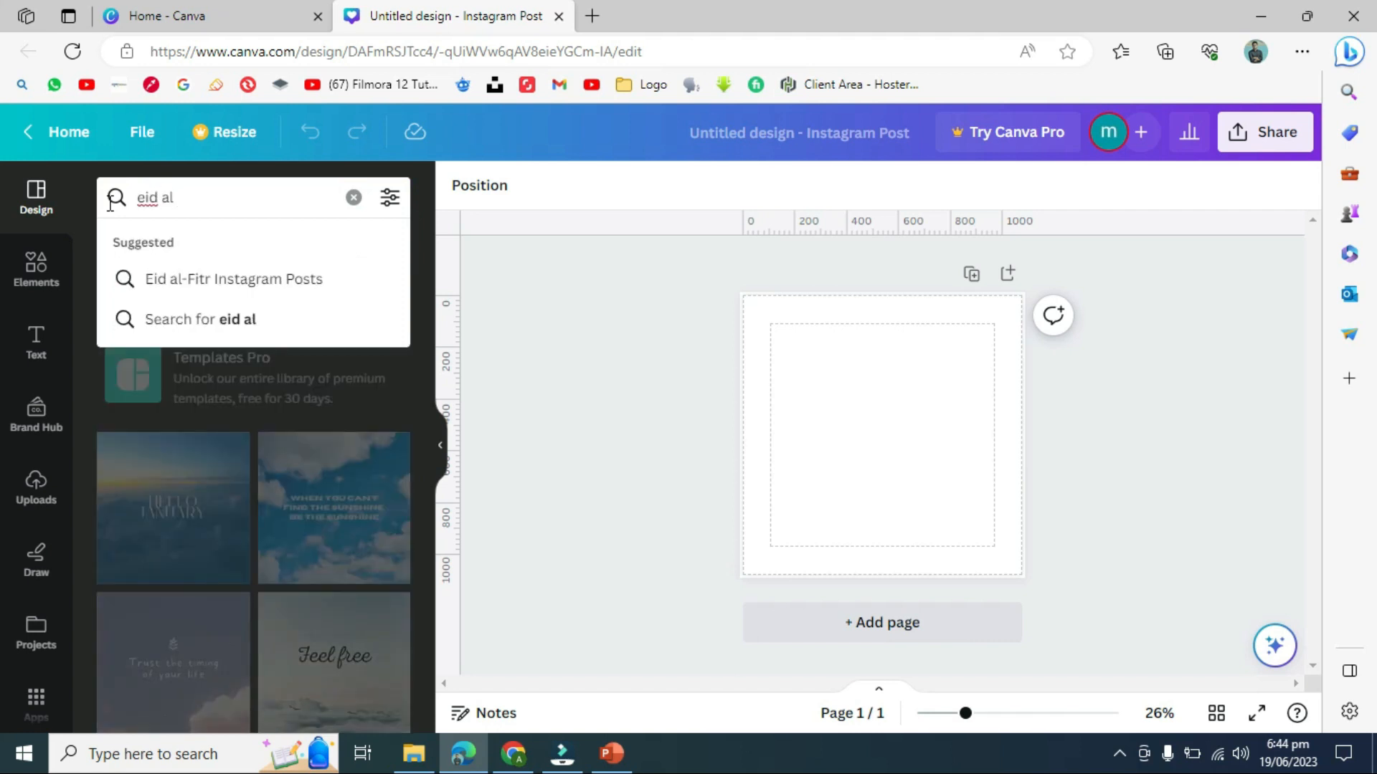
pyautogui.write('al adha')
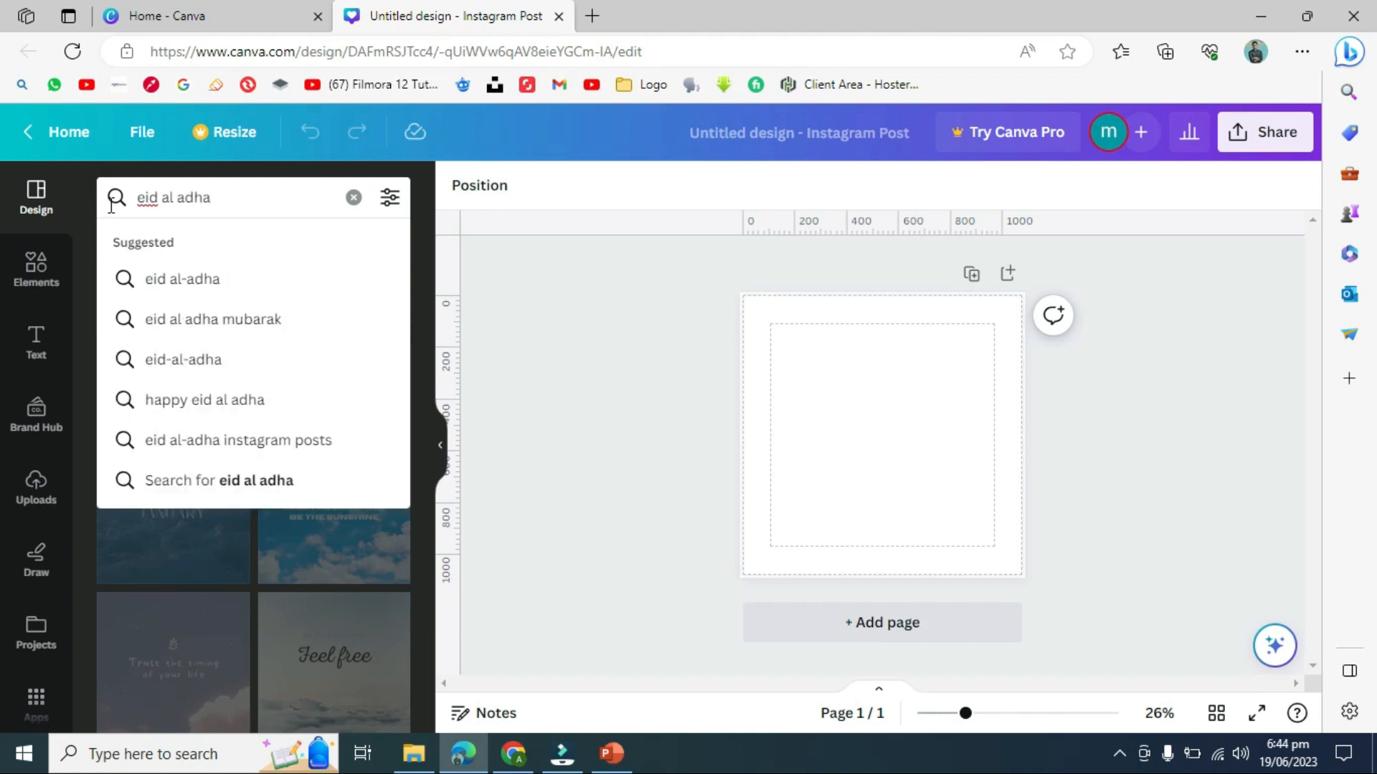
pyautogui.click(177, 277)
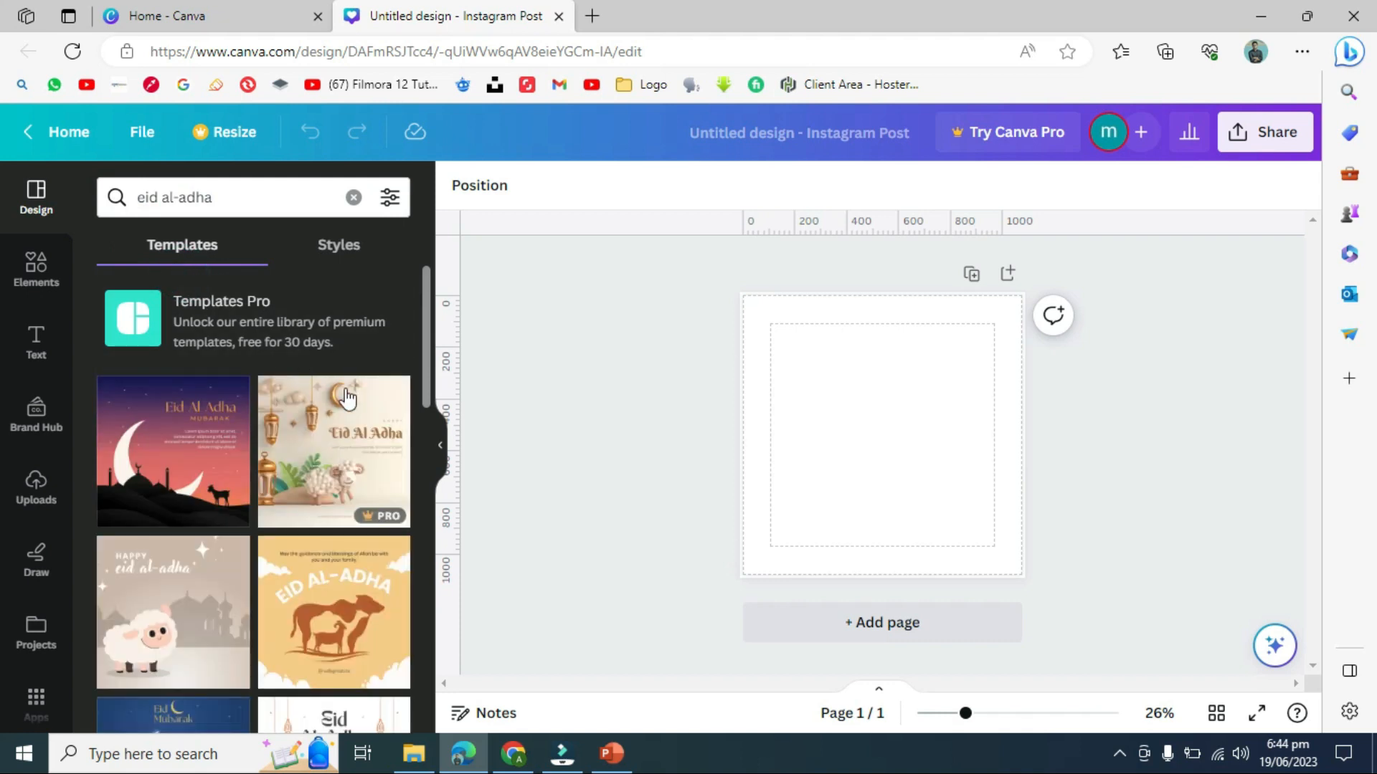
pyautogui.moveTo(427, 349); pyautogui.dragTo(422, 294)
pyautogui.moveTo(267, 187); pyautogui.dragTo(79, 187)
# - Search templates for 'mountain', scroll the results, and bring up the filter options
pyautogui.press('BackSpace')
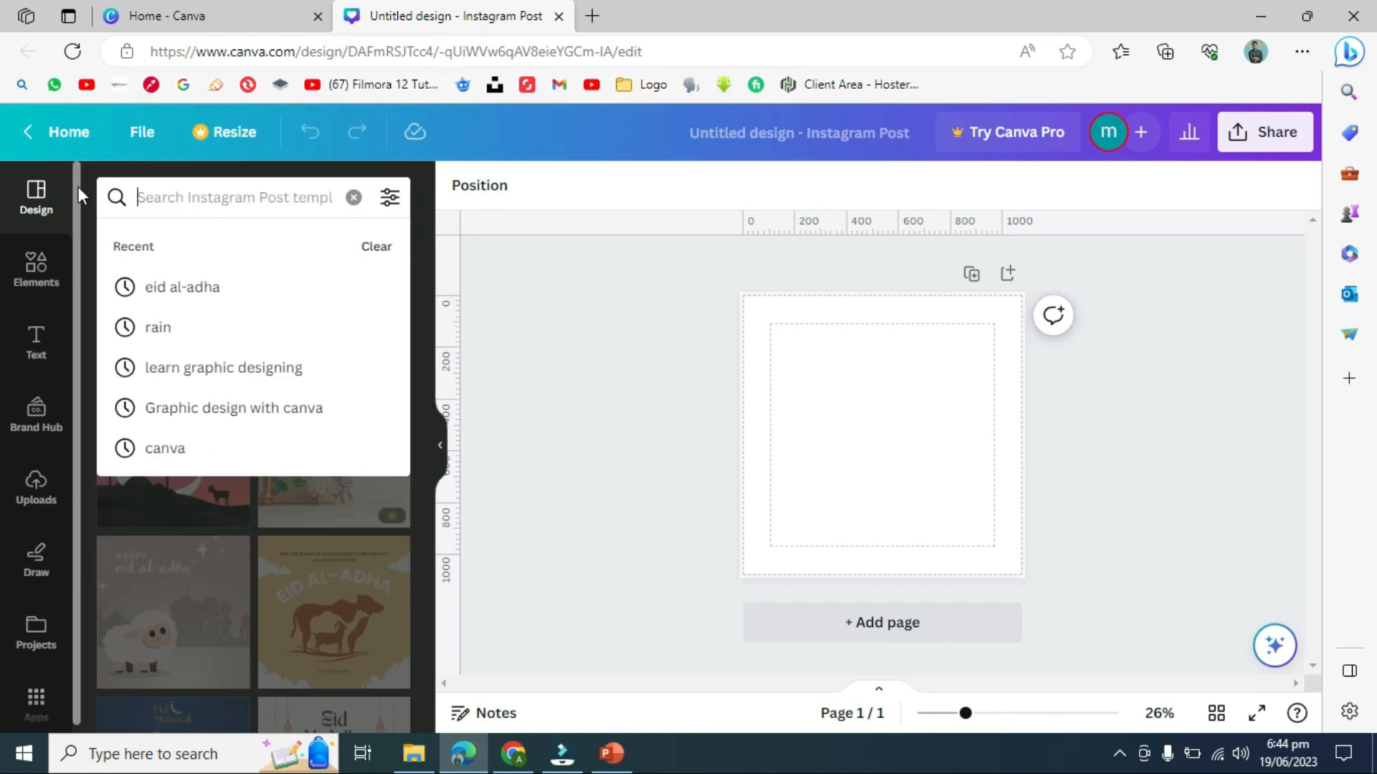
pyautogui.write('m')
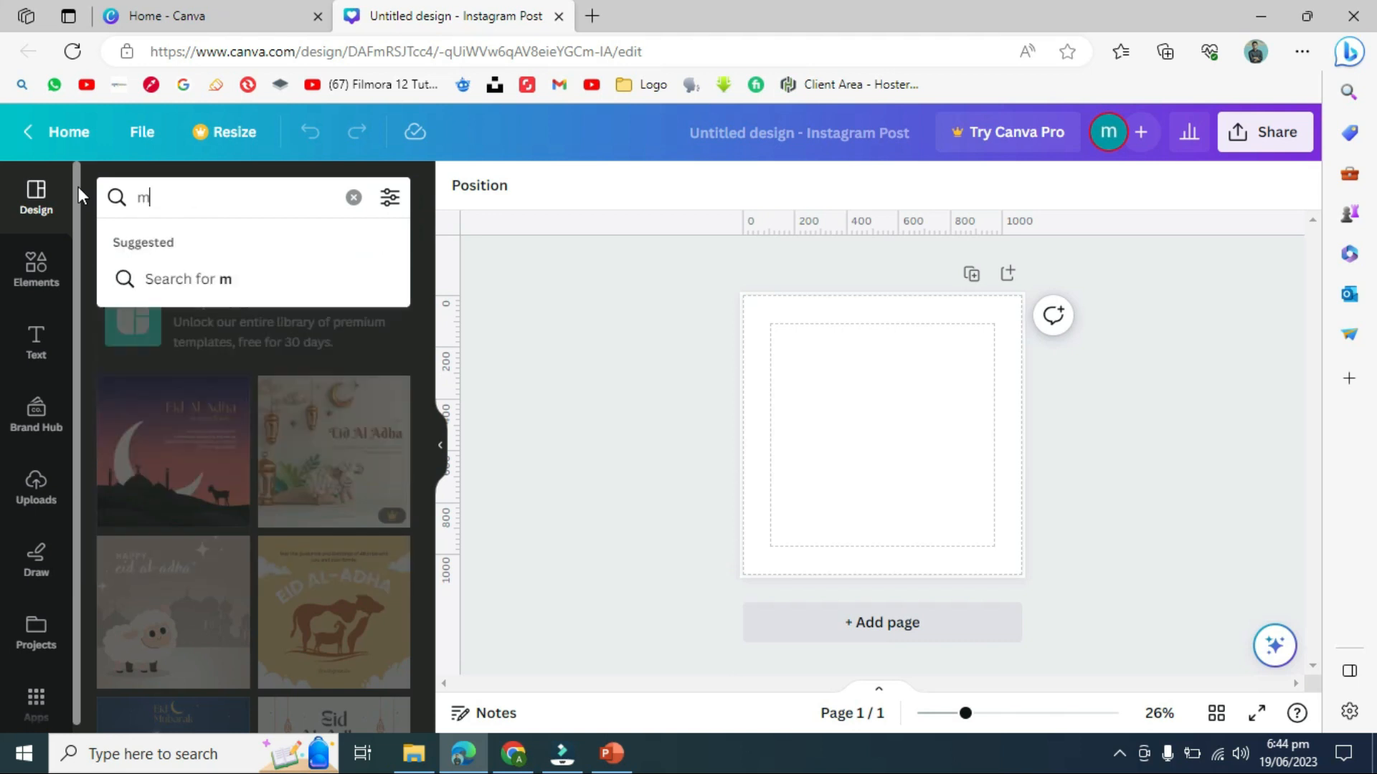
pyautogui.write('ountain')
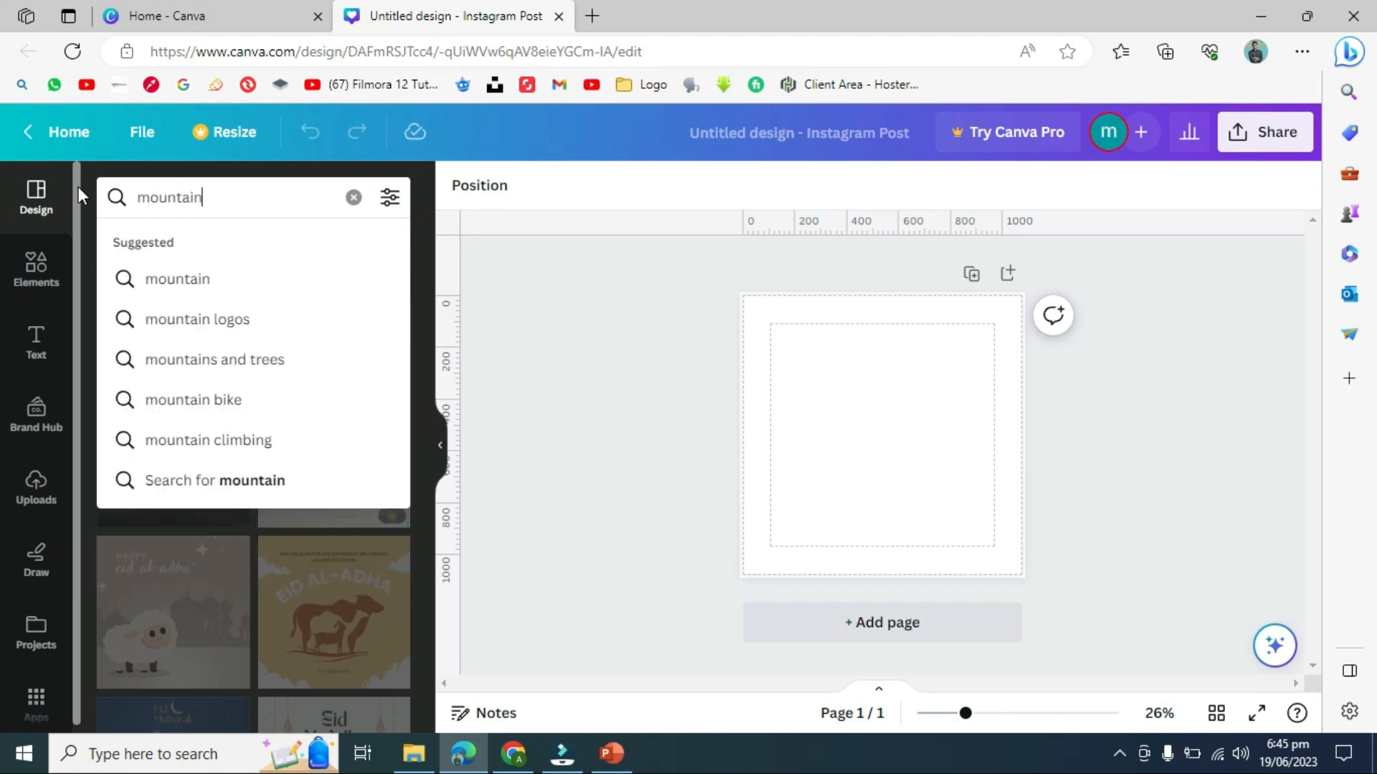
pyautogui.press('Return')
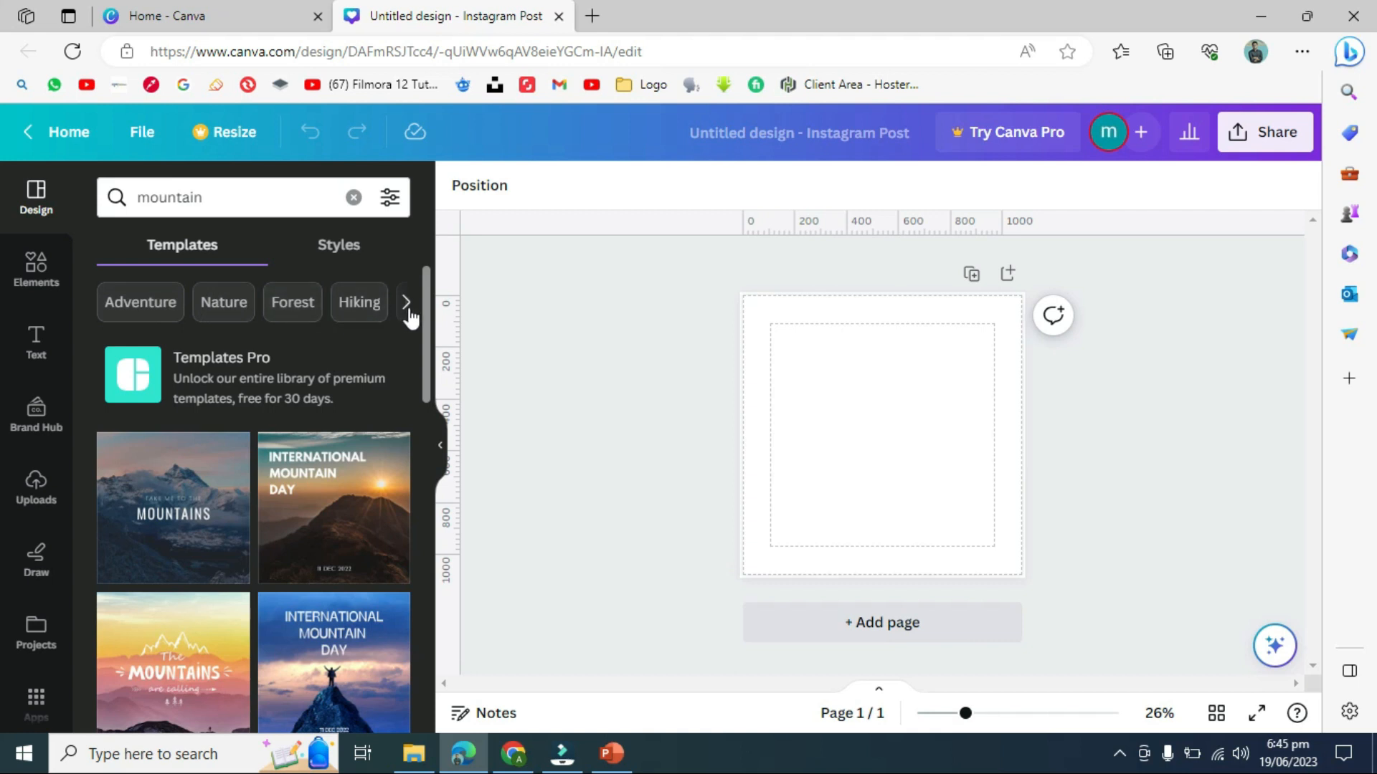
pyautogui.moveTo(427, 323); pyautogui.dragTo(433, 271)
pyautogui.click(286, 197)
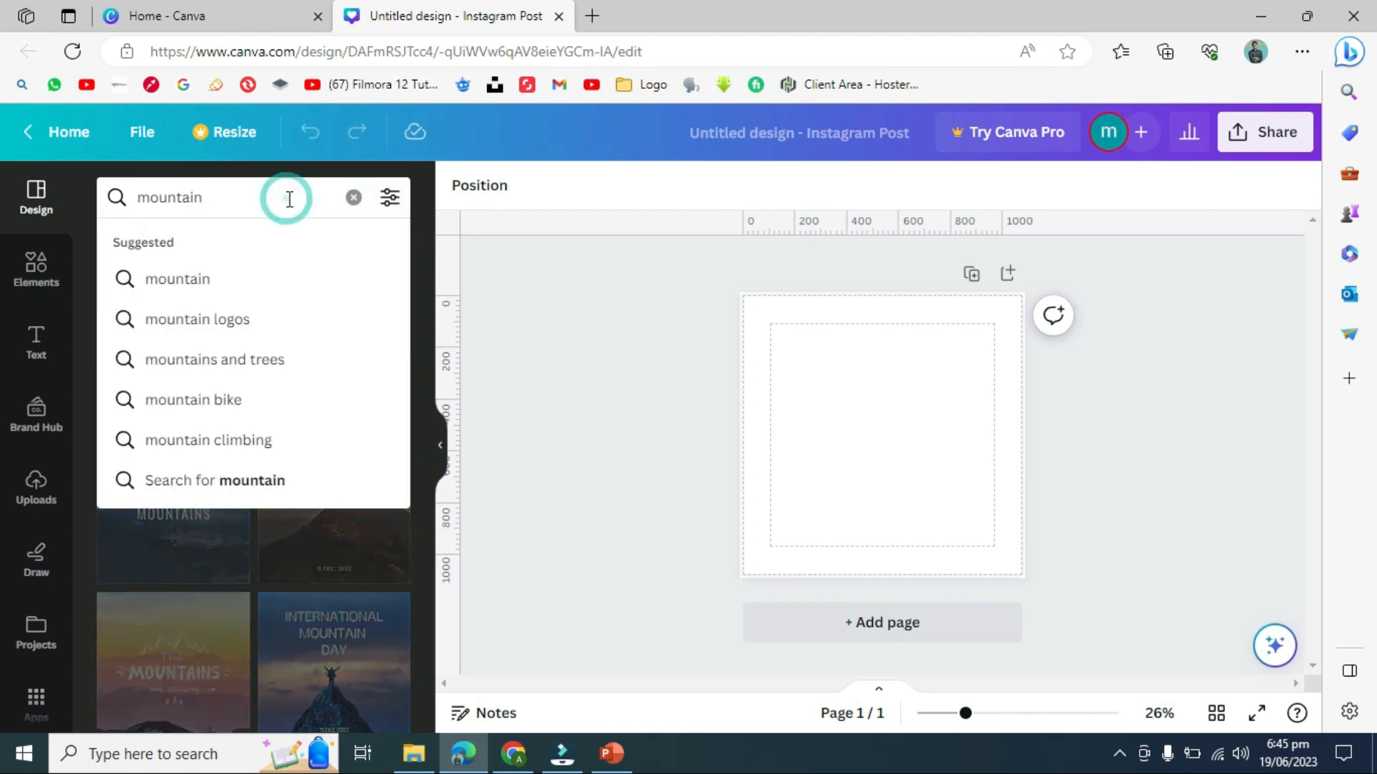
pyautogui.click(390, 198)
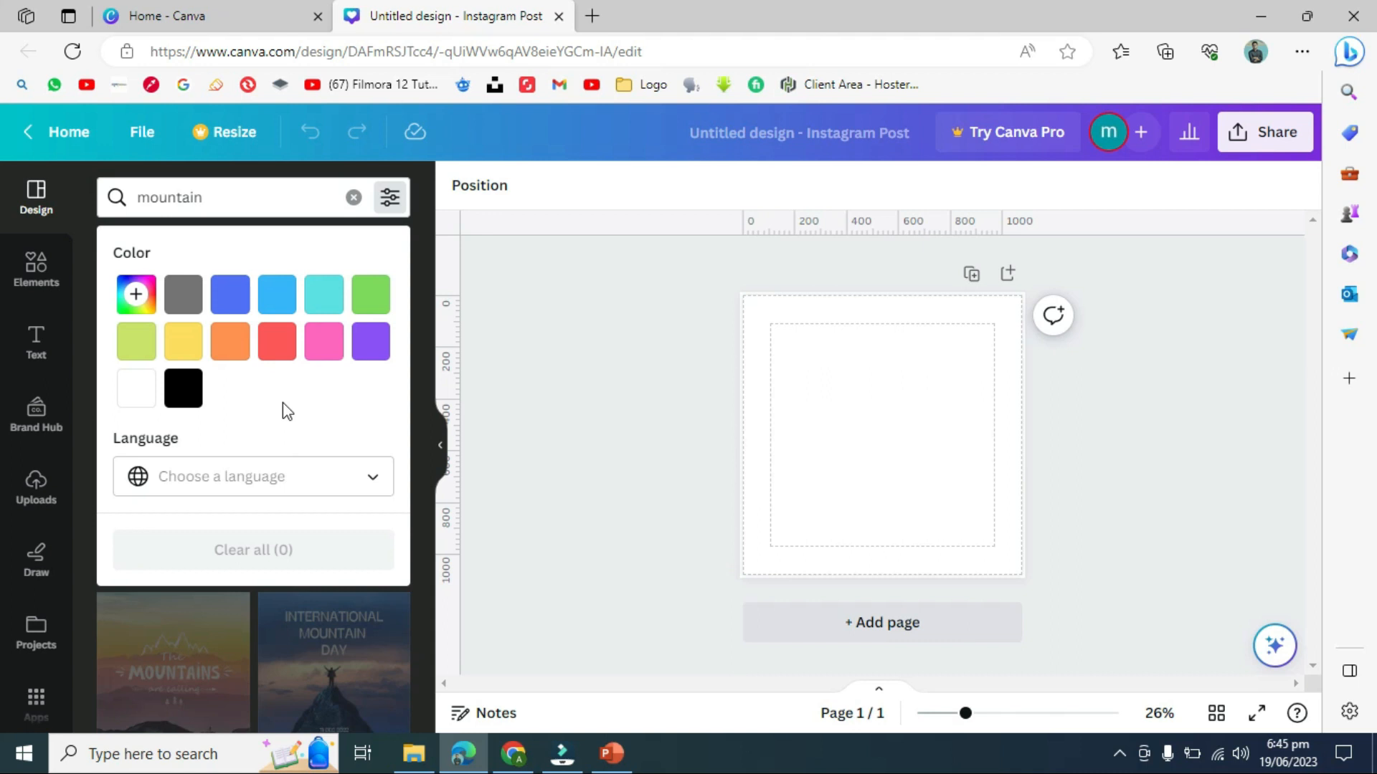
# - Filter the mountain templates by colour, trying purple before settling on blue
pyautogui.click(370, 342)
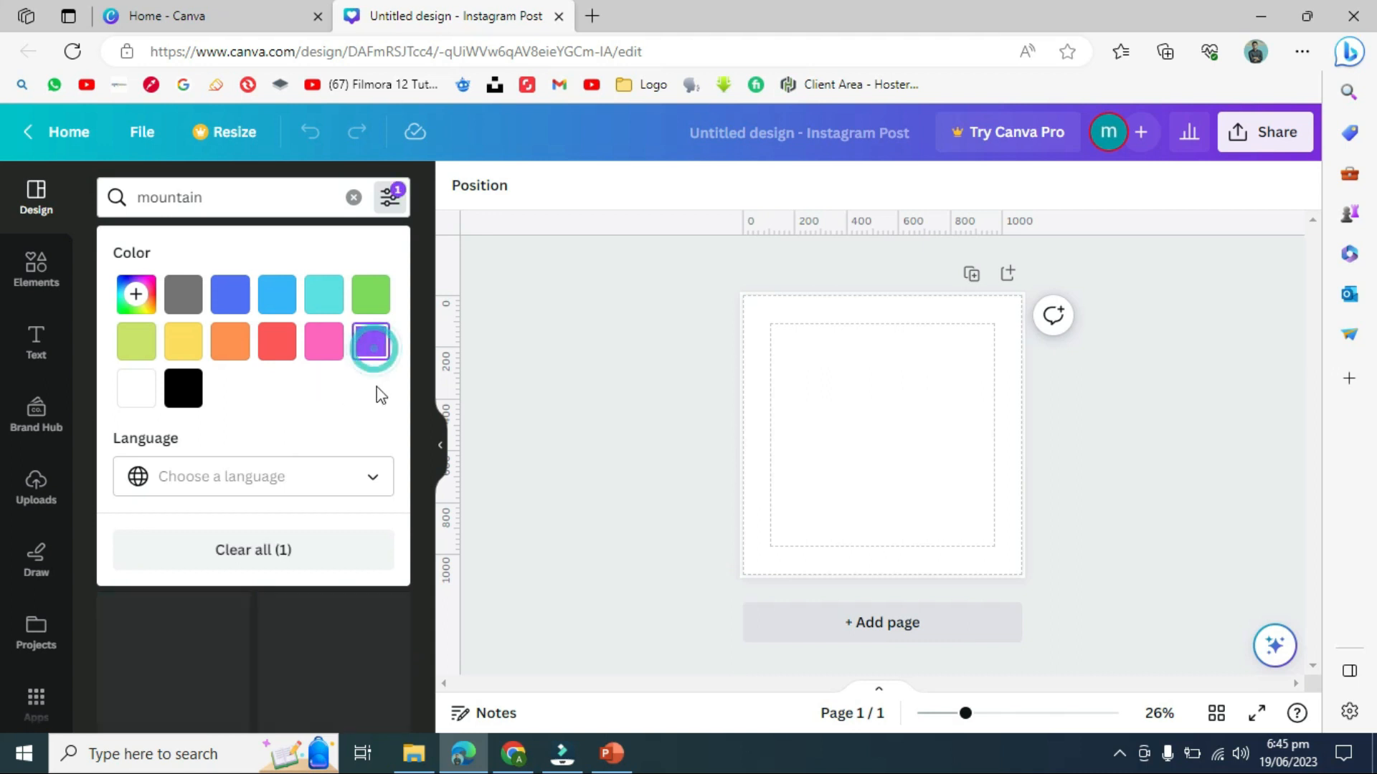
pyautogui.click(509, 337)
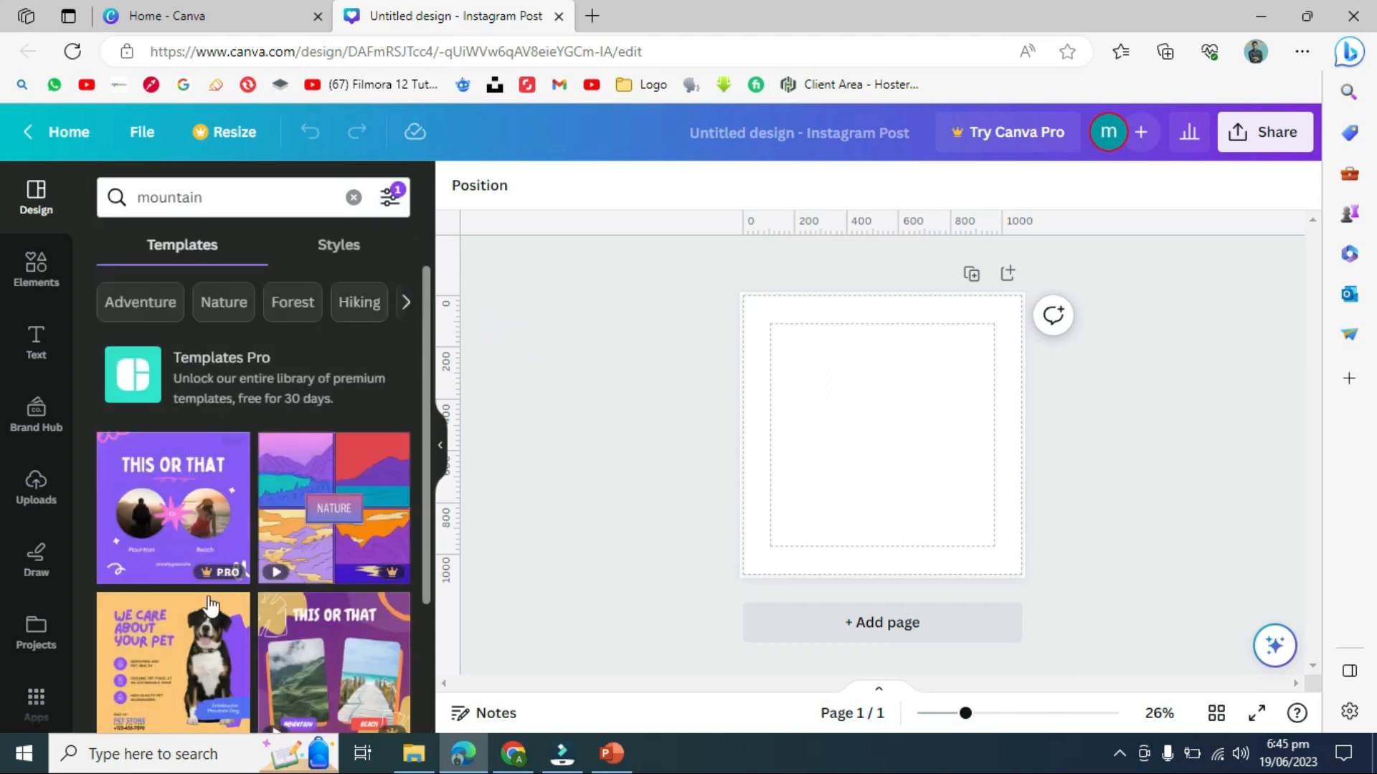
pyautogui.moveTo(432, 384); pyautogui.dragTo(439, 582)
pyautogui.moveTo(424, 462); pyautogui.dragTo(423, 294)
pyautogui.click(389, 197)
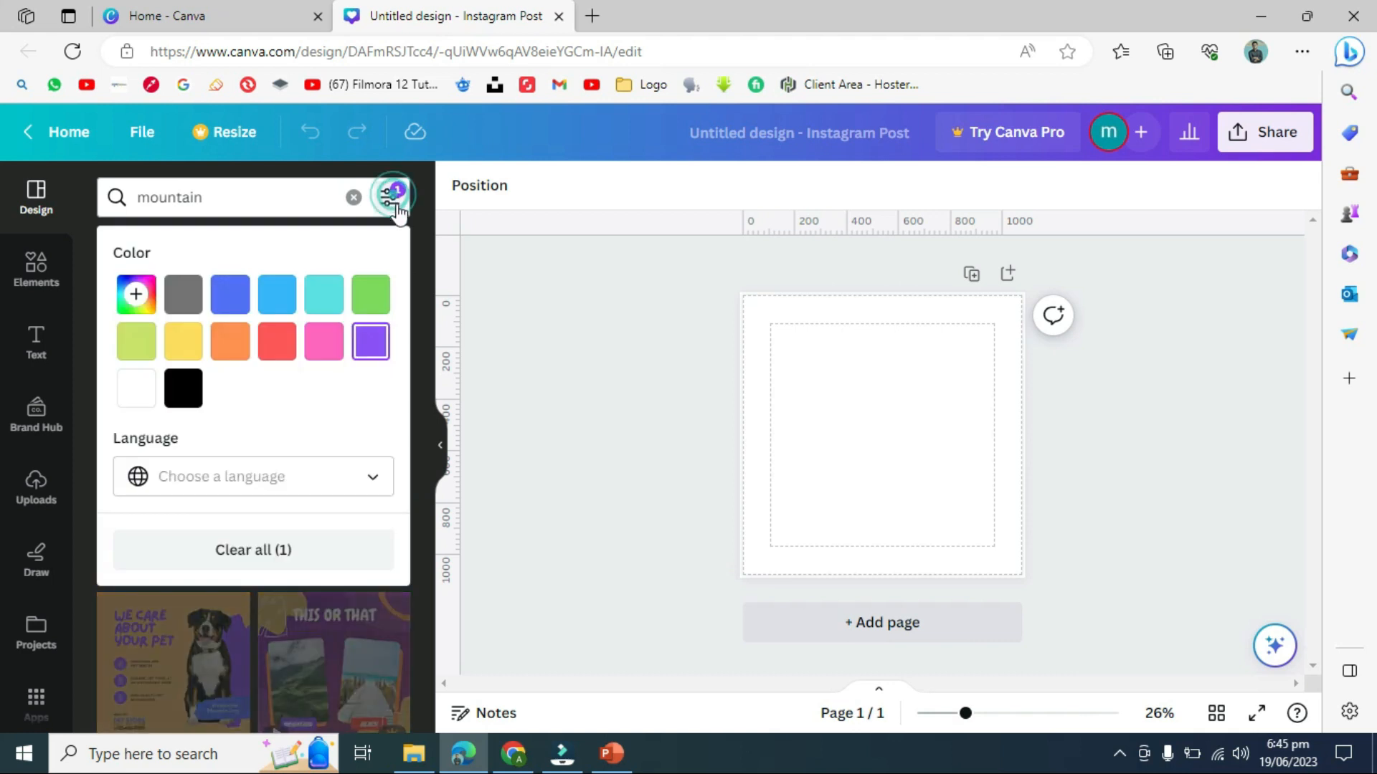
pyautogui.click(138, 301)
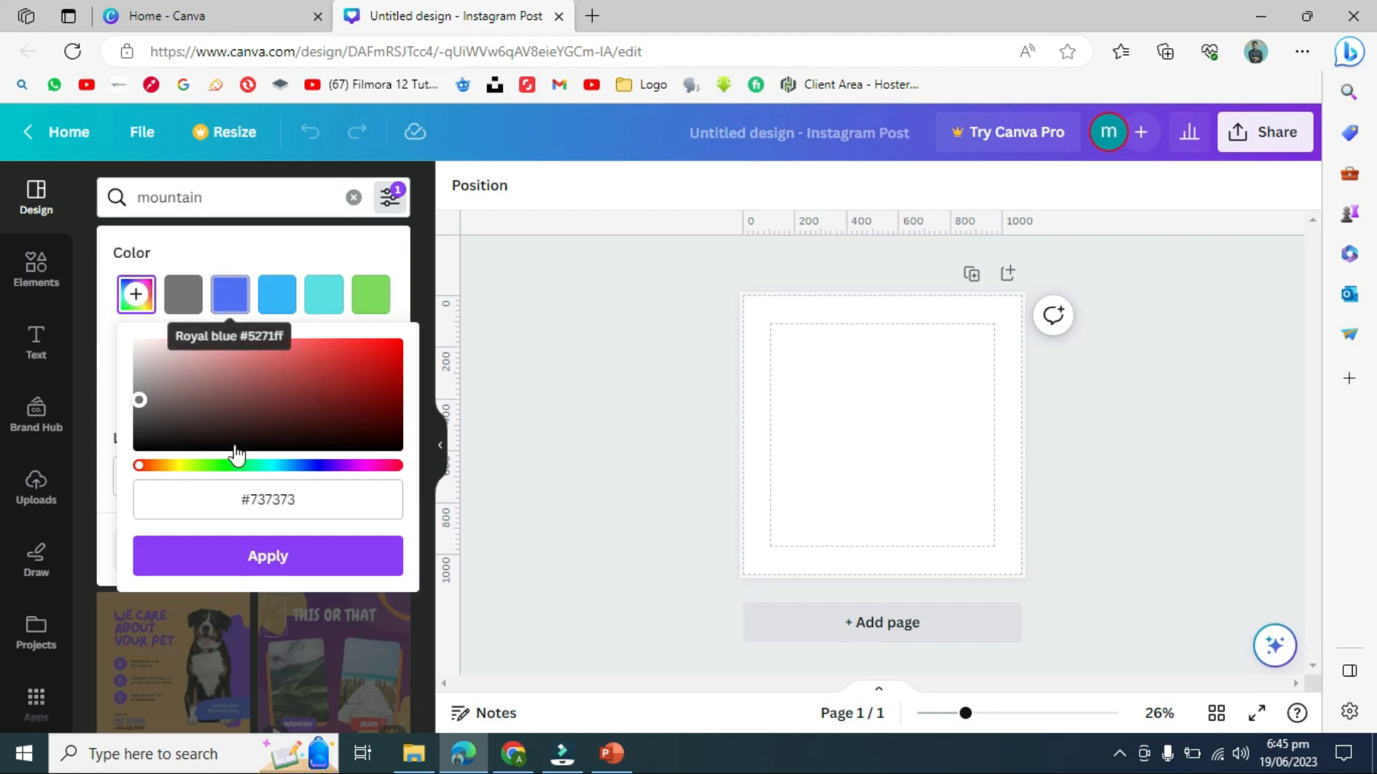
pyautogui.click(228, 294)
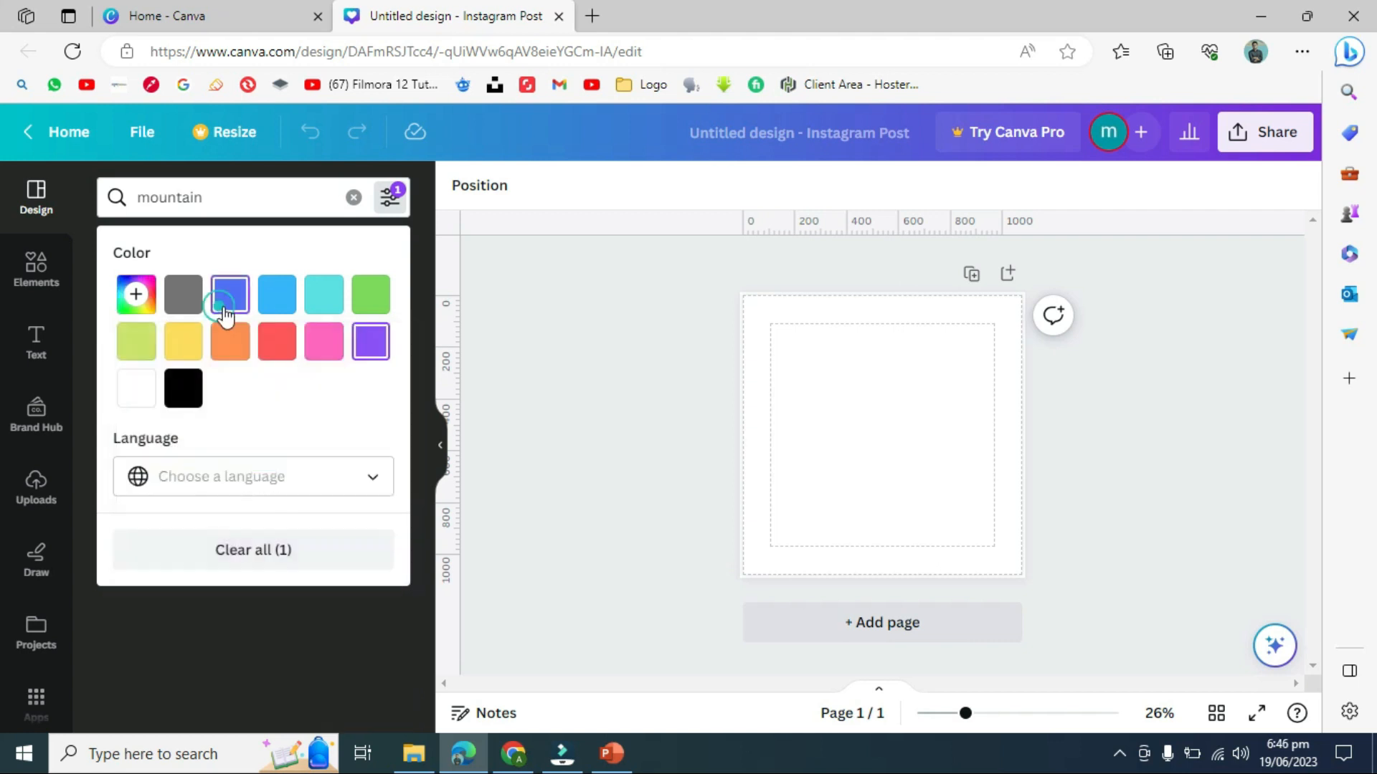
# - Try dark red, brown and green custom shades, then close the picker without applying any
pyautogui.click(143, 305)
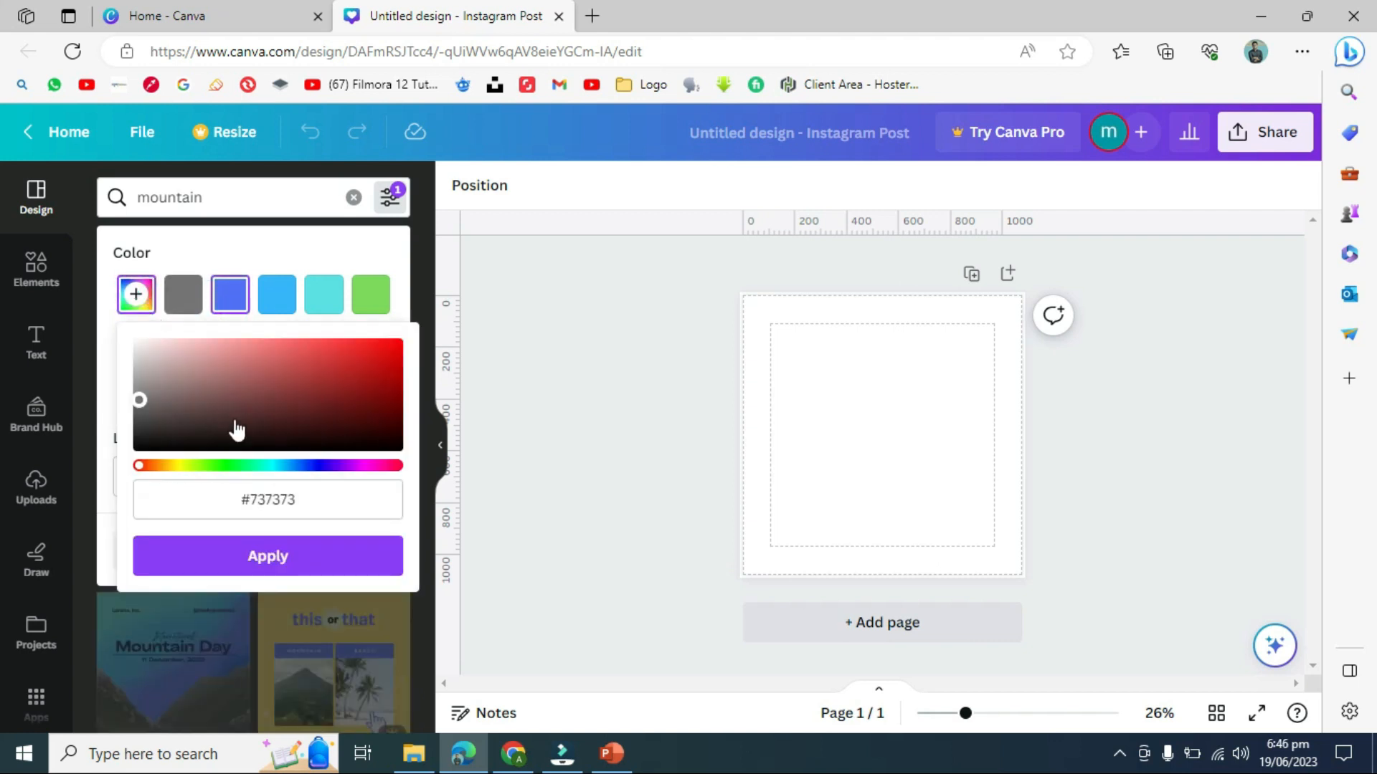
pyautogui.moveTo(140, 400); pyautogui.dragTo(294, 402)
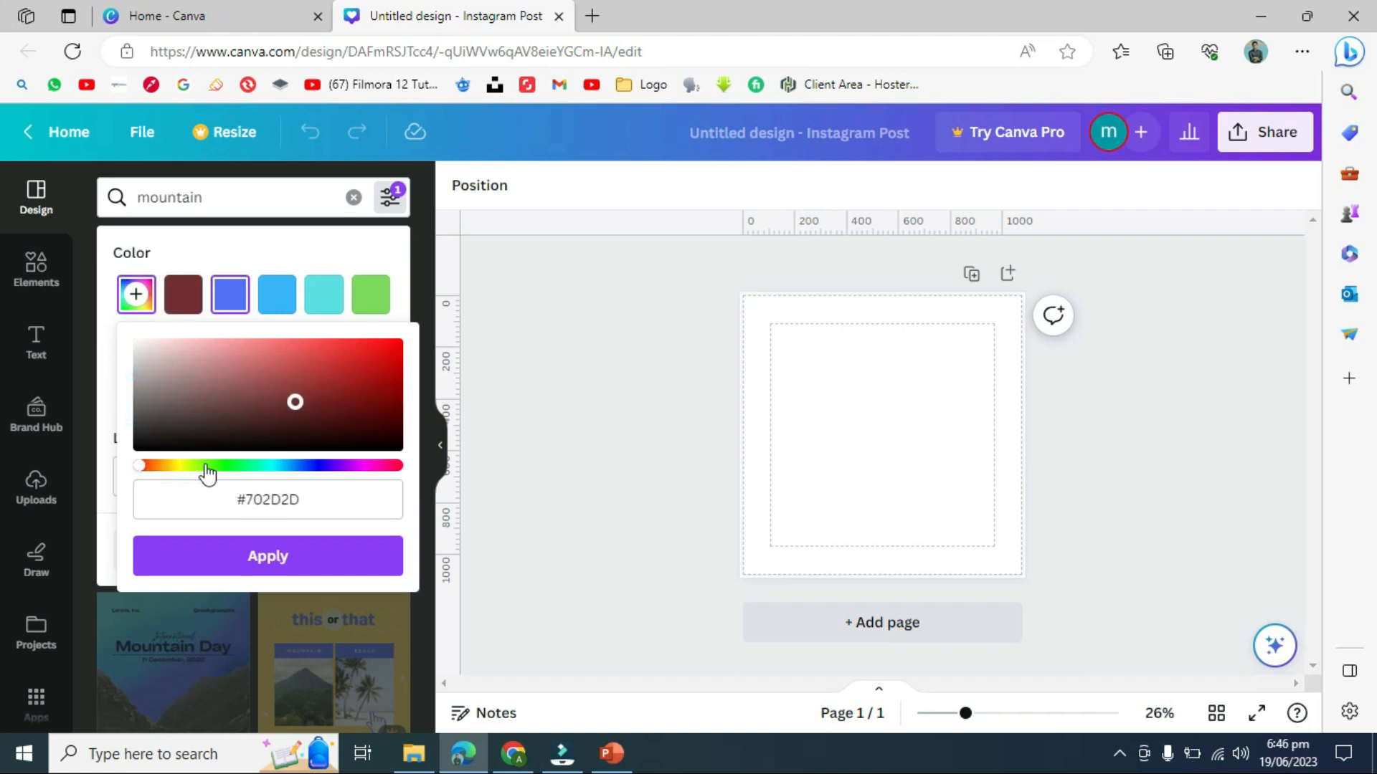
pyautogui.click(157, 466)
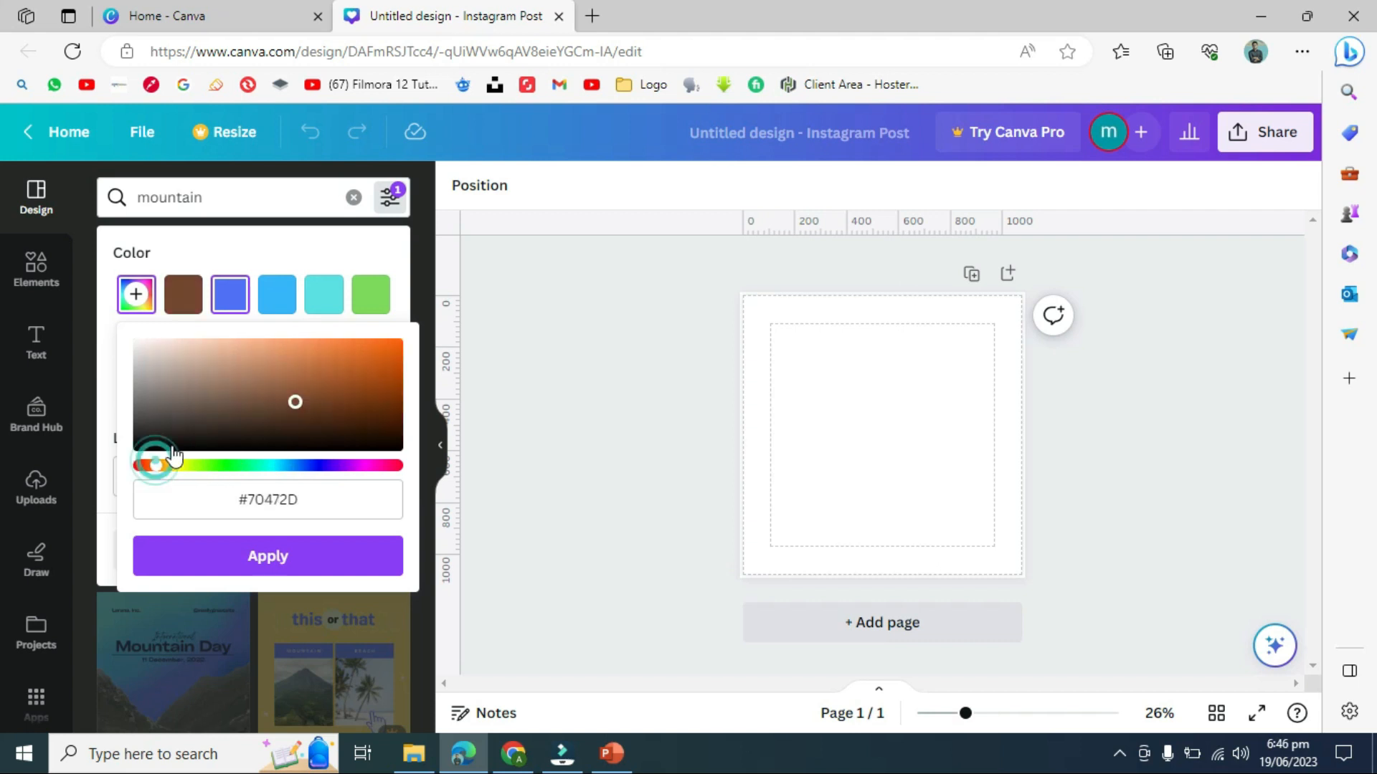
pyautogui.moveTo(158, 470)
pyautogui.mouseDown()
pyautogui.moveTo(402, 477)
pyautogui.moveTo(140, 477)
pyautogui.mouseUp()
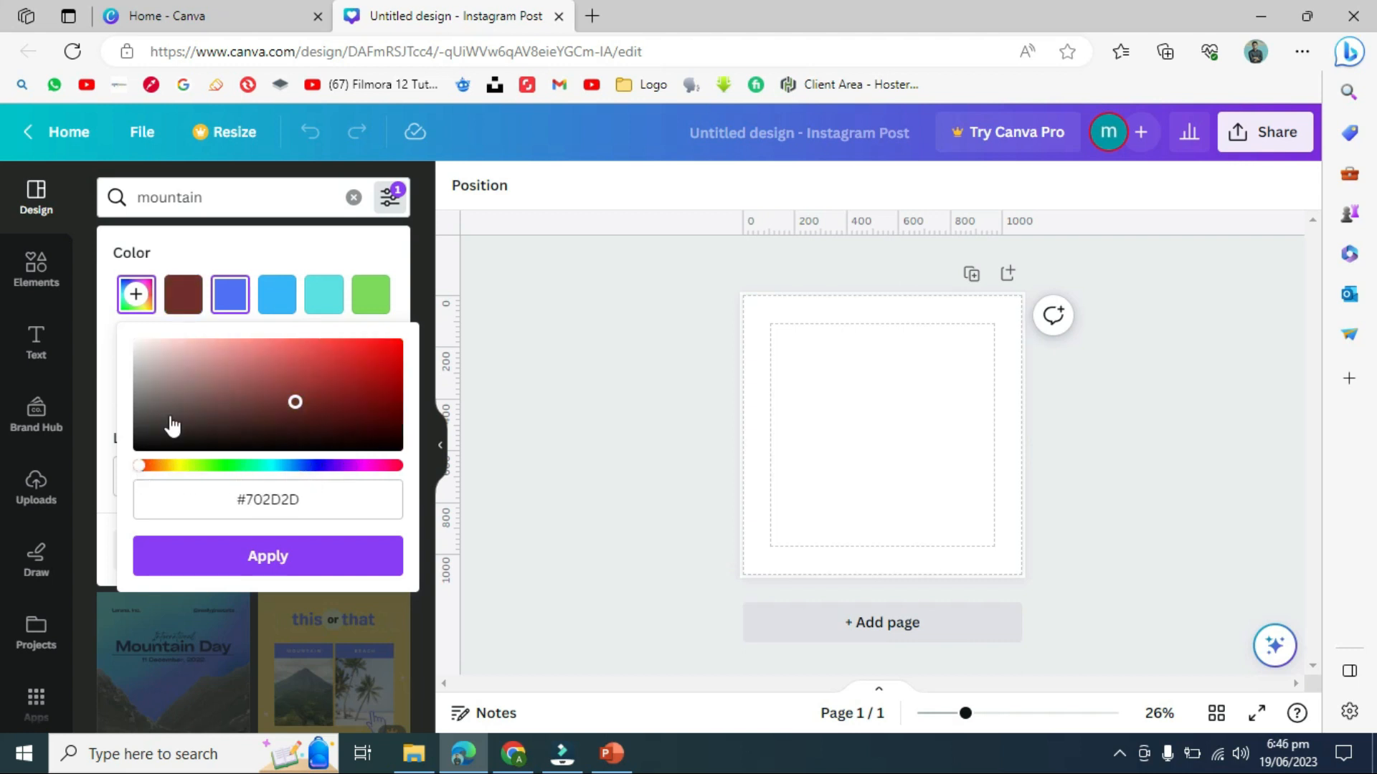
pyautogui.click(243, 194)
pyautogui.click(240, 197)
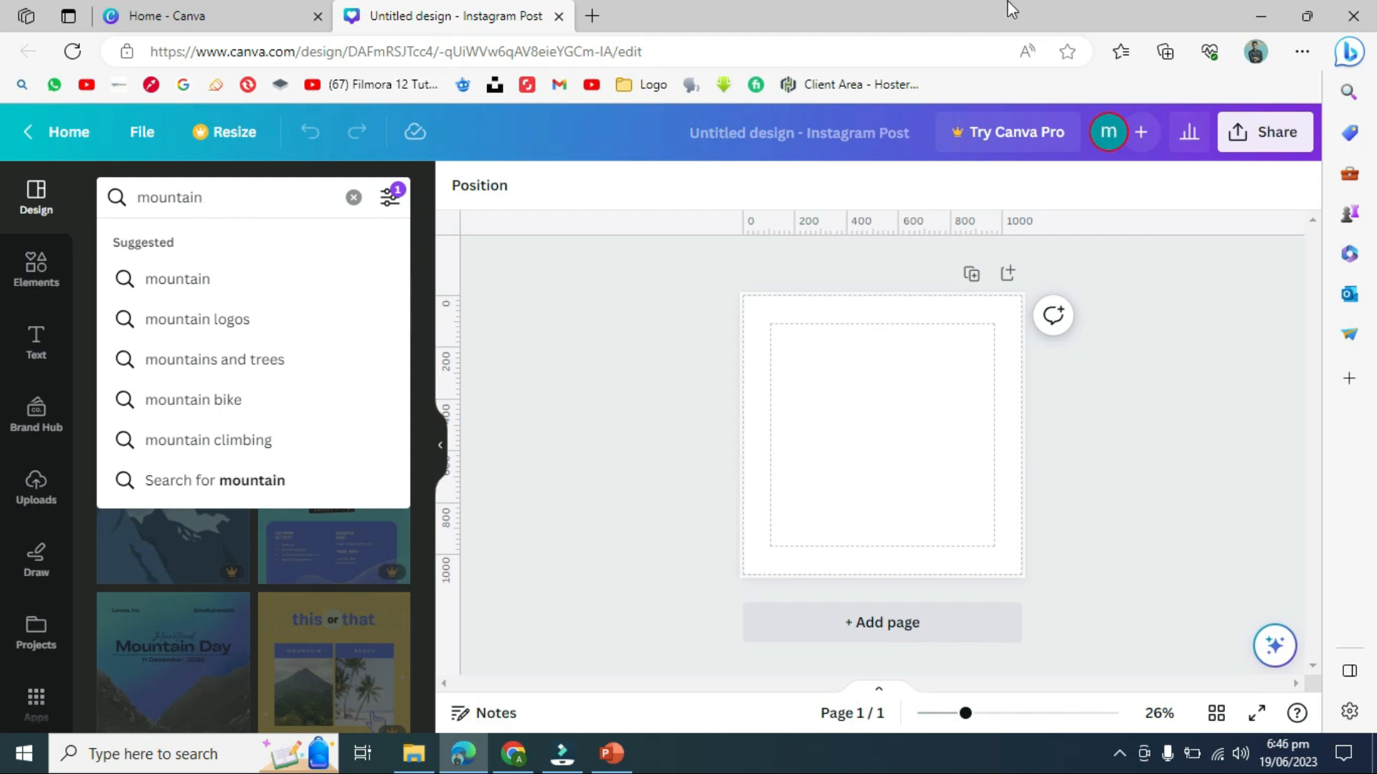
# - In a new tab, search Google for 'mountains'
pyautogui.click(592, 15)
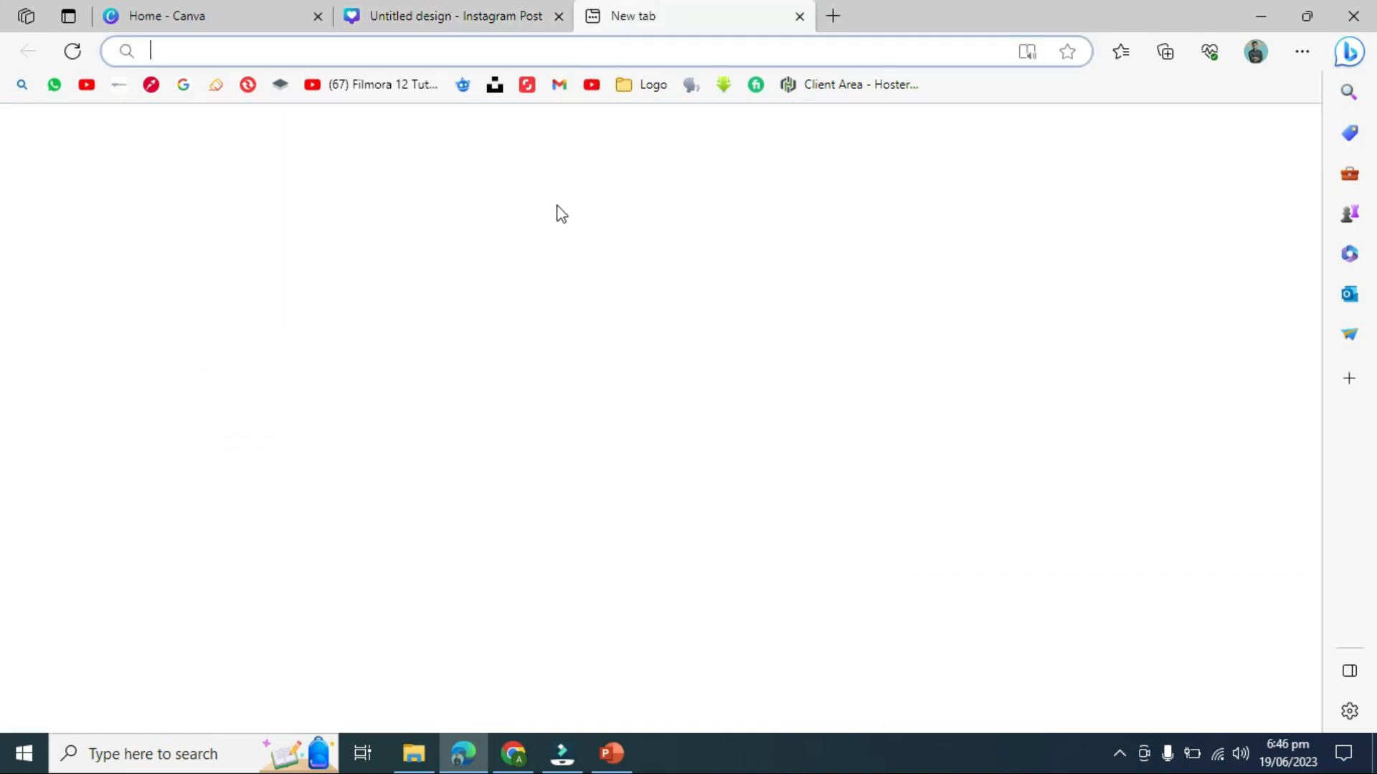
pyautogui.click(181, 89)
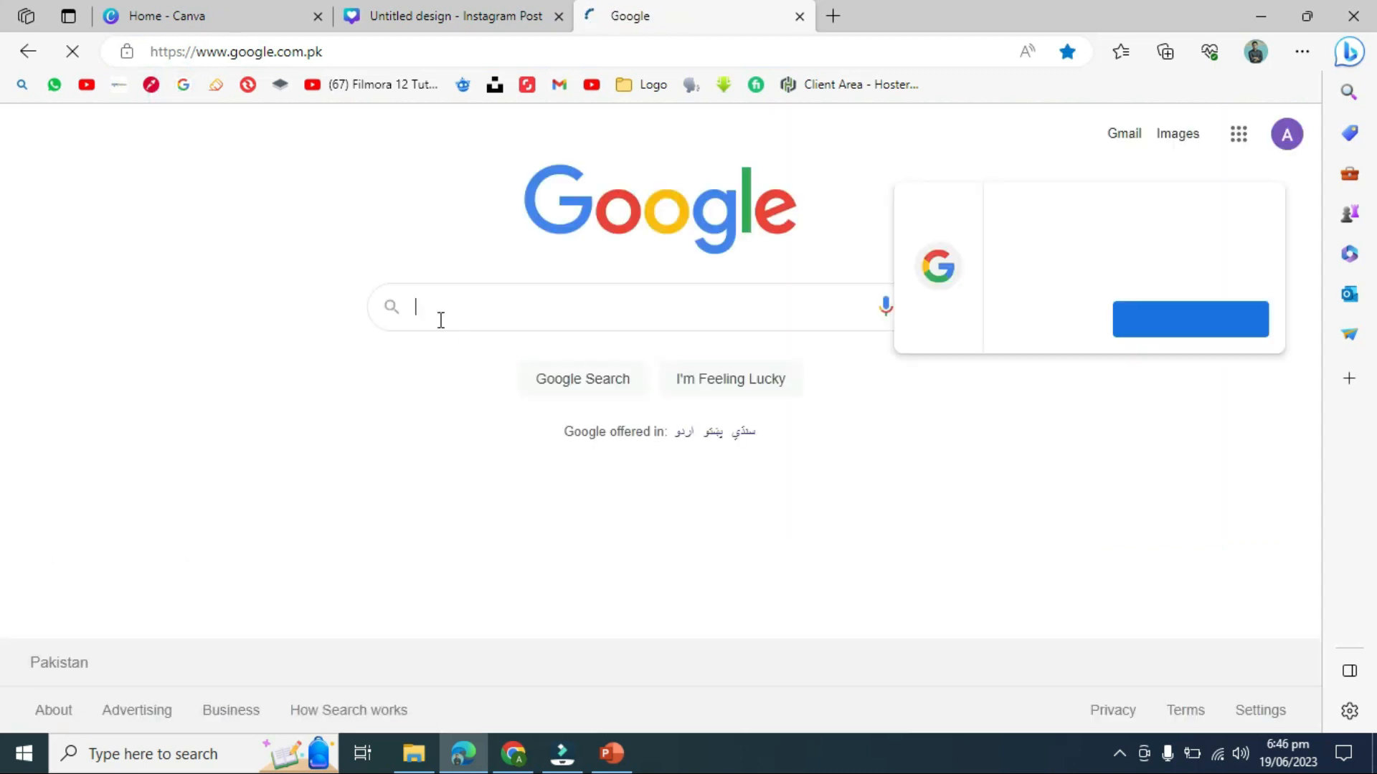
pyautogui.click(468, 317)
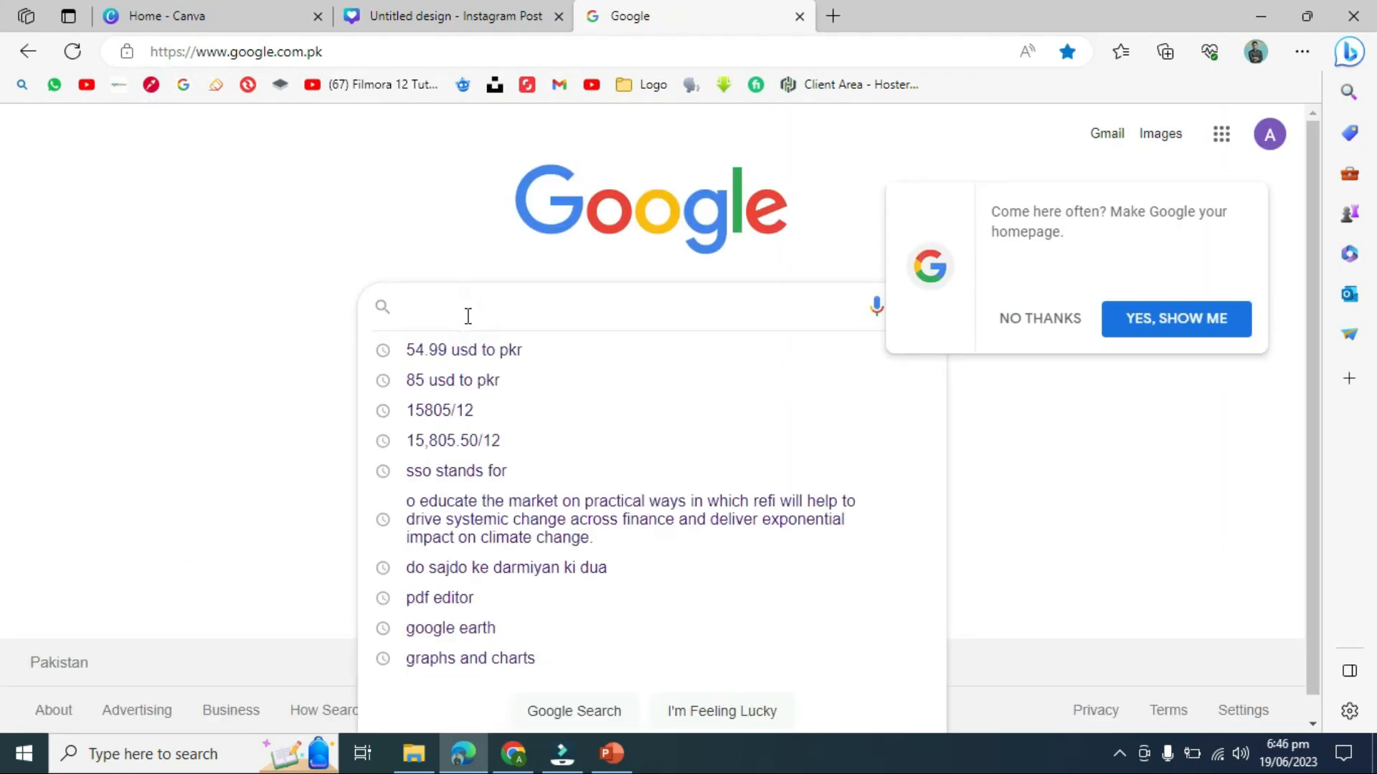
pyautogui.write('moun')
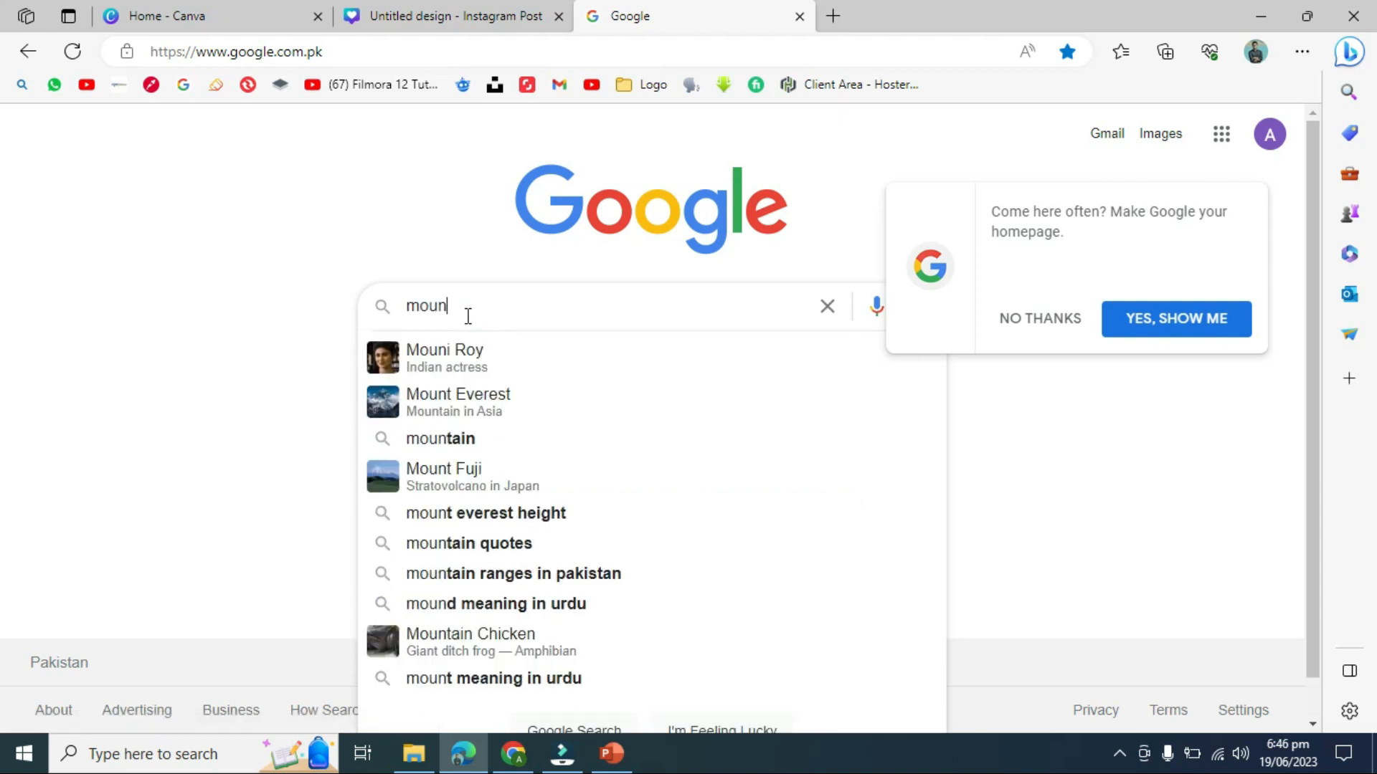
pyautogui.press('BackSpace')
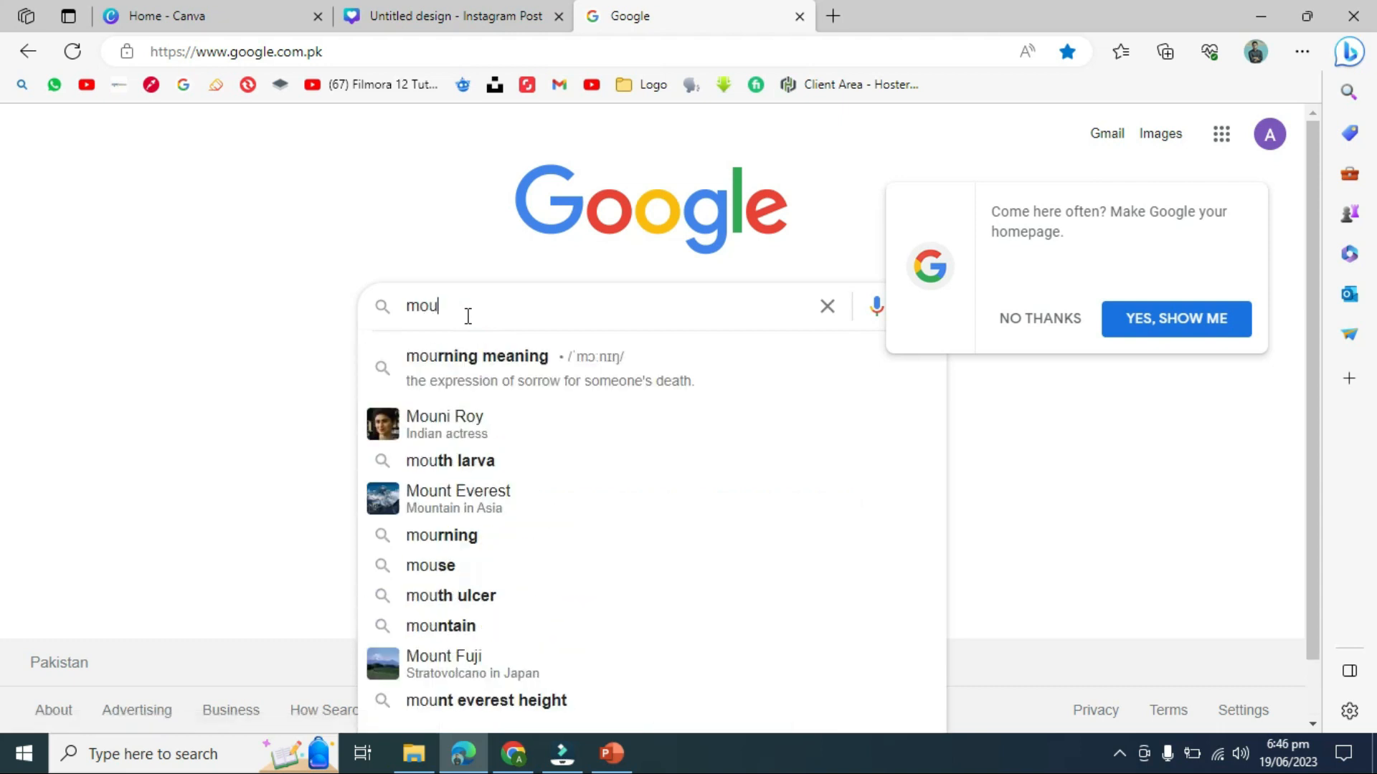
pyautogui.write('ntains')
pyautogui.press('Return')
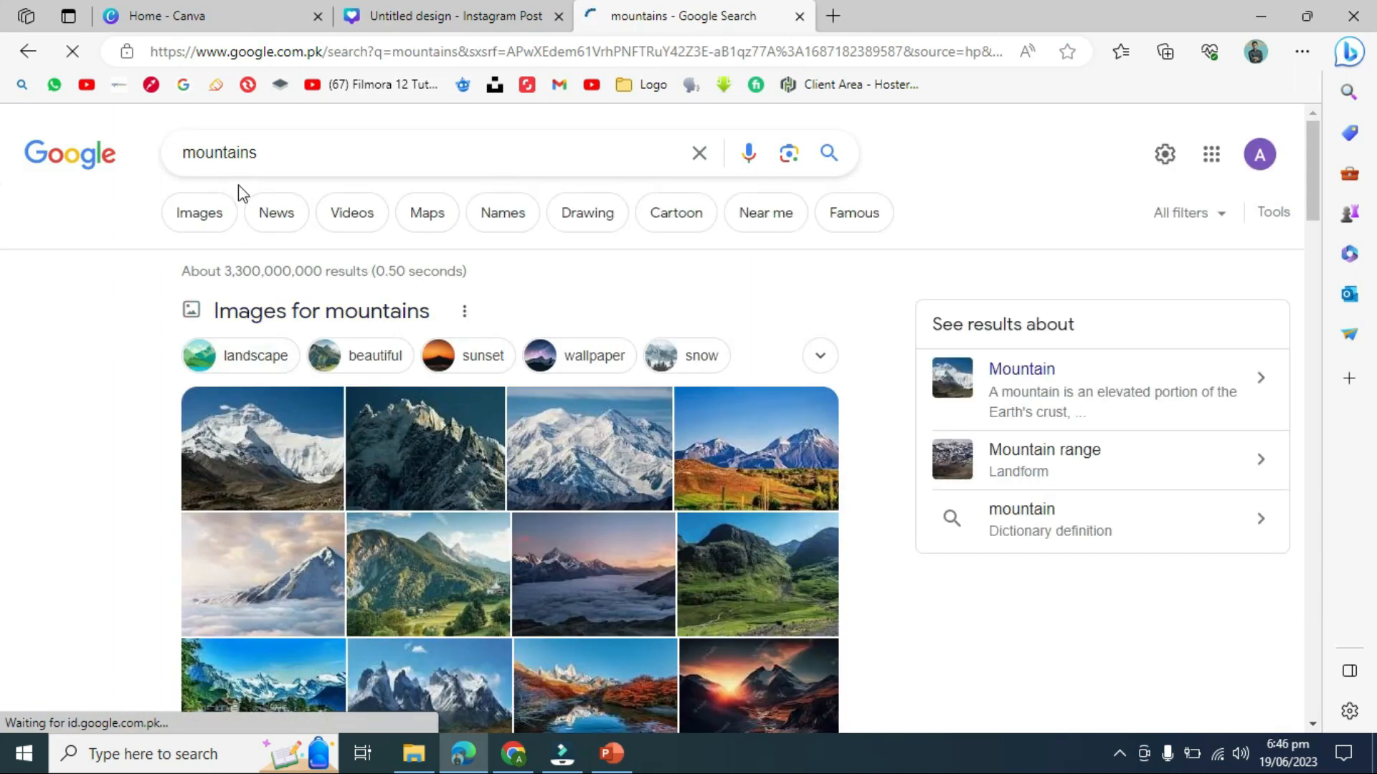
# - Show mountain image results and preview the Britannica Taurus Mountains photo
pyautogui.click(212, 222)
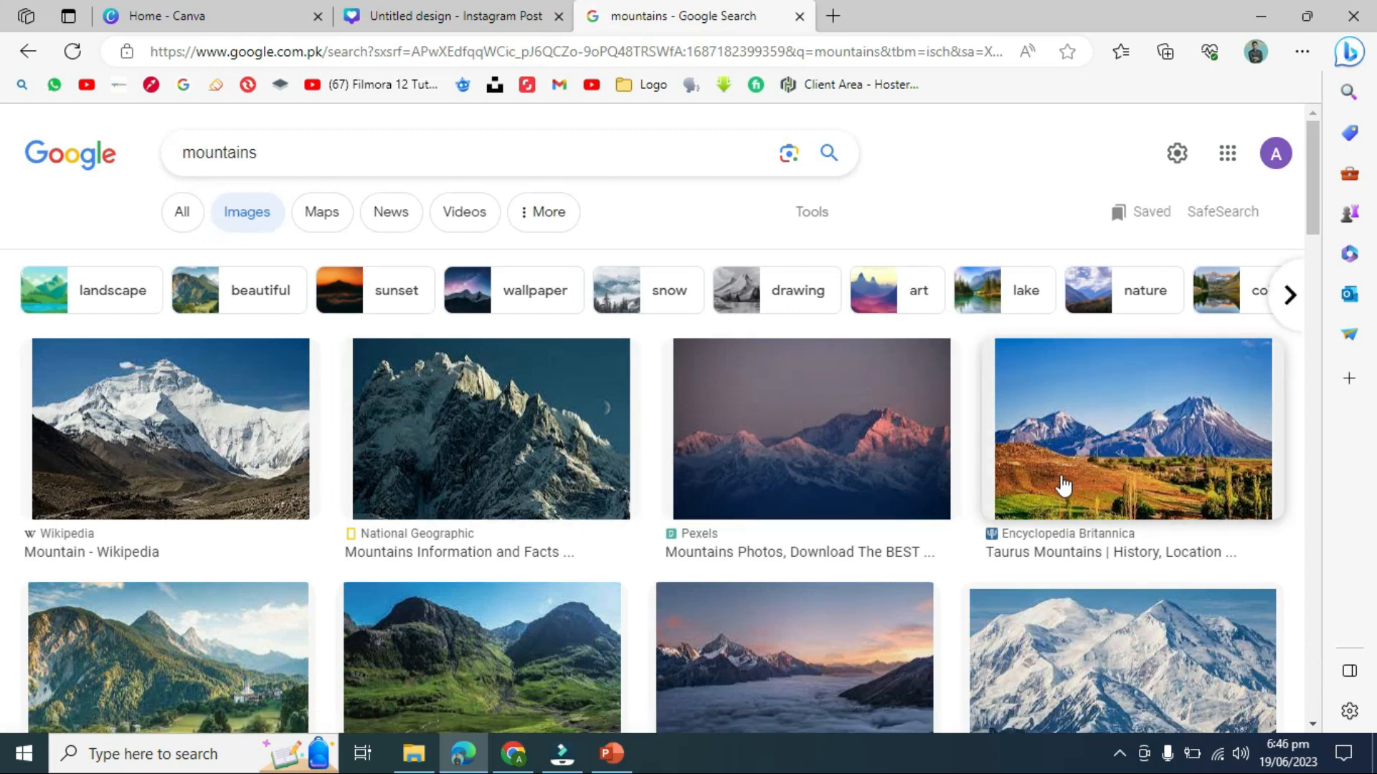
pyautogui.click(829, 452)
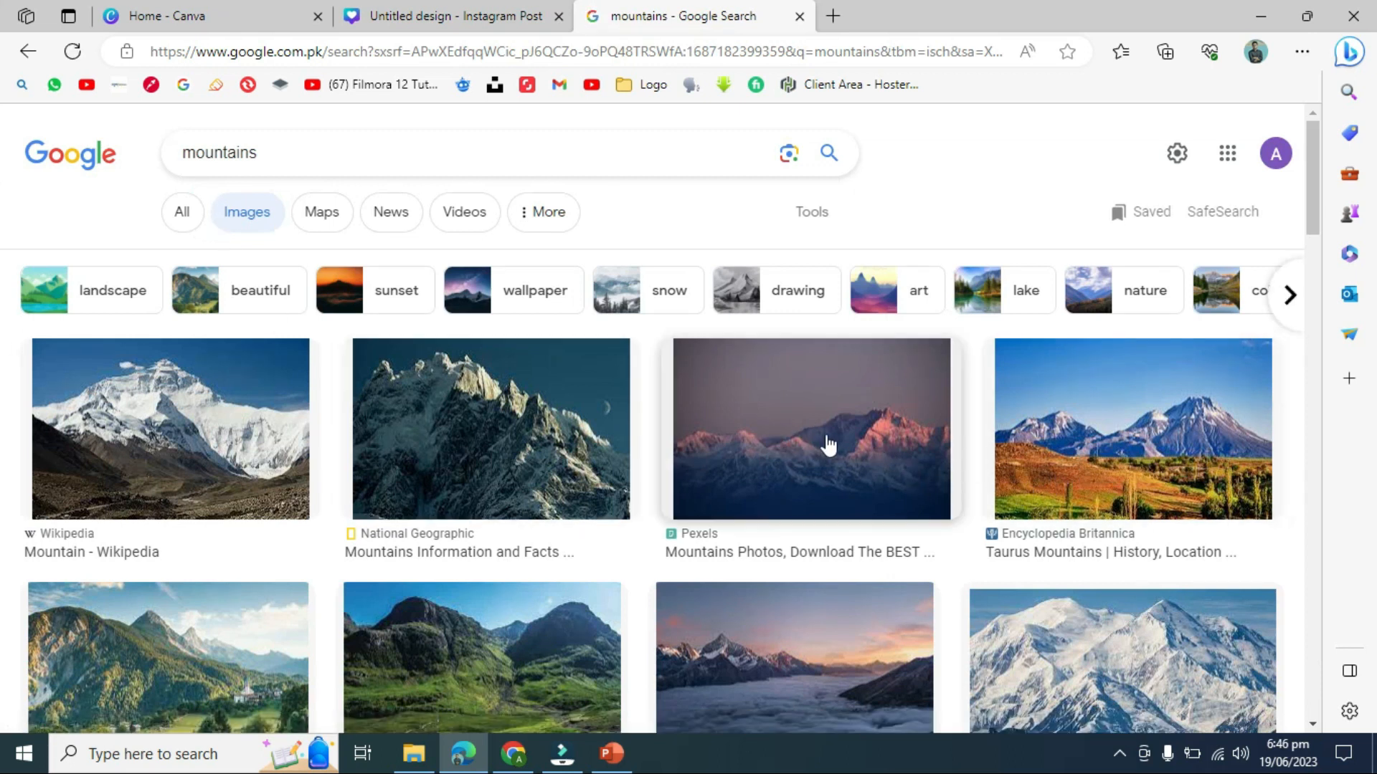
pyautogui.click(1027, 515)
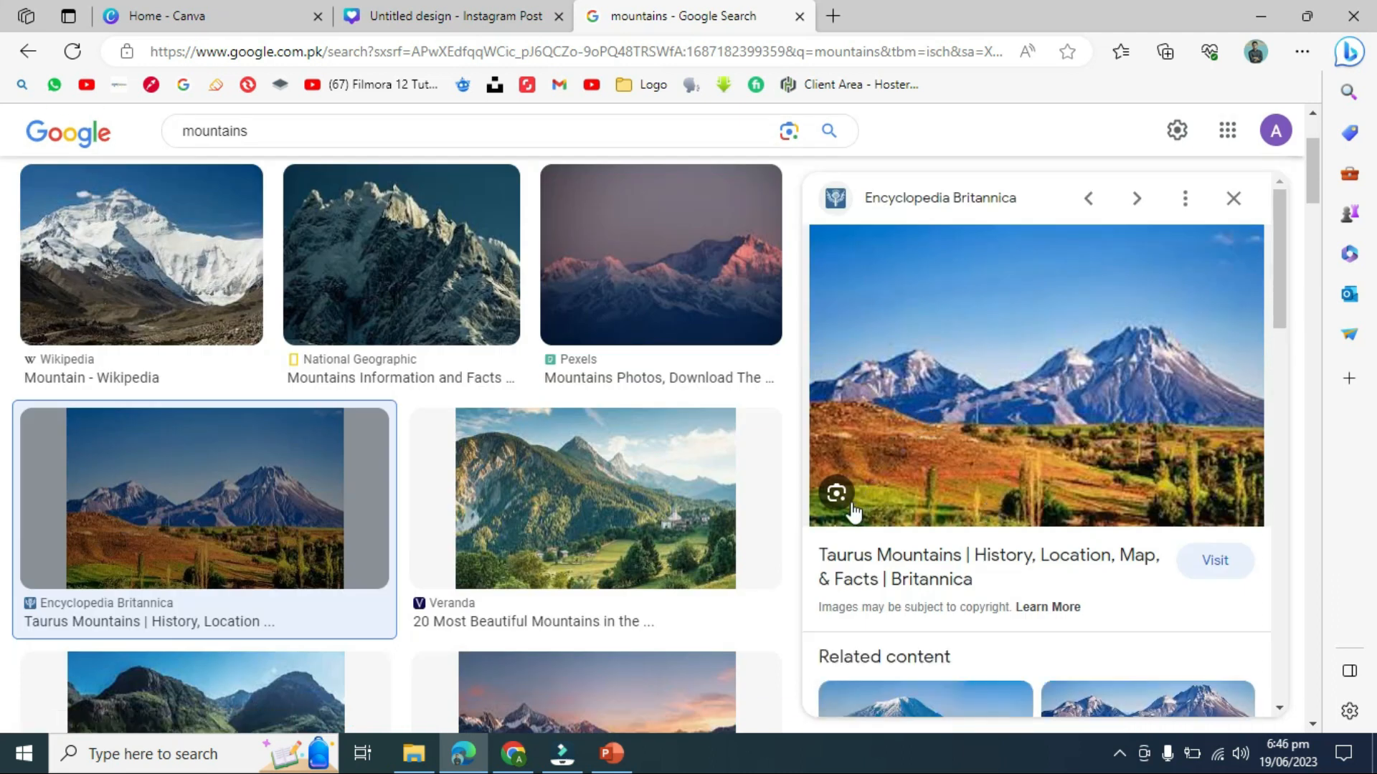
pyautogui.click(500, 10)
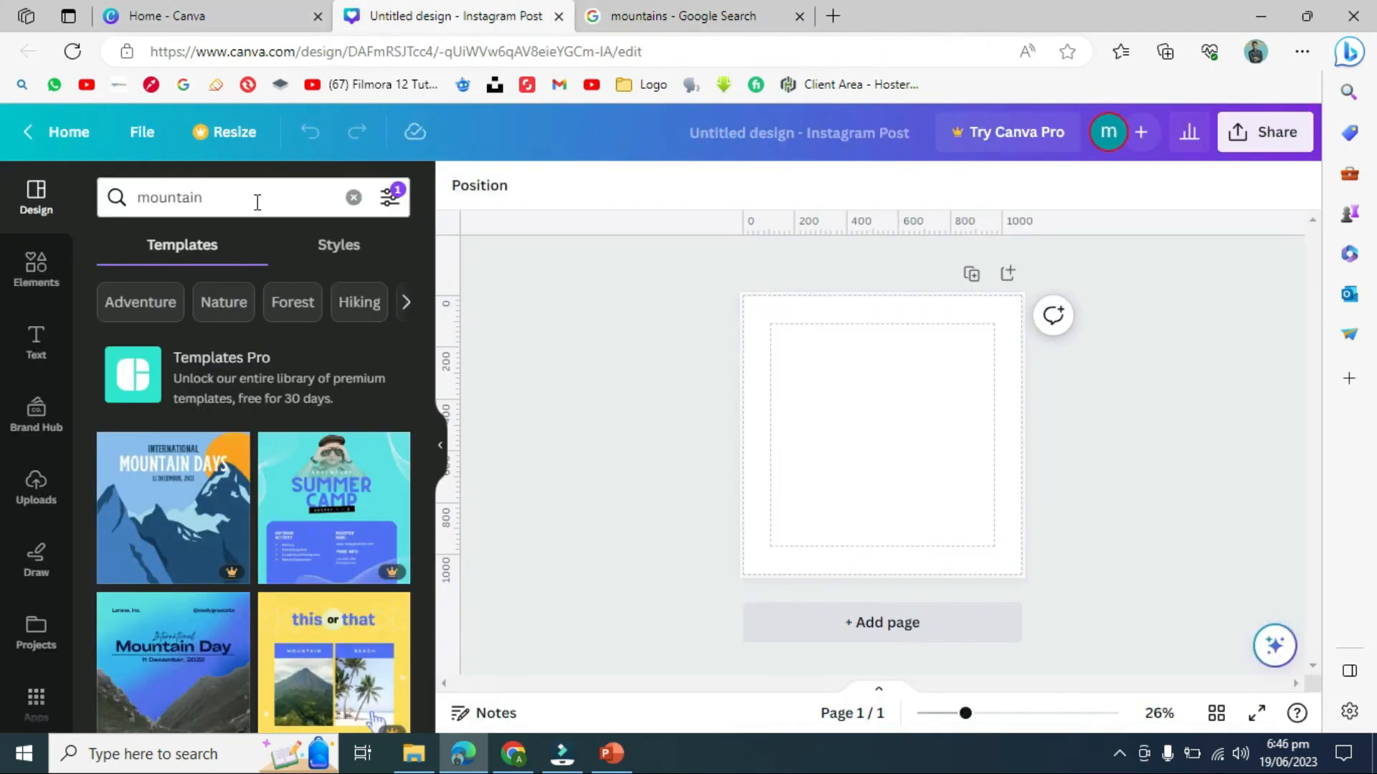
pyautogui.click(390, 197)
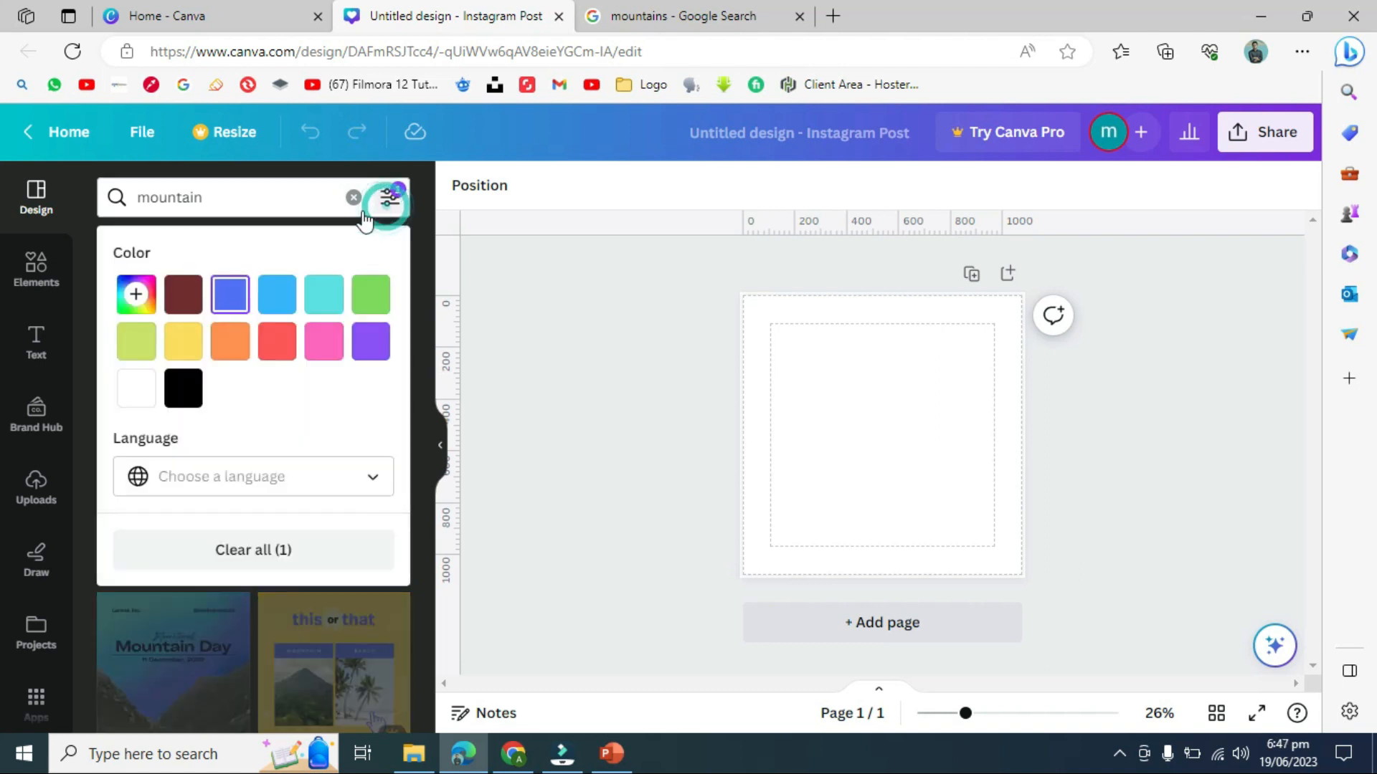
pyautogui.click(136, 294)
pyautogui.click(667, 8)
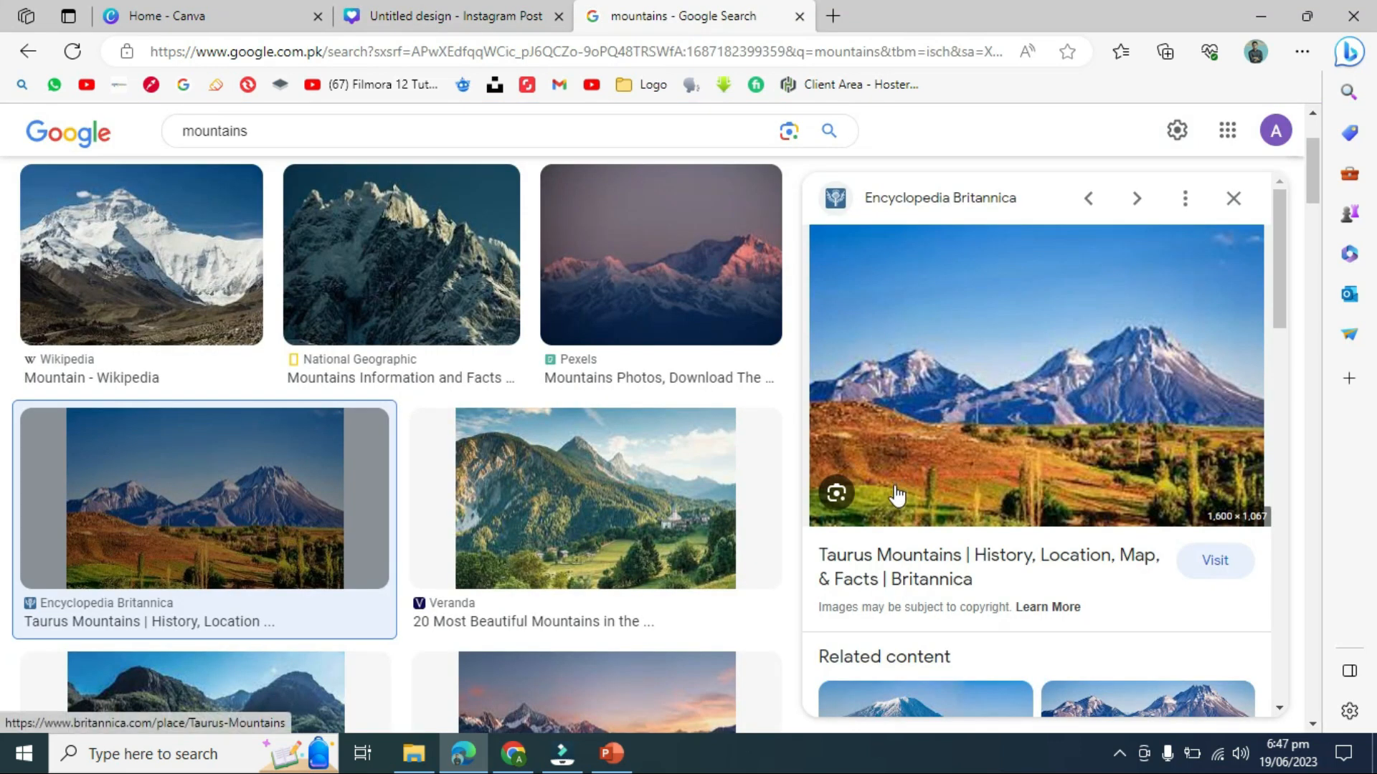
# - Save the Taurus Mountains photo to the Desktop as 'image 1'
pyautogui.rightClick(902, 393)
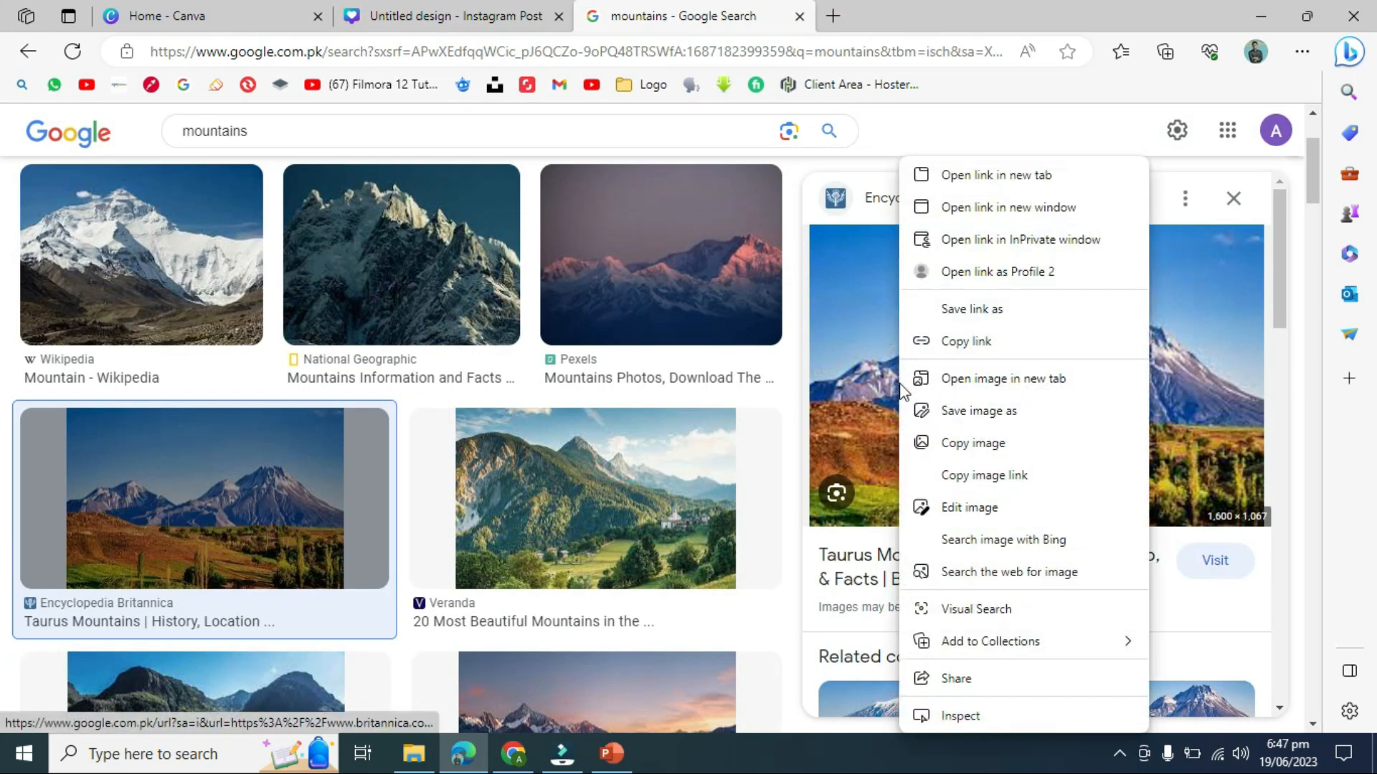
pyautogui.click(949, 416)
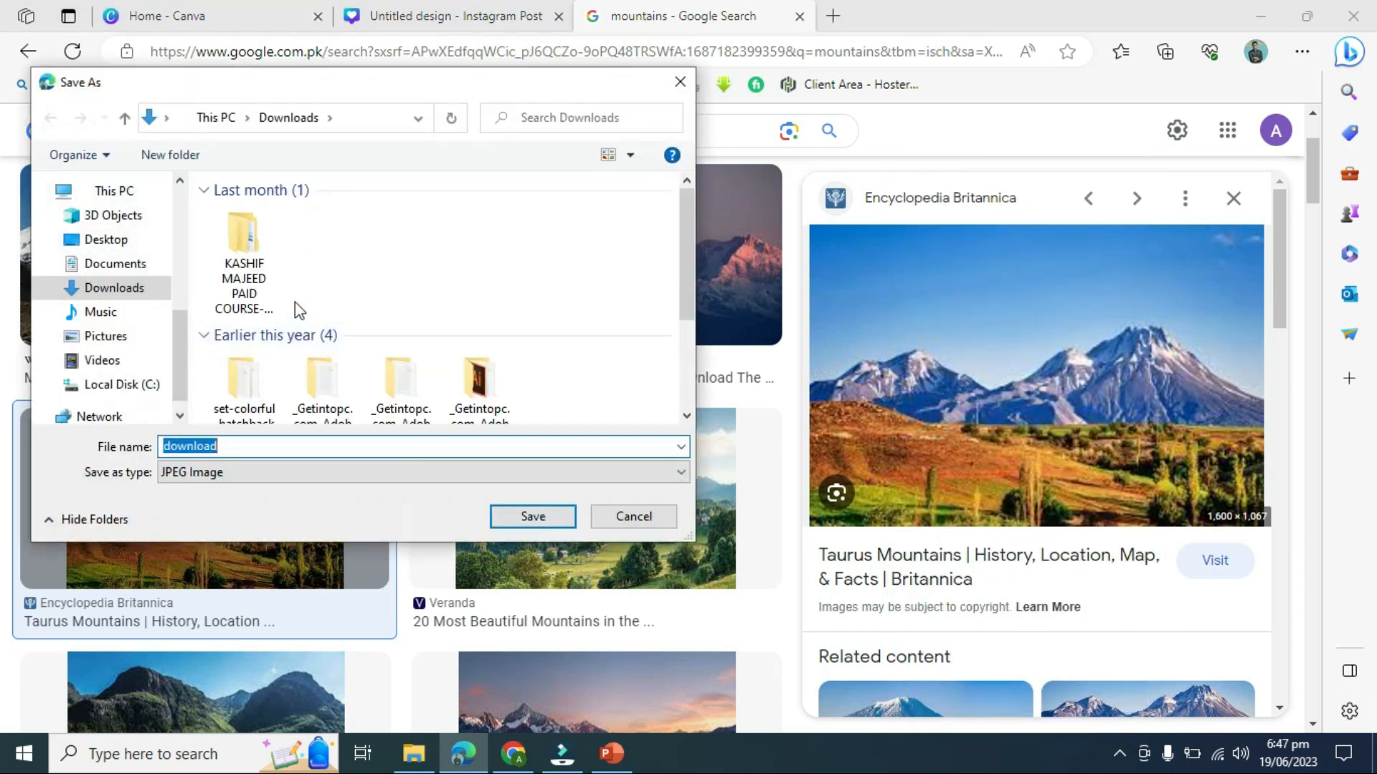
pyautogui.click(106, 240)
pyautogui.doubleClick(246, 445)
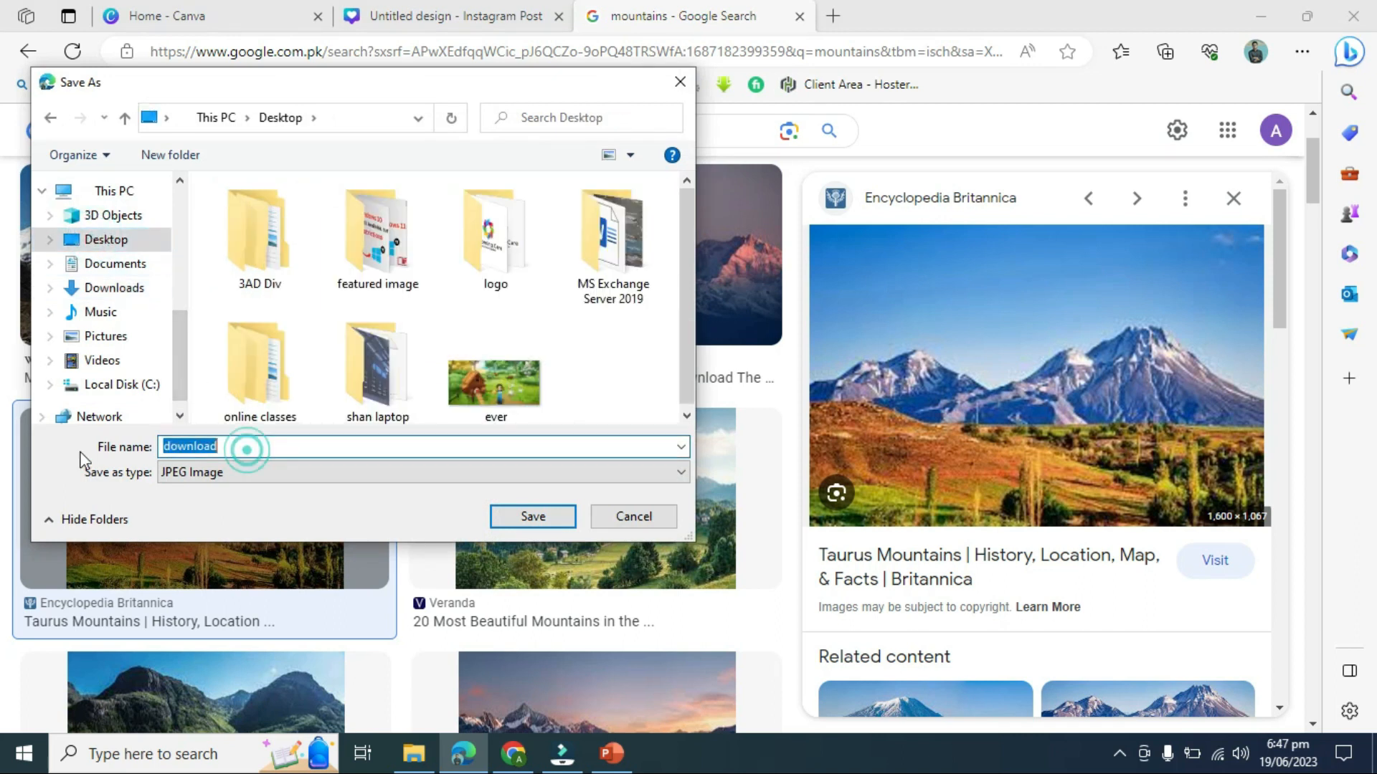
pyautogui.write('image 1')
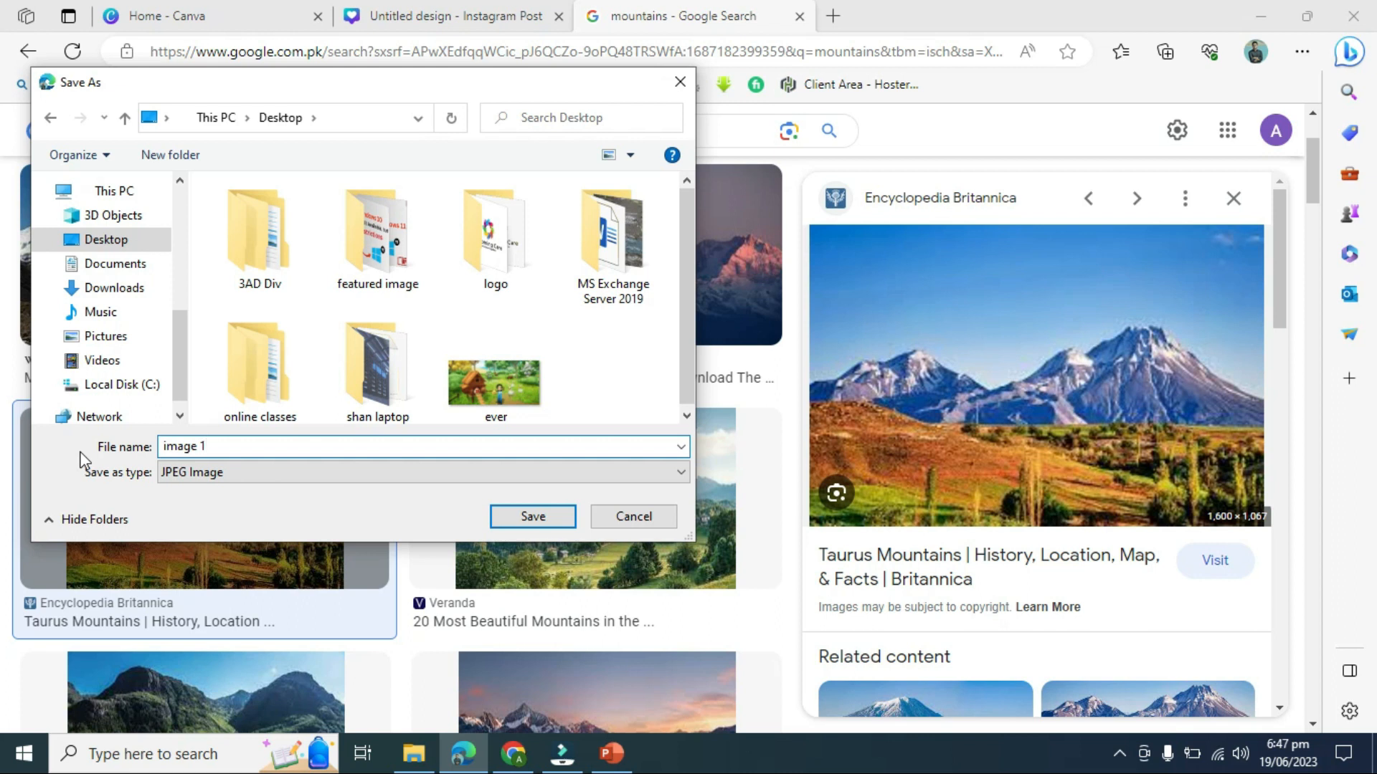
pyautogui.press('Return')
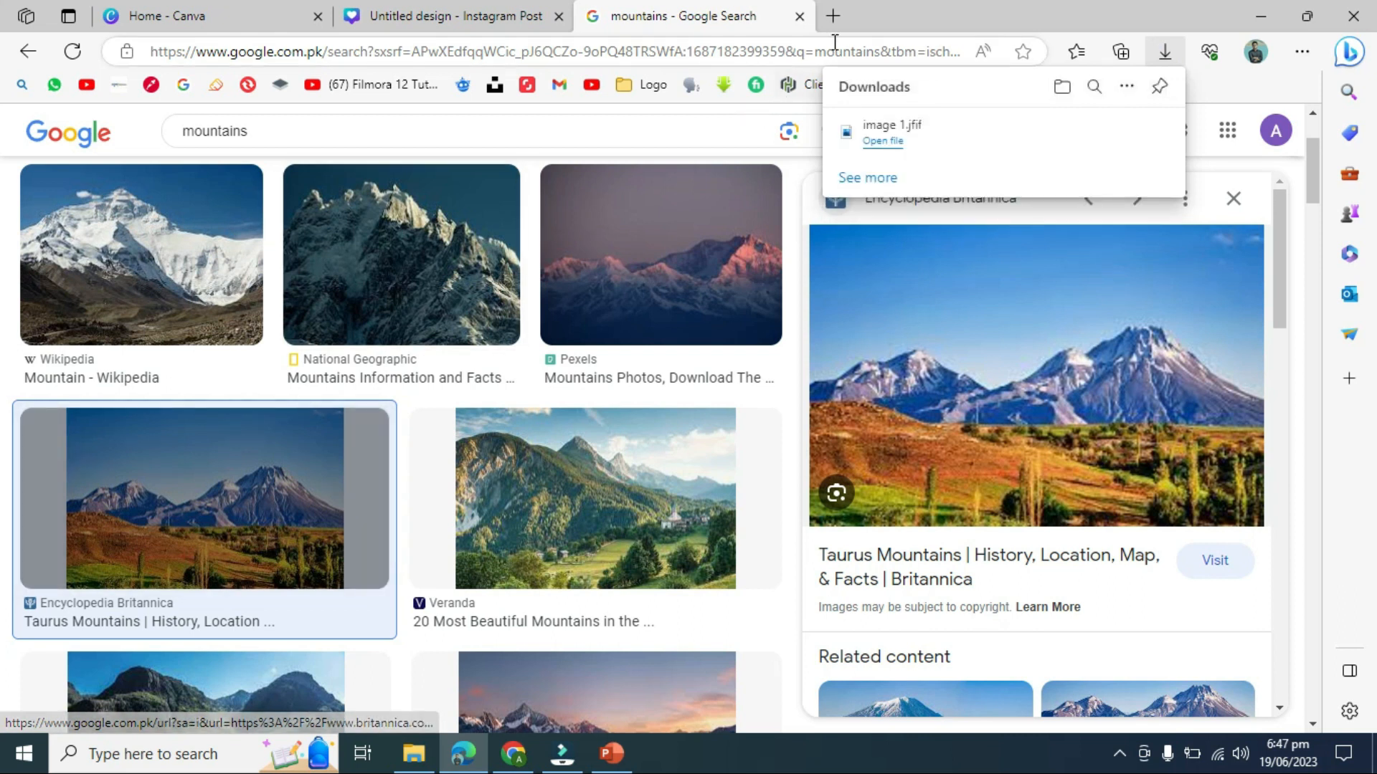
pyautogui.click(834, 15)
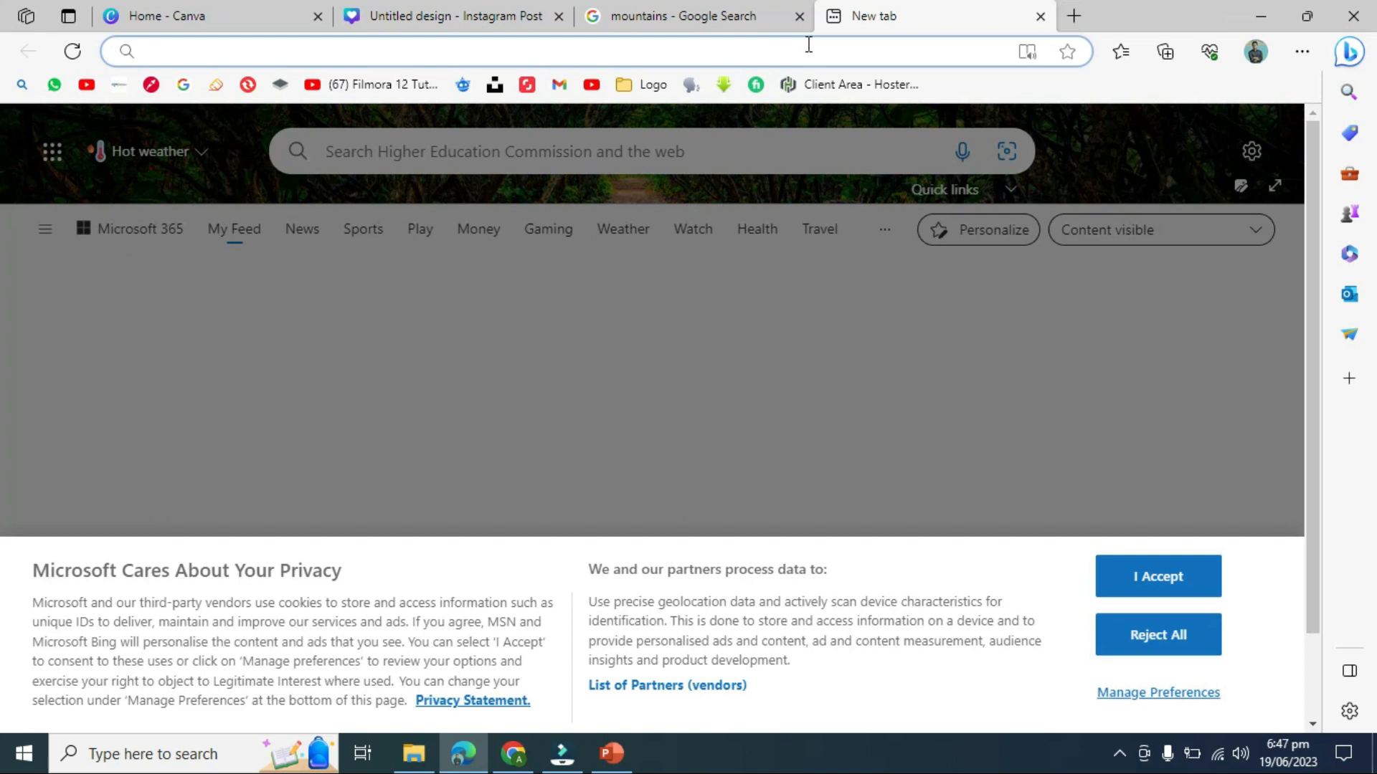
# - Search Bing for 'clor picker' and open the imagecolorpicker.com result in a new tab
pyautogui.click(709, 53)
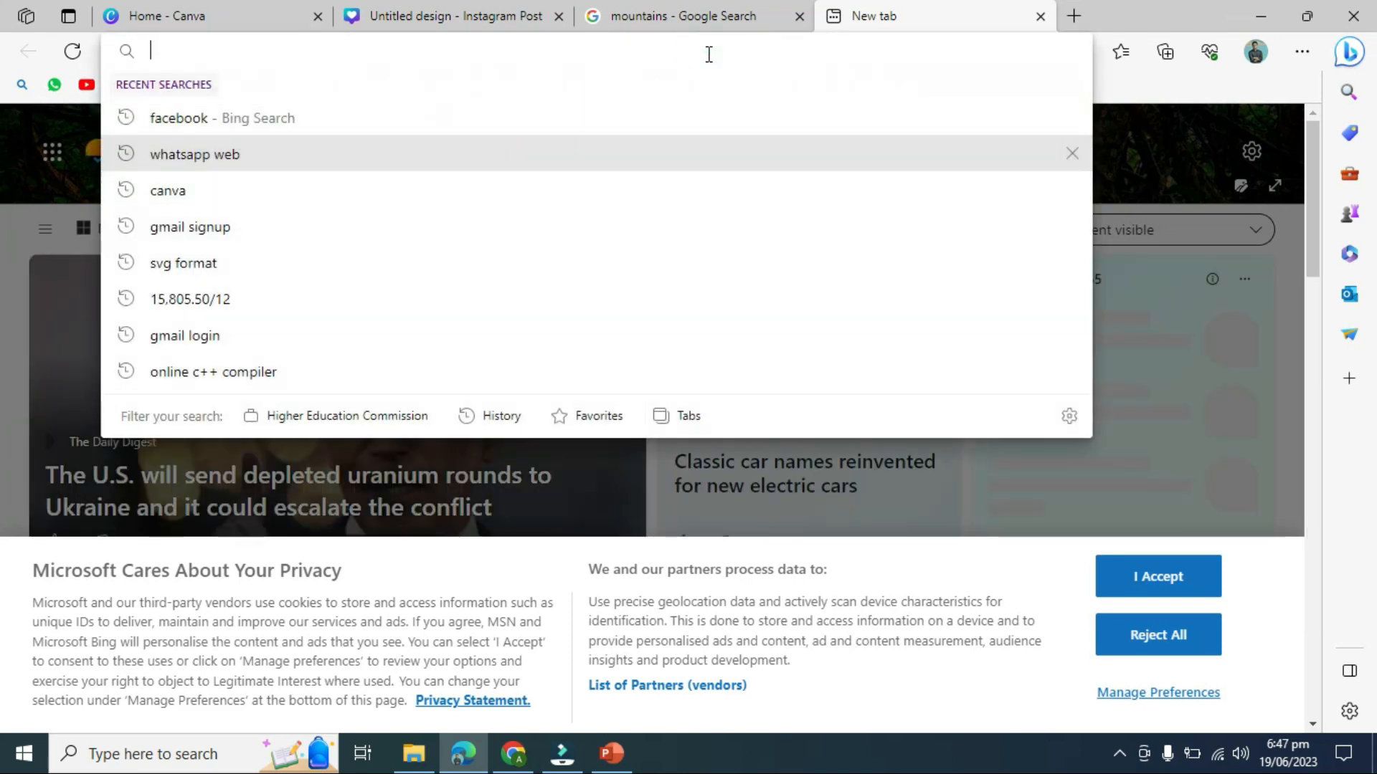
pyautogui.write('clor picker')
pyautogui.press('Return')
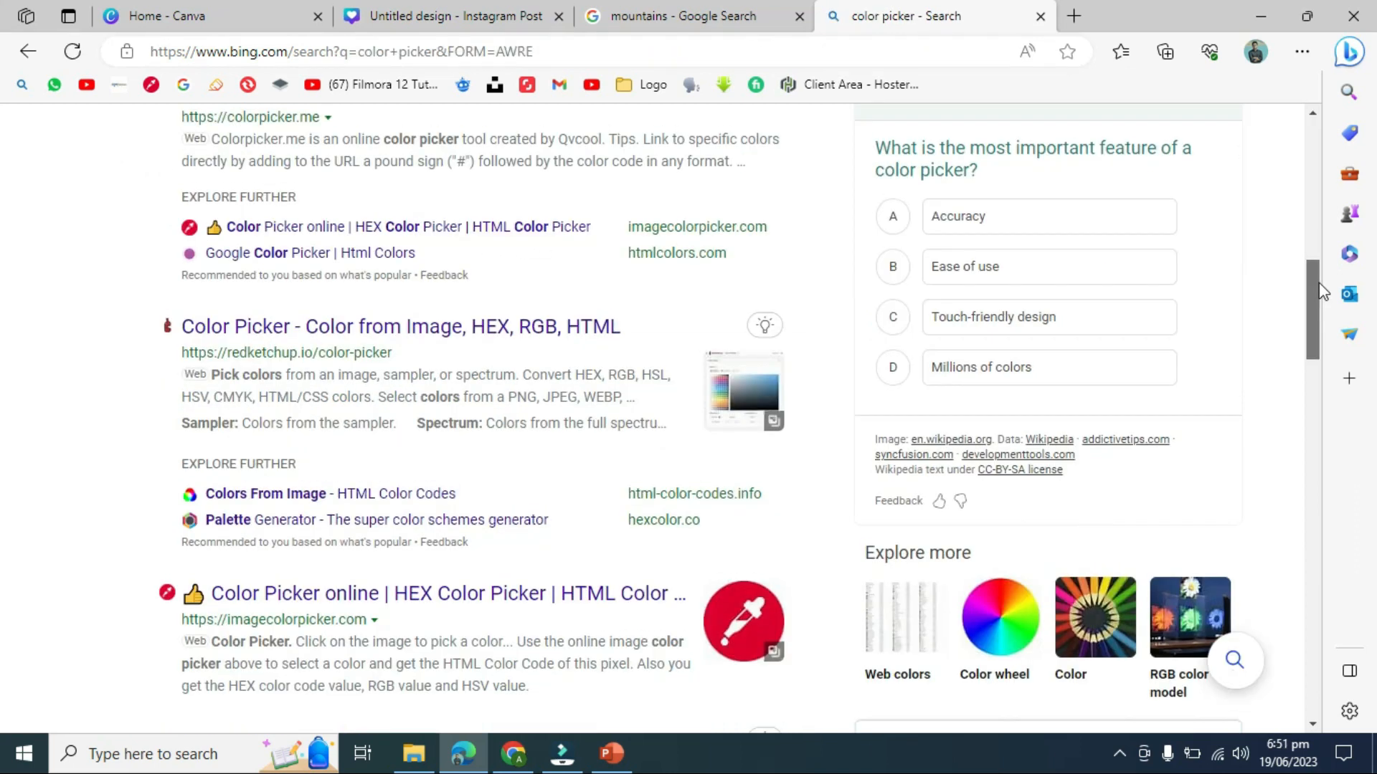
pyautogui.scroll(-3, 1323, 308)
pyautogui.scroll(-1, 1323, 323)
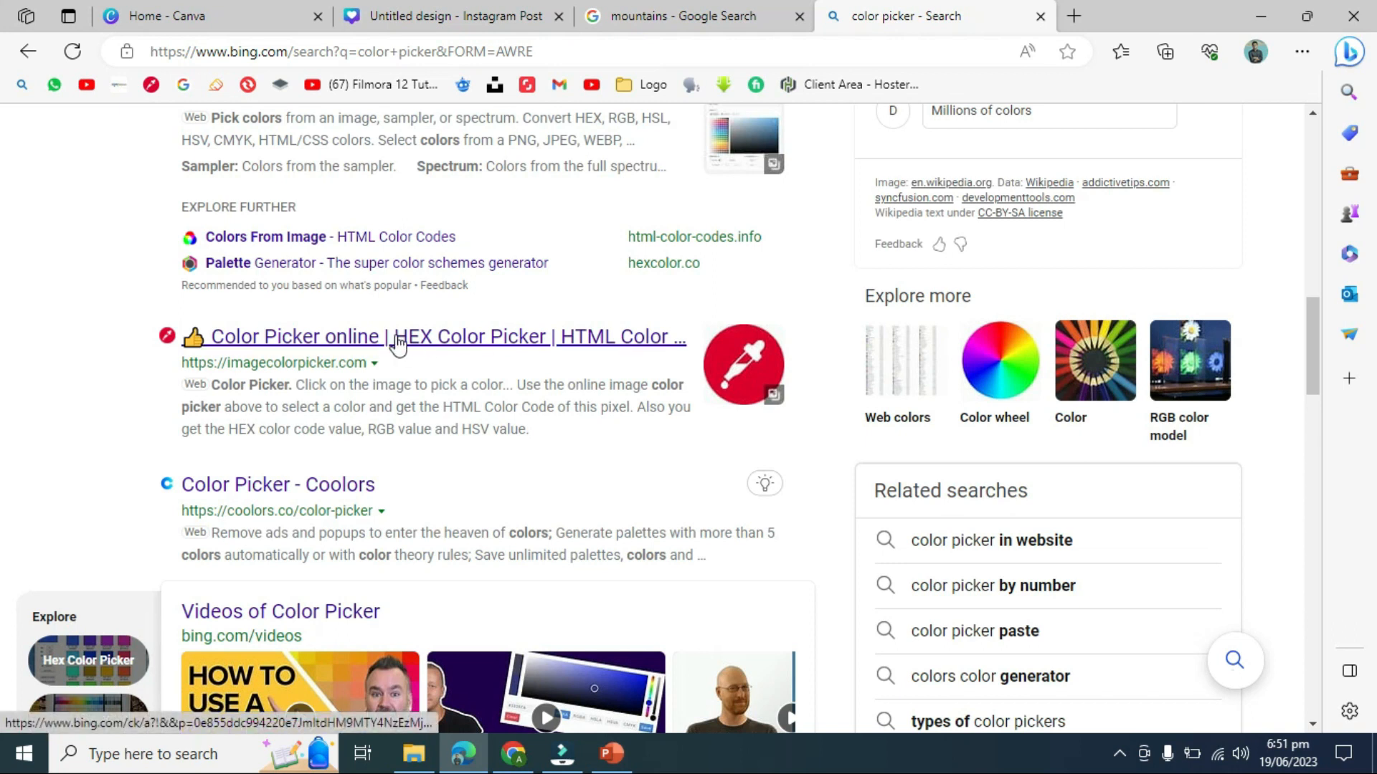
pyautogui.rightClick(477, 338)
pyautogui.click(513, 352)
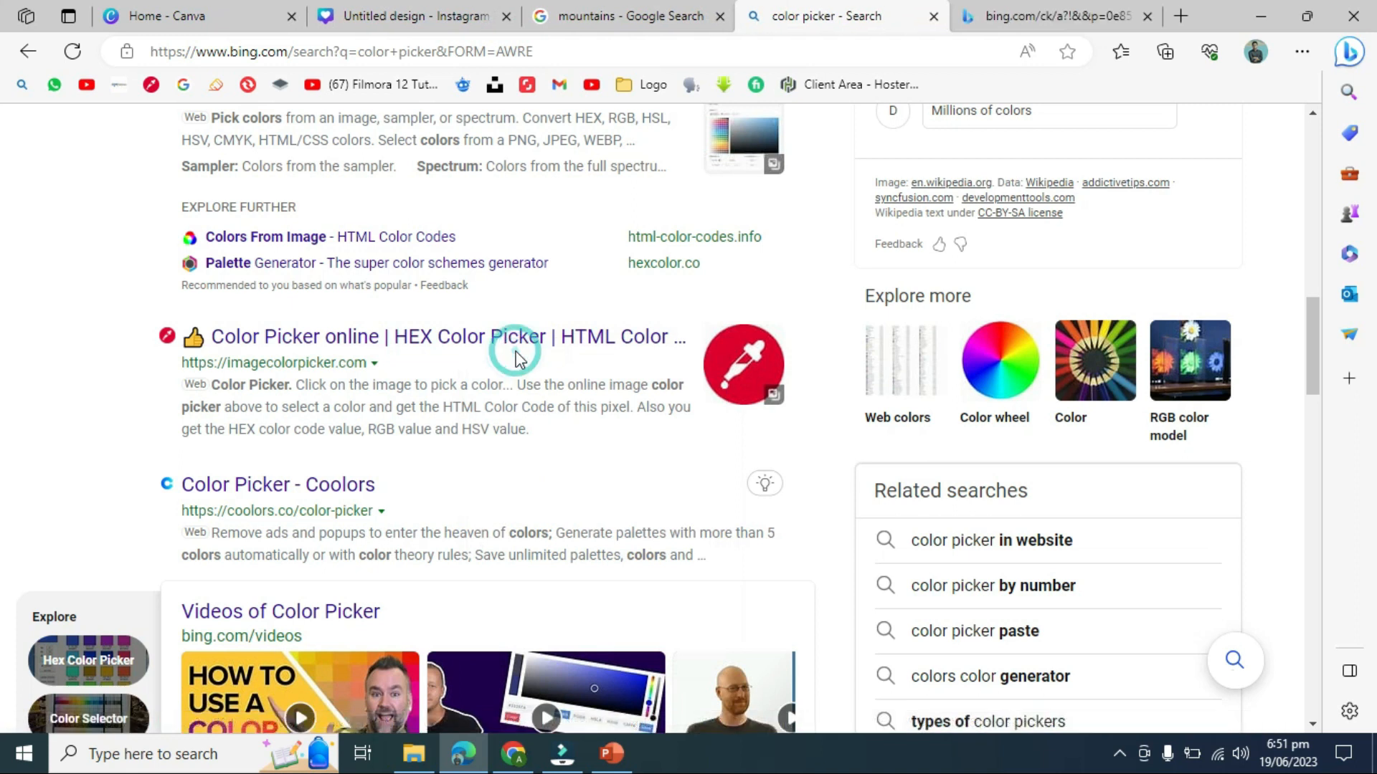
pyautogui.click(990, 12)
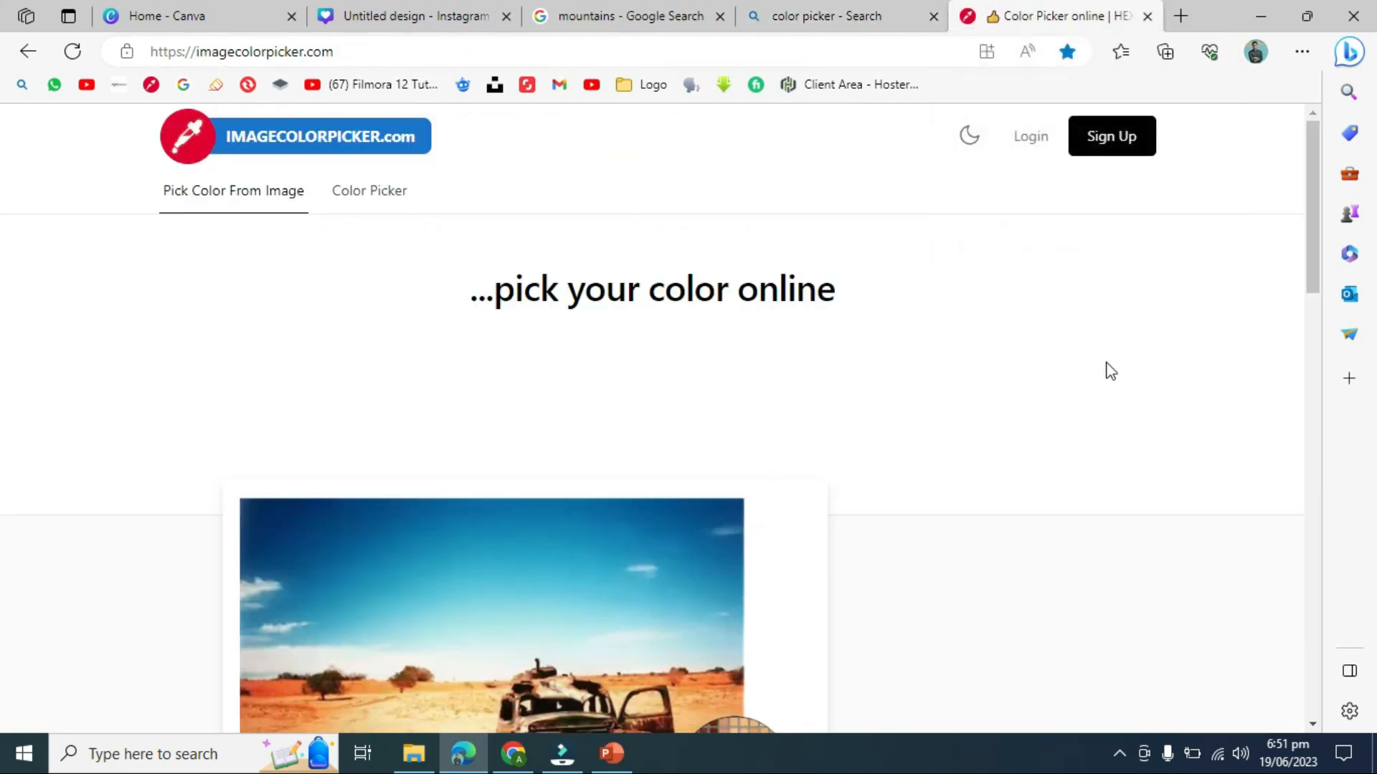
# - Drag the Desktop file 'image 1' onto imagecolorpicker.com to load the mountain photo
pyautogui.moveTo(1315, 224); pyautogui.dragTo(1317, 346)
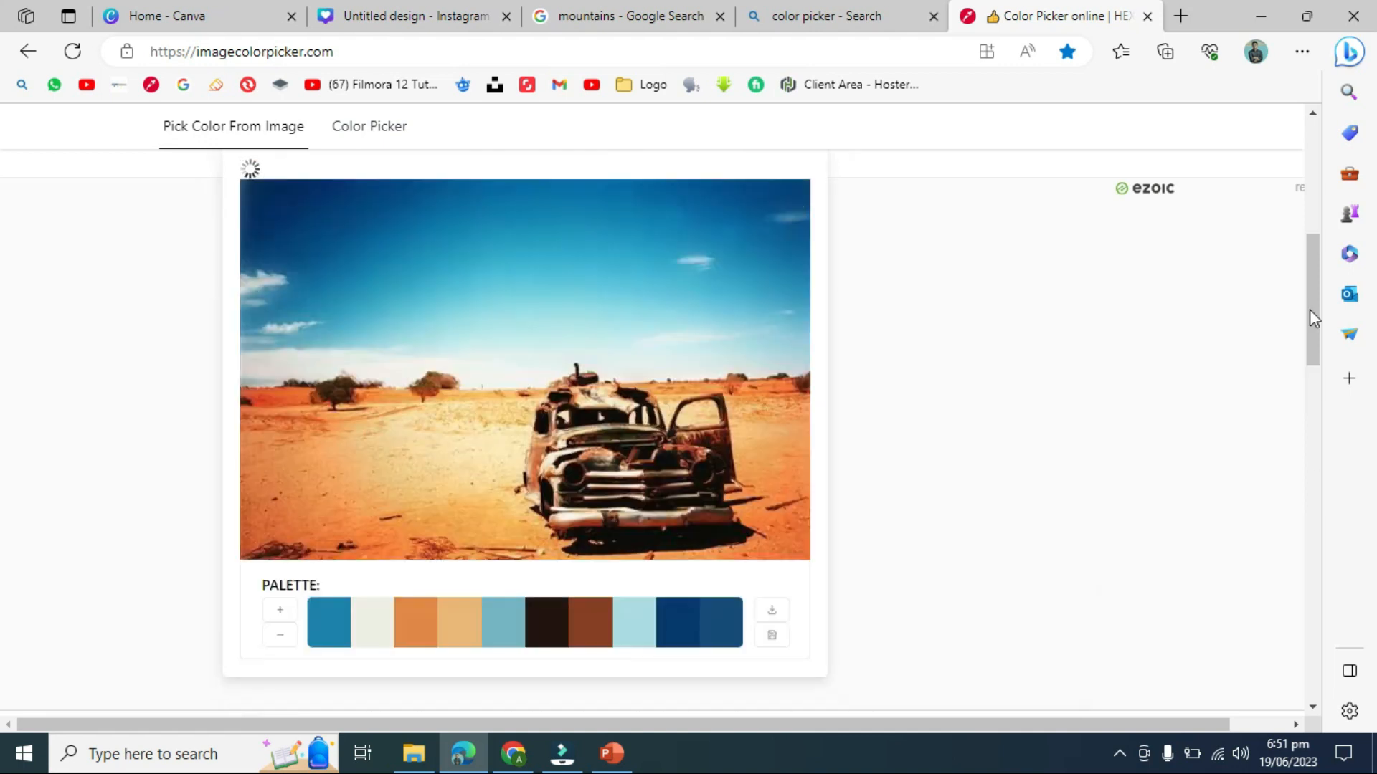
pyautogui.moveTo(1309, 308)
pyautogui.mouseDown()
pyautogui.moveTo(1310, 283)
pyautogui.moveTo(1310, 301)
pyautogui.mouseUp()
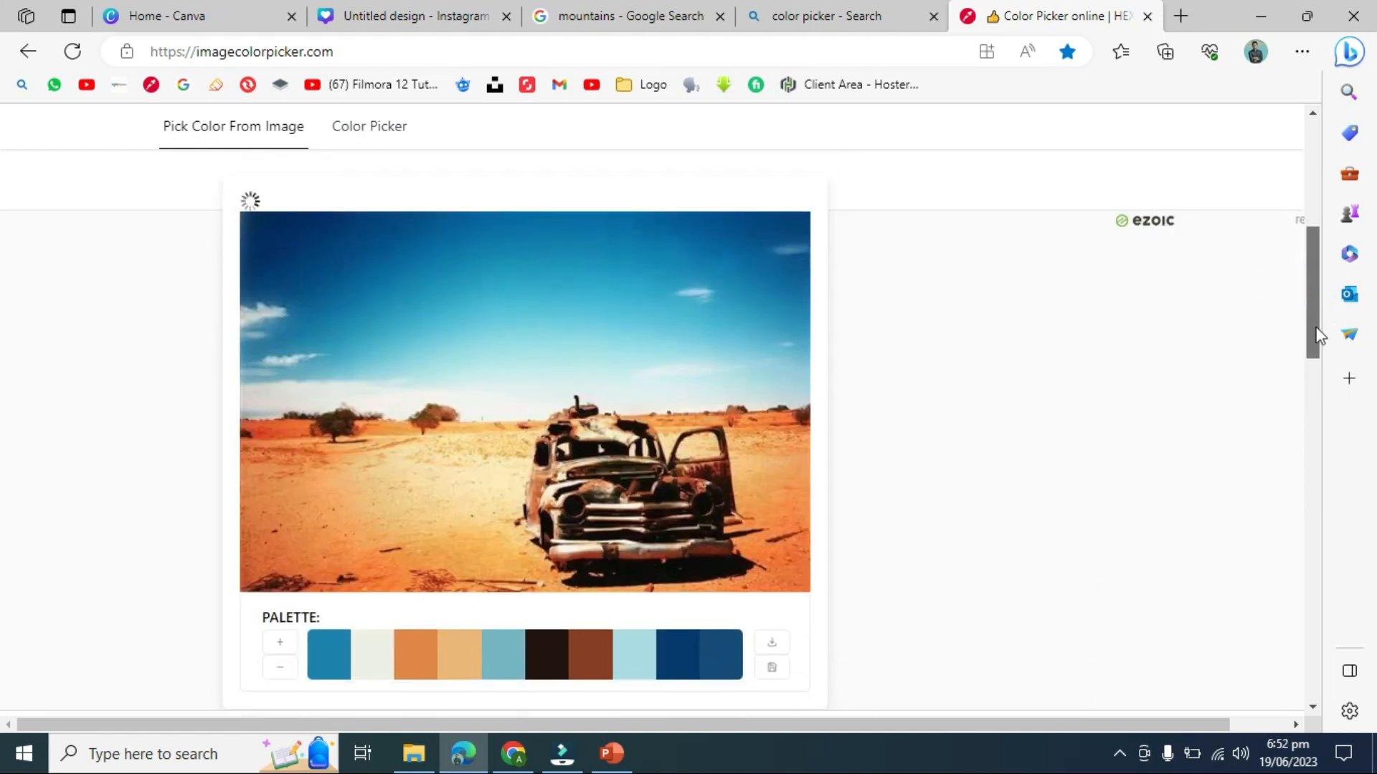
pyautogui.click(1374, 768)
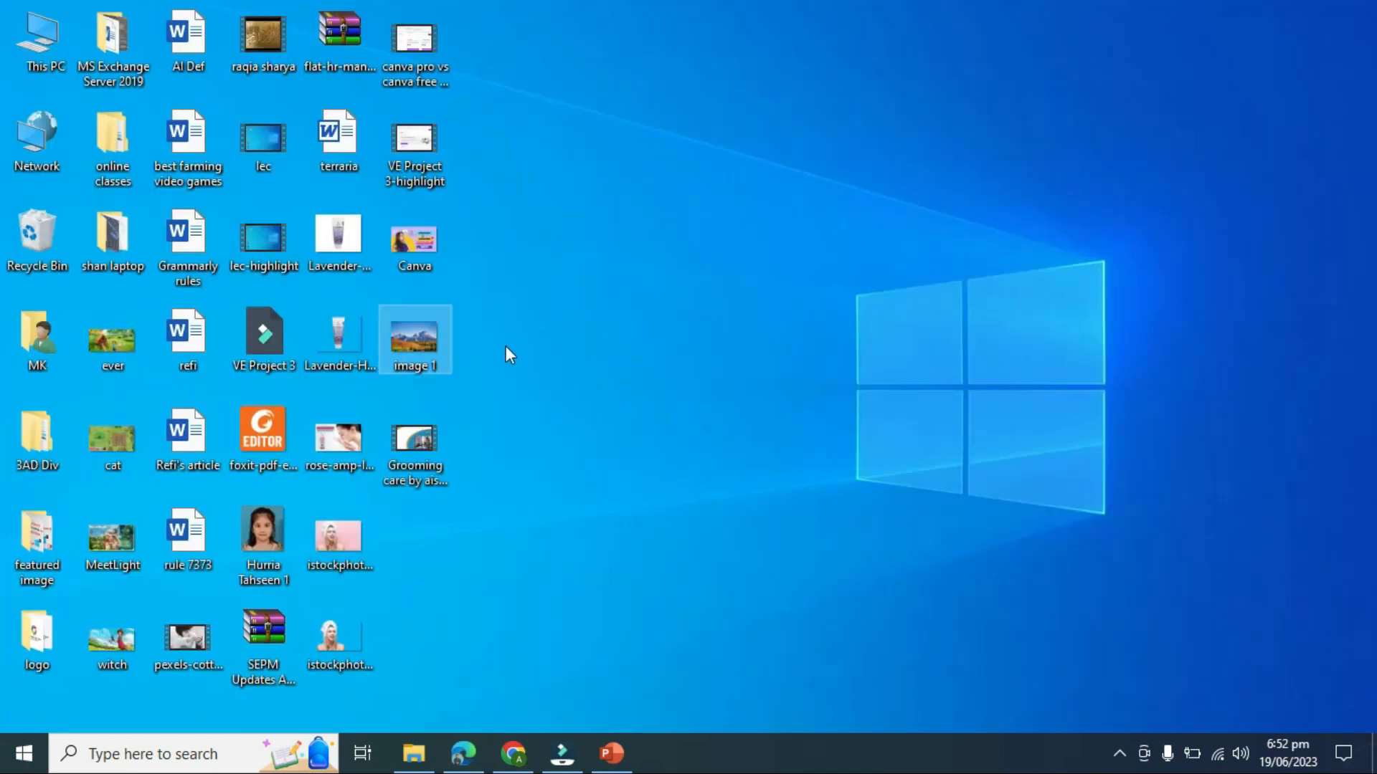
pyautogui.moveTo(456, 558); pyautogui.dragTo(575, 299)
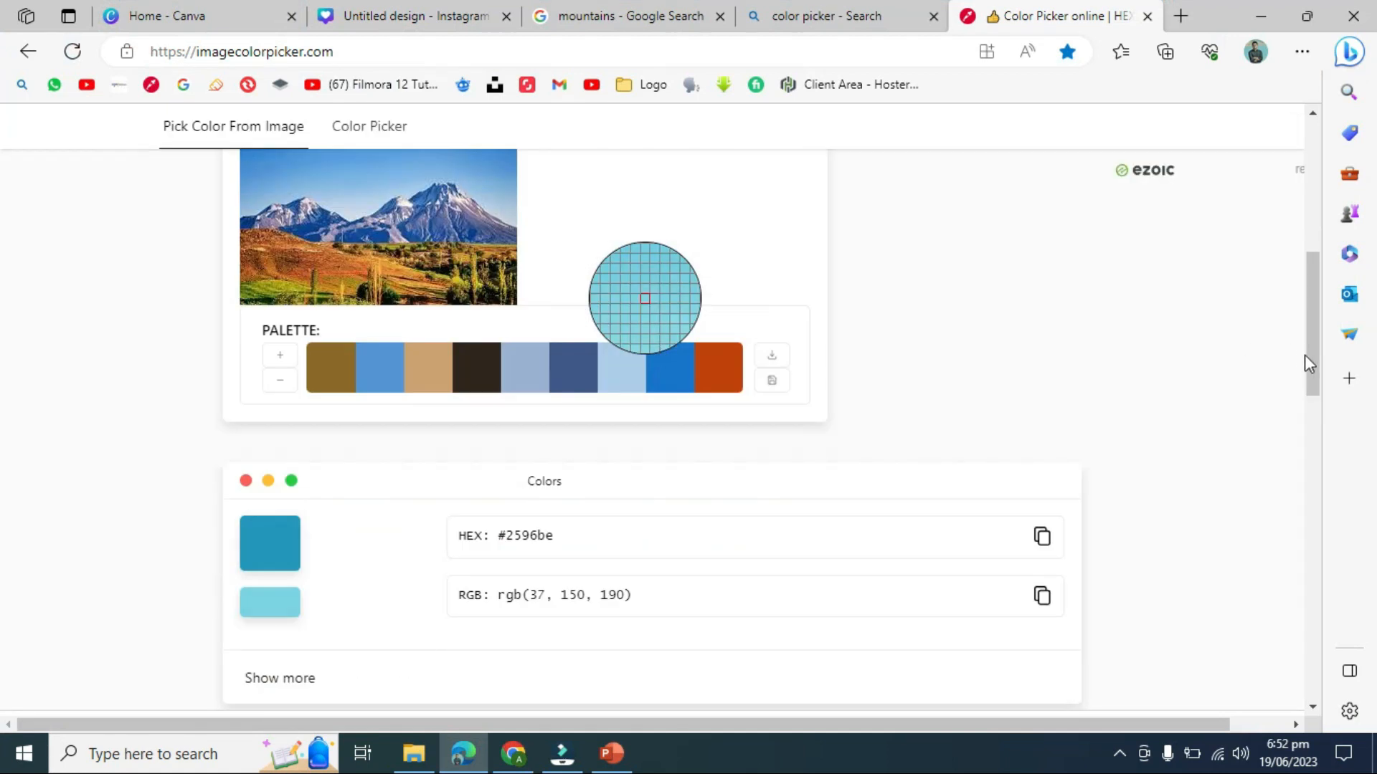
# - Pick olive green #5d6906 from the photo's greenery and copy its hex code
pyautogui.moveTo(1311, 361); pyautogui.dragTo(1311, 339)
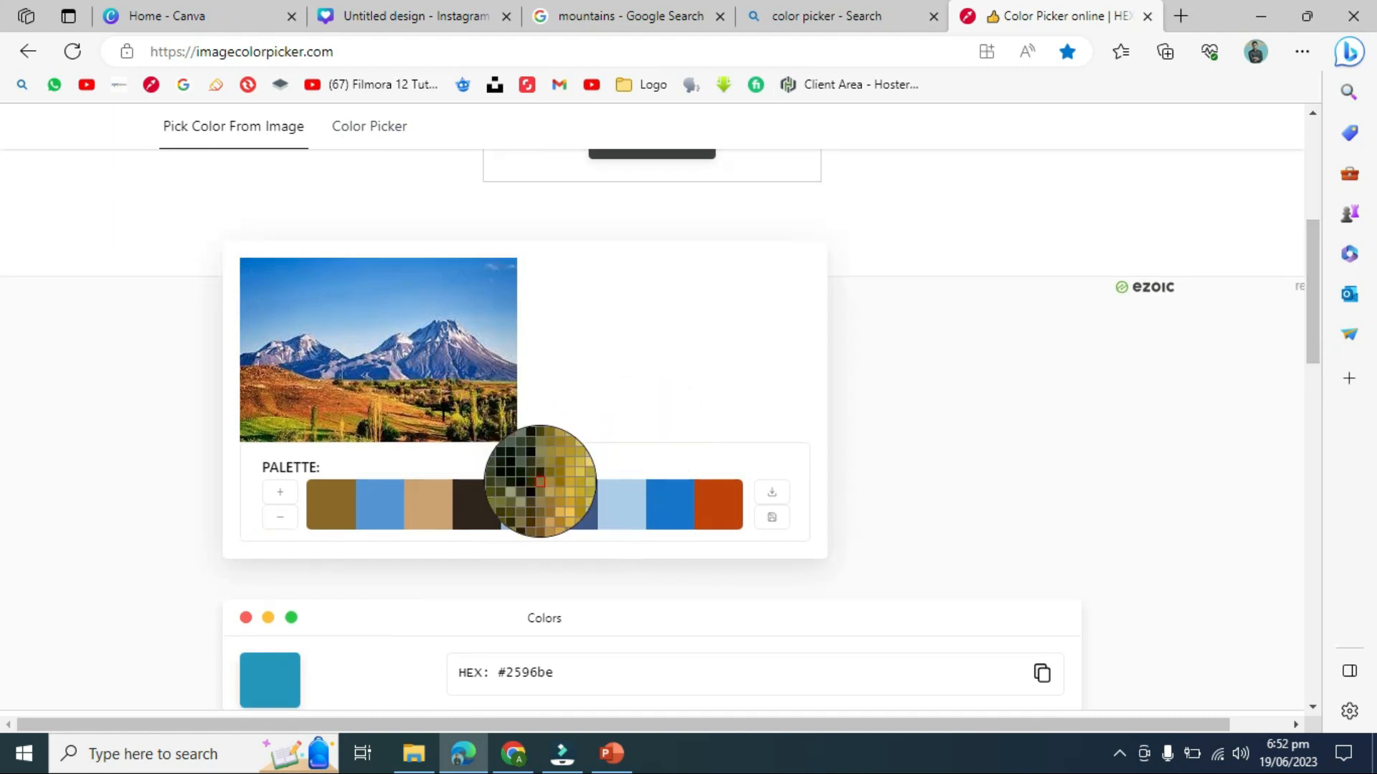
pyautogui.click(250, 428)
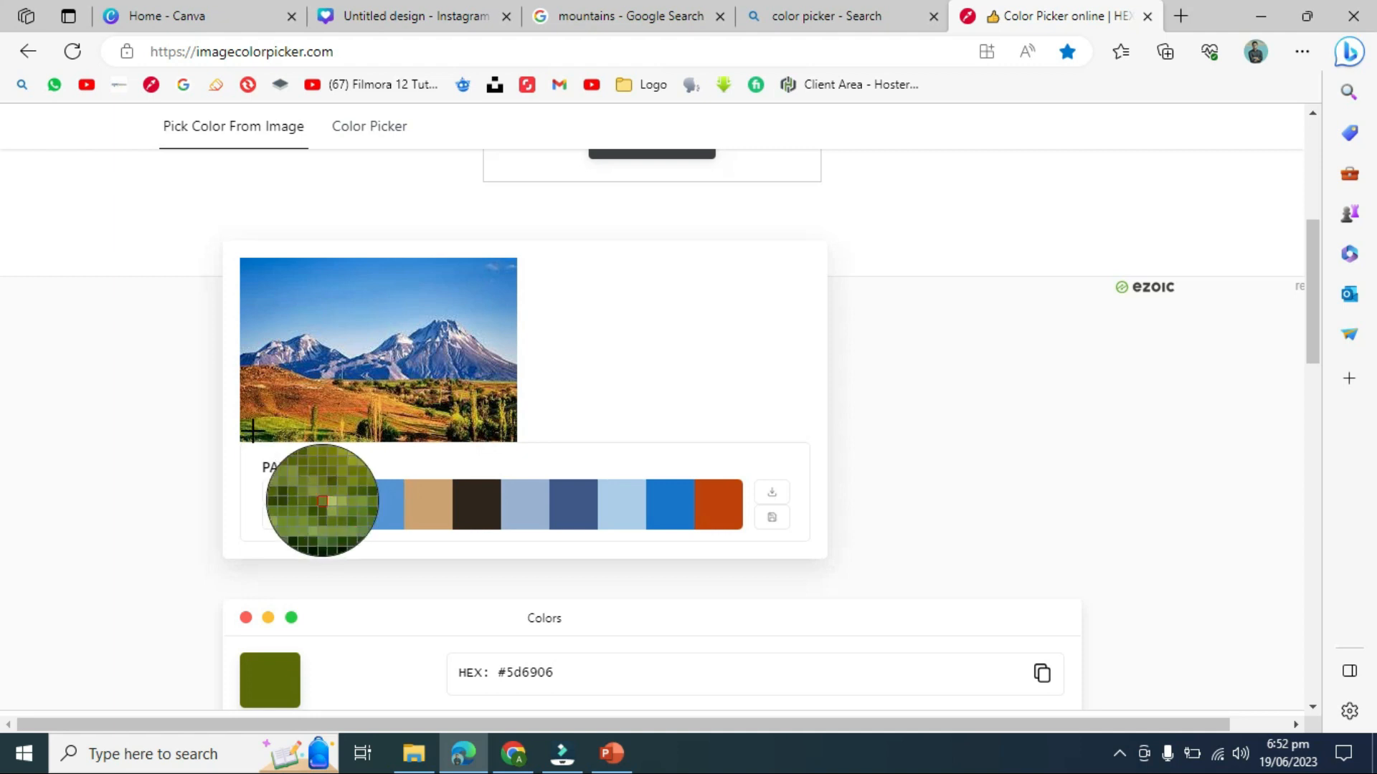
pyautogui.moveTo(1306, 281); pyautogui.dragTo(1308, 324)
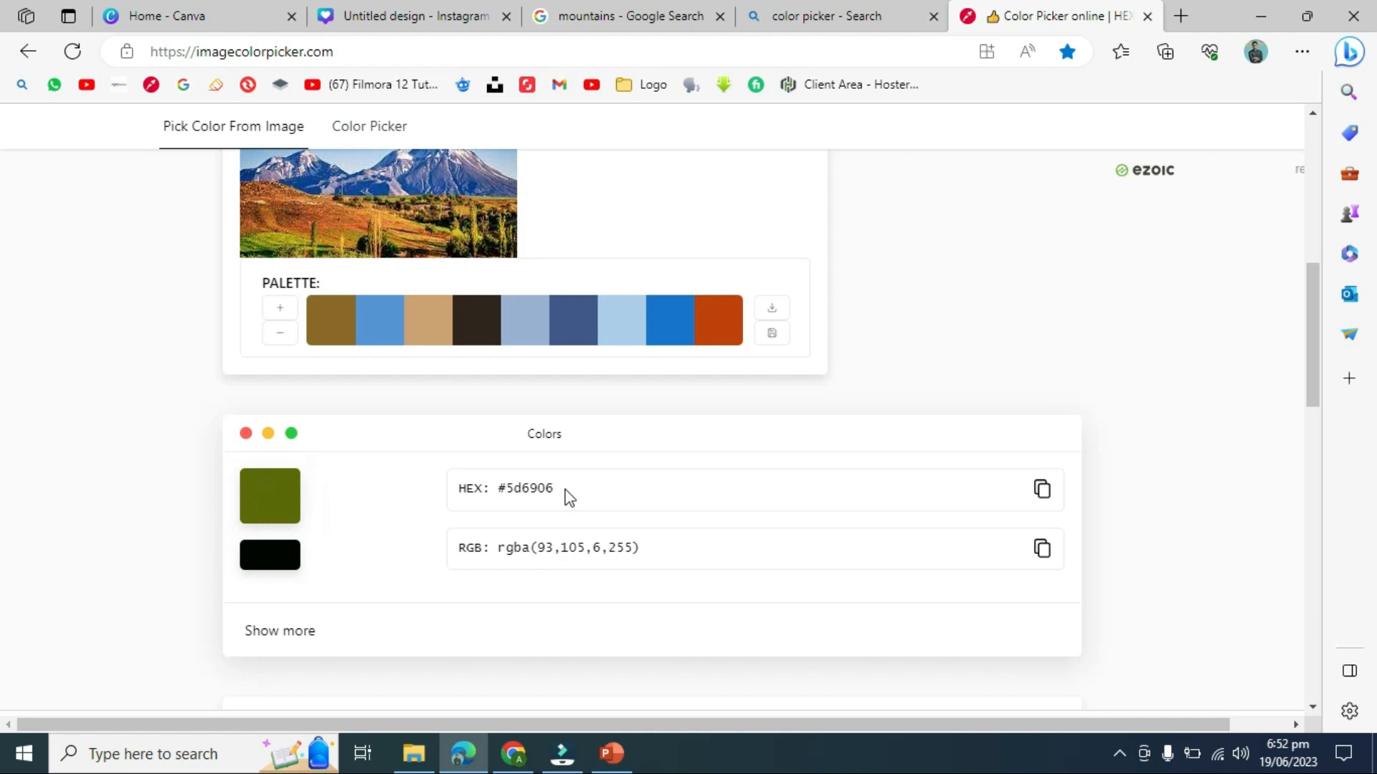
pyautogui.moveTo(1314, 403); pyautogui.dragTo(1312, 362)
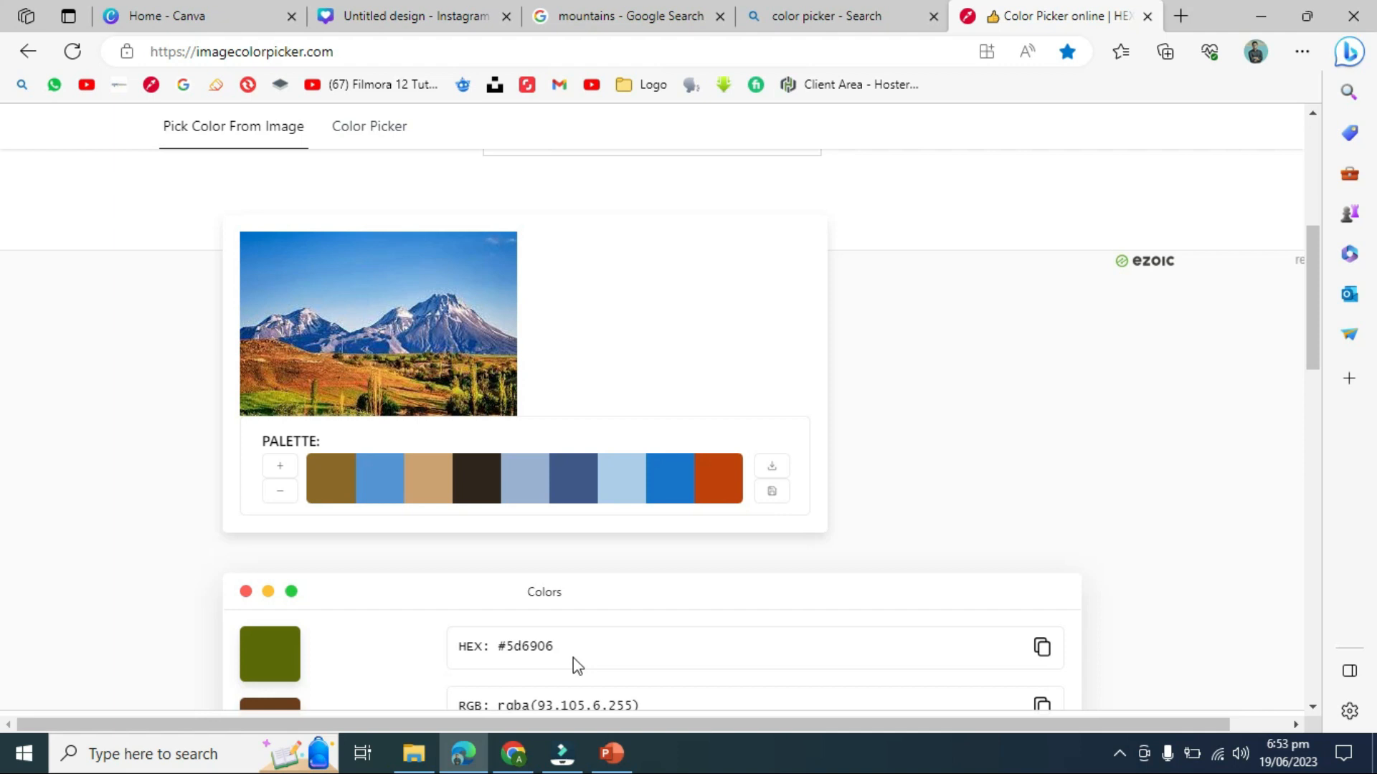
pyautogui.moveTo(570, 645); pyautogui.dragTo(497, 658)
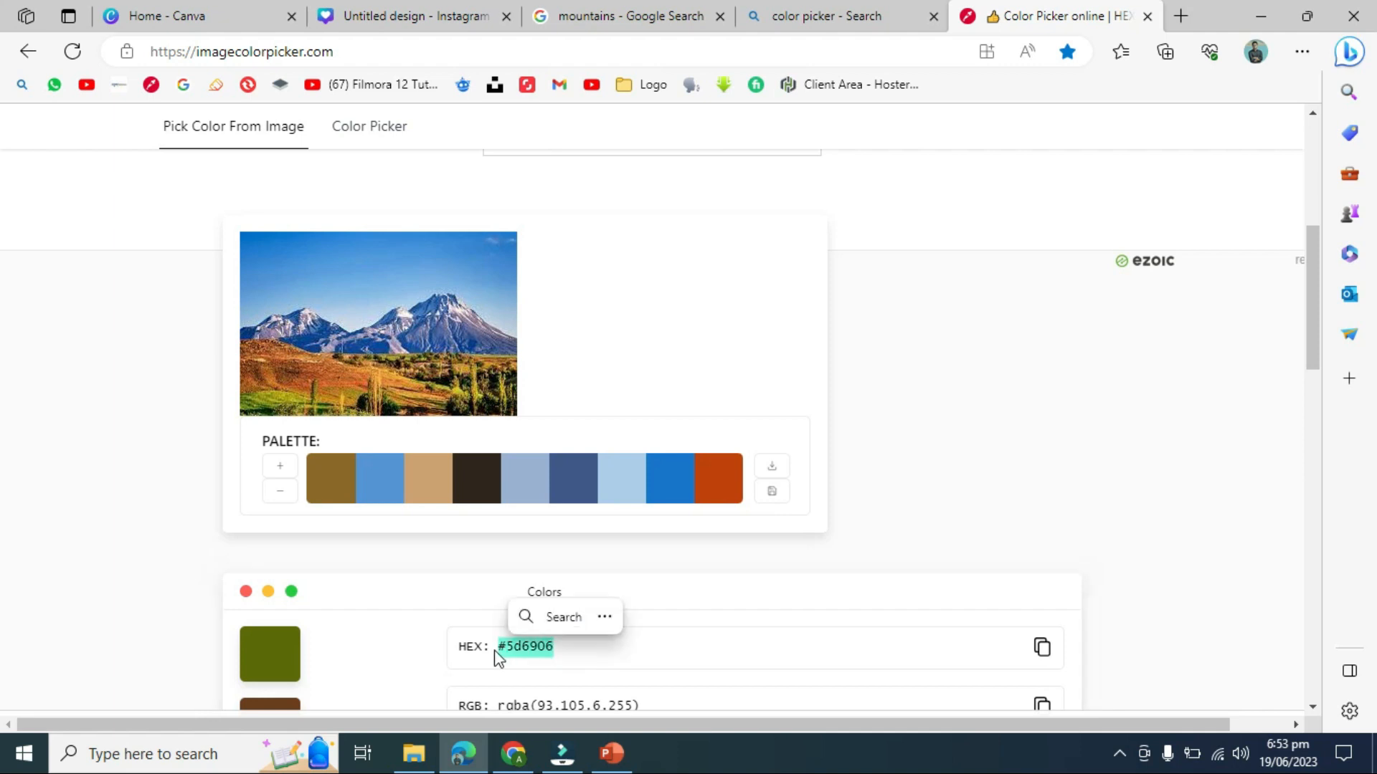
pyautogui.click(647, 657)
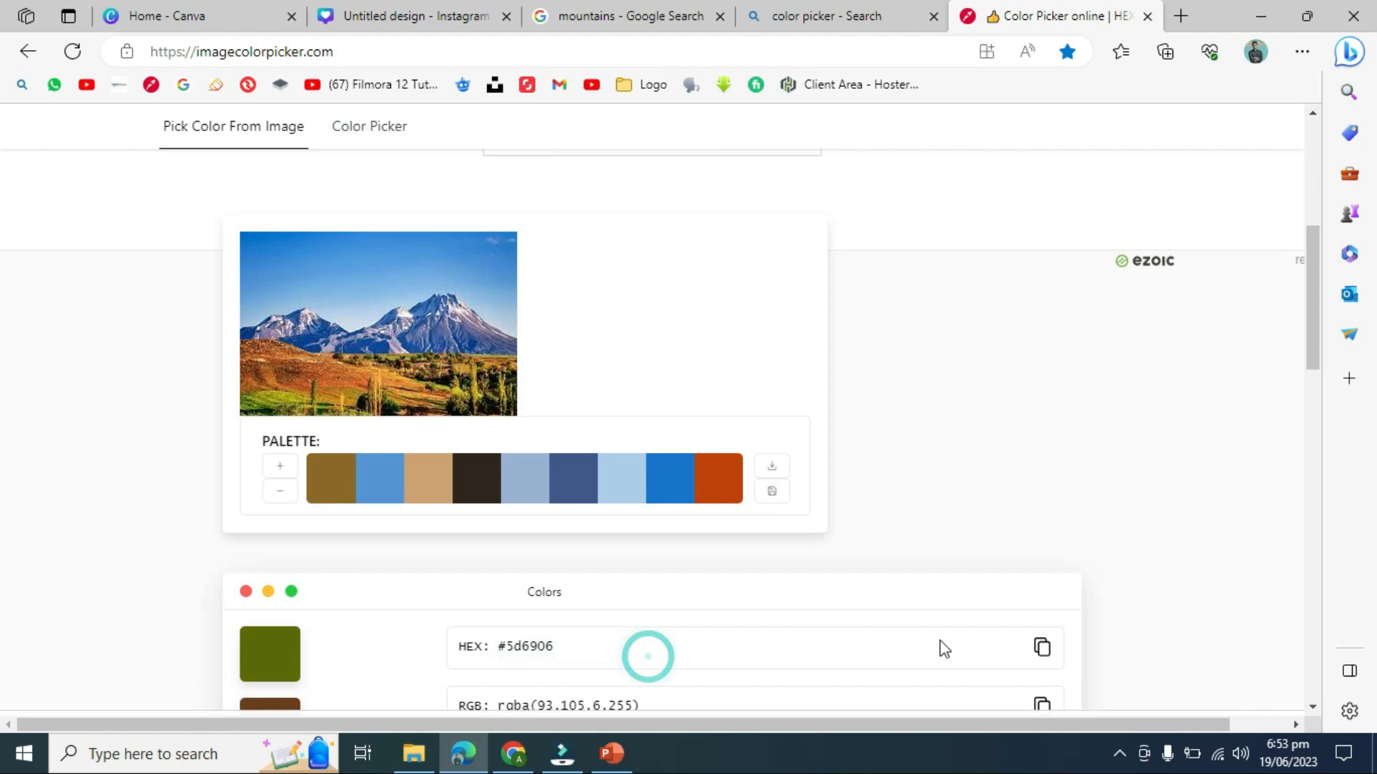
pyautogui.click(1043, 649)
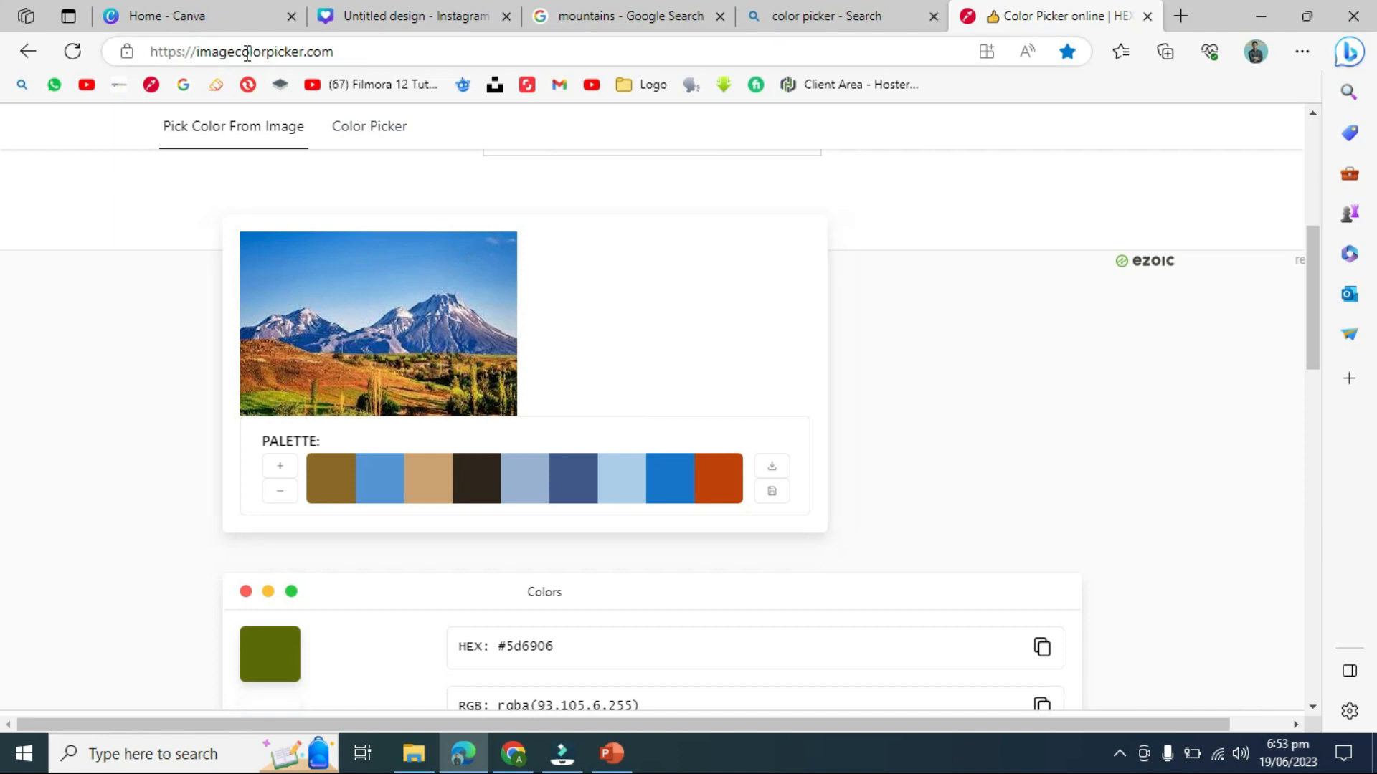
# - Add the custom olive colour #5D6906 as the template search colour filter and view the results
pyautogui.click(415, 17)
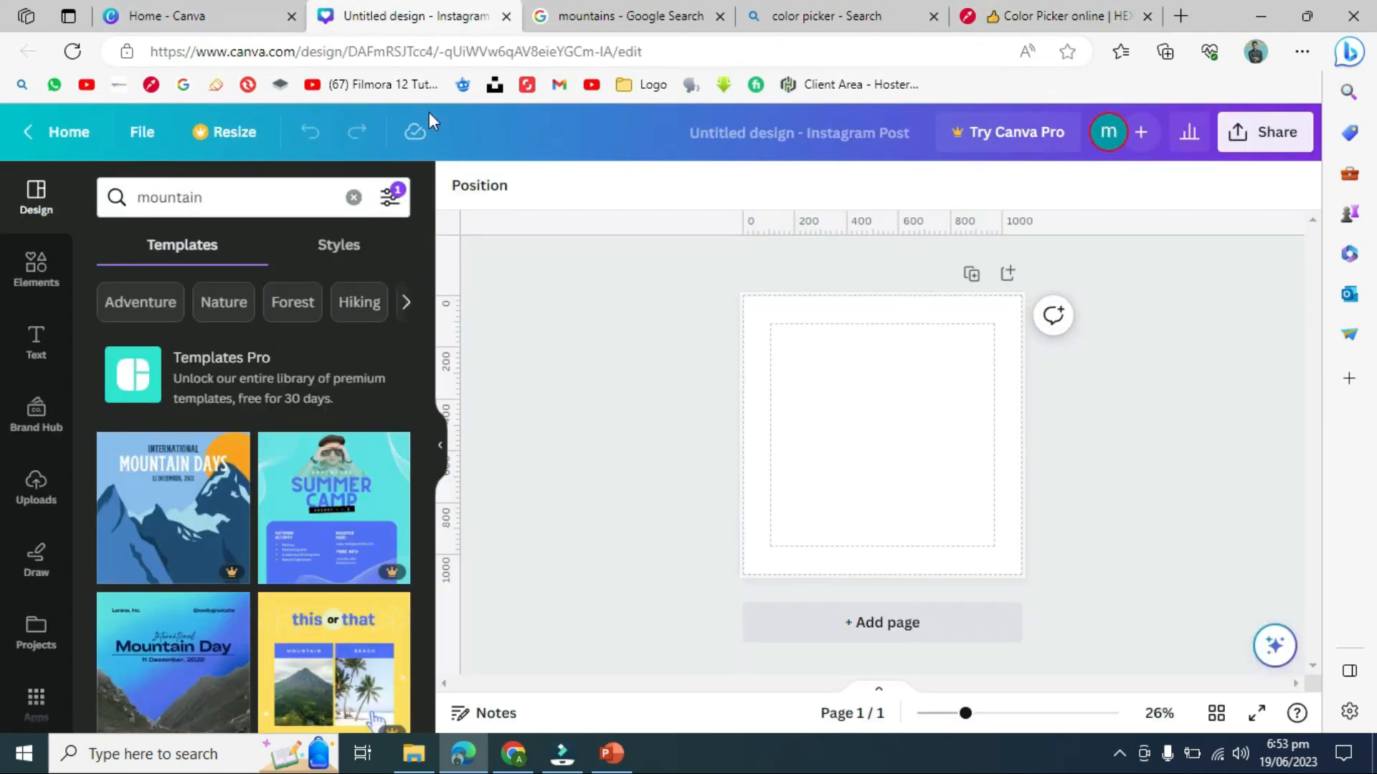
pyautogui.click(389, 208)
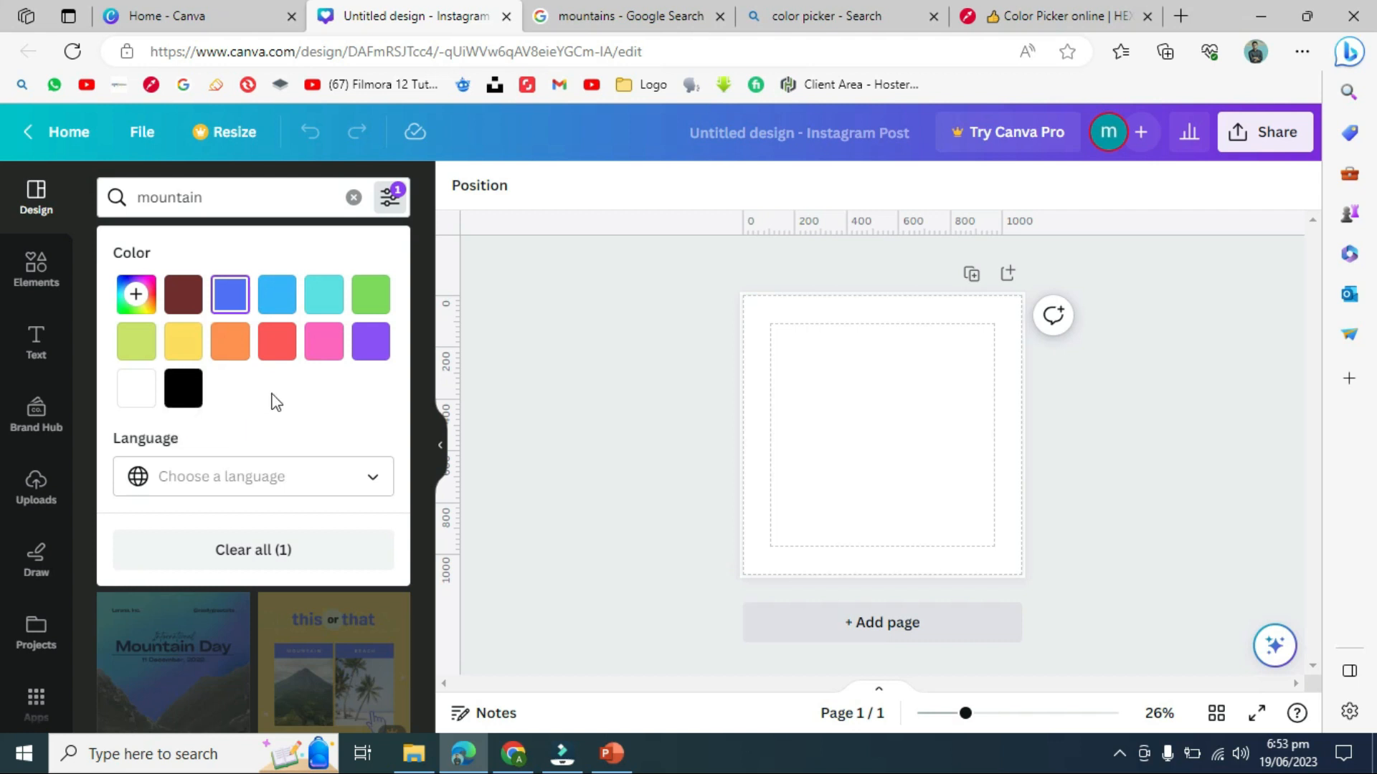
pyautogui.click(136, 297)
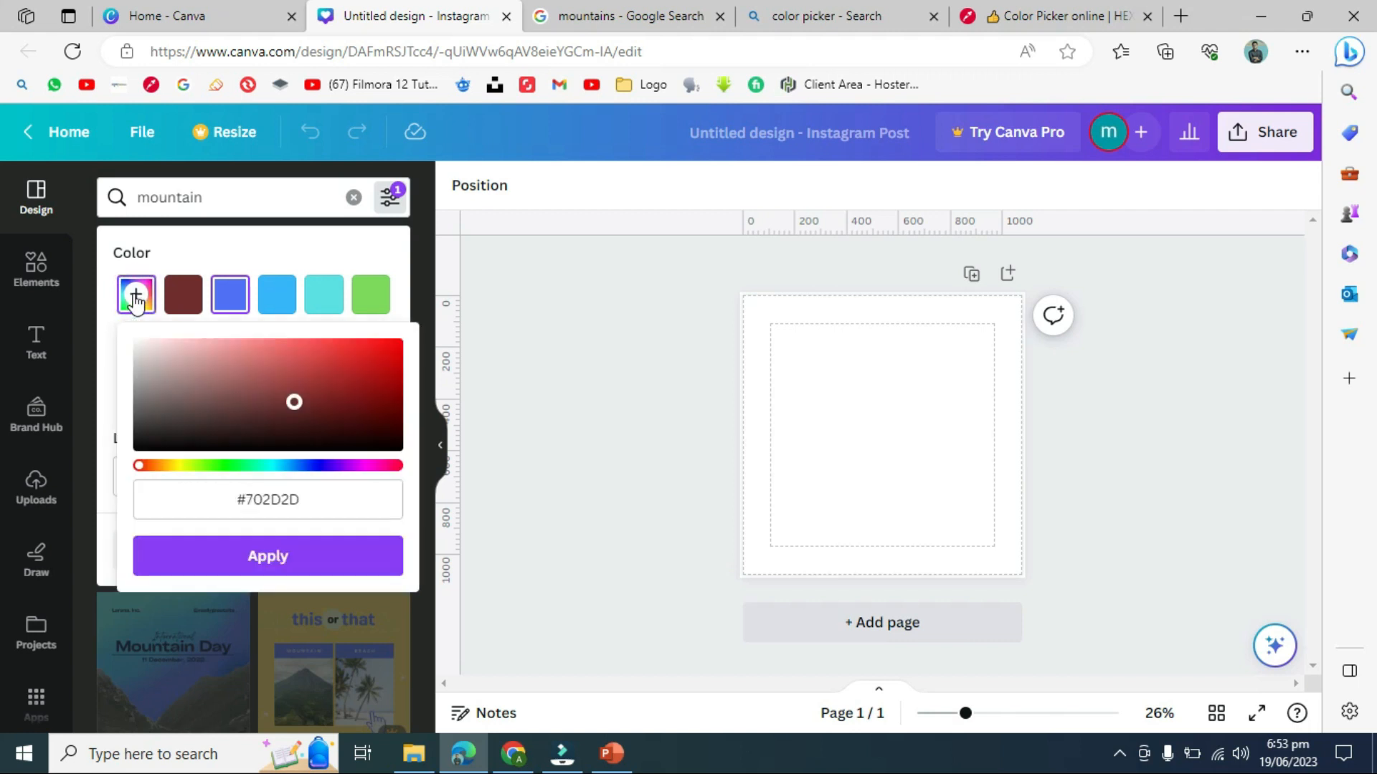
pyautogui.click(340, 498)
pyautogui.click(339, 497)
pyautogui.moveTo(214, 493); pyautogui.dragTo(365, 495)
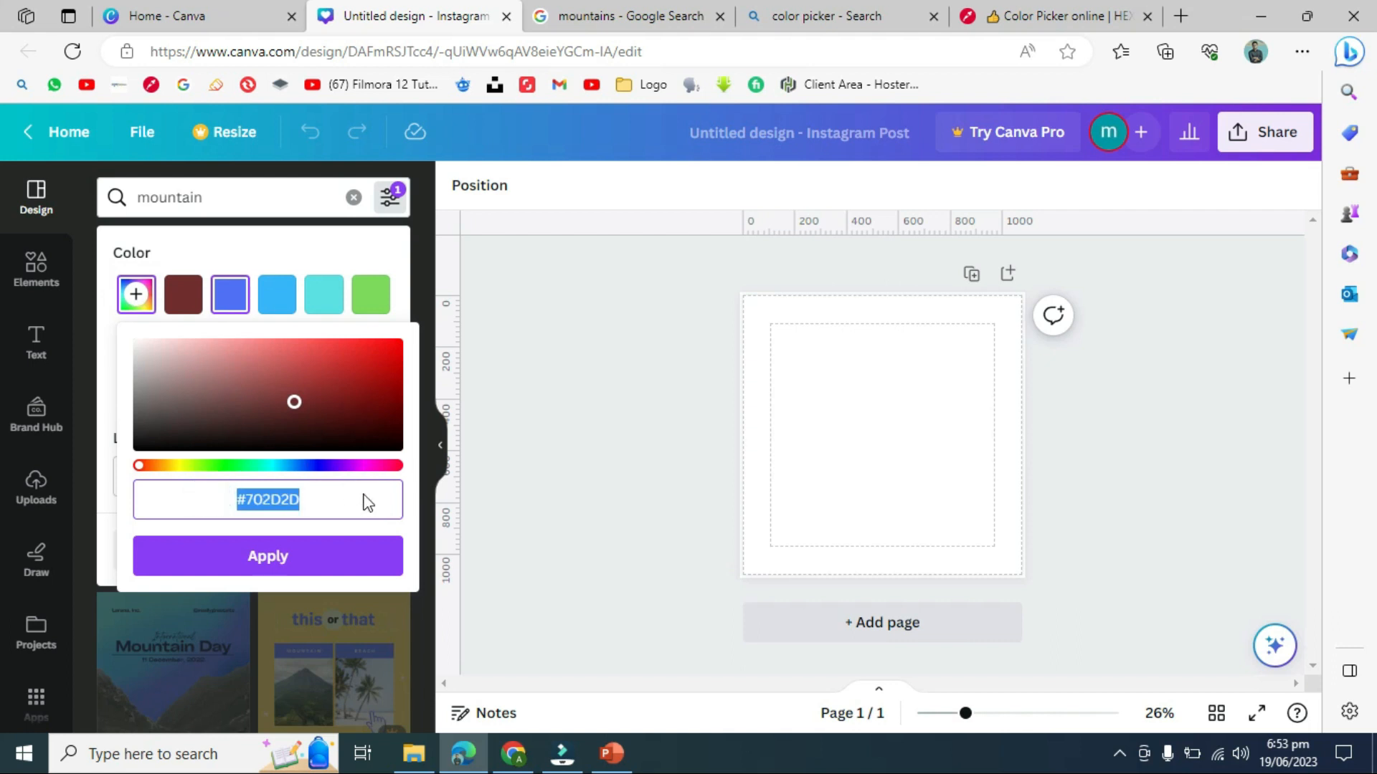
pyautogui.rightClick(368, 501)
pyautogui.click(420, 227)
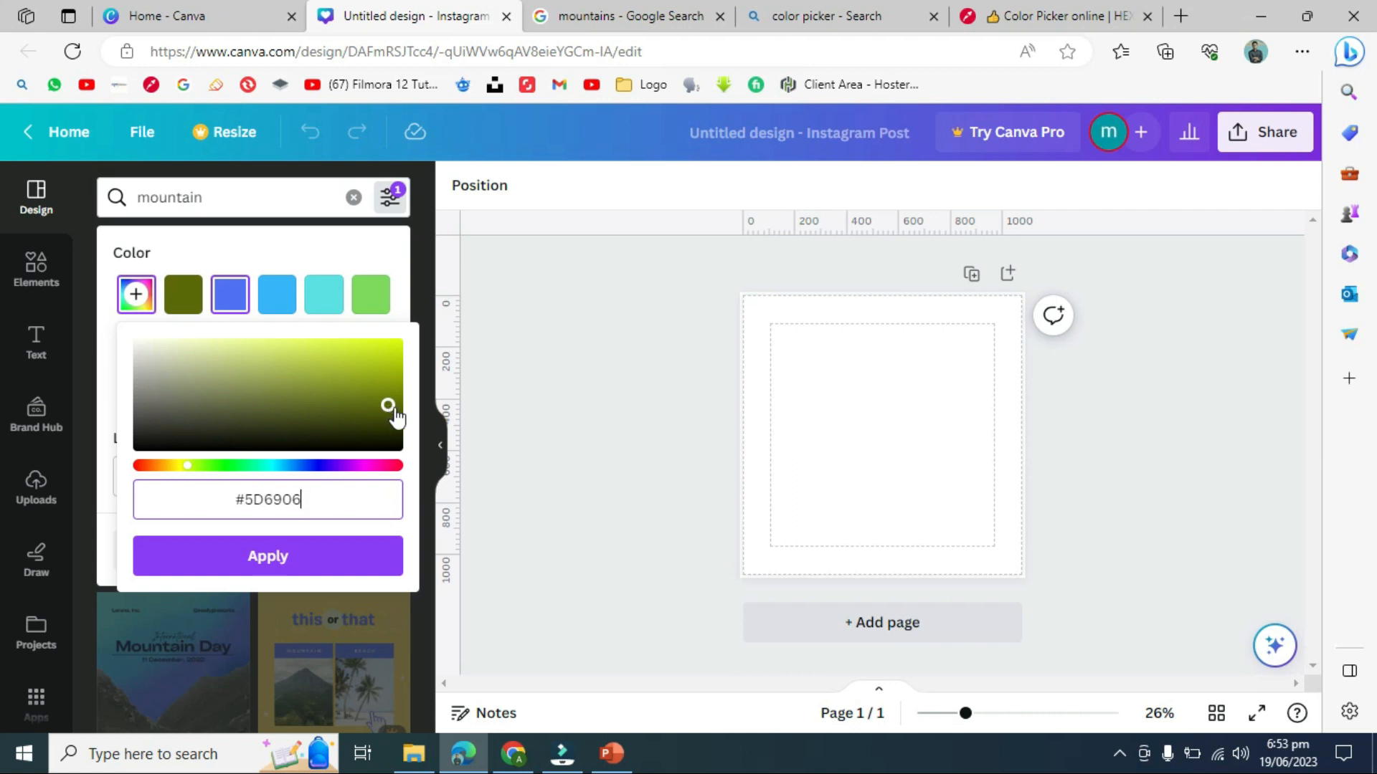
pyautogui.click(340, 568)
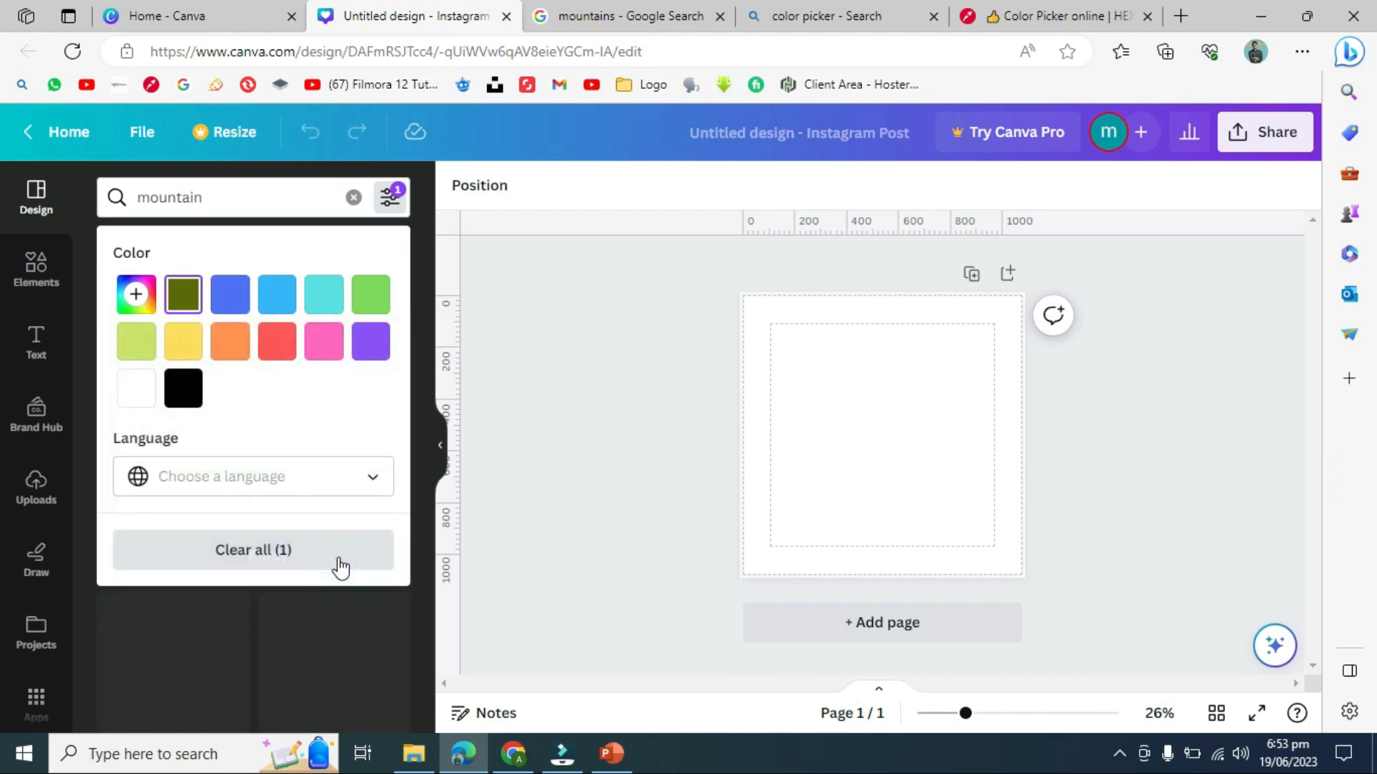
pyautogui.click(556, 426)
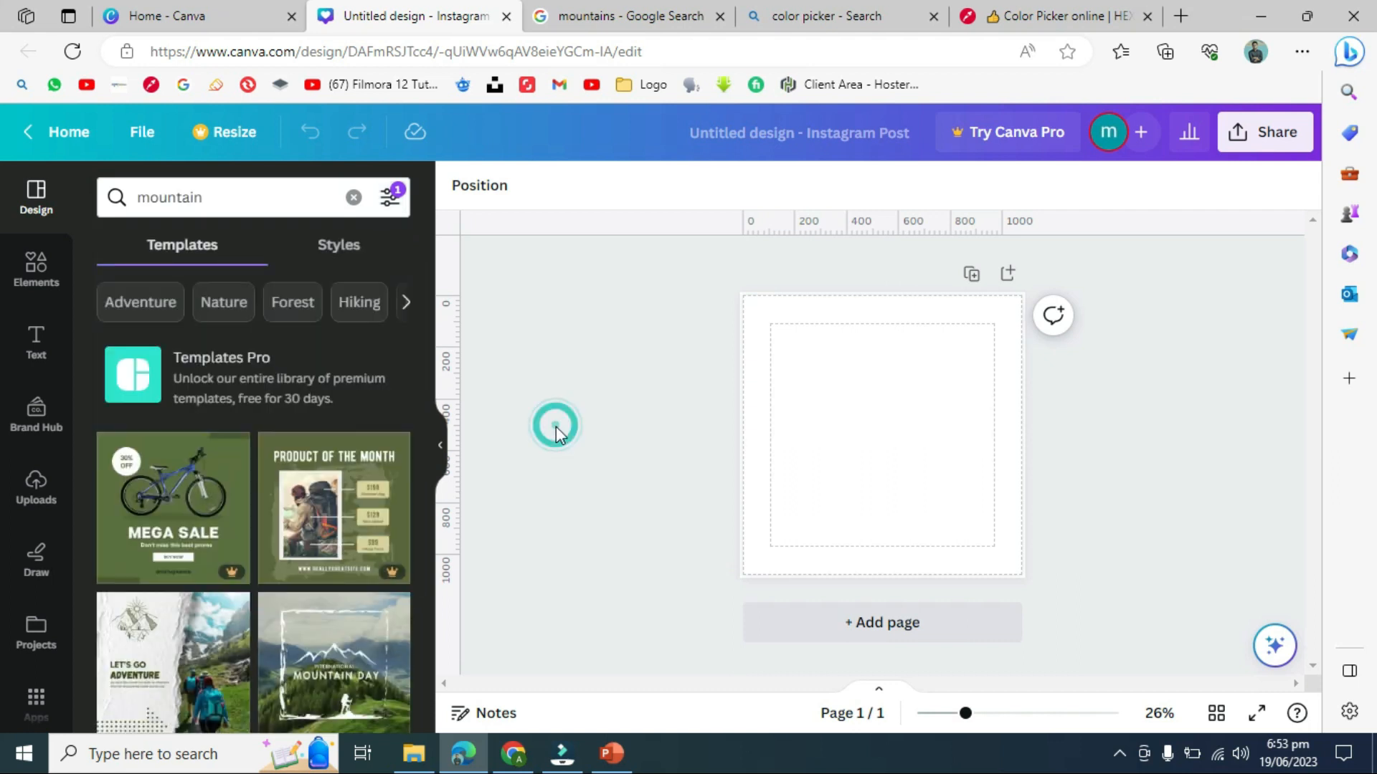
# - Scroll through the olive-filtered mountain templates, then reopen the search filter options
pyautogui.moveTo(424, 368); pyautogui.dragTo(439, 672)
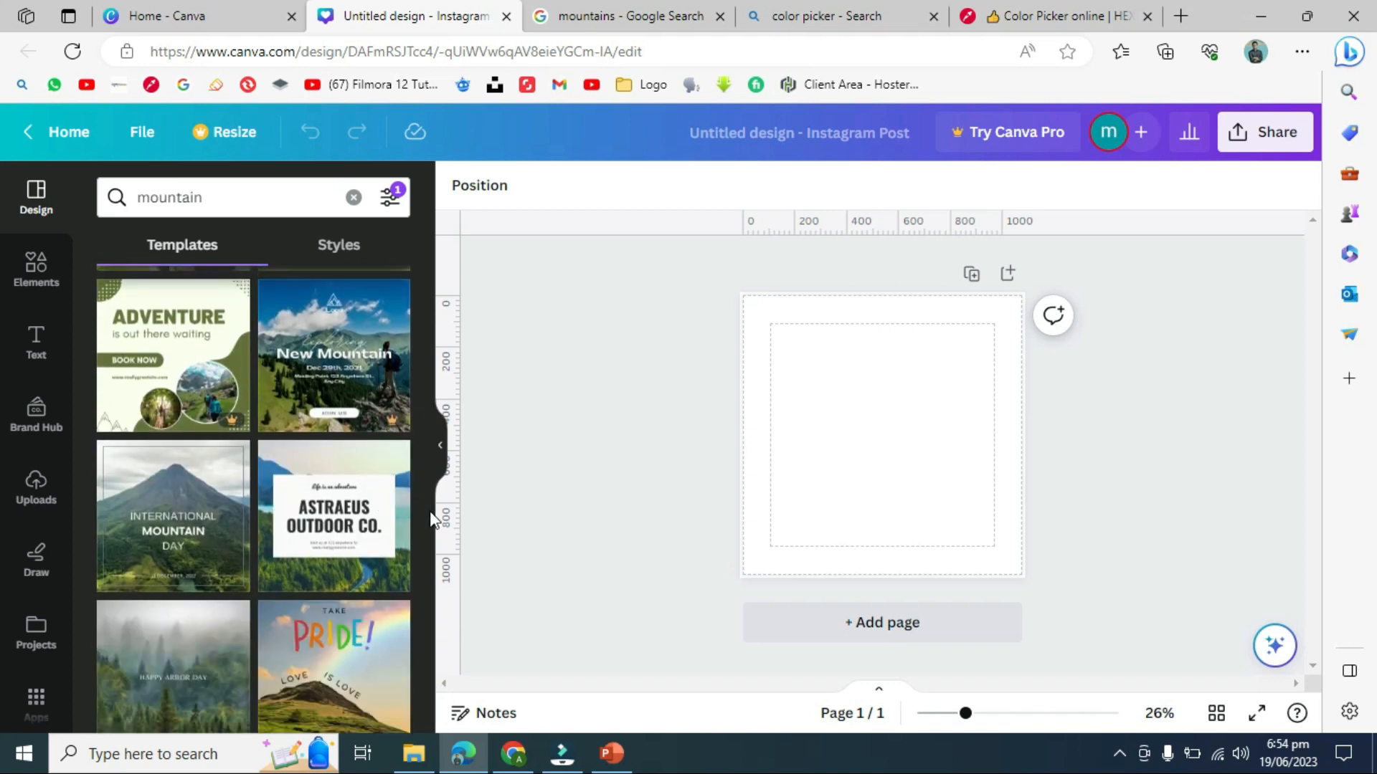
pyautogui.moveTo(424, 510); pyautogui.dragTo(420, 261)
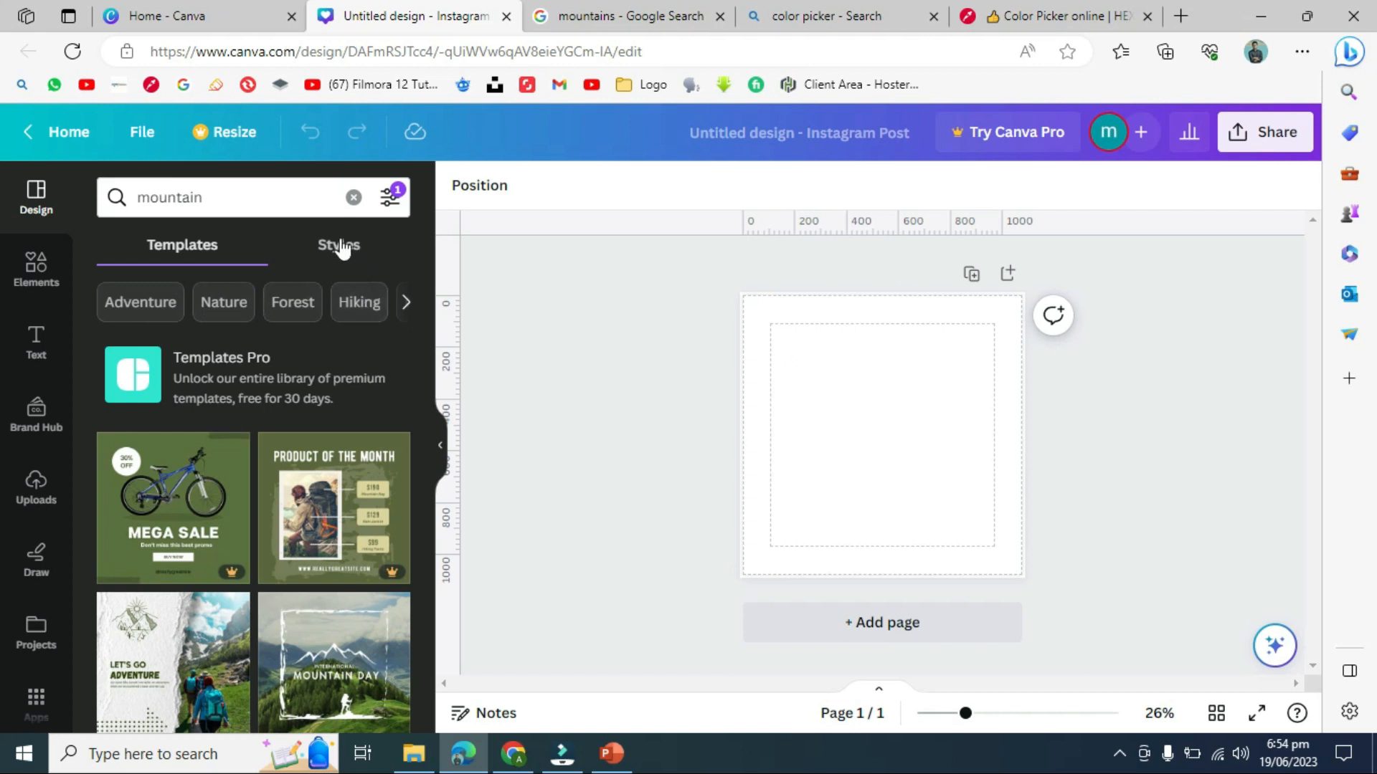
pyautogui.click(312, 200)
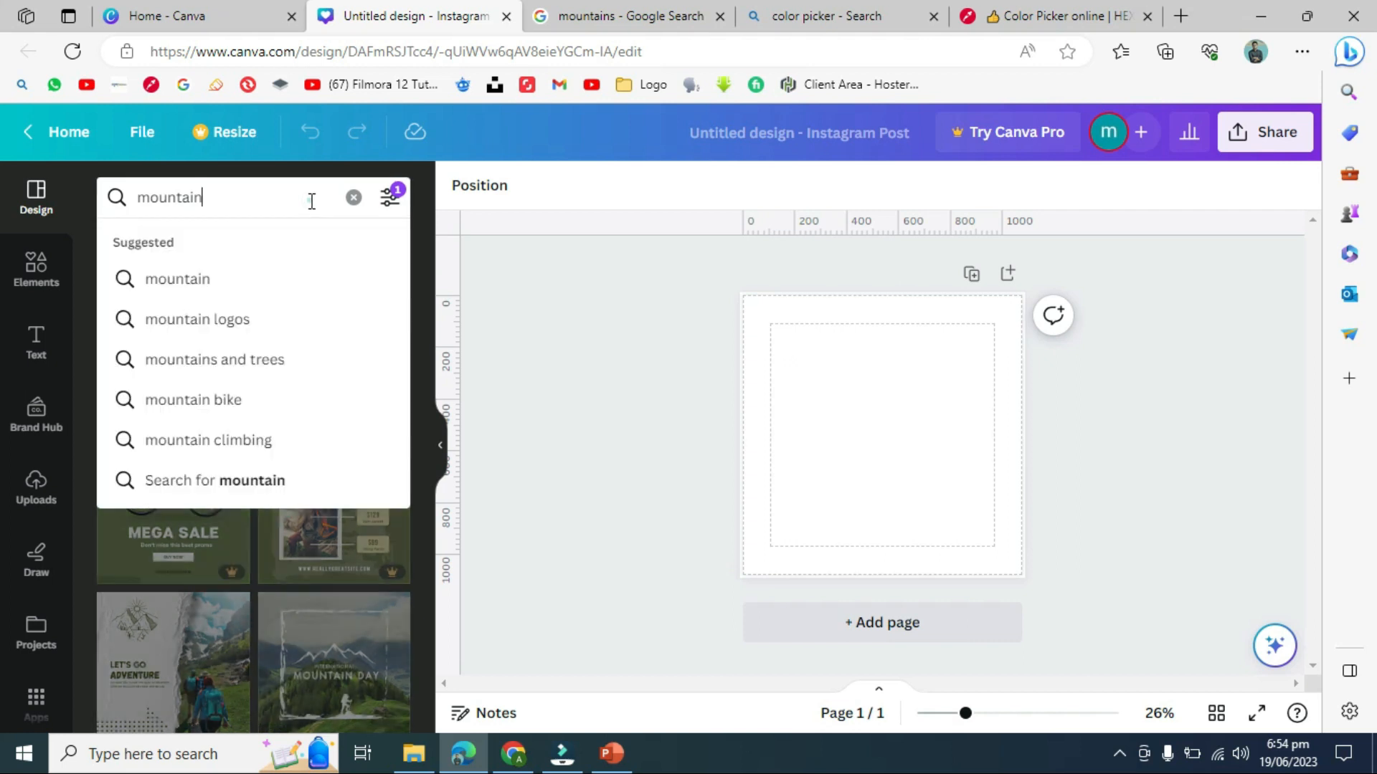
pyautogui.click(395, 201)
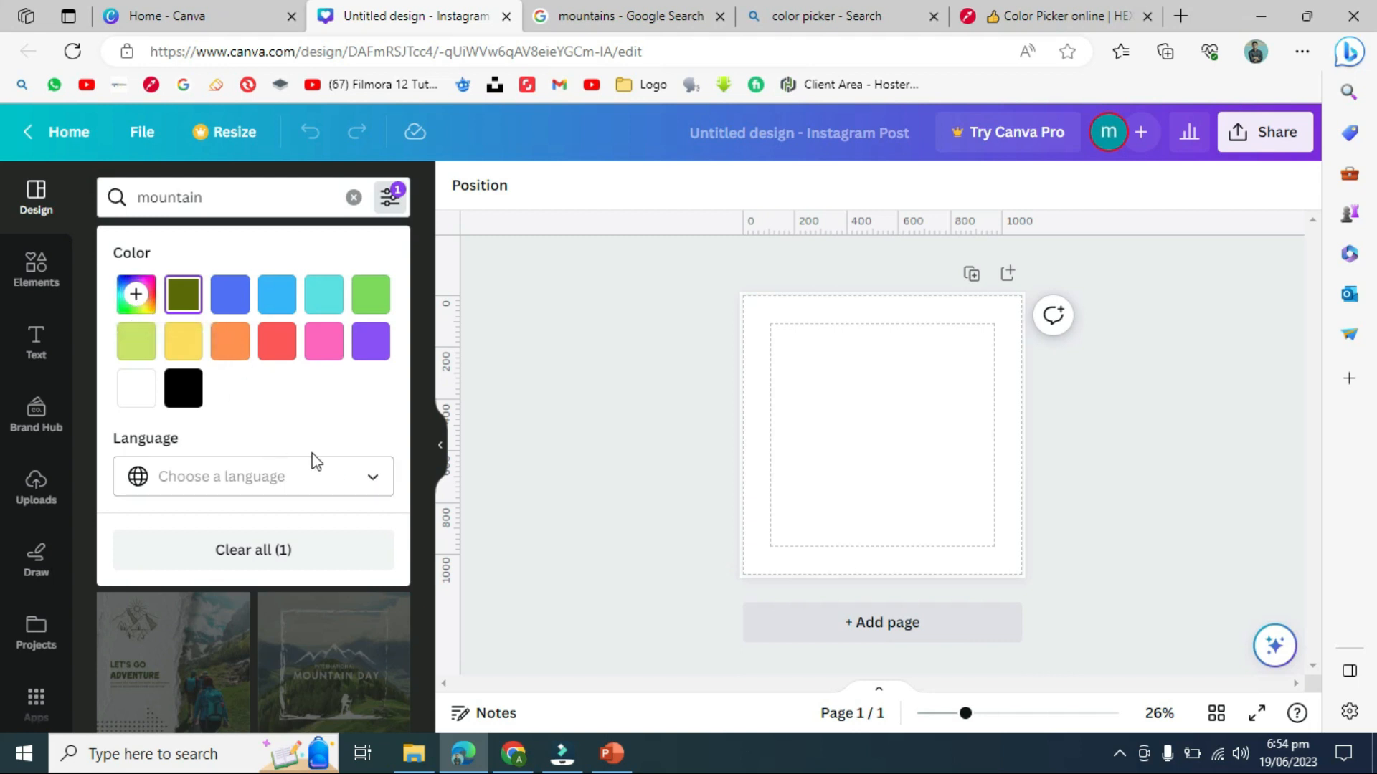
# - Filter the templates by the Arabic (Egypt) language and close the filters
pyautogui.click(374, 482)
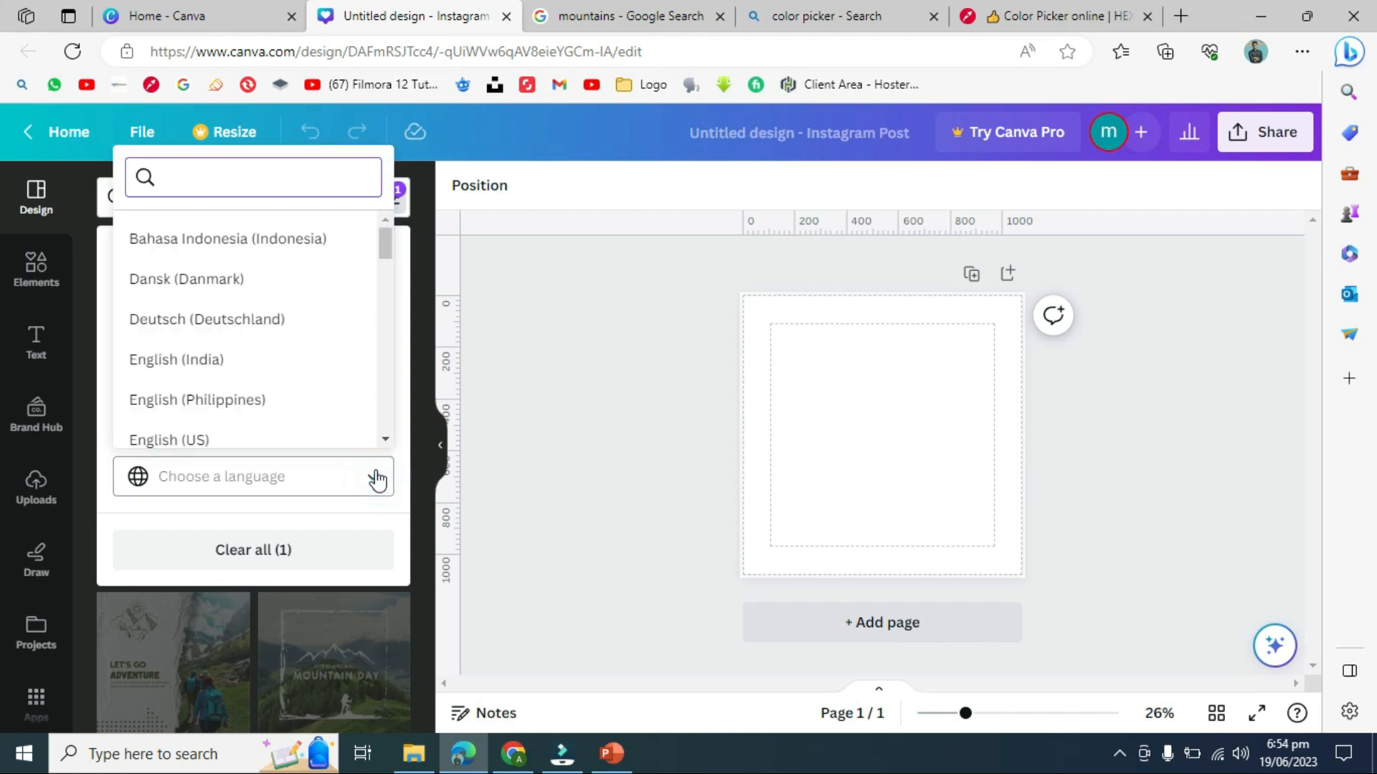
pyautogui.moveTo(387, 248); pyautogui.dragTo(400, 413)
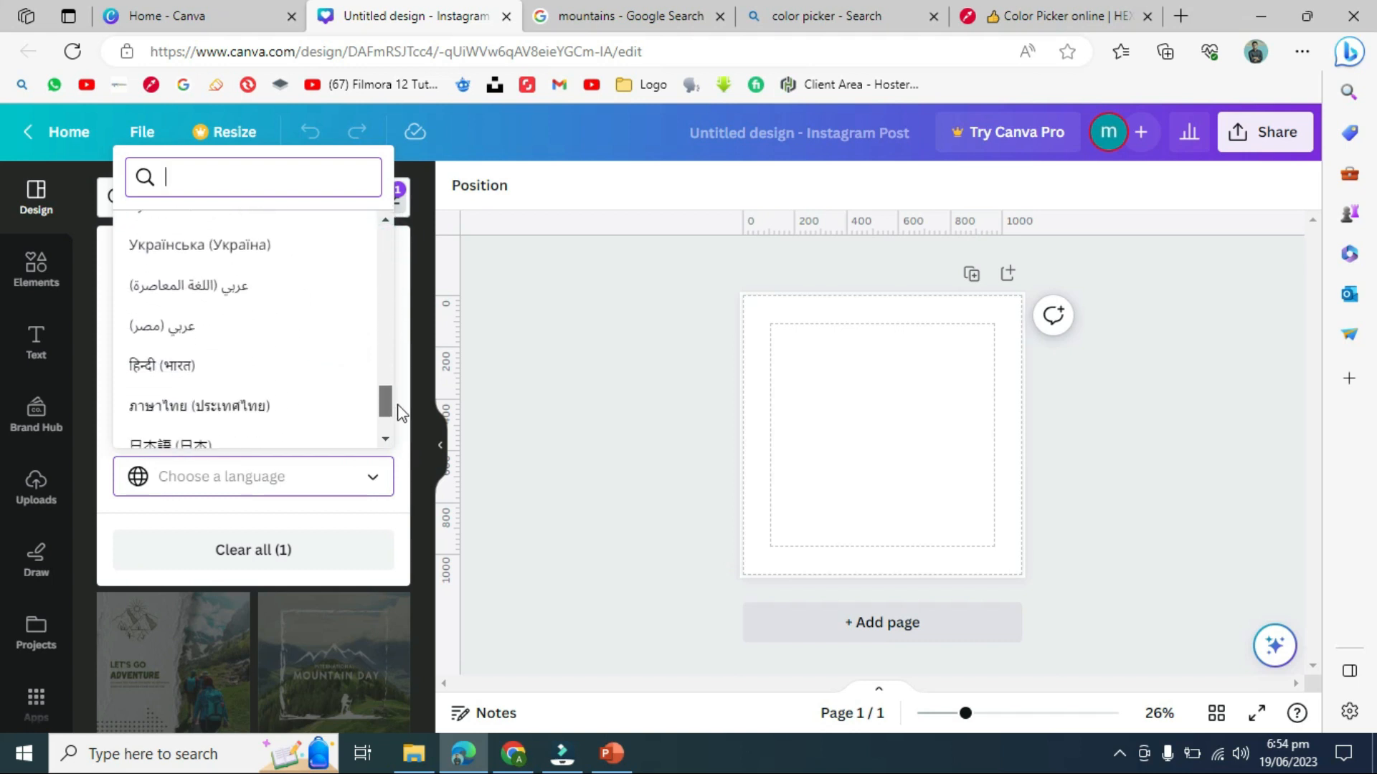
pyautogui.click(215, 335)
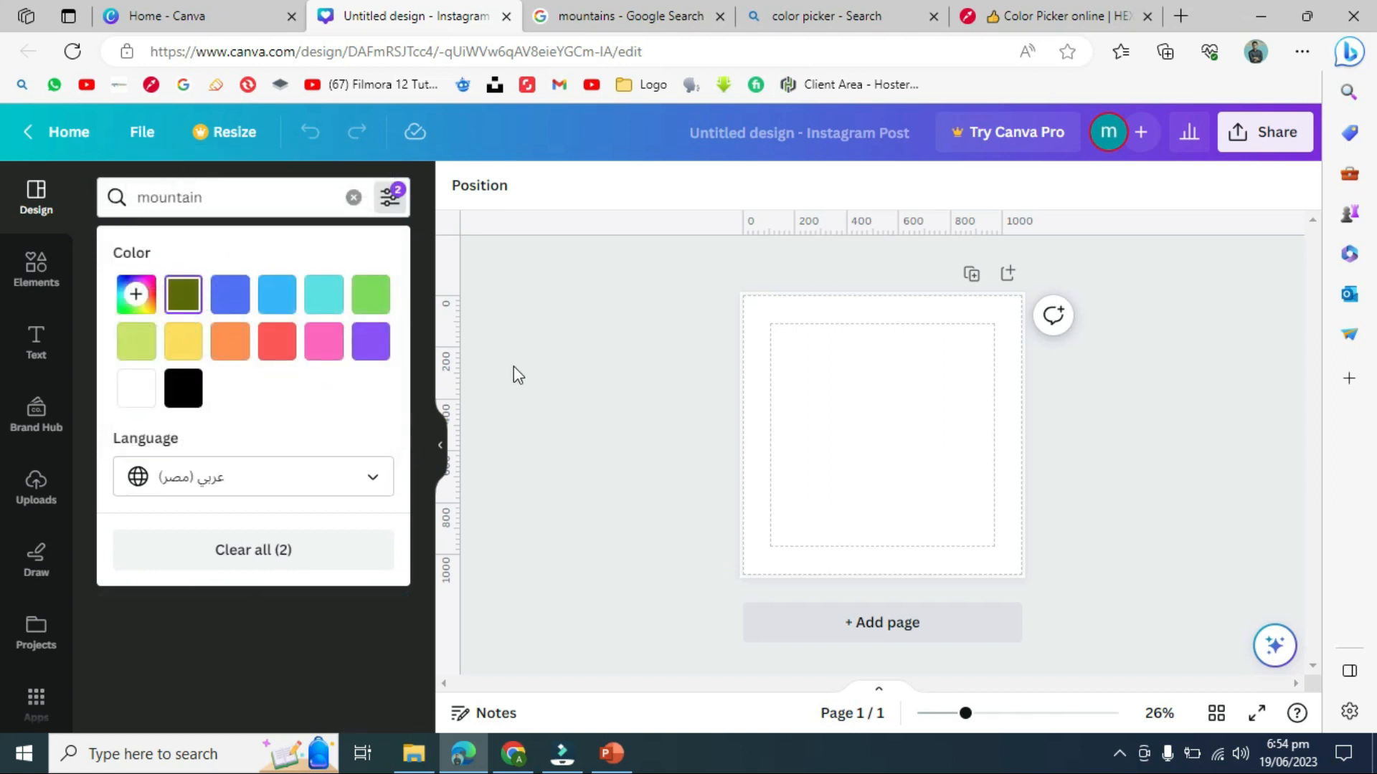
pyautogui.click(526, 351)
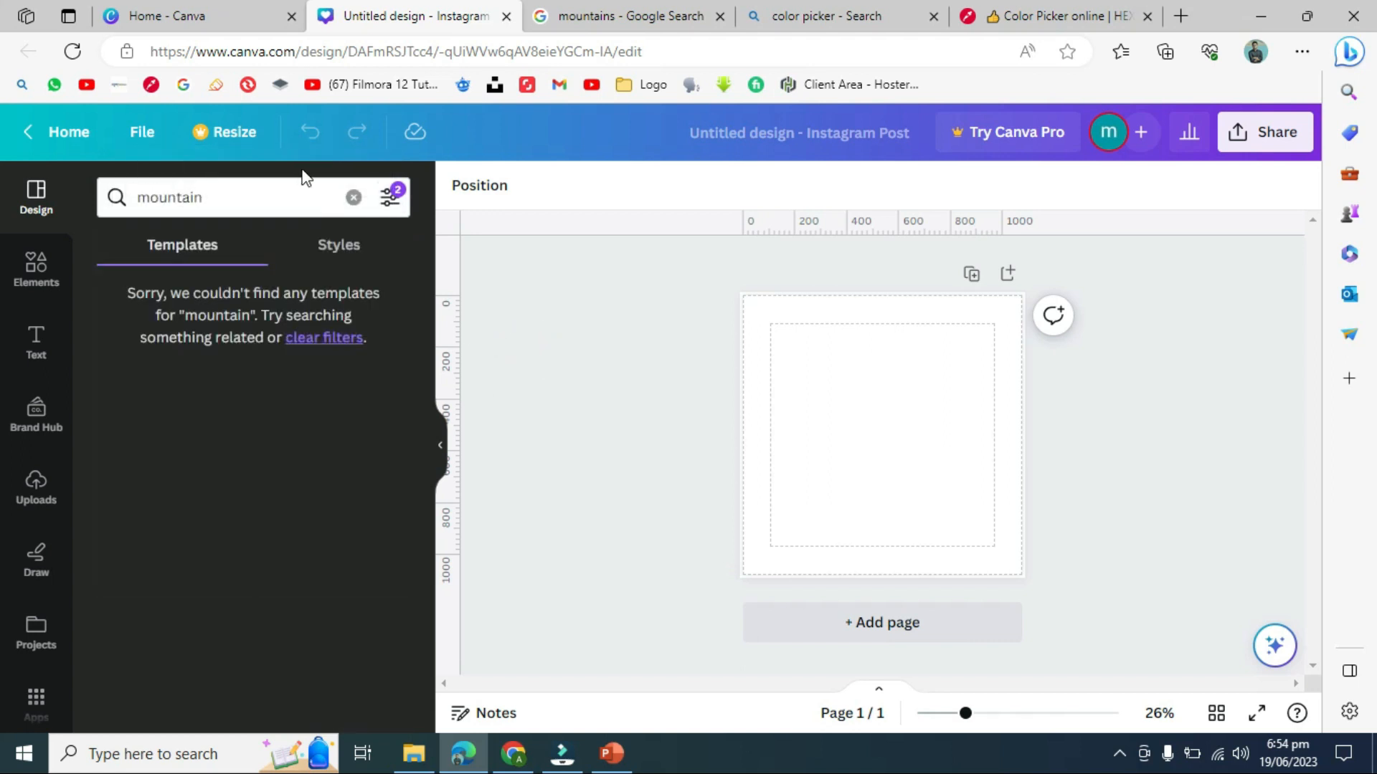
# - Change the language filter to English (US), briefly trying Français (Canada), and close the filters
pyautogui.click(392, 198)
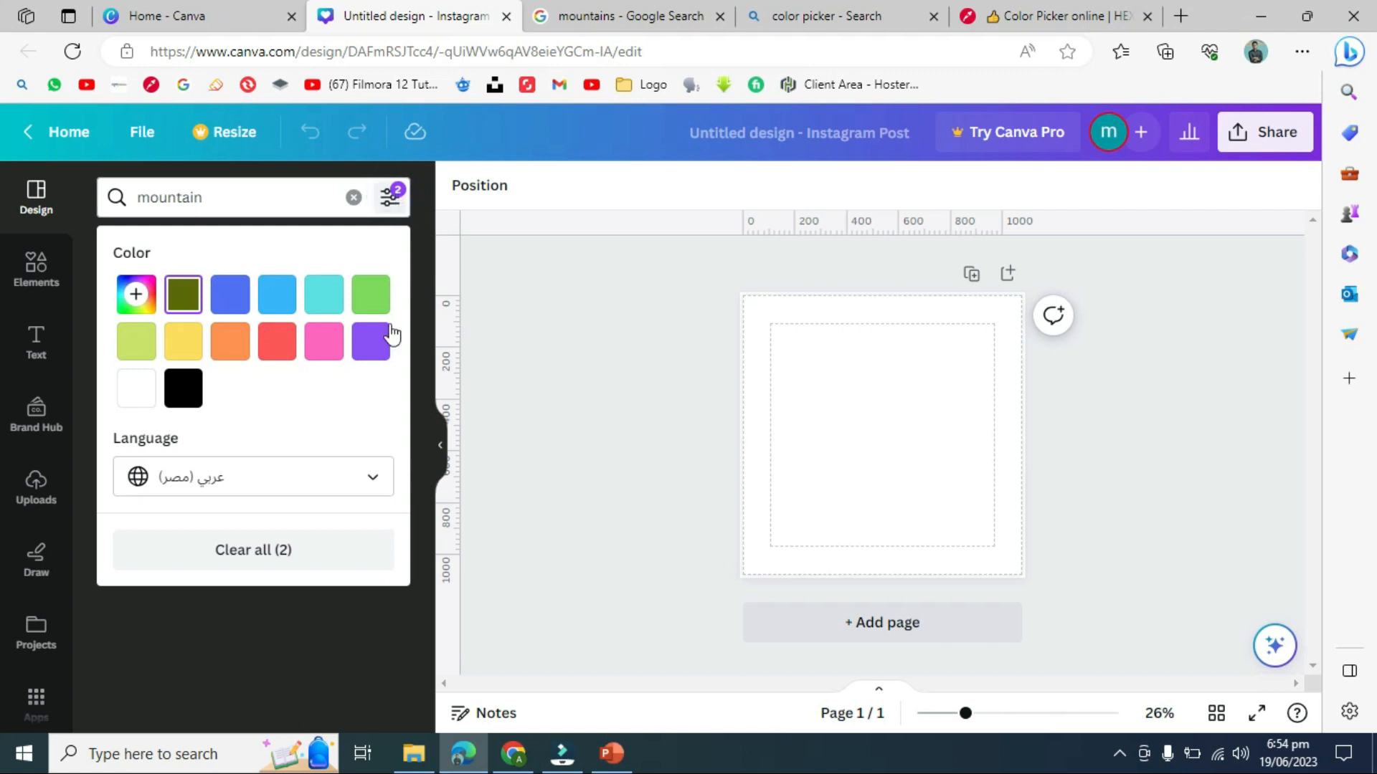
pyautogui.click(387, 489)
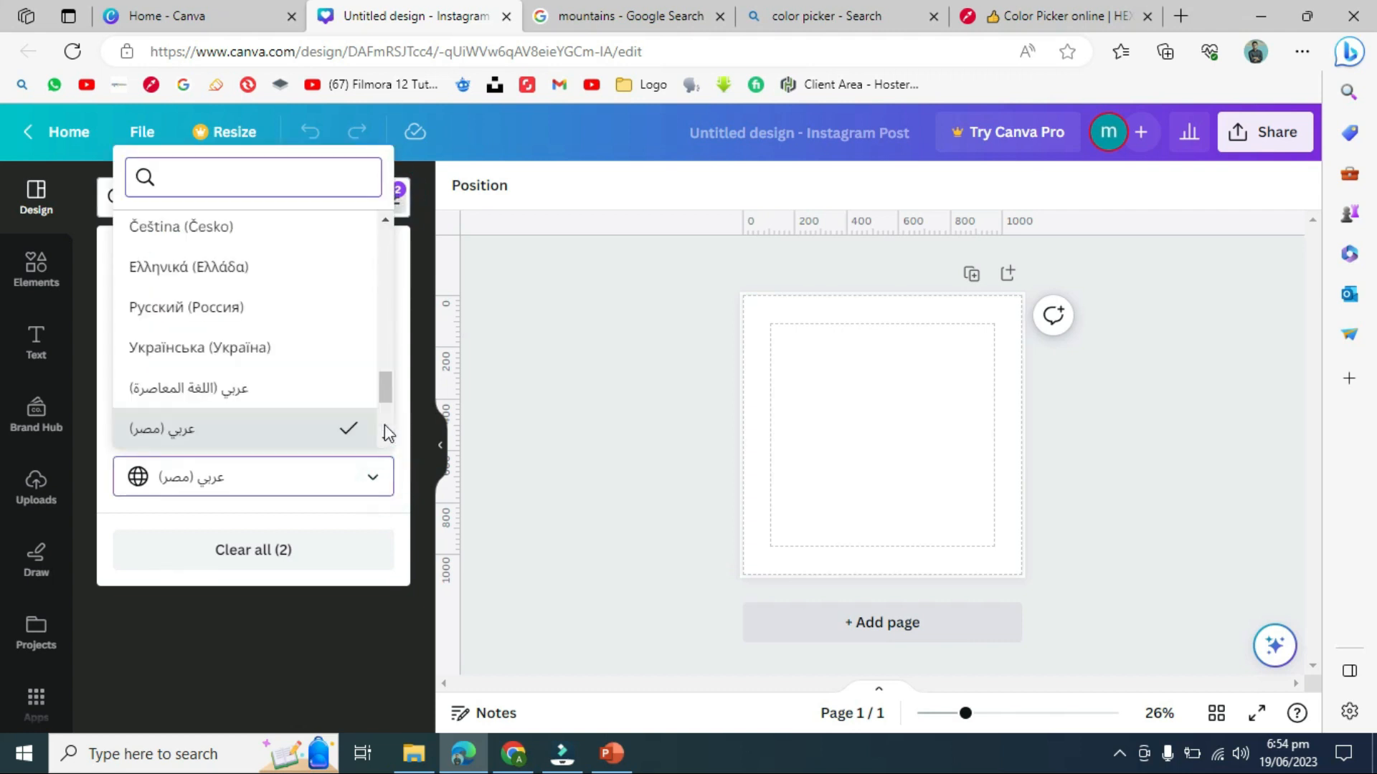
pyautogui.moveTo(385, 395); pyautogui.dragTo(377, 308)
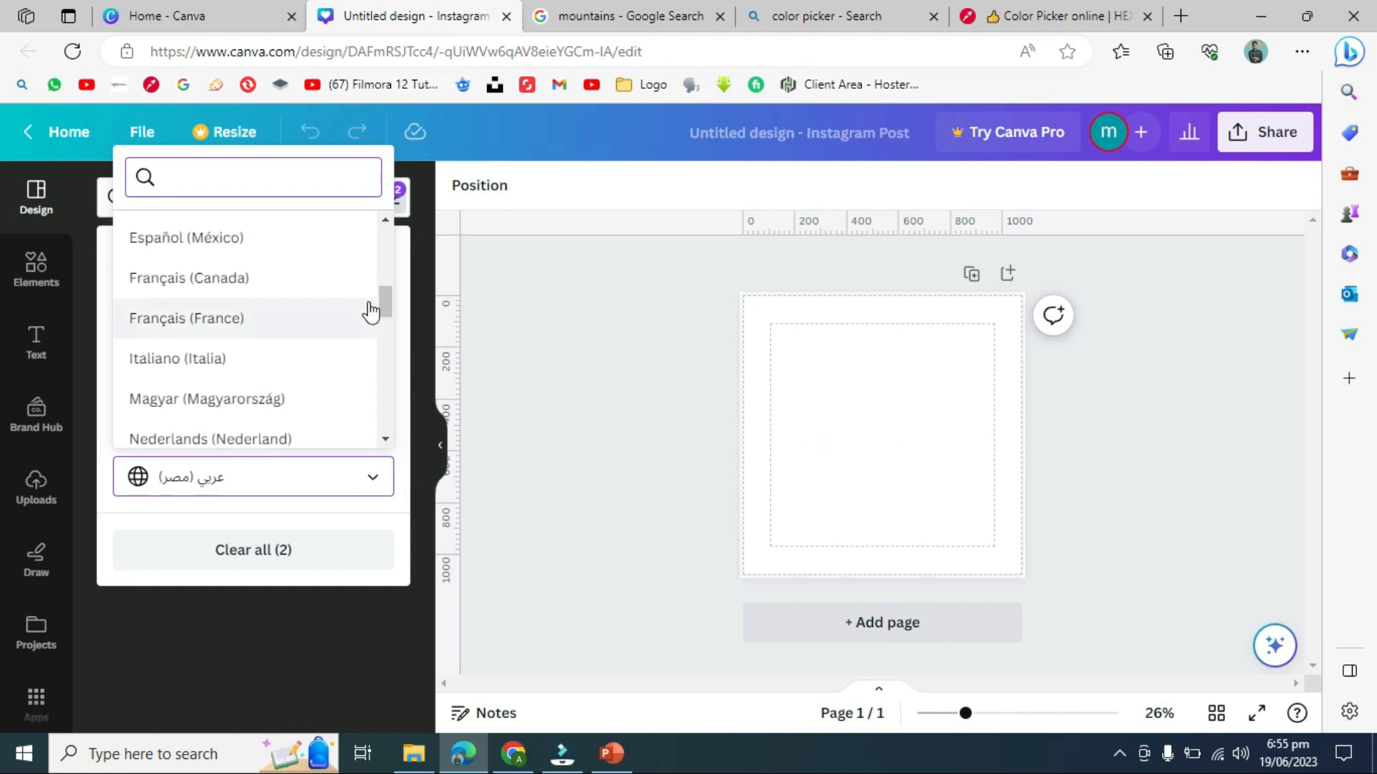
pyautogui.click(307, 280)
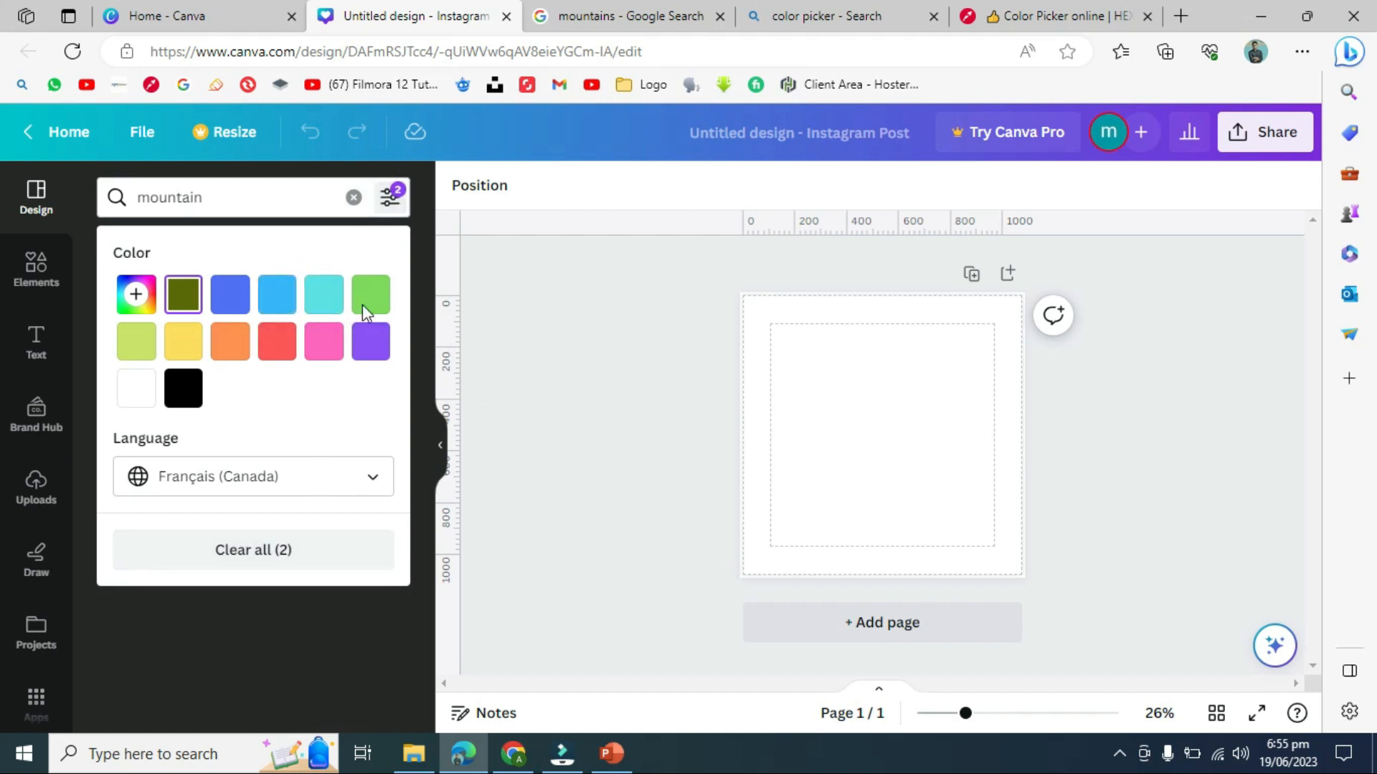
pyautogui.click(374, 474)
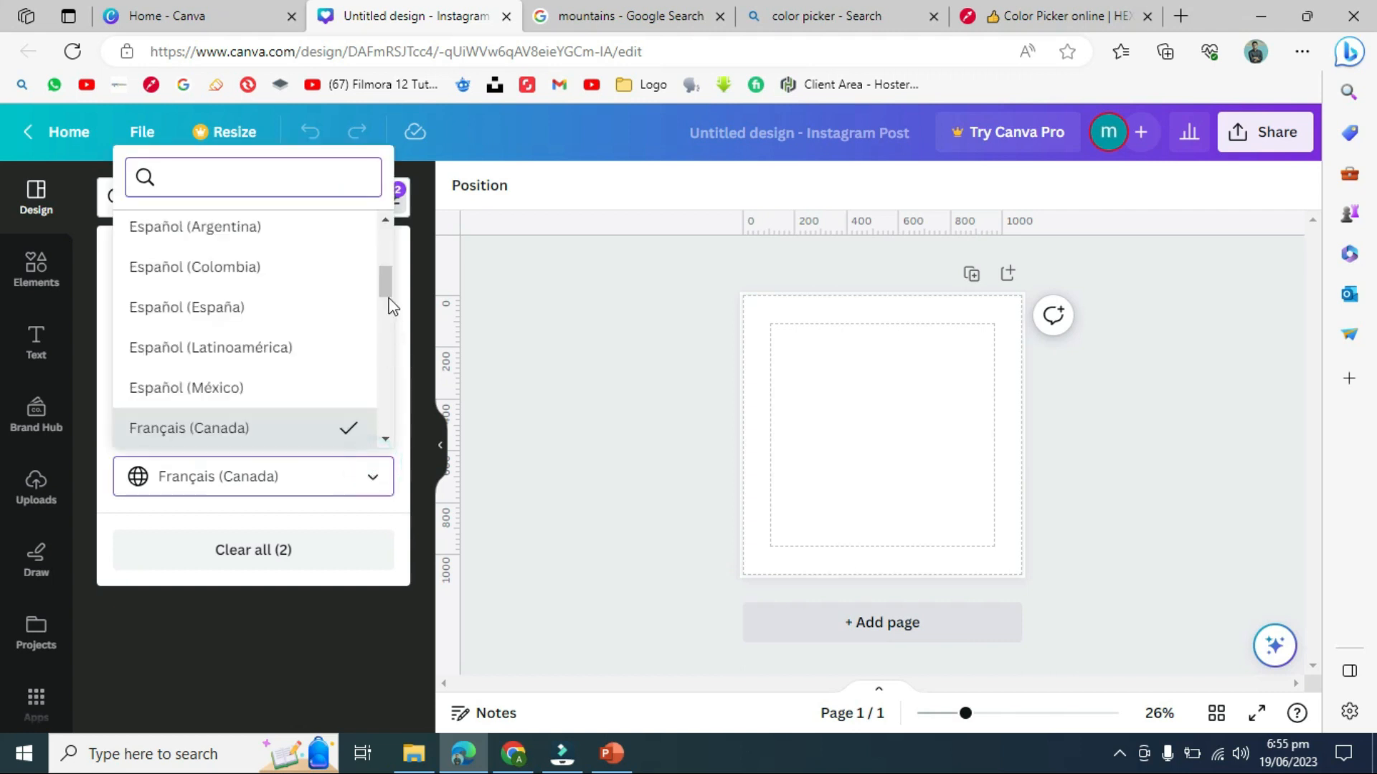
pyautogui.moveTo(386, 284); pyautogui.dragTo(385, 268)
pyautogui.click(305, 286)
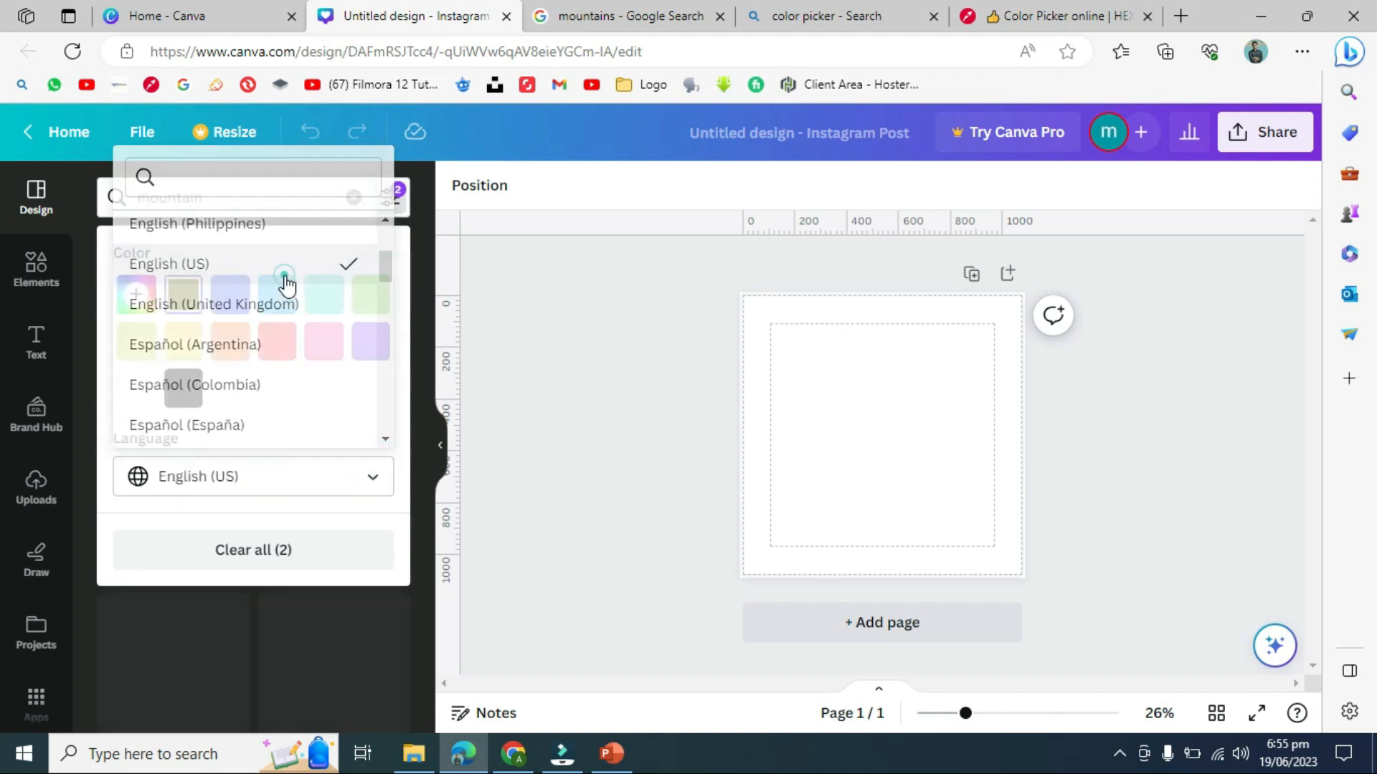
pyautogui.click(496, 323)
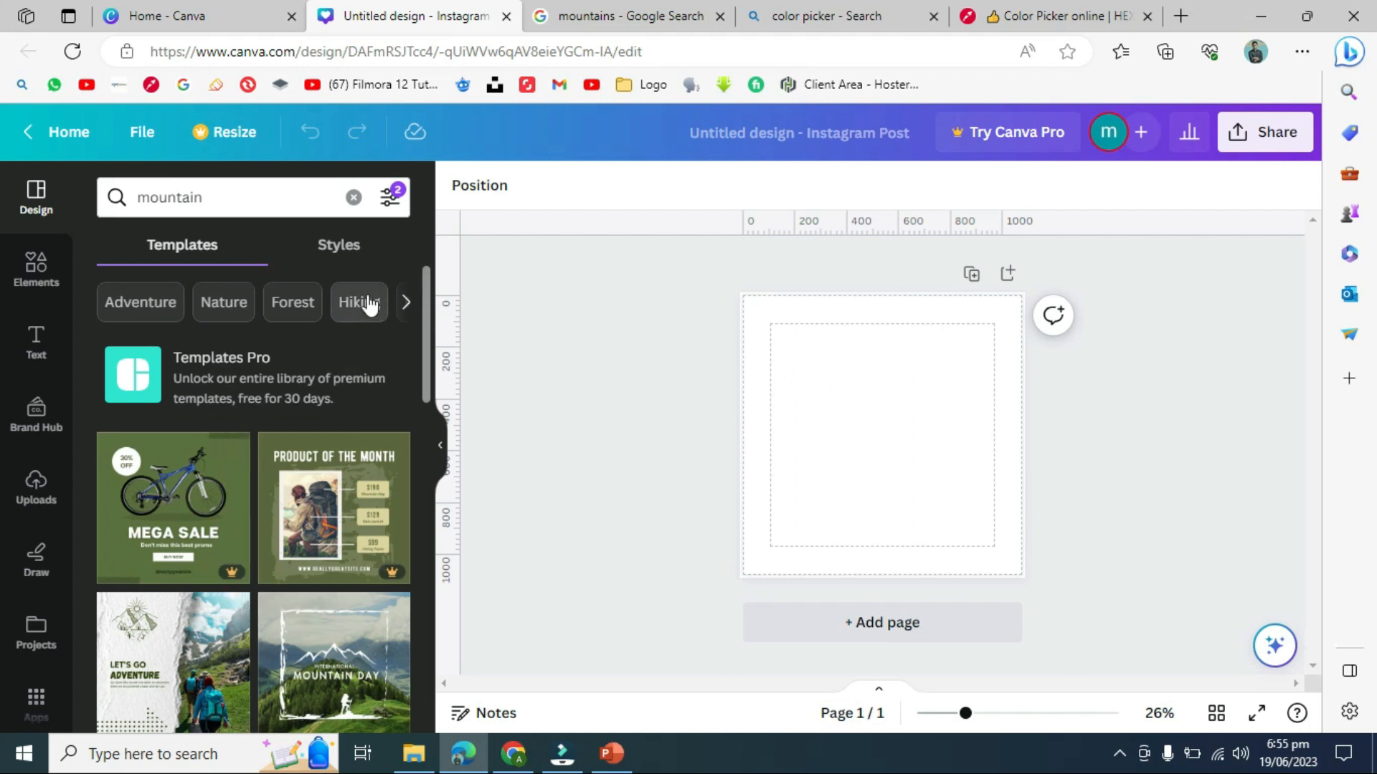
# - Replace the search term 'mountain' with 'fish' and run the search
pyautogui.click(353, 247)
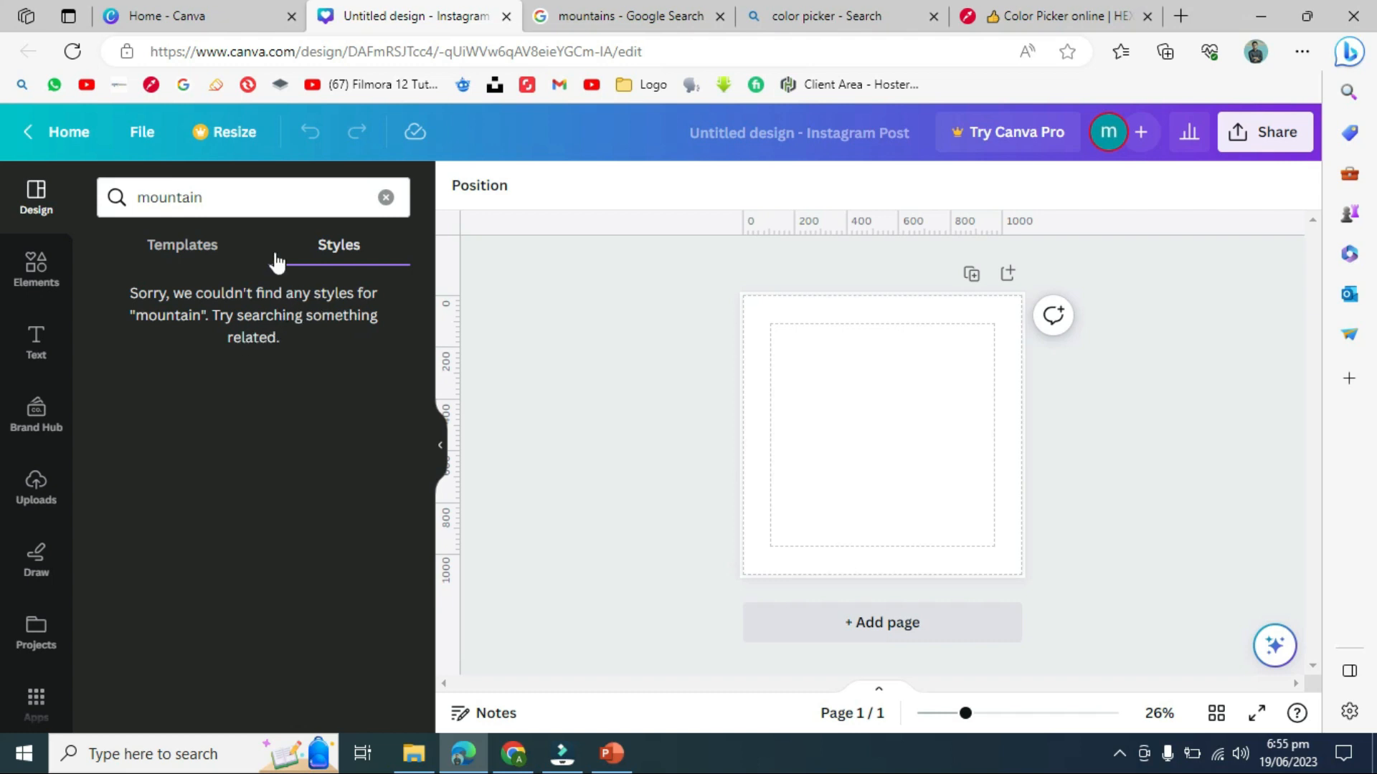
pyautogui.click(246, 194)
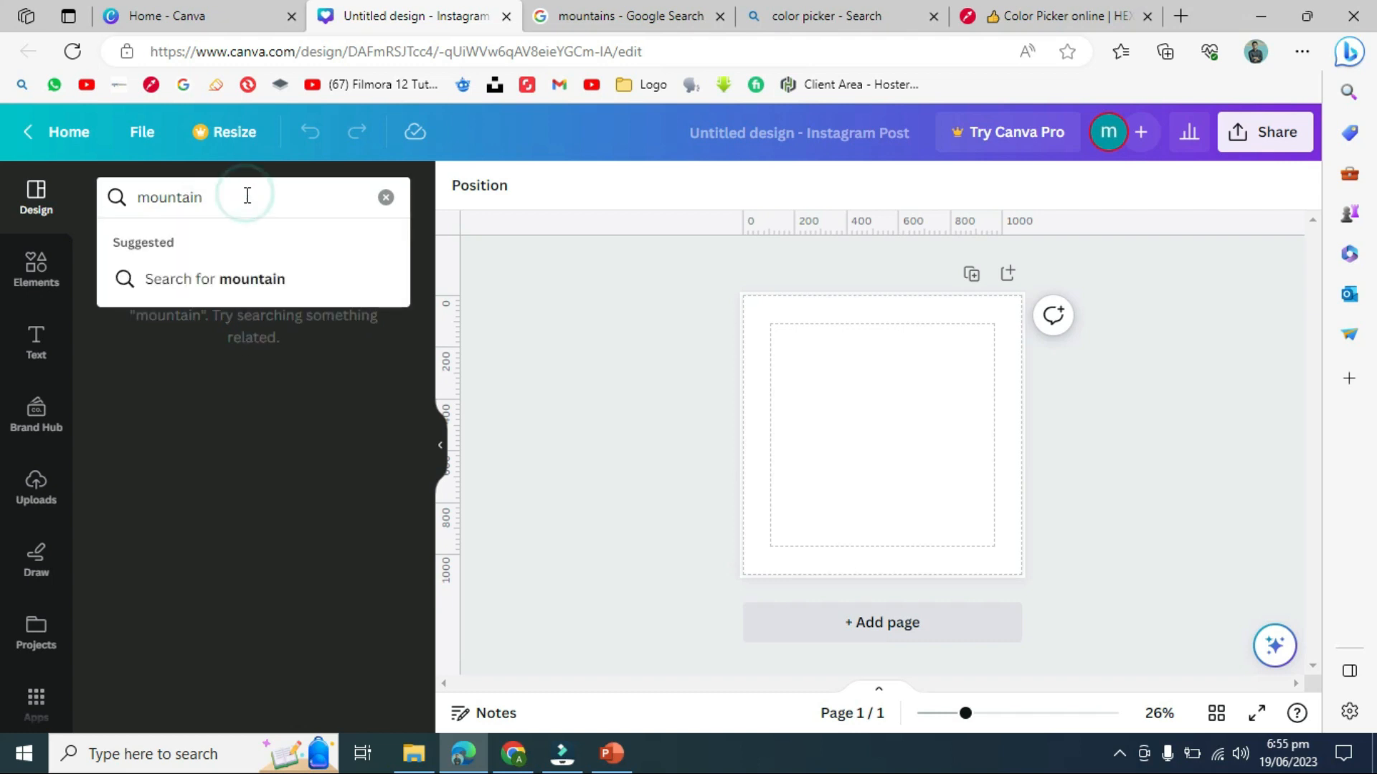
pyautogui.doubleClick(246, 194)
pyautogui.press('BackSpace')
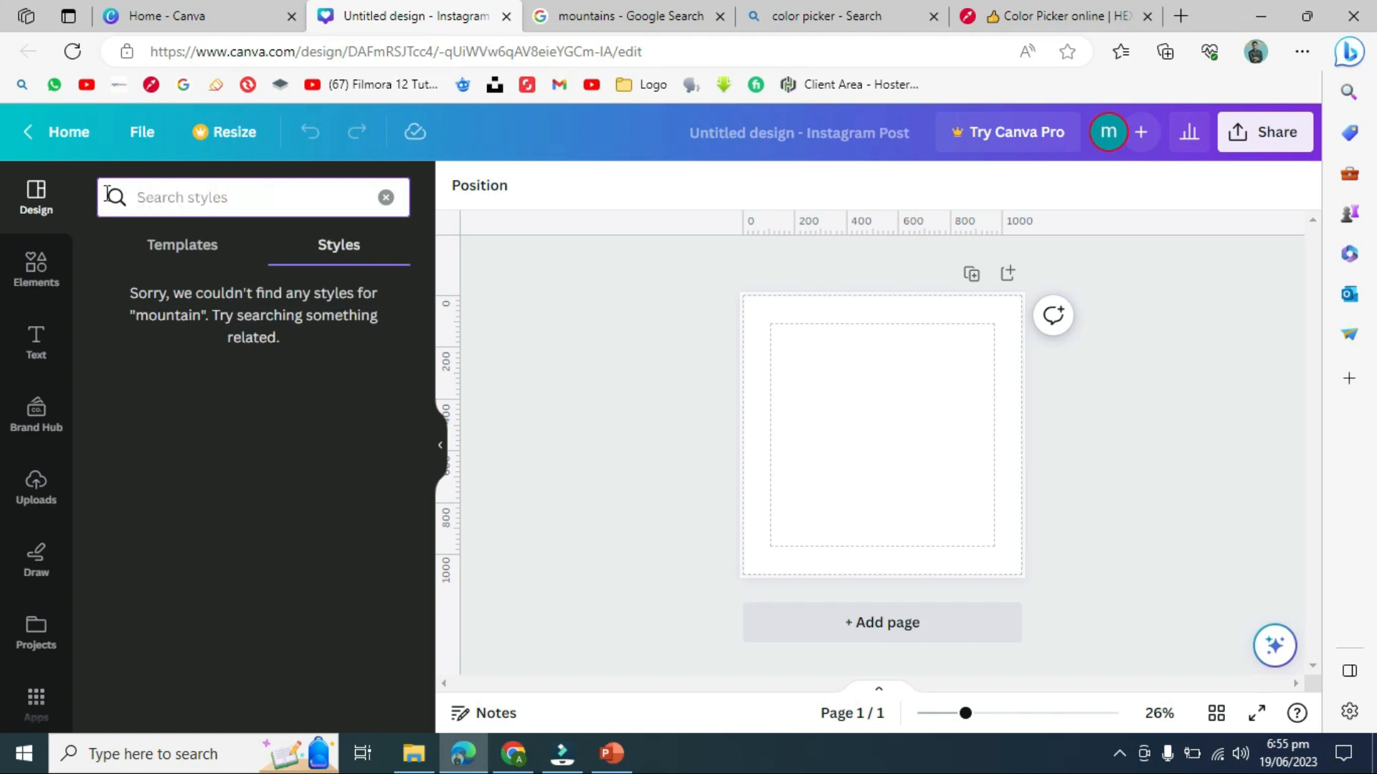
pyautogui.write('fish')
pyautogui.press('Return')
# - Switch between the Templates and Styles results for fish
pyautogui.click(106, 193)
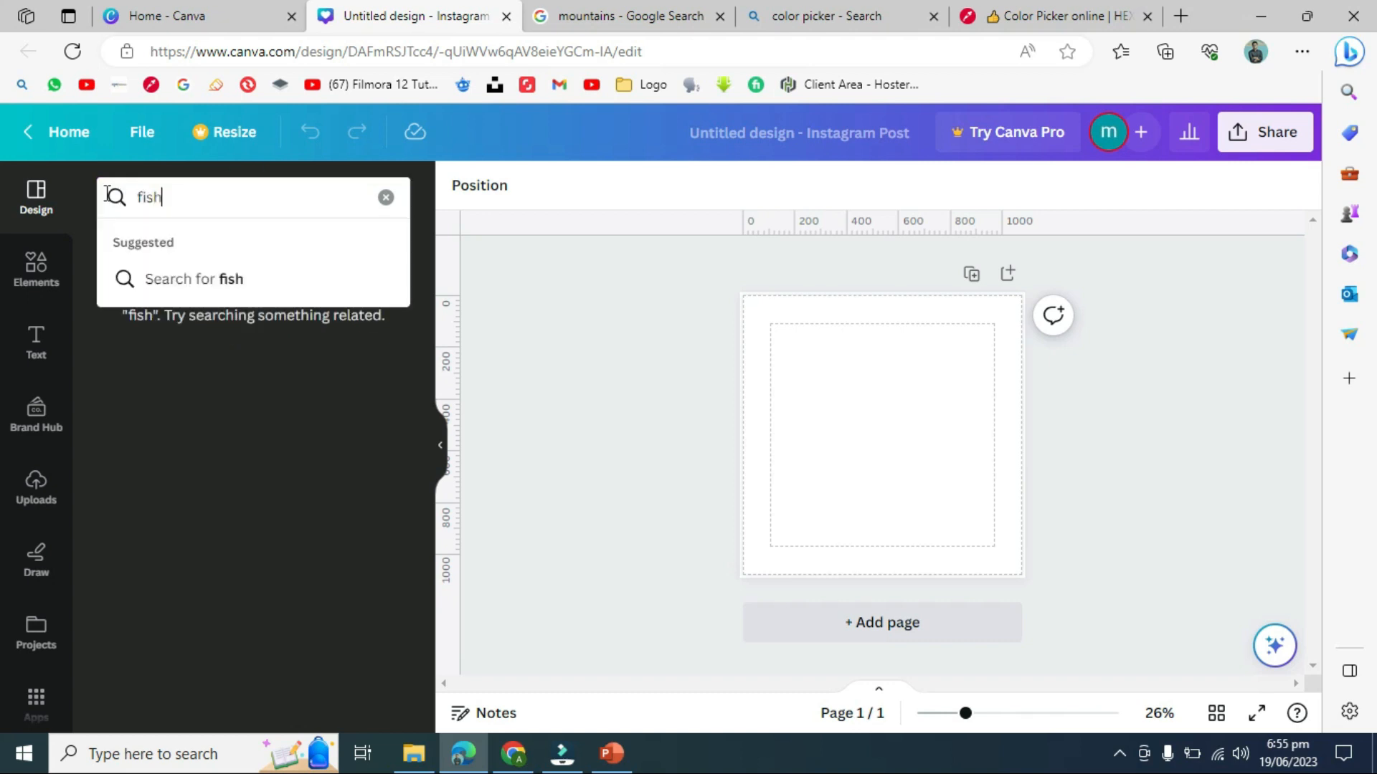
pyautogui.click(190, 194)
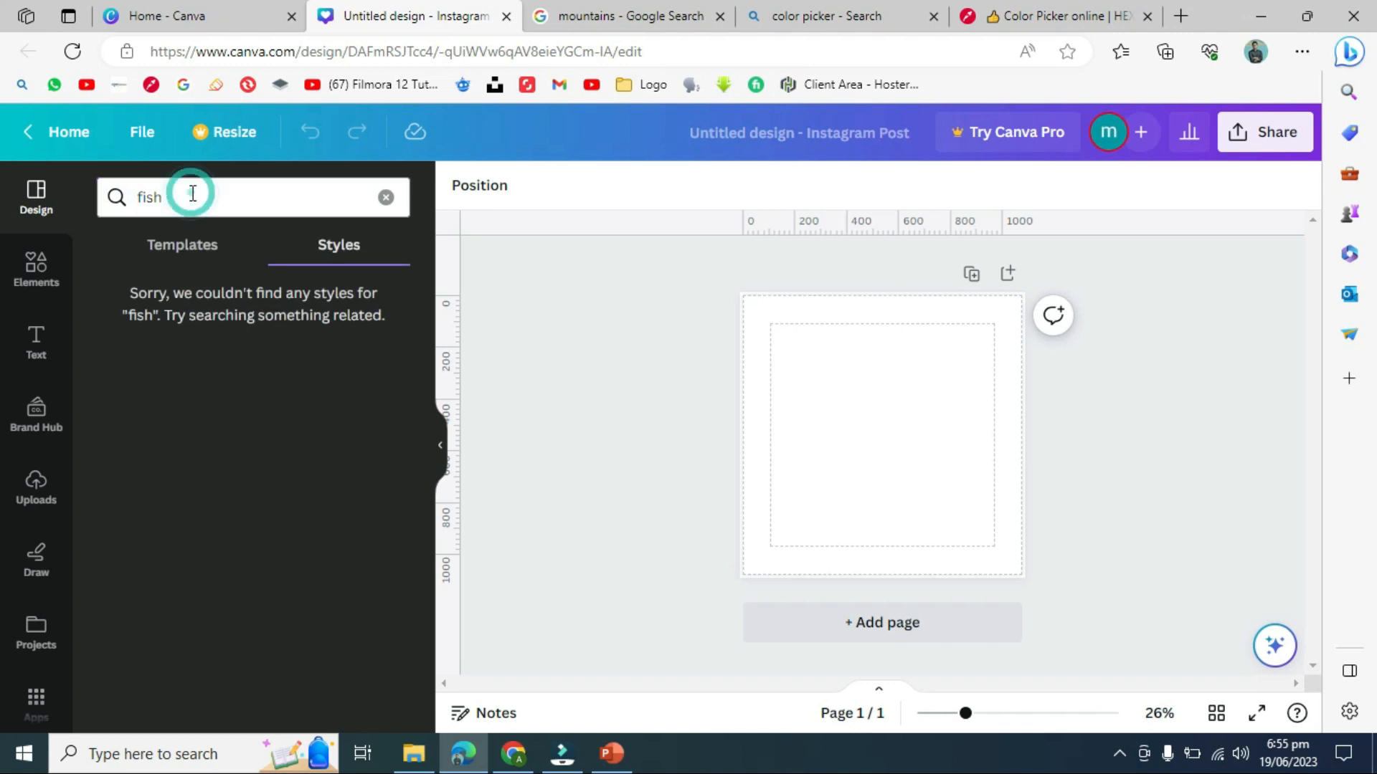
pyautogui.click(180, 248)
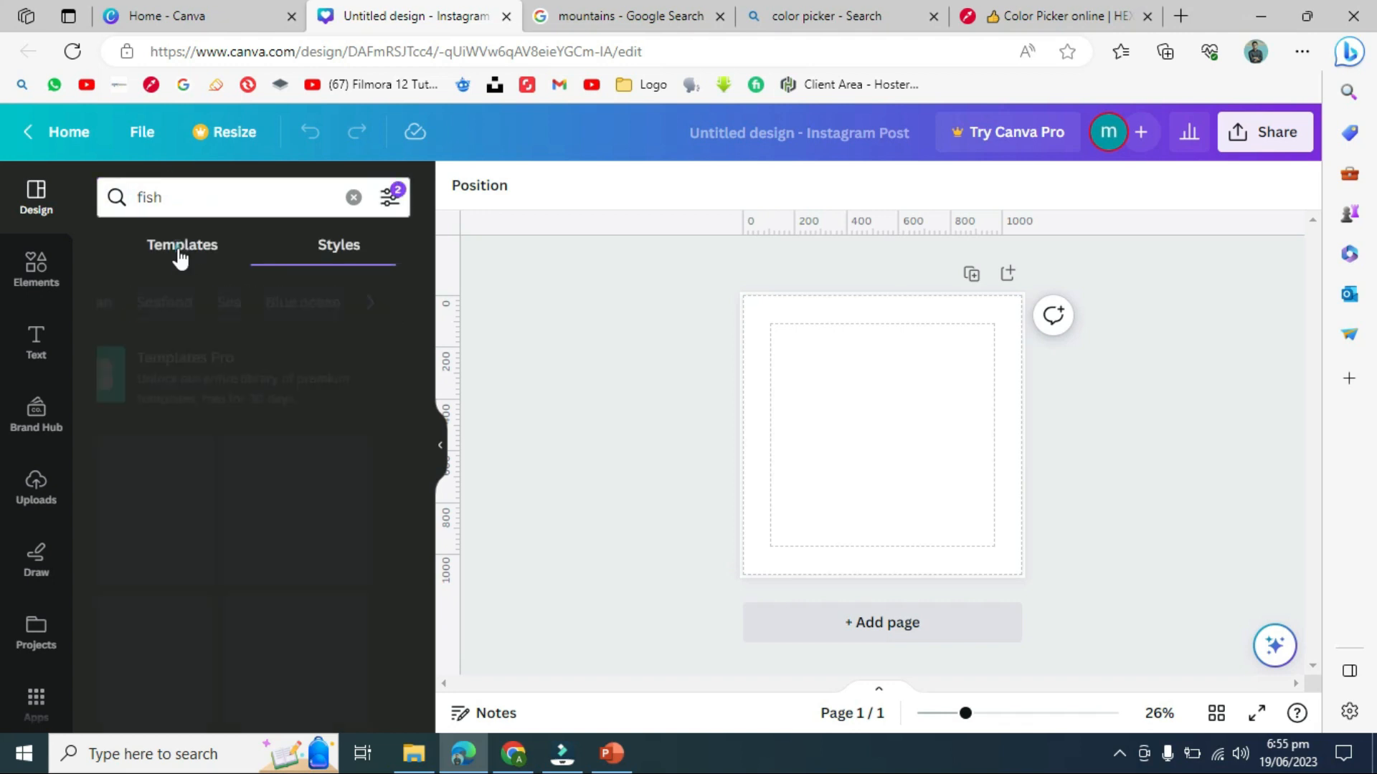
pyautogui.click(206, 198)
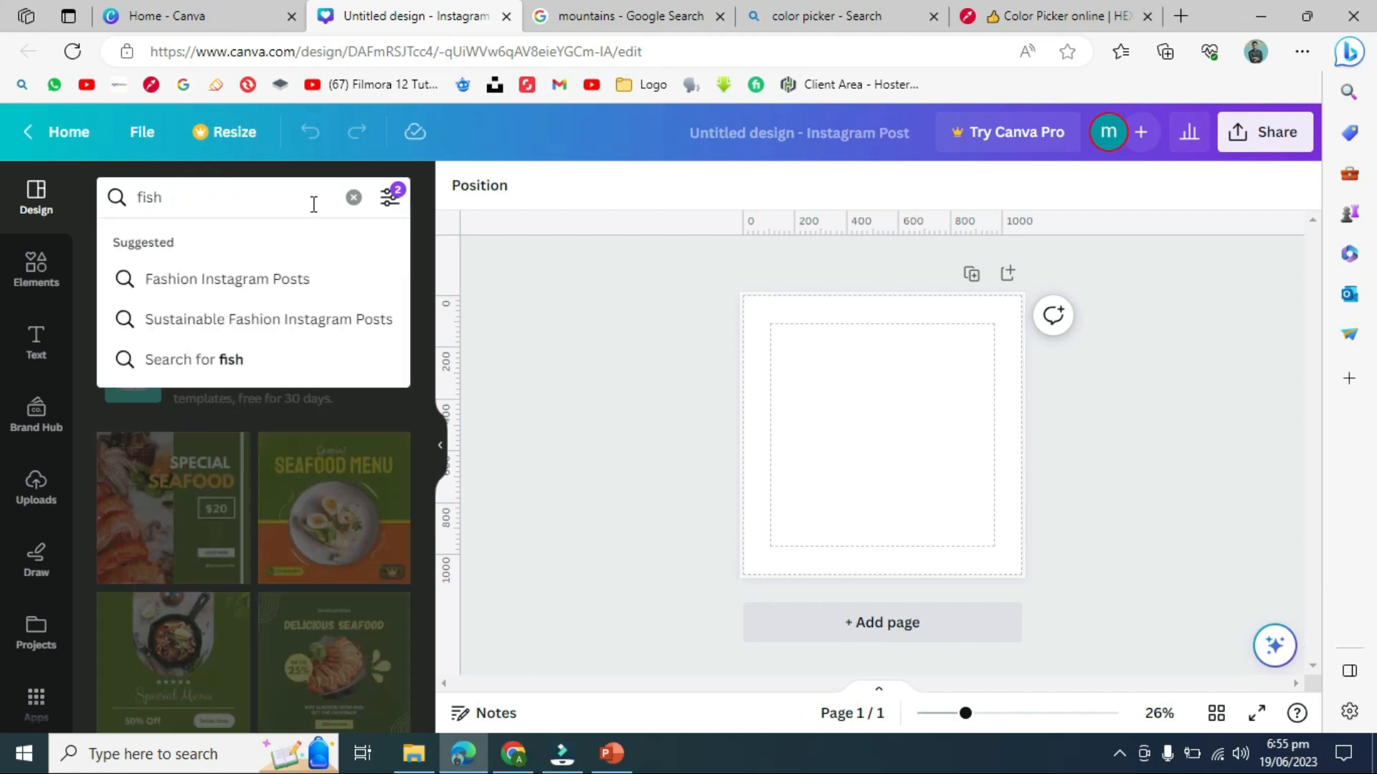
pyautogui.click(532, 265)
pyautogui.click(331, 245)
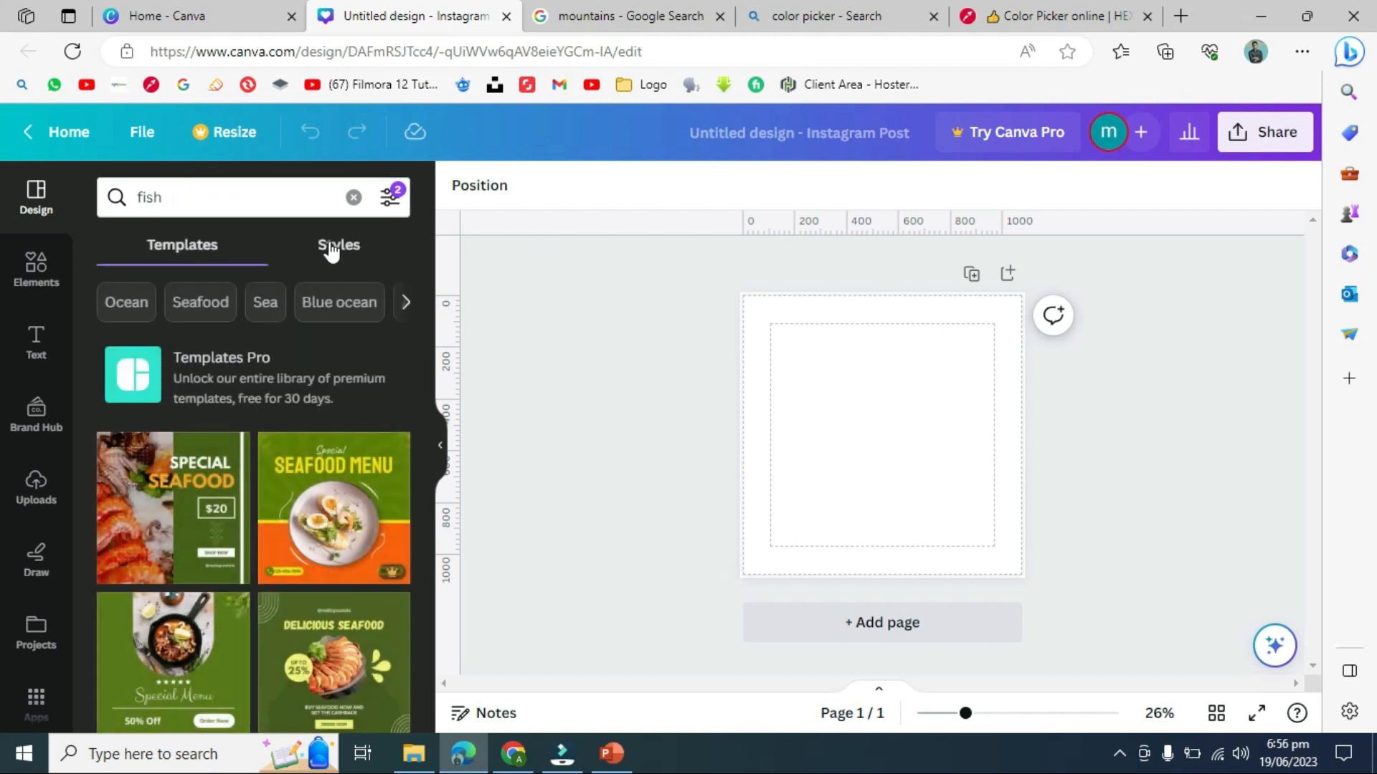
# - Check the screen recorder, then apply the Special Seafood template to the blank post
pyautogui.click(208, 252)
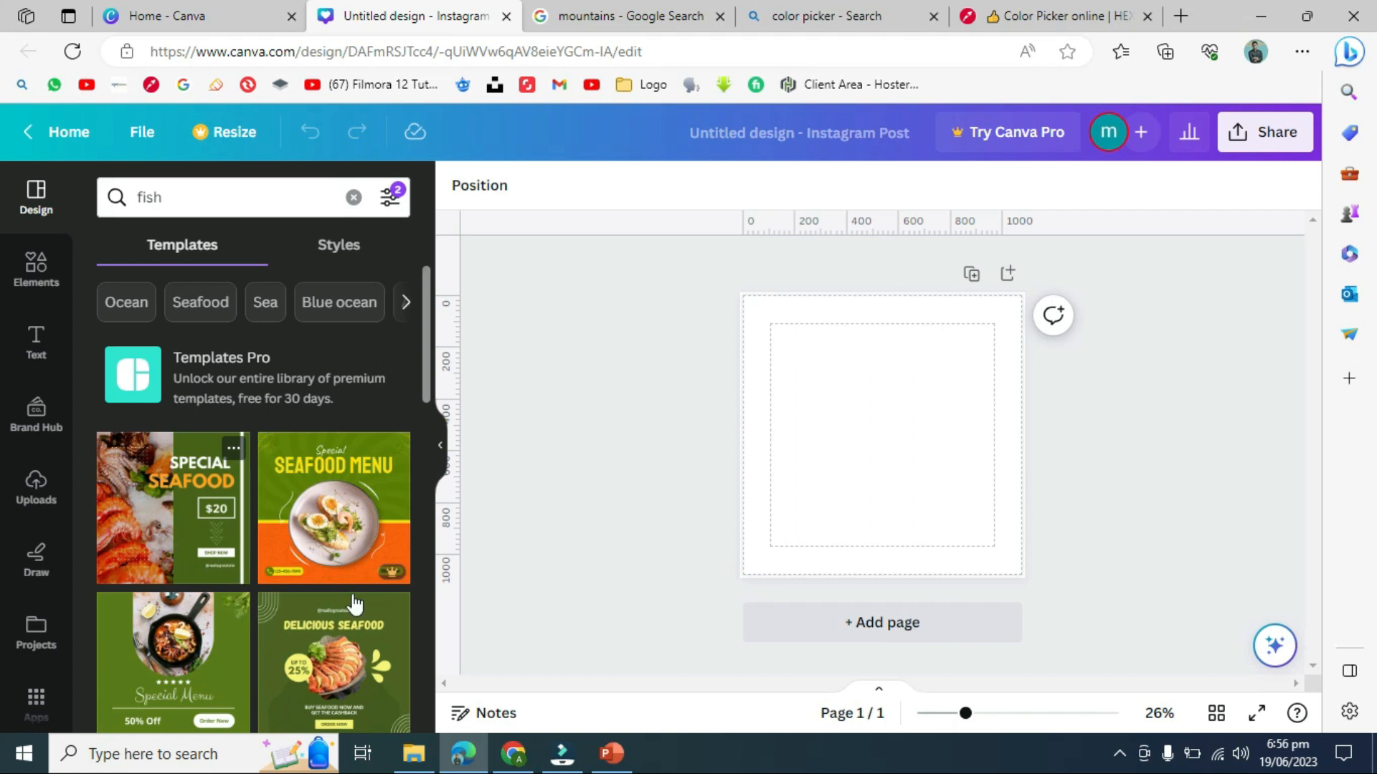
pyautogui.click(1120, 754)
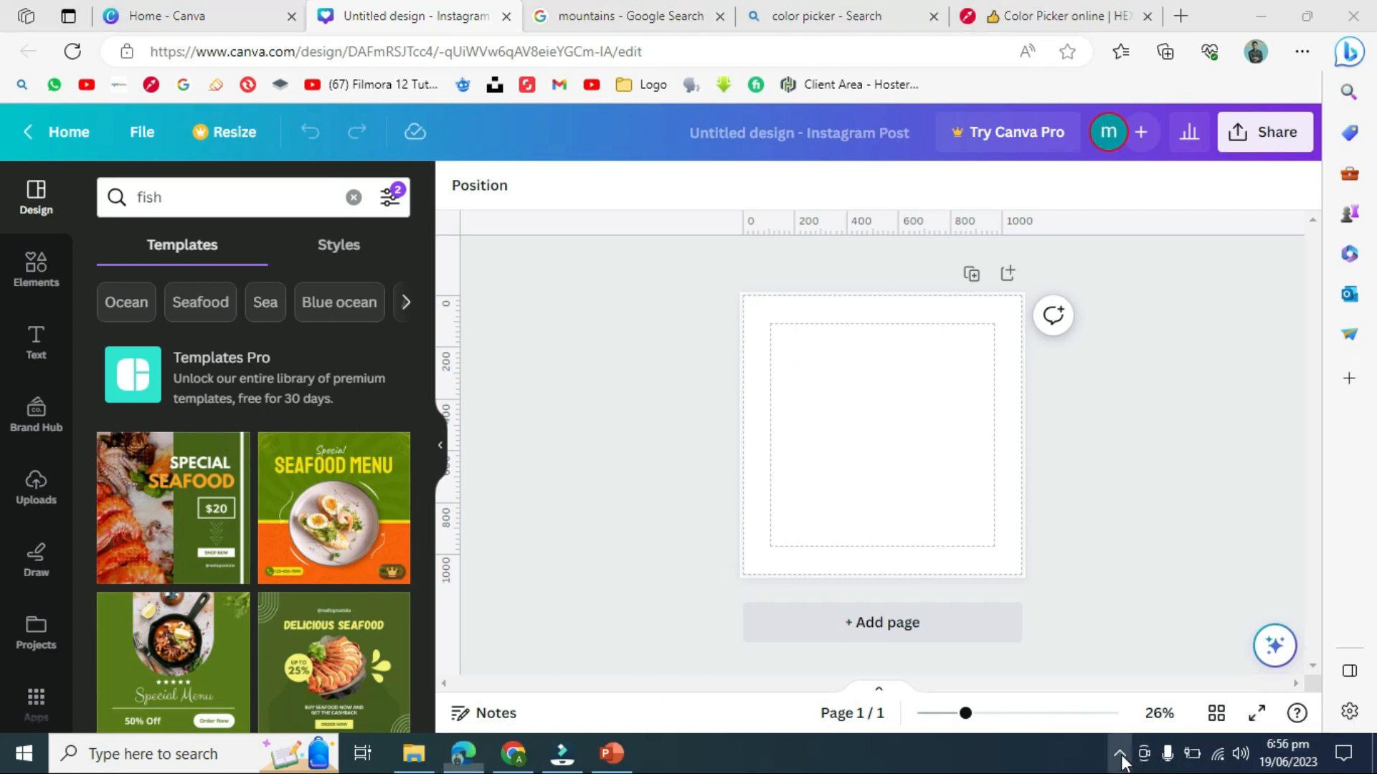
pyautogui.rightClick(1115, 678)
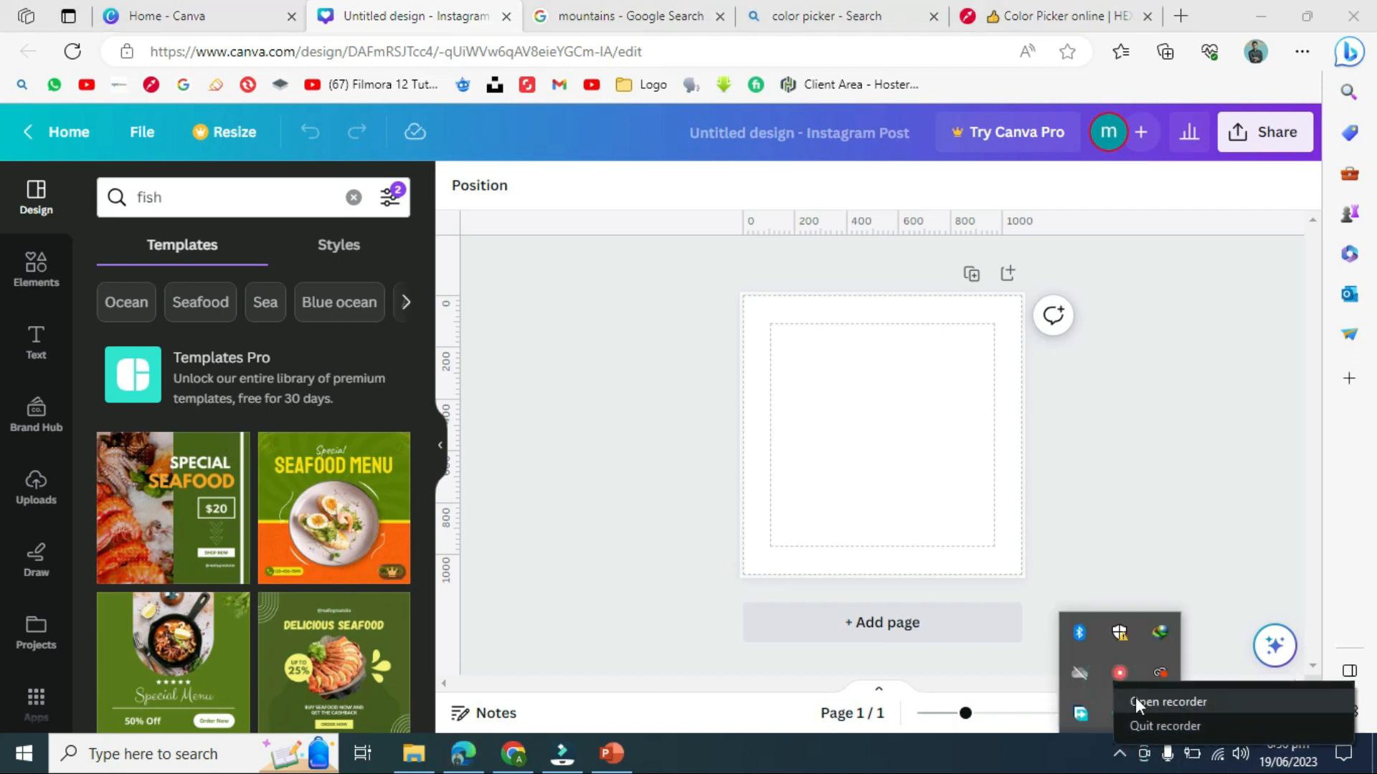
pyautogui.click(1167, 702)
pyautogui.click(727, 616)
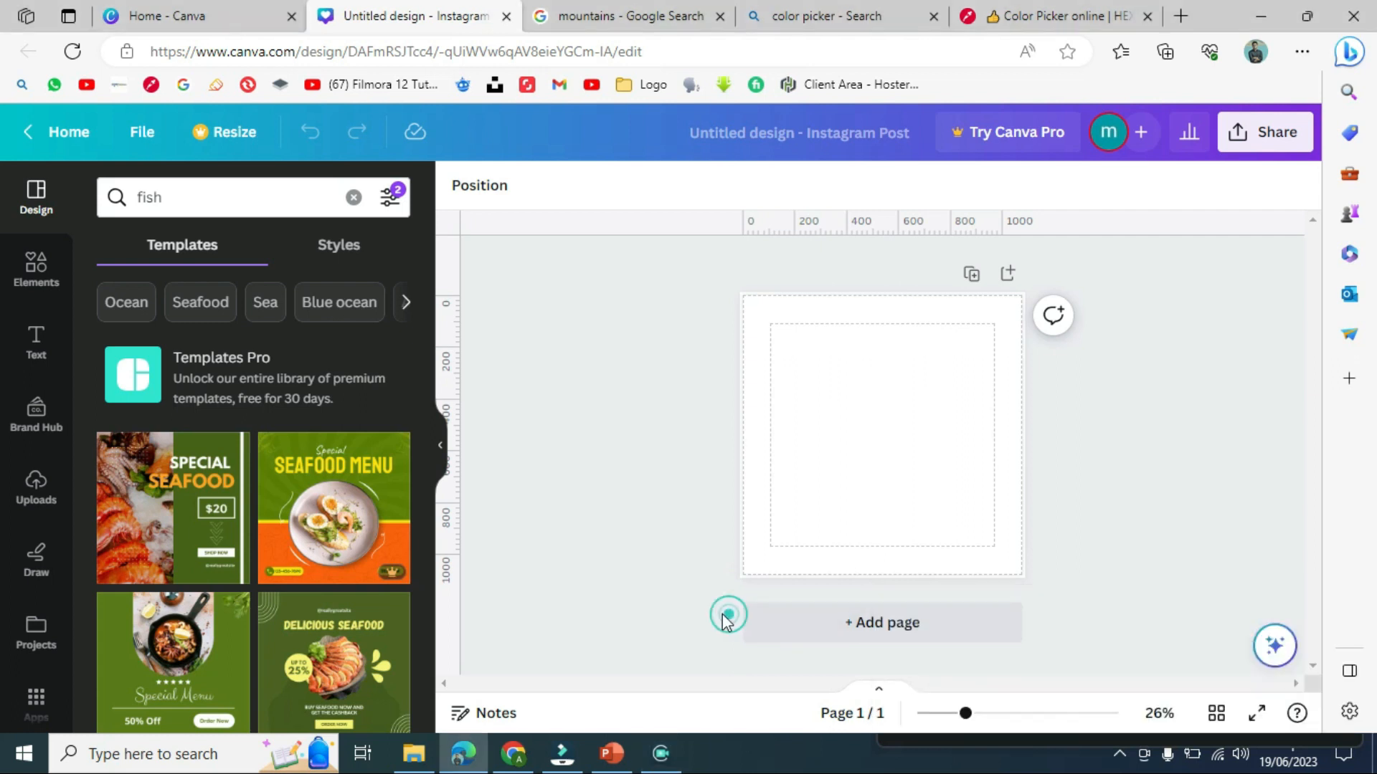
pyautogui.moveTo(424, 389); pyautogui.dragTo(424, 421)
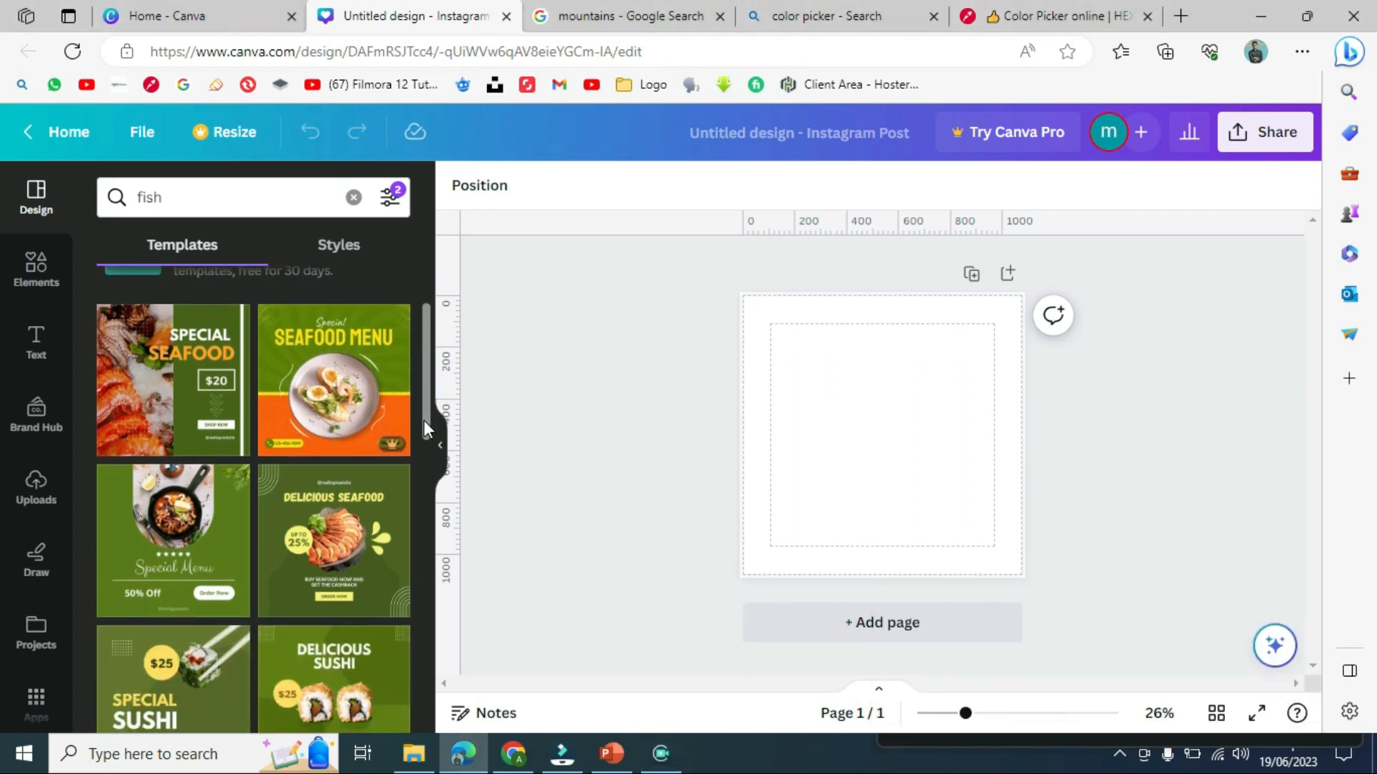
pyautogui.click(129, 397)
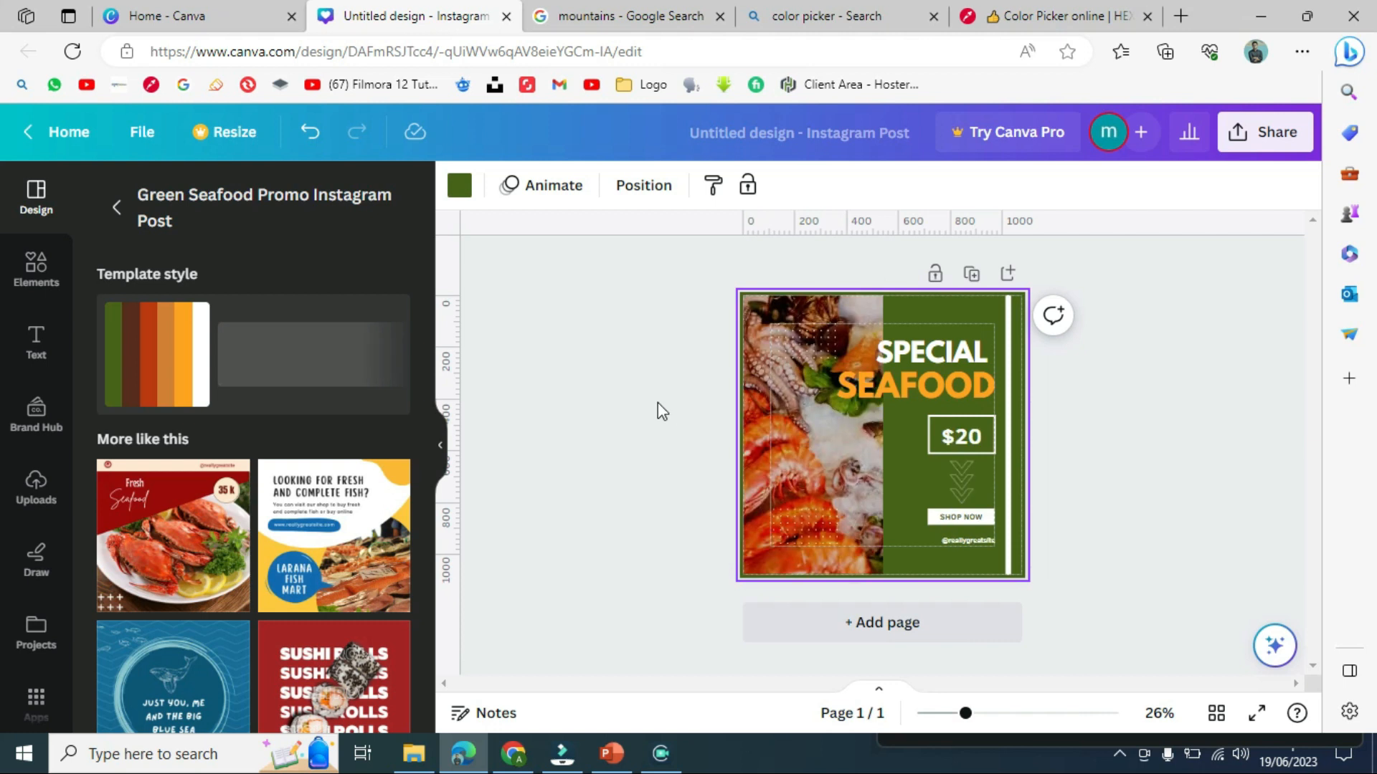
# - Return to the fish results and replace the design with the green Special Menu template
pyautogui.click(115, 209)
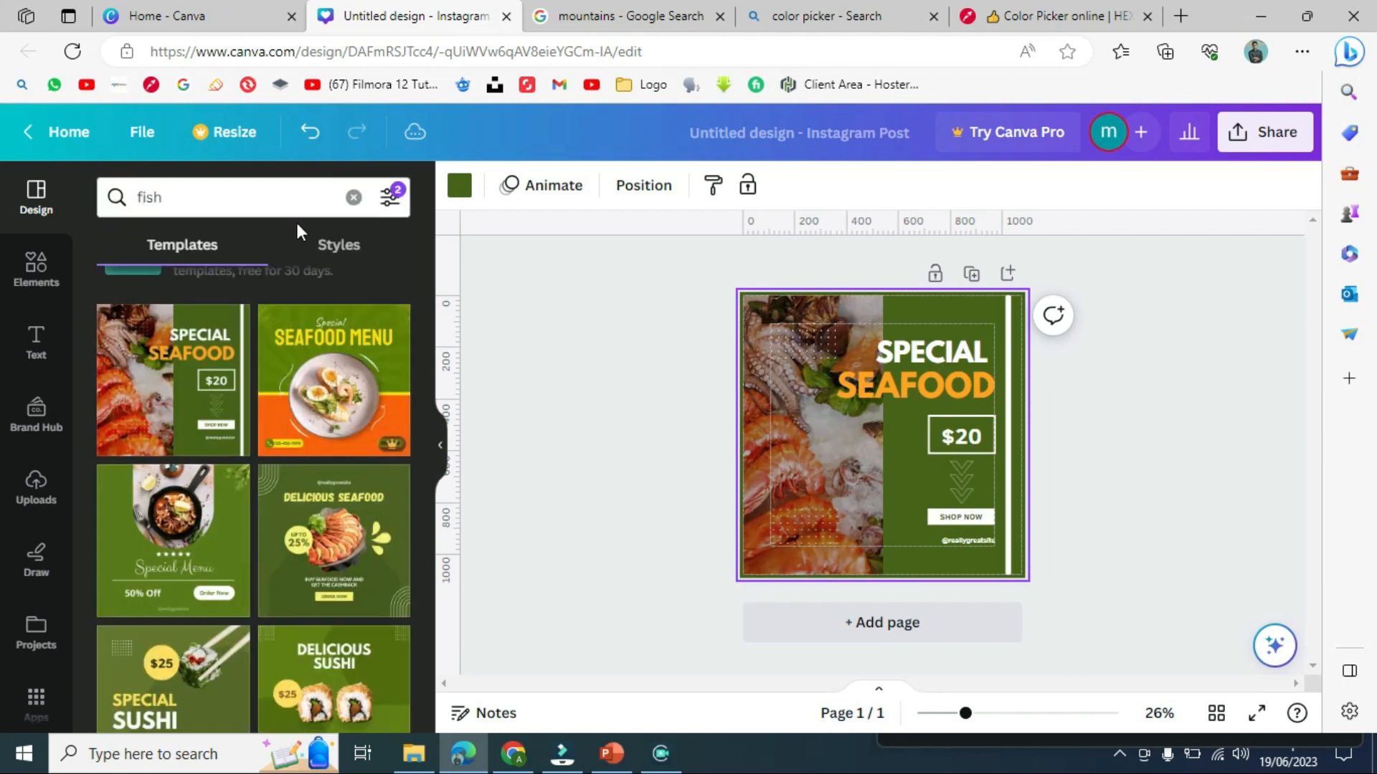
pyautogui.click(351, 251)
pyautogui.click(182, 246)
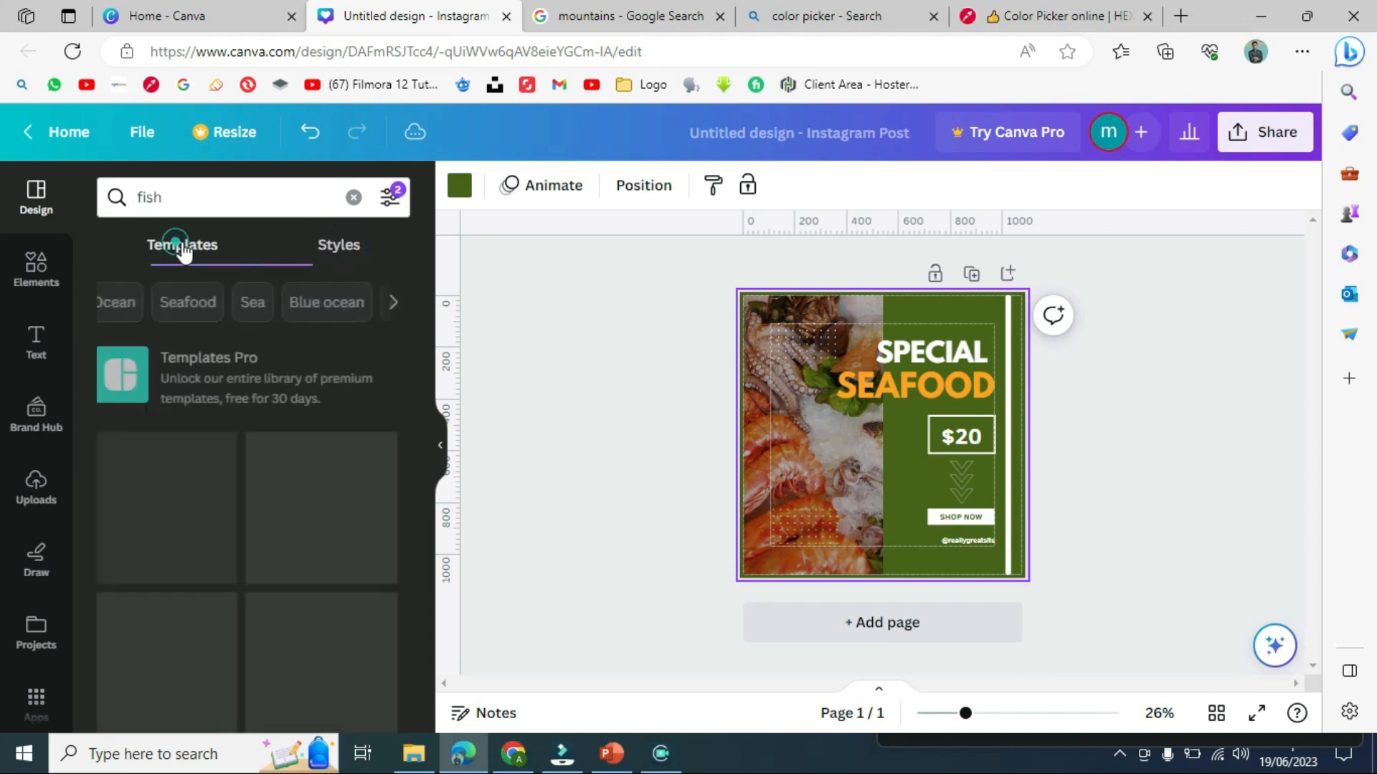
pyautogui.click(872, 309)
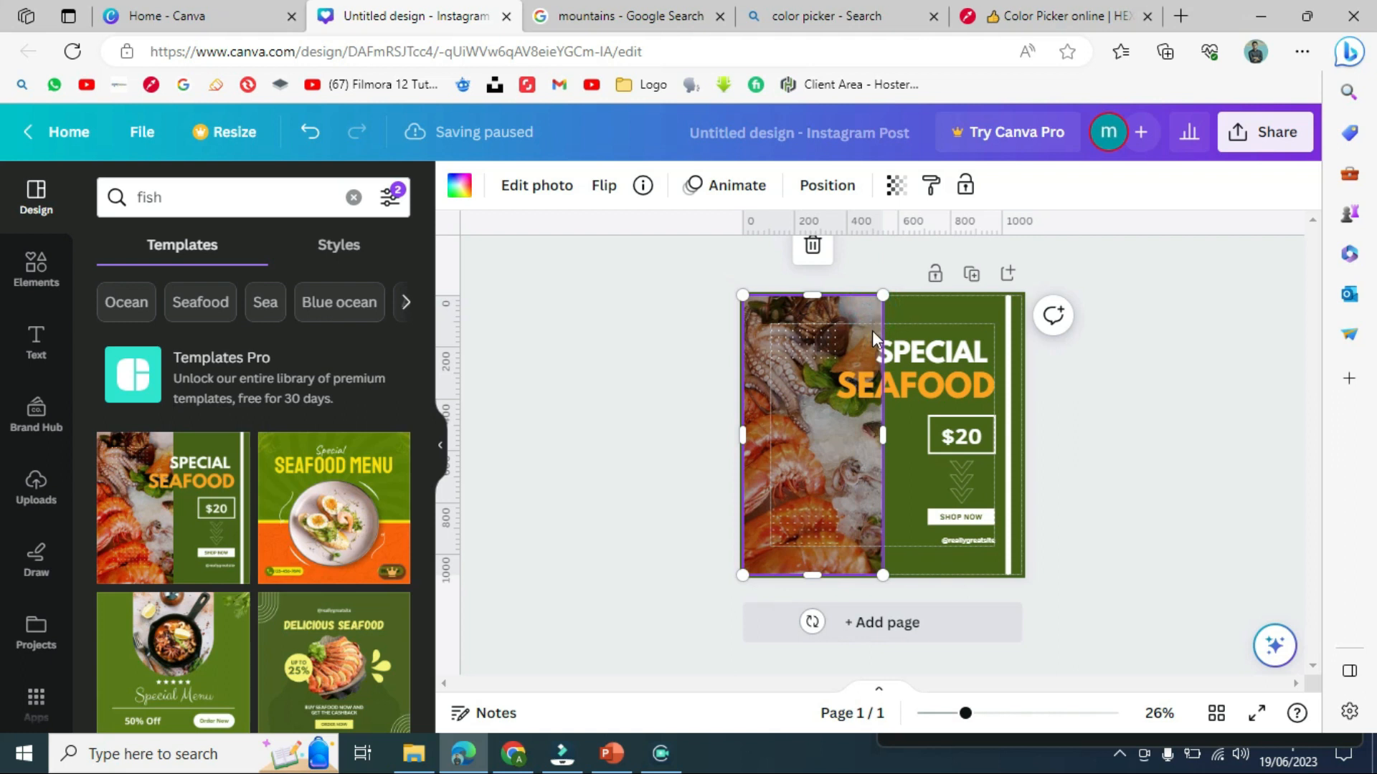
pyautogui.click(659, 333)
pyautogui.click(811, 337)
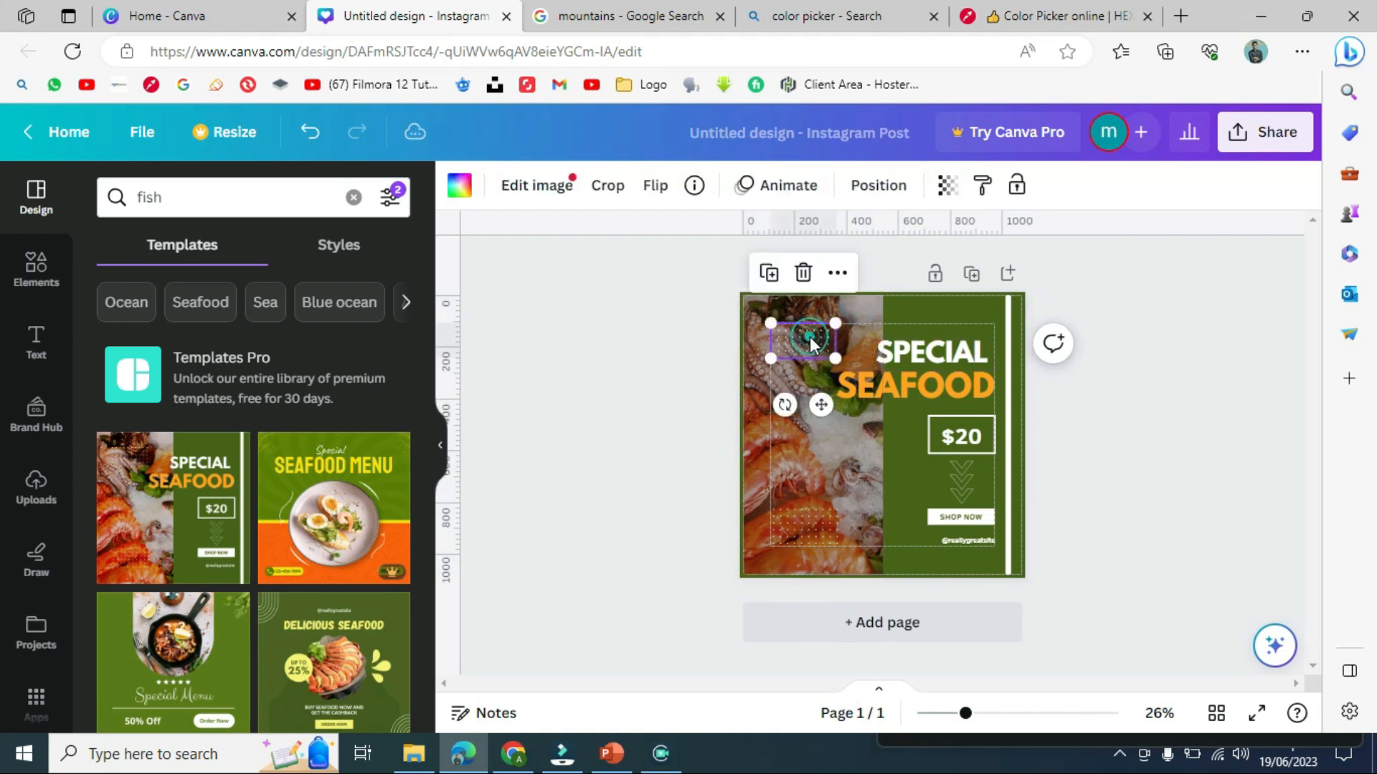
pyautogui.click(760, 467)
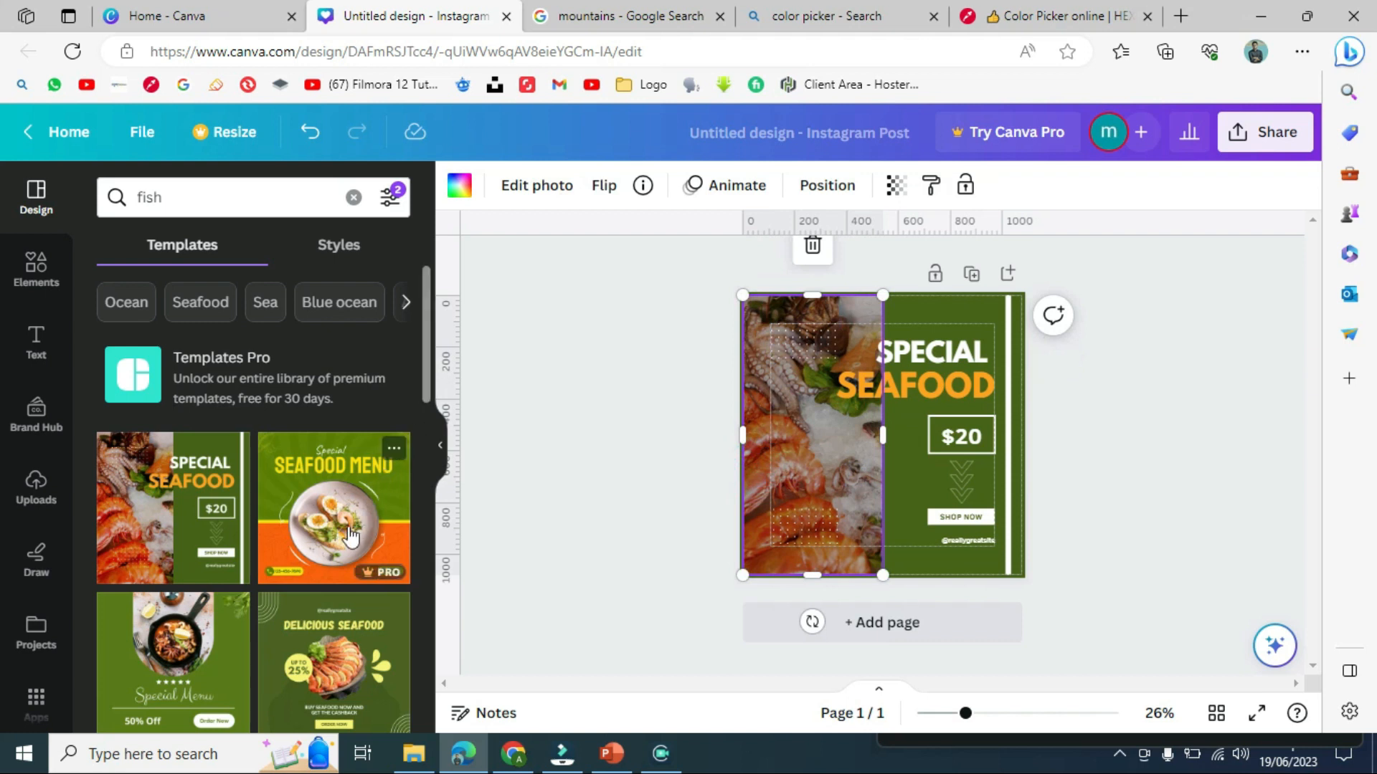
pyautogui.click(201, 621)
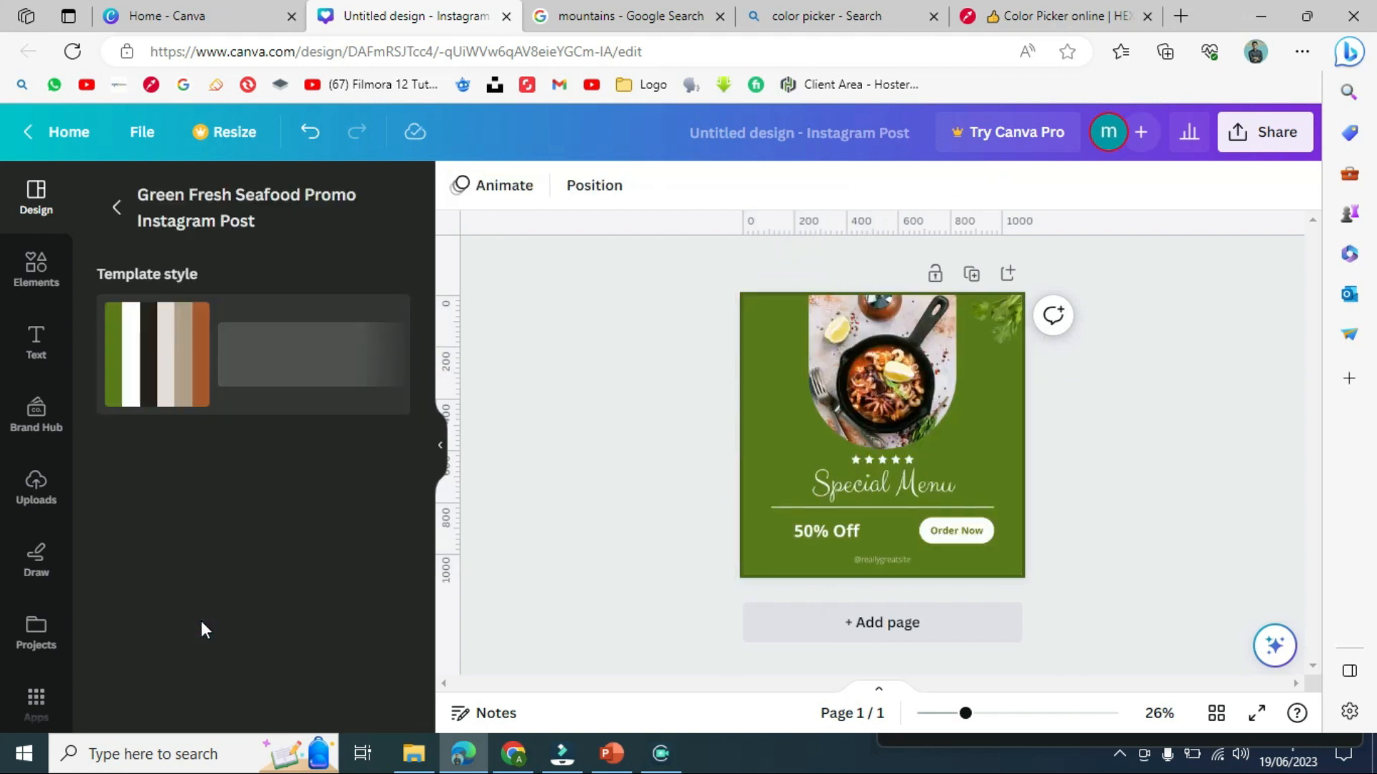
# - Apply the template style and shuffle it until the stars and Order Now button turn dark
pyautogui.click(762, 497)
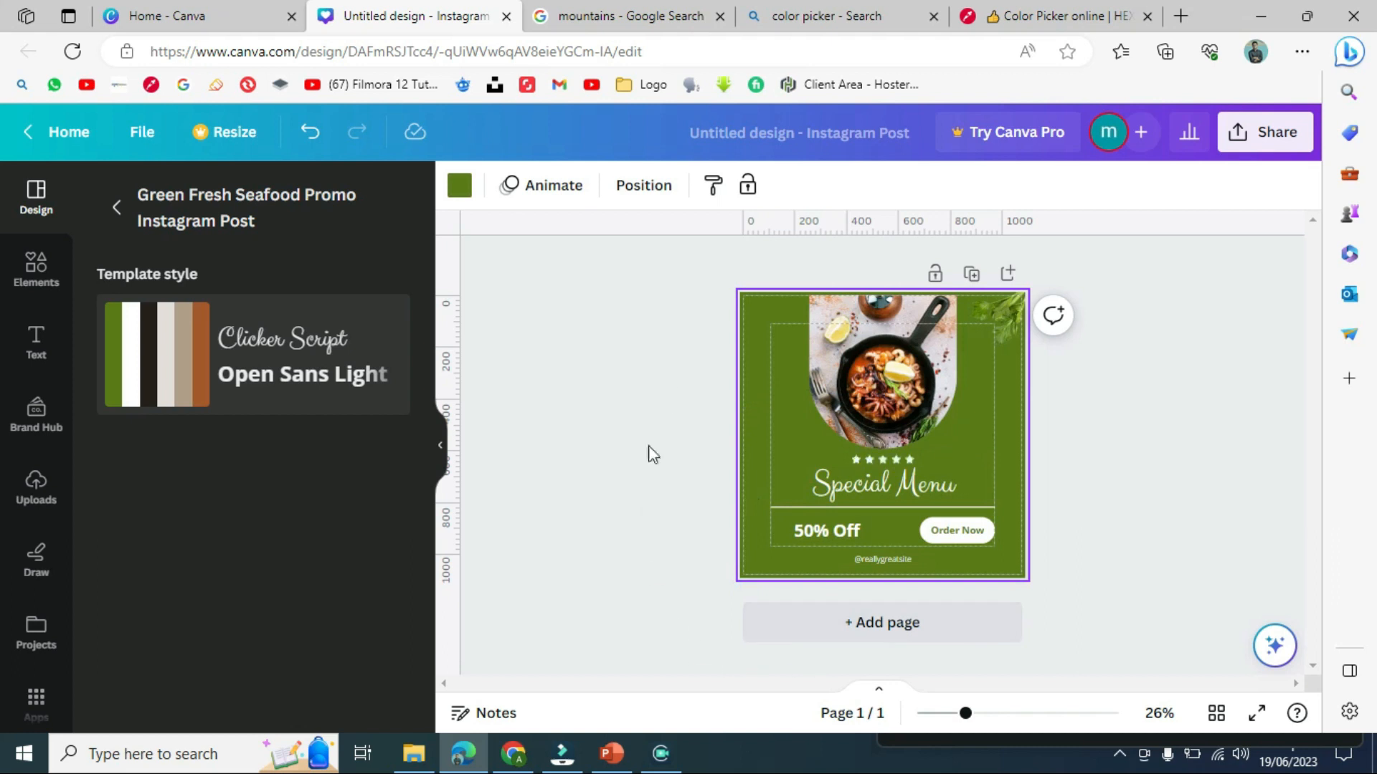
pyautogui.click(146, 357)
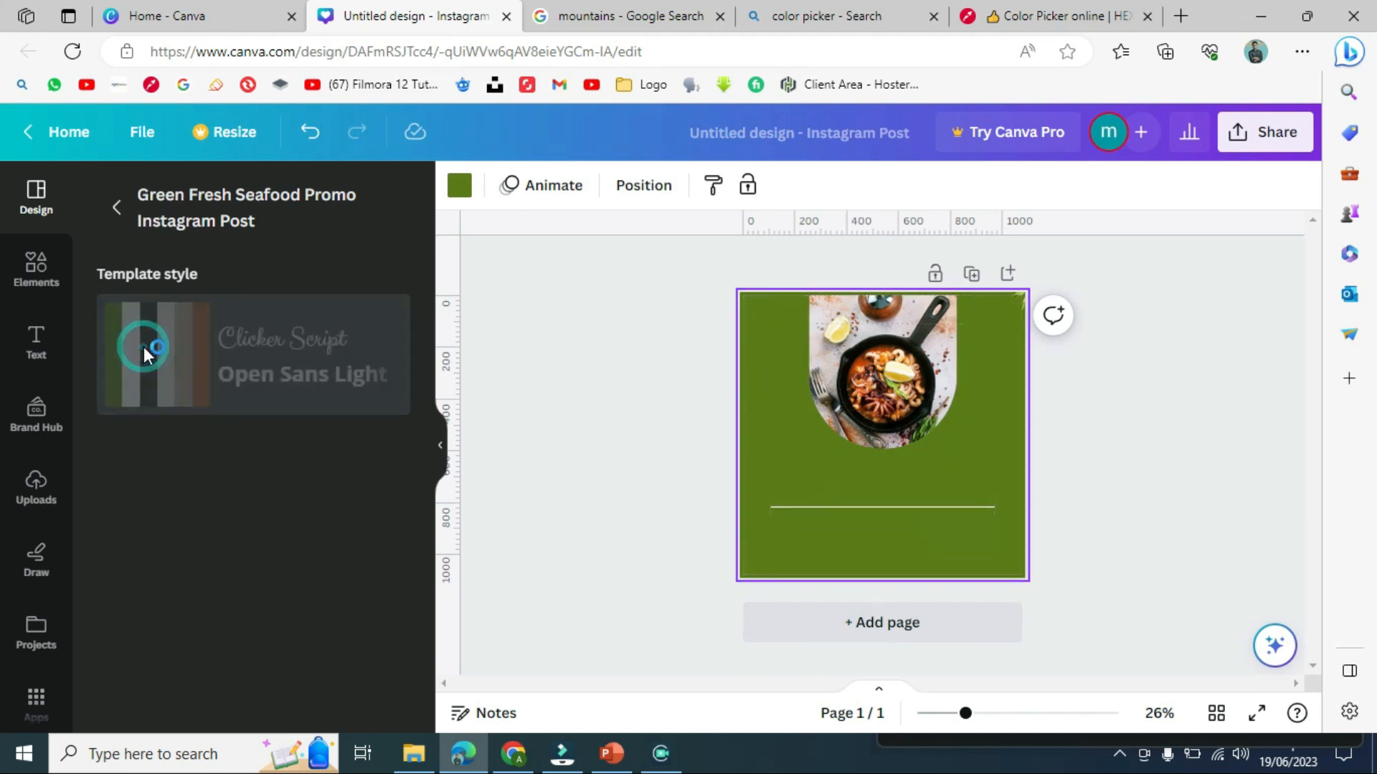
pyautogui.click(145, 356)
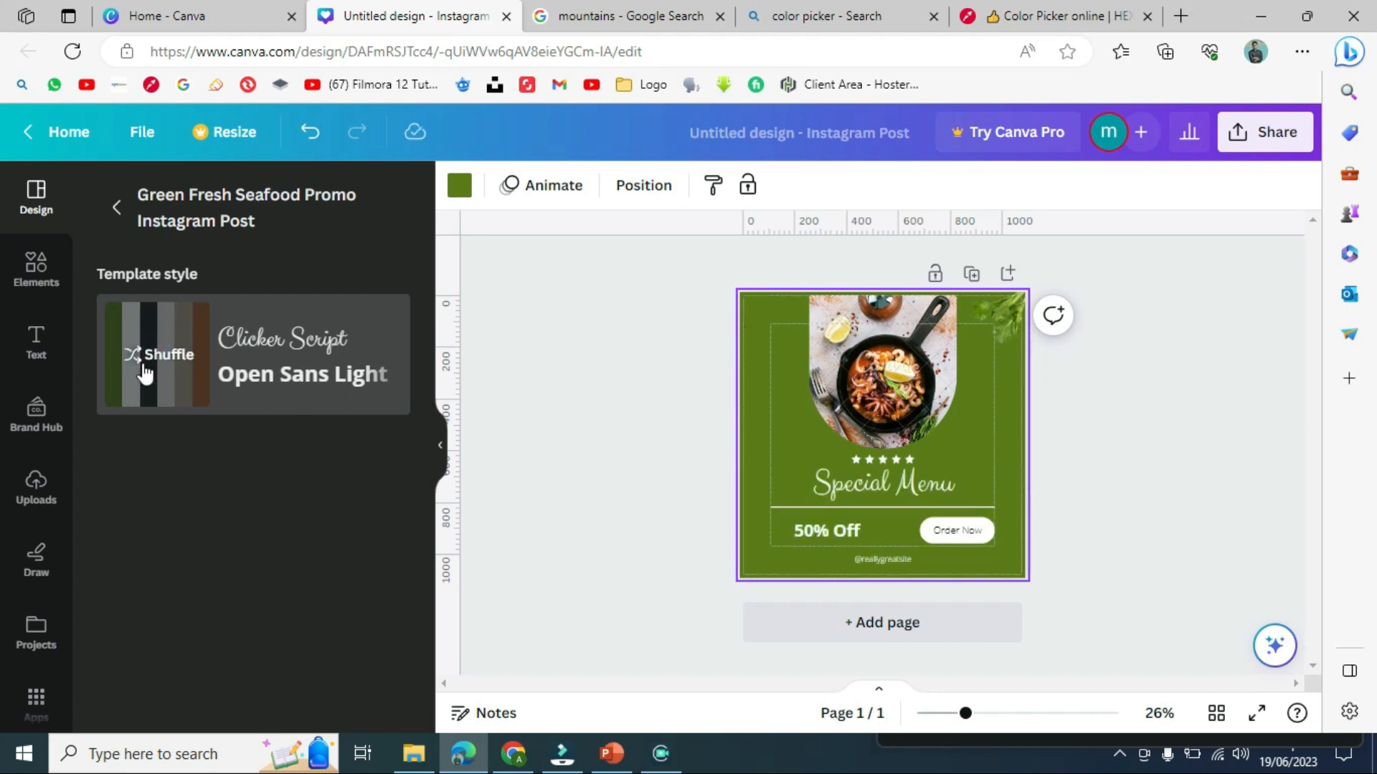
pyautogui.click(143, 361)
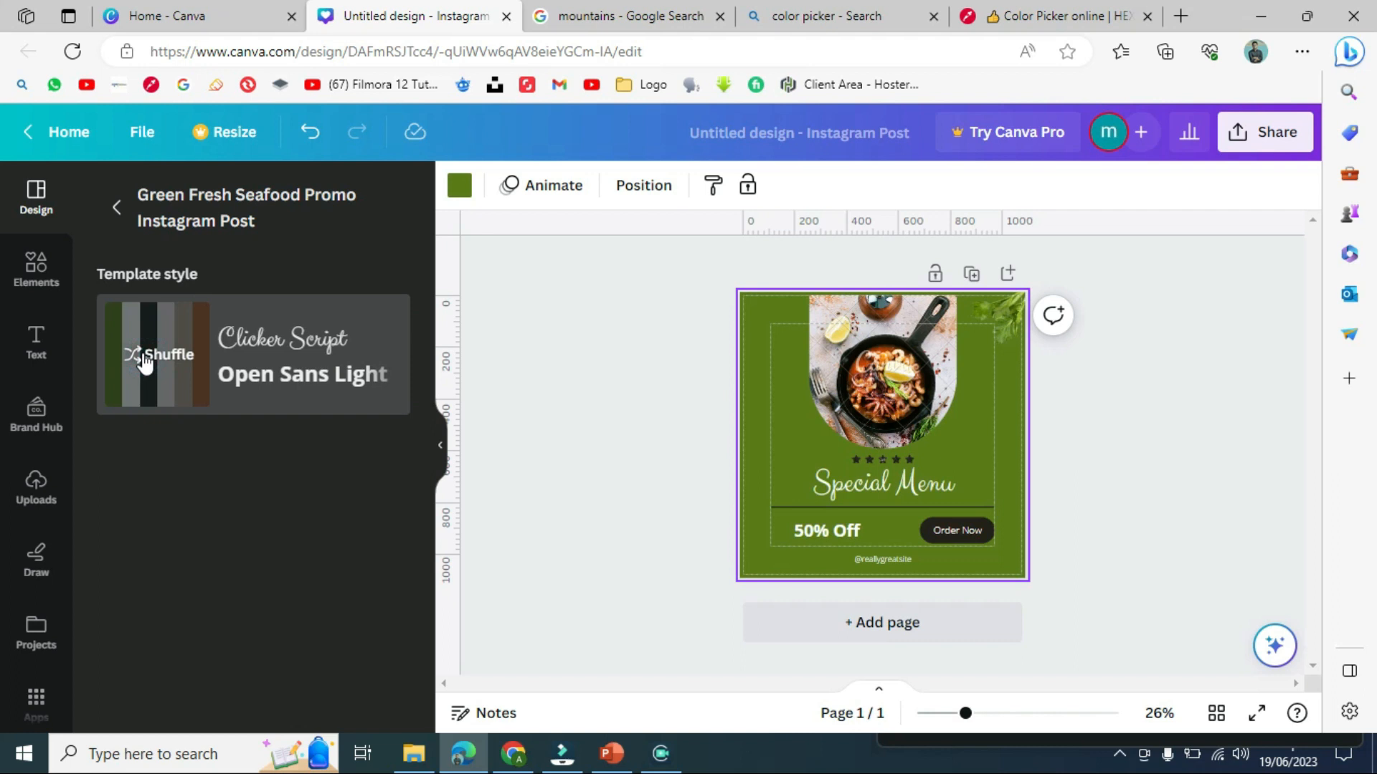
pyautogui.click(143, 359)
pyautogui.click(595, 391)
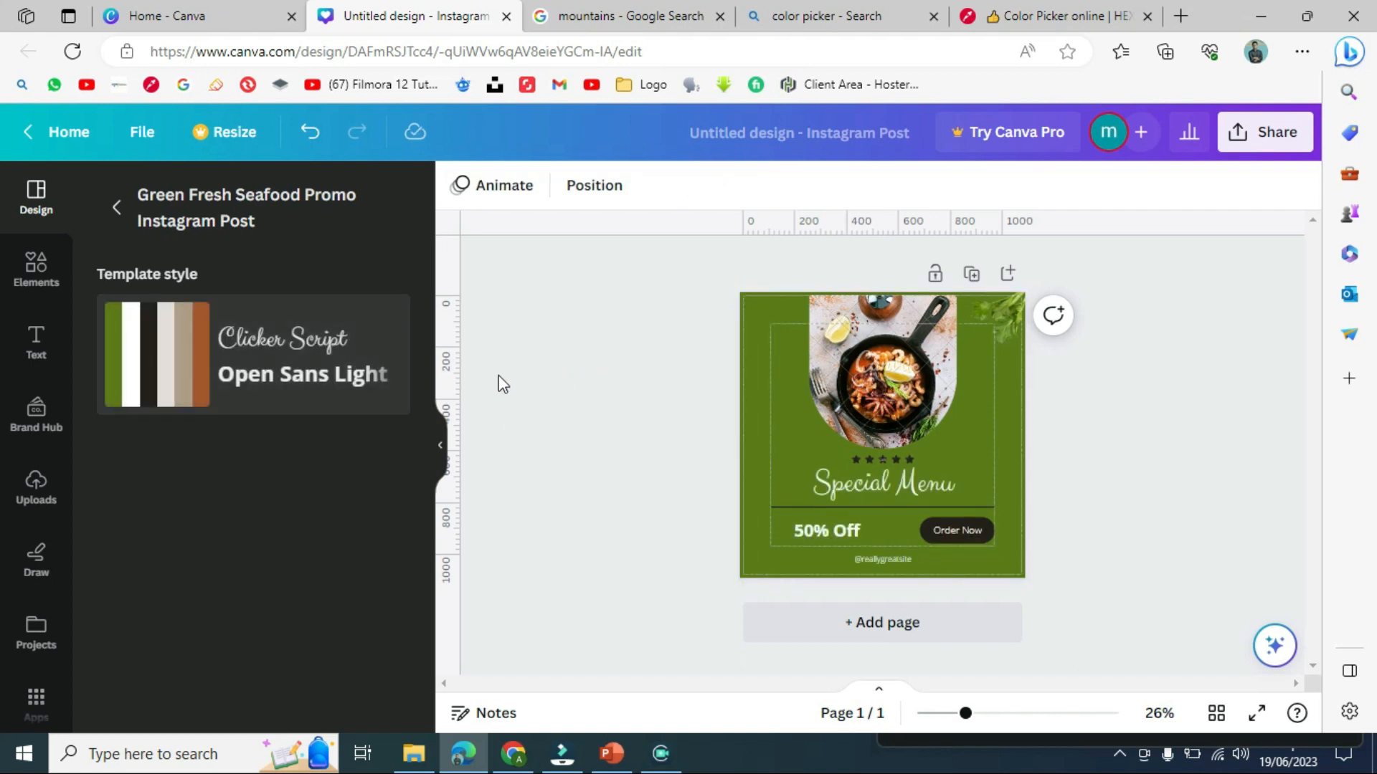
pyautogui.click(667, 449)
pyautogui.click(843, 406)
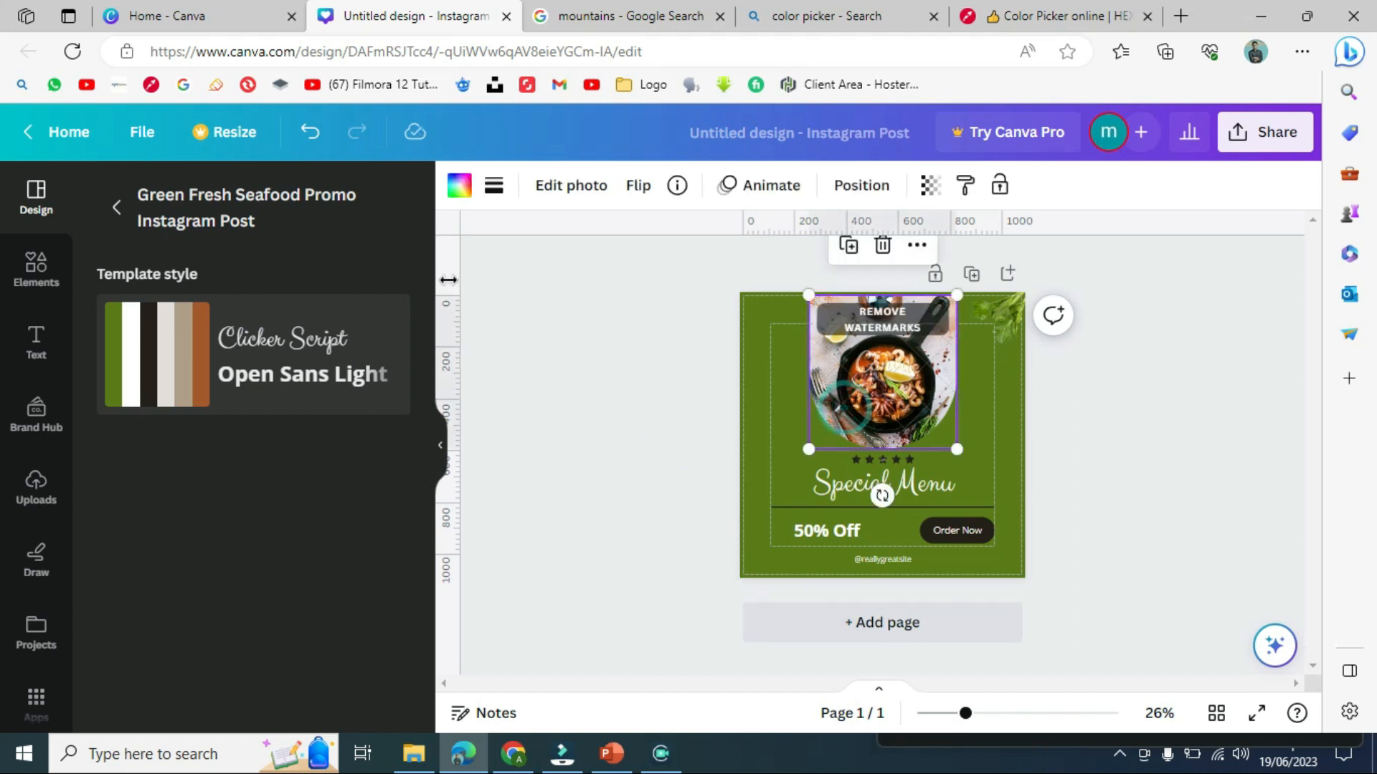
pyautogui.click(32, 210)
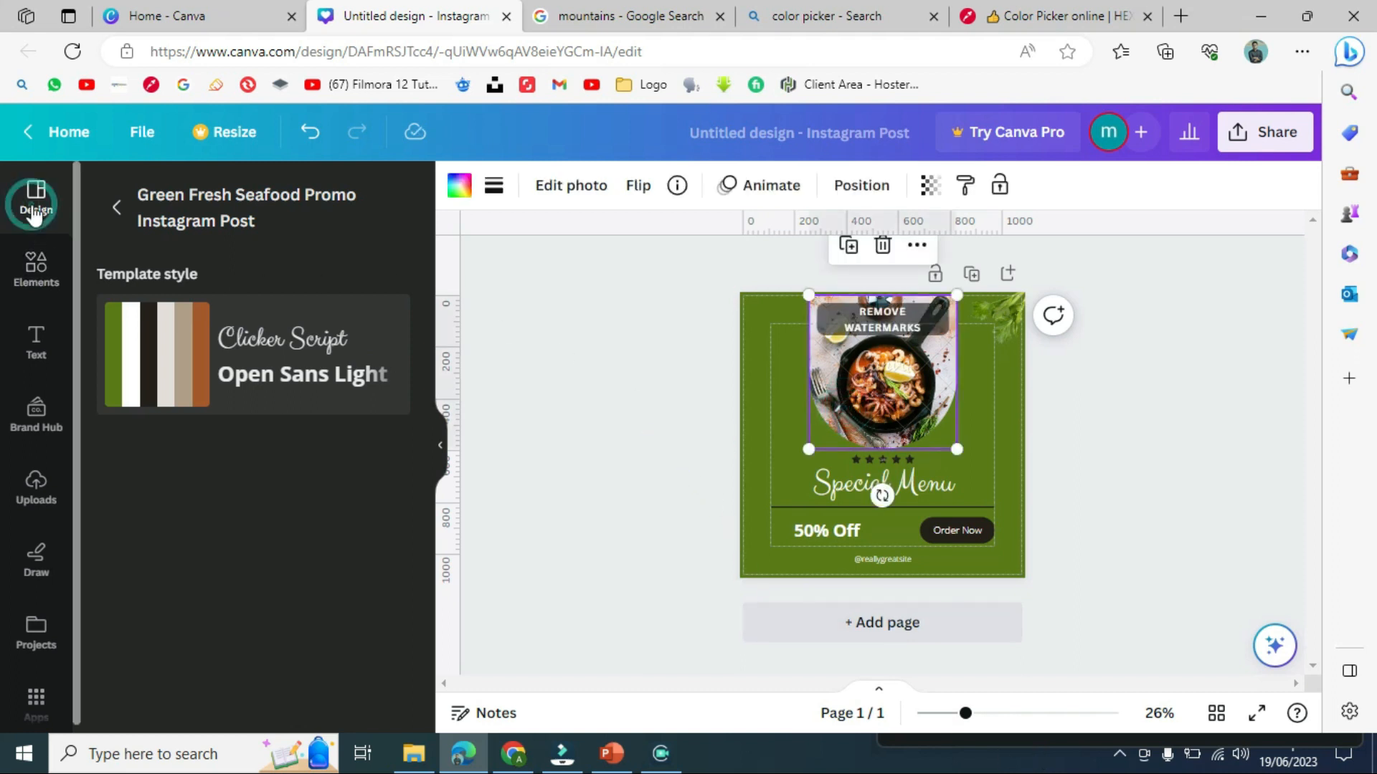
# - Return the side panel to the Instagram post templates list and check the screen recorder
pyautogui.click(116, 208)
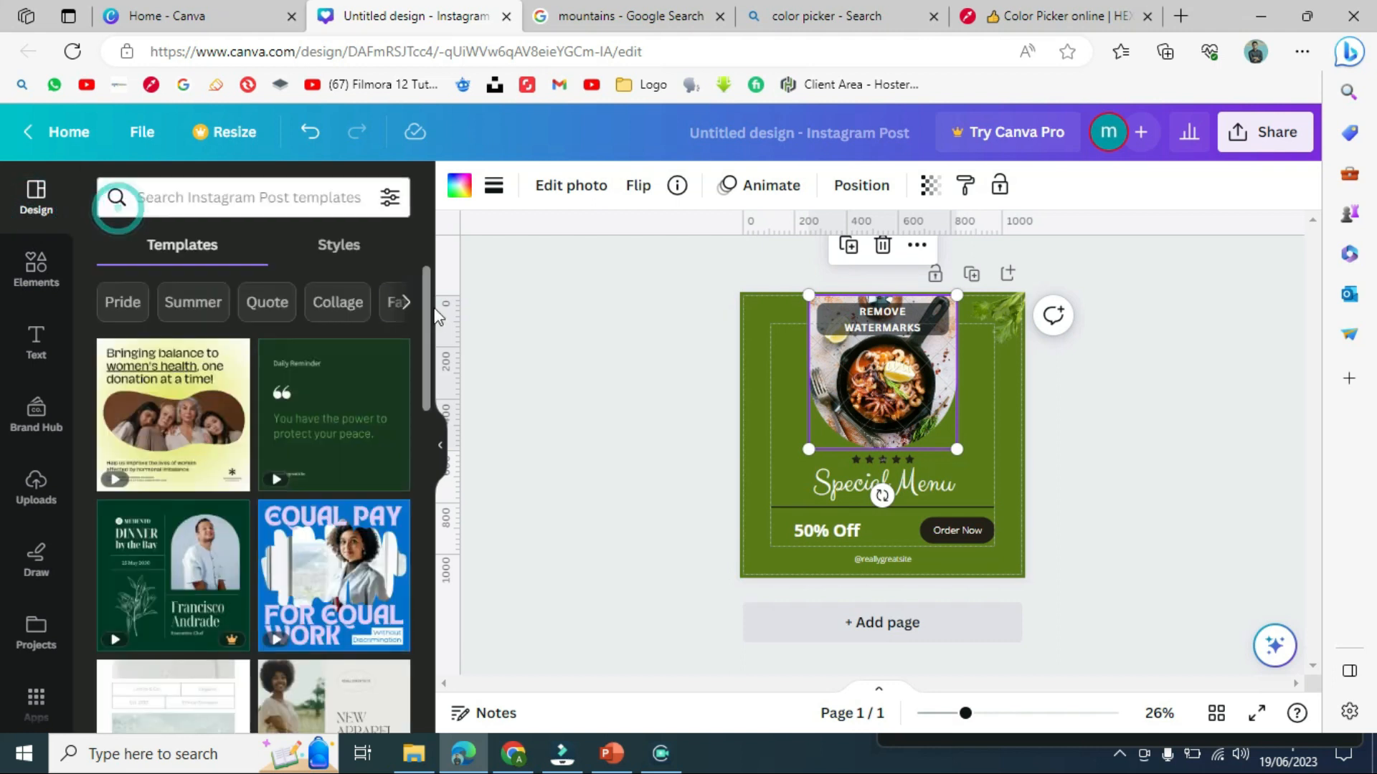
pyautogui.click(1118, 756)
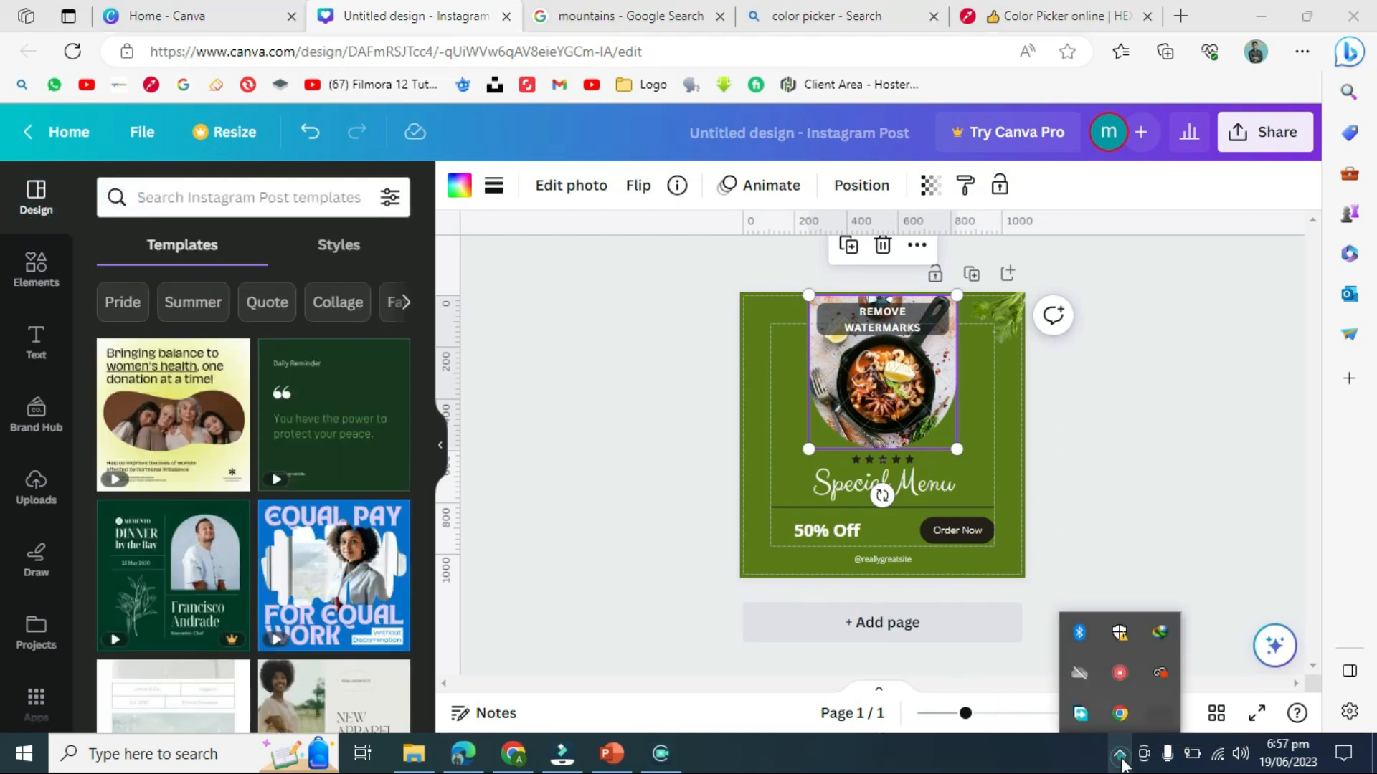
pyautogui.rightClick(1124, 679)
pyautogui.click(1169, 698)
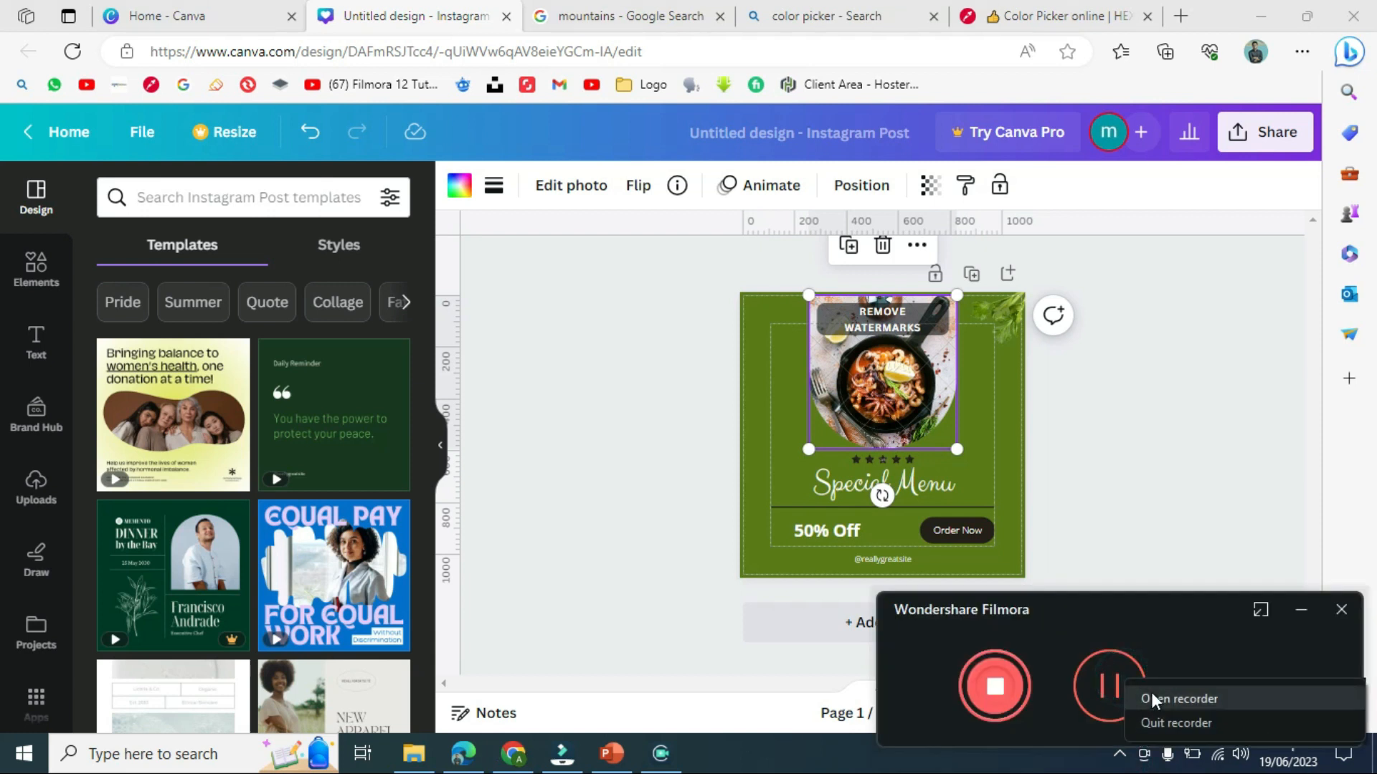
pyautogui.click(613, 532)
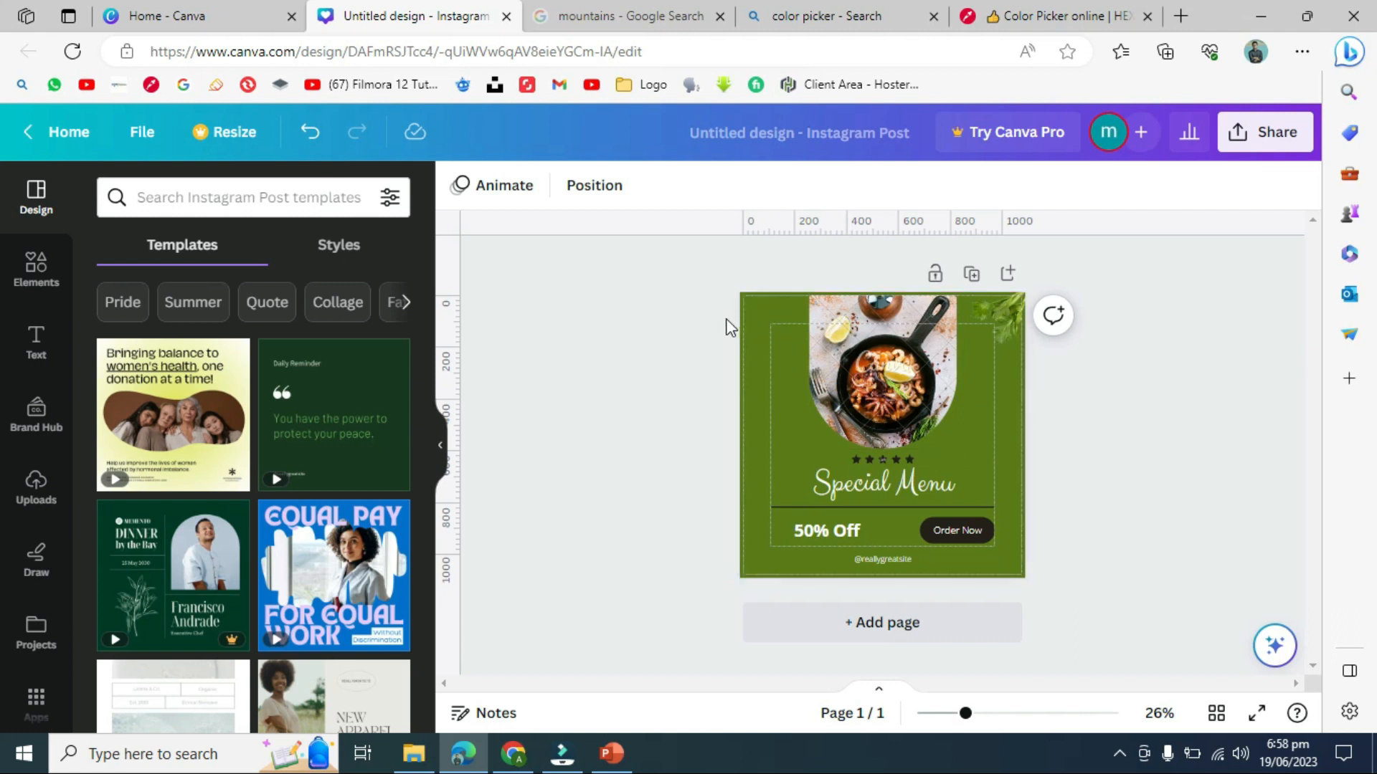
pyautogui.click(561, 346)
pyautogui.click(664, 328)
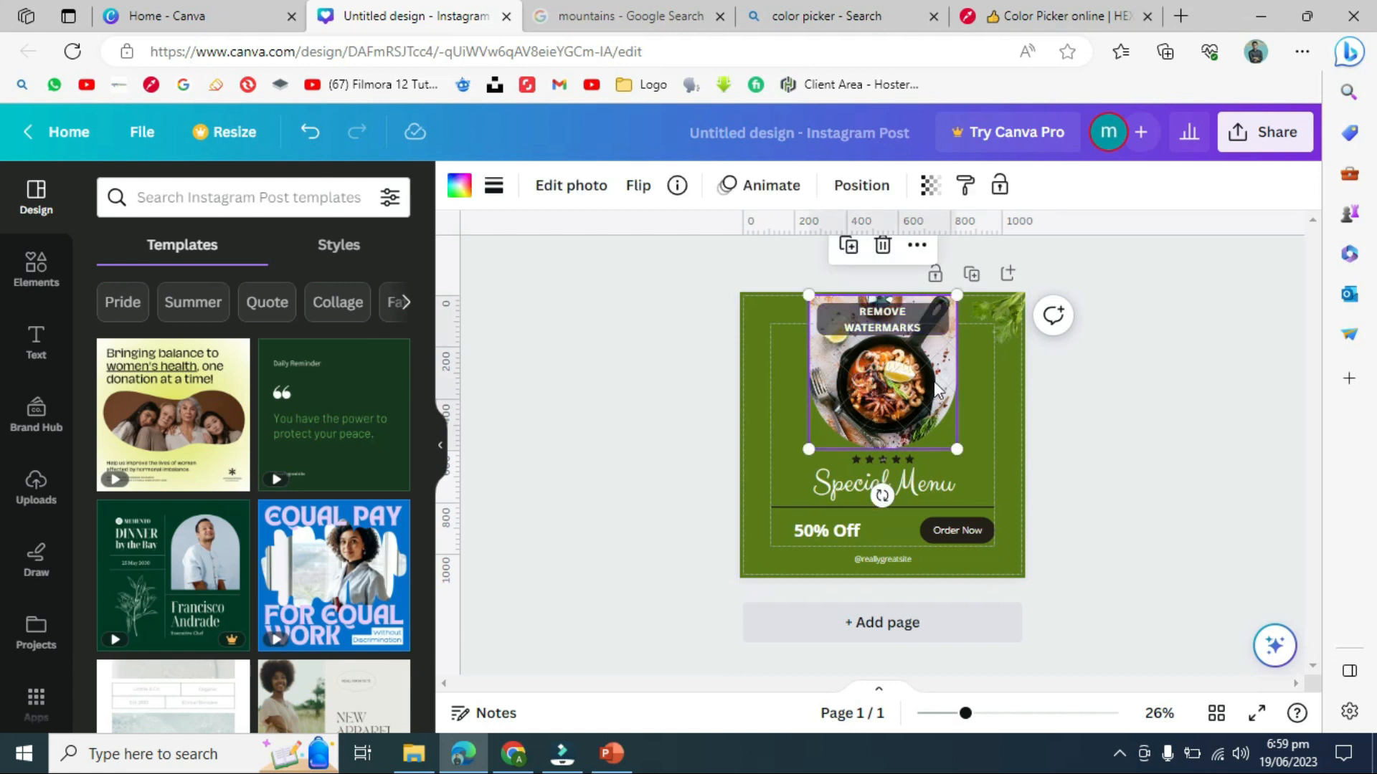
# - Replace the Special Menu heading text with 'fish Menu'
pyautogui.click(1123, 389)
pyautogui.click(915, 488)
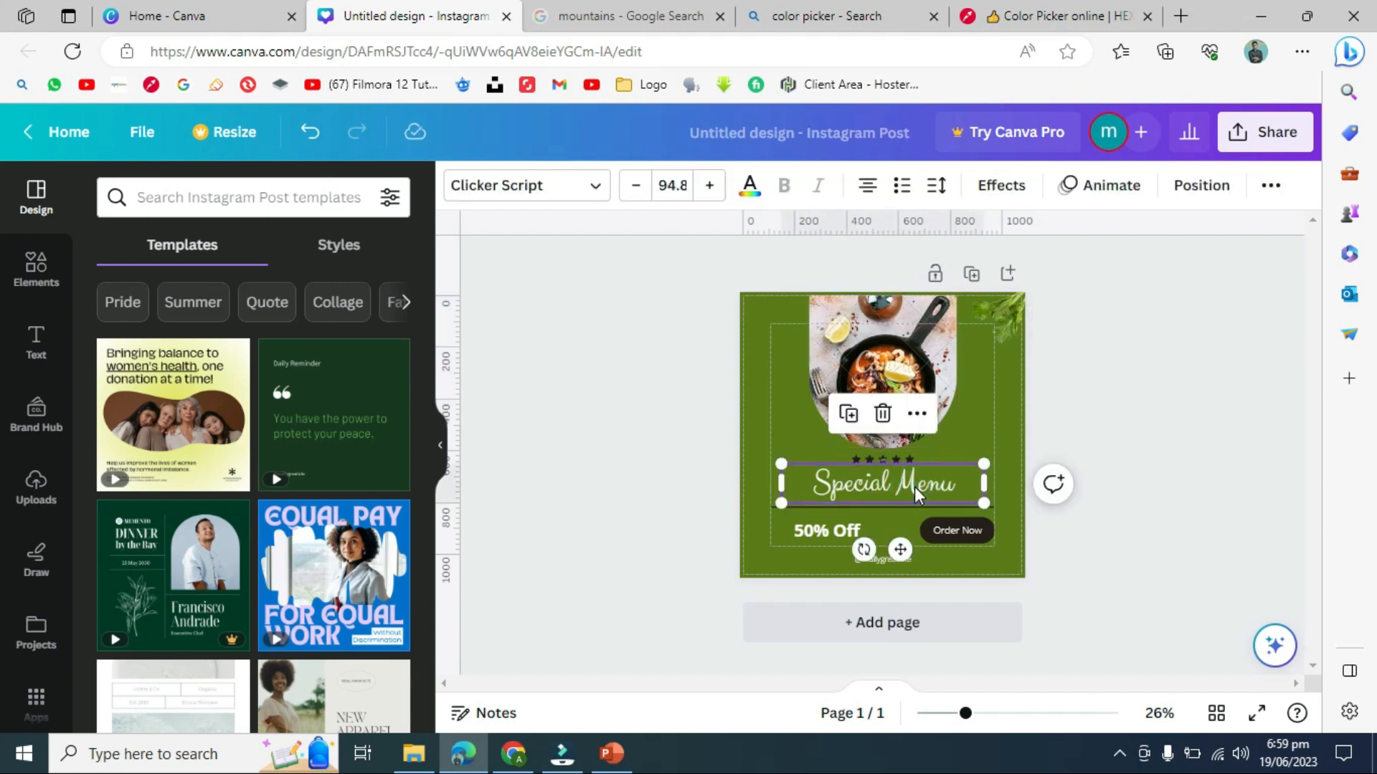
pyautogui.doubleClick(909, 484)
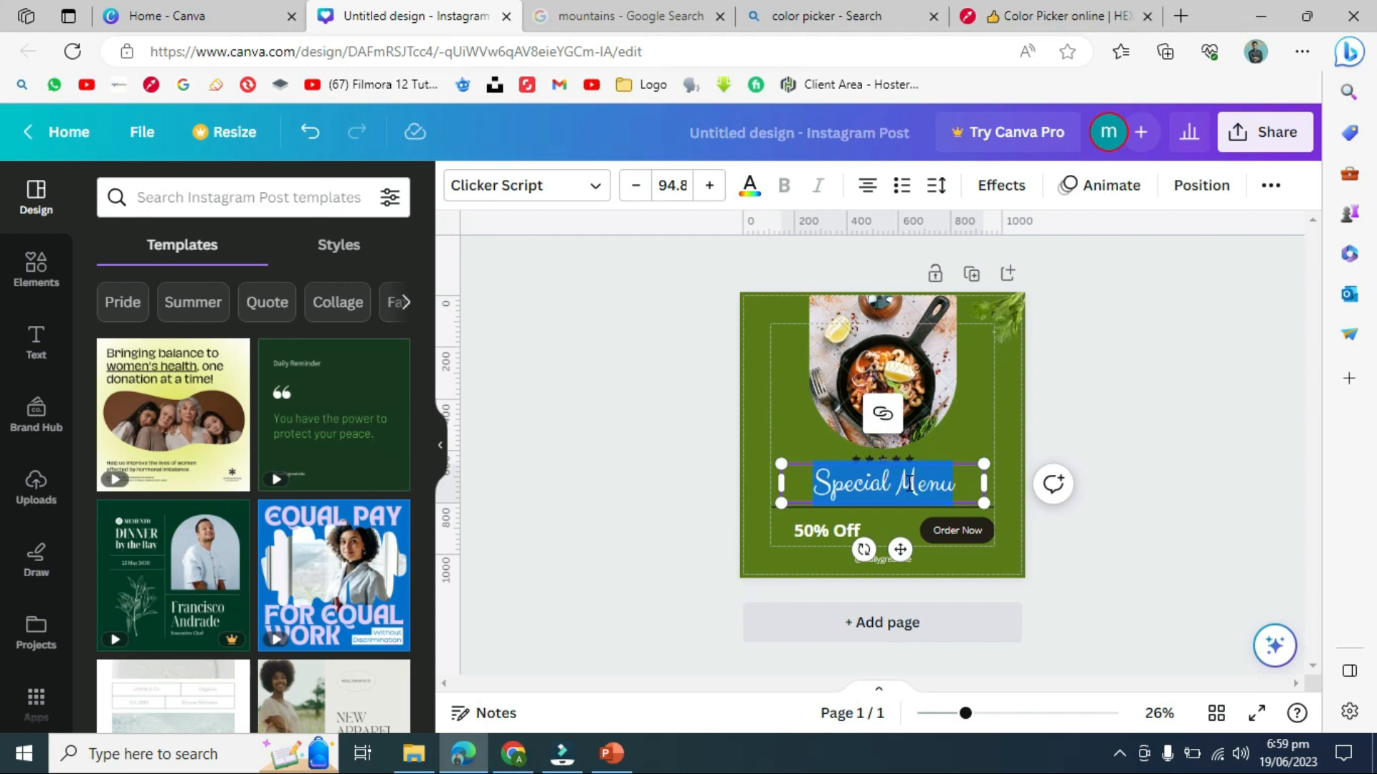
pyautogui.write('fish Menu')
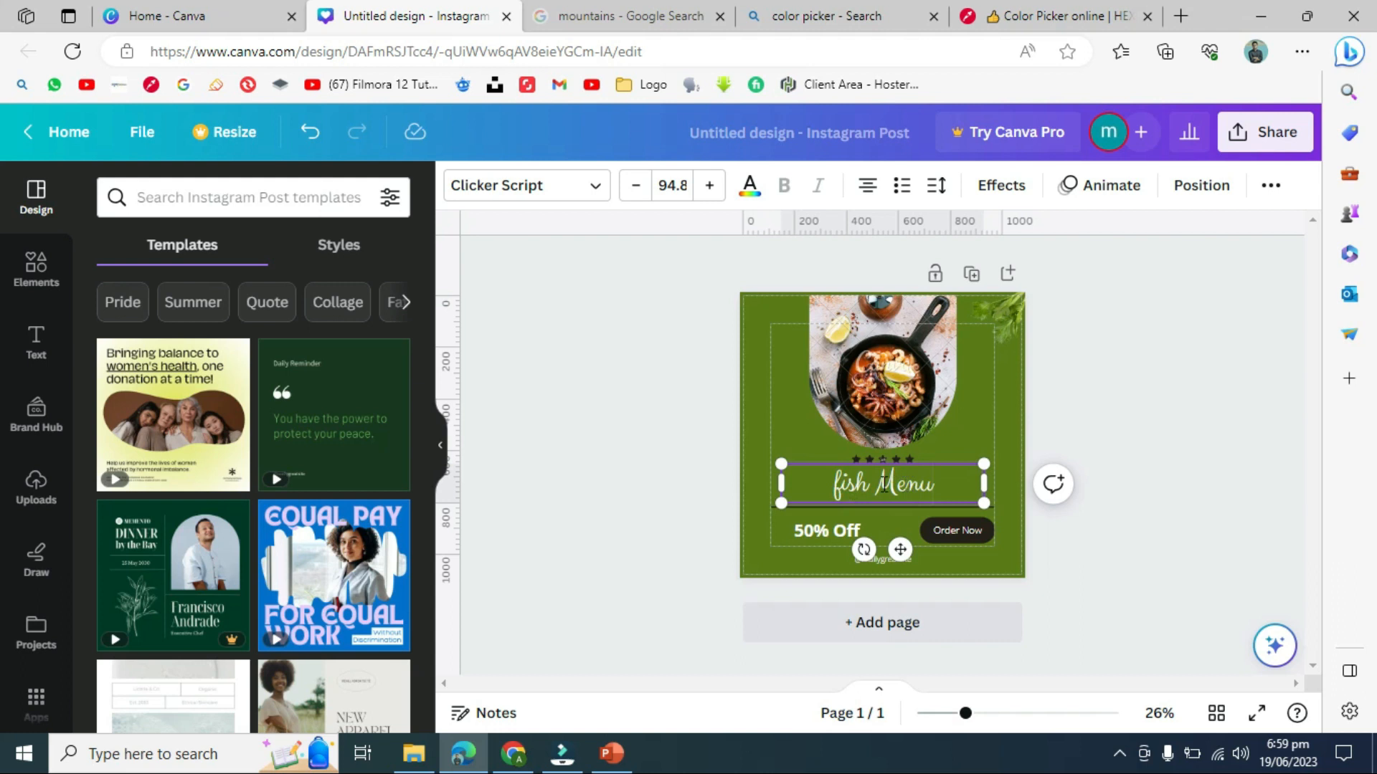
pyautogui.click(724, 409)
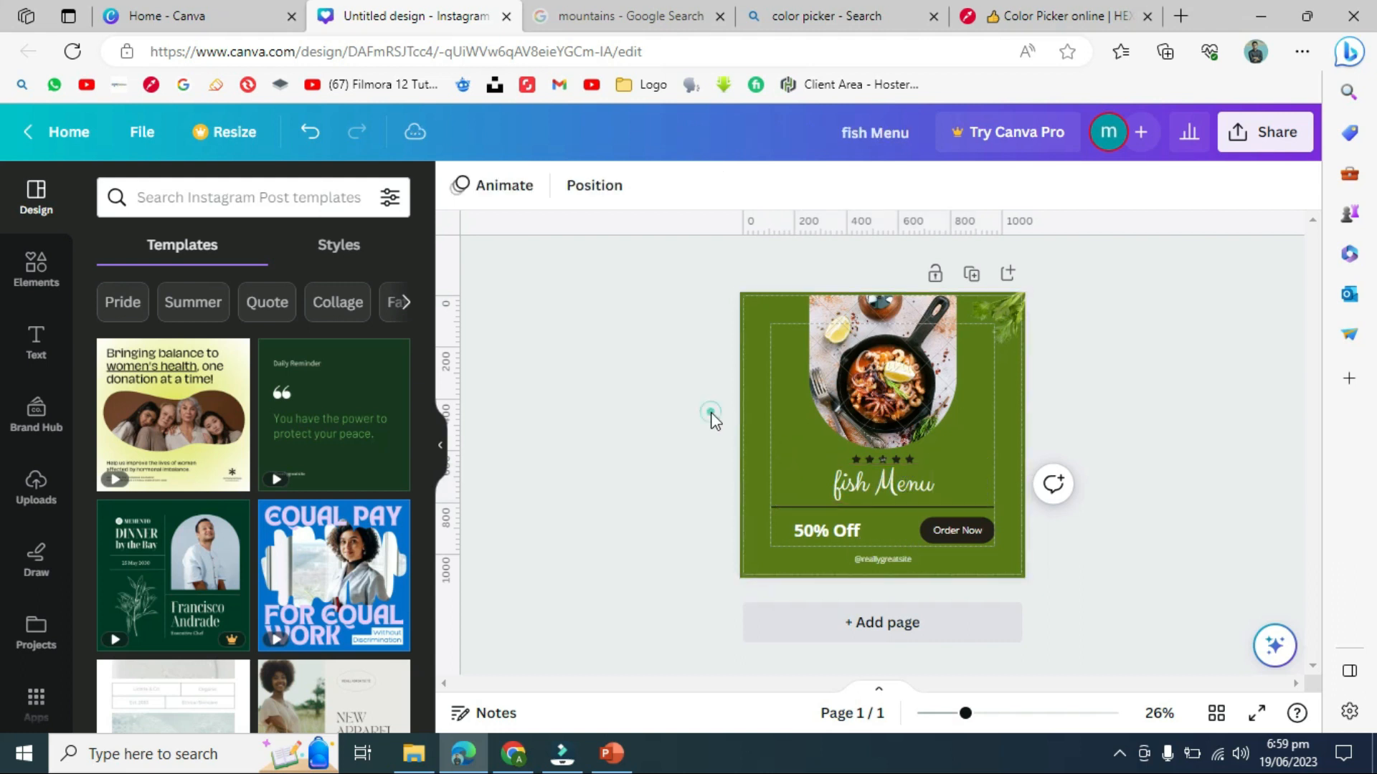
pyautogui.click(873, 486)
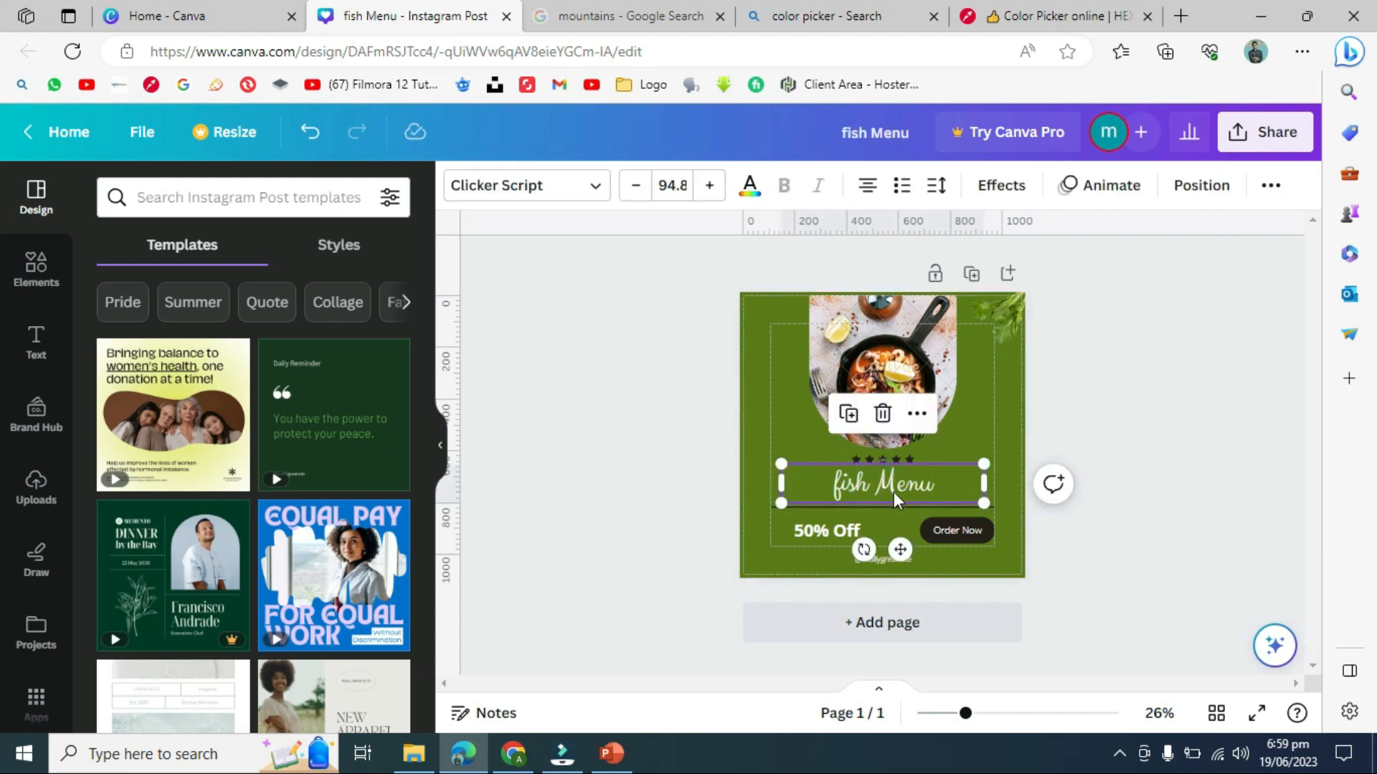
pyautogui.click(1123, 430)
pyautogui.click(878, 374)
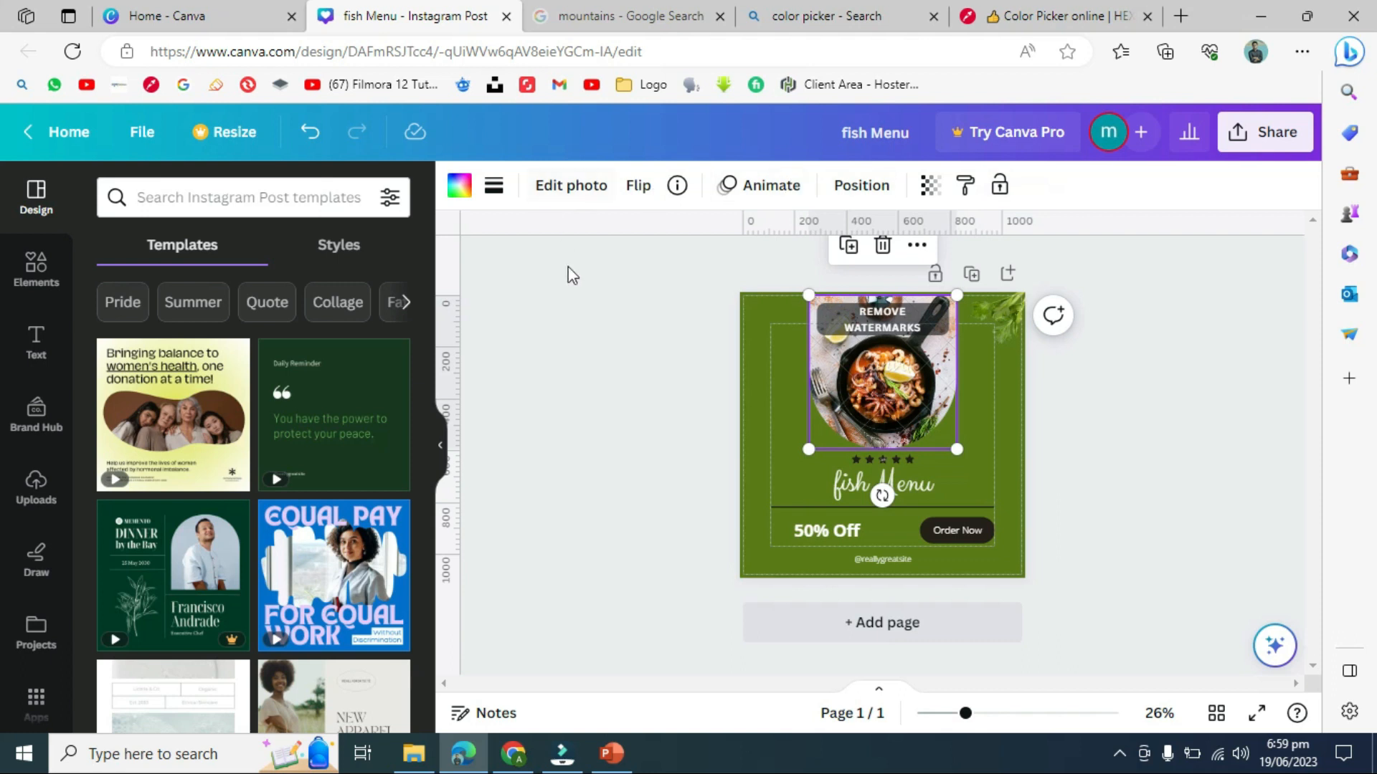
# - Give the skillet photo a dashed border at weight 2, leaving corner rounding at 0
pyautogui.click(459, 191)
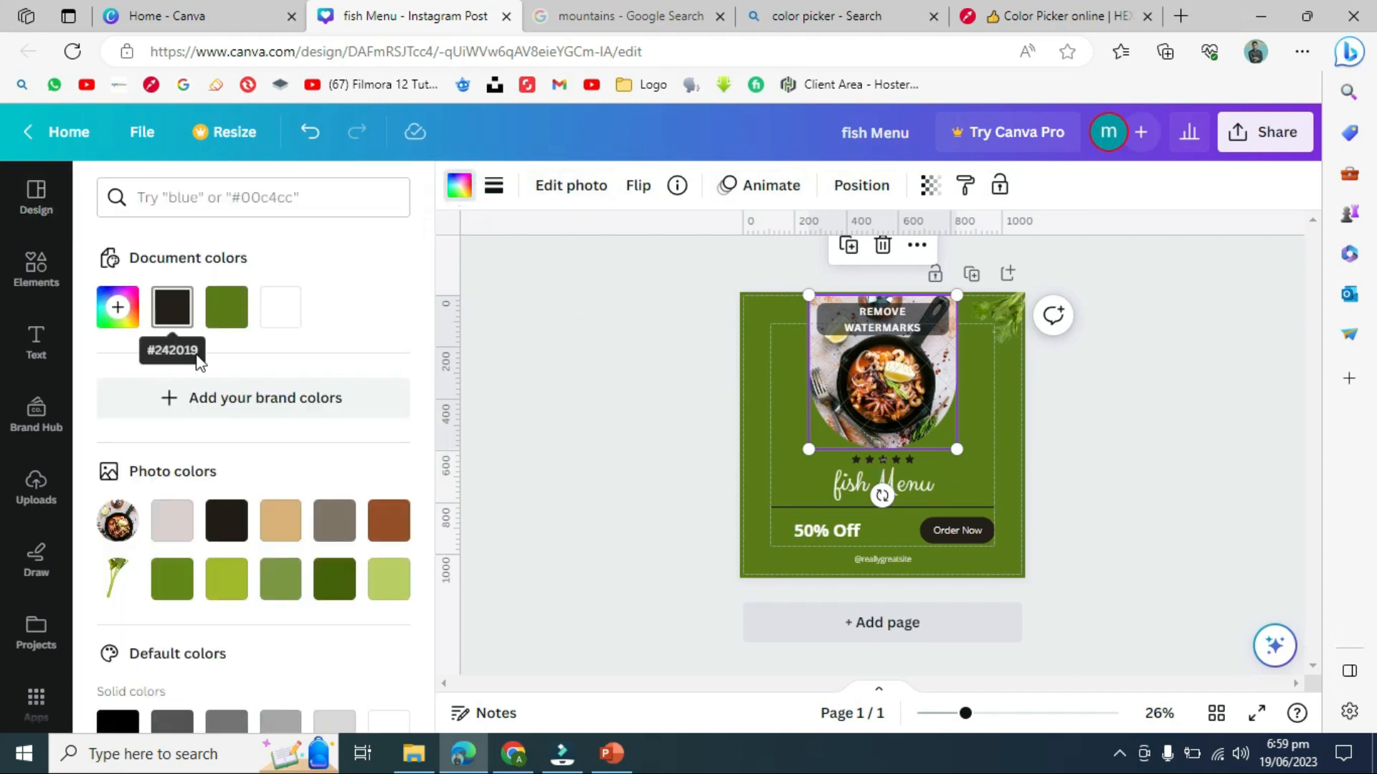
pyautogui.click(598, 363)
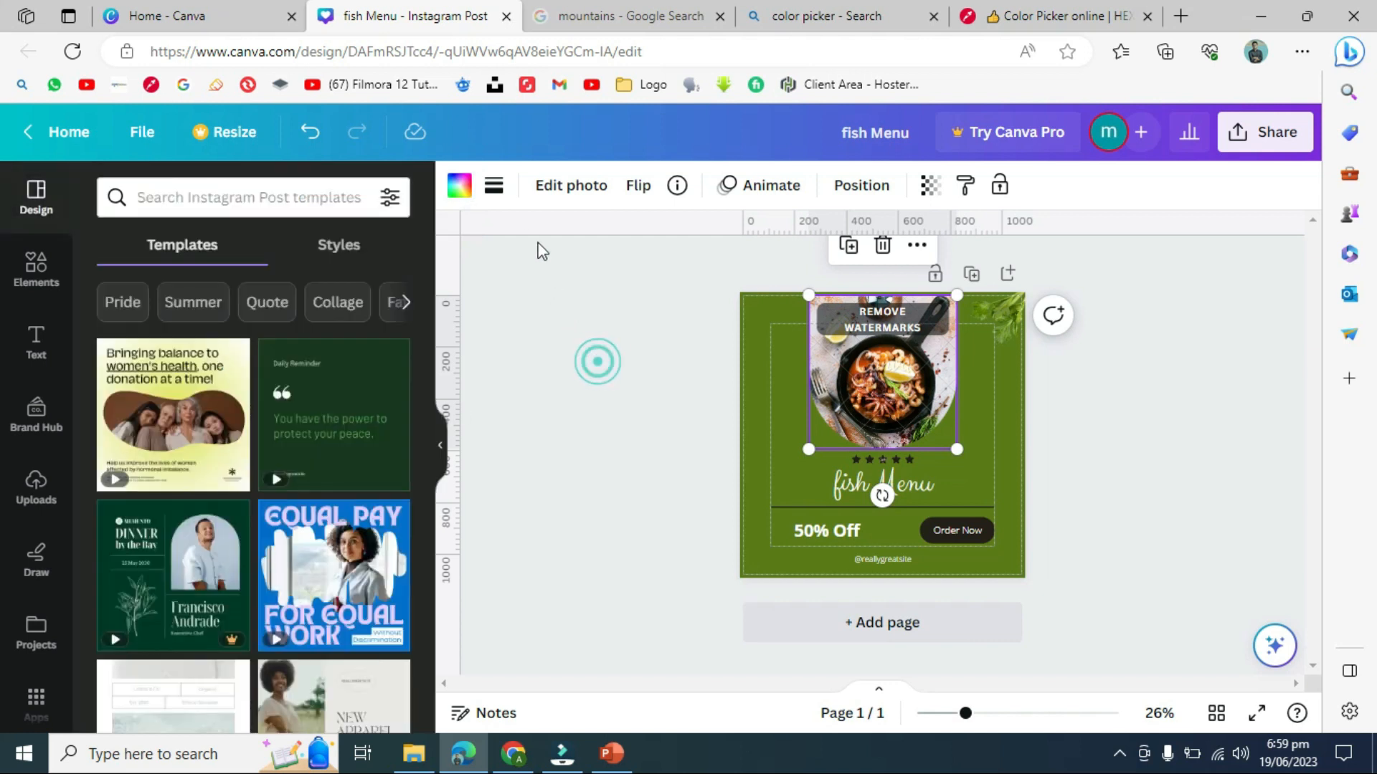
pyautogui.click(502, 190)
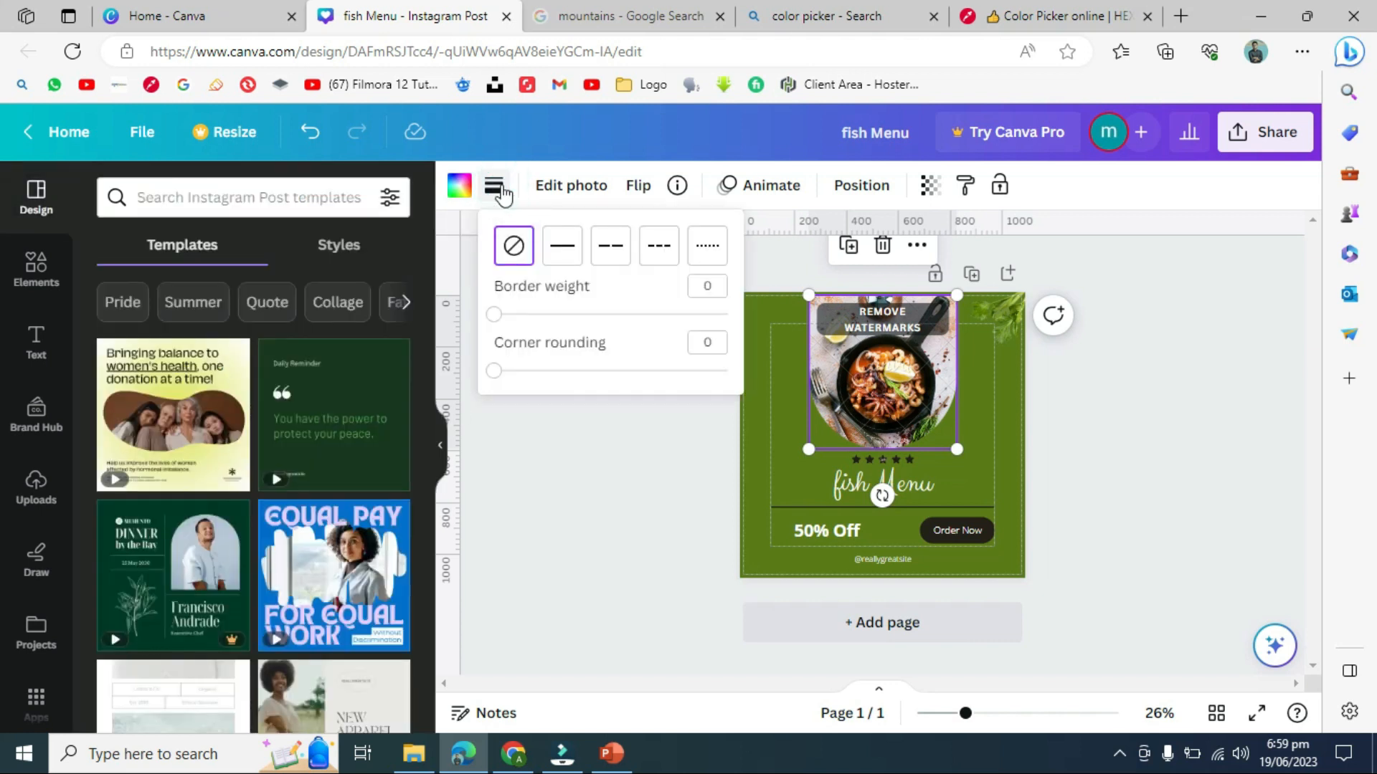
pyautogui.click(562, 246)
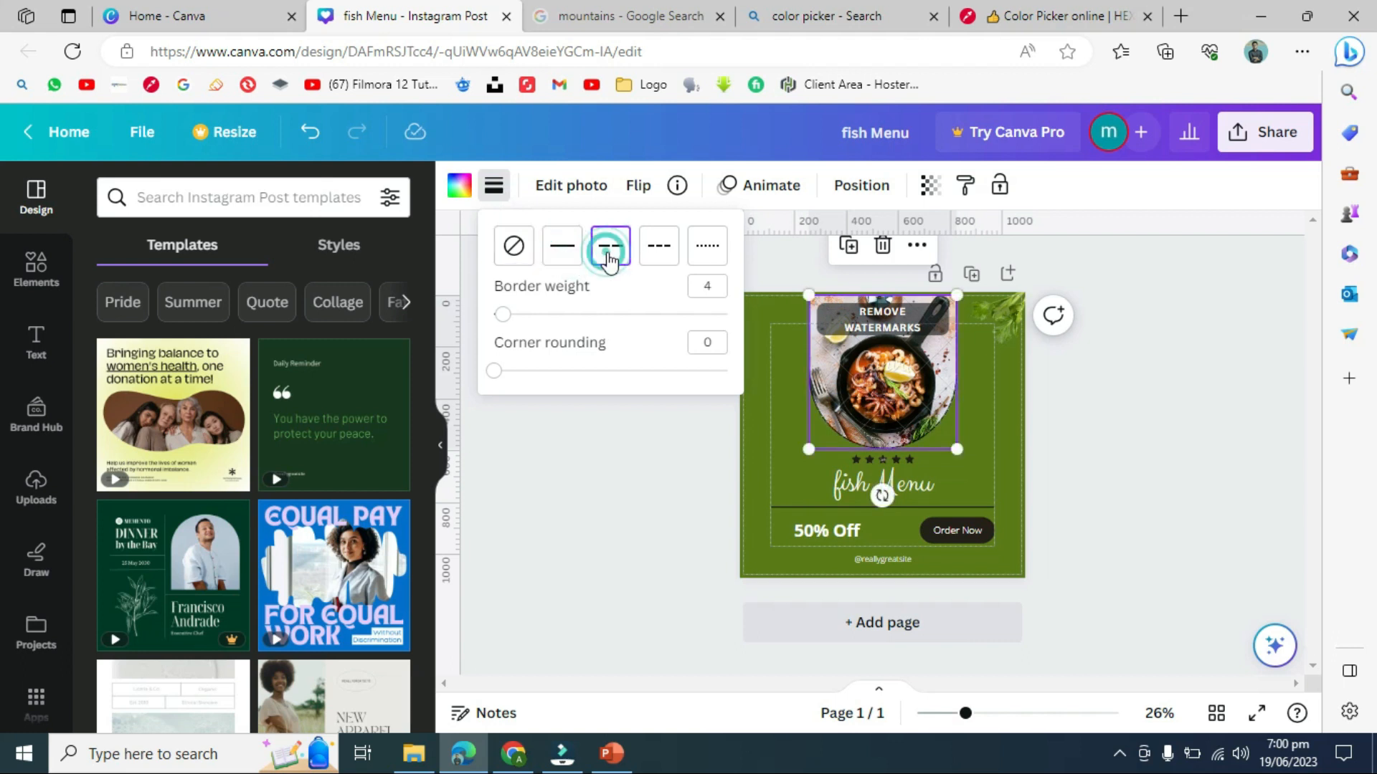
pyautogui.click(660, 253)
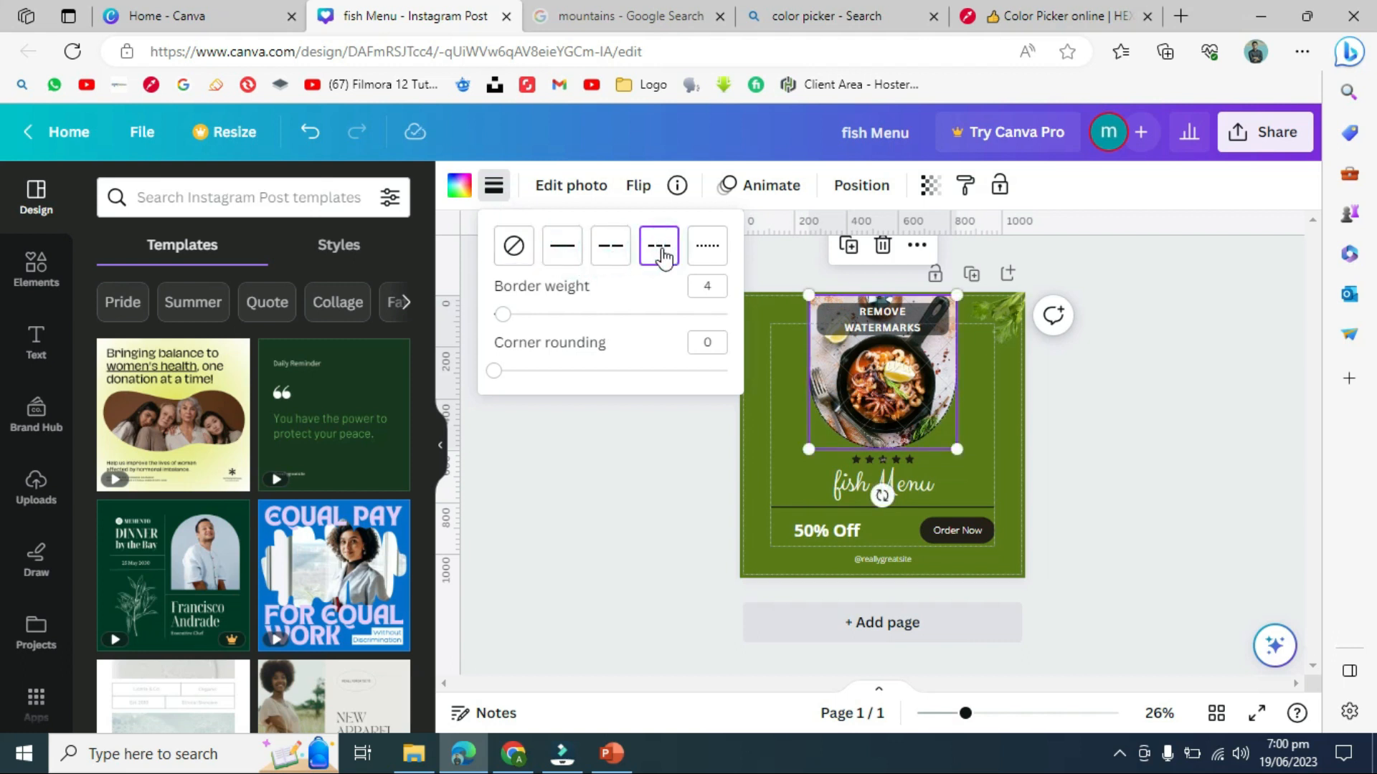
pyautogui.click(710, 248)
pyautogui.click(660, 251)
pyautogui.moveTo(502, 314)
pyautogui.mouseDown()
pyautogui.moveTo(530, 315)
pyautogui.moveTo(495, 314)
pyautogui.mouseUp()
pyautogui.moveTo(498, 375)
pyautogui.mouseDown()
pyautogui.moveTo(583, 374)
pyautogui.moveTo(492, 373)
pyautogui.mouseUp()
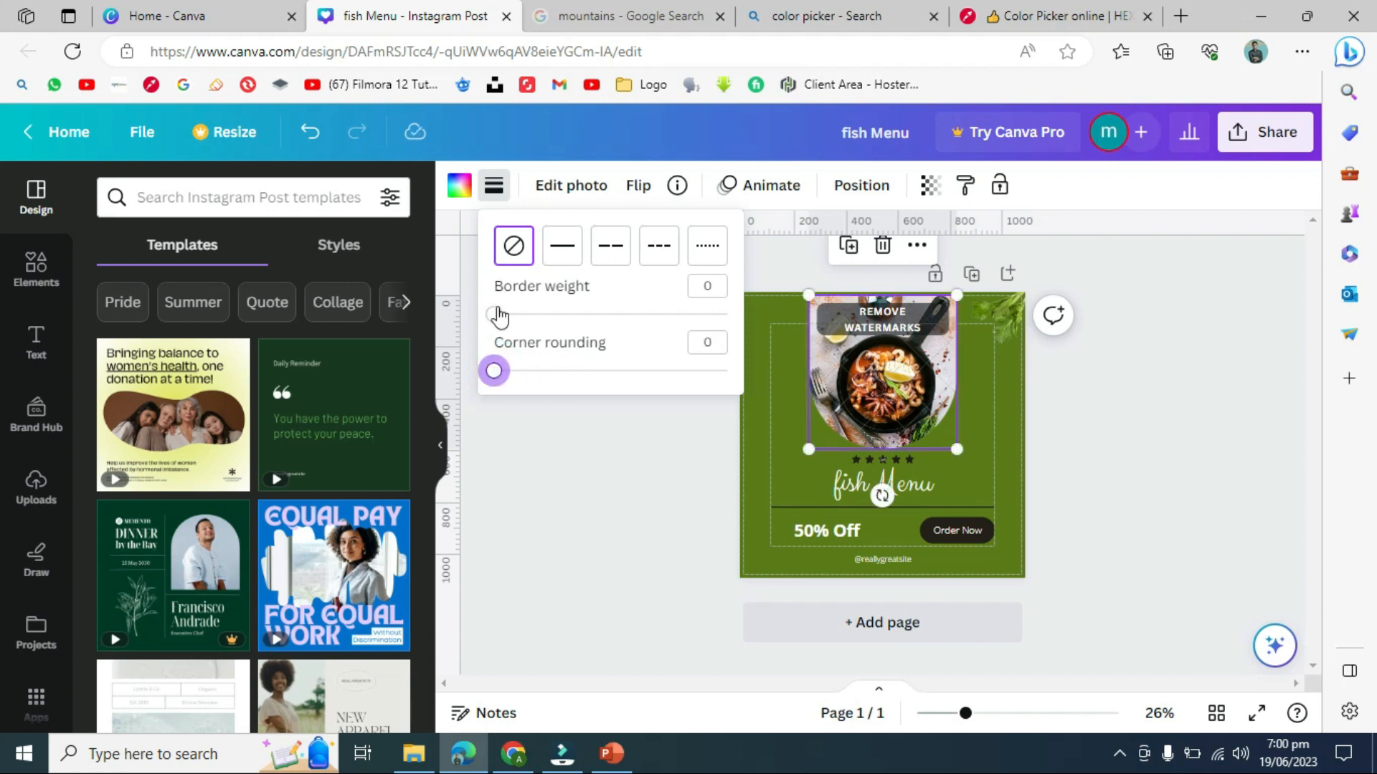
pyautogui.moveTo(507, 323)
pyautogui.mouseDown()
pyautogui.moveTo(595, 316)
pyautogui.moveTo(505, 325)
pyautogui.moveTo(516, 316)
pyautogui.mouseUp()
pyautogui.click(524, 466)
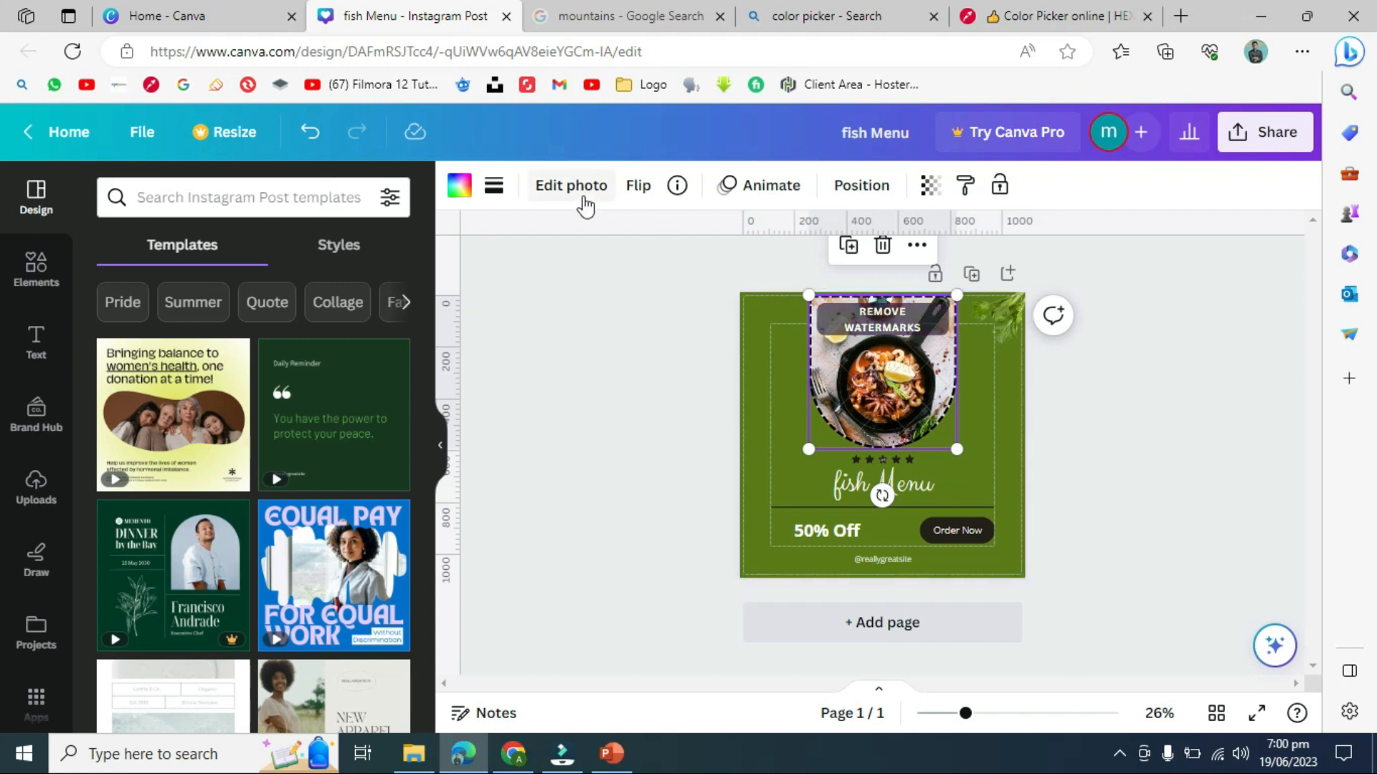
# - Try Remove watermarks on the photo, then dismiss the premium purchase offer
pyautogui.click(576, 190)
pyautogui.click(882, 320)
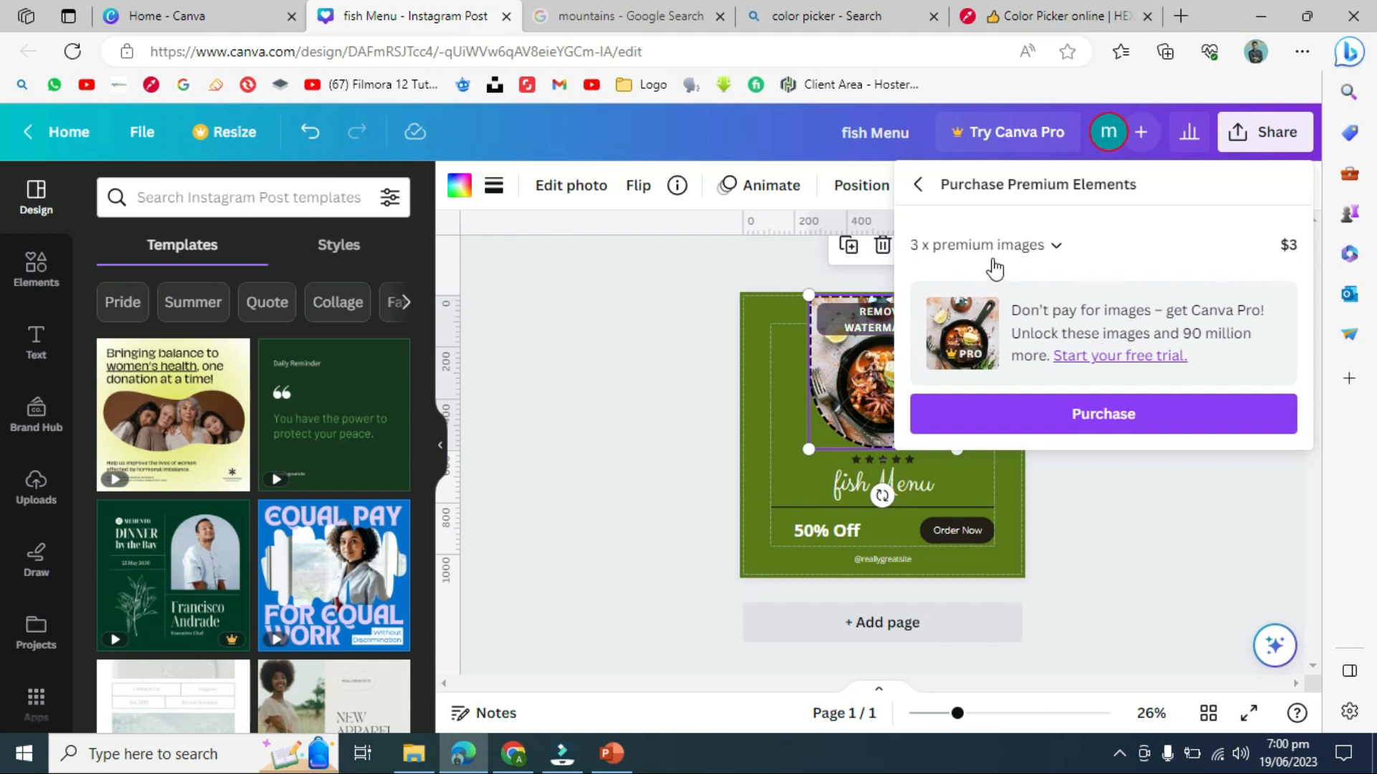
pyautogui.click(670, 292)
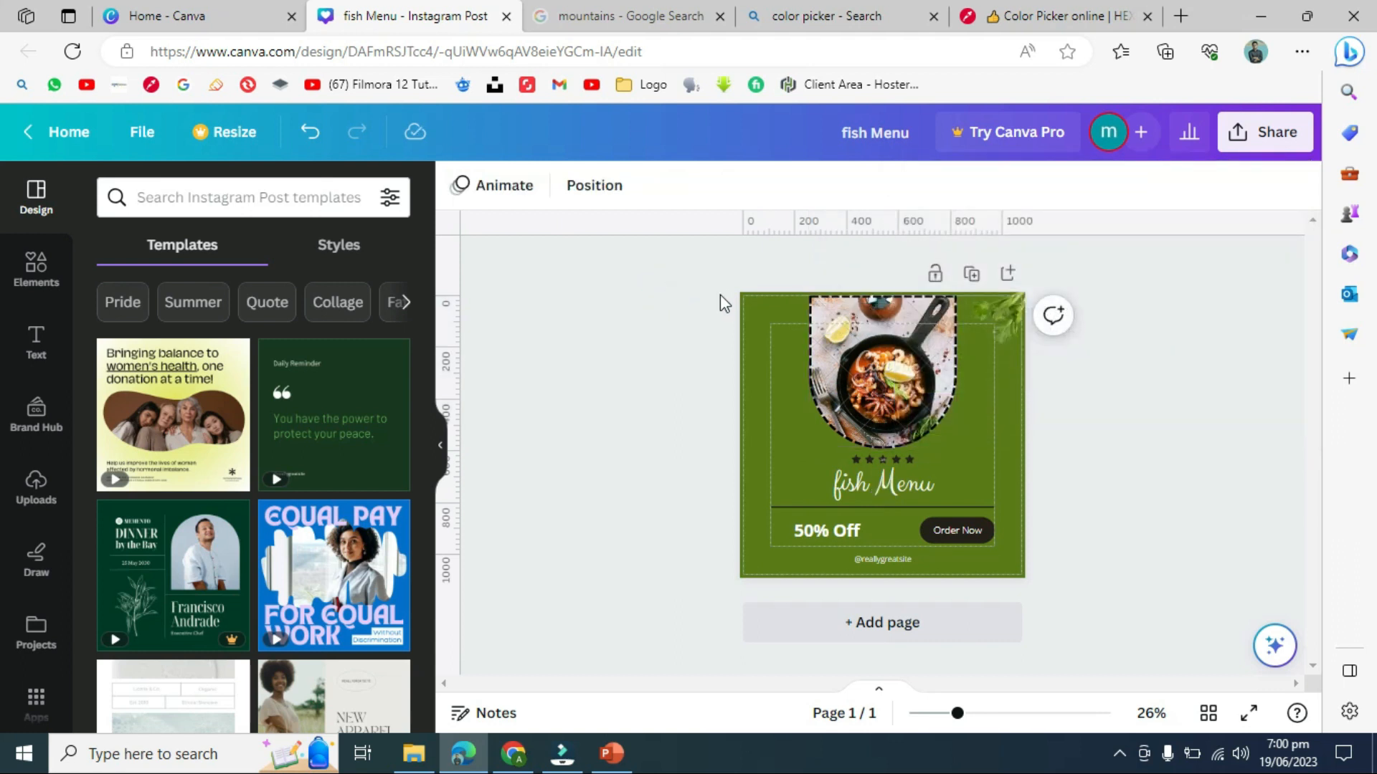
# - Enter the photo's crop mode and finish without changing the crop, then show Elements
pyautogui.click(900, 360)
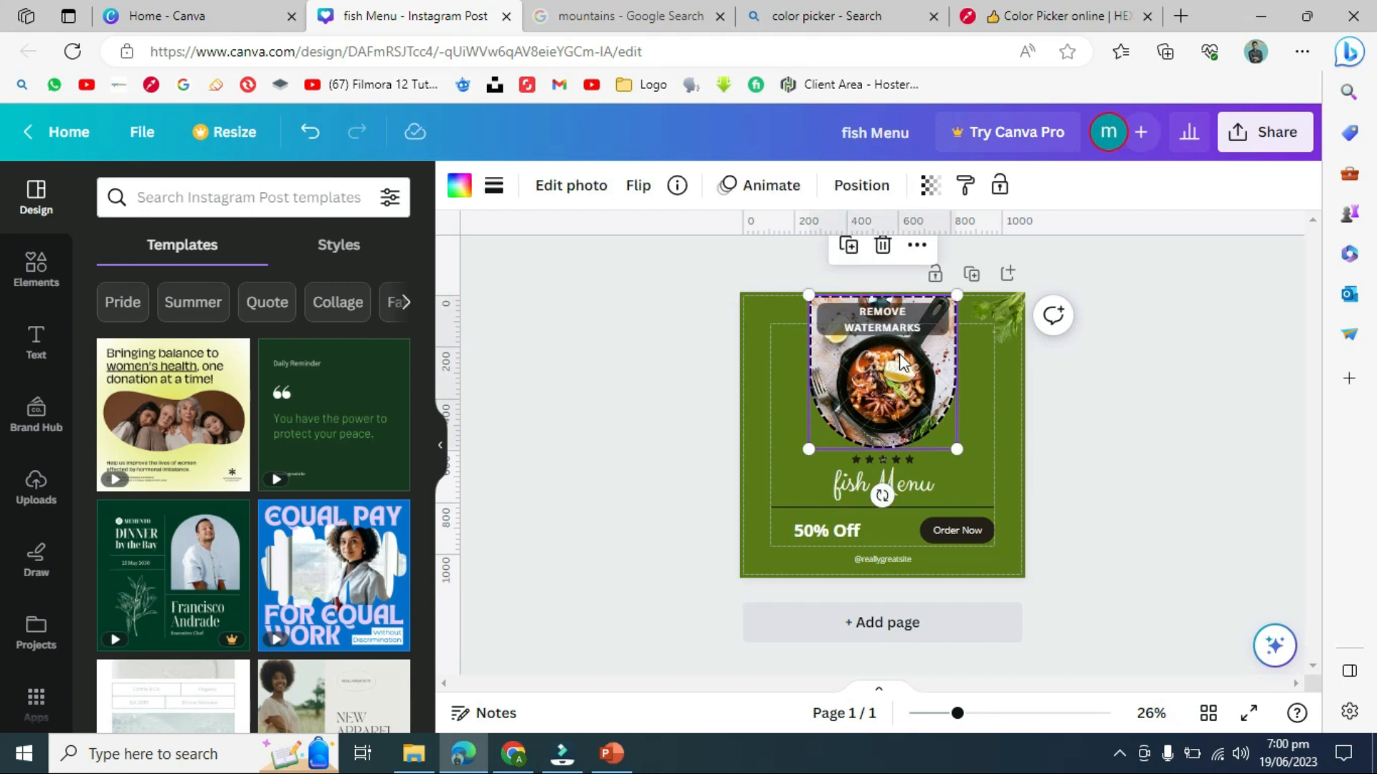
pyautogui.doubleClick(900, 358)
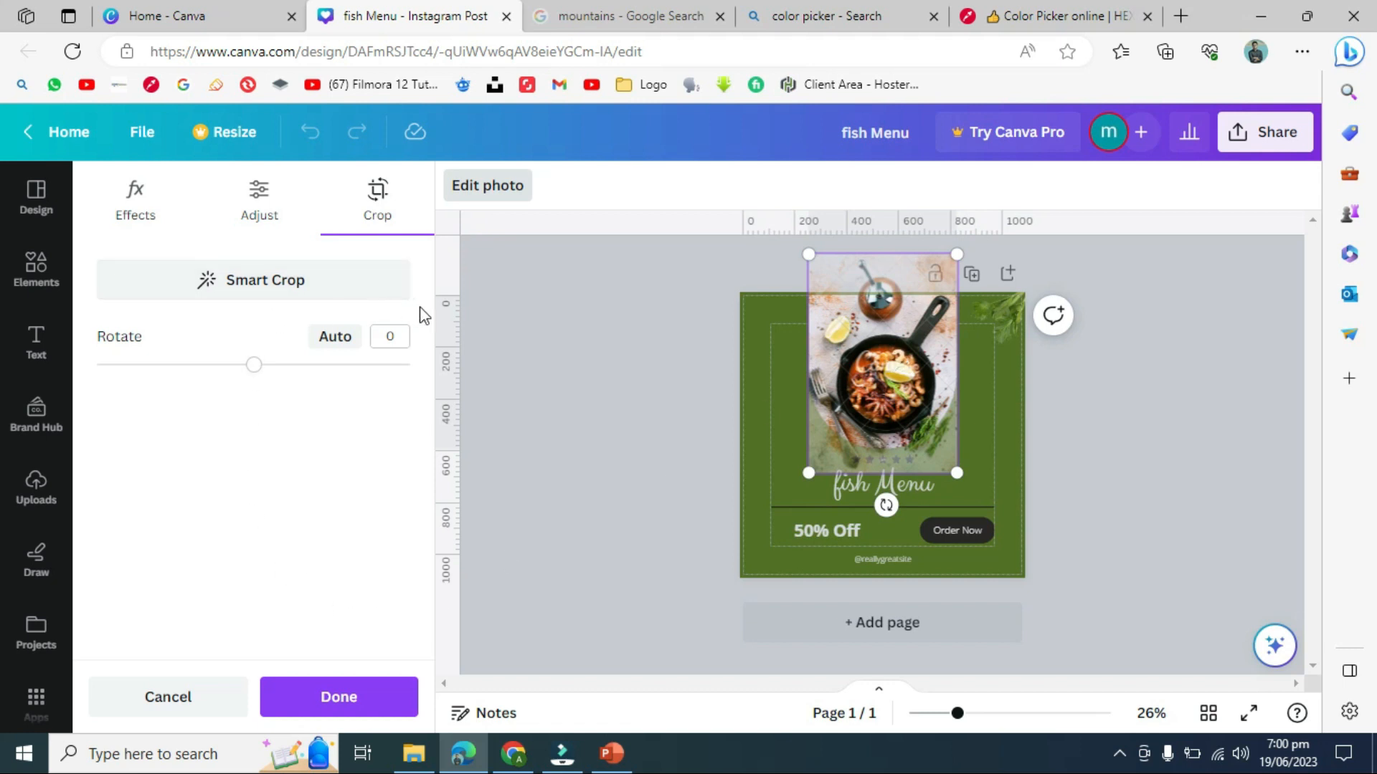
pyautogui.click(542, 335)
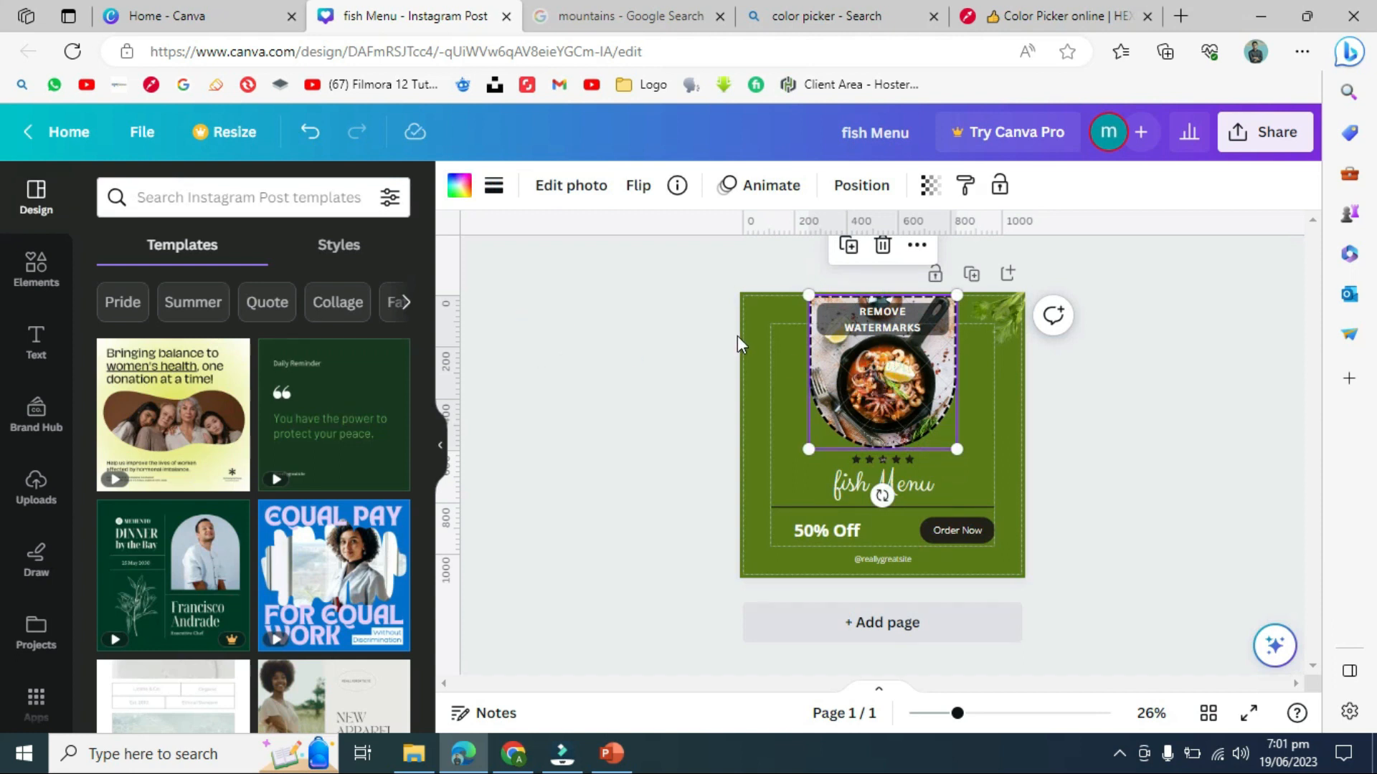
pyautogui.click(36, 269)
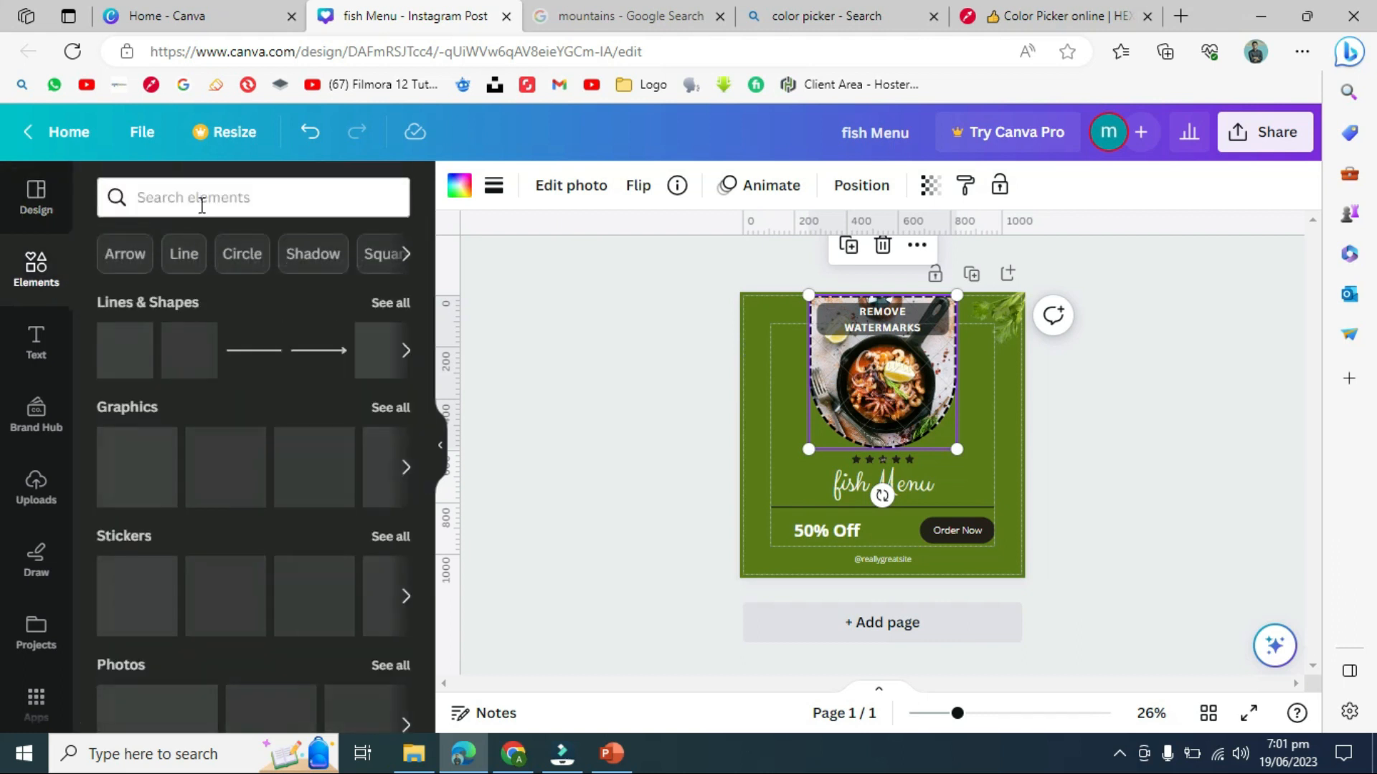
# - Search elements for 'fish menu' and drag the first fried fish photo into the arched frame
pyautogui.click(201, 203)
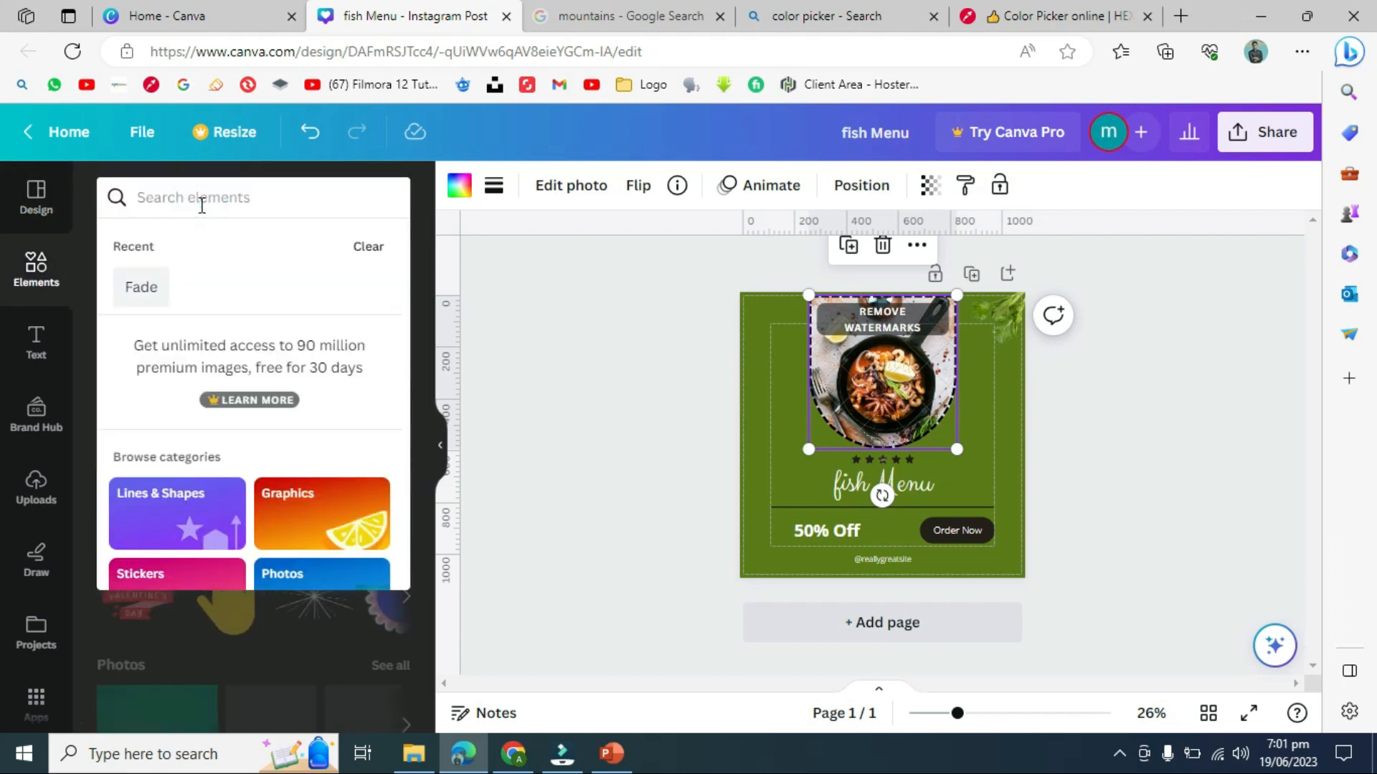
pyautogui.write('fish me')
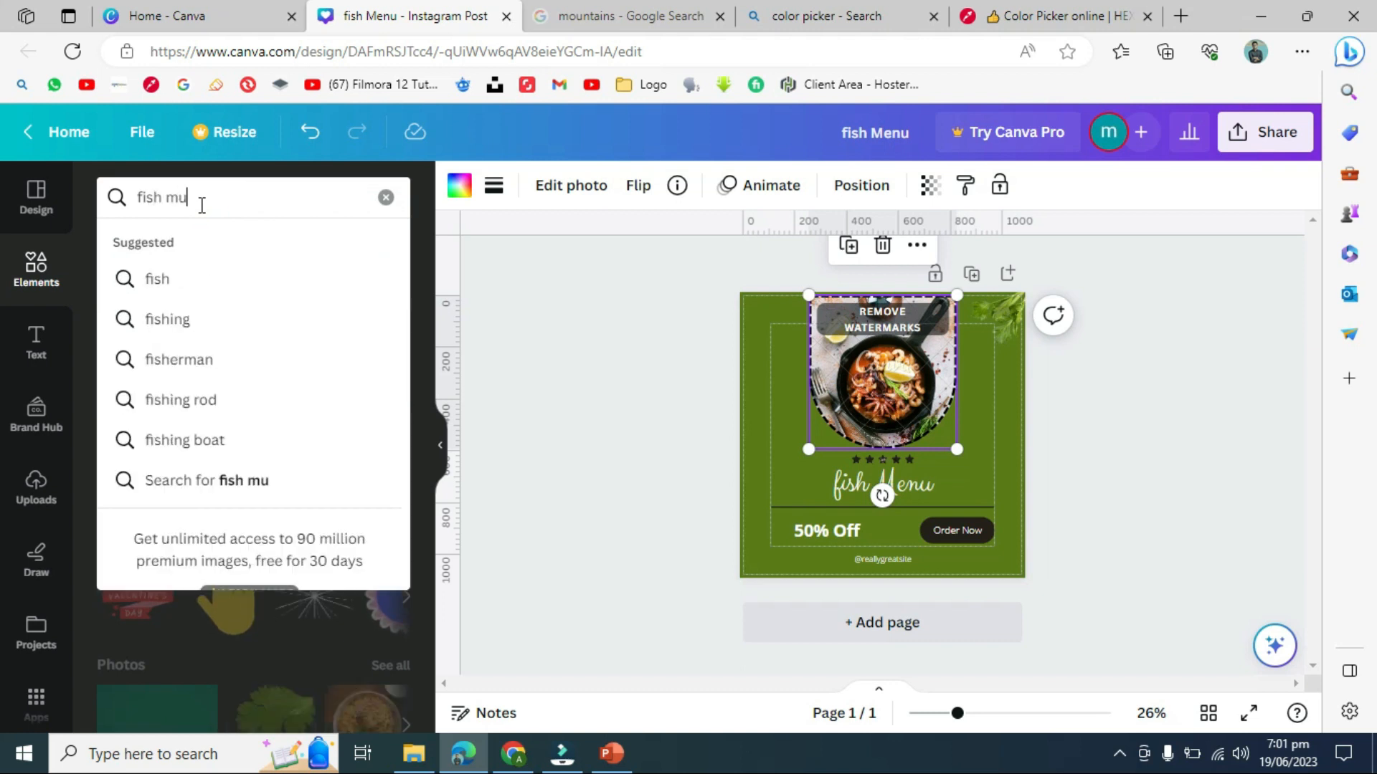
pyautogui.write('nu')
pyautogui.press('Return')
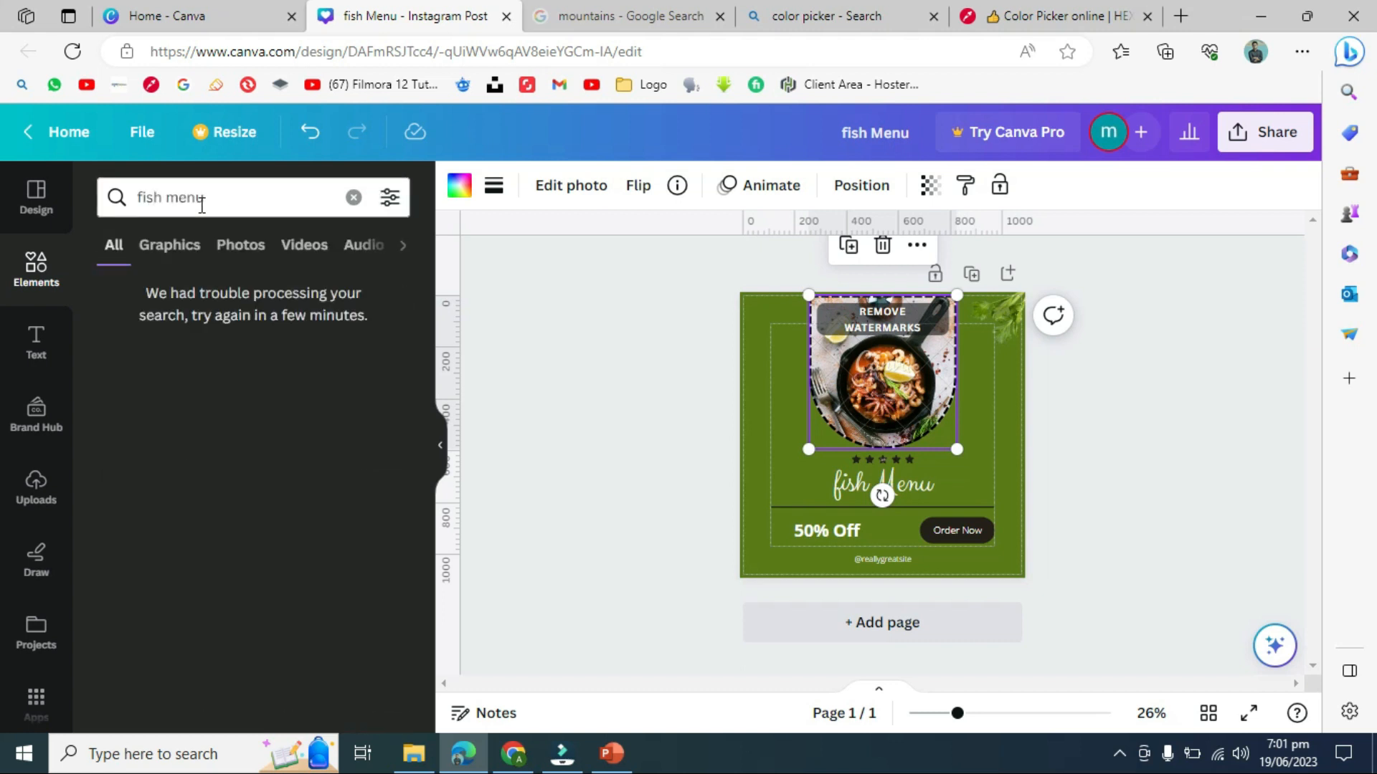
pyautogui.click(159, 257)
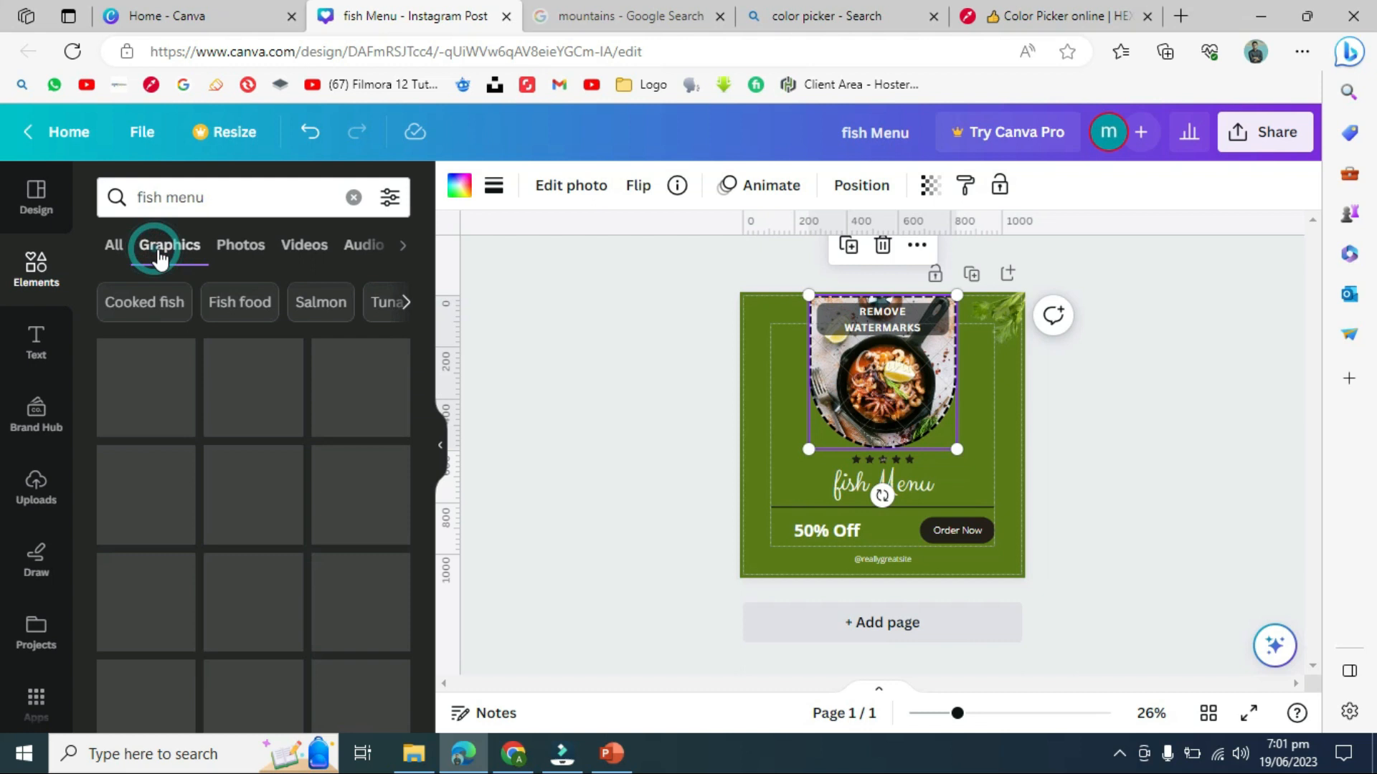
pyautogui.click(232, 257)
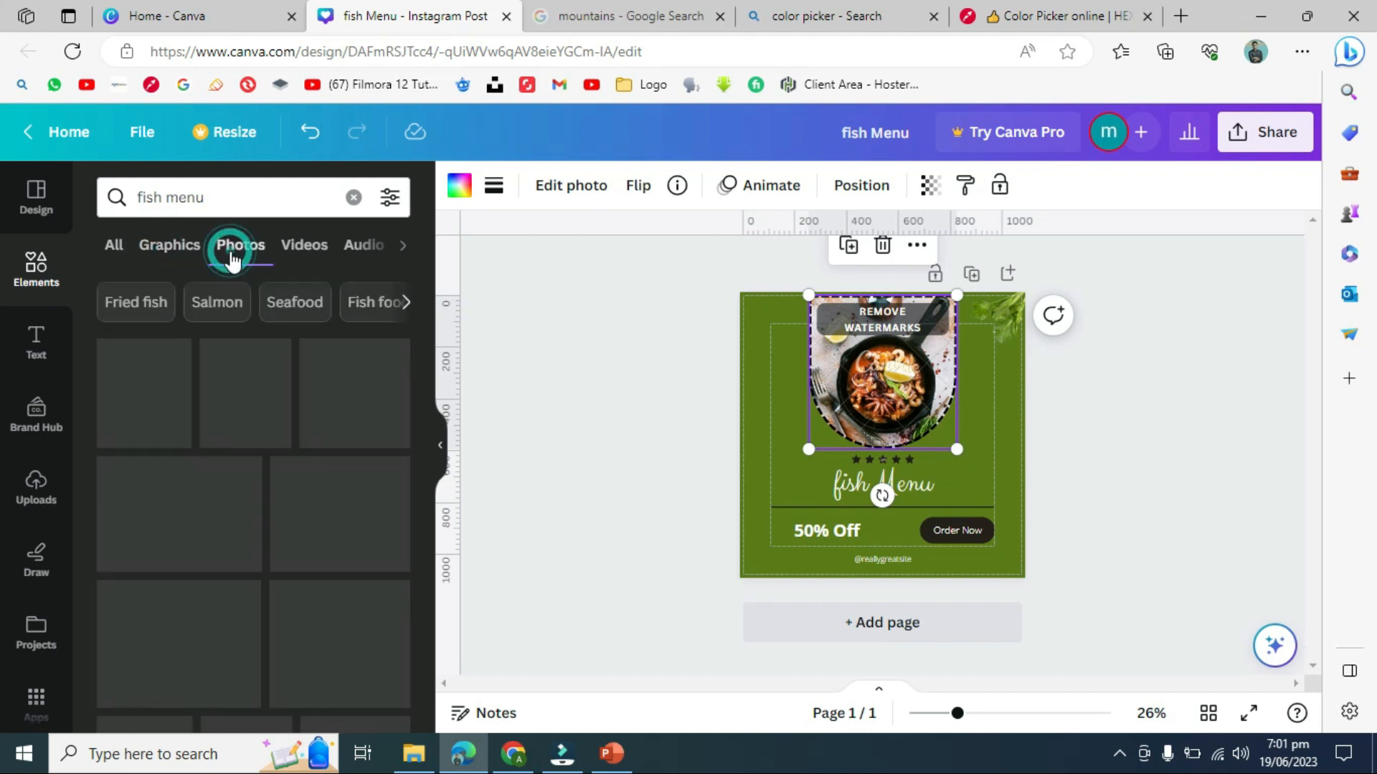
pyautogui.moveTo(195, 371); pyautogui.dragTo(852, 373)
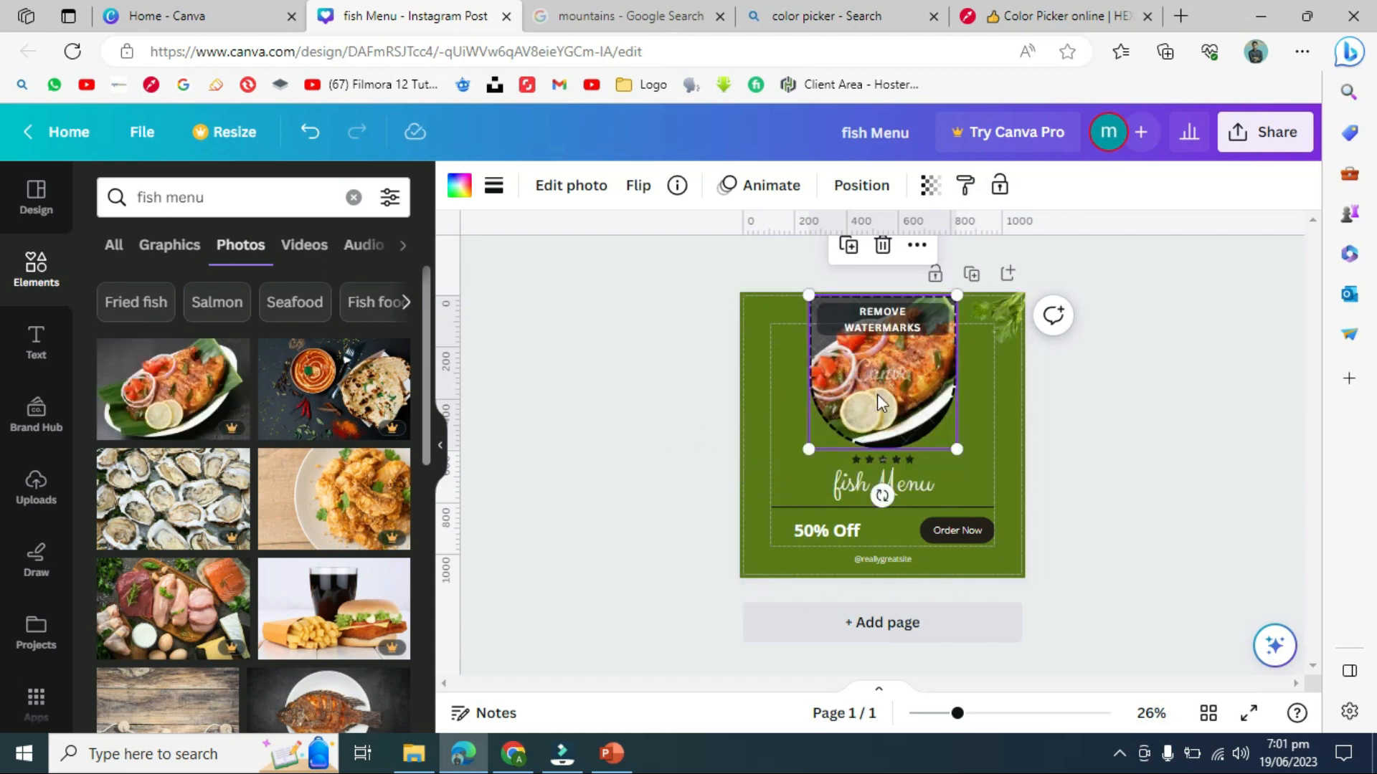
pyautogui.click(641, 361)
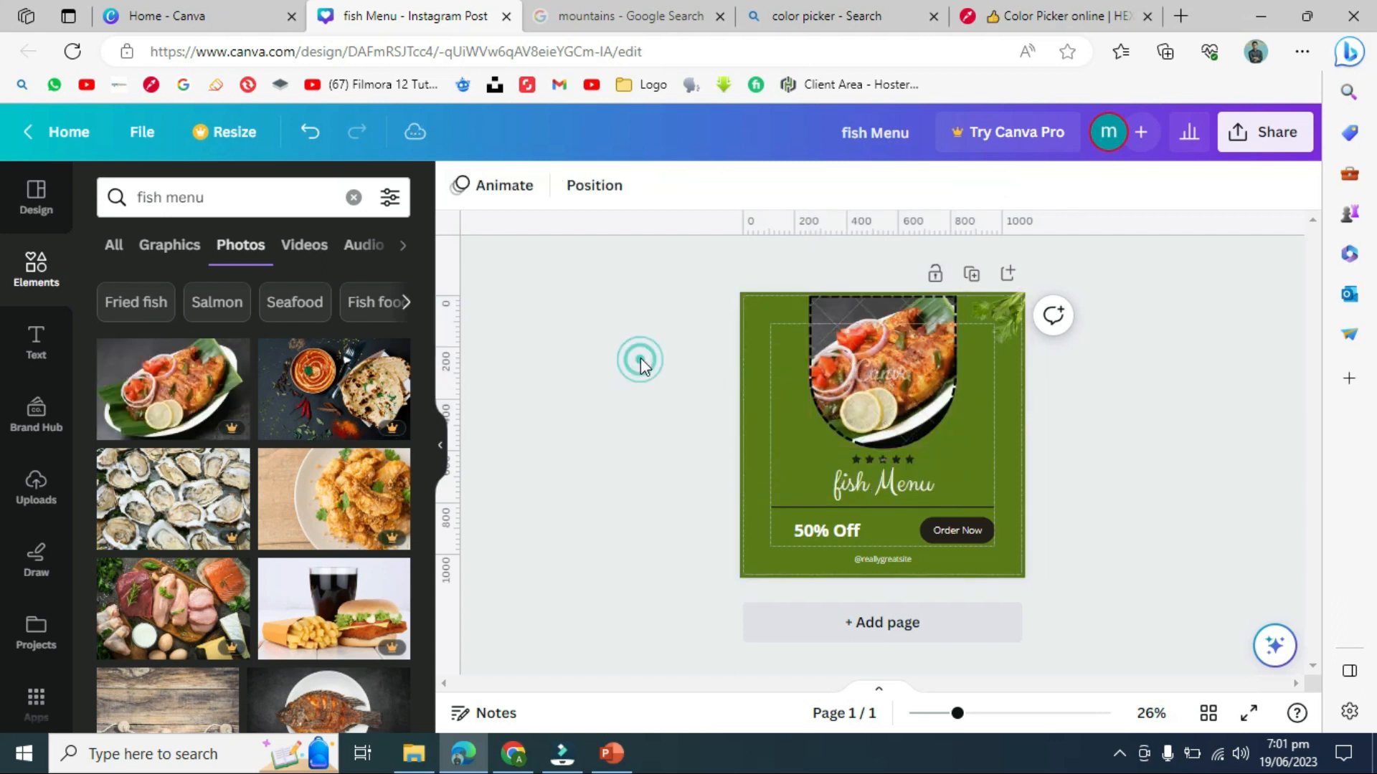
pyautogui.click(863, 373)
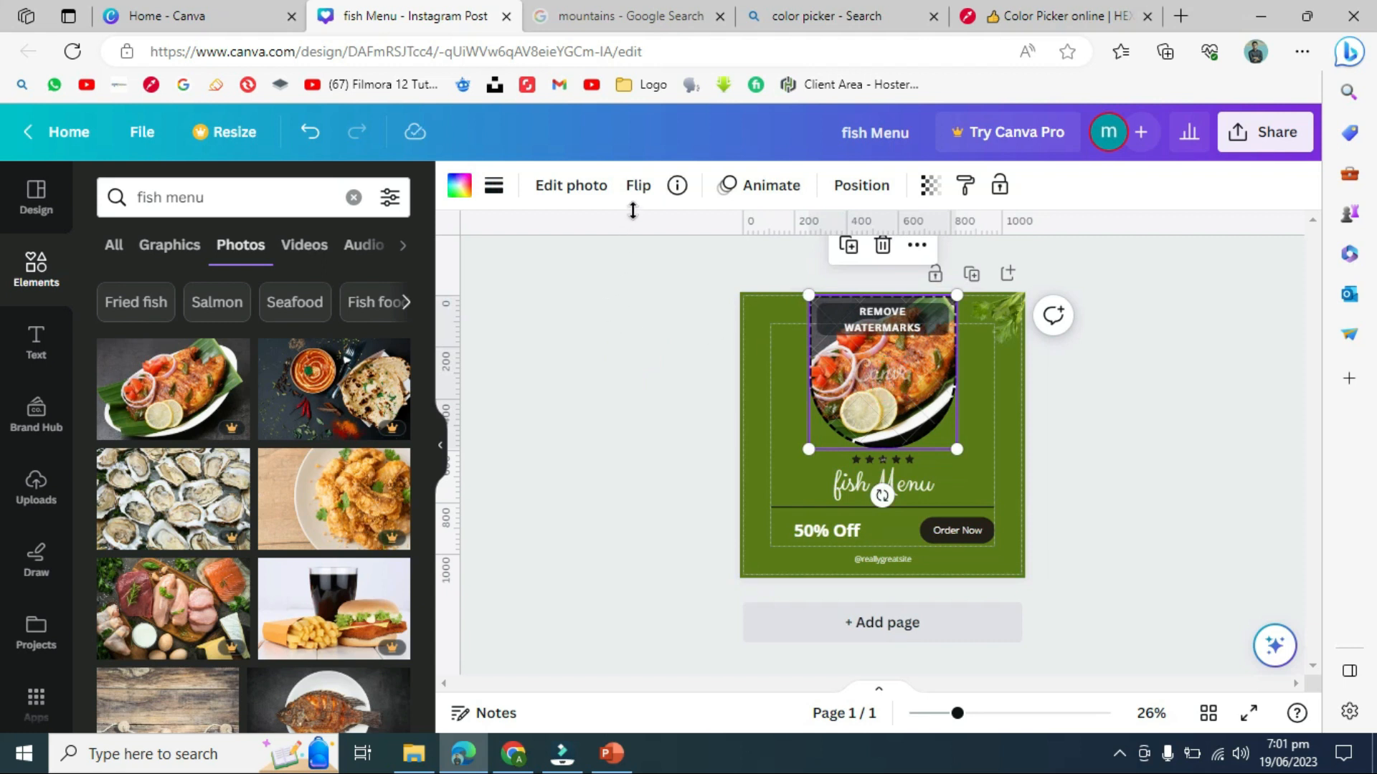
pyautogui.click(638, 186)
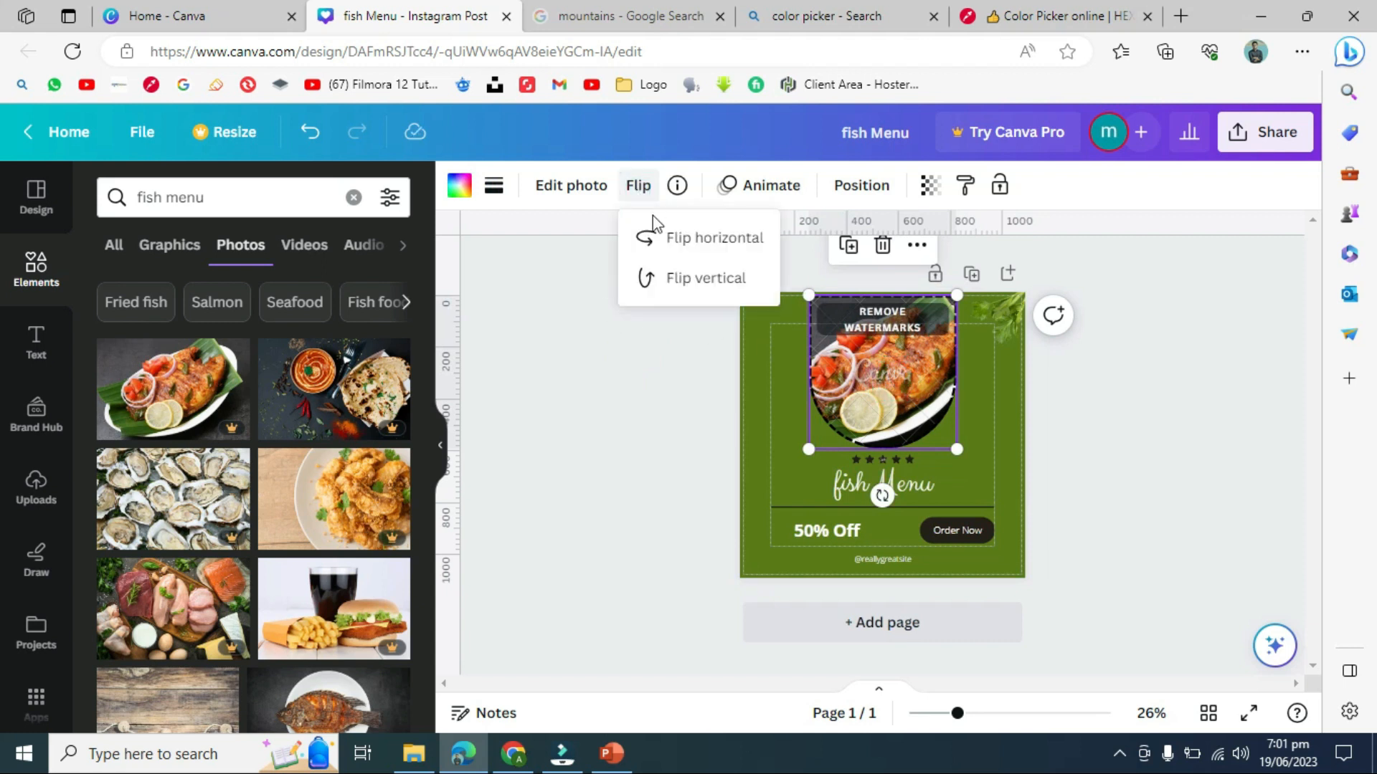
pyautogui.click(665, 239)
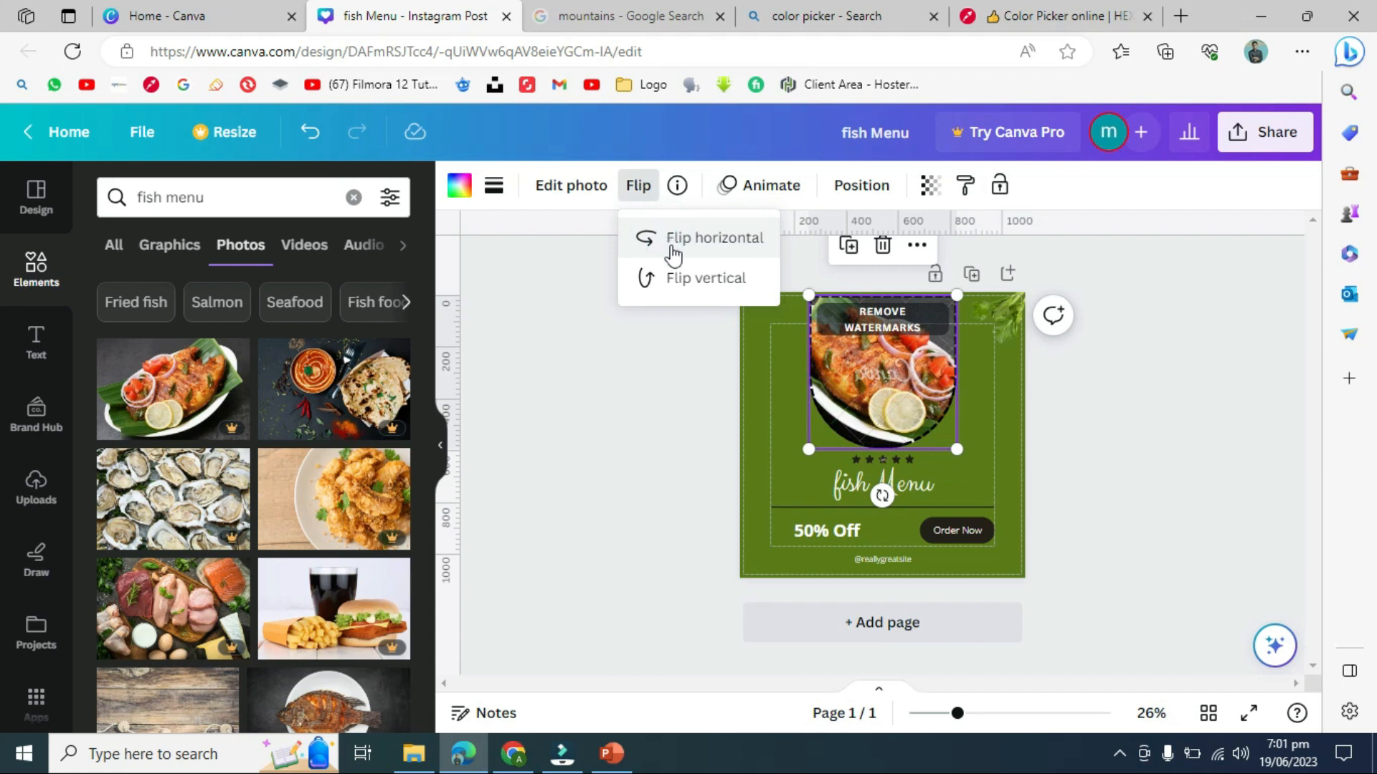
pyautogui.click(682, 286)
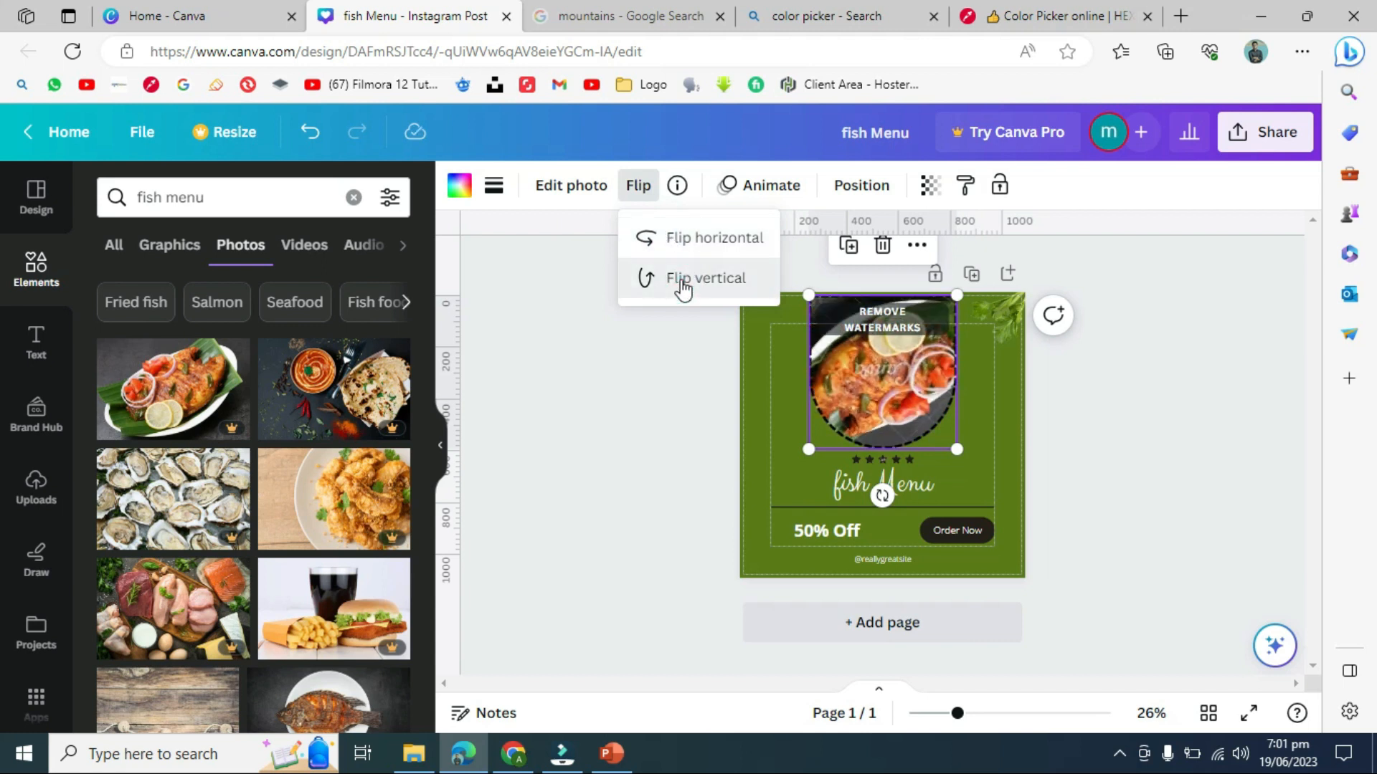
pyautogui.click(682, 284)
pyautogui.click(661, 237)
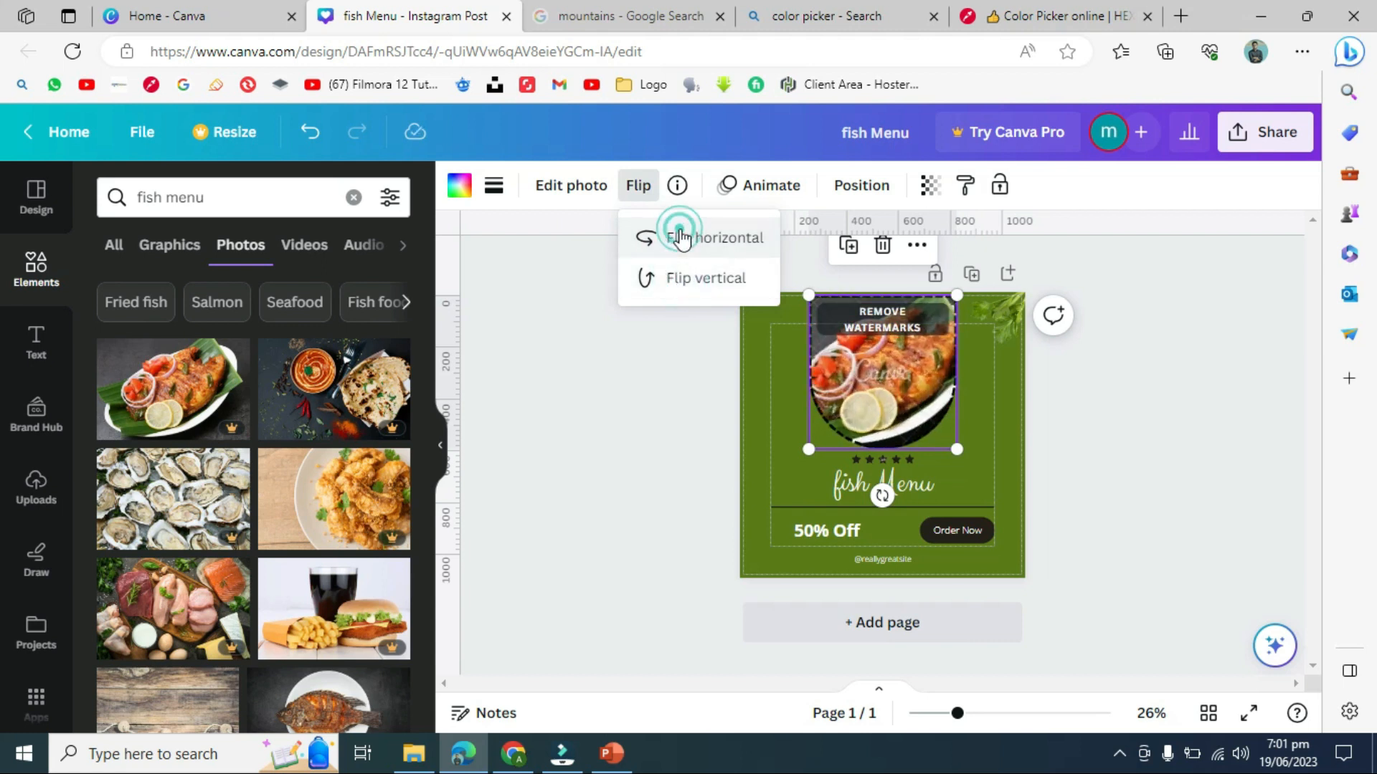
pyautogui.click(661, 352)
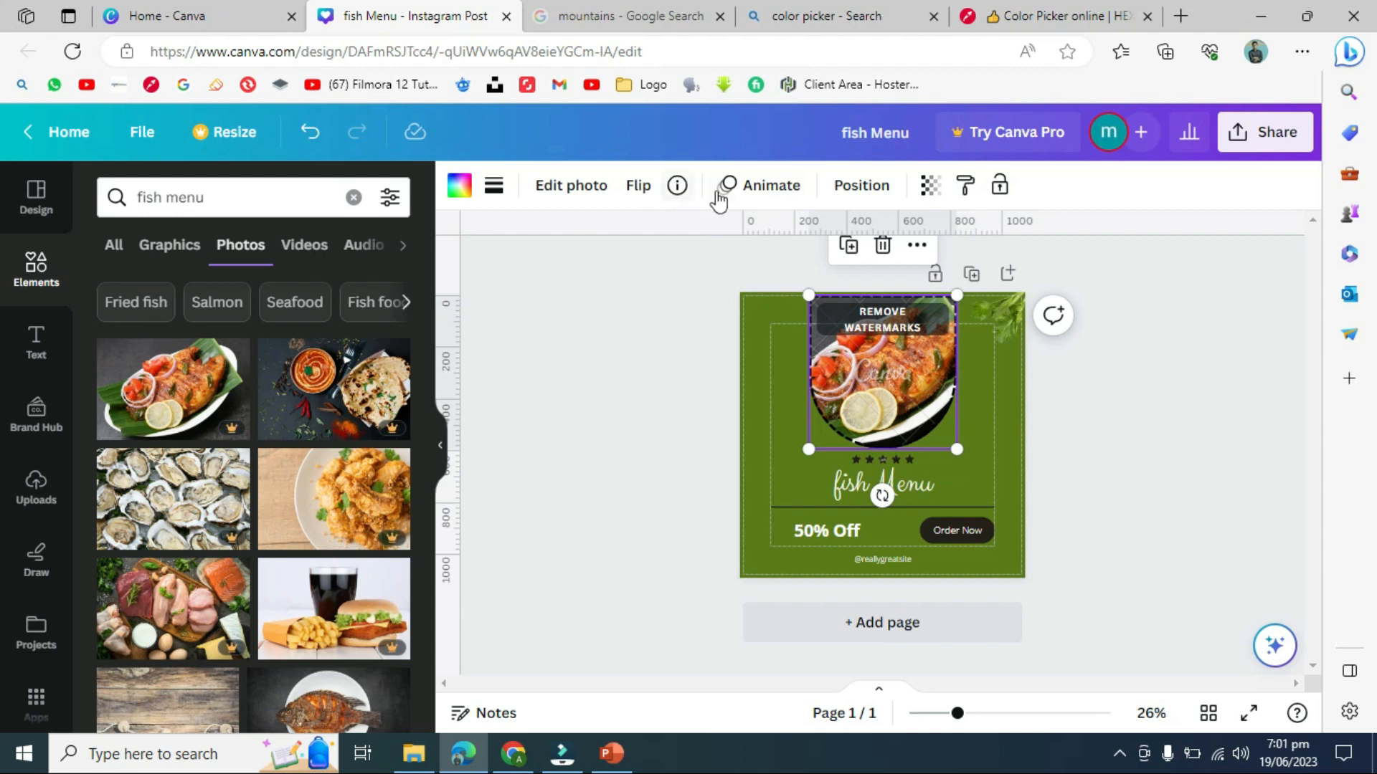
pyautogui.click(746, 193)
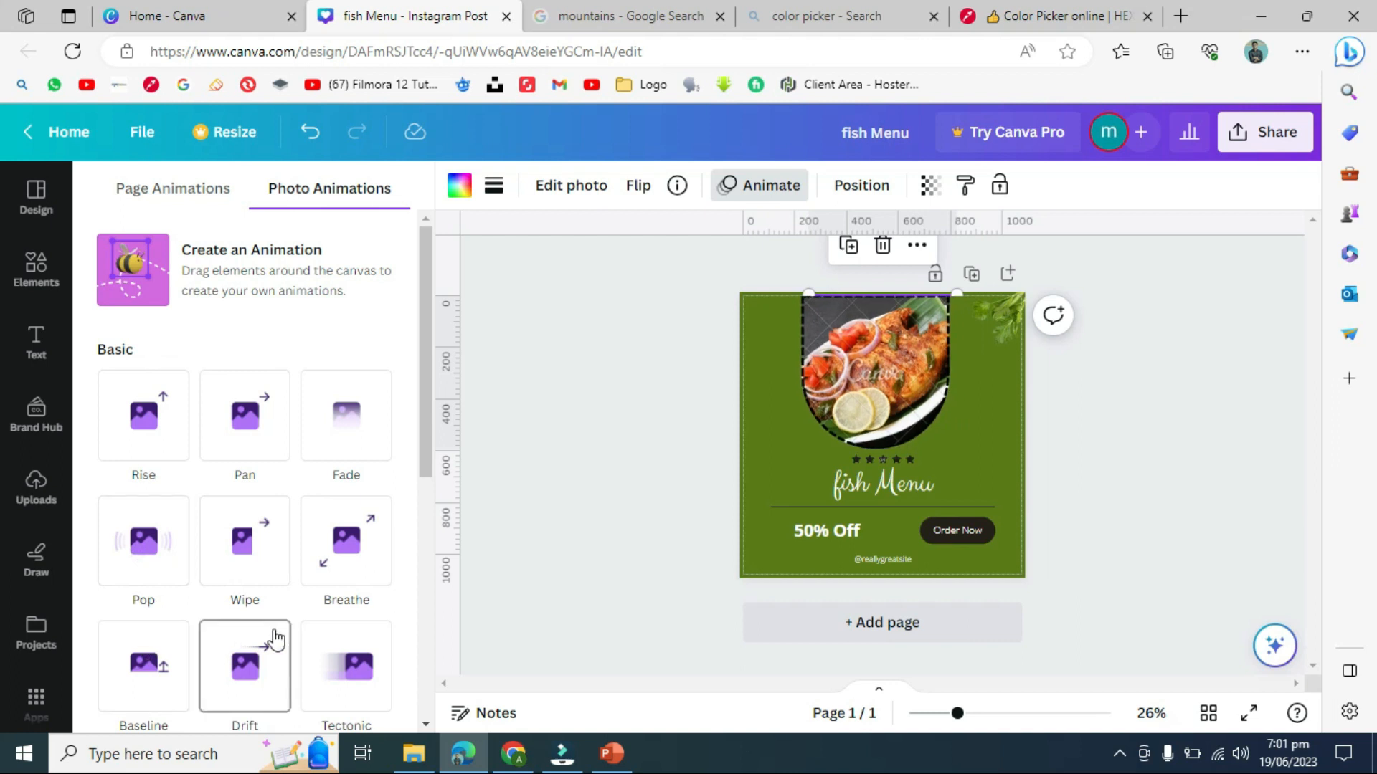
pyautogui.click(561, 436)
pyautogui.click(643, 395)
pyautogui.click(914, 351)
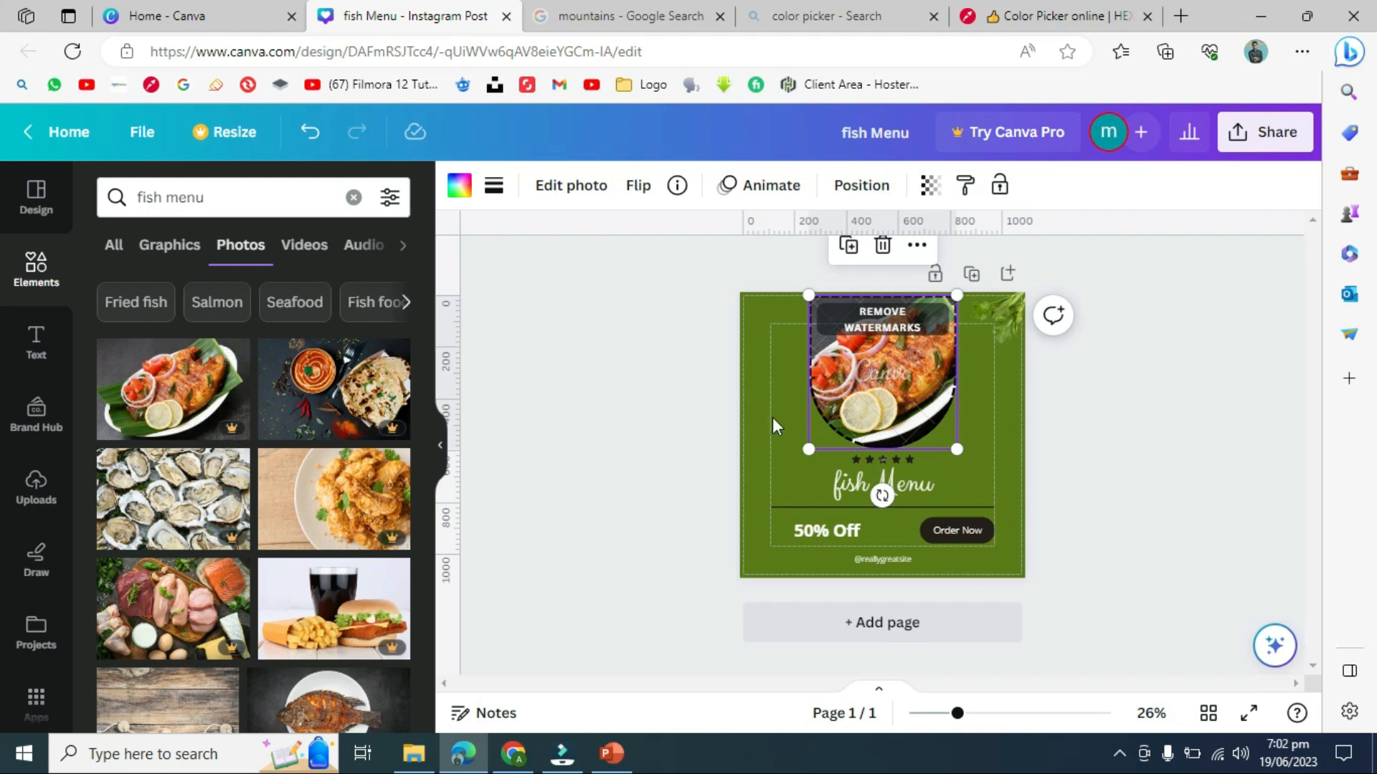
pyautogui.click(1204, 375)
pyautogui.click(862, 387)
pyautogui.click(1140, 416)
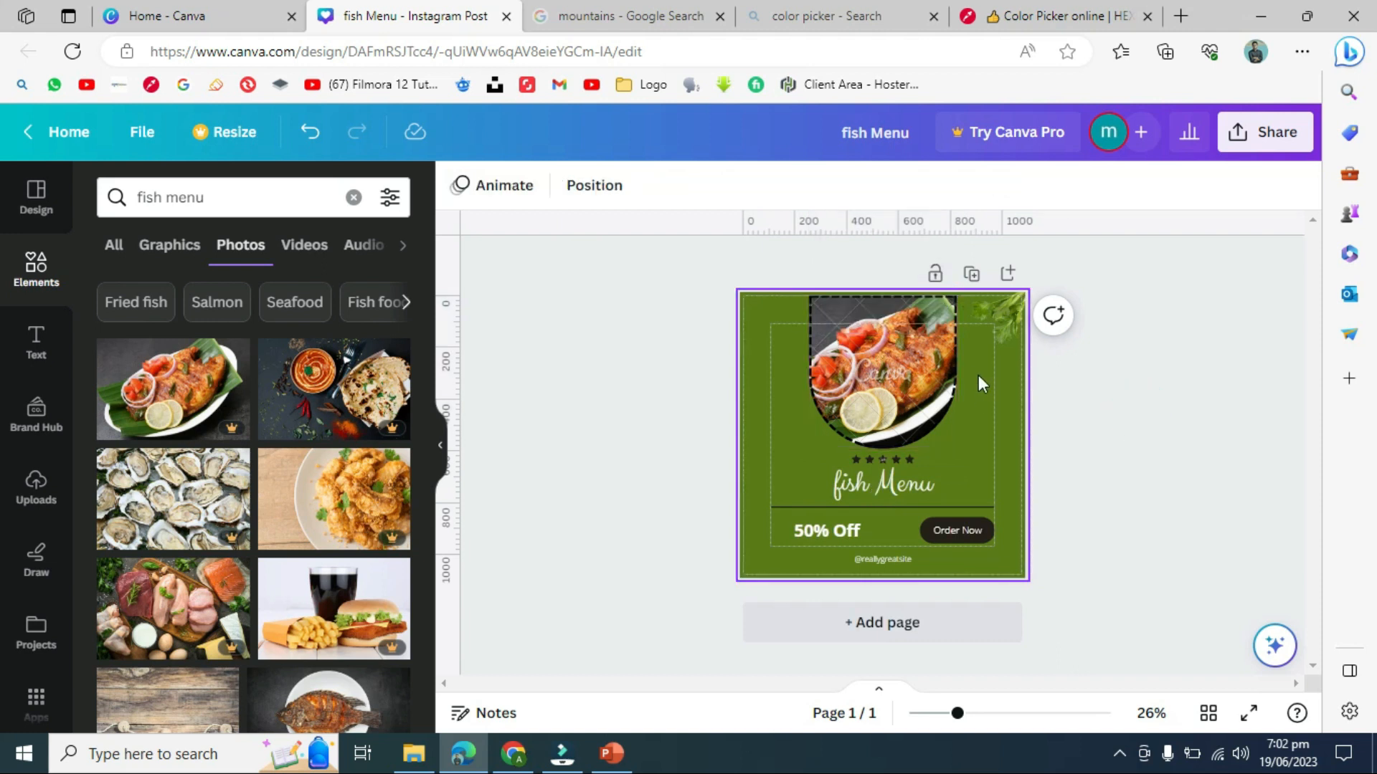
pyautogui.click(1002, 713)
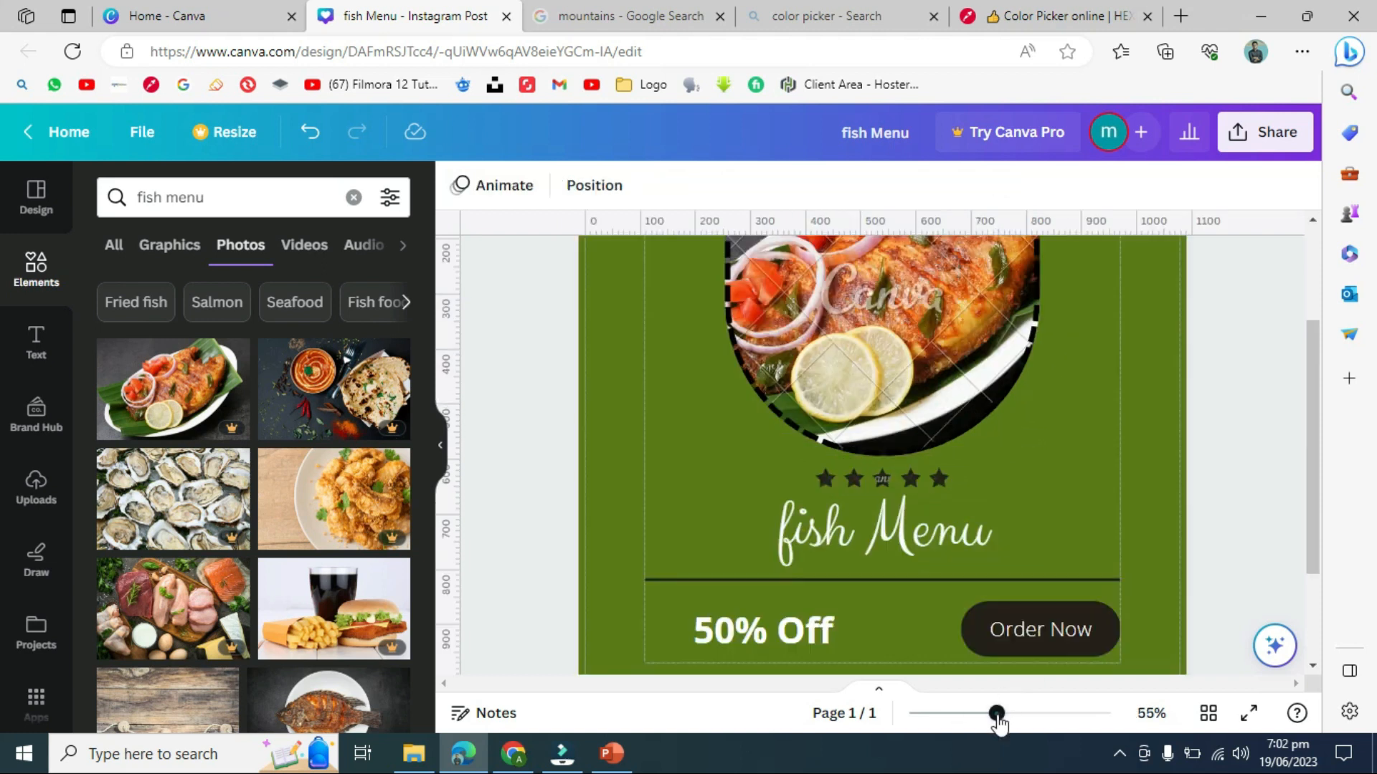
pyautogui.scroll(1, 1306, 471)
pyautogui.scroll(2, 1307, 481)
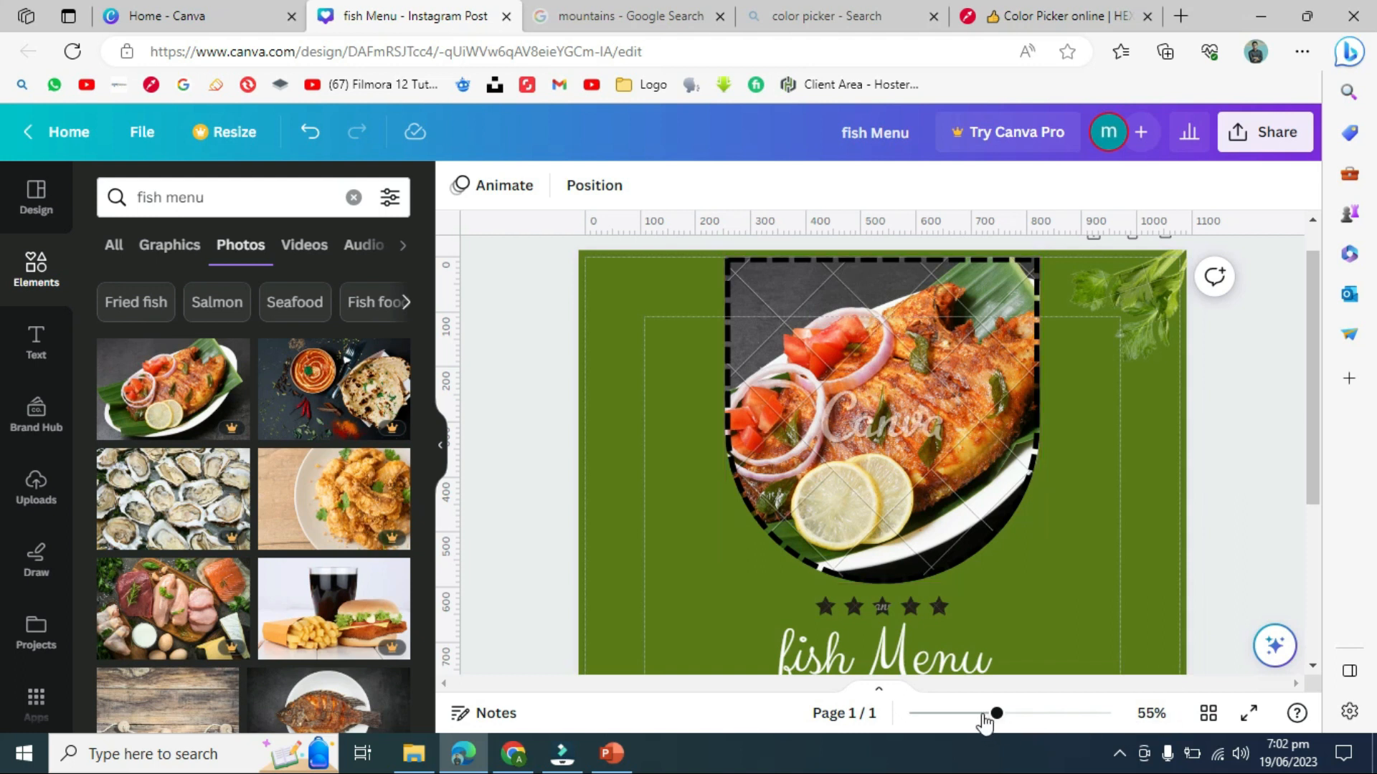
pyautogui.moveTo(985, 719); pyautogui.dragTo(971, 719)
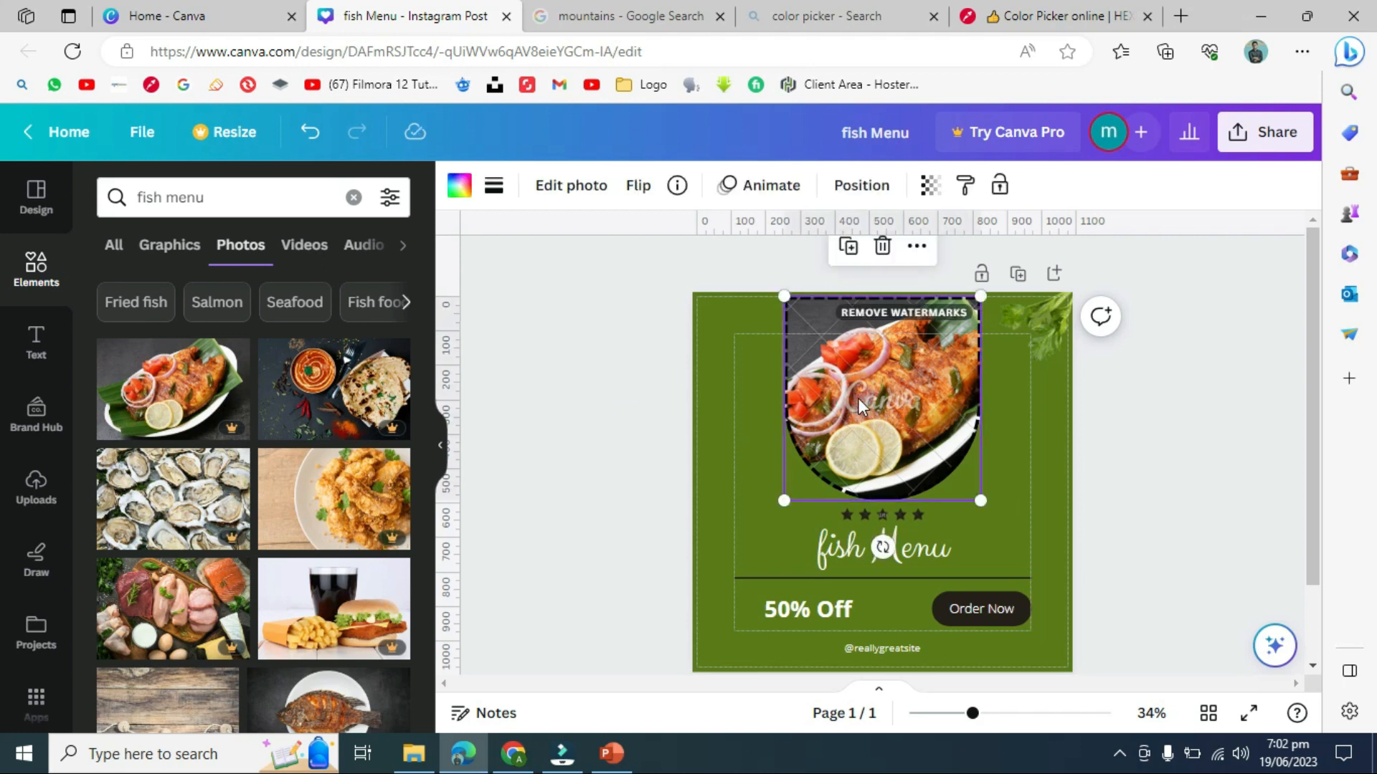
pyautogui.click(773, 184)
# - Give the fried fish photo the Neon animation, playing on enter only
pyautogui.moveTo(424, 334); pyautogui.dragTo(425, 476)
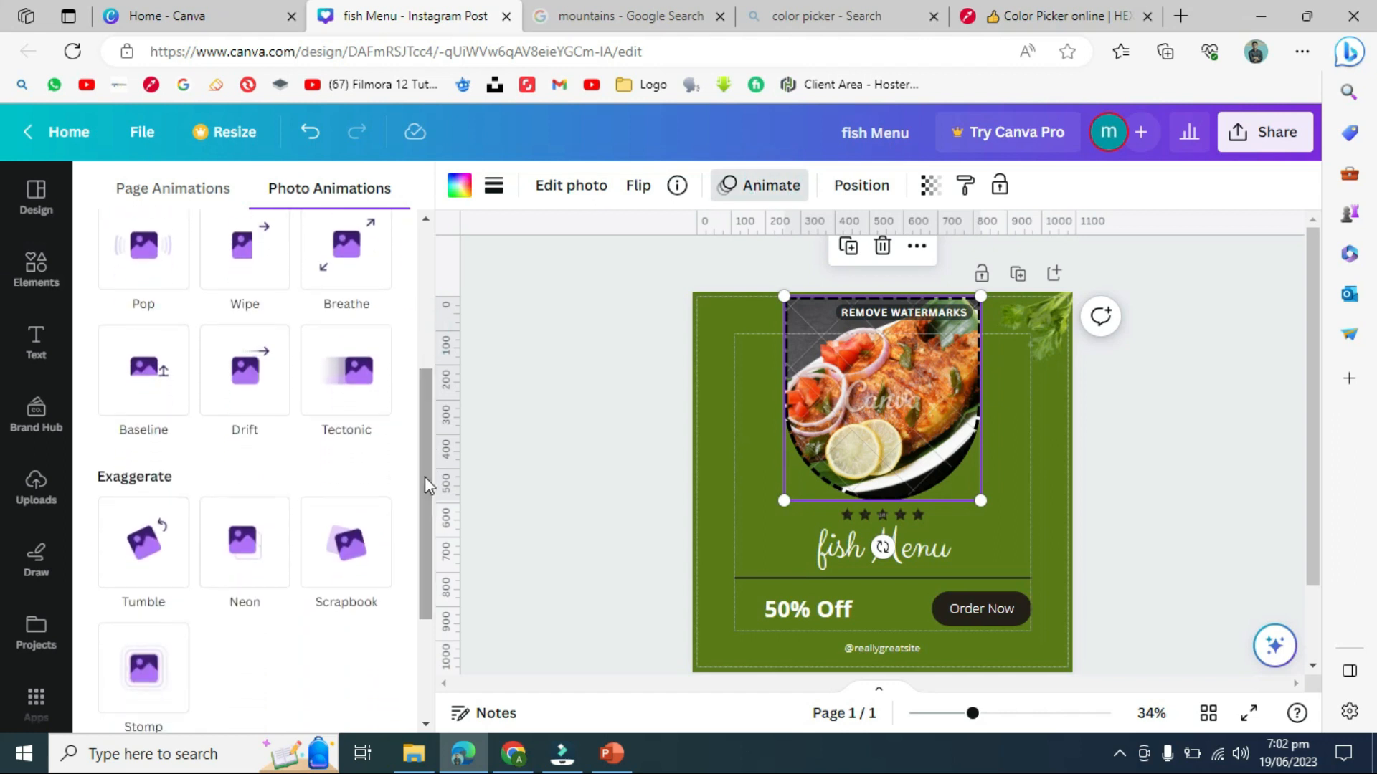
pyautogui.click(279, 550)
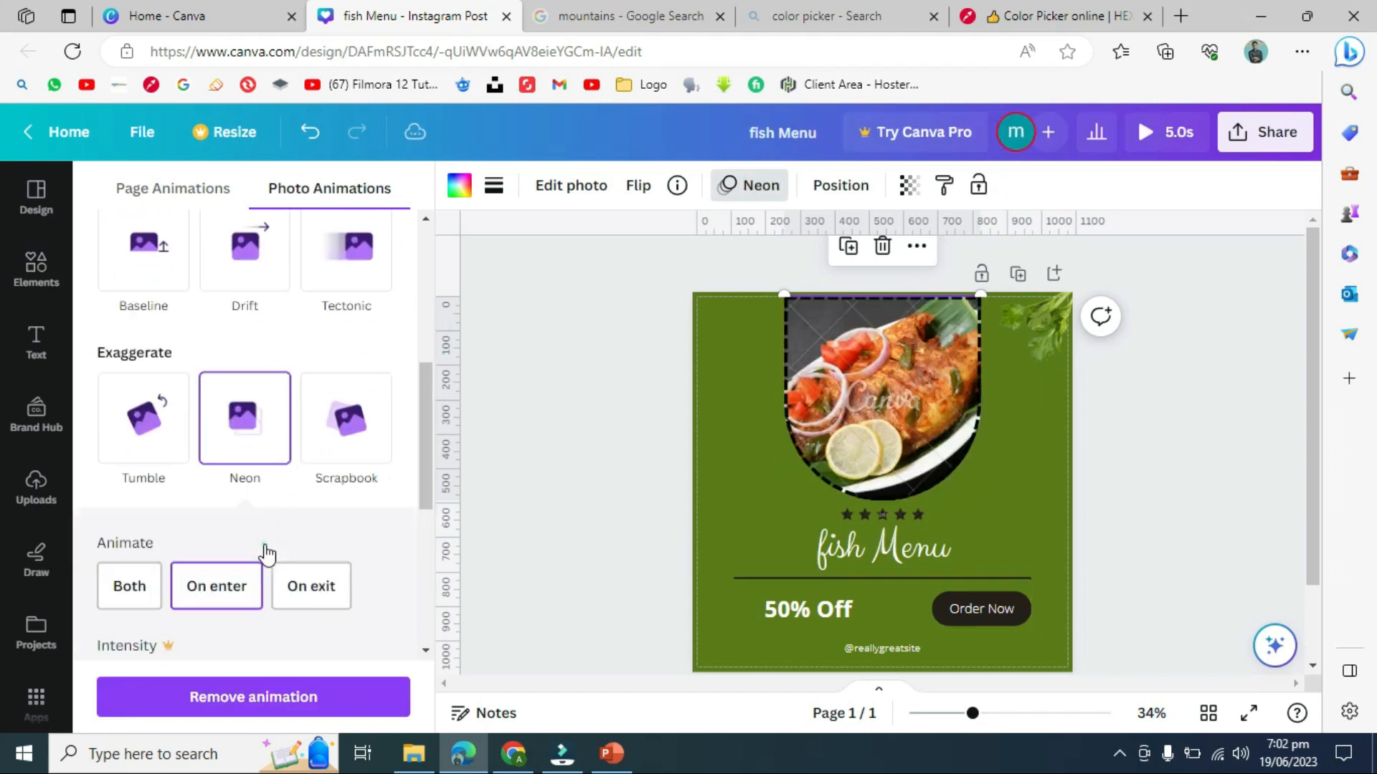
pyautogui.click(267, 544)
pyautogui.click(593, 430)
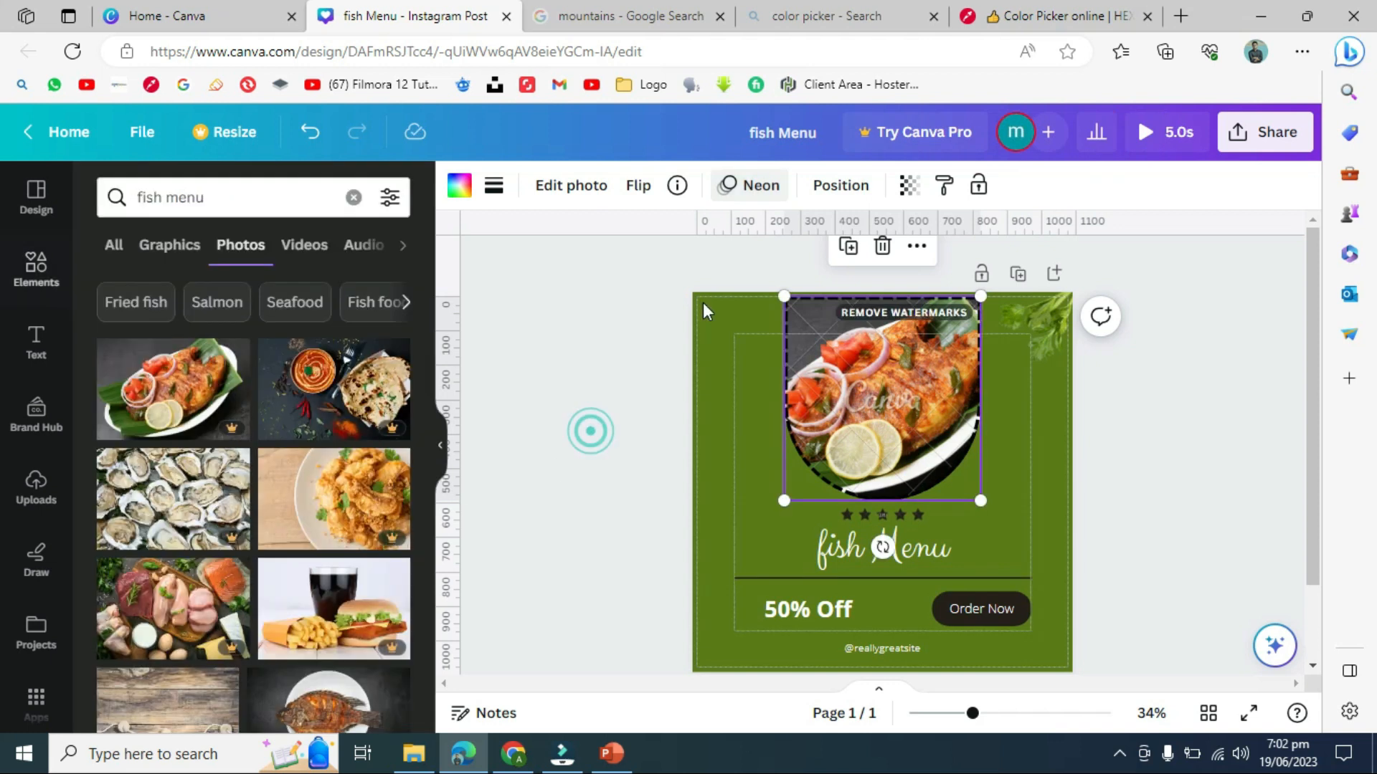
pyautogui.click(841, 188)
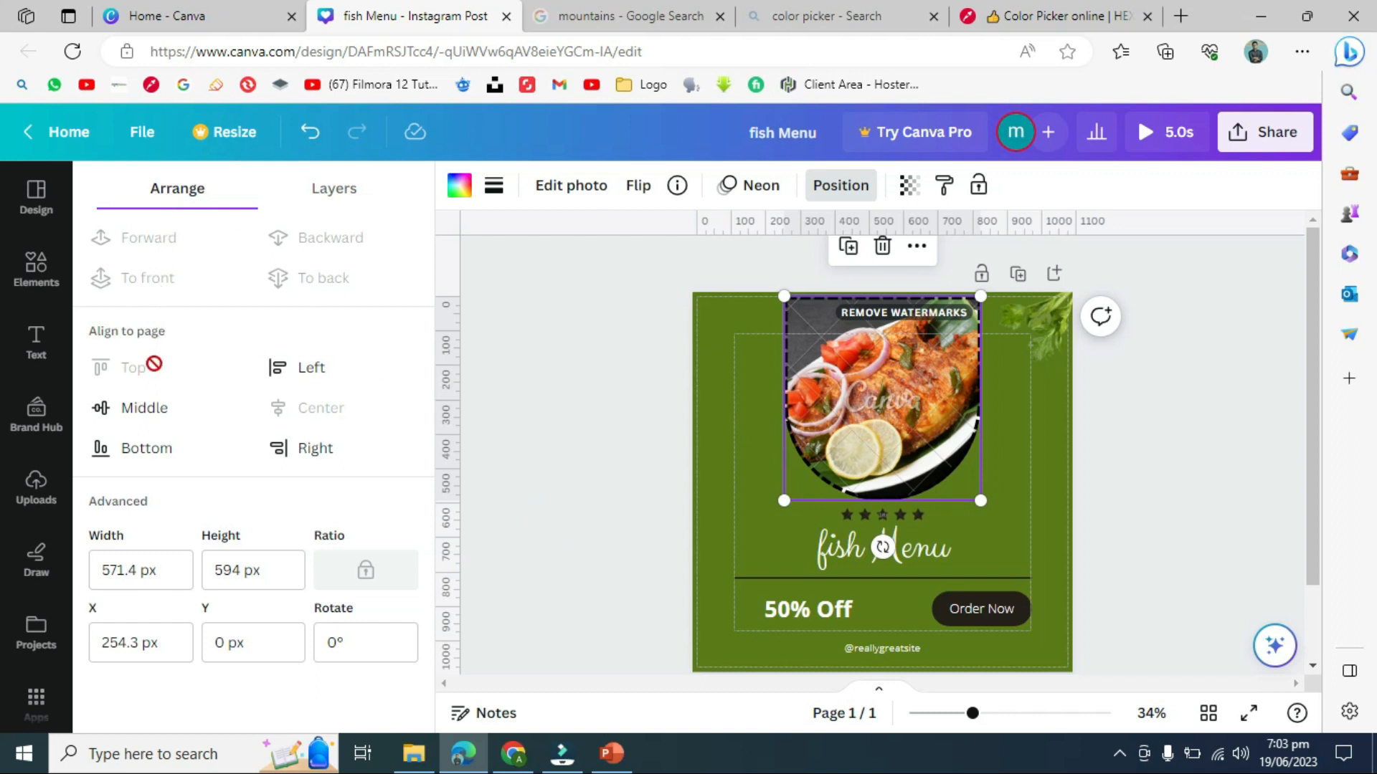
# - Show the Layers list in the Position panel, then close it
pyautogui.click(329, 198)
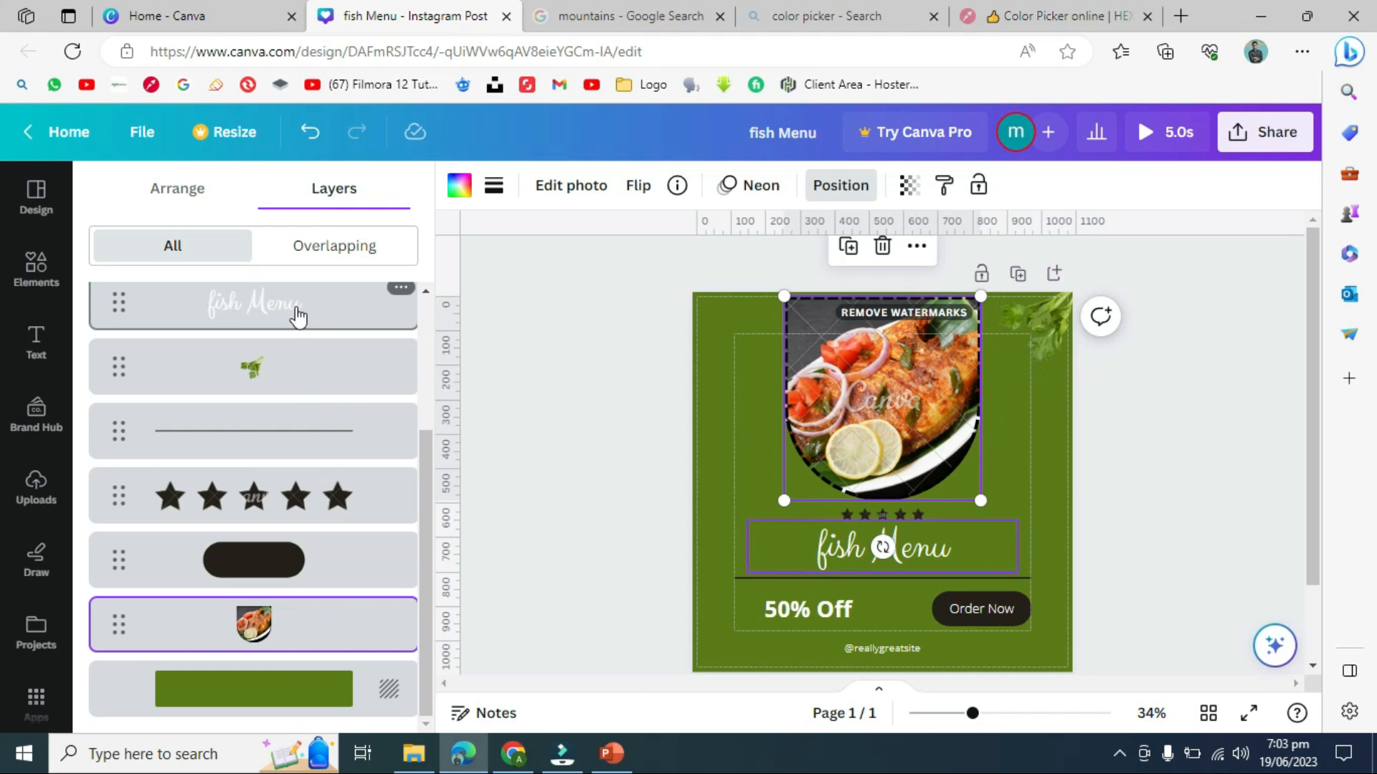
pyautogui.click(515, 294)
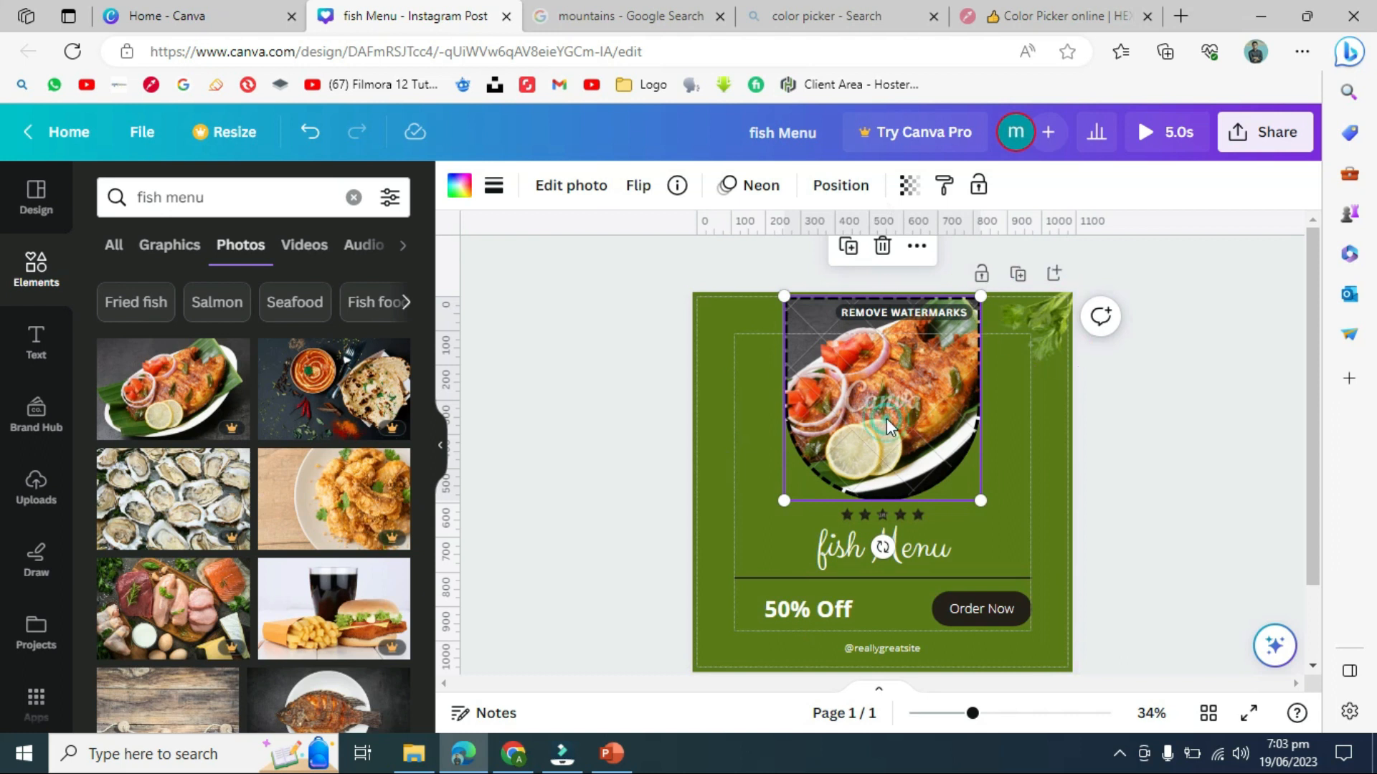
# - Set the fish photo's transparency to about 67, then copy its style
pyautogui.click(832, 192)
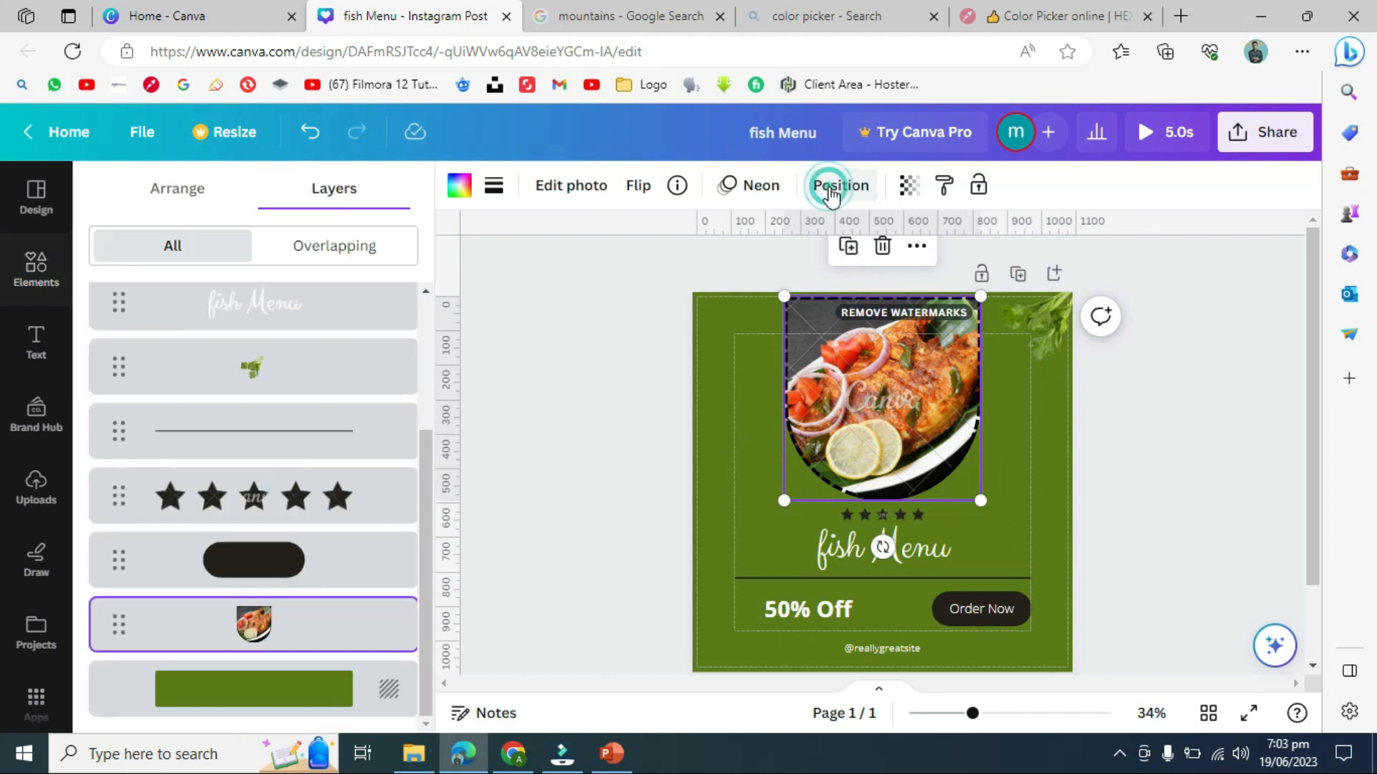
pyautogui.click(908, 188)
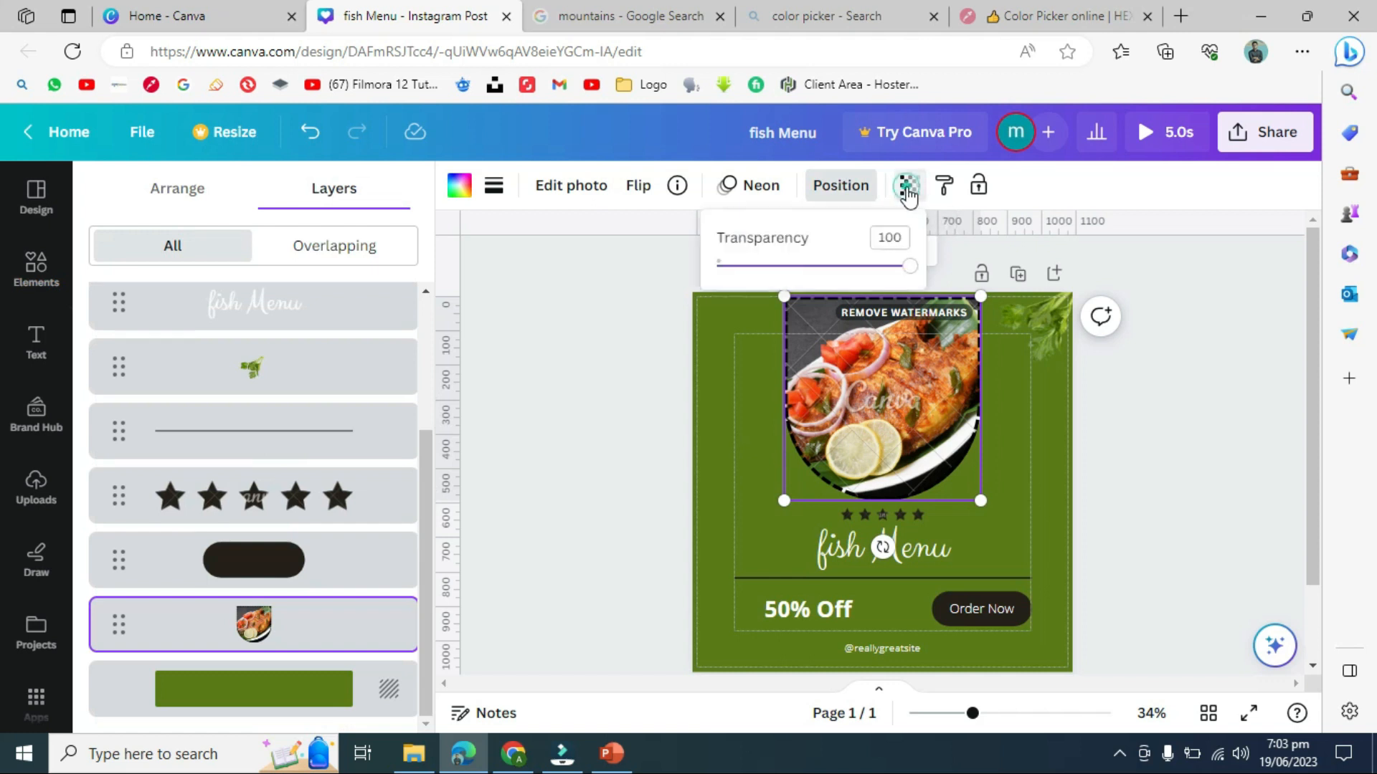
pyautogui.click(550, 297)
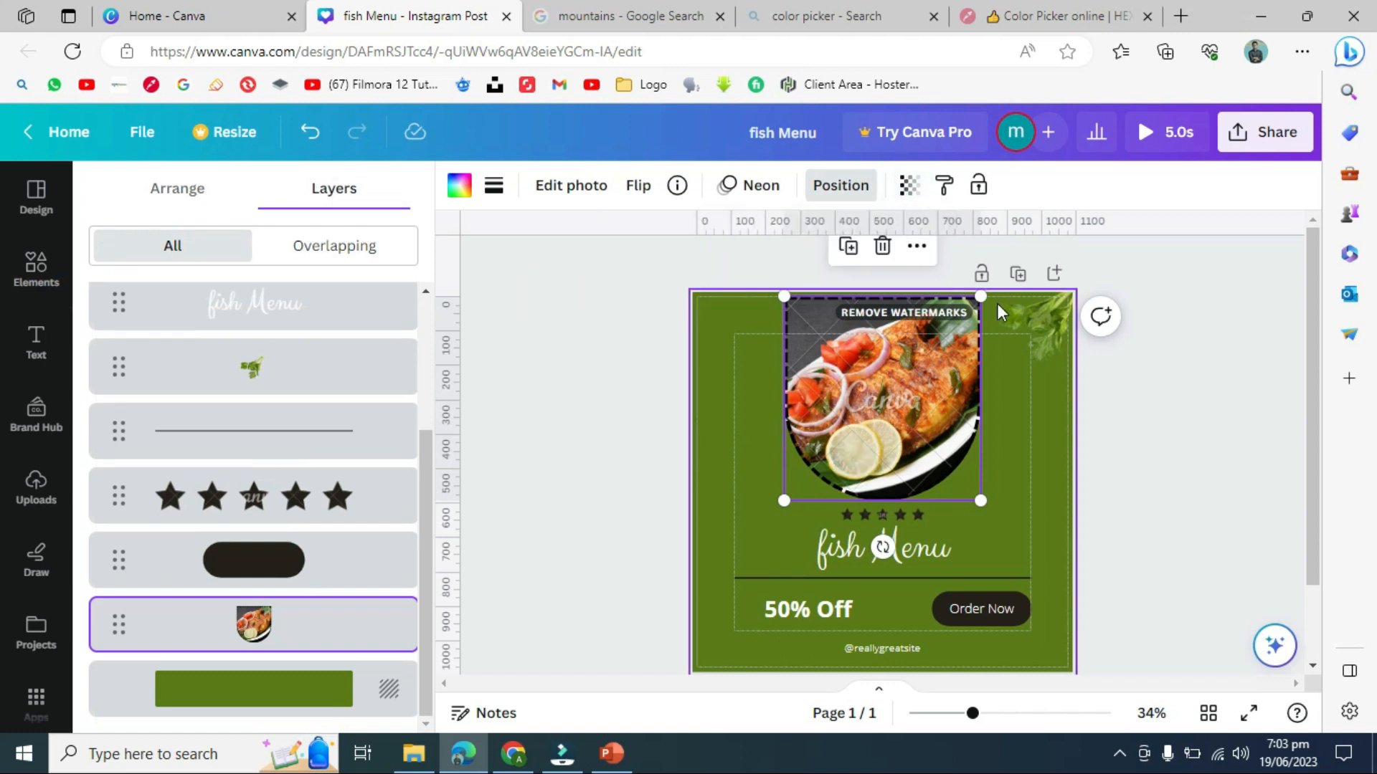
pyautogui.click(906, 187)
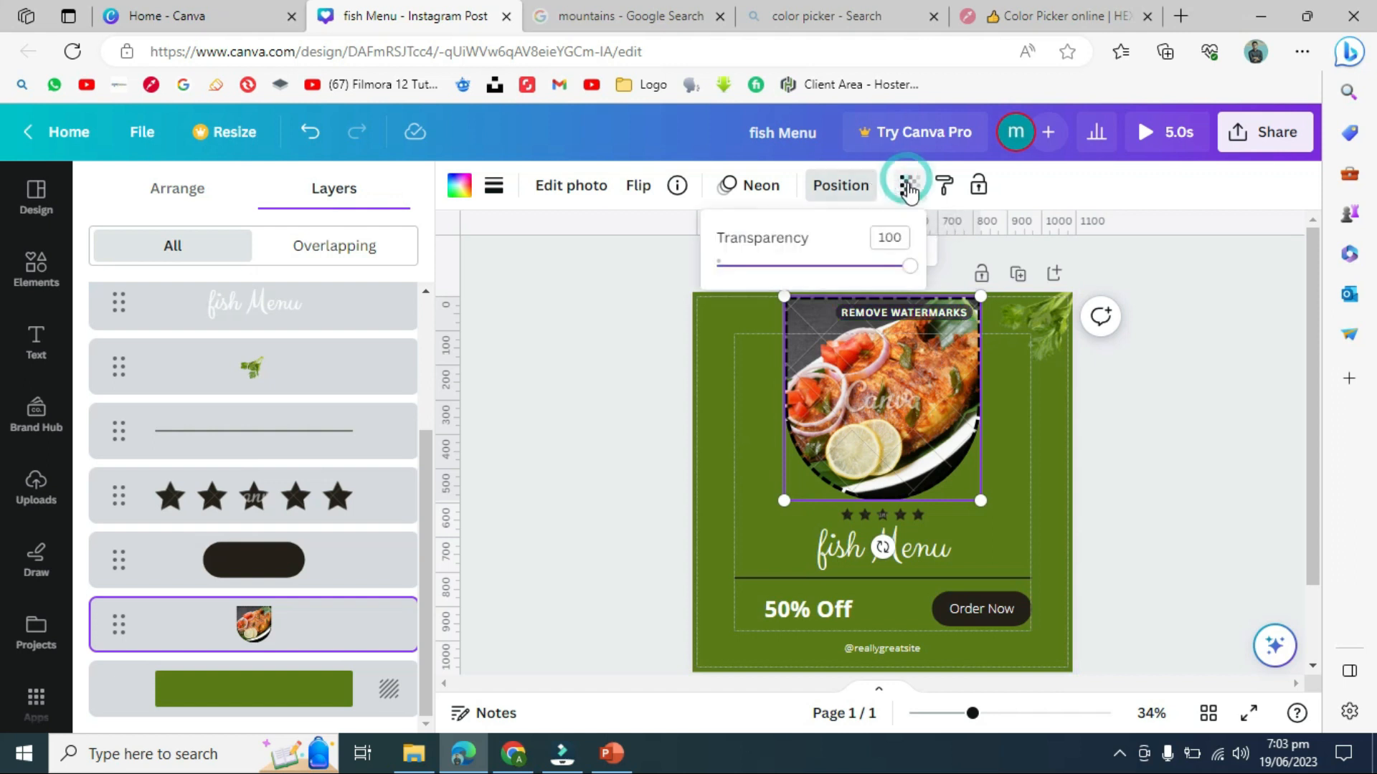
pyautogui.click(905, 267)
pyautogui.moveTo(906, 273); pyautogui.dragTo(854, 276)
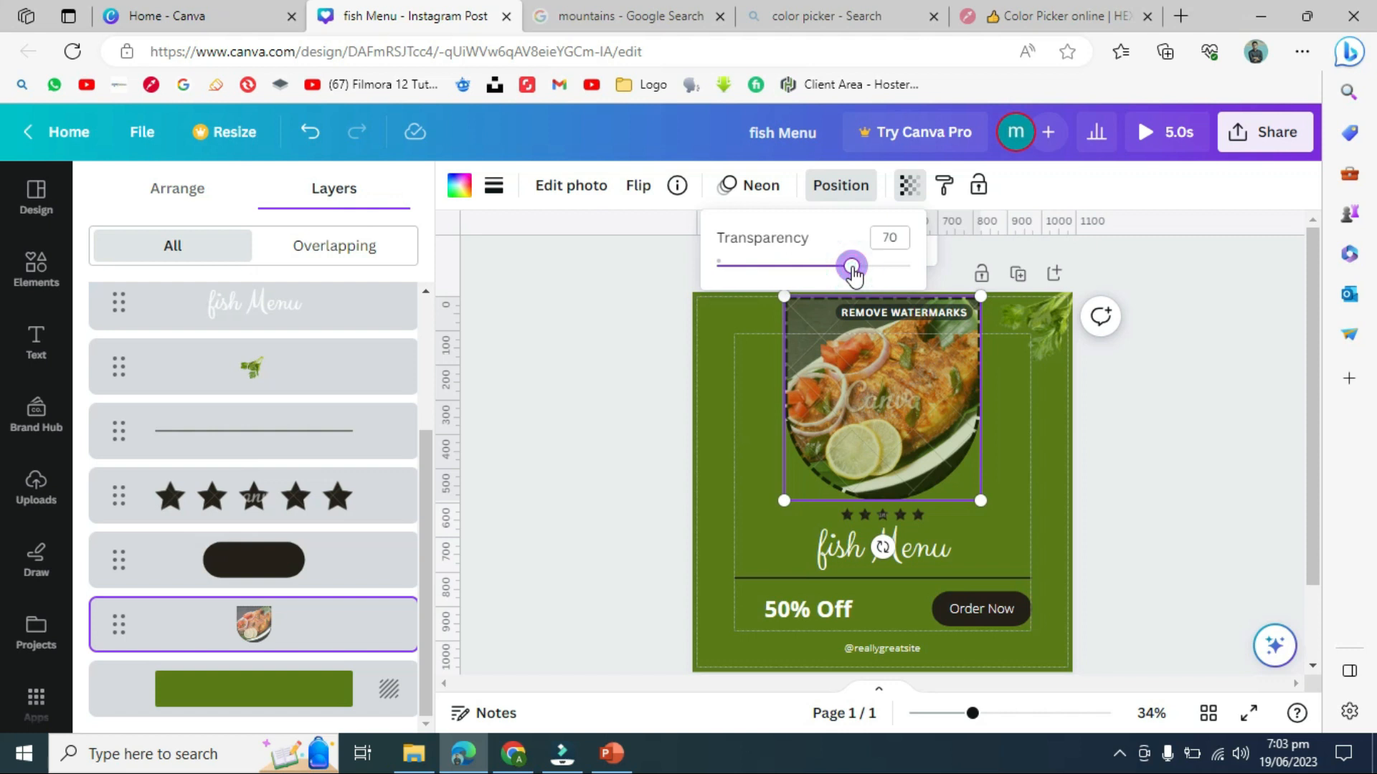
pyautogui.moveTo(852, 273); pyautogui.dragTo(817, 294)
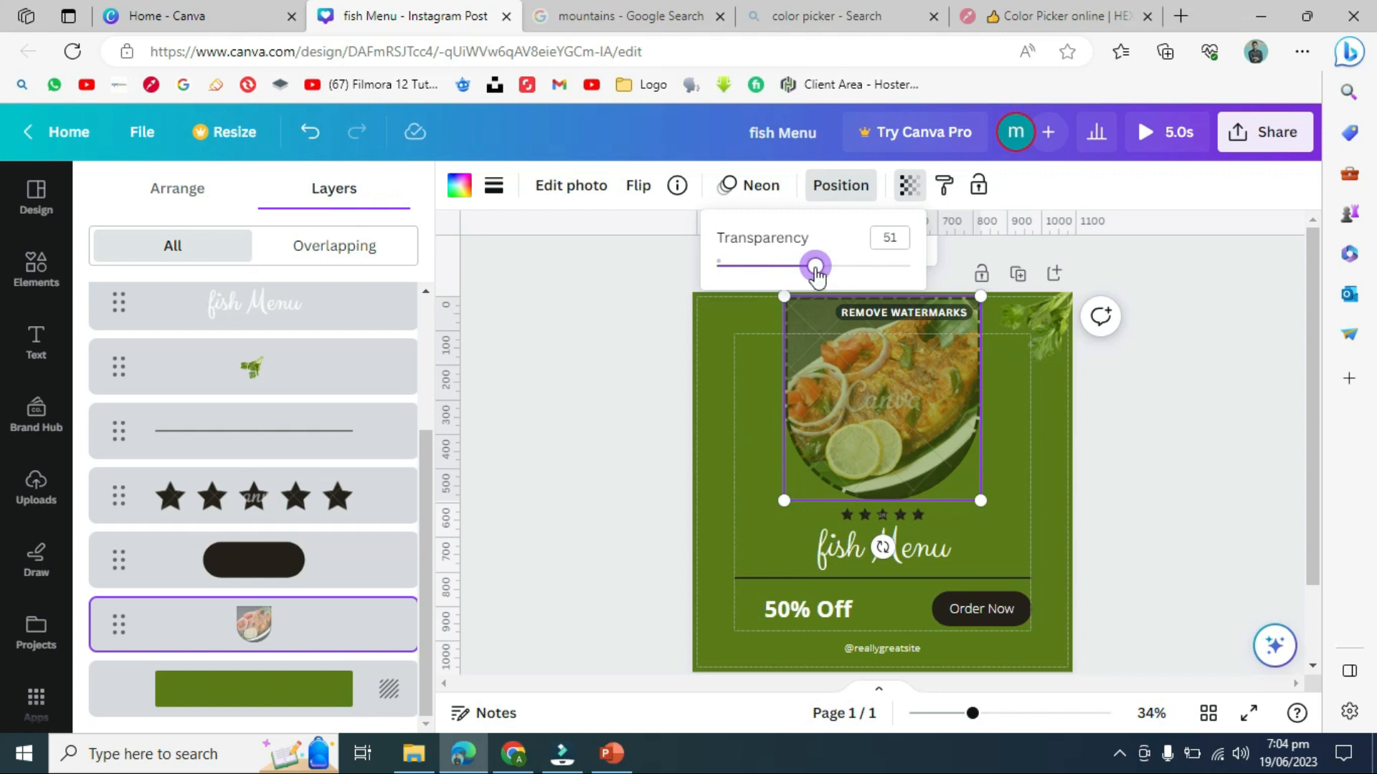
pyautogui.moveTo(814, 267); pyautogui.dragTo(847, 267)
pyautogui.click(1154, 271)
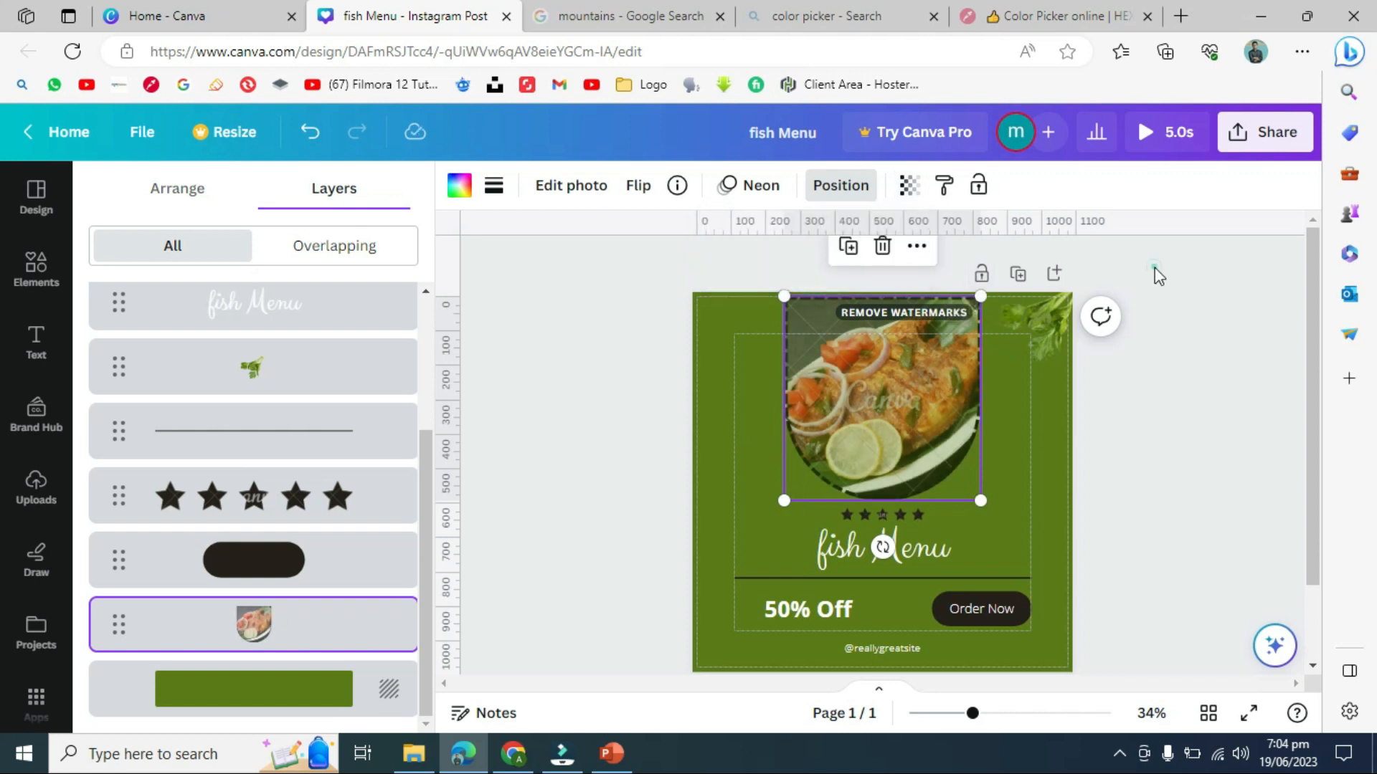
pyautogui.click(946, 188)
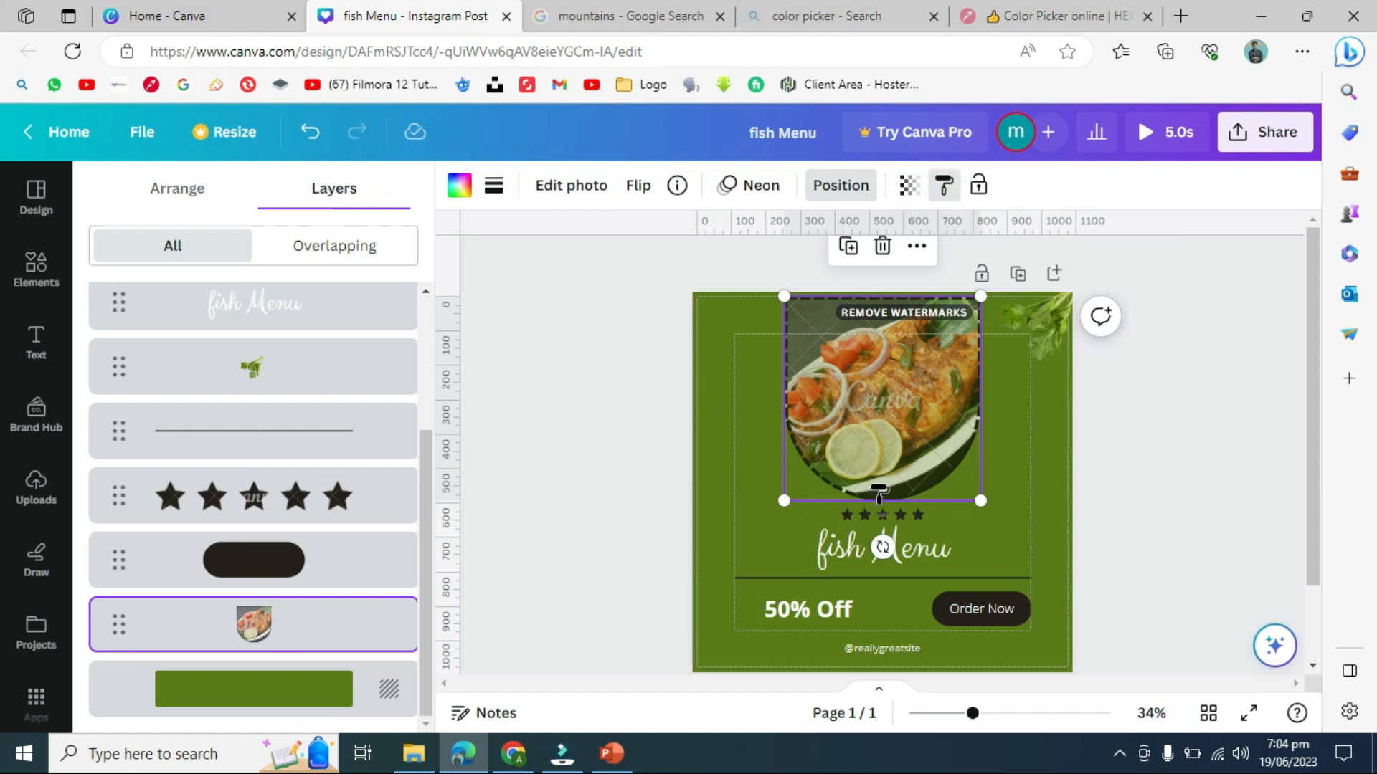
# - Copy the fish photo's faded style and paste it onto the fish Menu heading
pyautogui.click(1217, 347)
pyautogui.click(1217, 347)
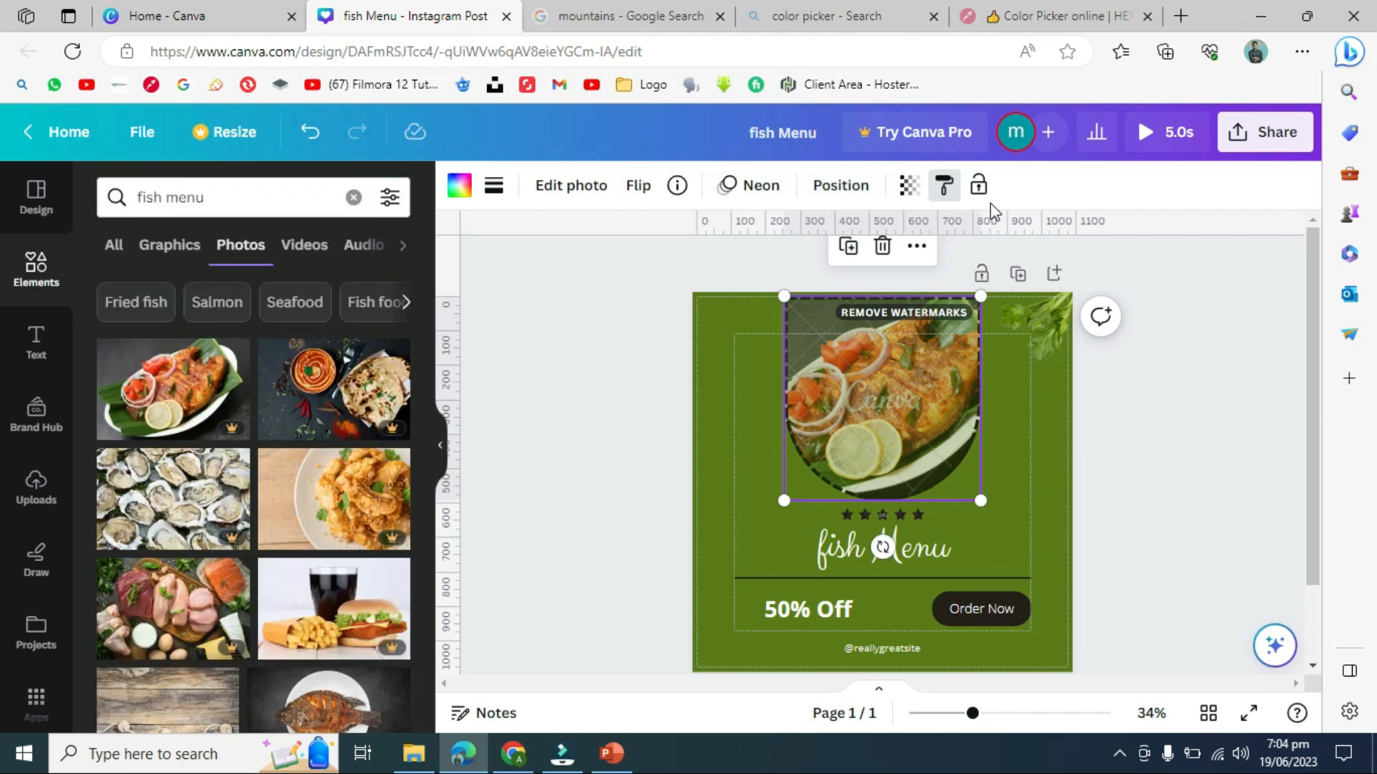
pyautogui.click(836, 545)
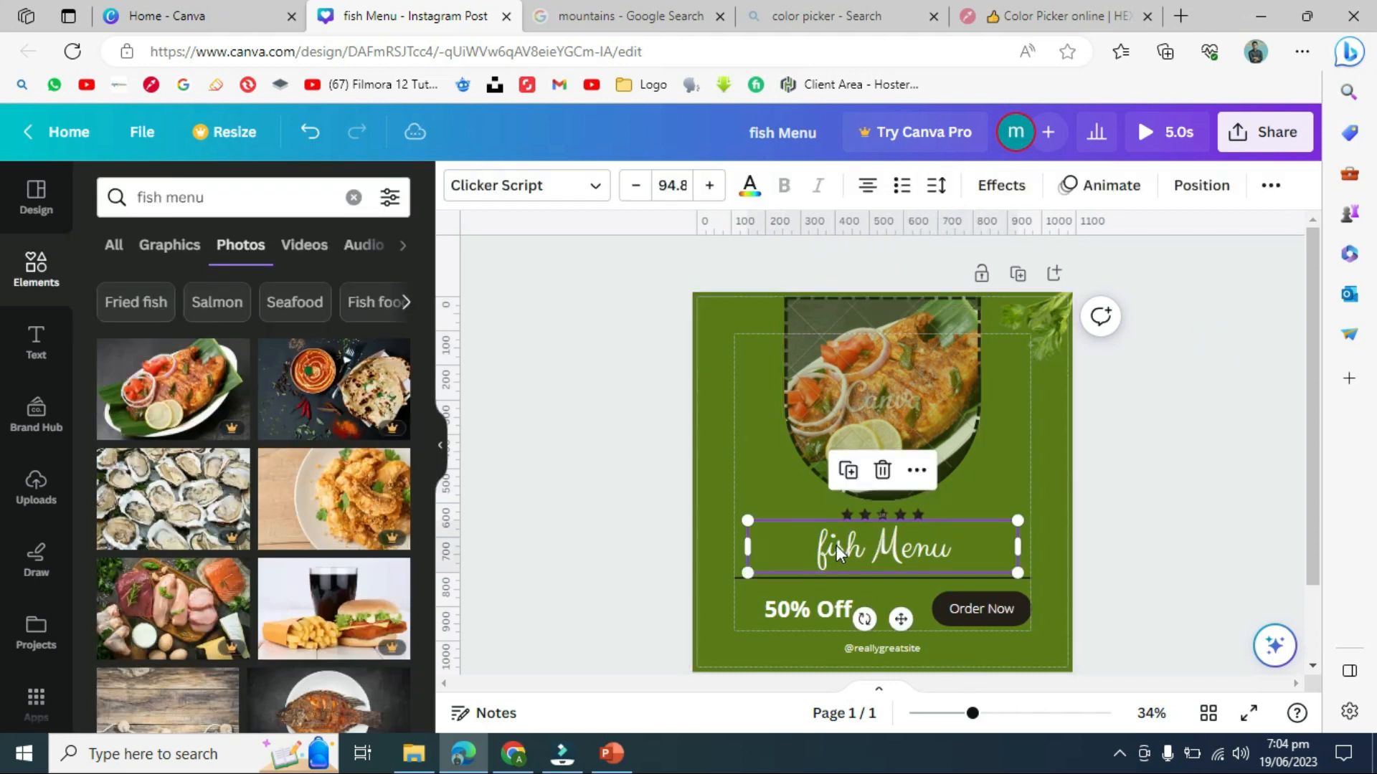
pyautogui.click(931, 419)
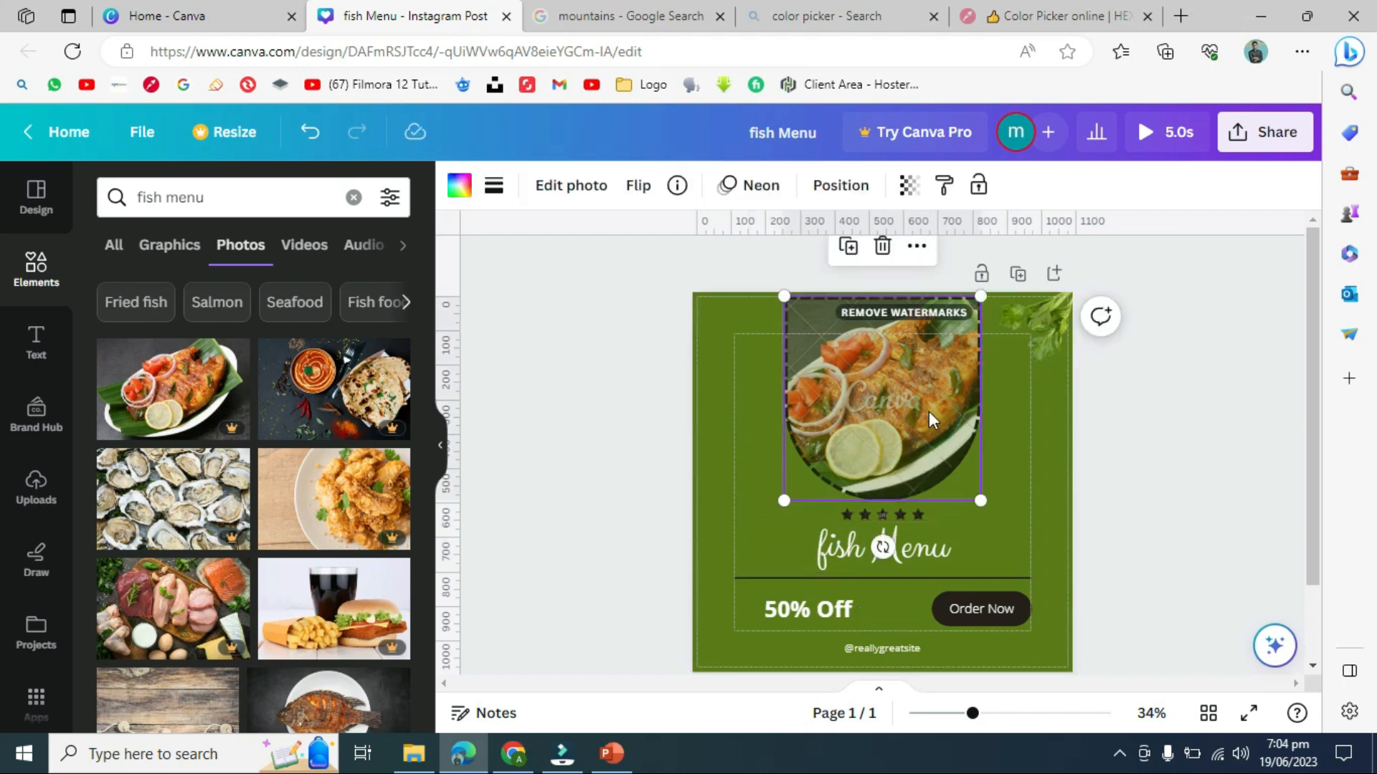
pyautogui.click(946, 190)
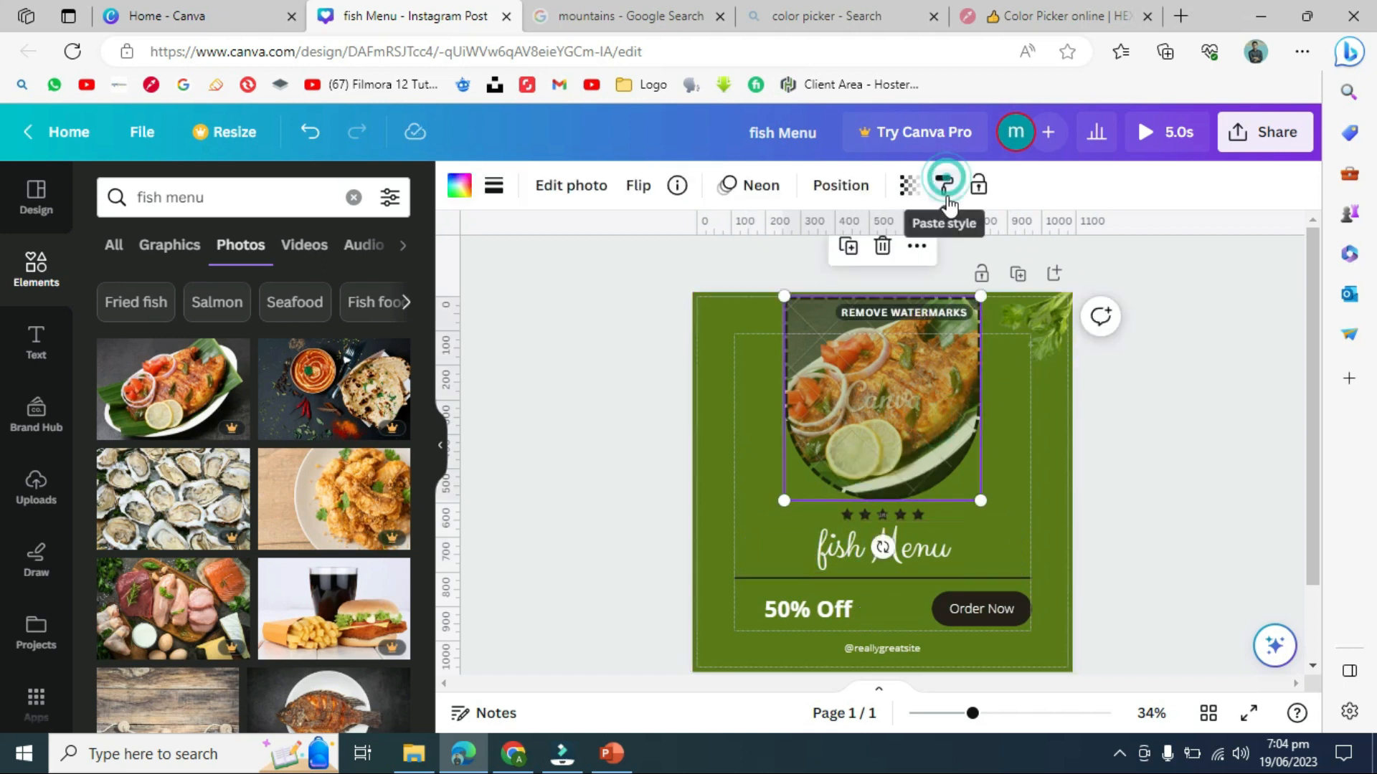
pyautogui.click(945, 571)
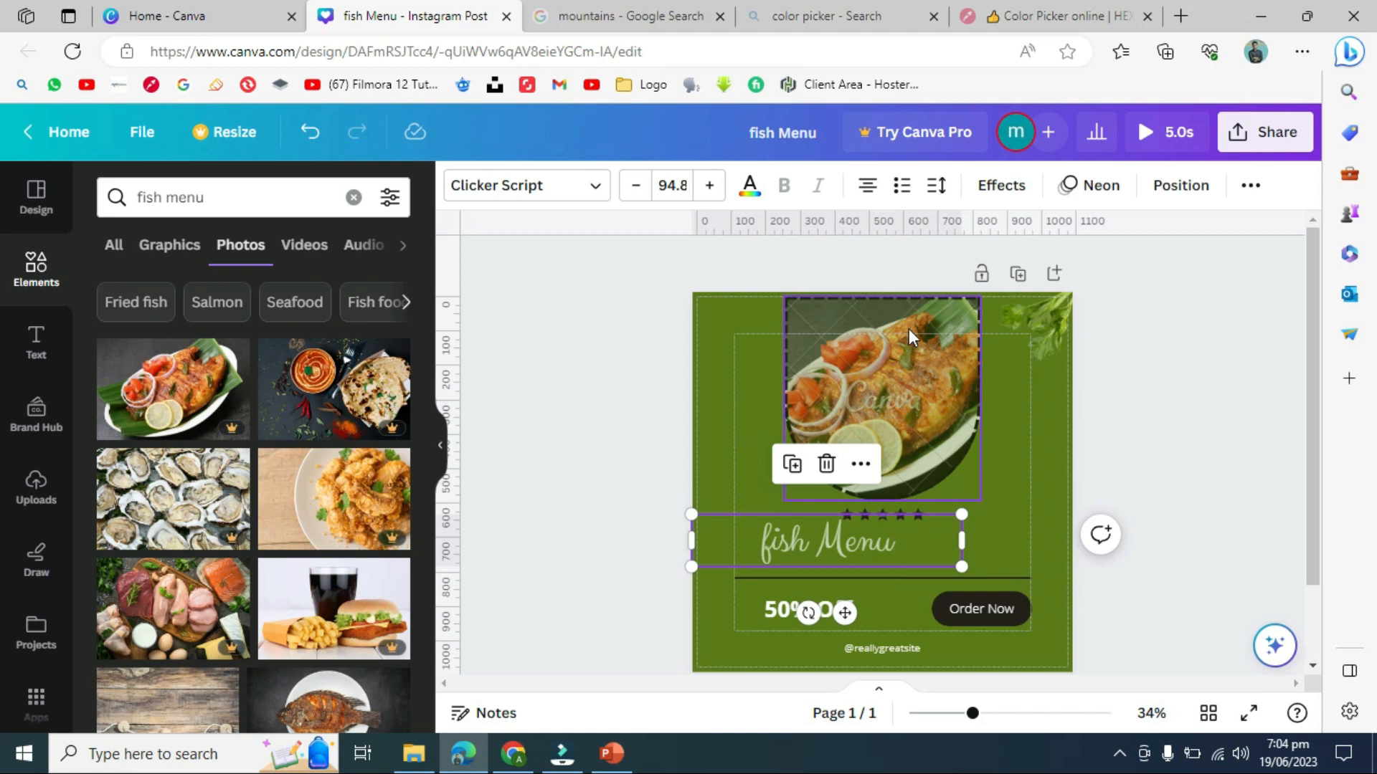
# - Undo and redo the heading's shift so it stays centred, then reselect the photo
pyautogui.hotkey('ctrl', 'z')
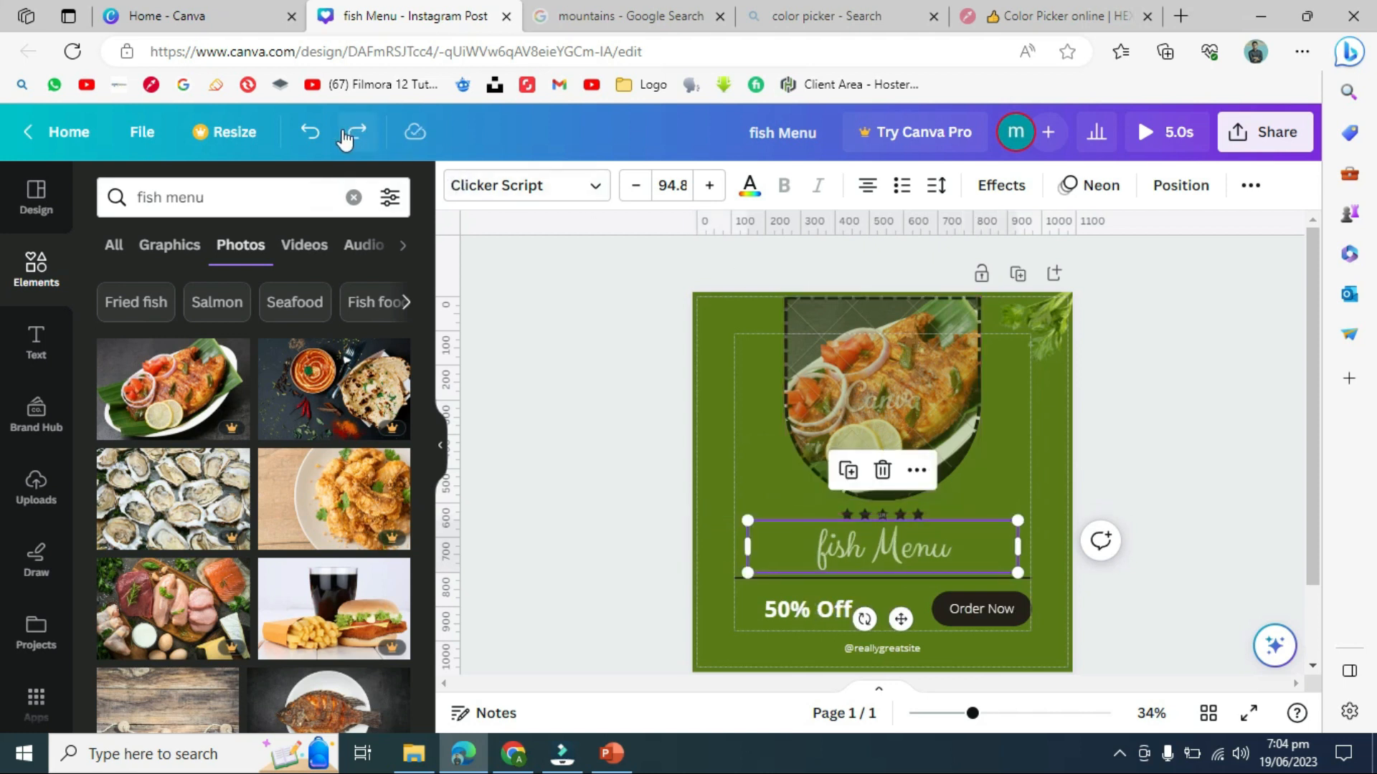
pyautogui.click(315, 133)
pyautogui.click(316, 133)
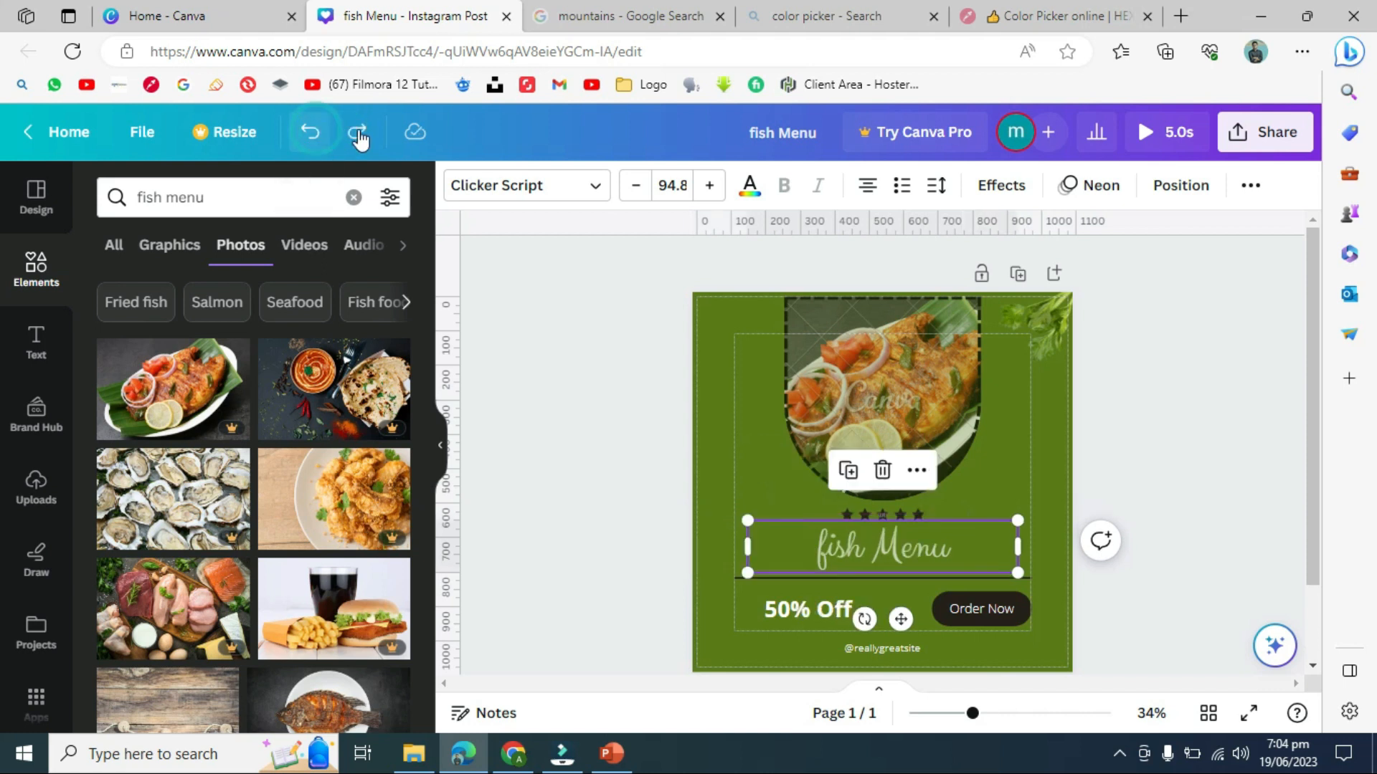
pyautogui.click(362, 132)
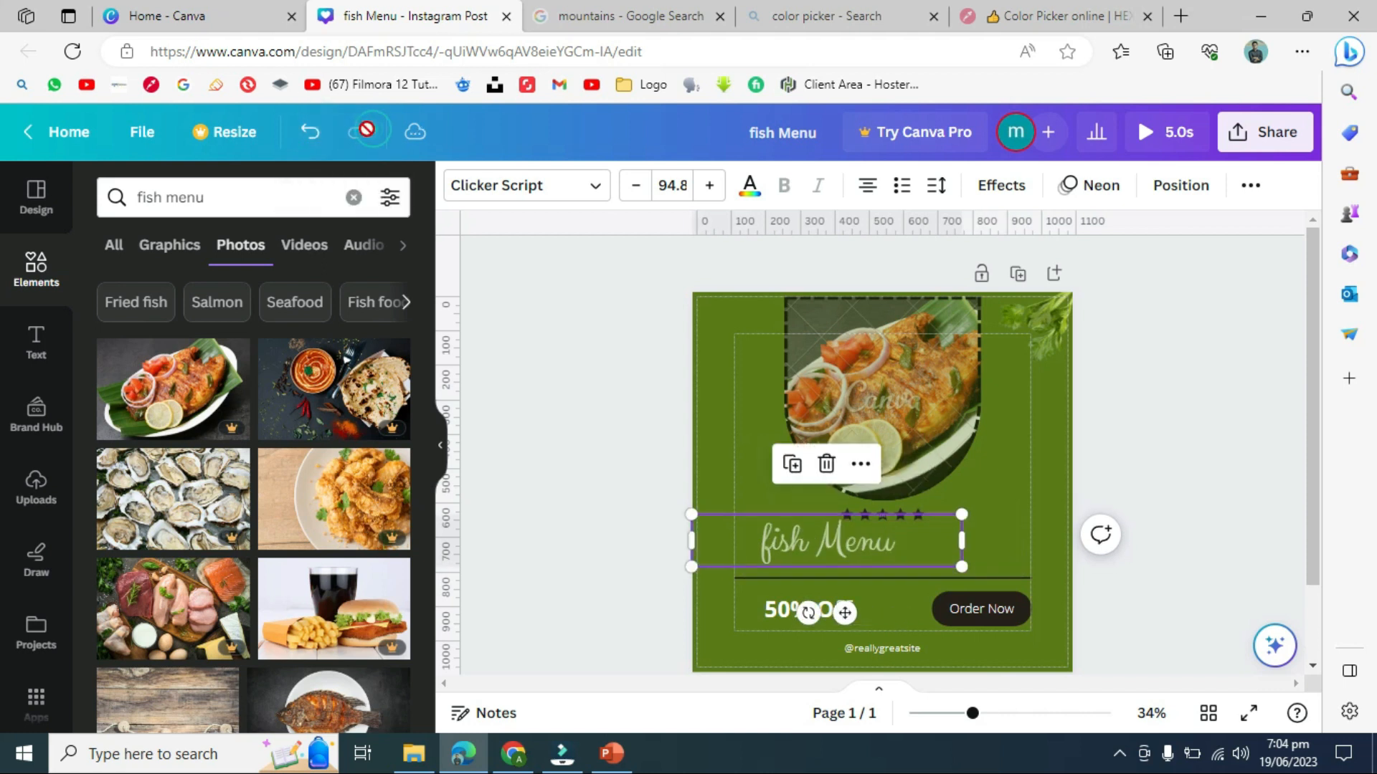
pyautogui.click(310, 132)
pyautogui.click(598, 342)
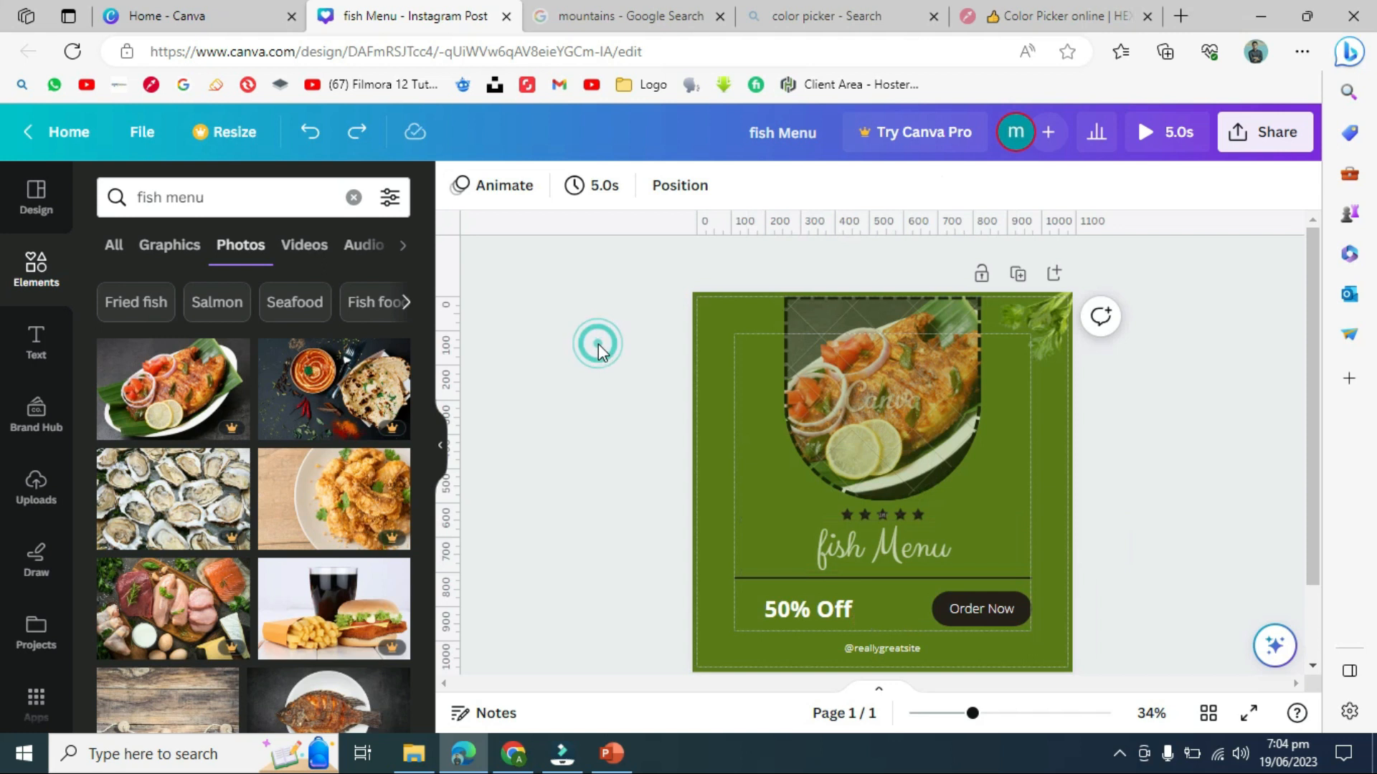
pyautogui.click(931, 388)
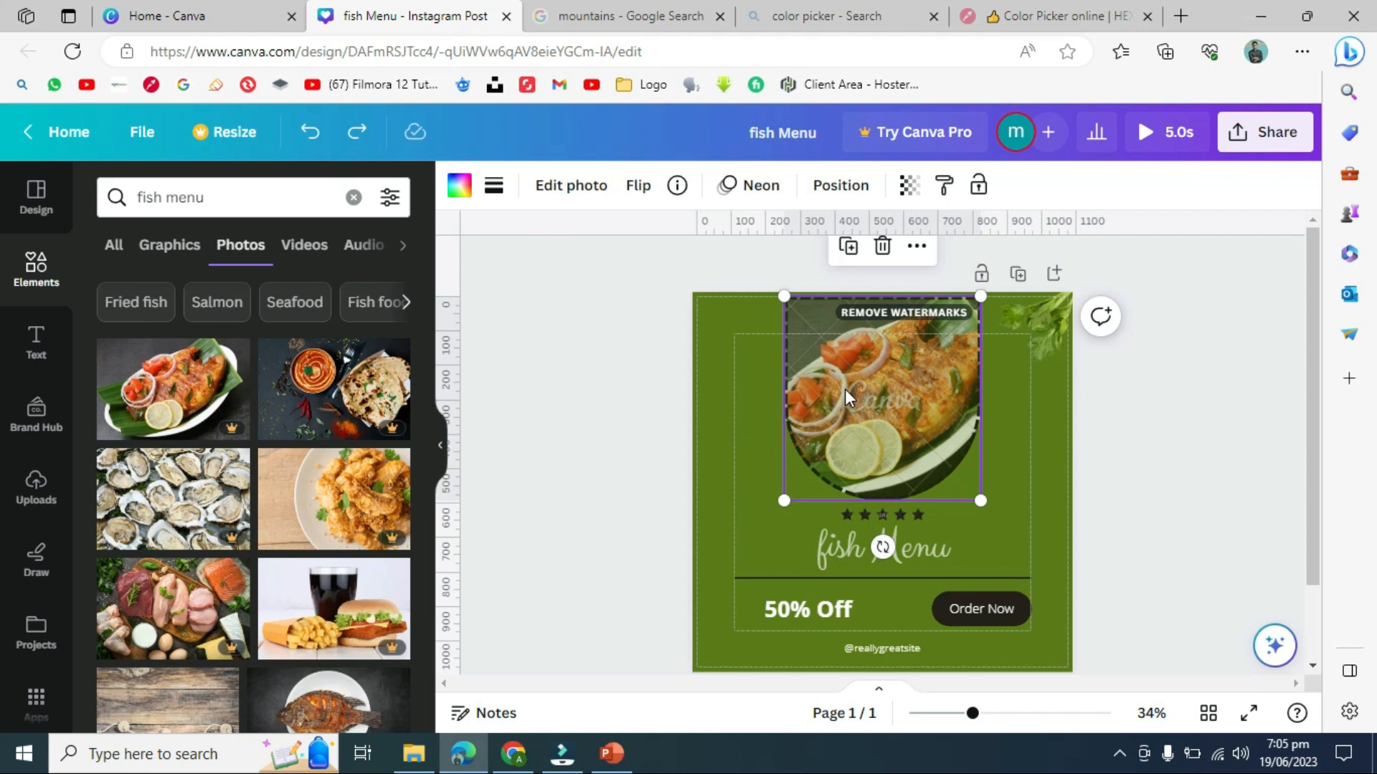
# - Lock the fish photo and nudge the fish Menu heading slightly up
pyautogui.click(978, 187)
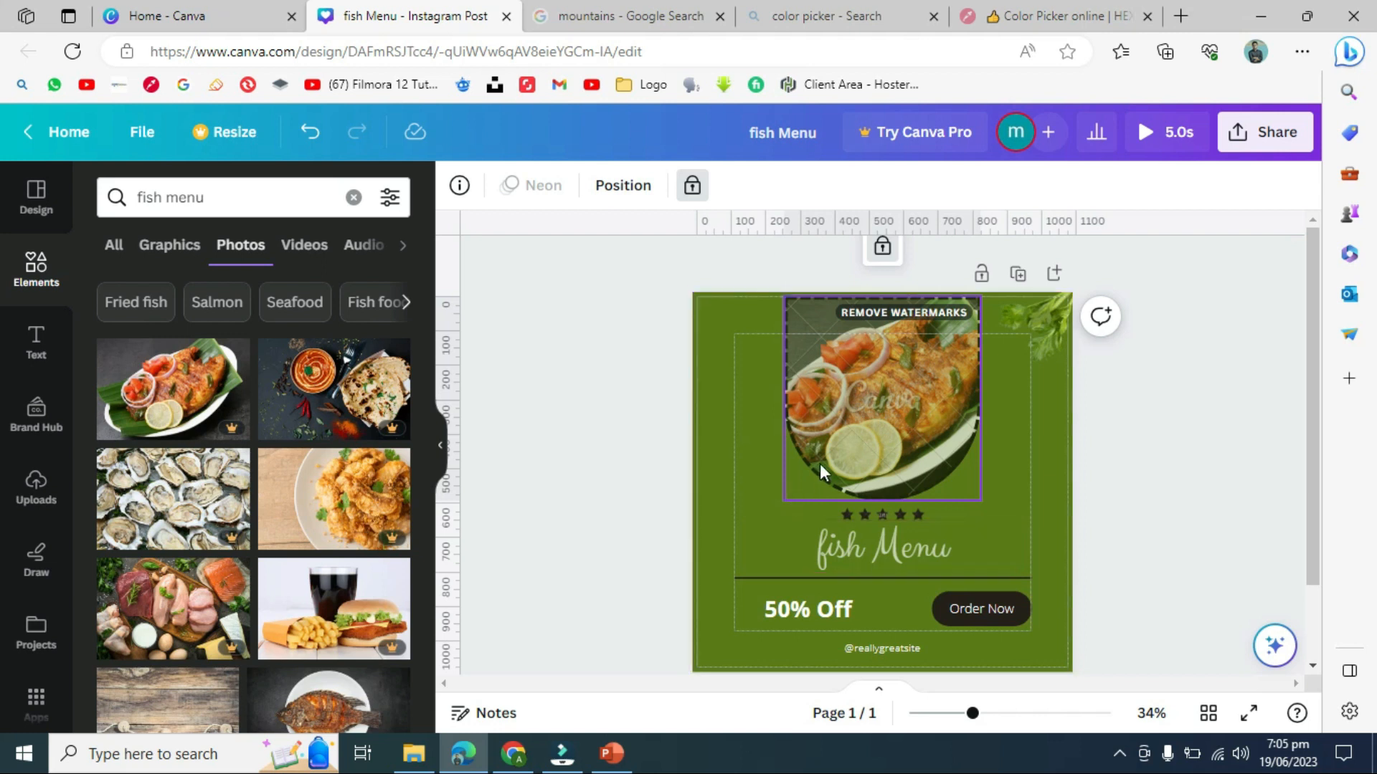
pyautogui.click(743, 470)
pyautogui.click(763, 540)
pyautogui.moveTo(763, 540); pyautogui.dragTo(763, 540)
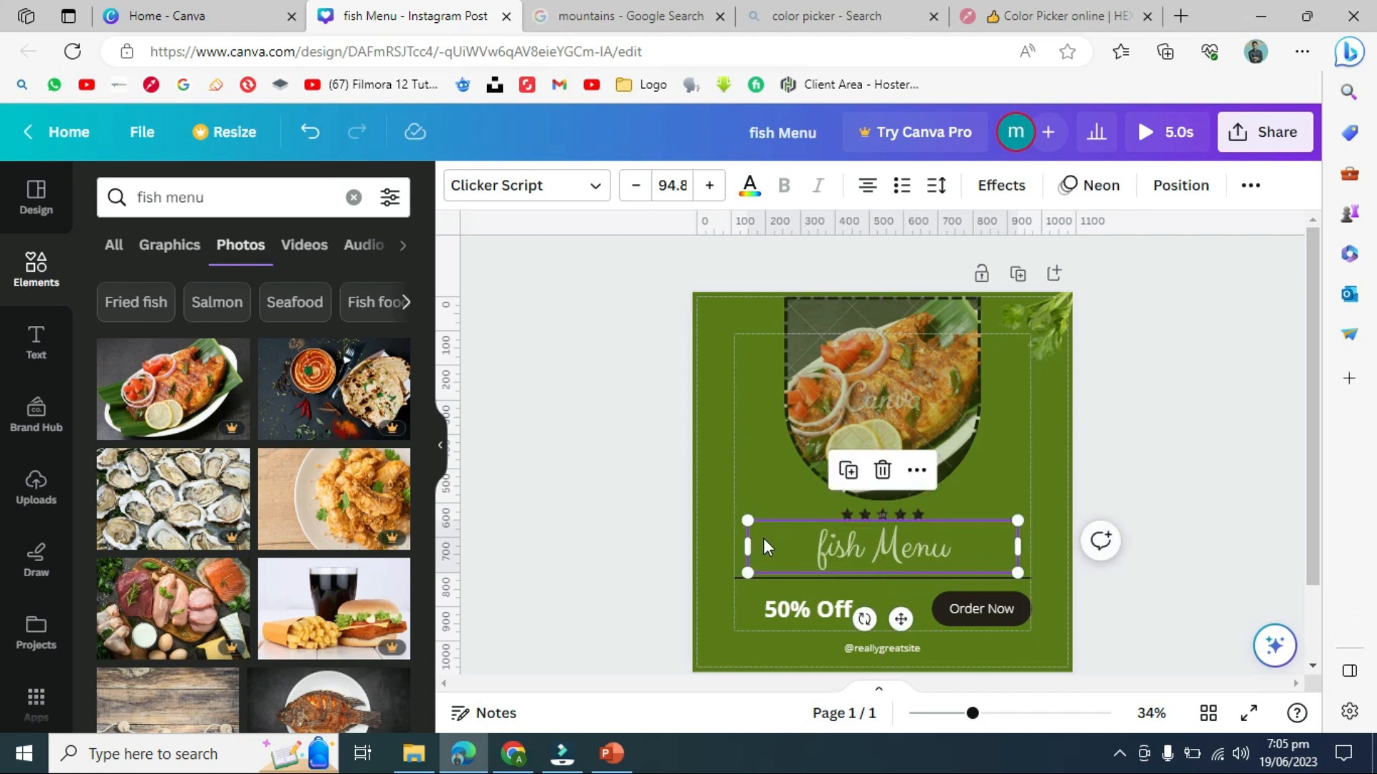
# - Unlock the fish photo and realign its frame flush against the post's top edge
pyautogui.click(896, 385)
pyautogui.click(734, 412)
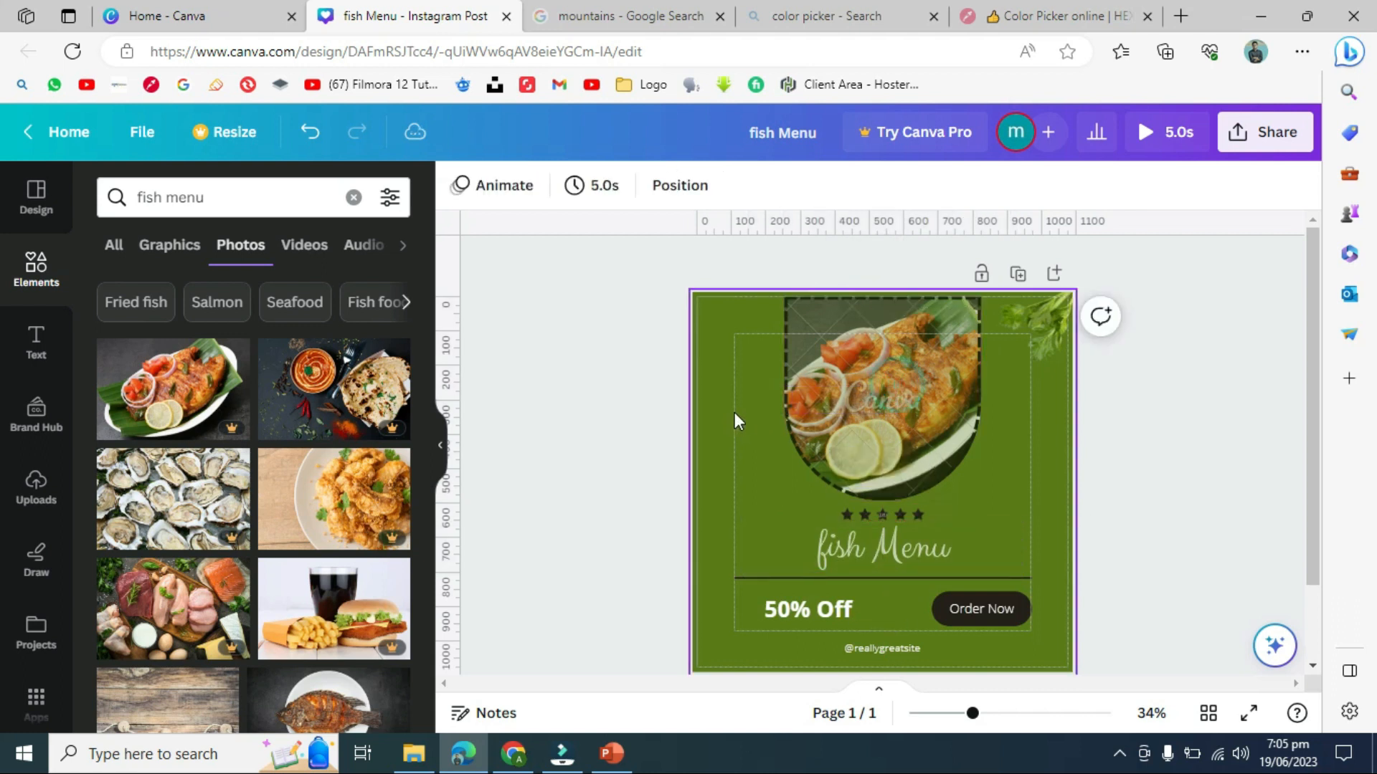
pyautogui.click(873, 422)
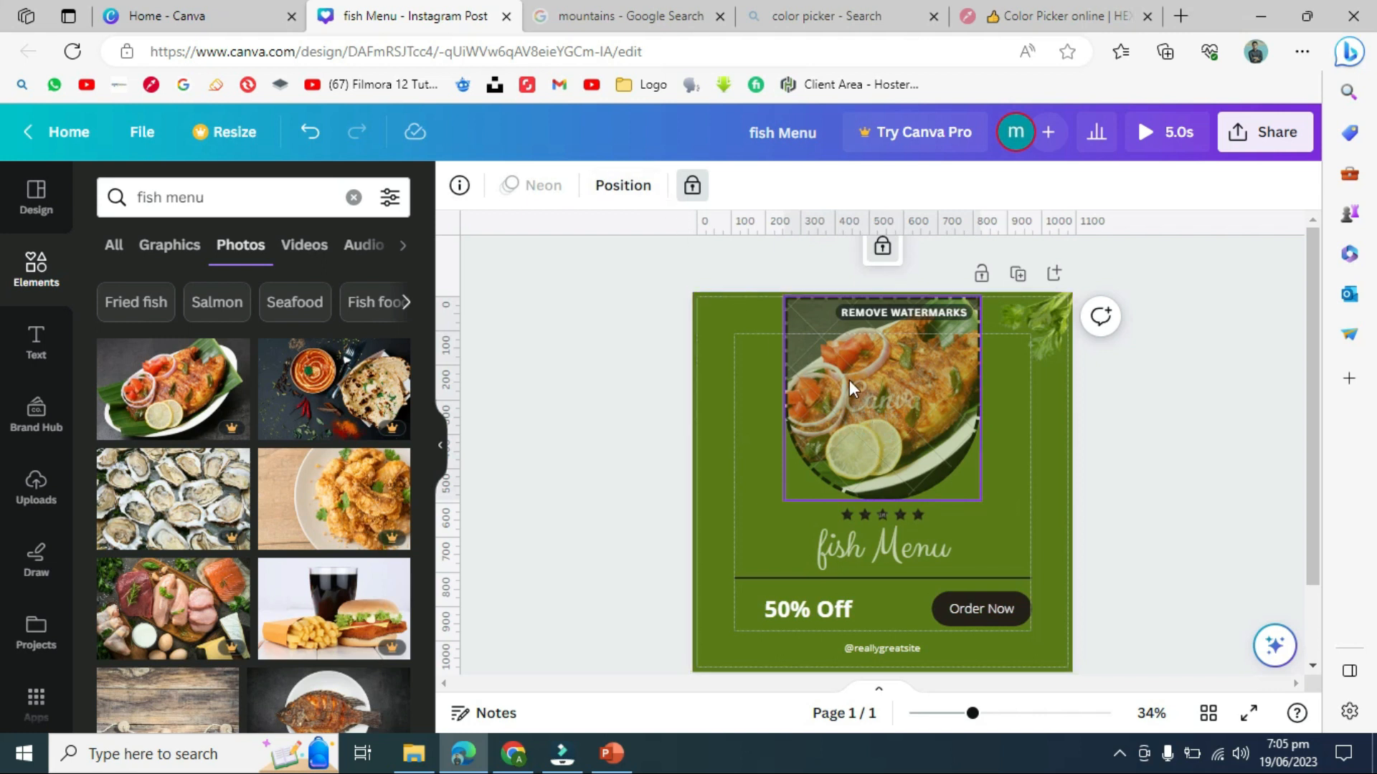
pyautogui.click(692, 185)
pyautogui.moveTo(845, 462)
pyautogui.mouseDown()
pyautogui.moveTo(770, 463)
pyautogui.moveTo(875, 449)
pyautogui.moveTo(864, 454)
pyautogui.mouseUp()
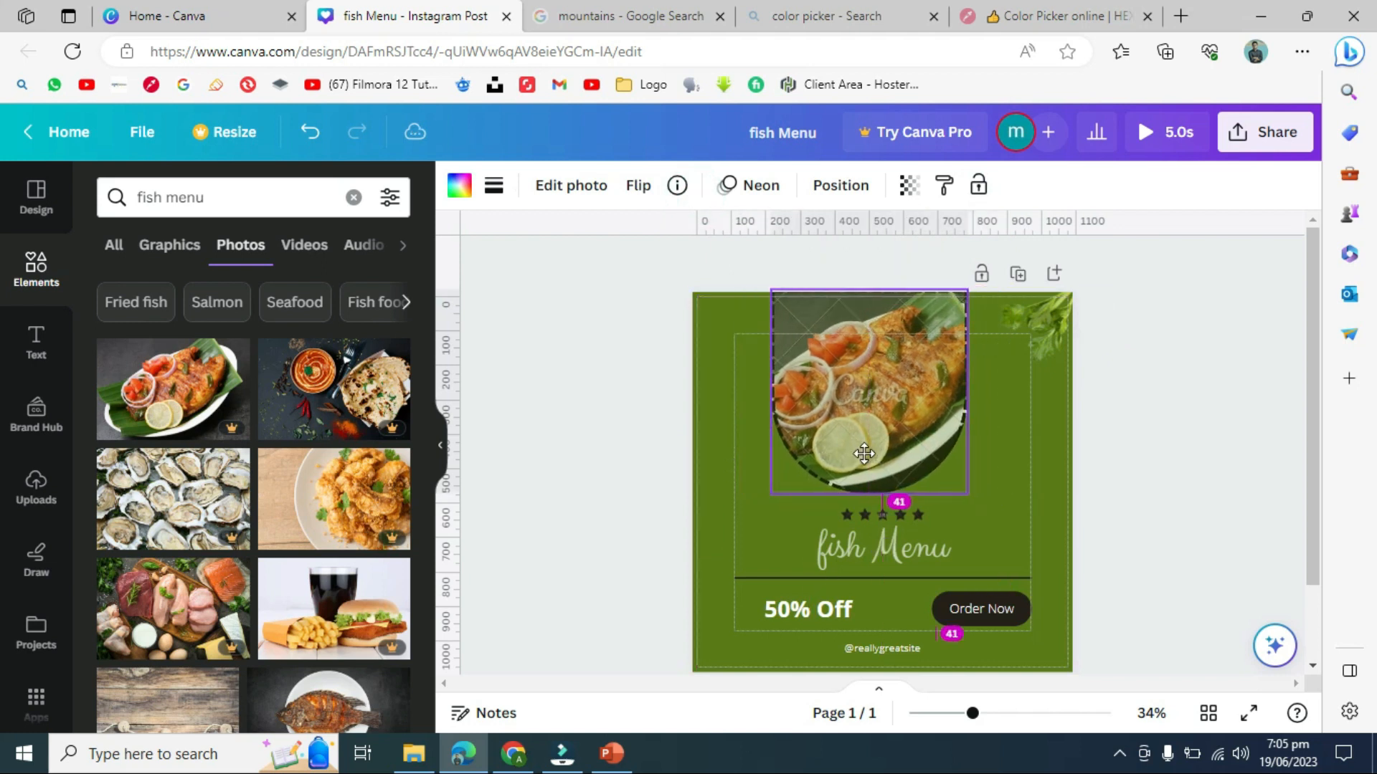
pyautogui.click(603, 414)
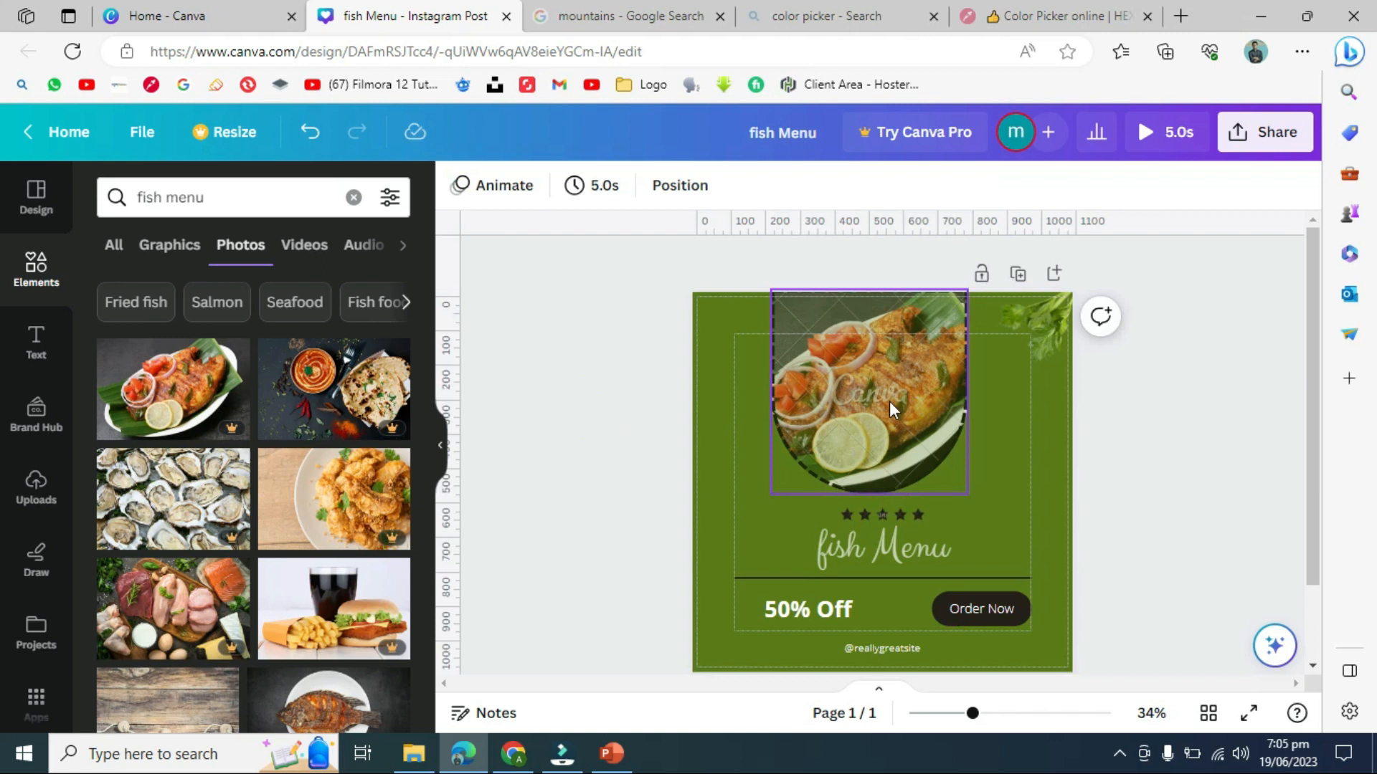
pyautogui.click(888, 403)
pyautogui.moveTo(886, 403); pyautogui.dragTo(900, 407)
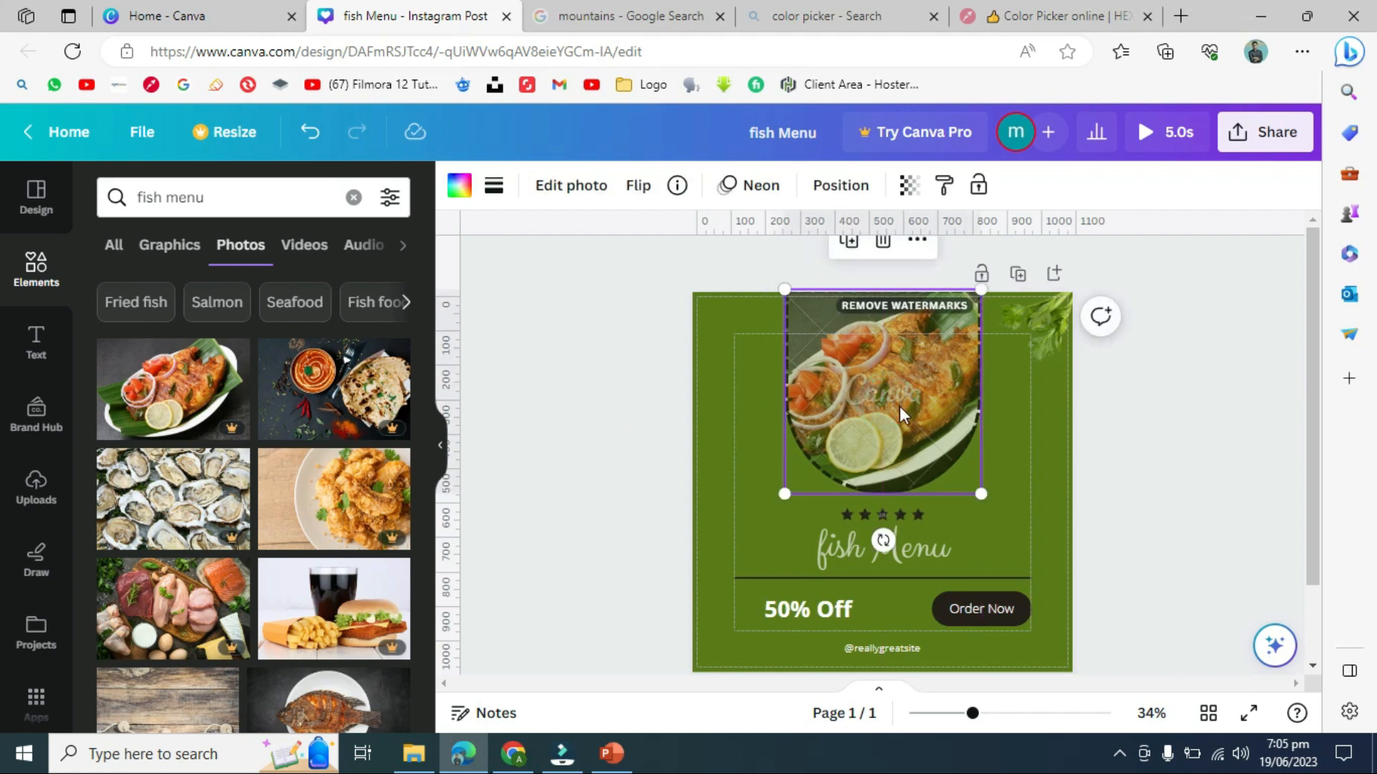
pyautogui.click(1205, 394)
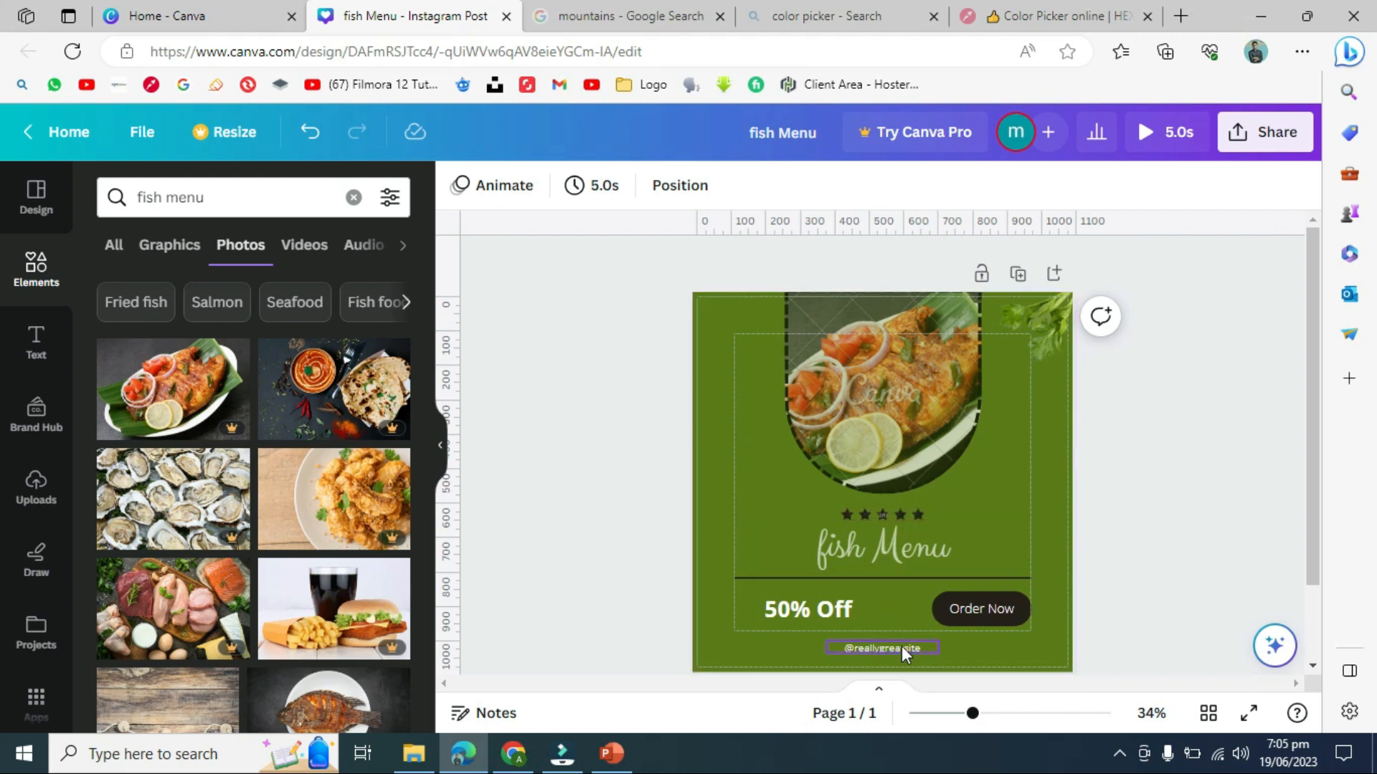
pyautogui.click(872, 513)
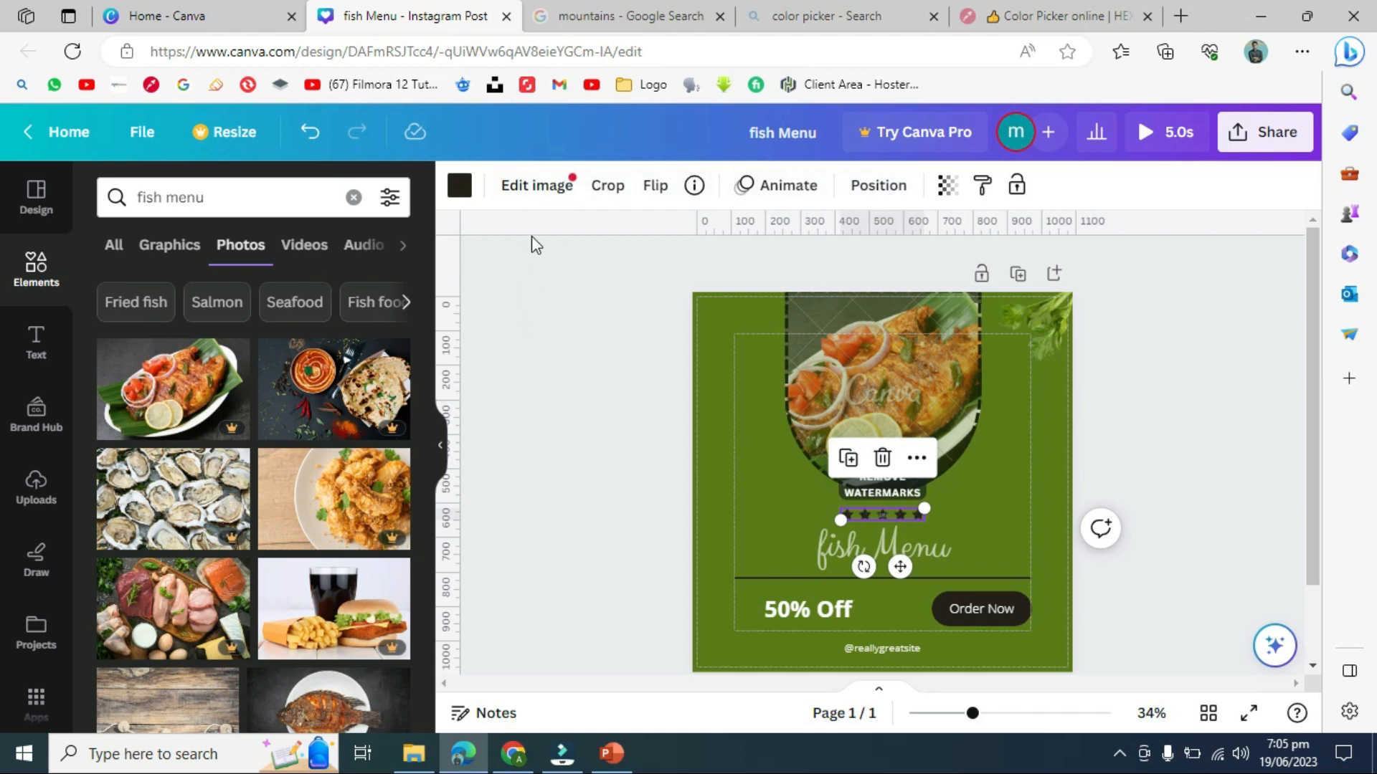
pyautogui.click(603, 190)
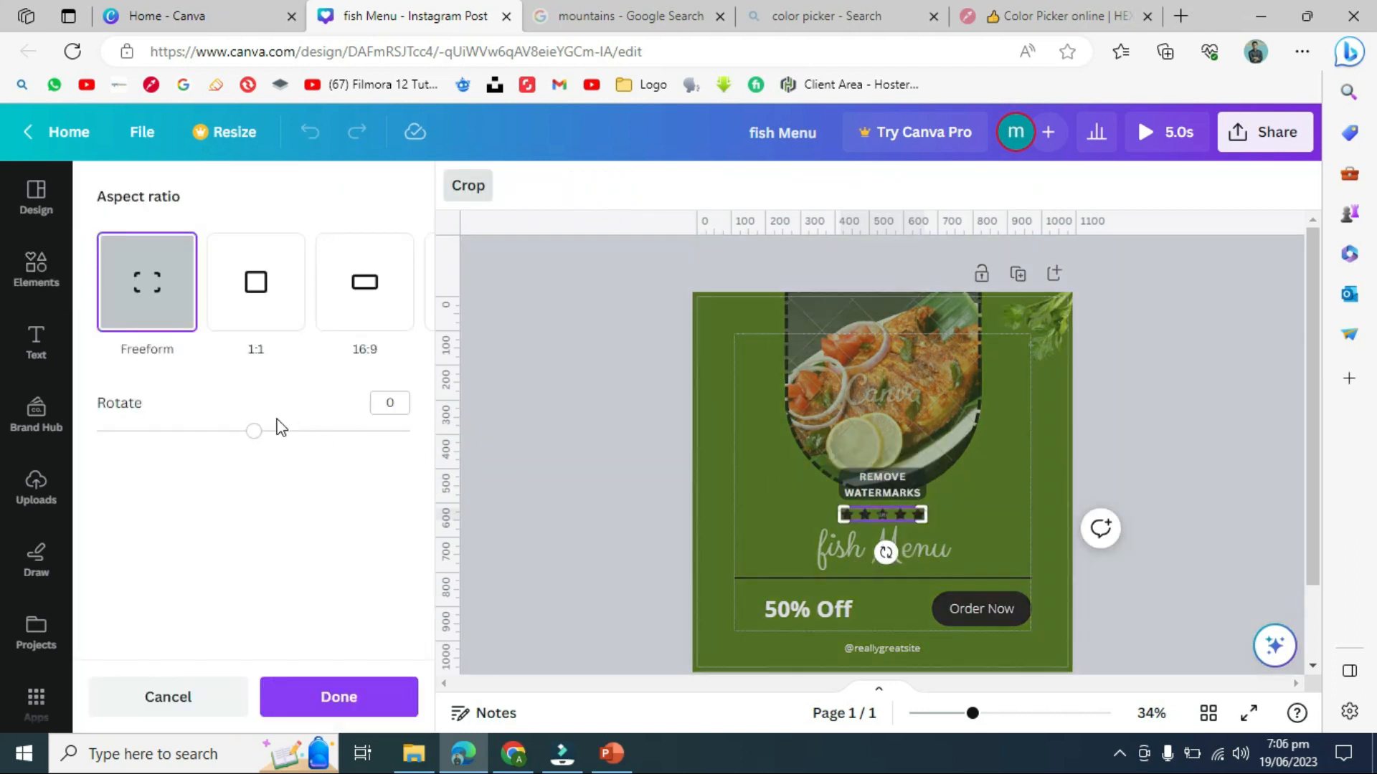
pyautogui.moveTo(255, 431); pyautogui.dragTo(368, 435)
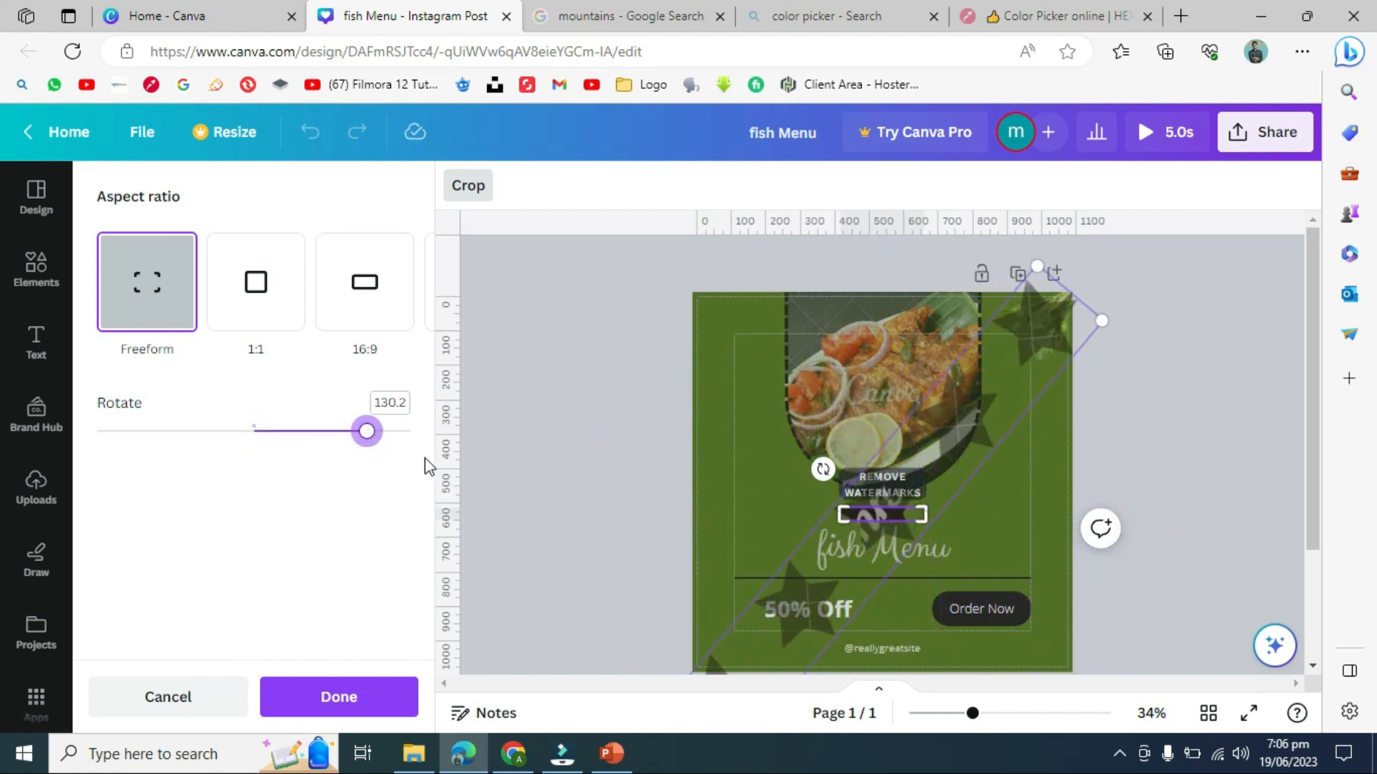
pyautogui.click(609, 428)
pyautogui.click(310, 132)
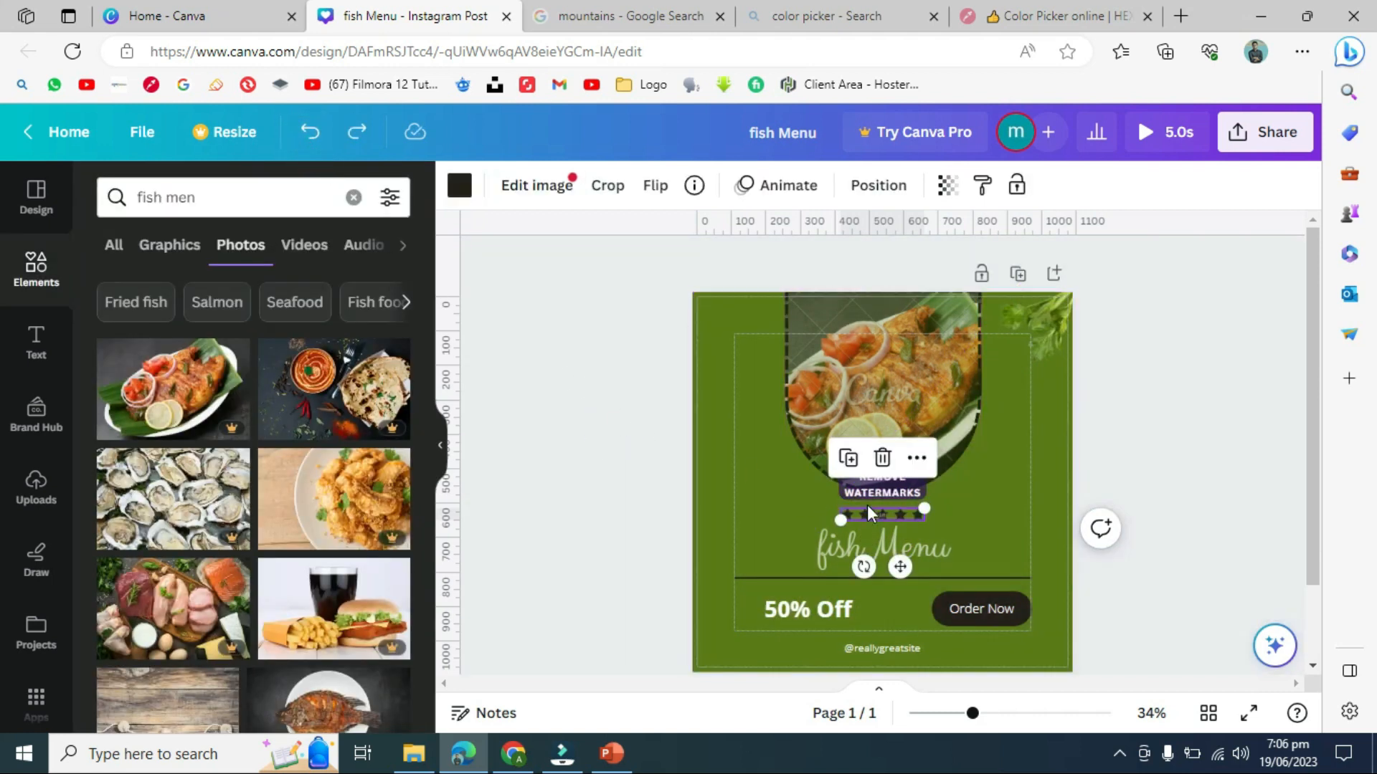
pyautogui.click(888, 512)
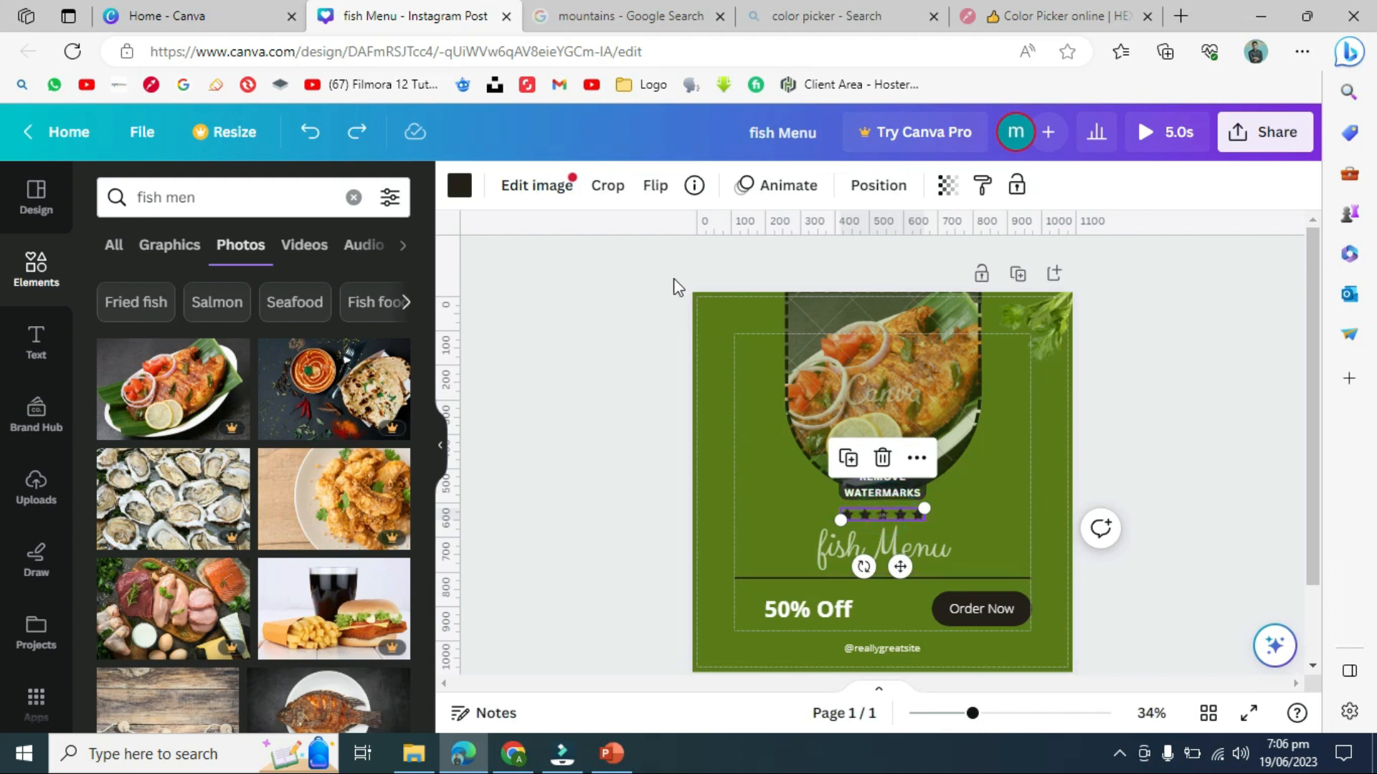
# - Apply the Pan animation from Element Animations, then select the fish Menu heading
pyautogui.click(789, 194)
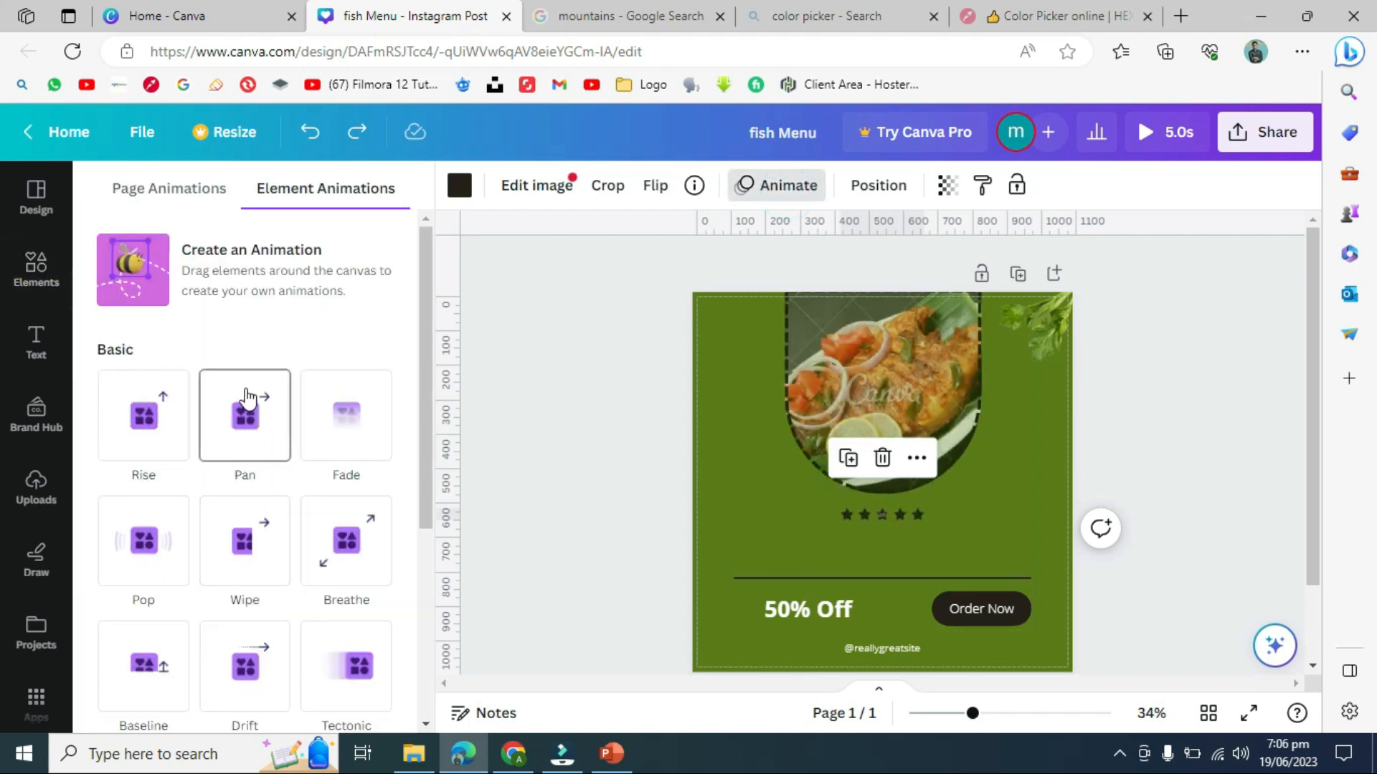
pyautogui.click(539, 439)
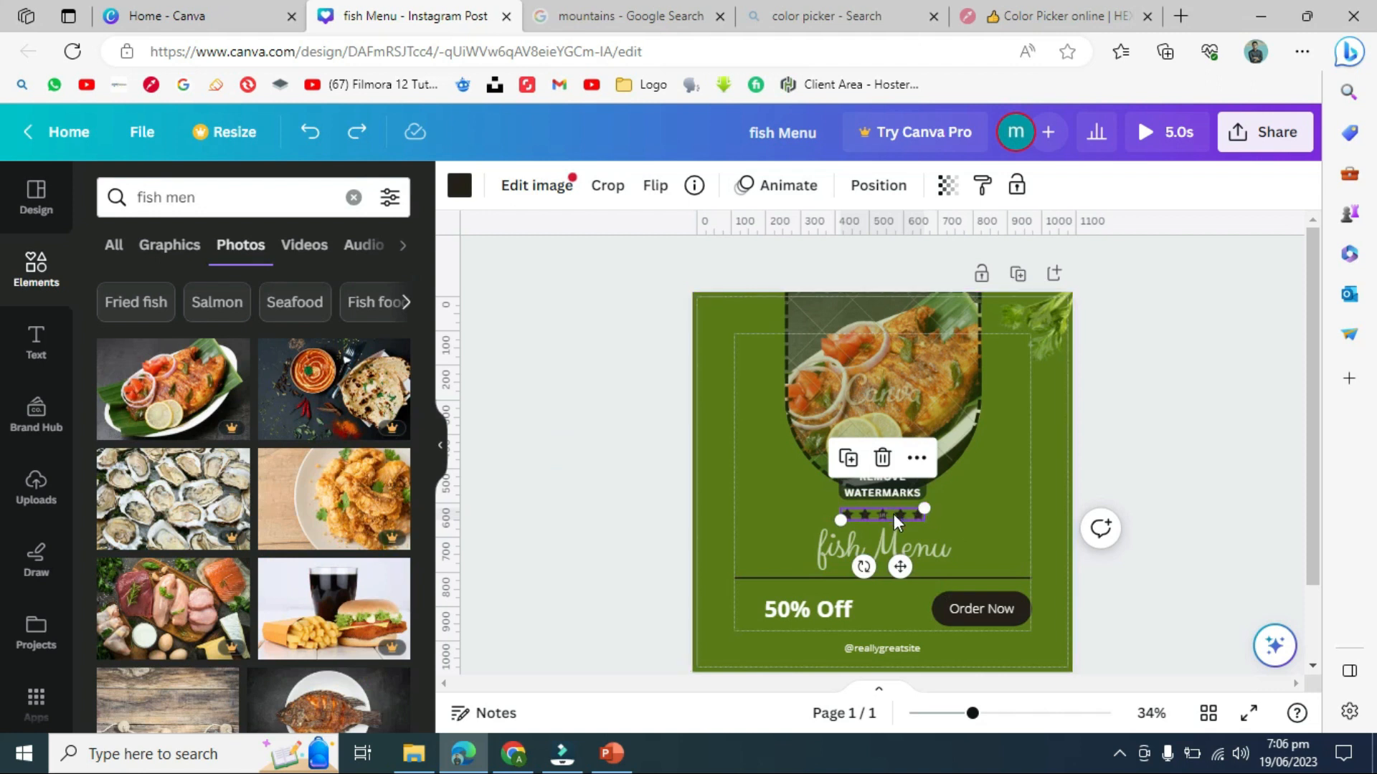
pyautogui.click(784, 188)
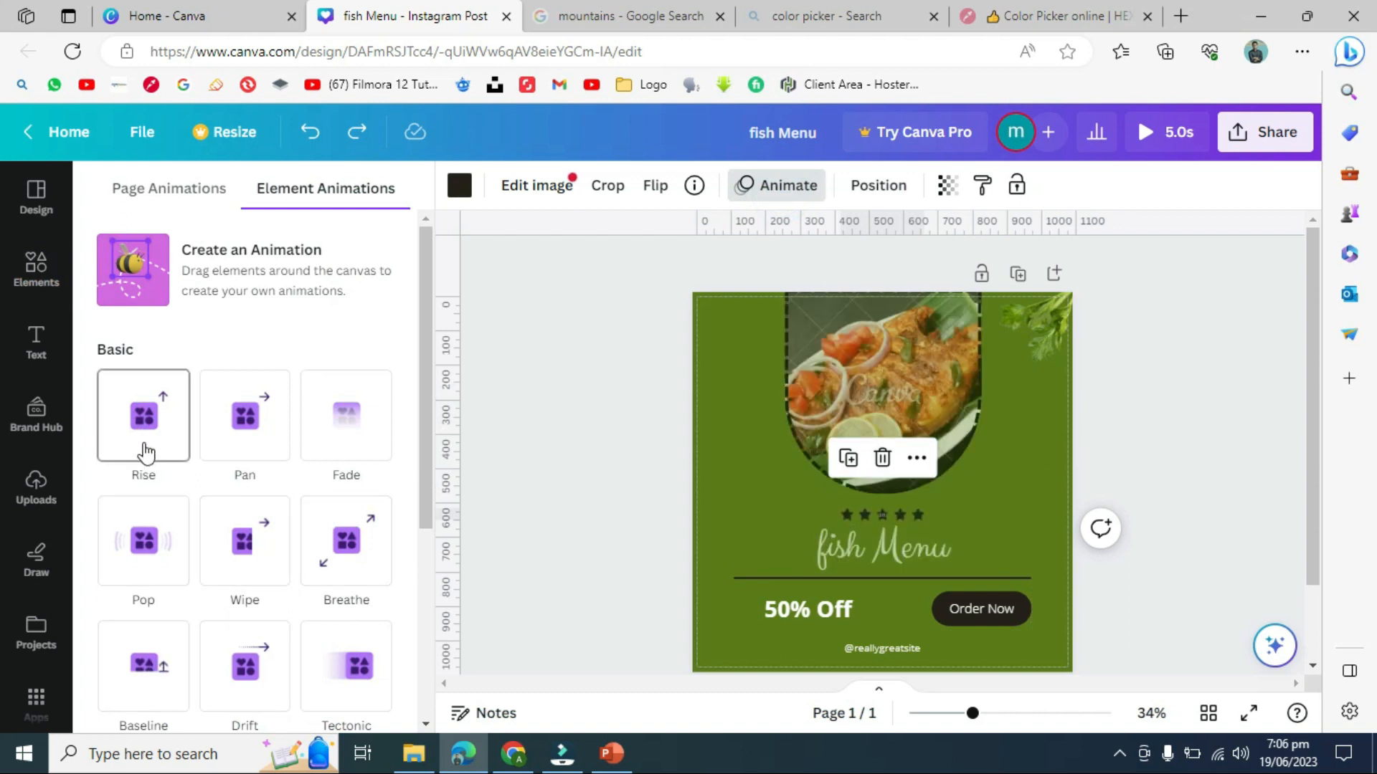
pyautogui.click(275, 444)
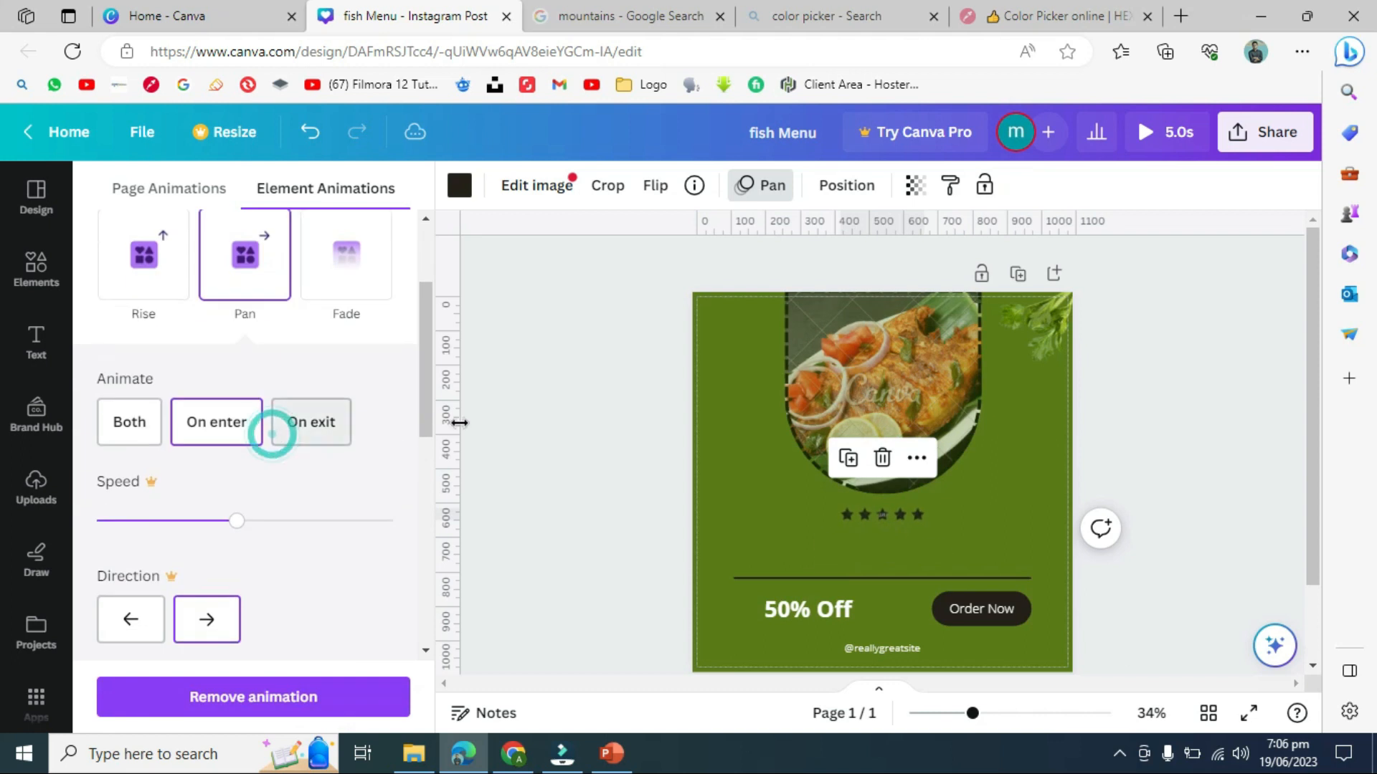
pyautogui.click(556, 410)
pyautogui.click(943, 557)
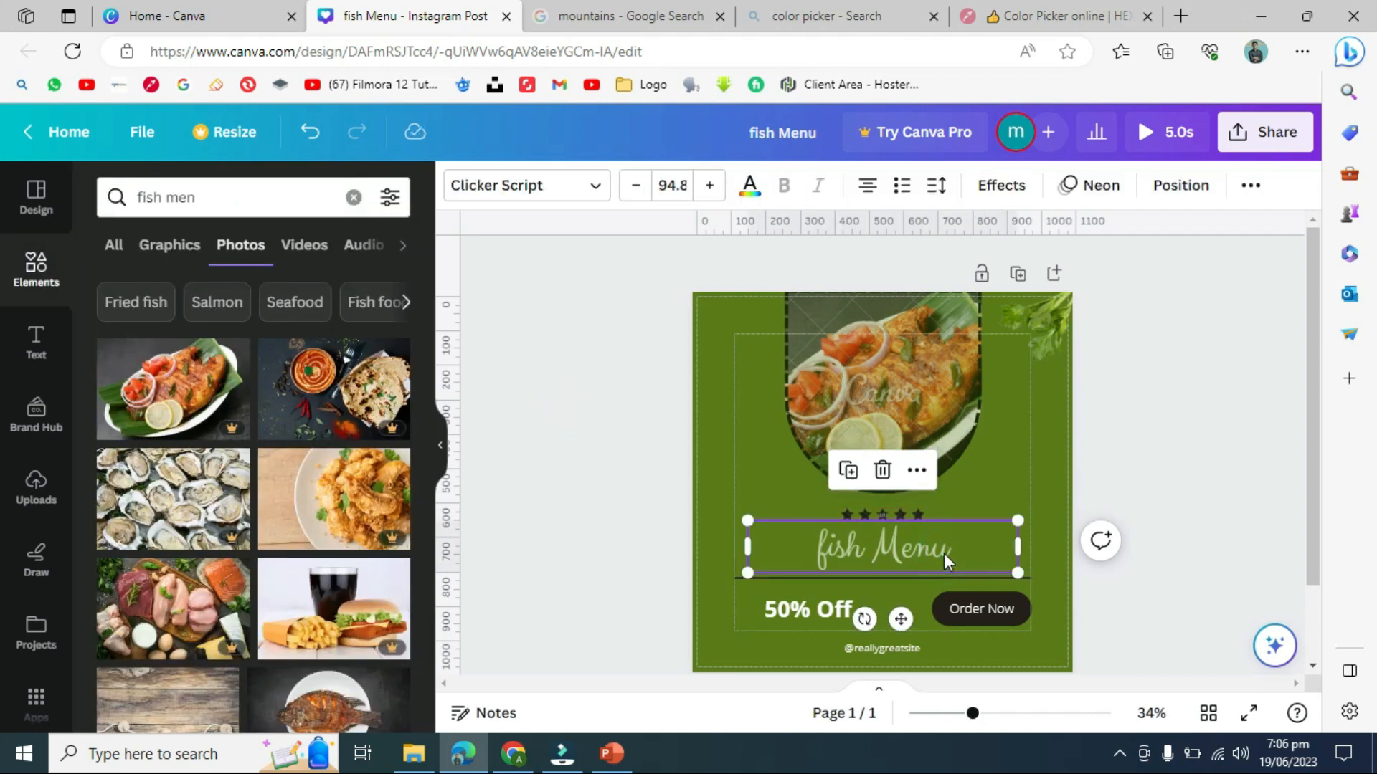
pyautogui.click(883, 544)
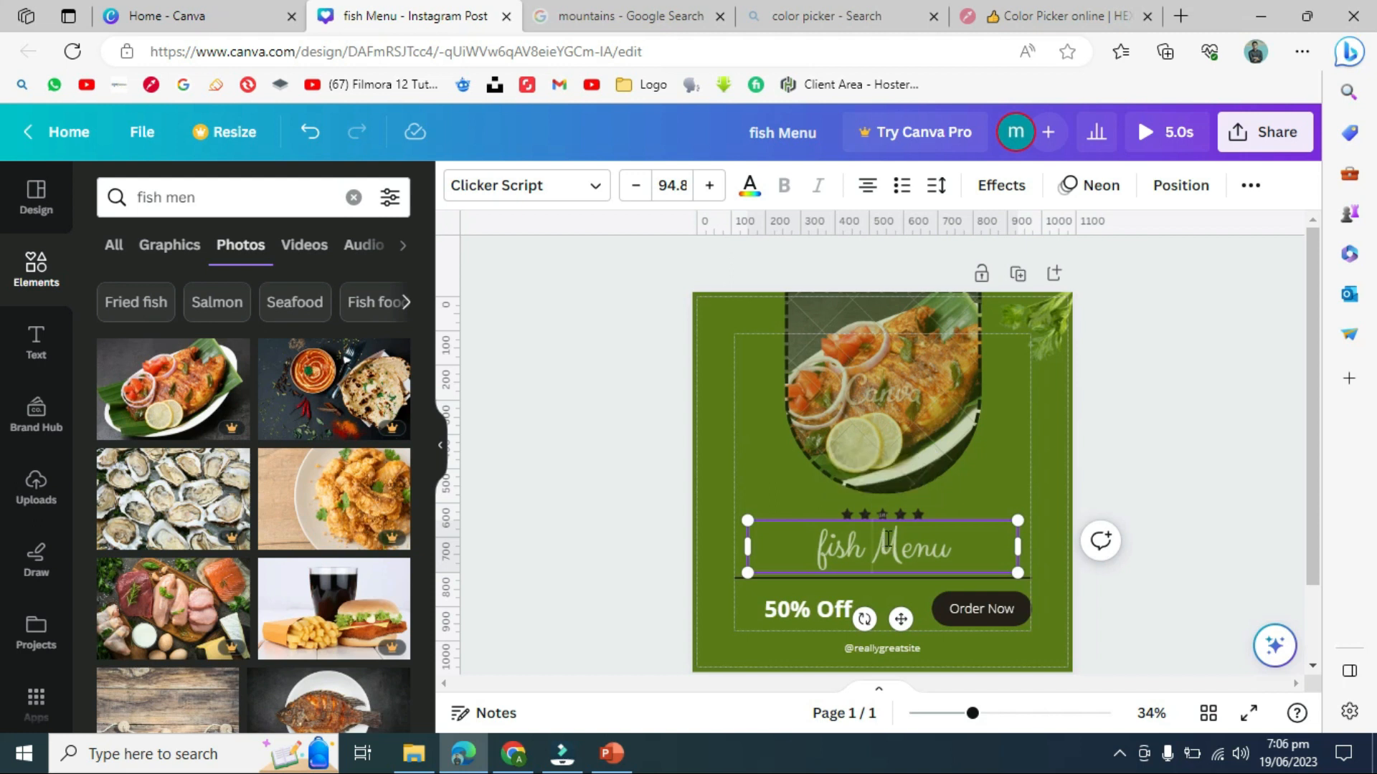
pyautogui.tripleClick(972, 549)
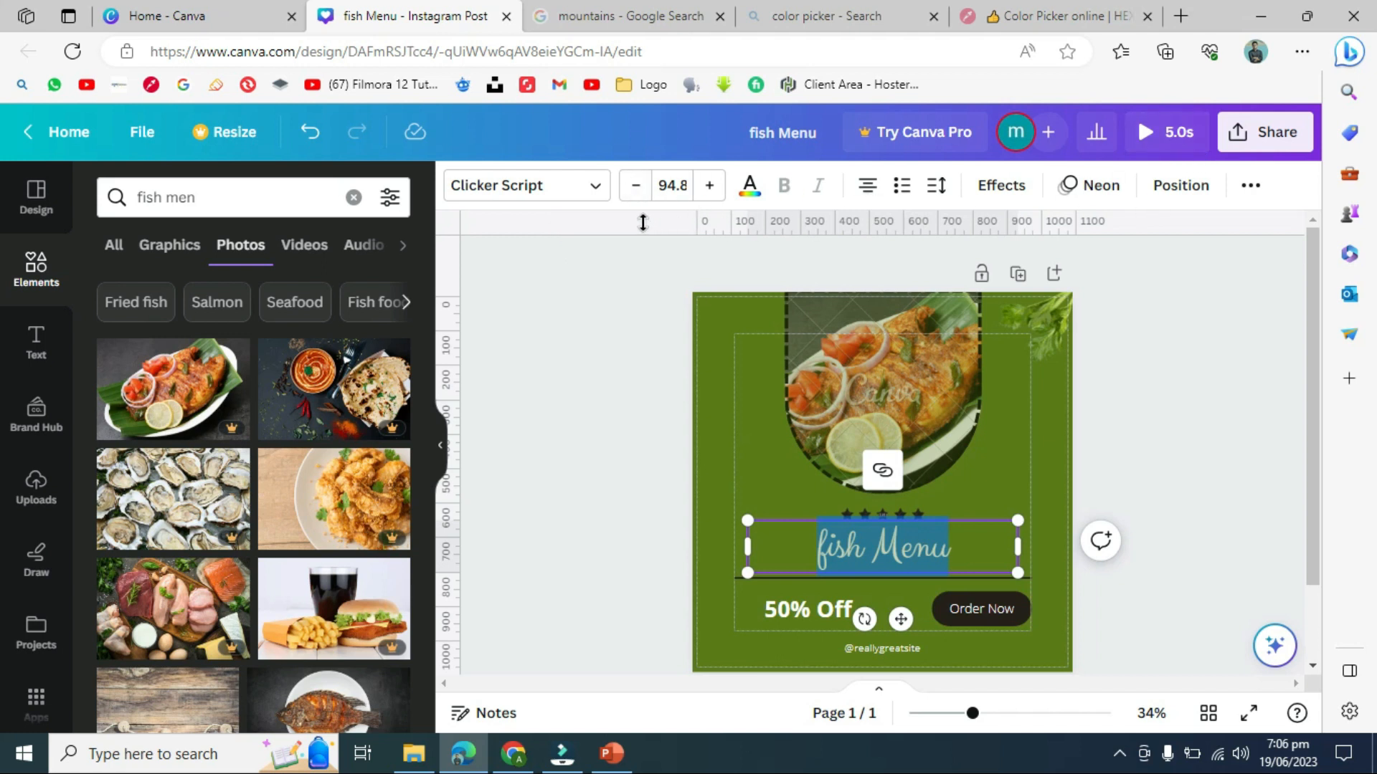
pyautogui.click(594, 195)
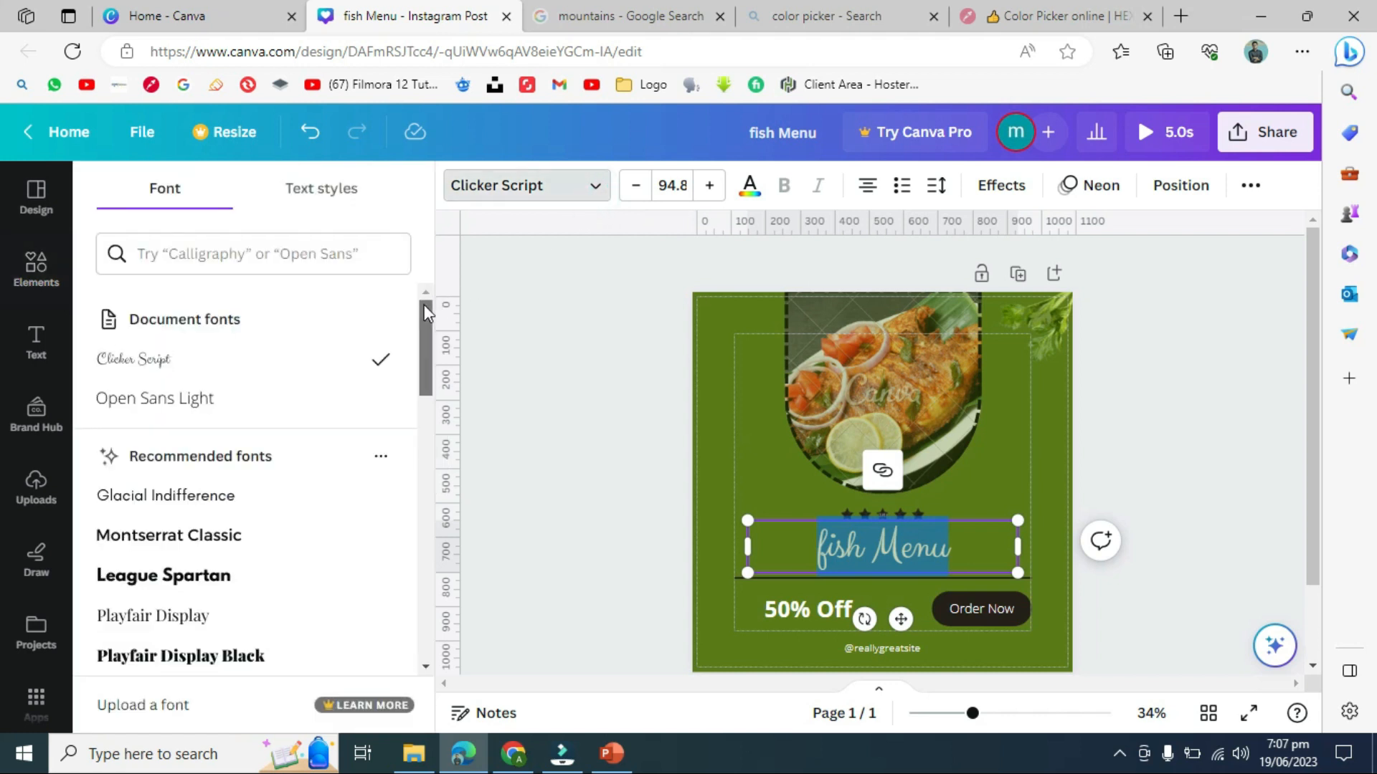
pyautogui.moveTo(423, 307); pyautogui.dragTo(437, 462)
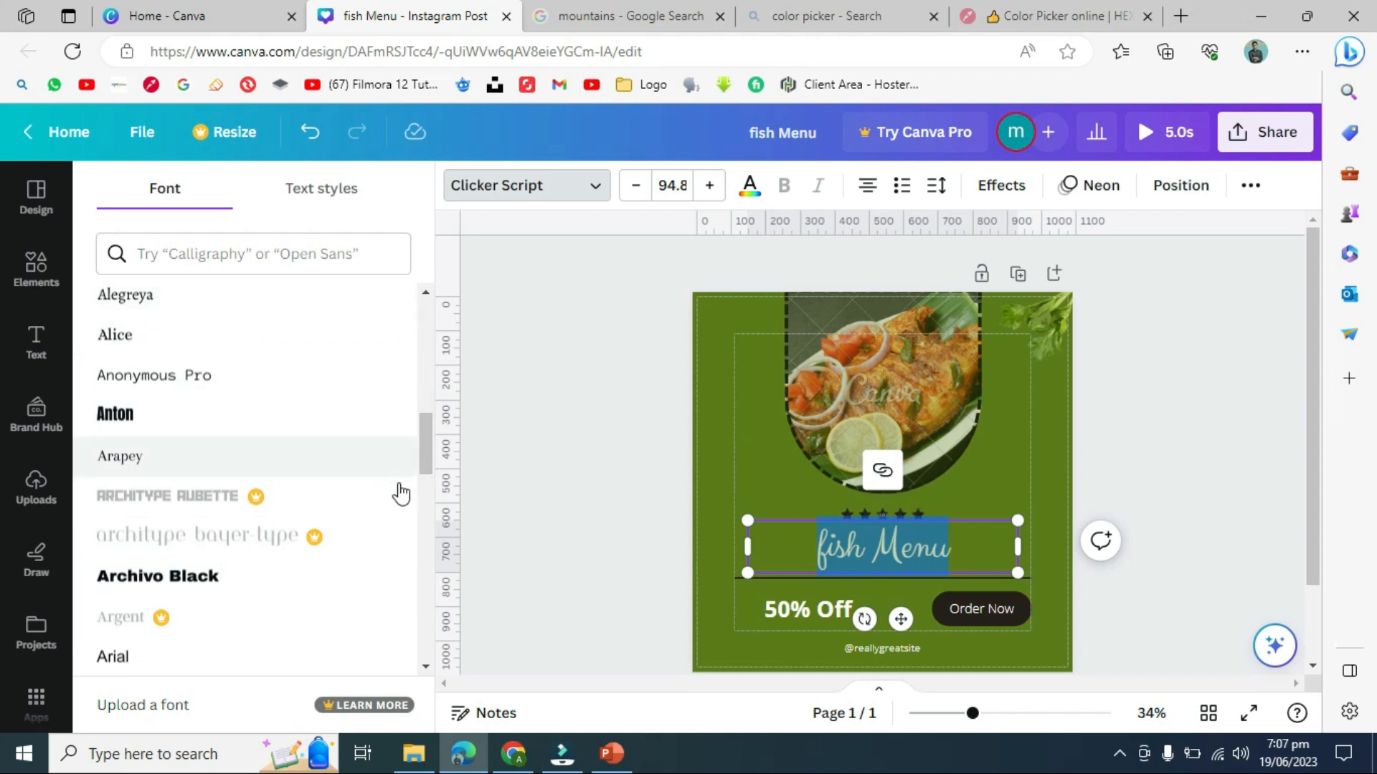
pyautogui.moveTo(425, 442); pyautogui.dragTo(416, 558)
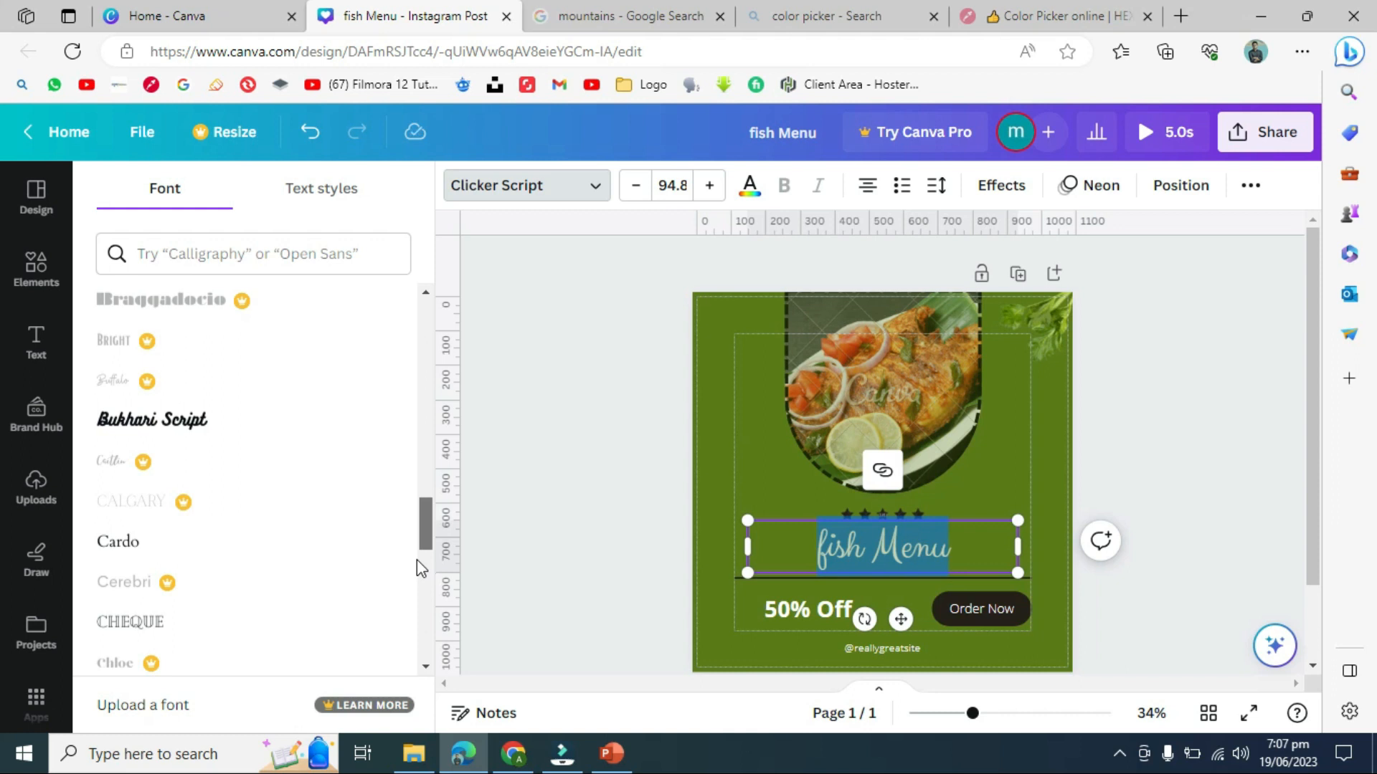
pyautogui.scroll(-5, 416, 559)
pyautogui.scroll(-5, 420, 604)
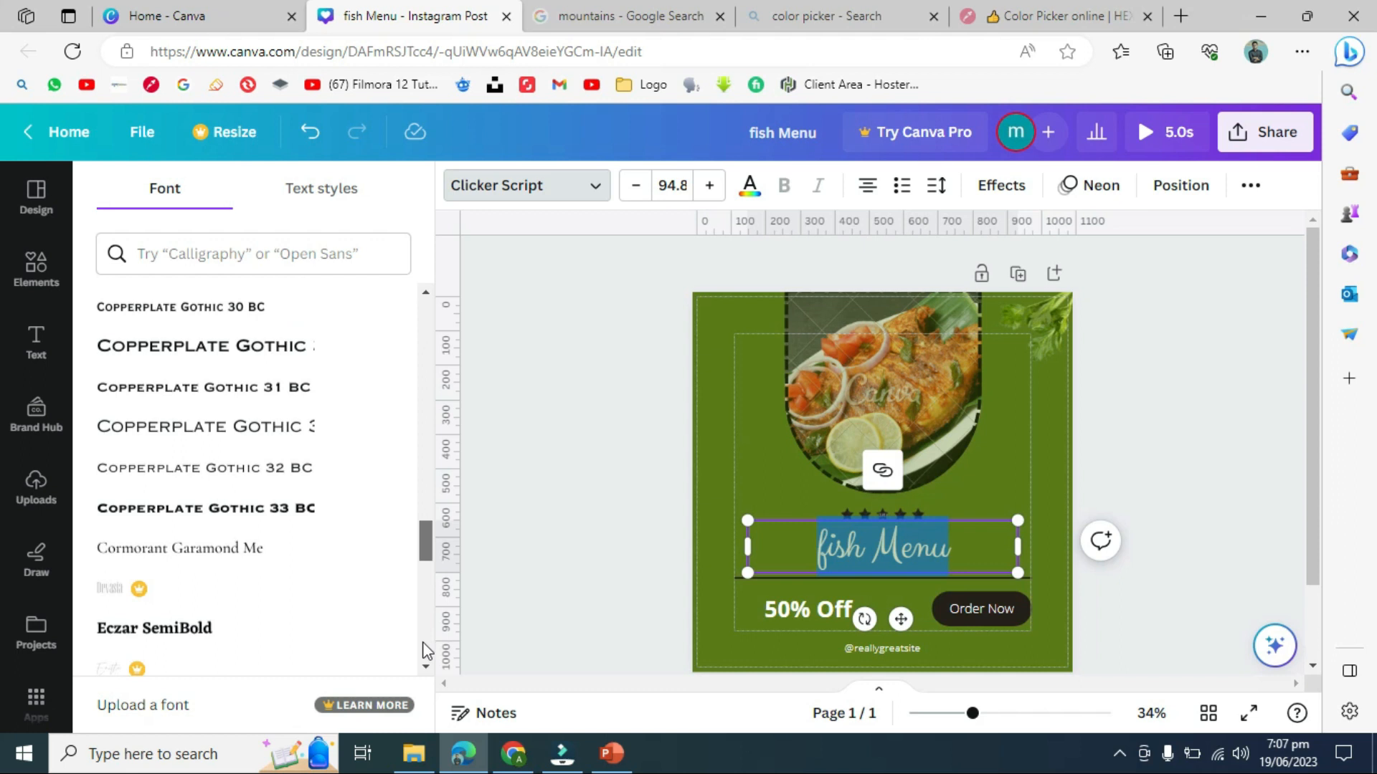
pyautogui.scroll(-6, 424, 645)
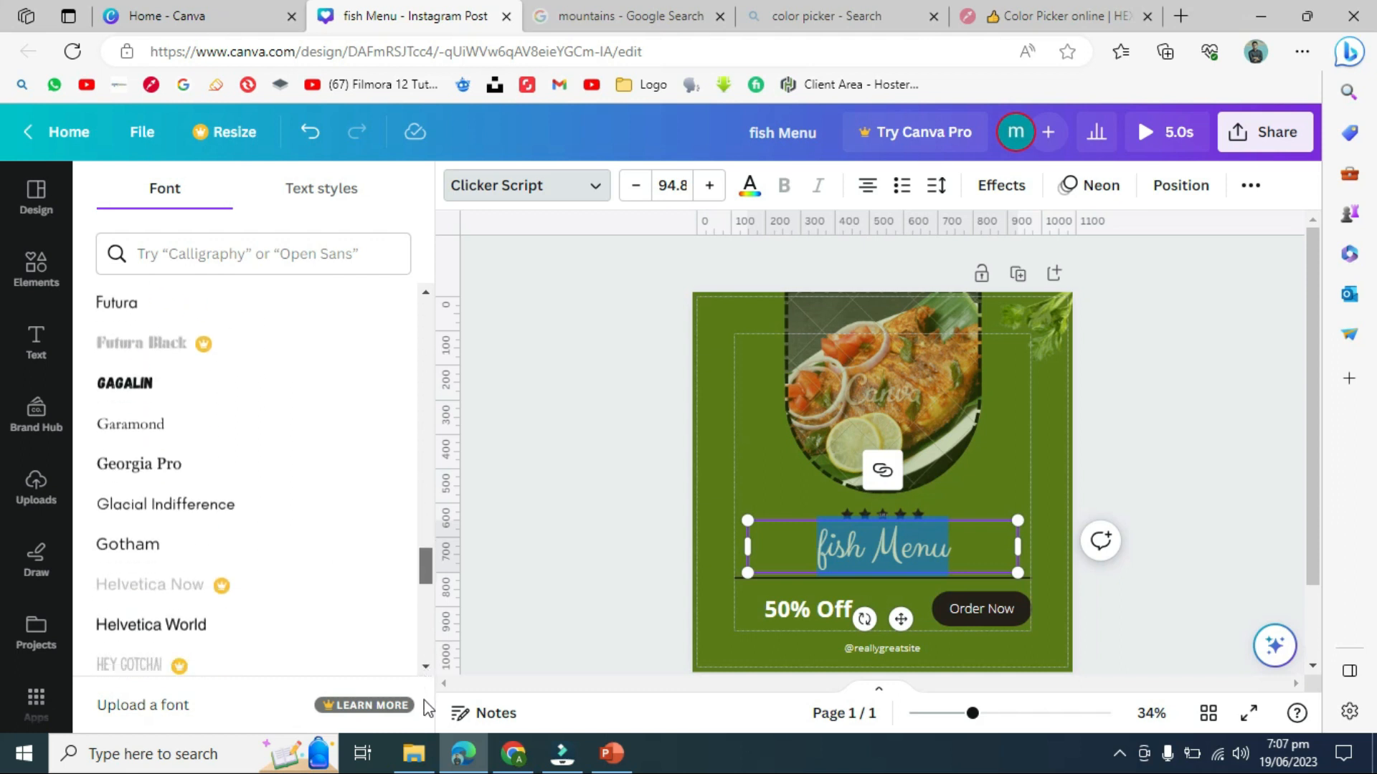
pyautogui.scroll(-3, 424, 703)
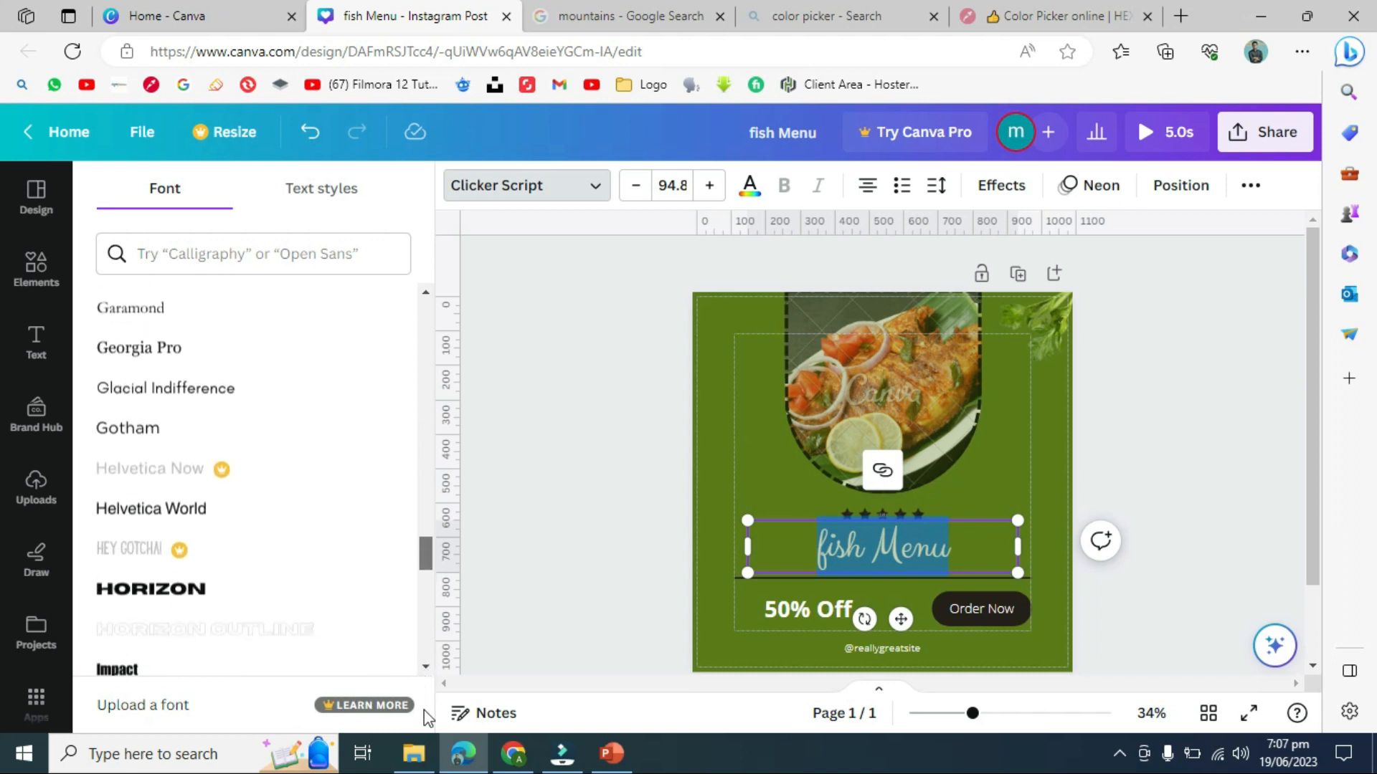
pyautogui.click(200, 596)
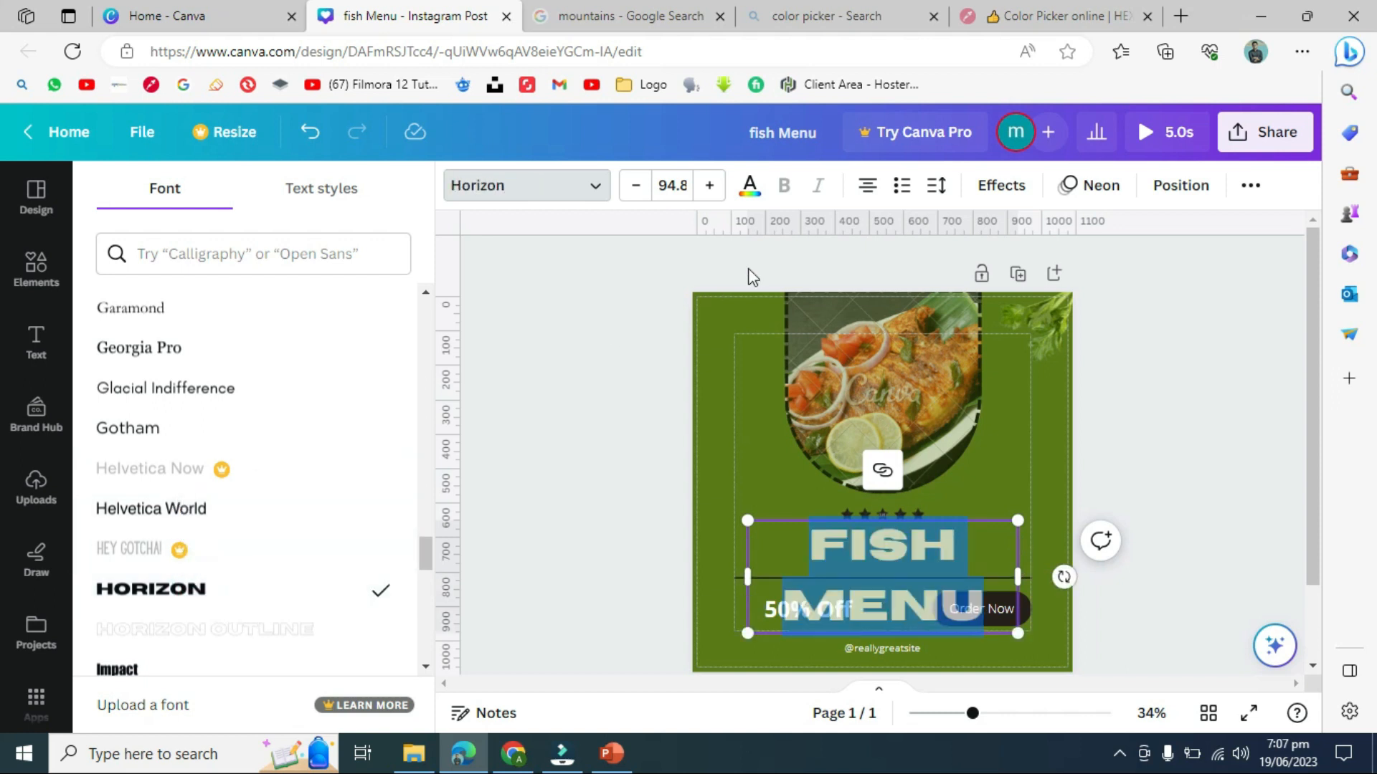
pyautogui.click(474, 346)
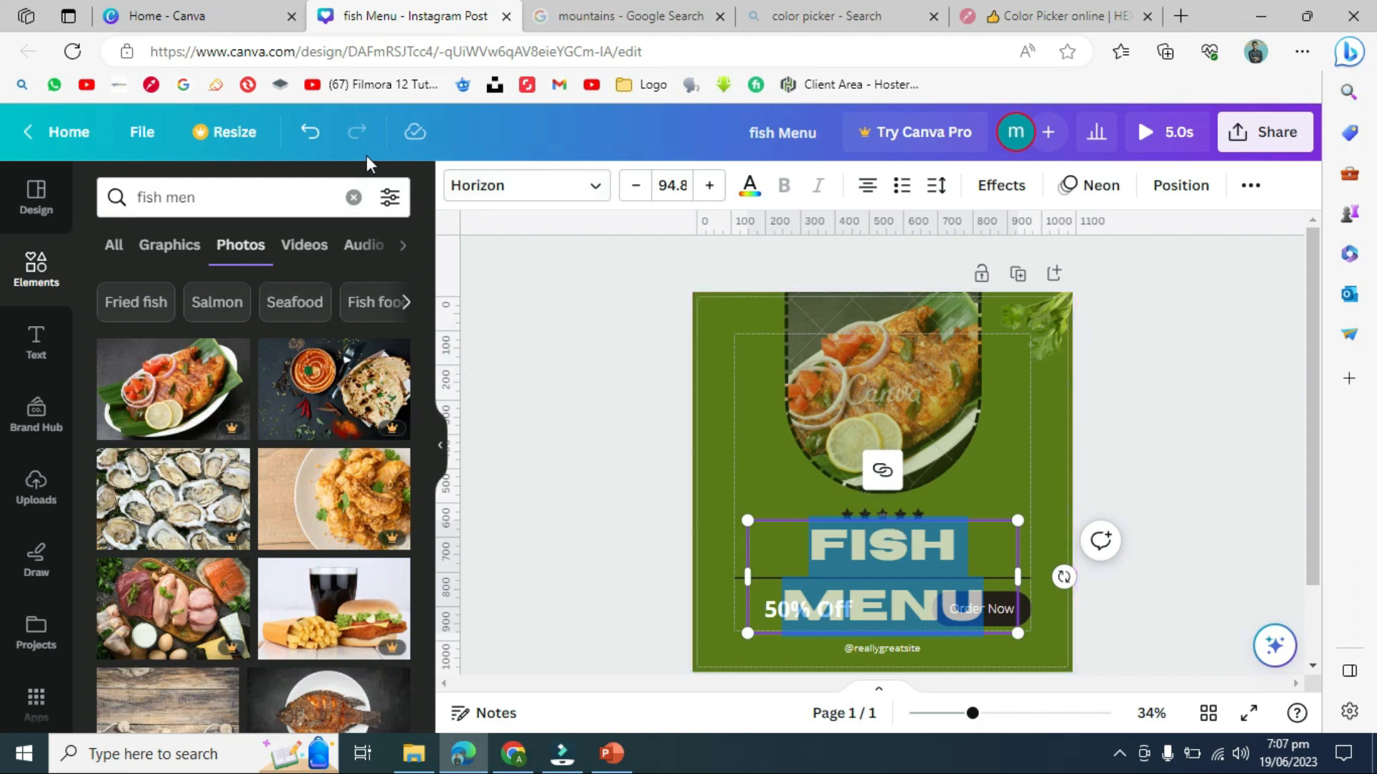
pyautogui.click(327, 144)
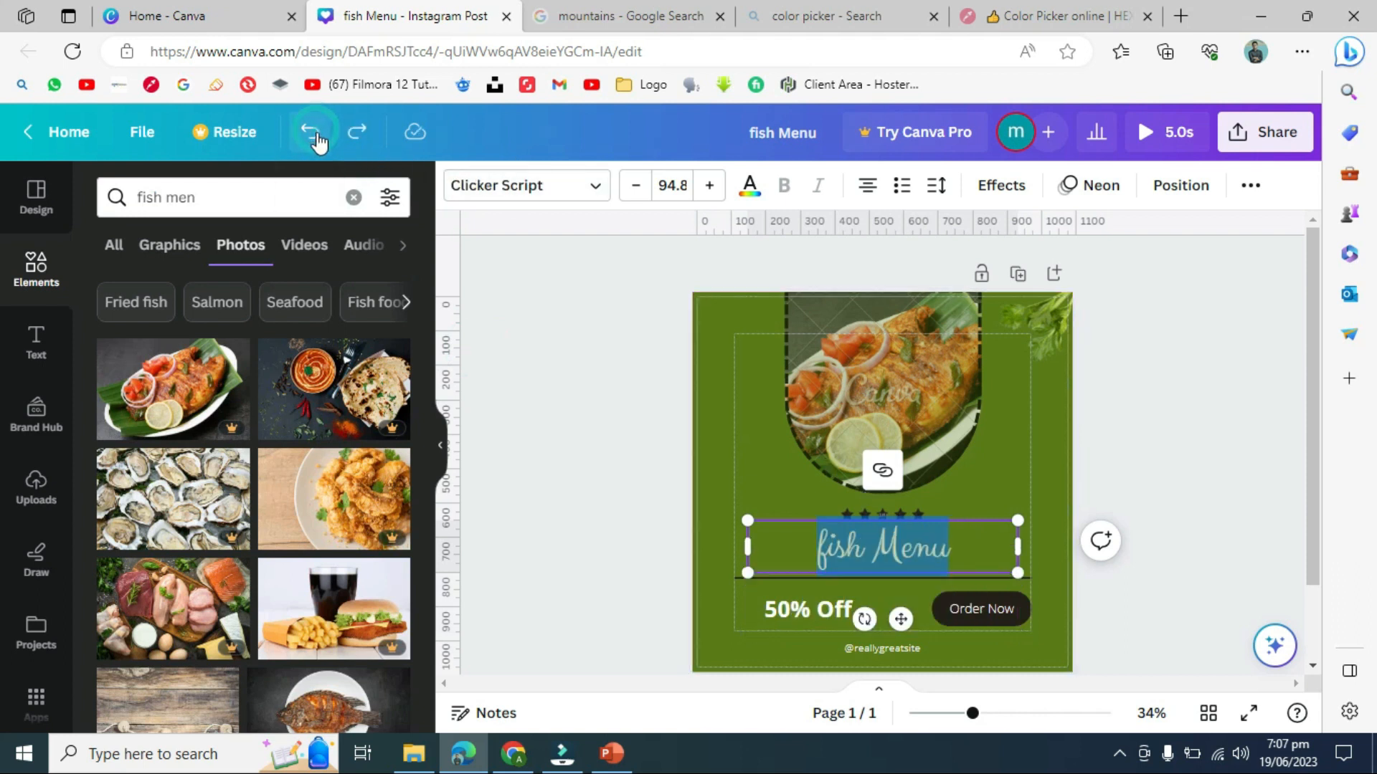
# - Adjust the fish Menu heading's font size to 99.8 and open its text colour options
pyautogui.click(529, 325)
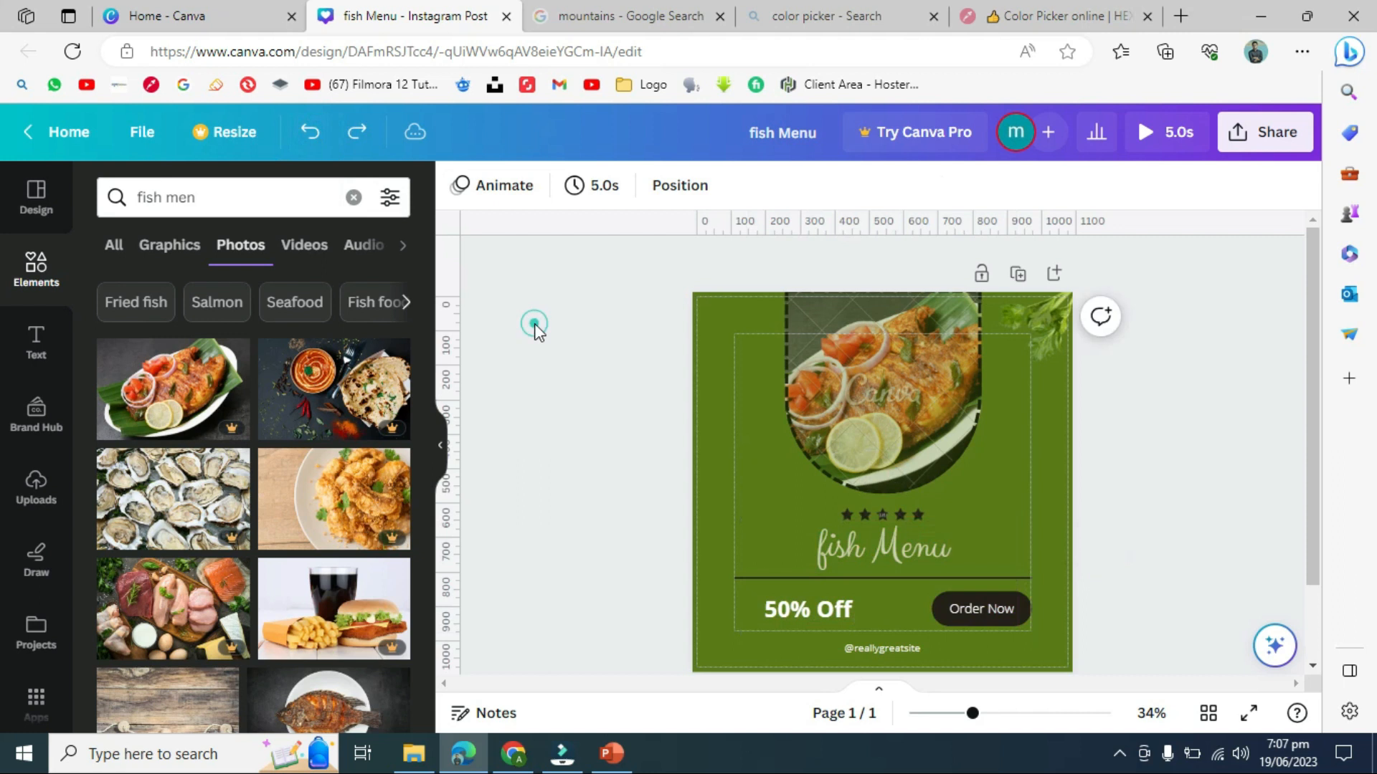
pyautogui.click(845, 618)
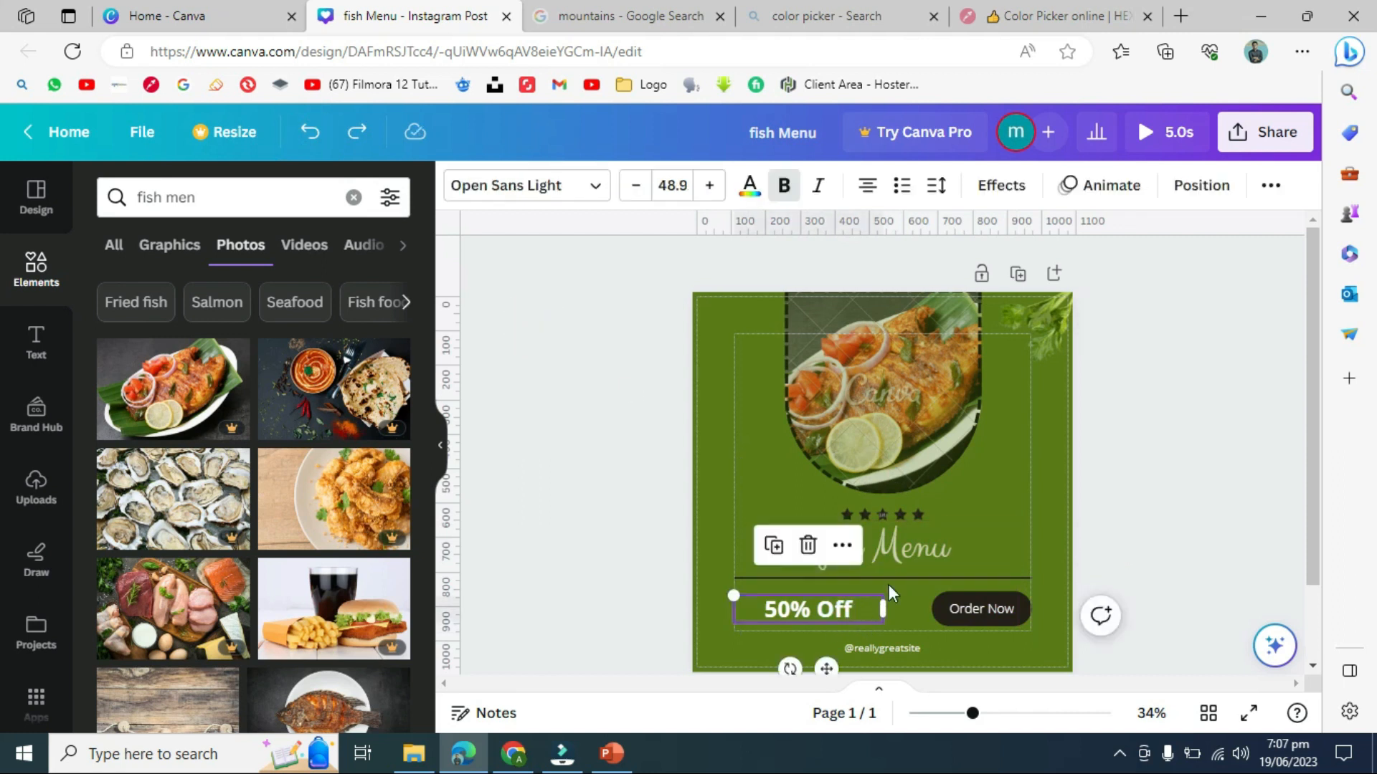
pyautogui.click(932, 531)
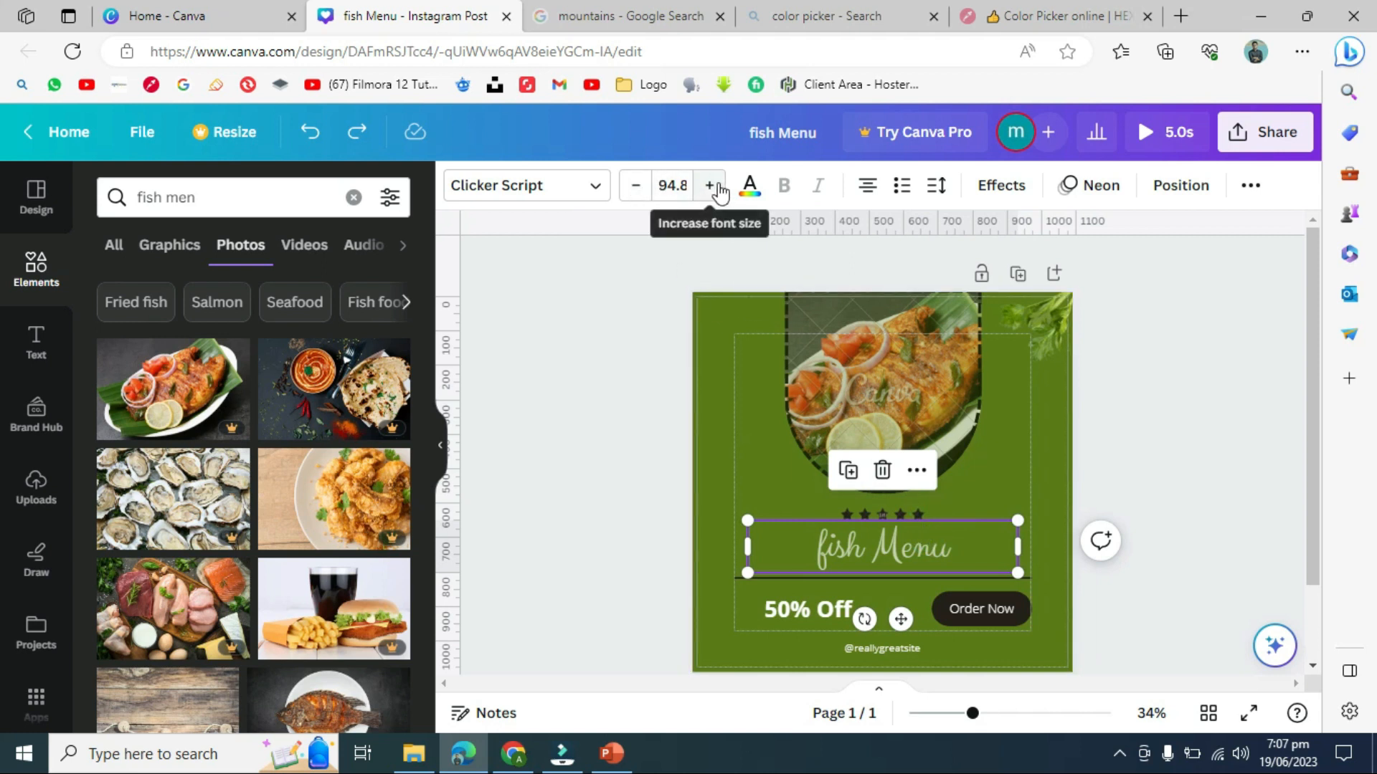
pyautogui.click(636, 187)
pyautogui.click(636, 188)
pyautogui.click(636, 188)
pyautogui.click(639, 190)
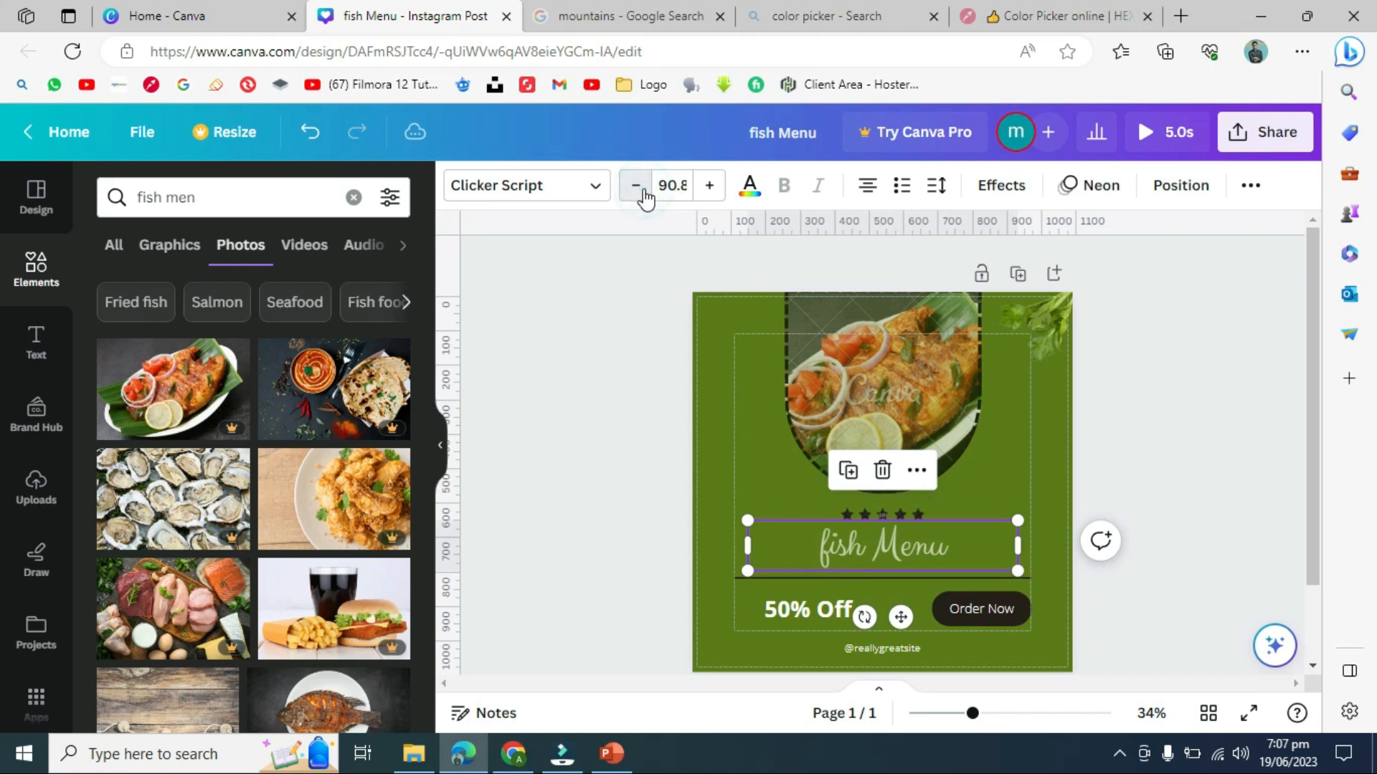
pyautogui.click(711, 187)
pyautogui.click(710, 187)
pyautogui.click(711, 188)
pyautogui.doubleClick(711, 188)
pyautogui.doubleClick(710, 188)
pyautogui.doubleClick(710, 188)
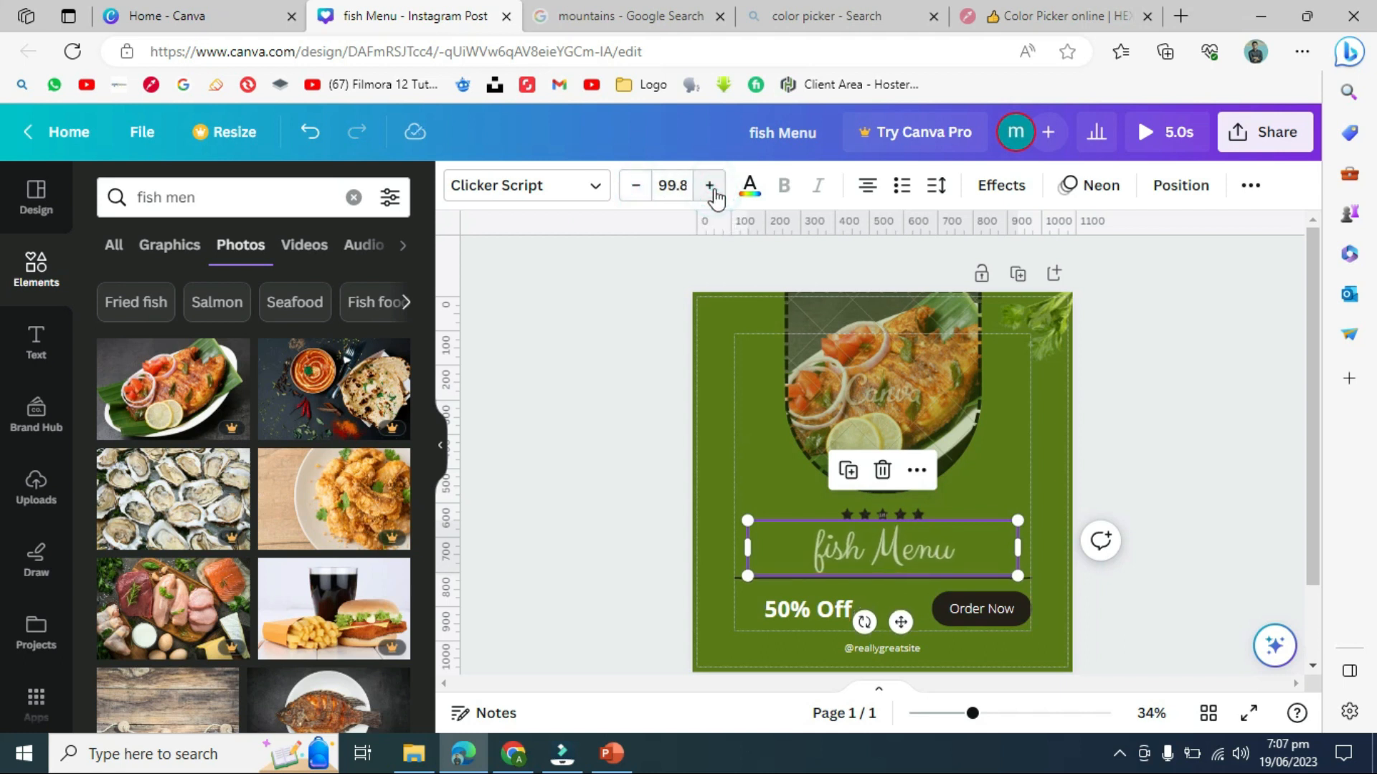
pyautogui.click(649, 406)
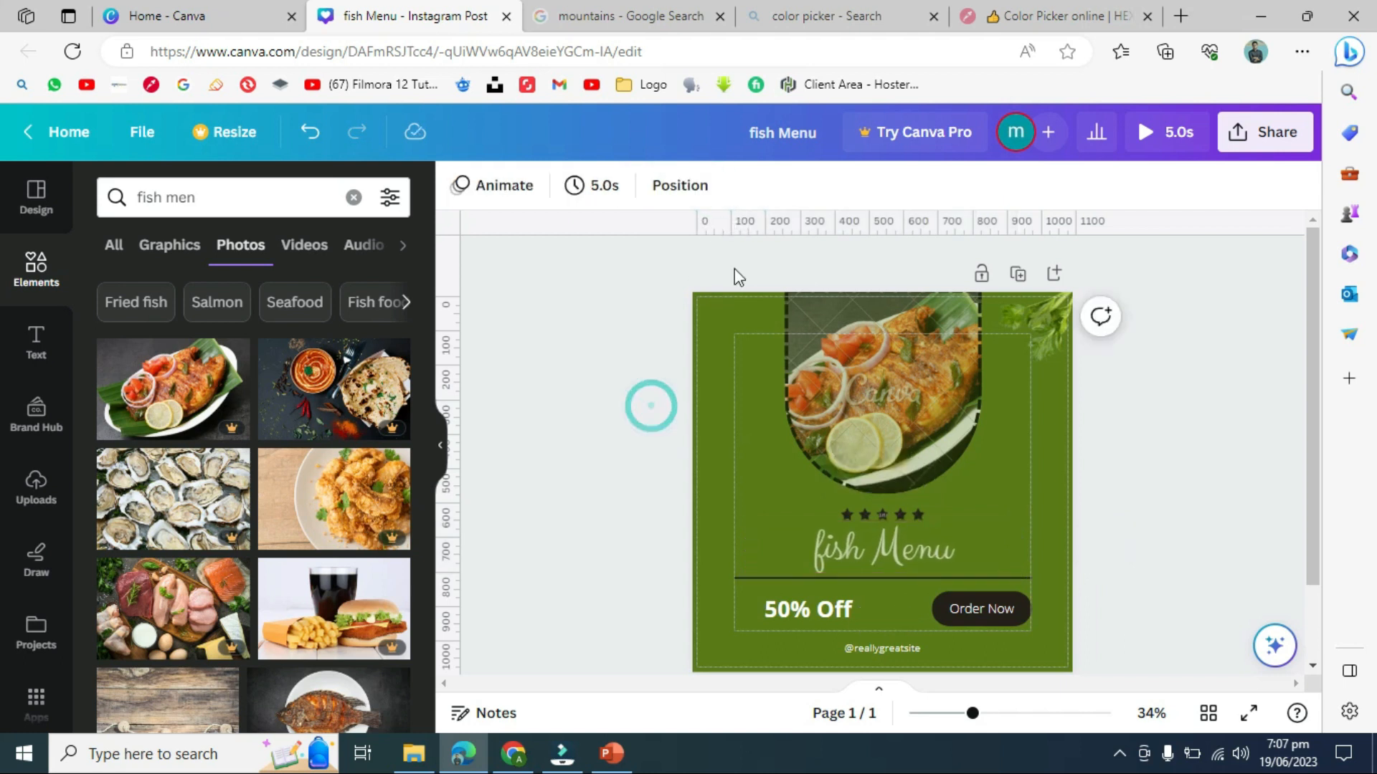
pyautogui.click(915, 535)
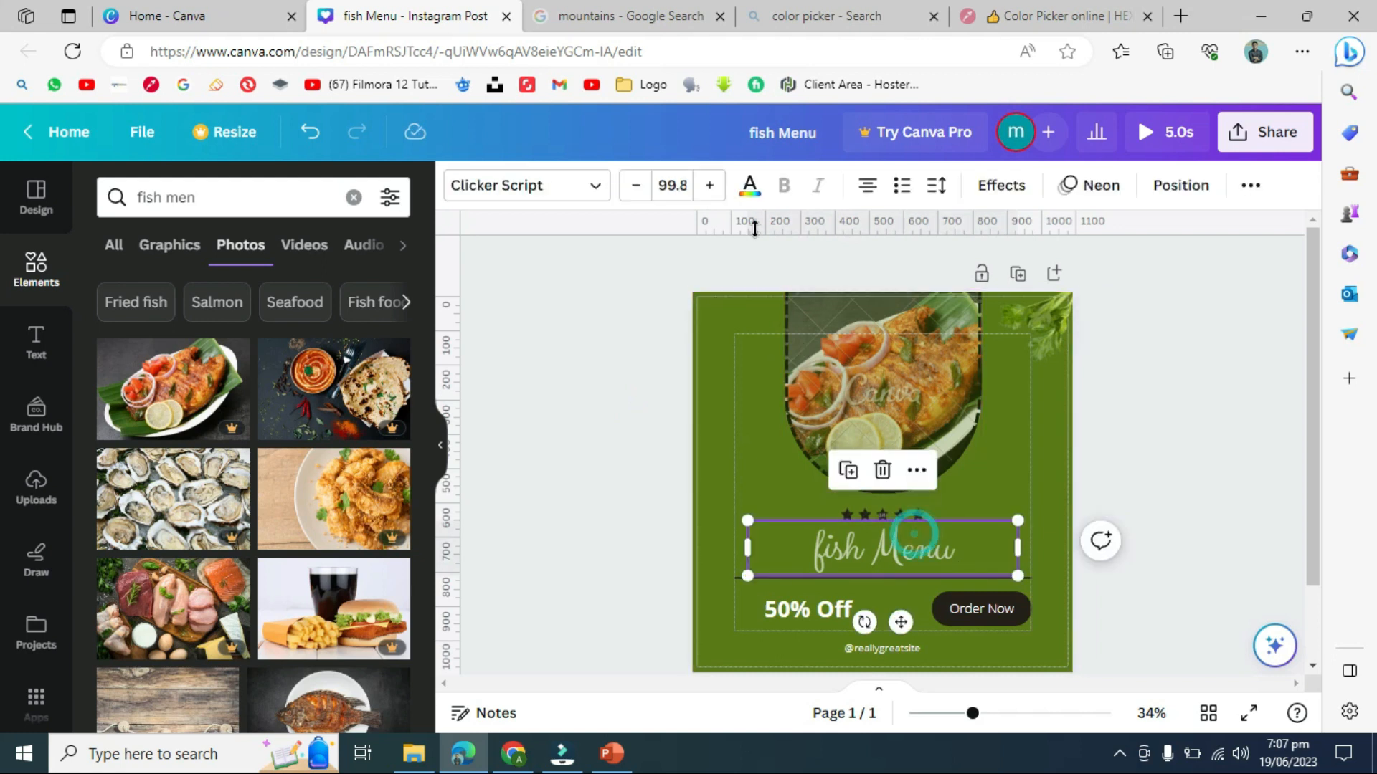
pyautogui.click(750, 188)
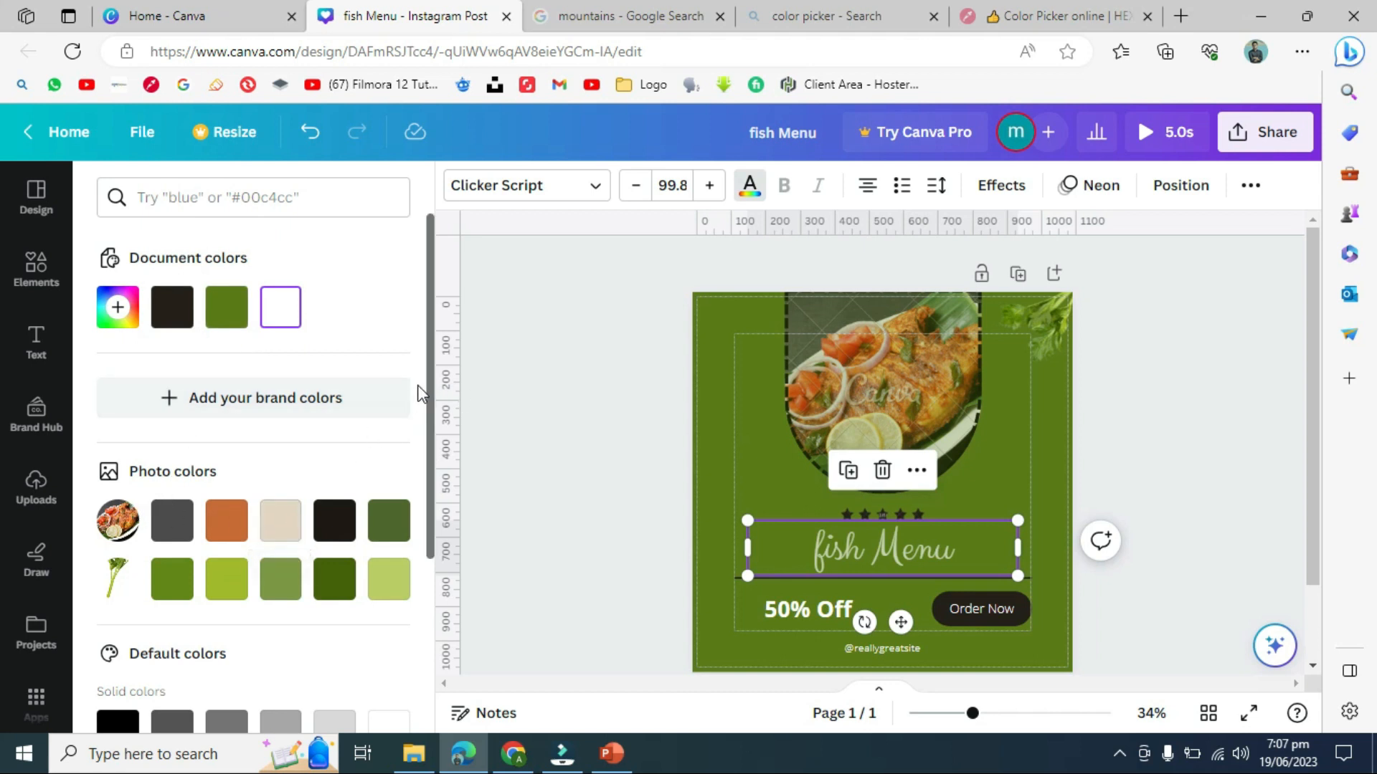
# - Close the custom colour picker without changing the heading's colour, then select all the fish Menu text
pyautogui.moveTo(428, 398); pyautogui.dragTo(428, 519)
pyautogui.scroll(3, 427, 519)
pyautogui.click(118, 308)
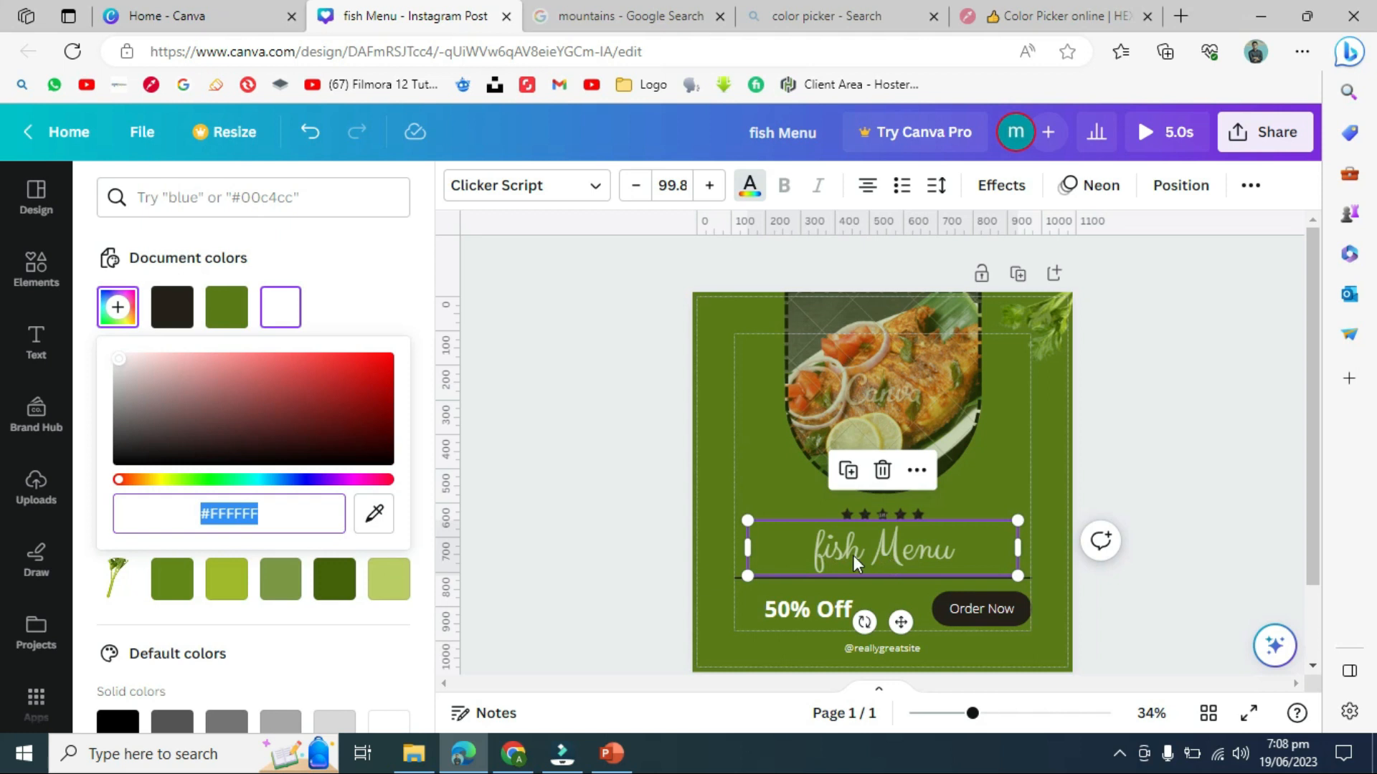
pyautogui.click(600, 450)
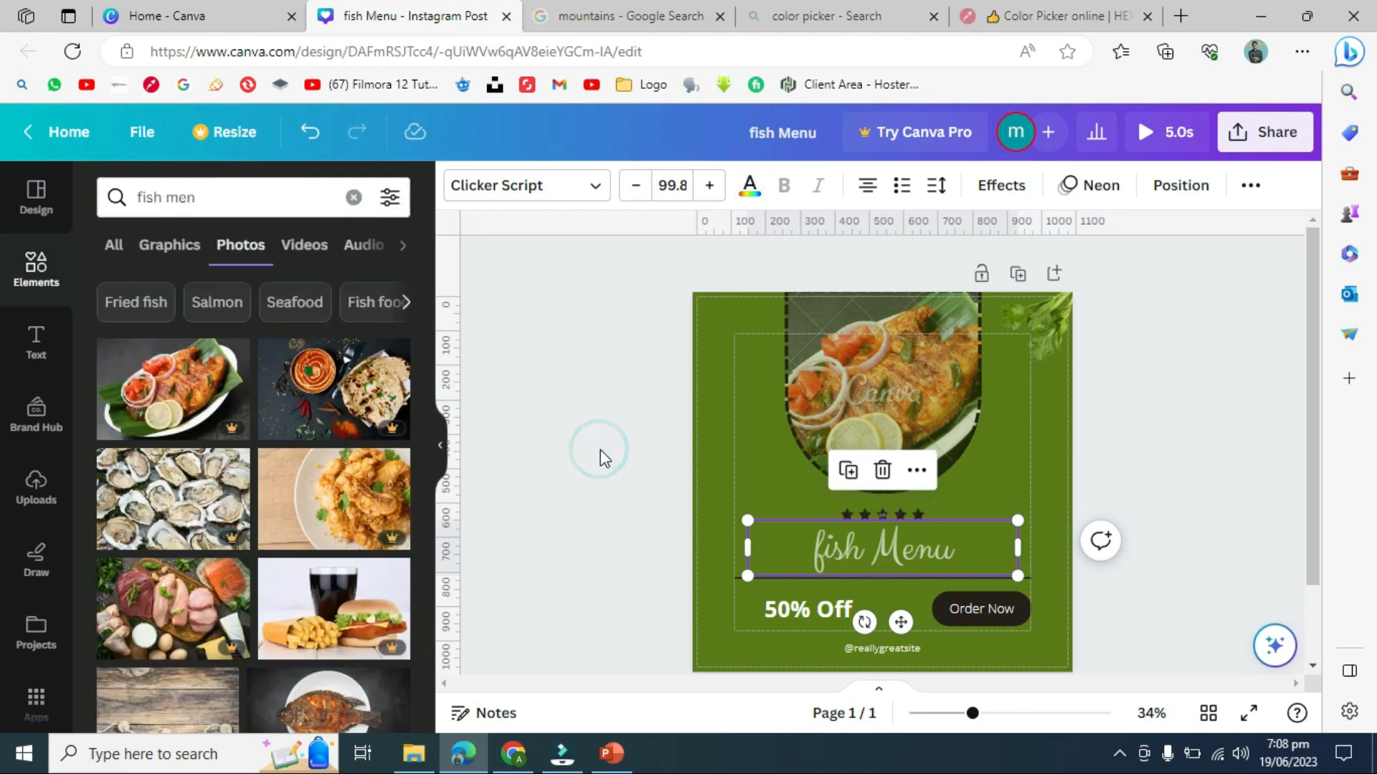
pyautogui.click(859, 545)
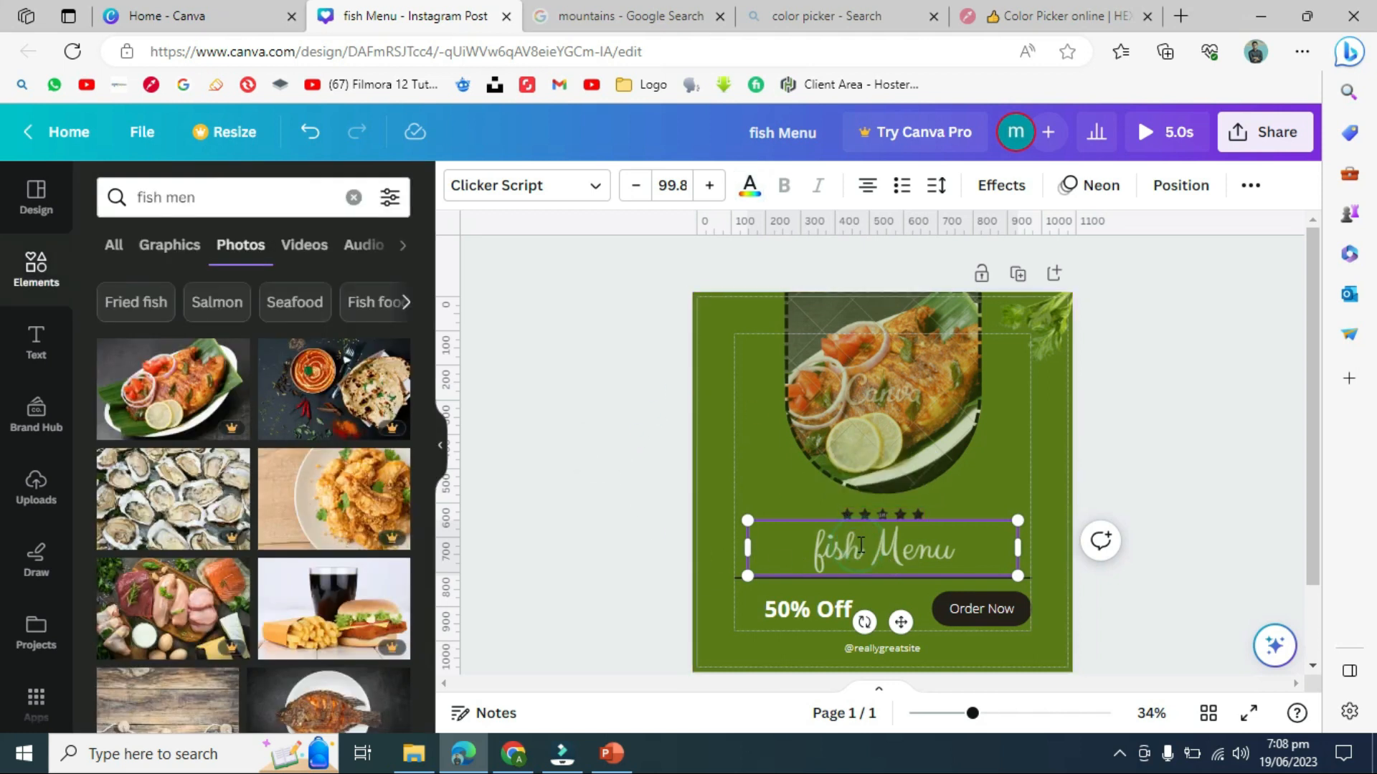
pyautogui.moveTo(962, 551); pyautogui.dragTo(812, 552)
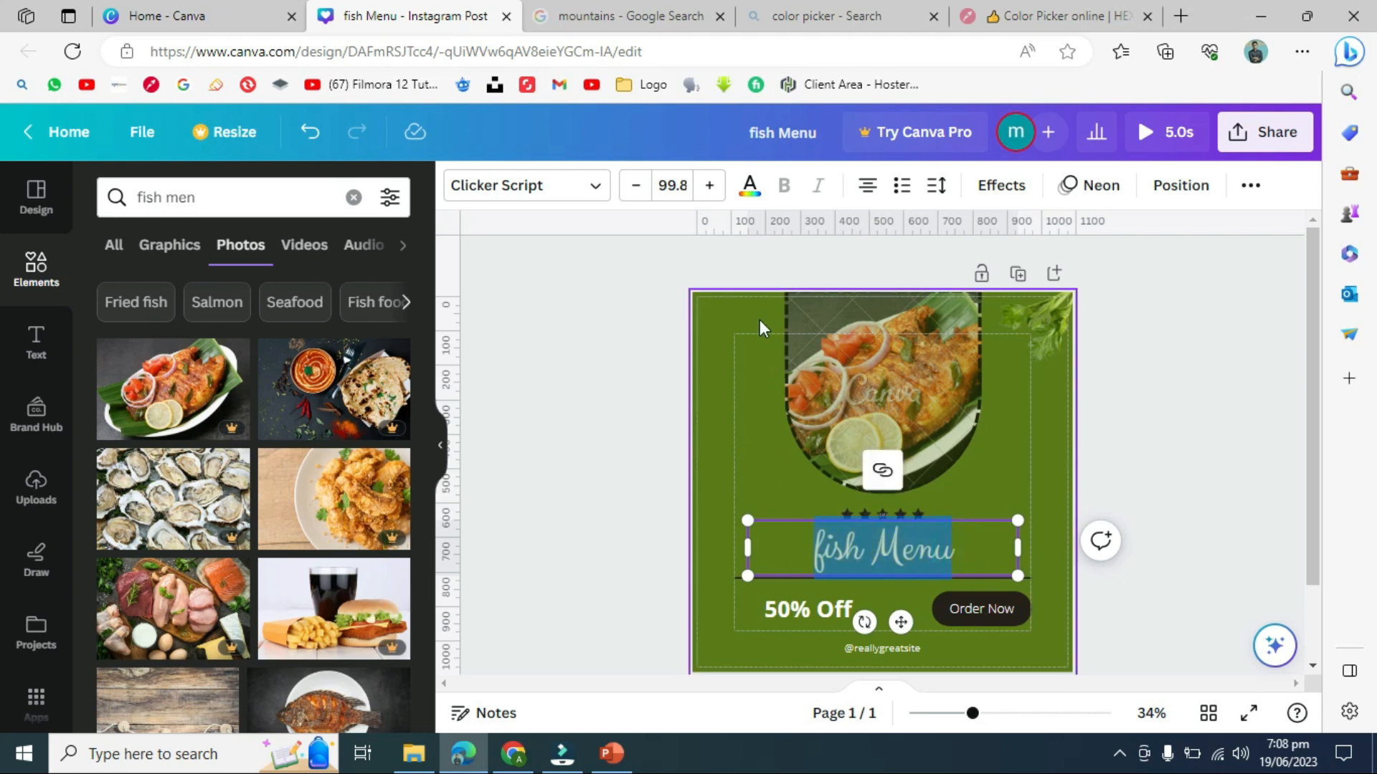
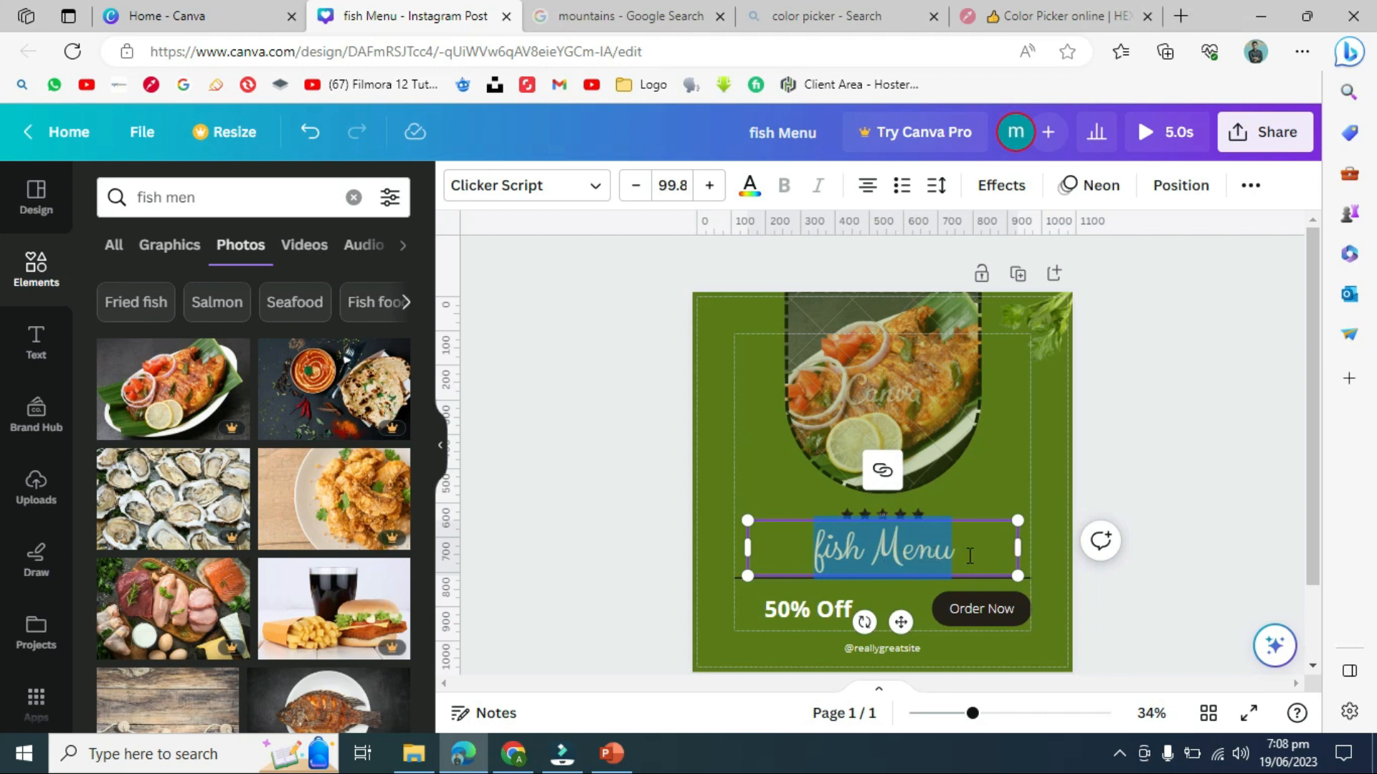
# - Change the fish Menu heading font to Garamond
pyautogui.click(595, 192)
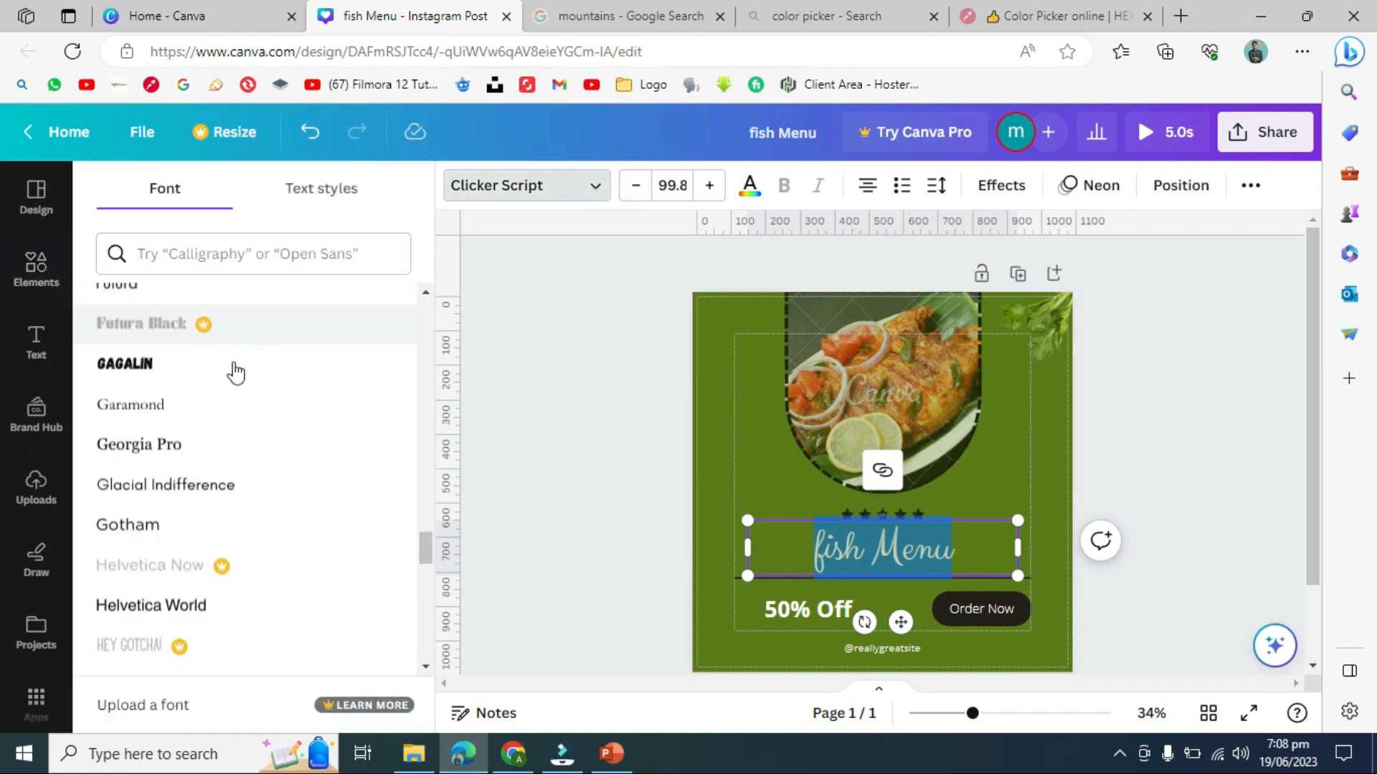
pyautogui.click(209, 405)
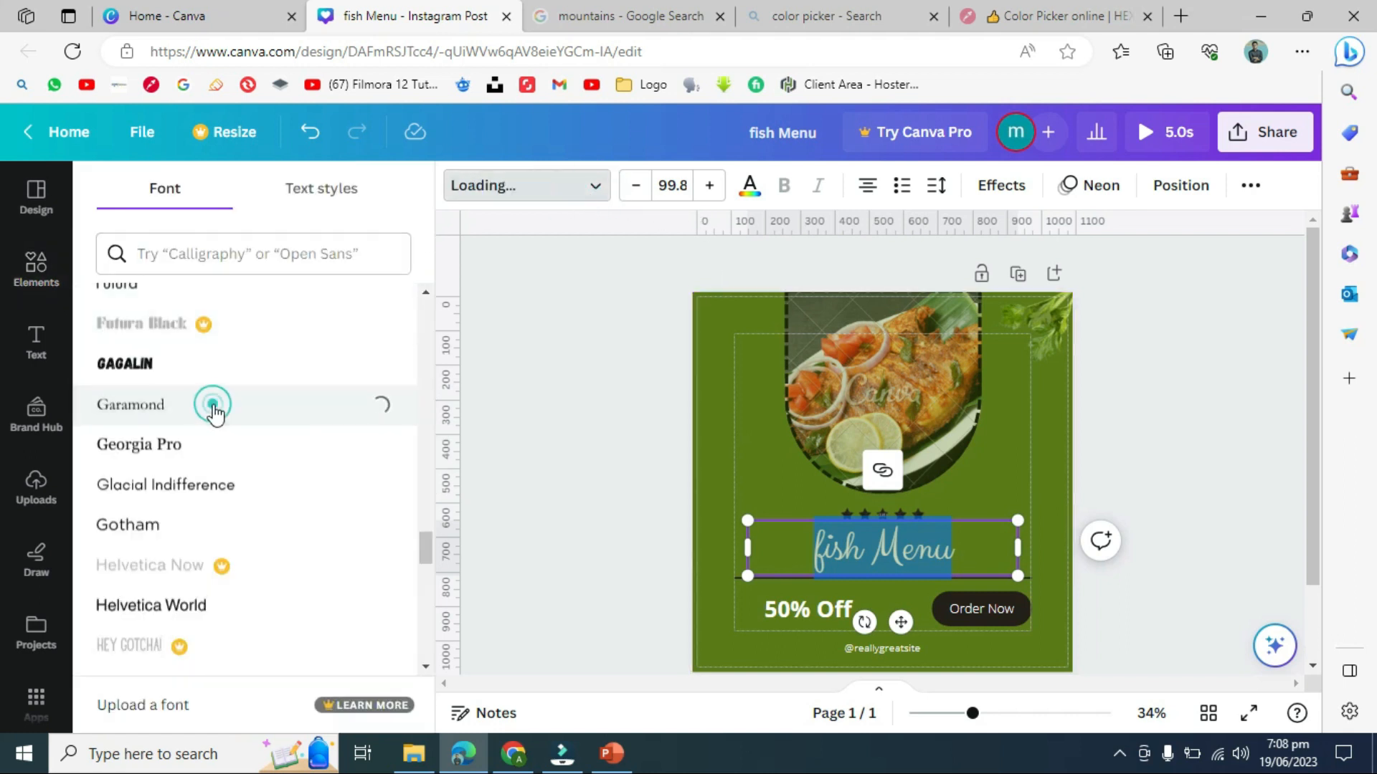
pyautogui.click(502, 422)
pyautogui.click(608, 431)
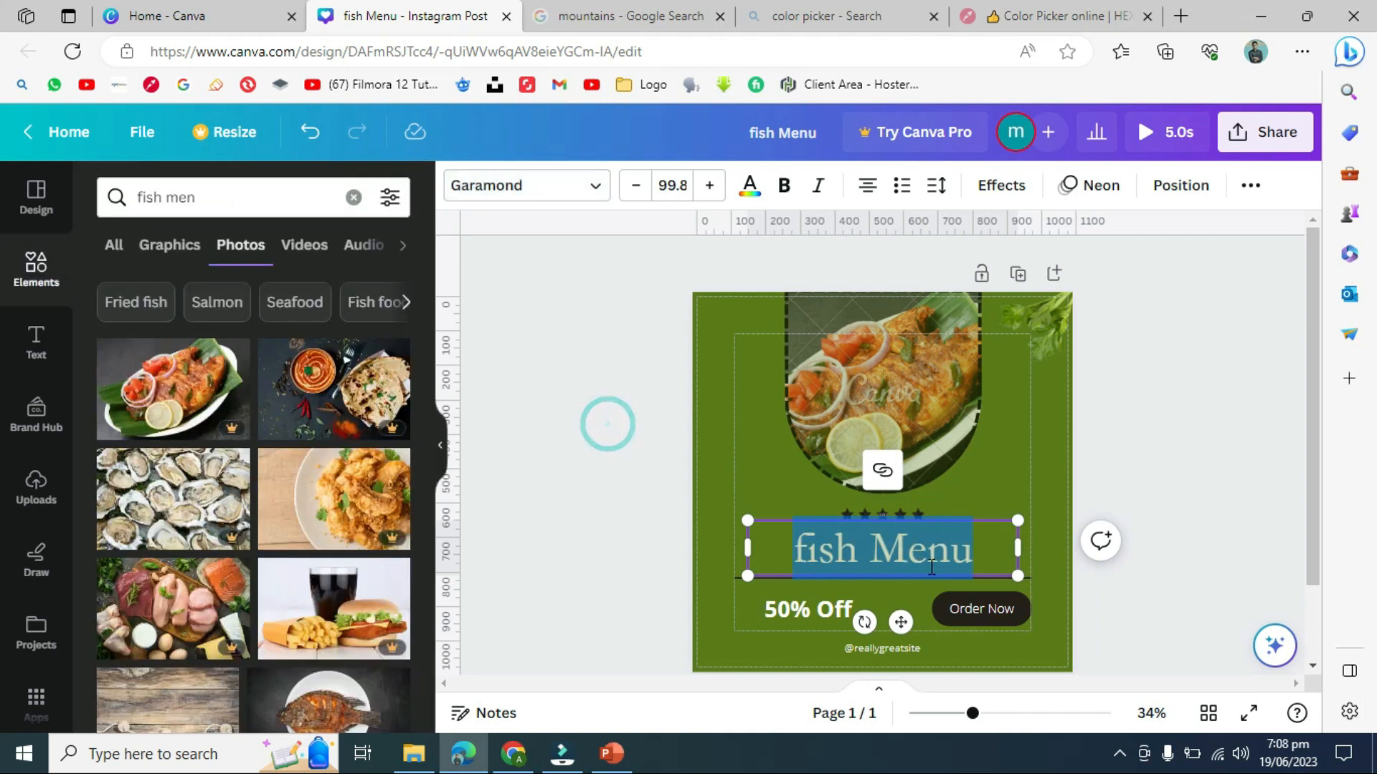
# - Make the whole heading italic, leaving bold turned off
pyautogui.tripleClick(984, 560)
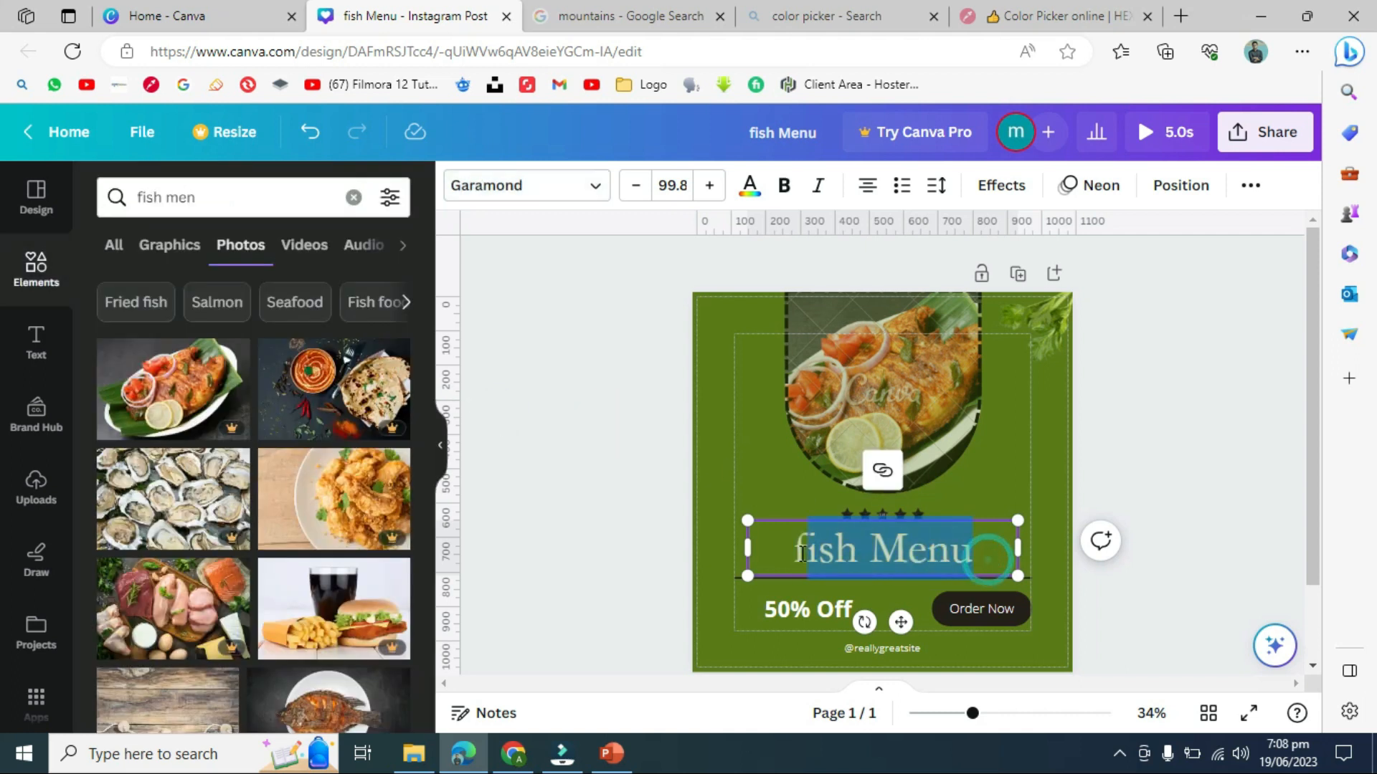
pyautogui.click(784, 185)
pyautogui.click(818, 185)
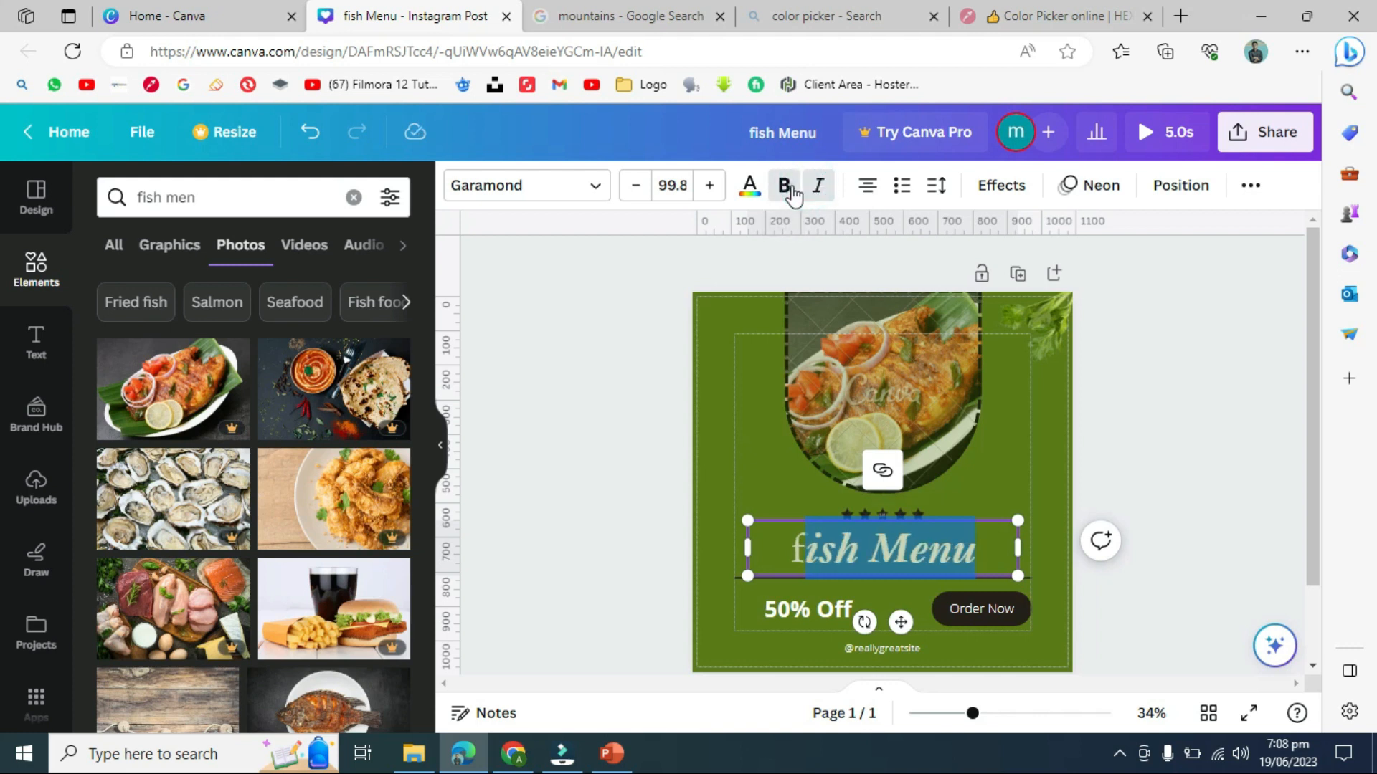
pyautogui.click(784, 185)
# - Reselect the heading text box and cycle its alignment back to centred
pyautogui.click(597, 406)
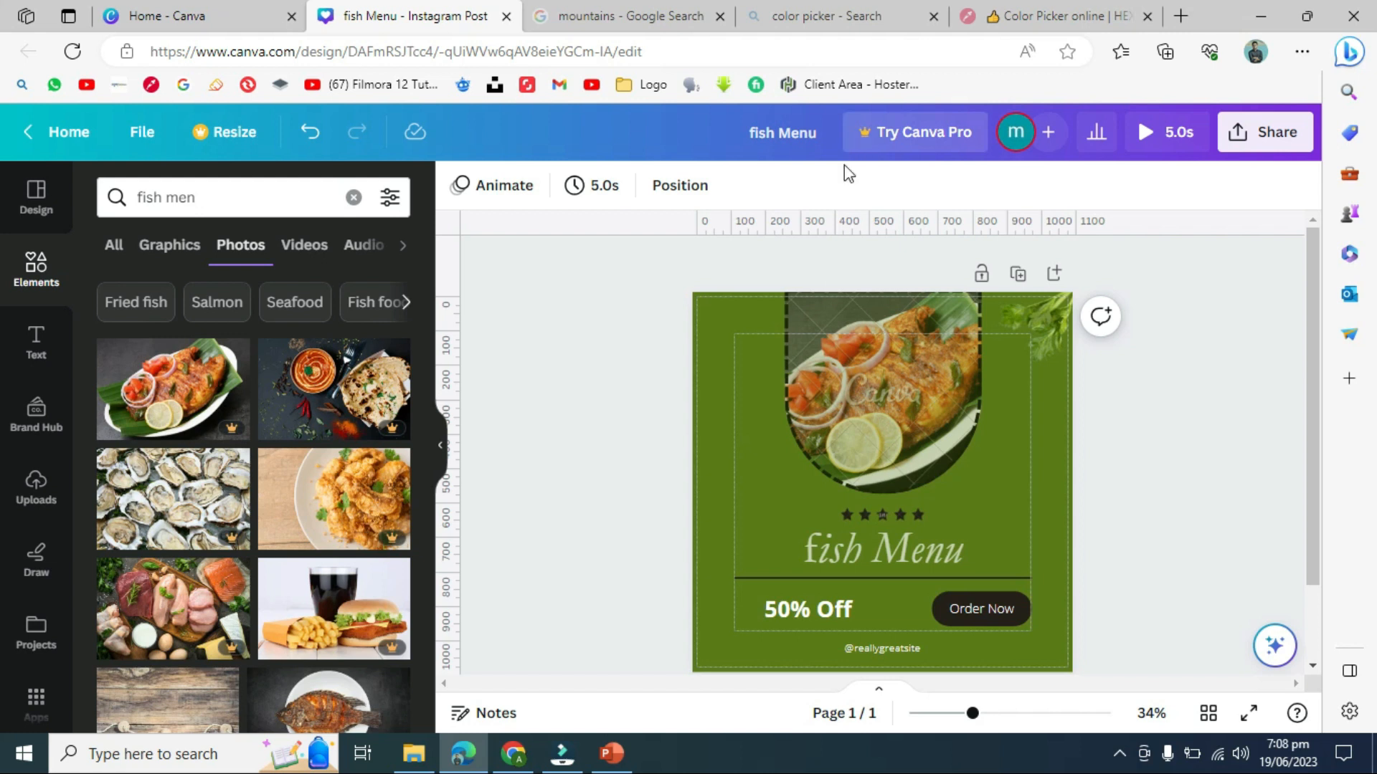
pyautogui.click(886, 572)
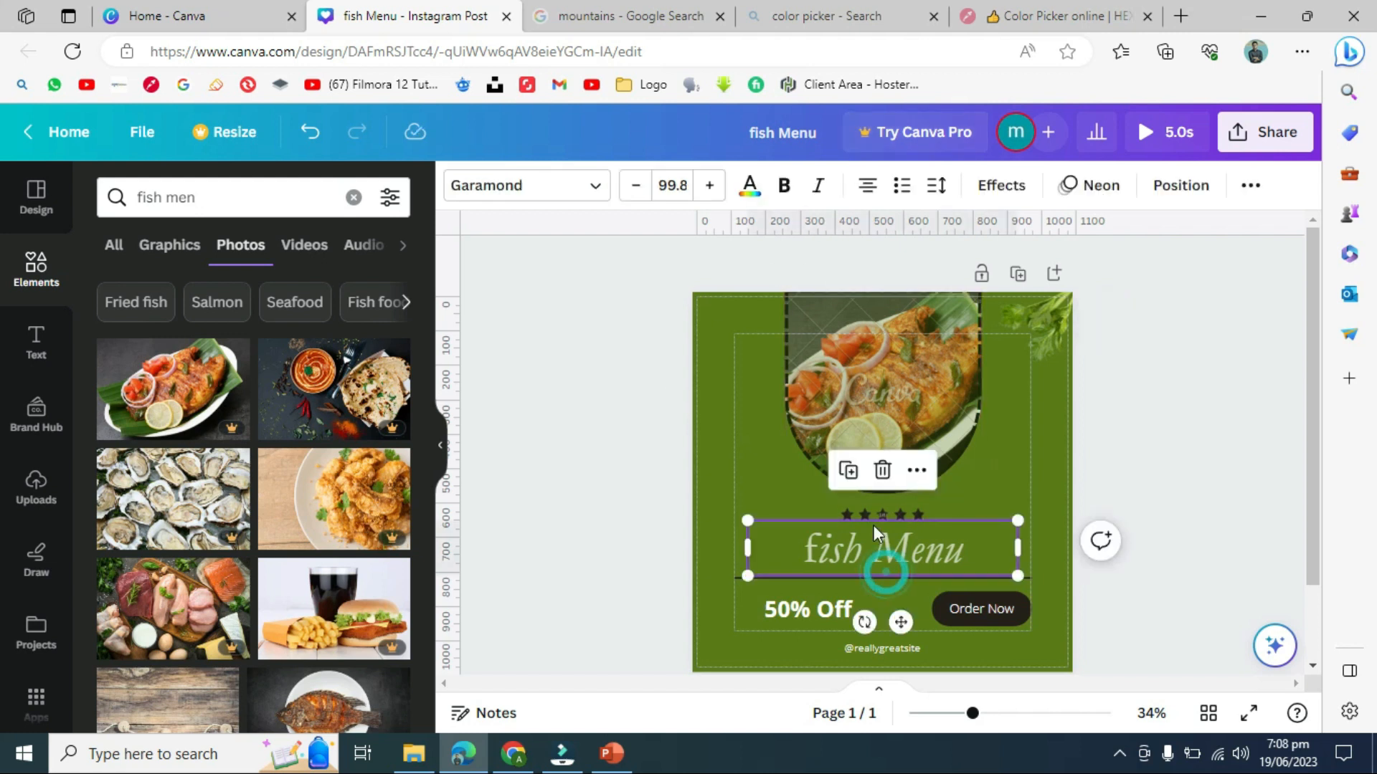
pyautogui.click(867, 188)
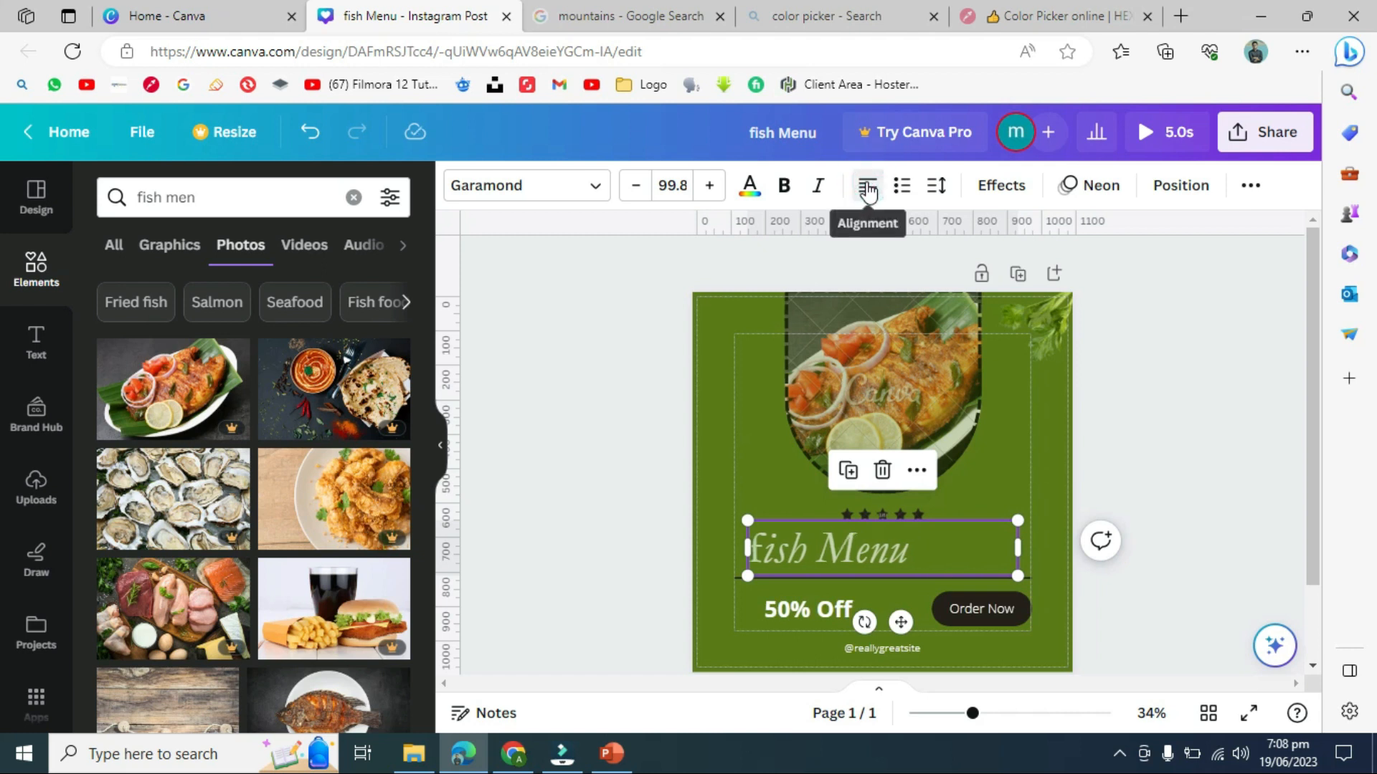
pyautogui.click(867, 189)
pyautogui.click(868, 189)
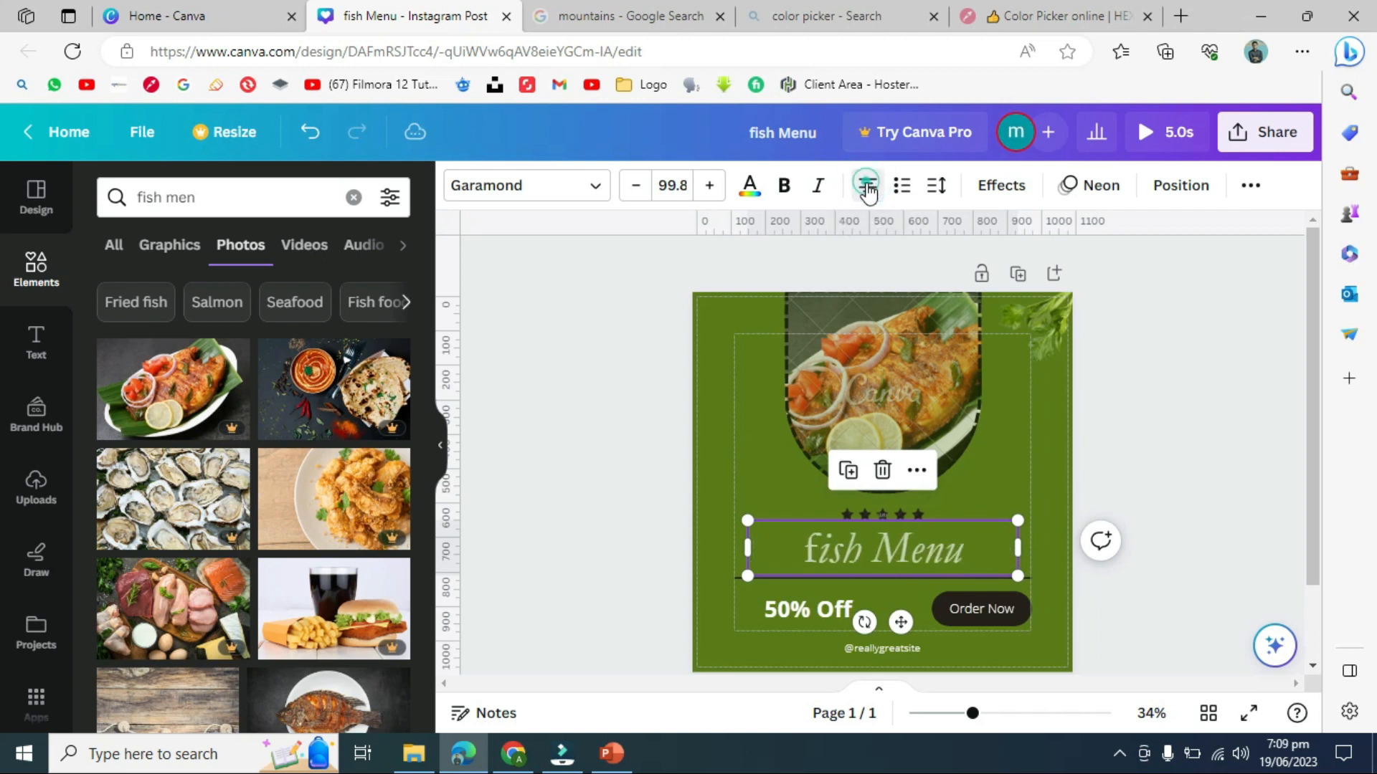
# - Cycle the list marker back to none, then add a new line inside the heading
pyautogui.click(905, 191)
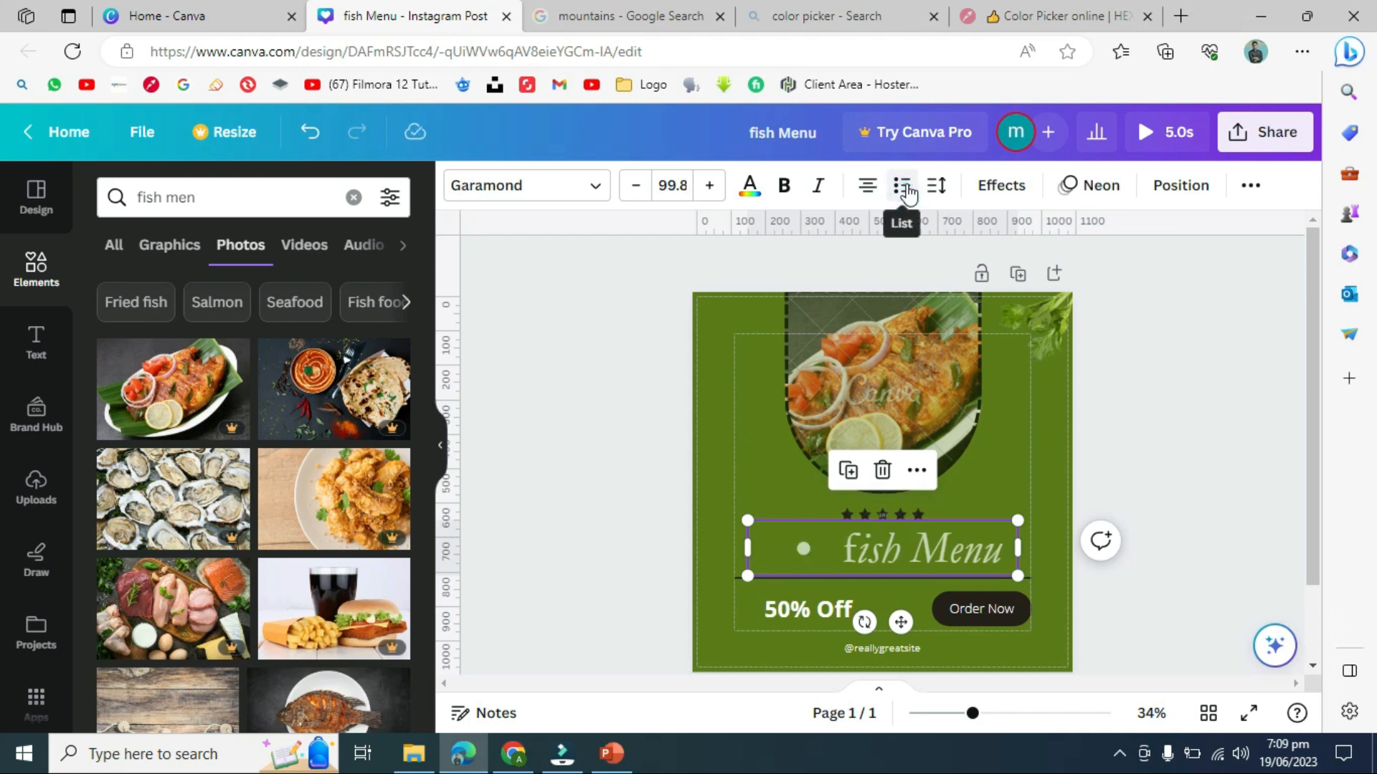
pyautogui.click(902, 189)
pyautogui.click(902, 192)
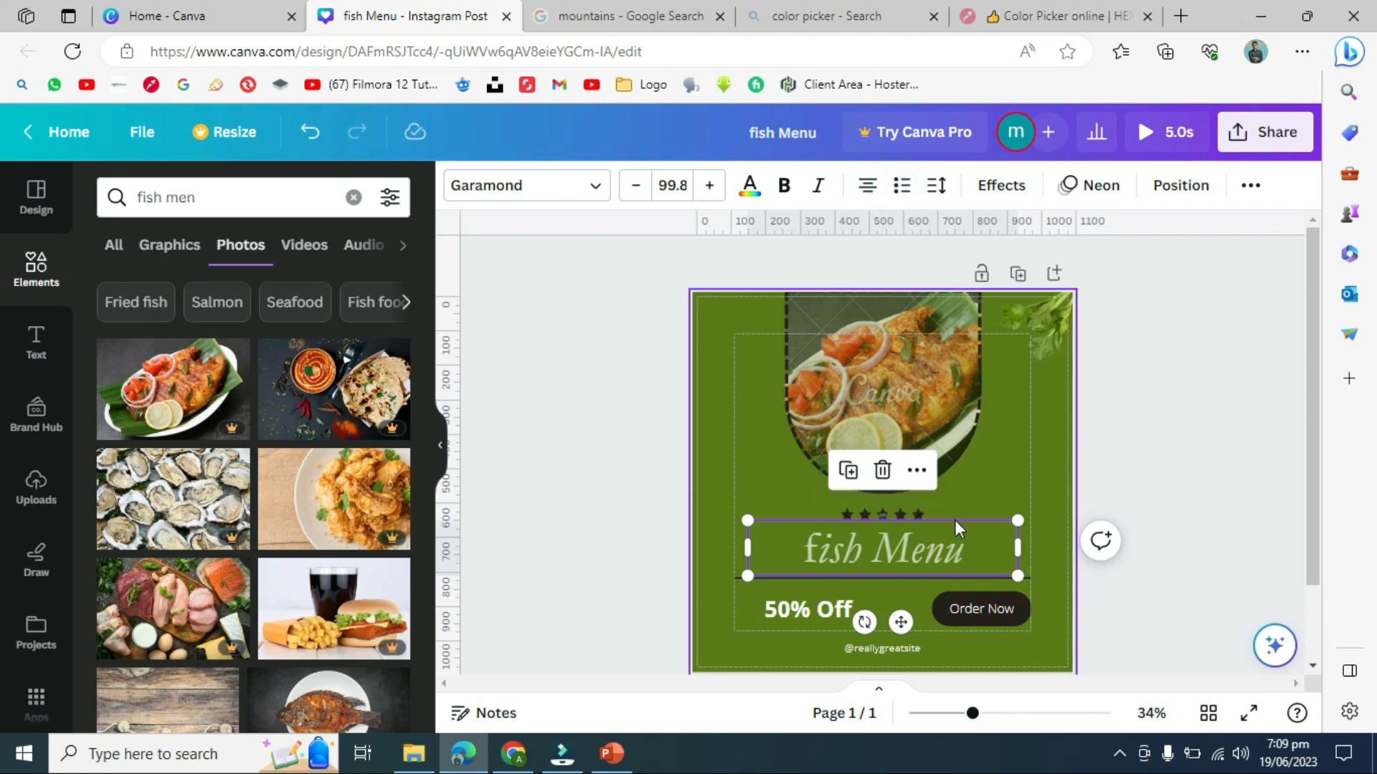
pyautogui.click(971, 548)
pyautogui.press('Return')
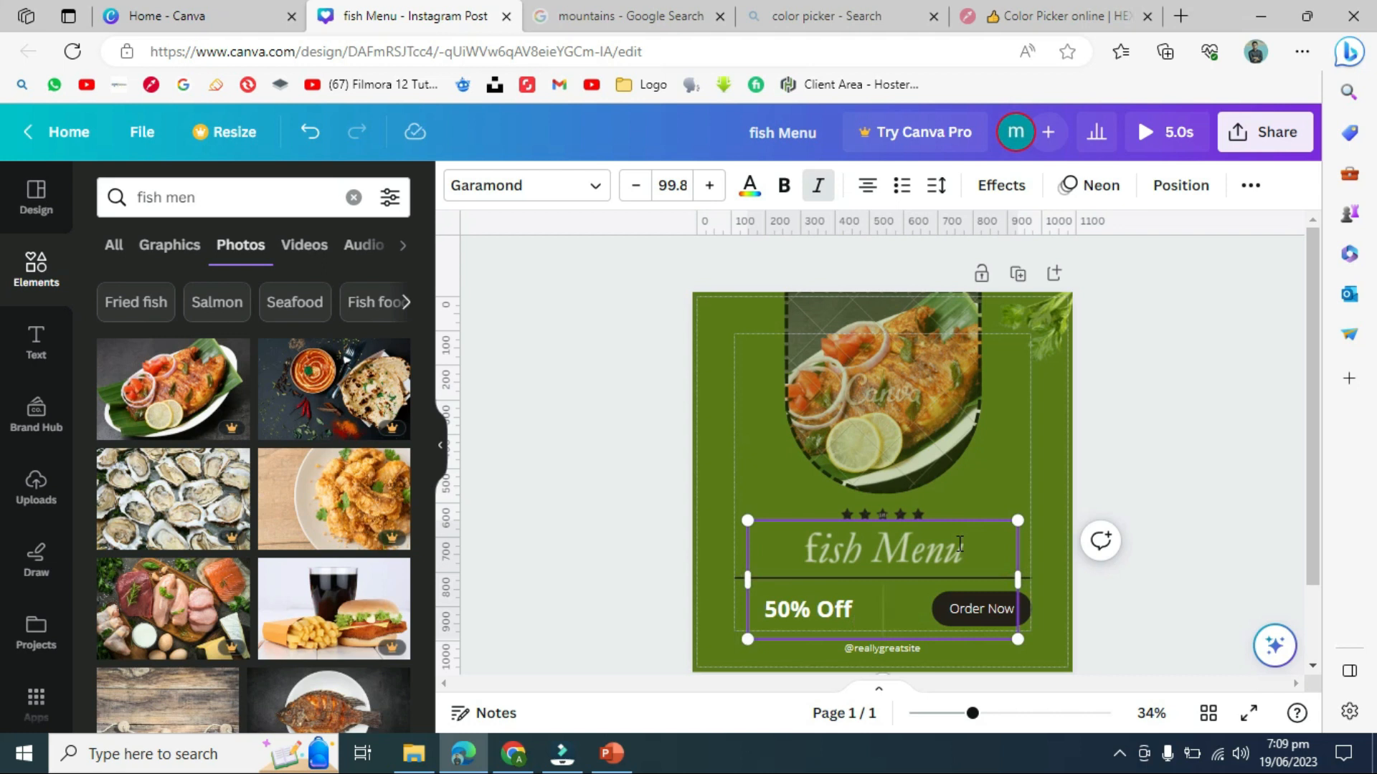
# - Split the heading into two lines, fish and Menu, move it up and shrink its box
pyautogui.press('BackSpace')
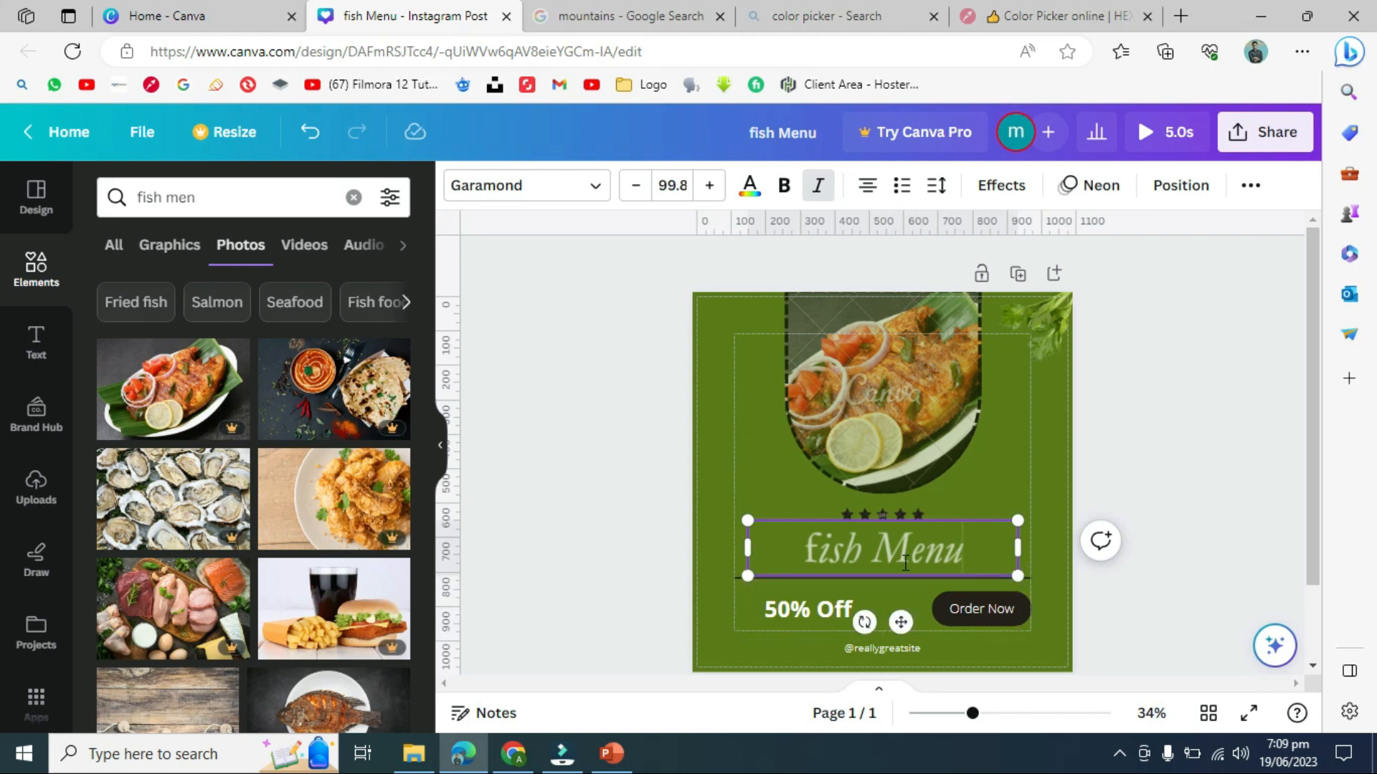
pyautogui.click(863, 554)
pyautogui.press('Return')
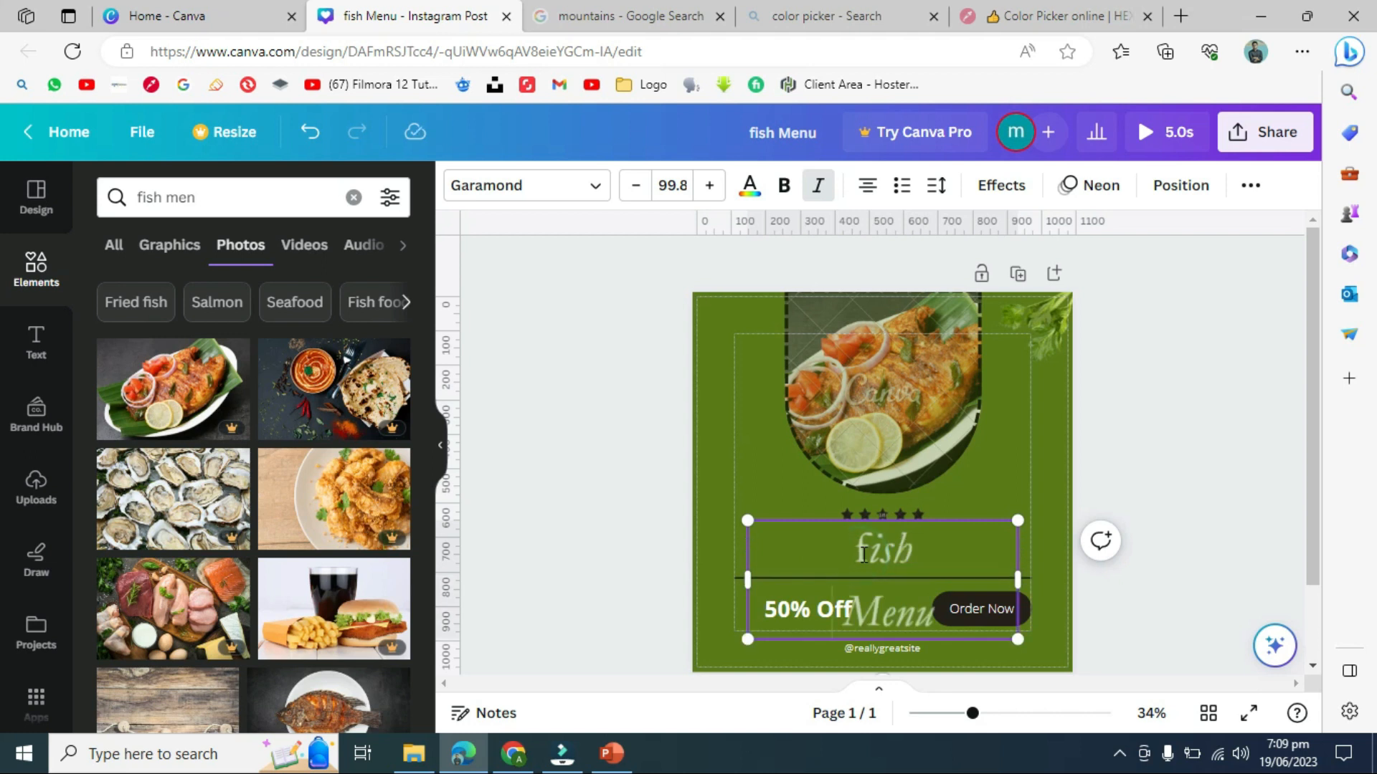
pyautogui.moveTo(799, 518); pyautogui.dragTo(795, 484)
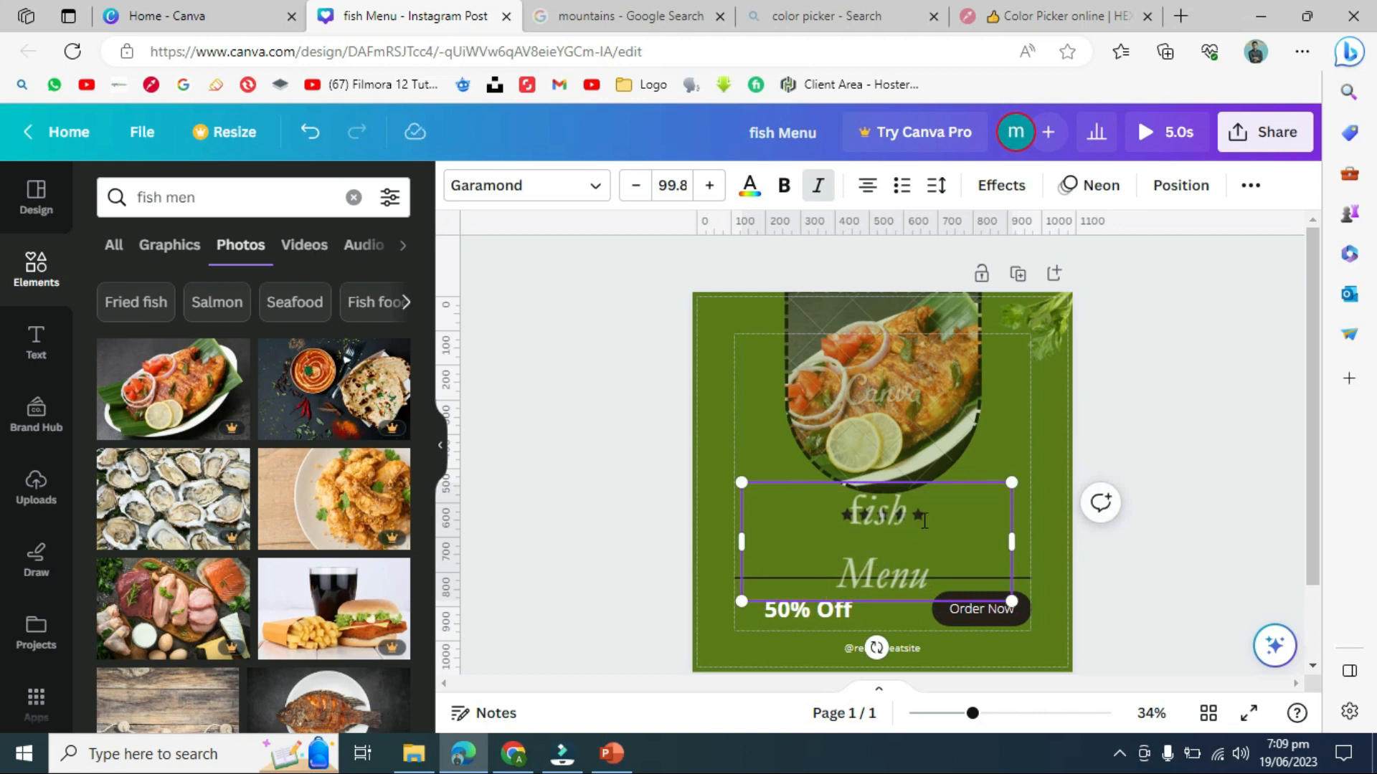
pyautogui.moveTo(742, 483); pyautogui.dragTo(853, 532)
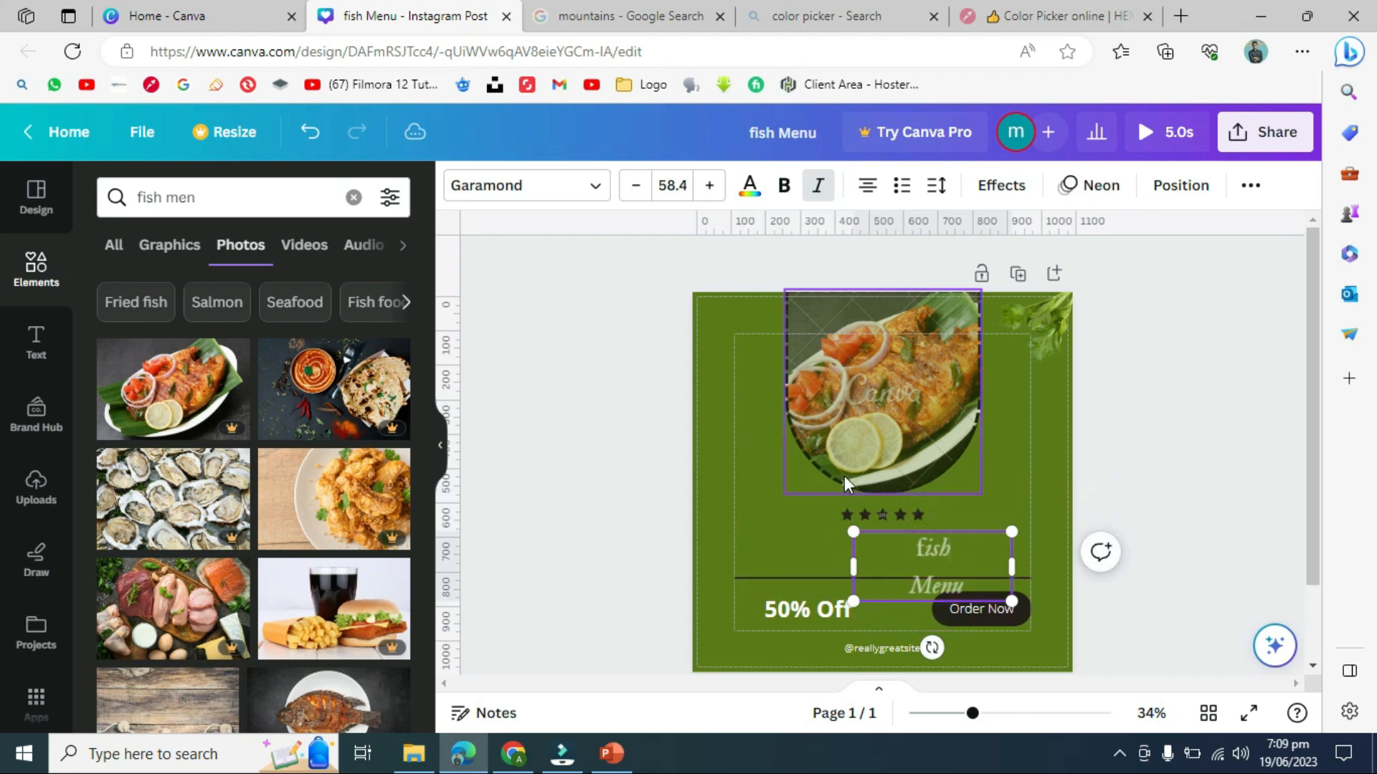
# - Delete the star rating, shrink and centre the fish photo, and move the heading beneath it
pyautogui.click(856, 515)
pyautogui.press('Delete')
pyautogui.click(856, 472)
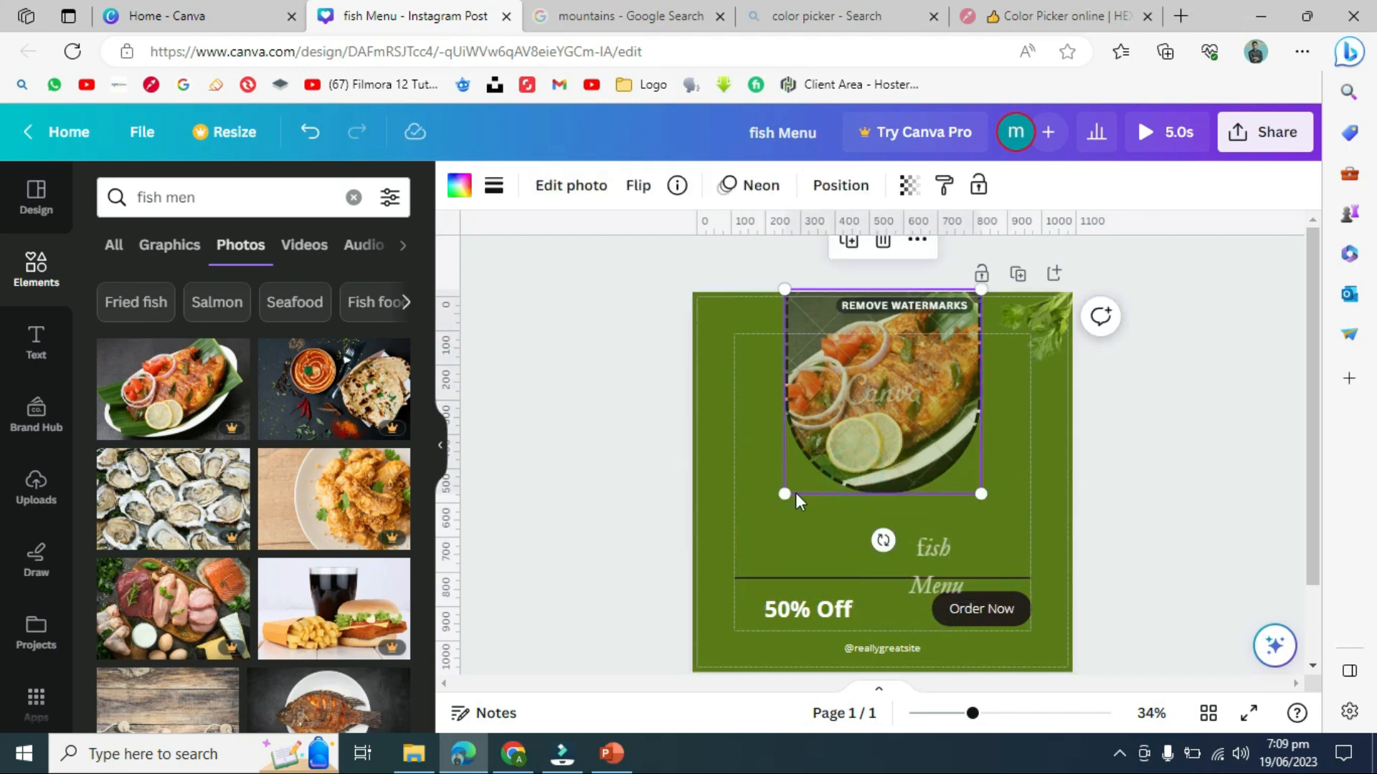
pyautogui.moveTo(783, 492); pyautogui.dragTo(809, 427)
pyautogui.moveTo(878, 388); pyautogui.dragTo(856, 380)
pyautogui.moveTo(947, 556); pyautogui.dragTo(903, 481)
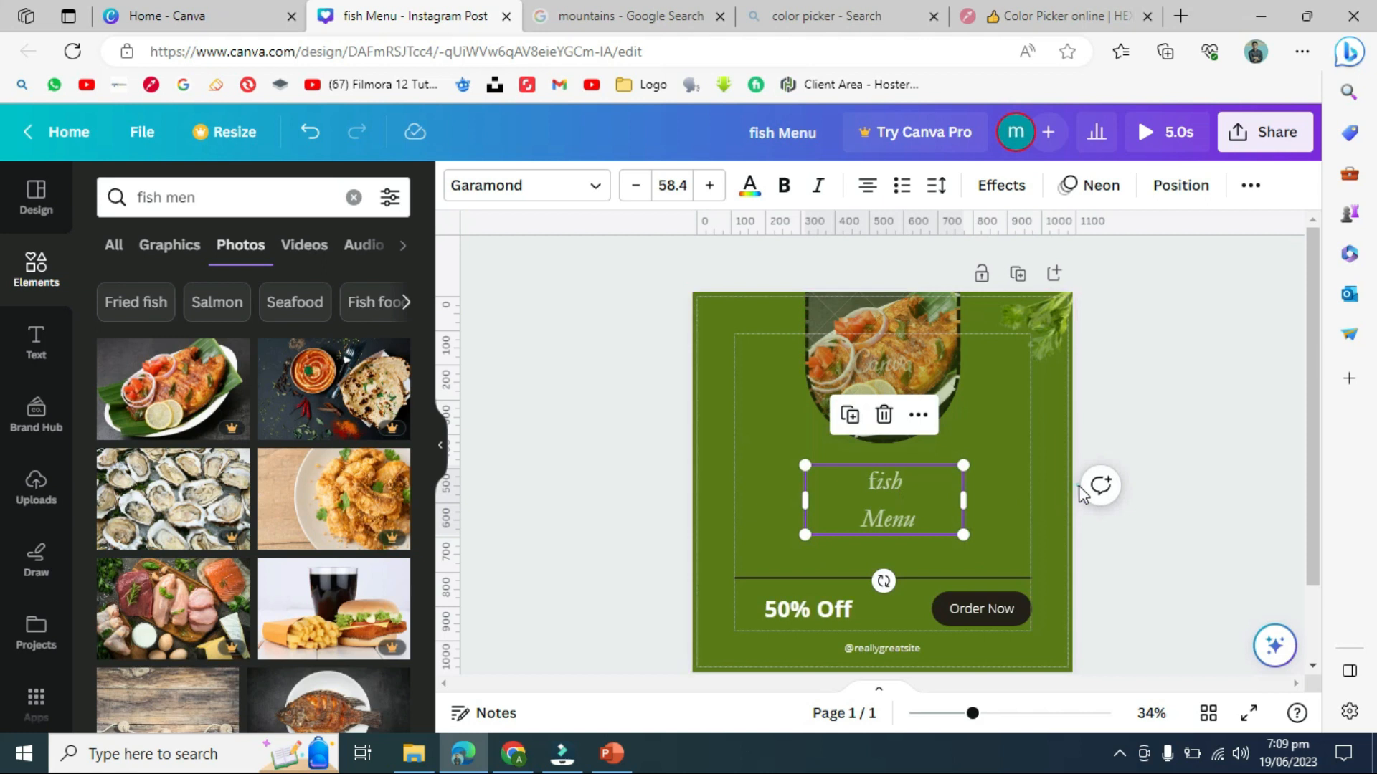
# - Reselect the fish Menu heading, now sized 58.4, and select its text
pyautogui.click(1077, 485)
pyautogui.click(902, 500)
pyautogui.click(886, 510)
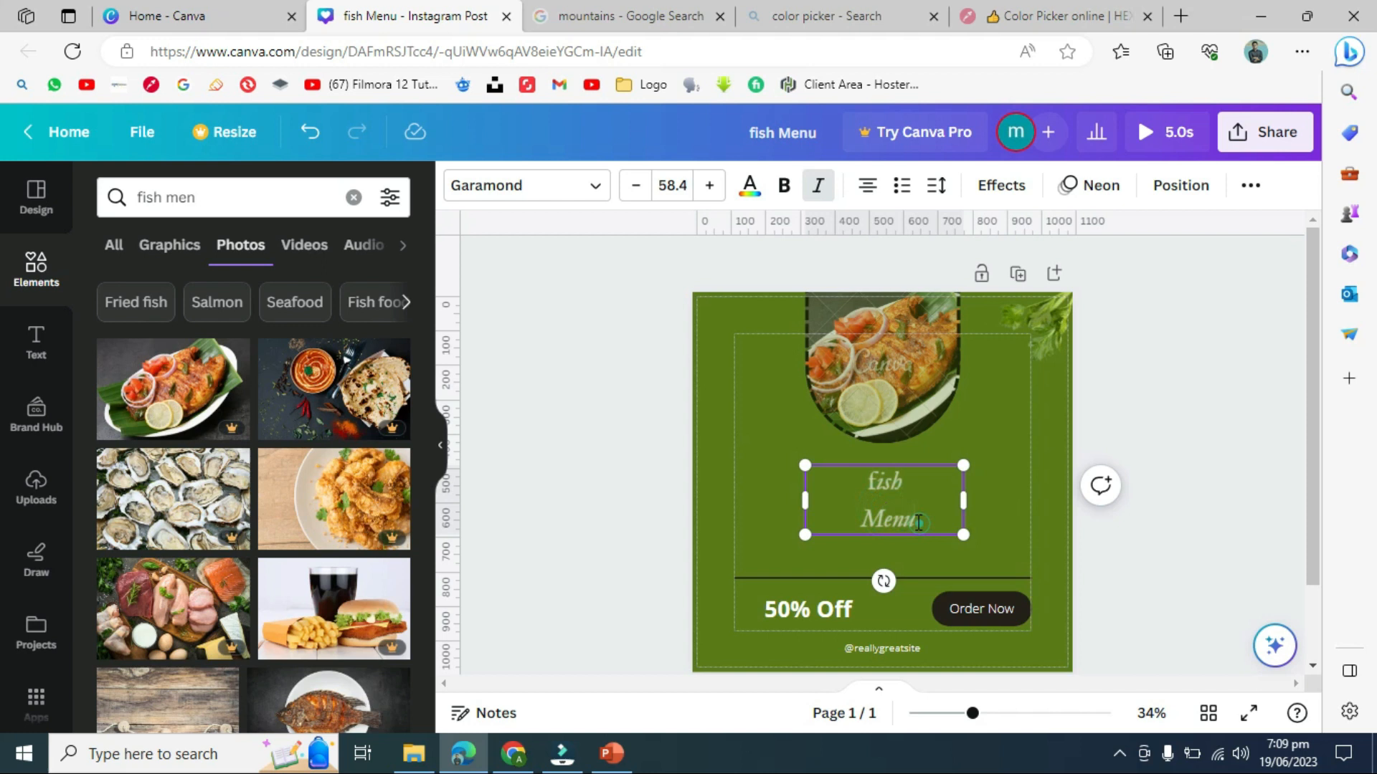
pyautogui.tripleClick(919, 524)
pyautogui.click(1009, 468)
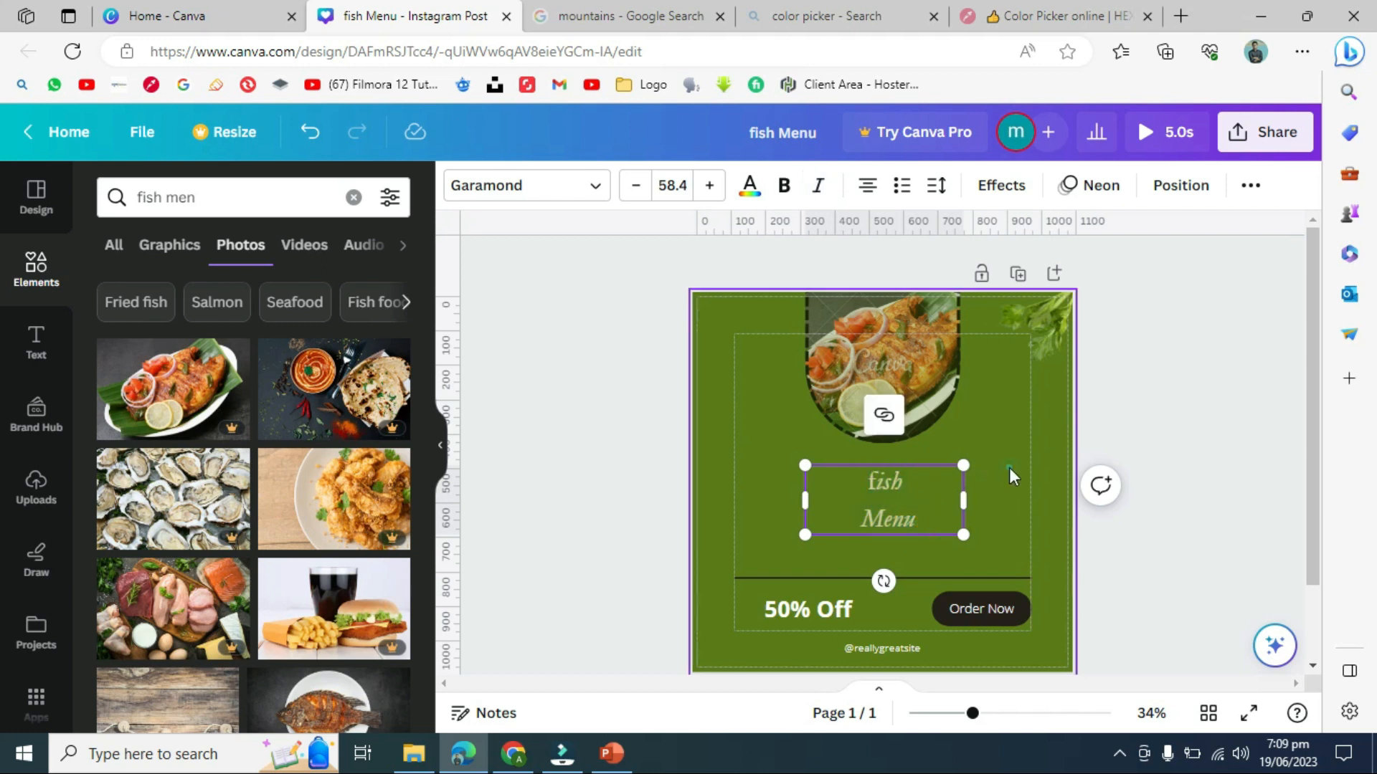
pyautogui.click(919, 482)
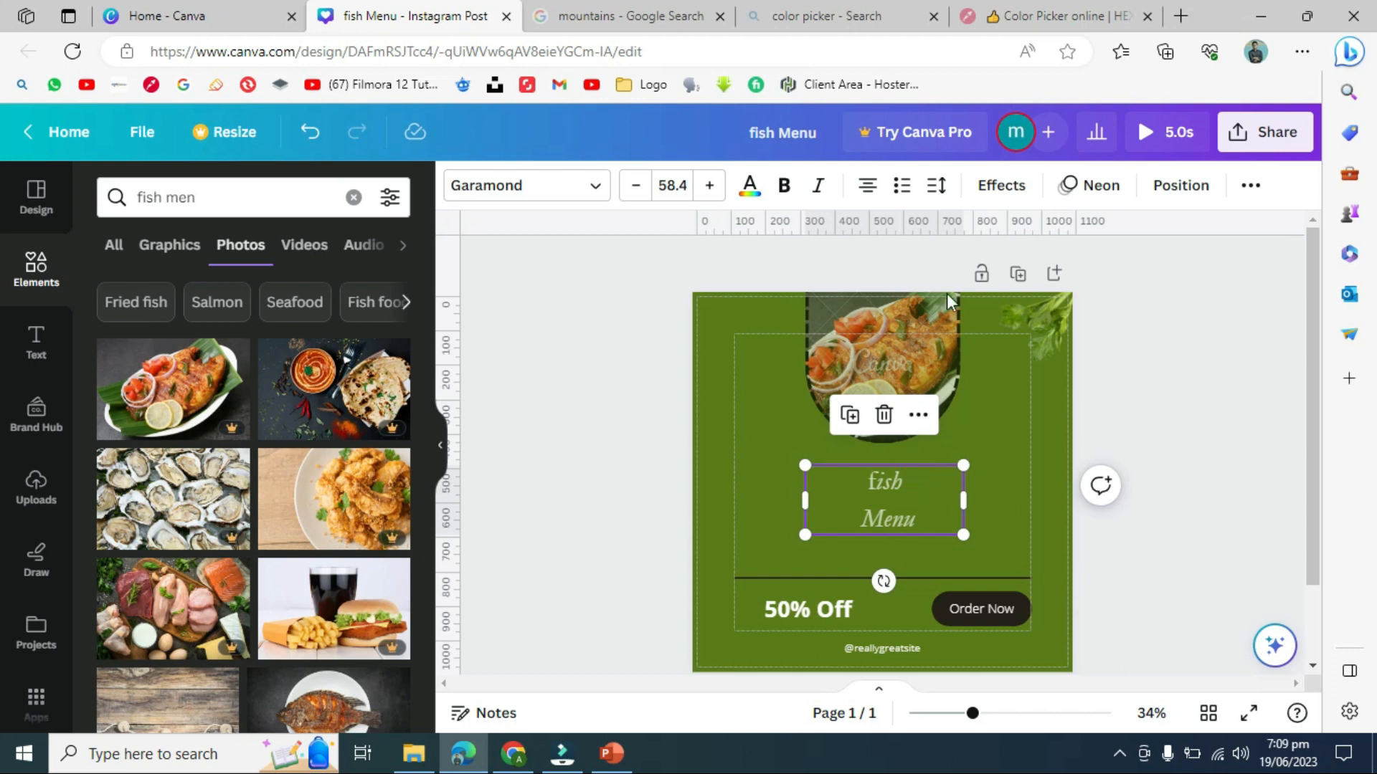
# - Widen the heading's letter spacing to 171, with line spacing at about 1.39
pyautogui.click(934, 188)
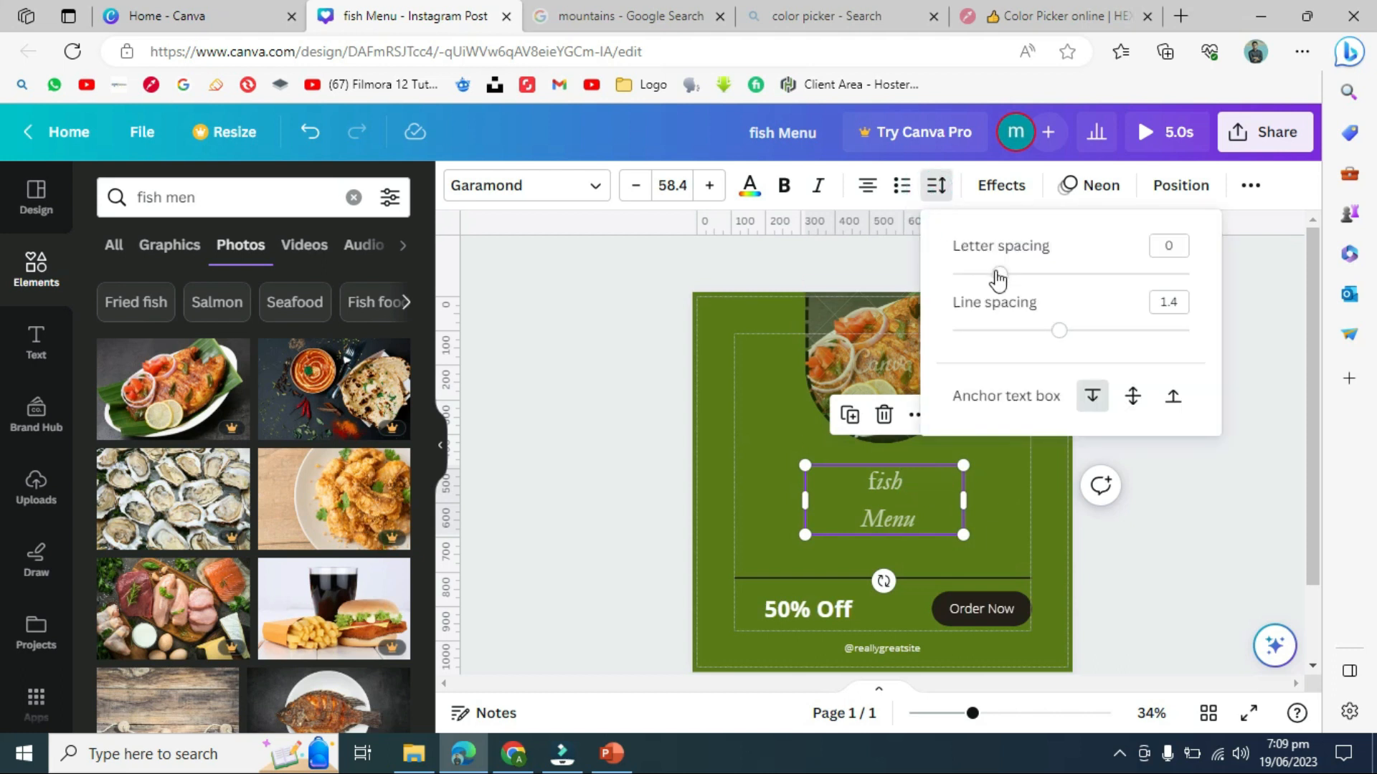
pyautogui.moveTo(1002, 280); pyautogui.dragTo(1043, 285)
pyautogui.moveTo(1062, 332)
pyautogui.mouseDown()
pyautogui.moveTo(1020, 337)
pyautogui.moveTo(1058, 347)
pyautogui.mouseUp()
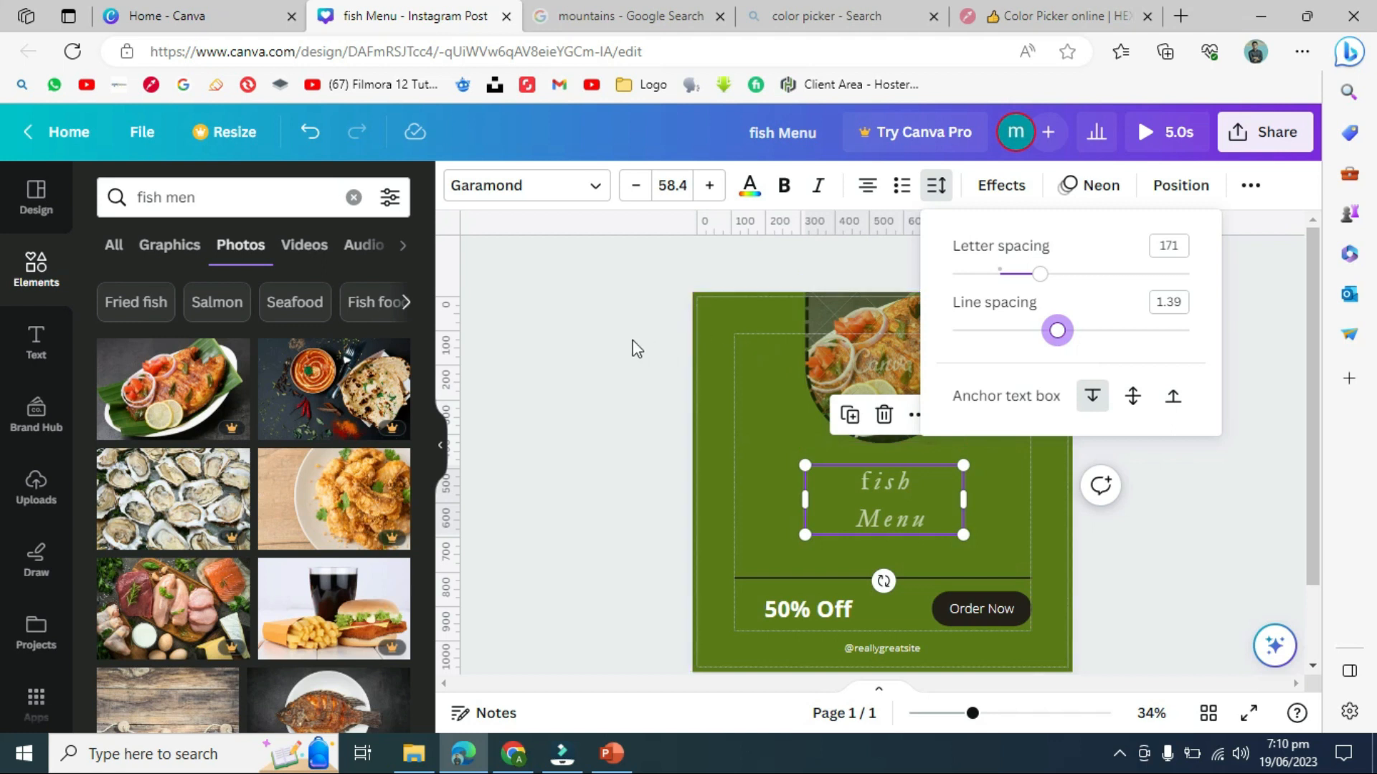
pyautogui.click(600, 328)
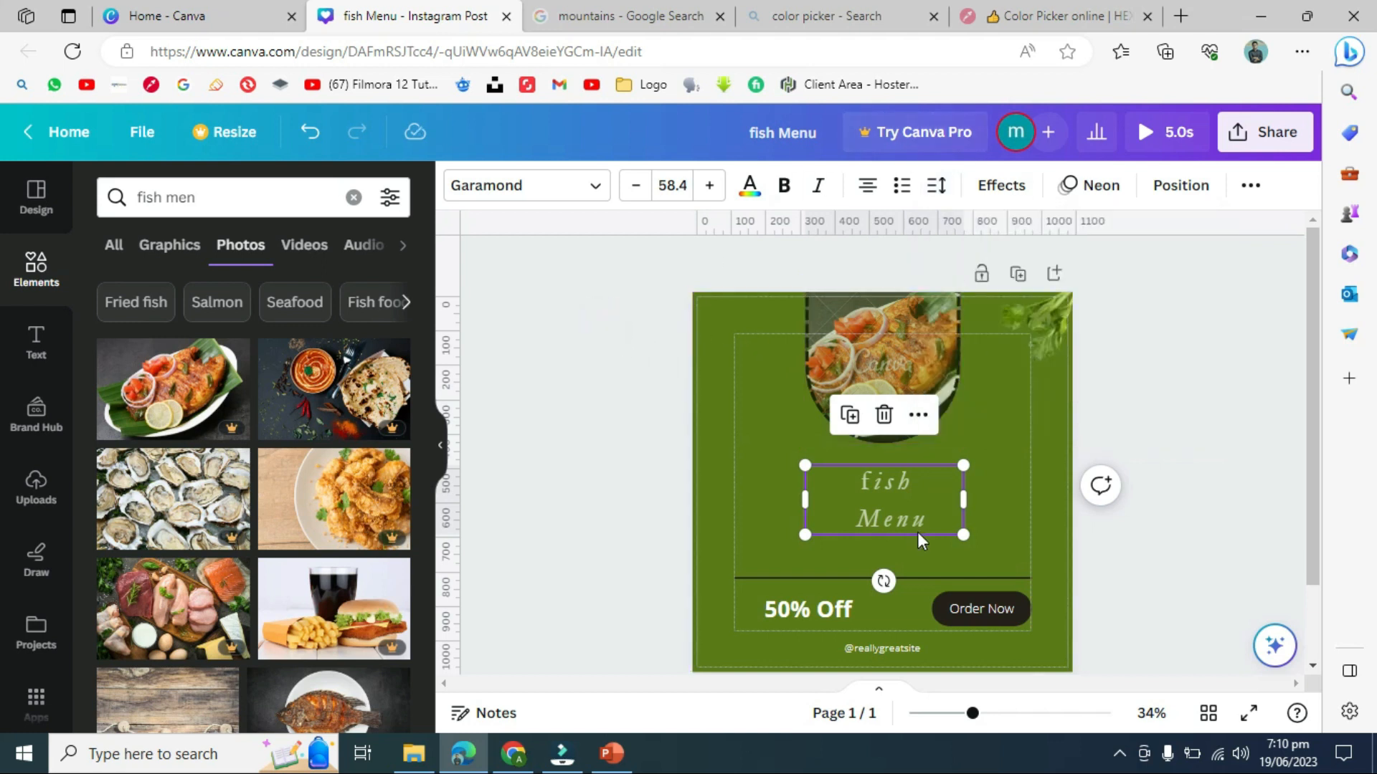
# - Try a curved shape on the heading, revert to straight, and apply Glitch (offset 30, direction 90)
pyautogui.click(1025, 185)
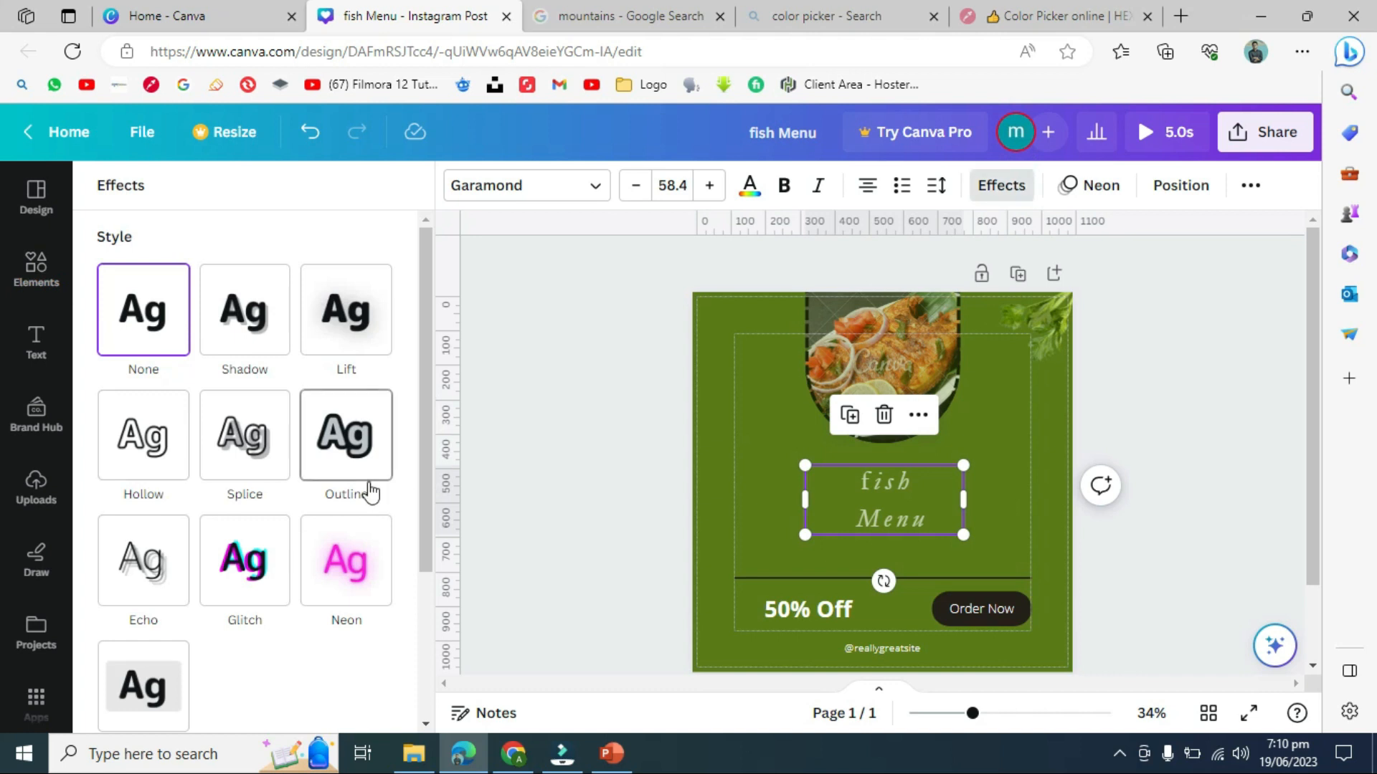
pyautogui.scroll(-3, 427, 394)
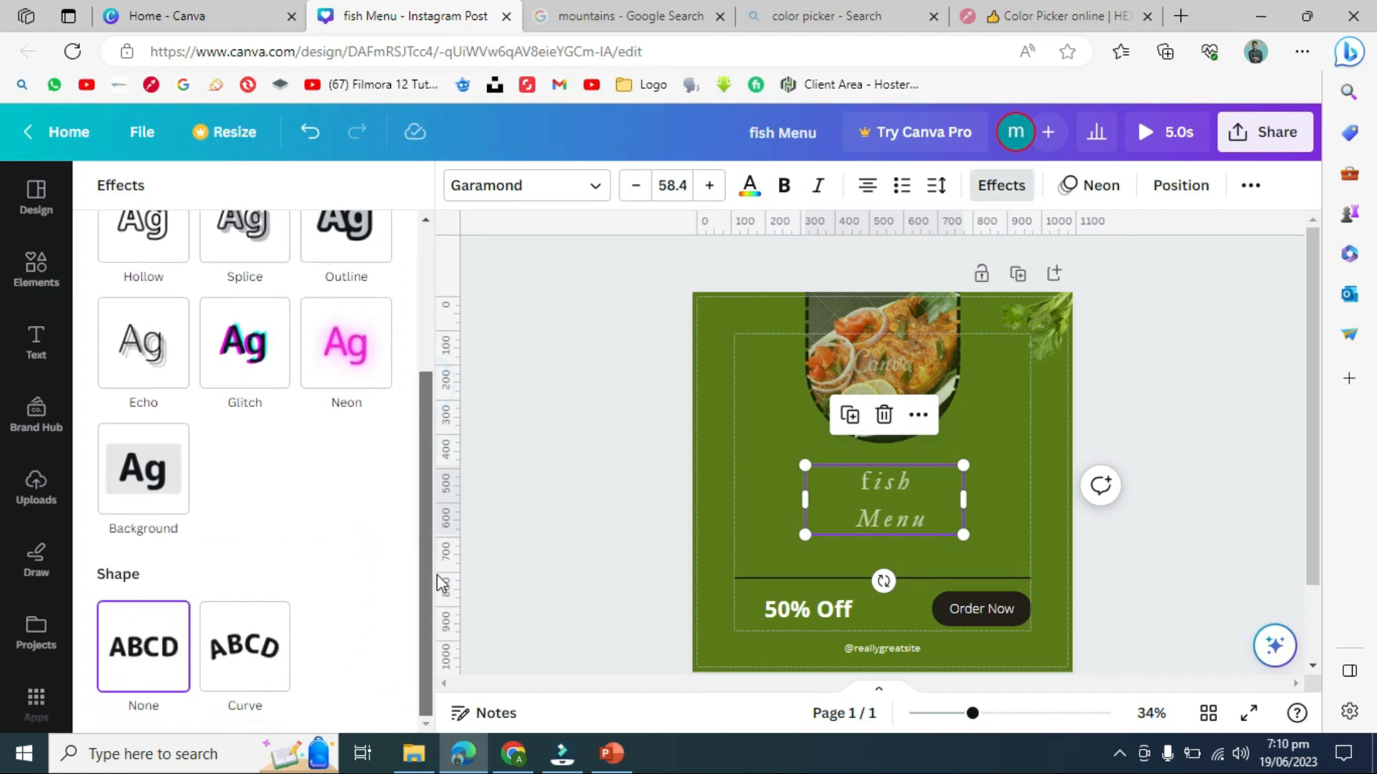
pyautogui.click(210, 631)
pyautogui.click(133, 645)
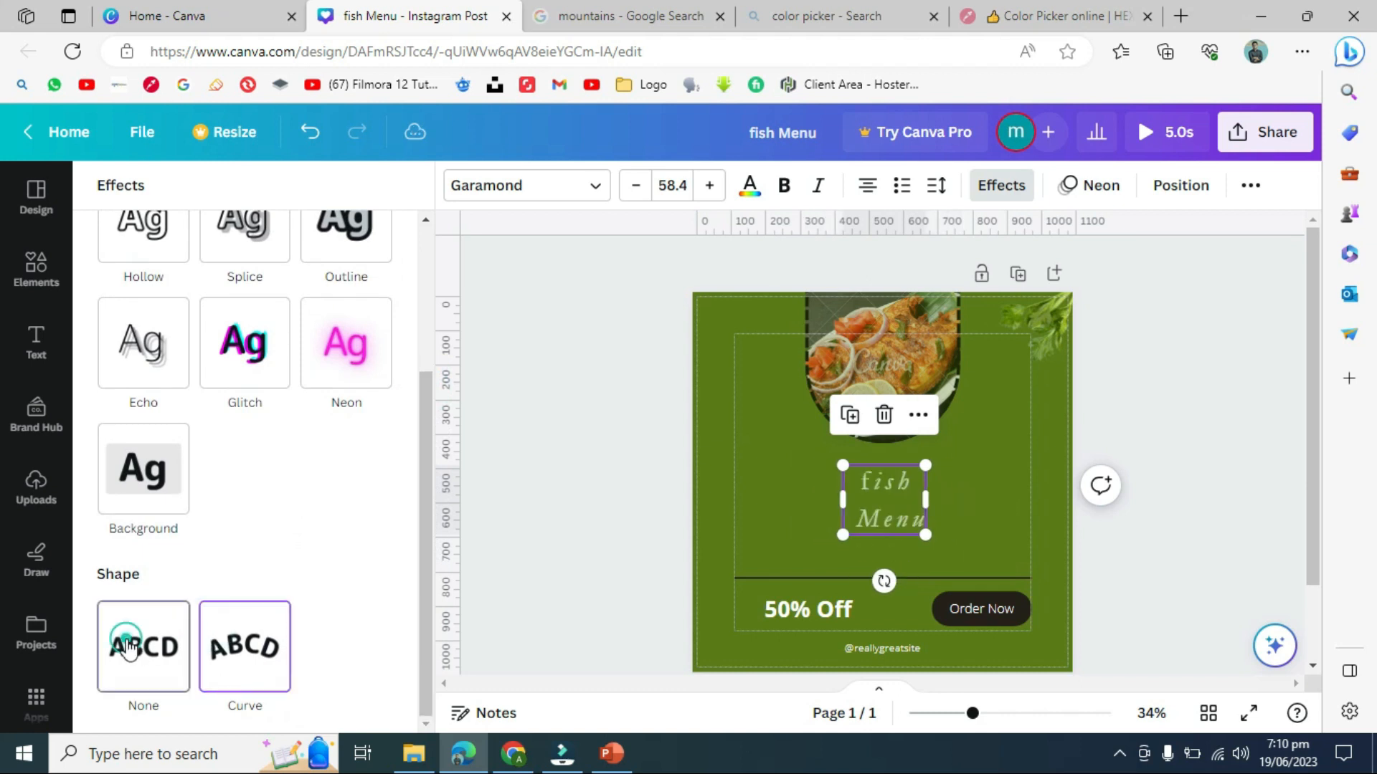
pyautogui.click(240, 356)
pyautogui.click(241, 360)
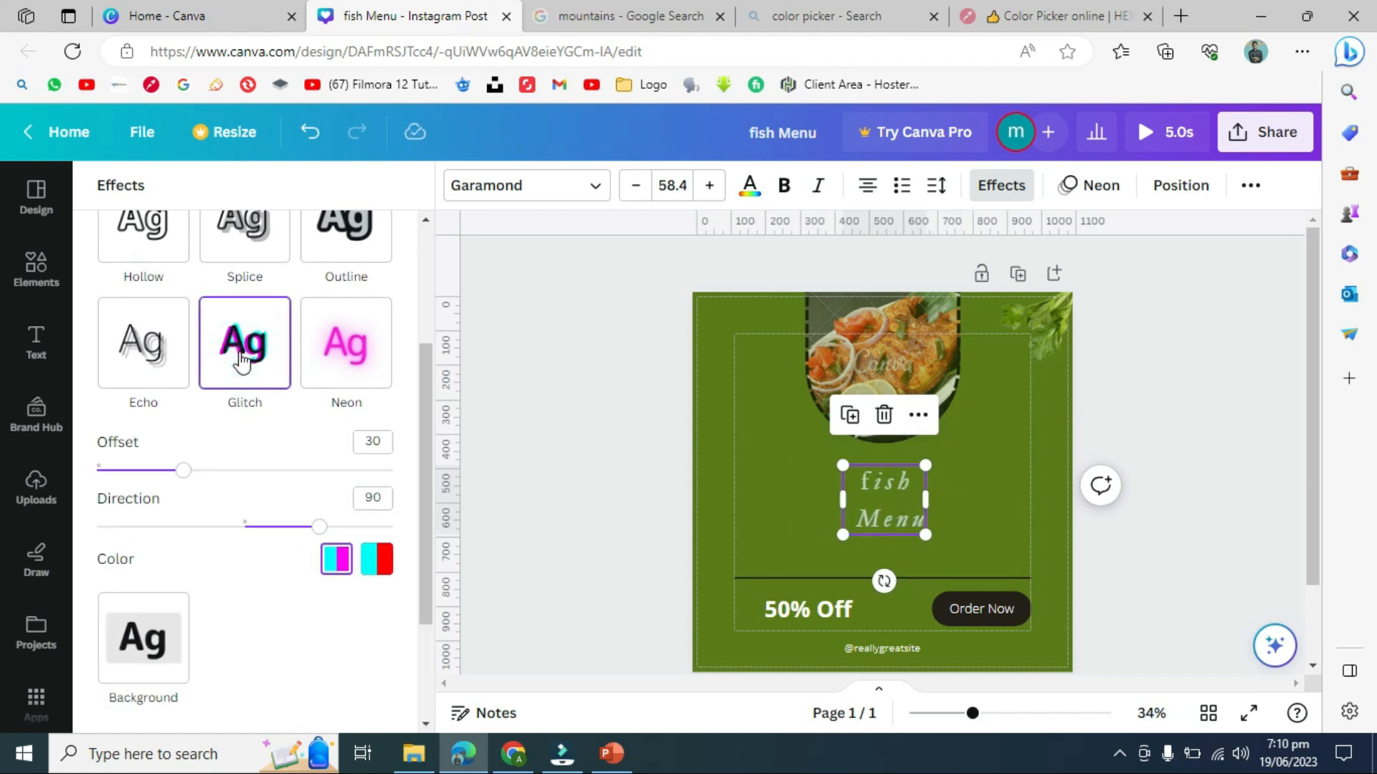
pyautogui.moveTo(428, 437); pyautogui.dragTo(422, 332)
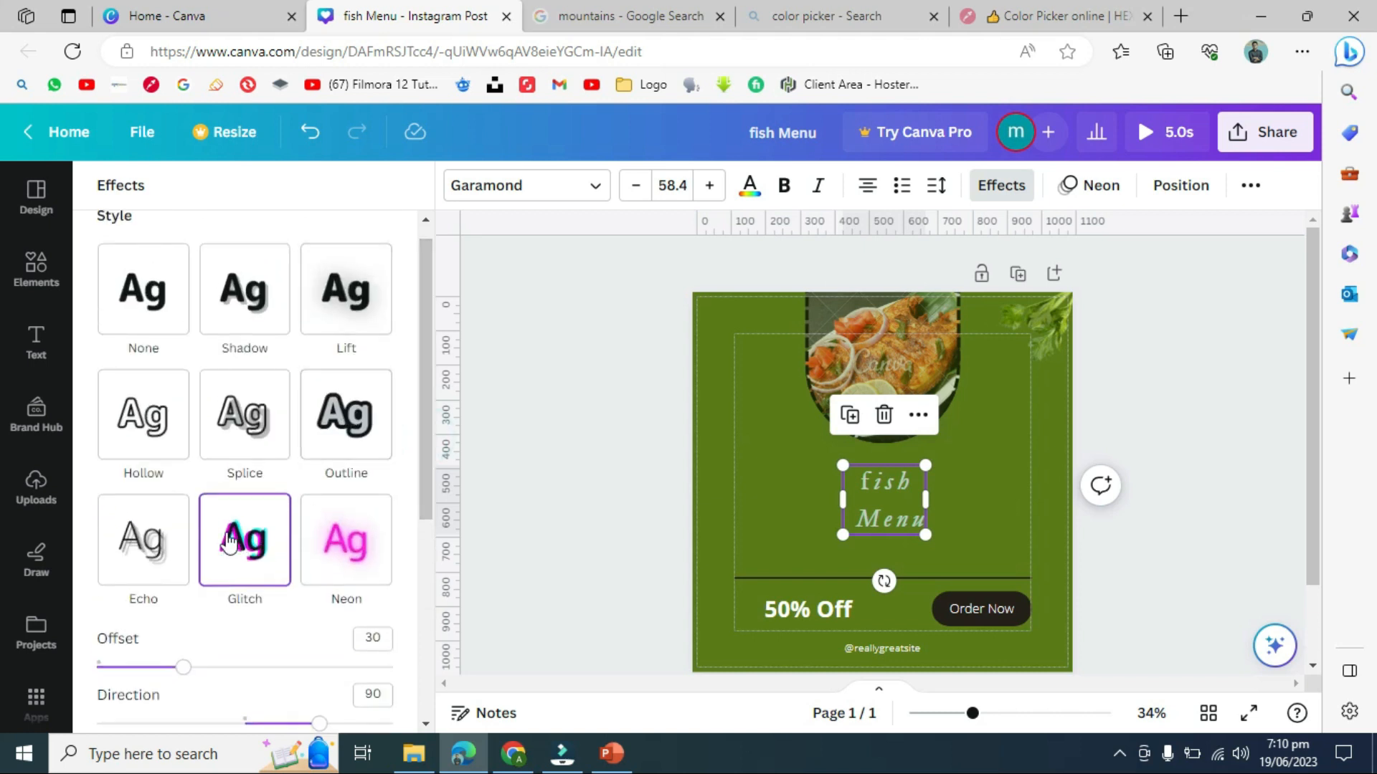
pyautogui.click(669, 466)
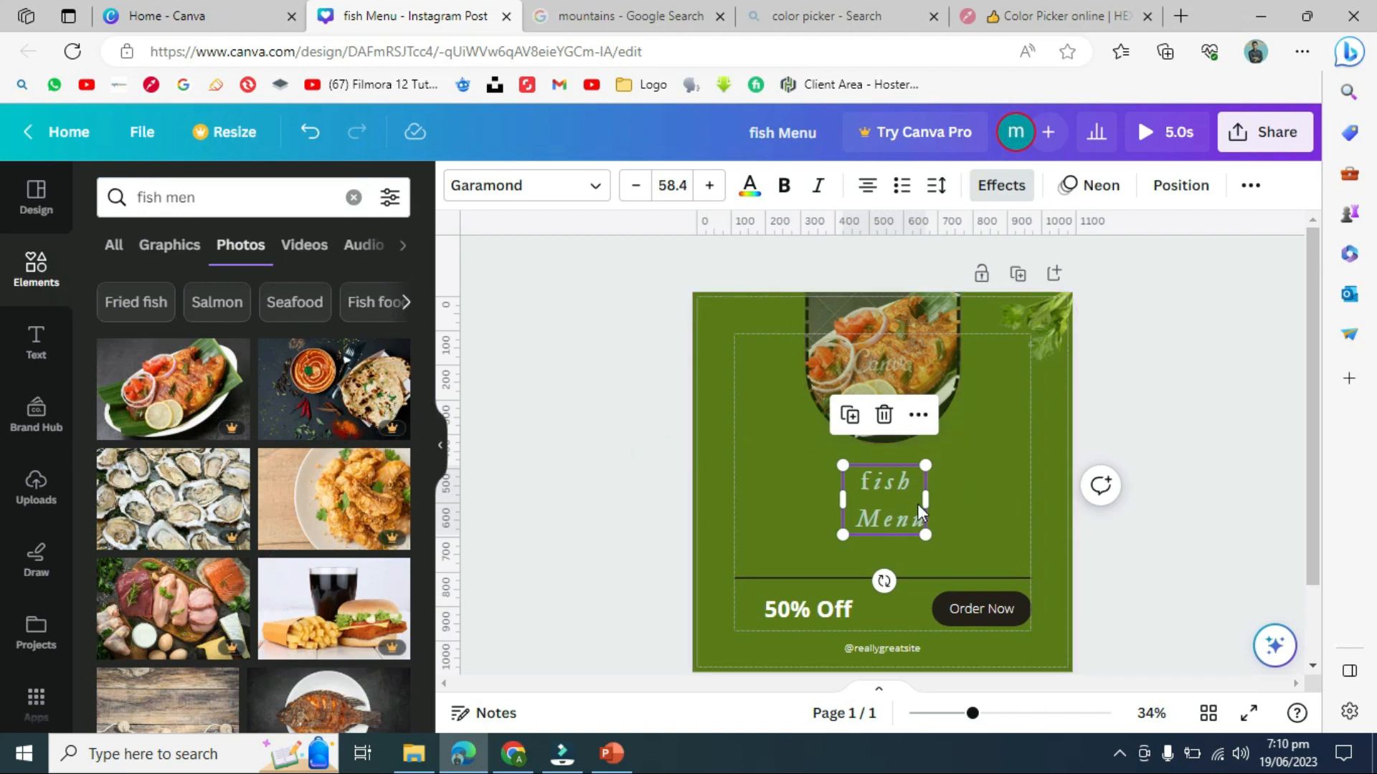
pyautogui.click(906, 467)
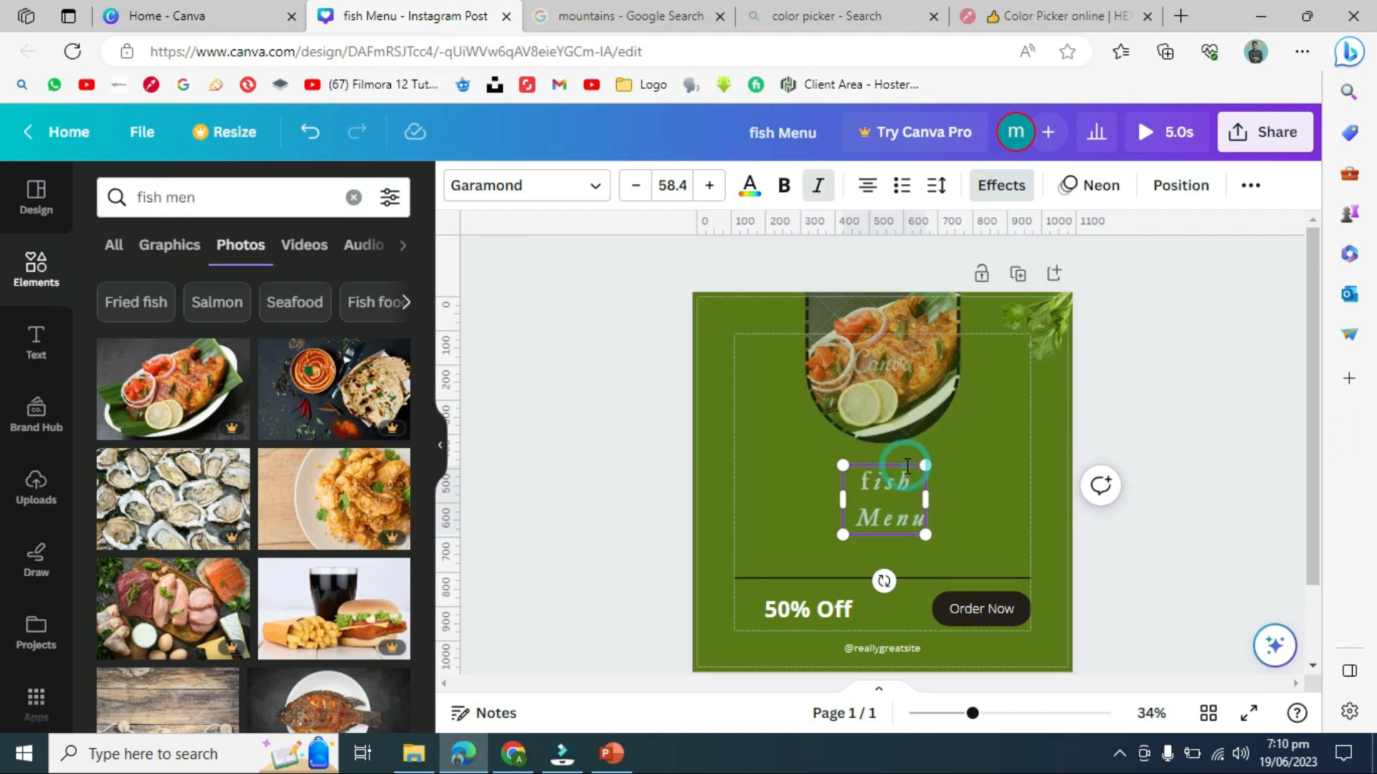
pyautogui.click(1103, 188)
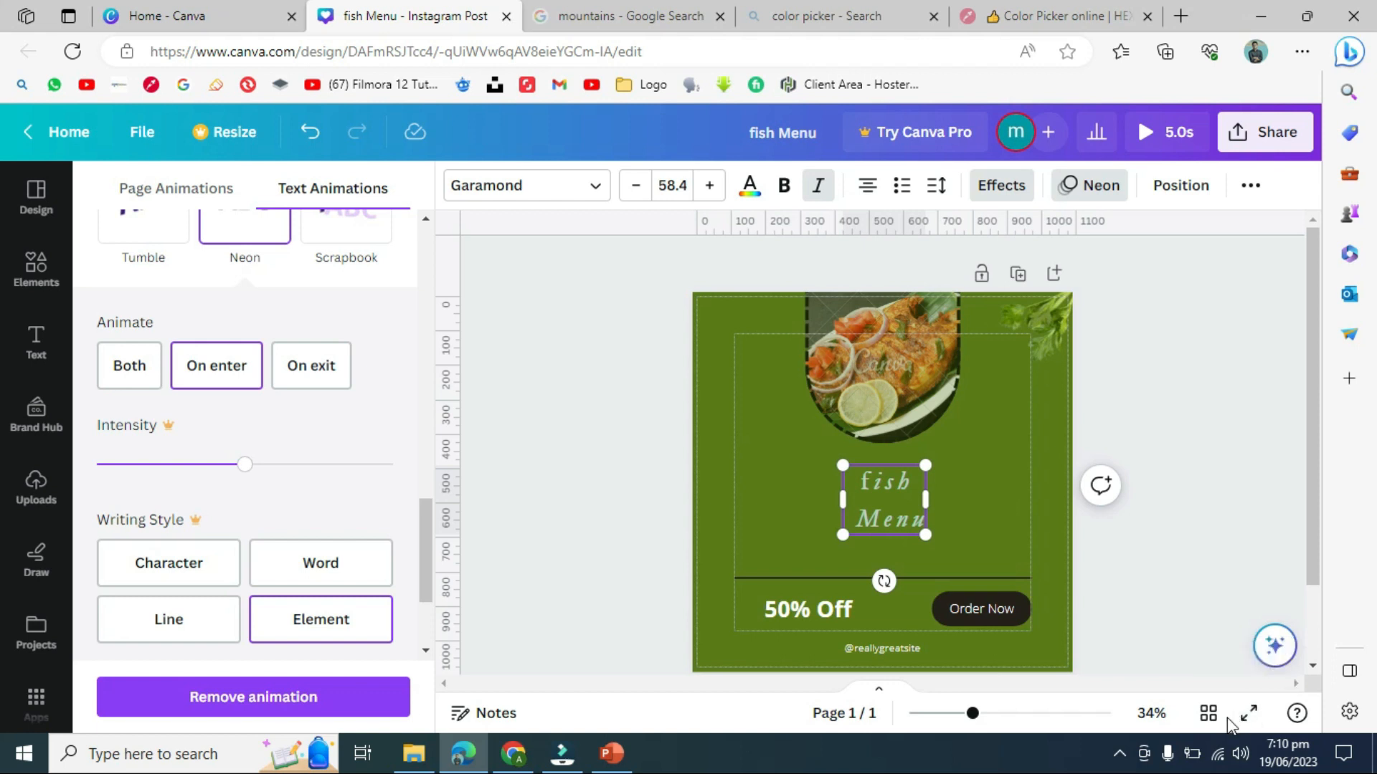
pyautogui.click(1248, 717)
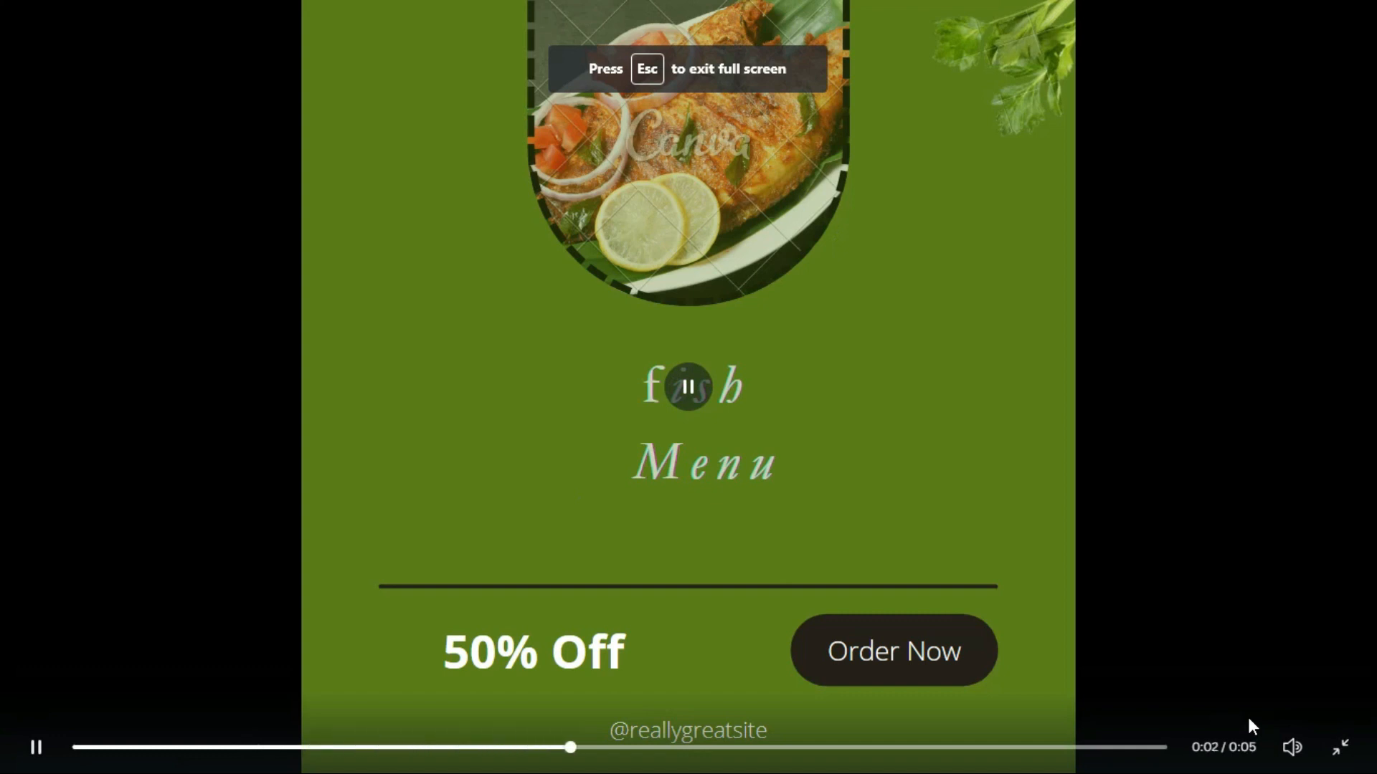
pyautogui.click(924, 346)
pyautogui.click(924, 346)
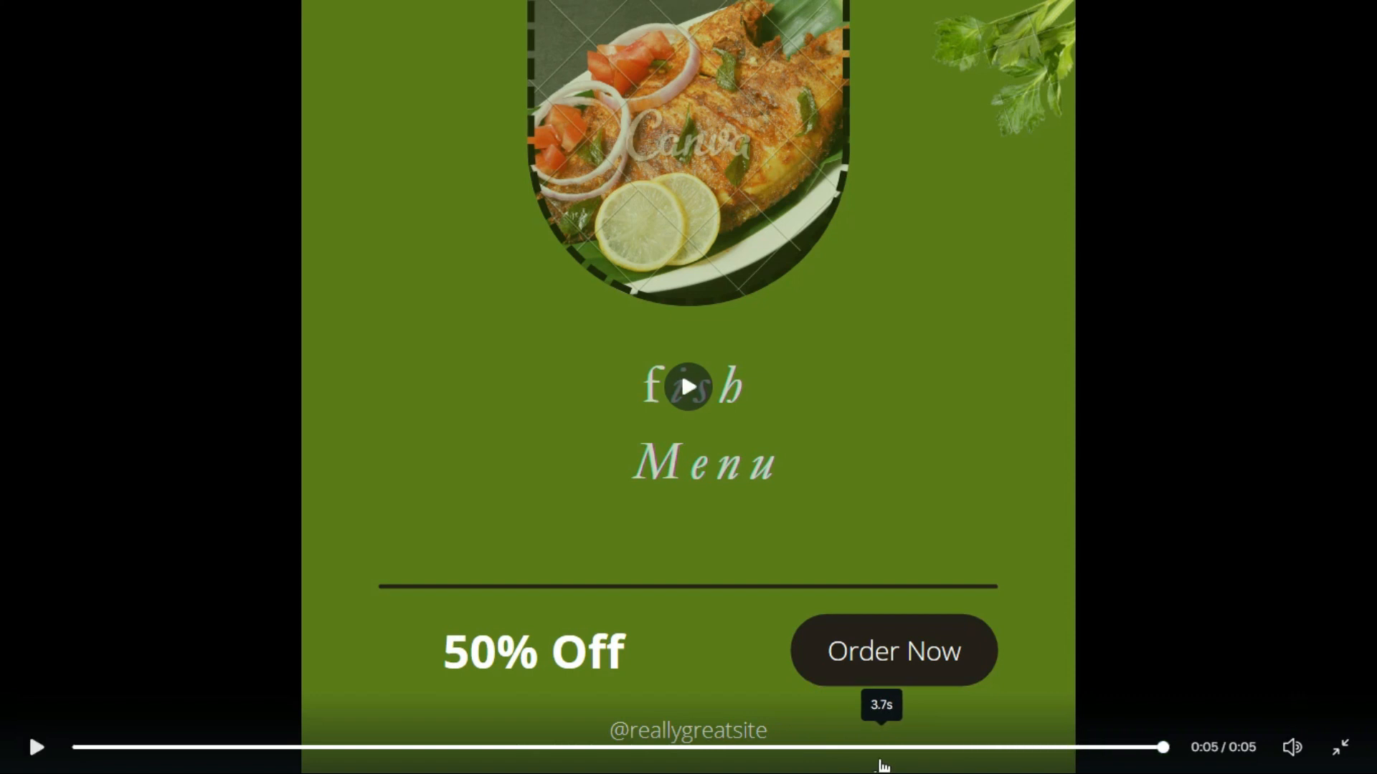
pyautogui.click(703, 482)
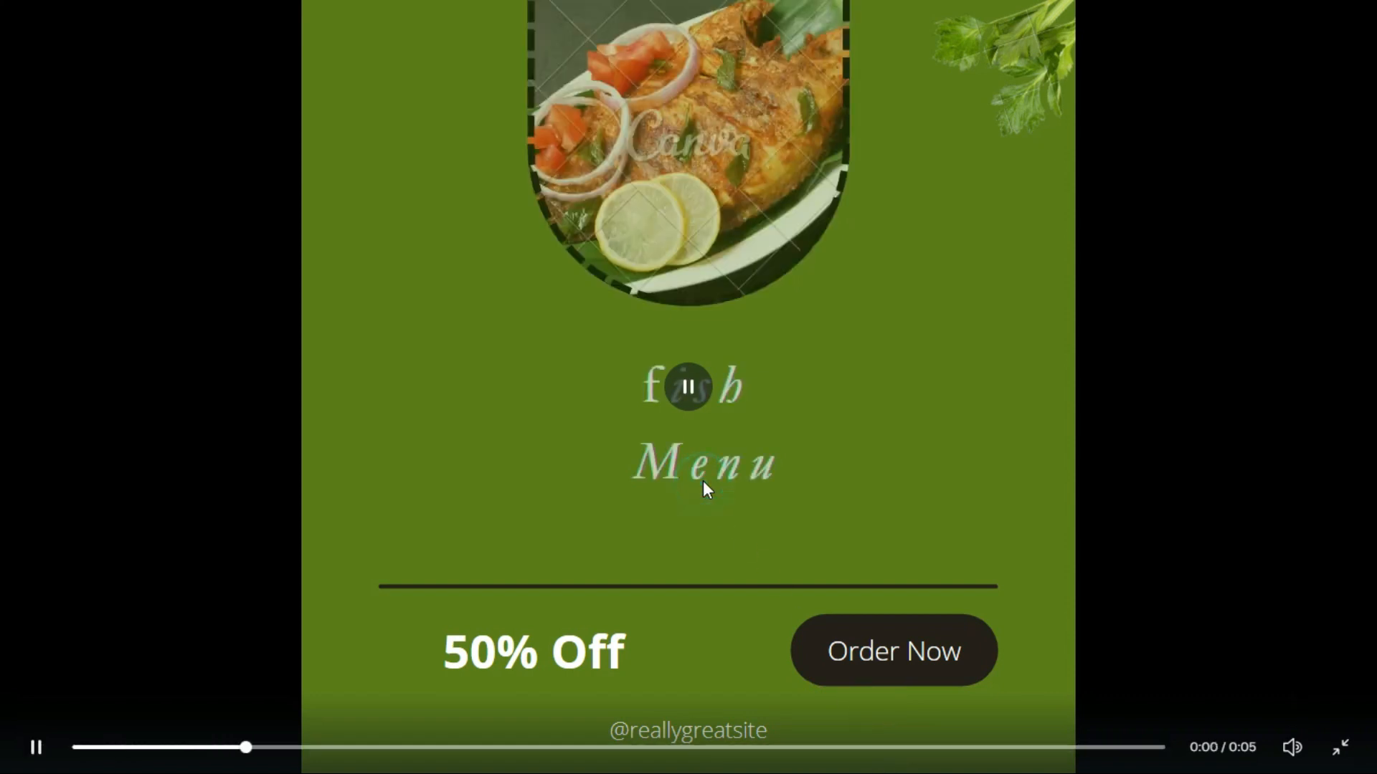
pyautogui.click(1339, 748)
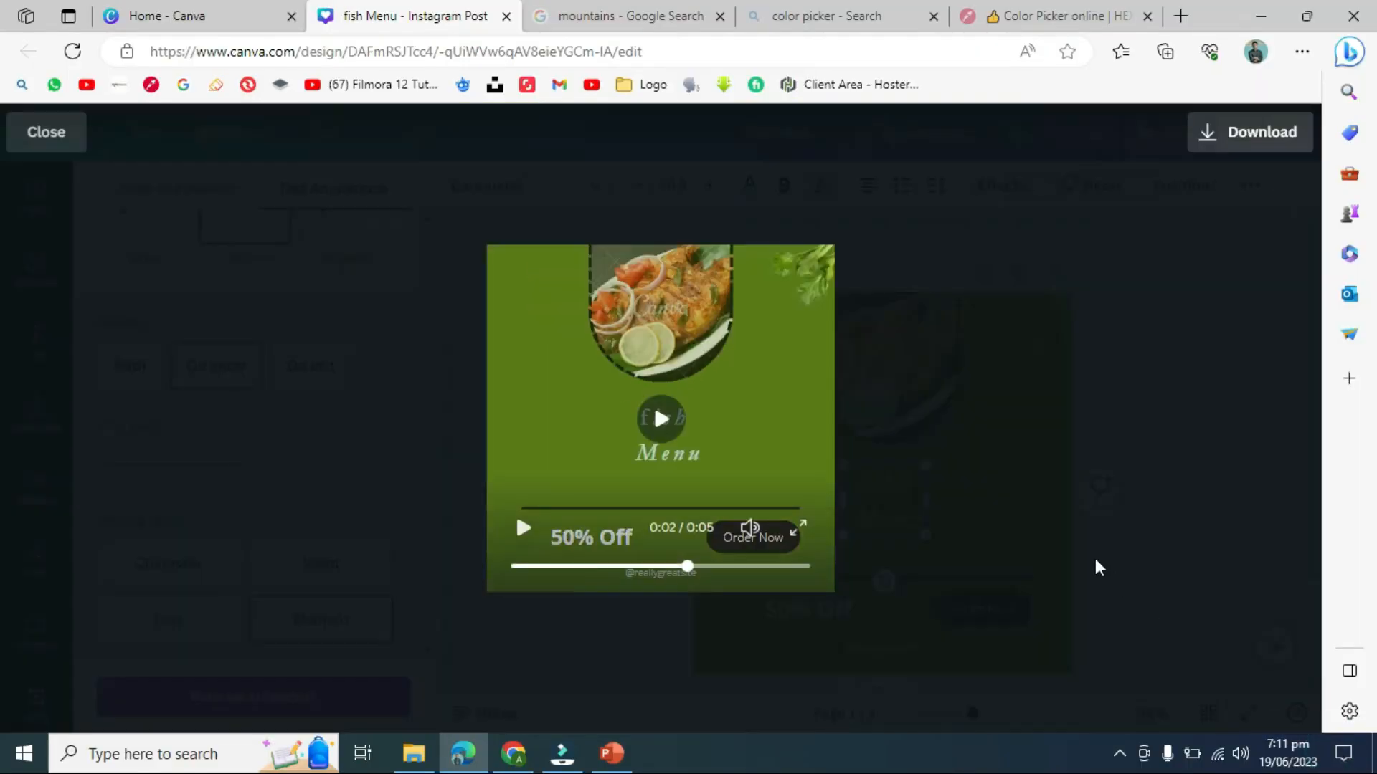
pyautogui.click(55, 132)
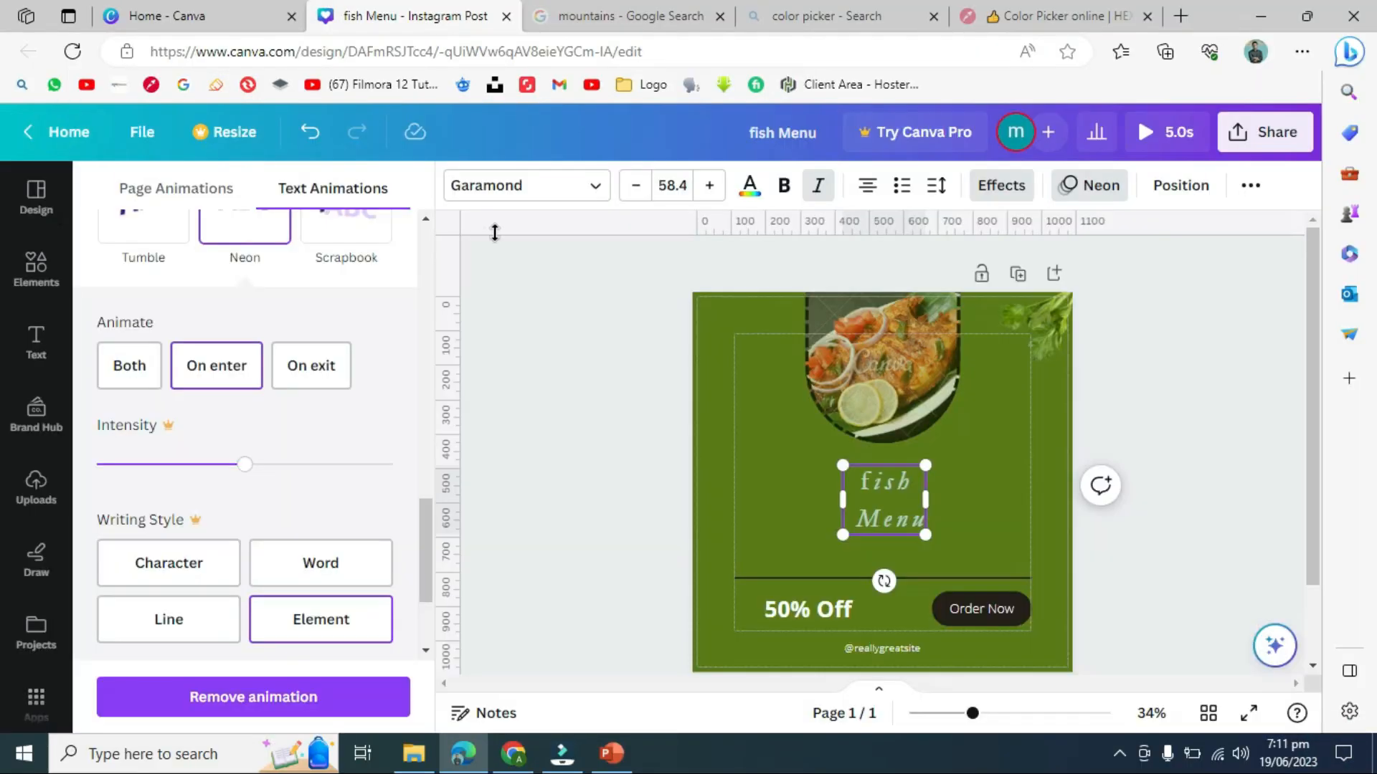
# - Show the layer list and widen the fish Menu text box
pyautogui.click(1181, 187)
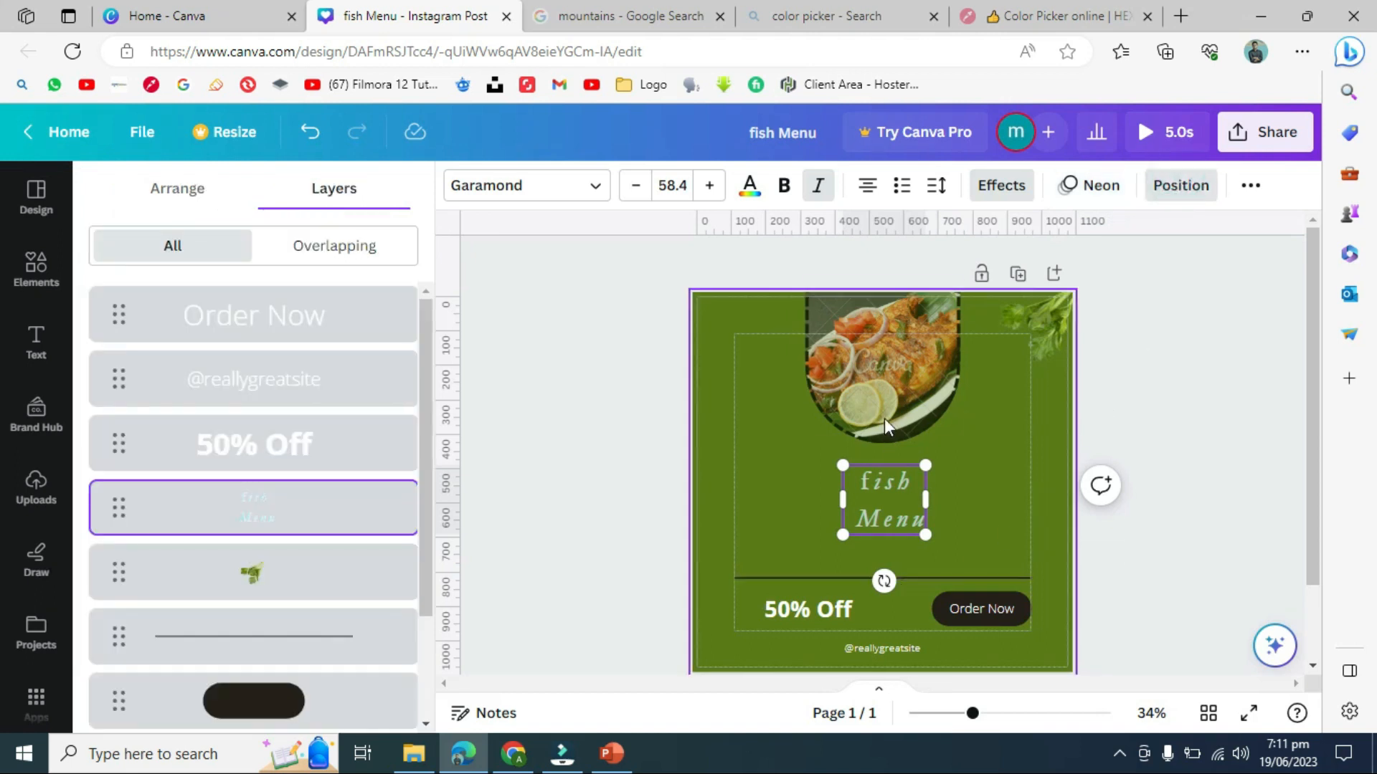
pyautogui.click(896, 497)
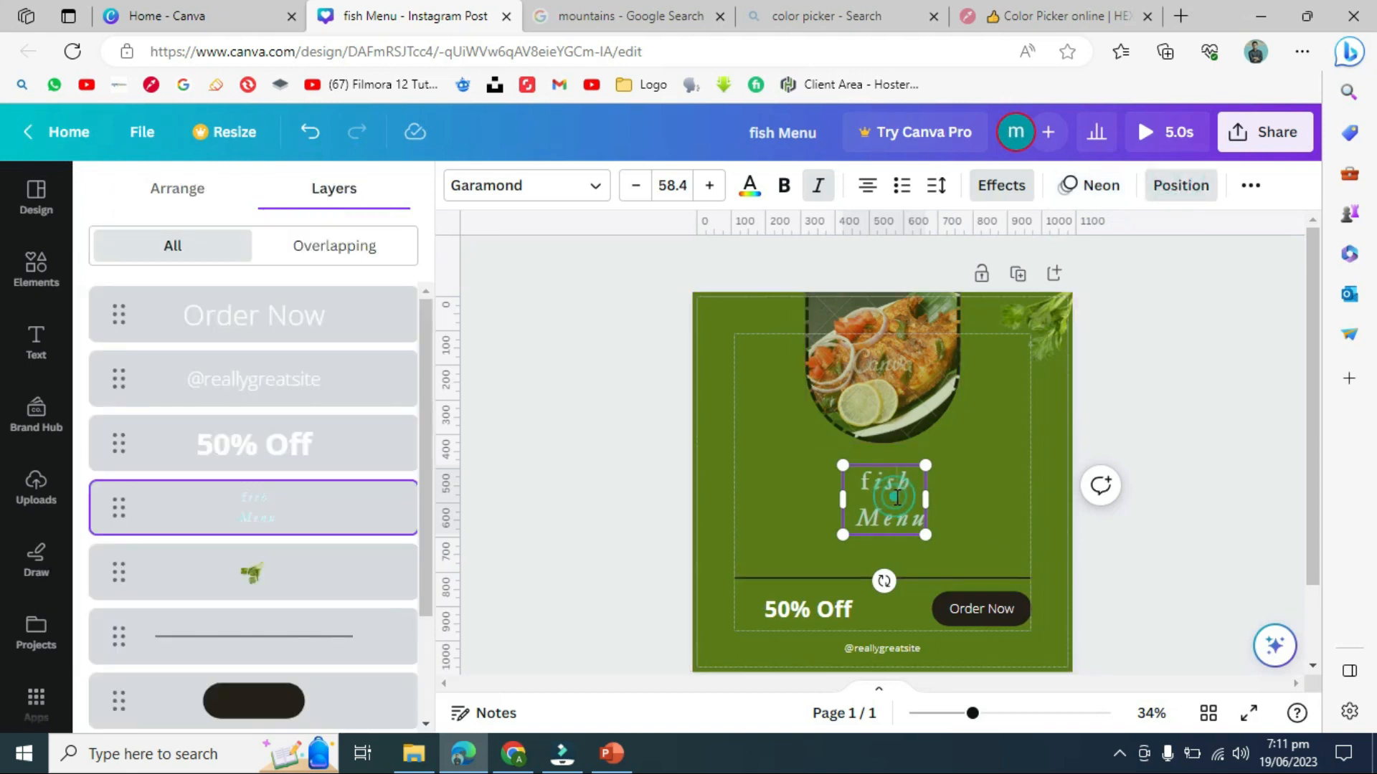
pyautogui.click(1183, 198)
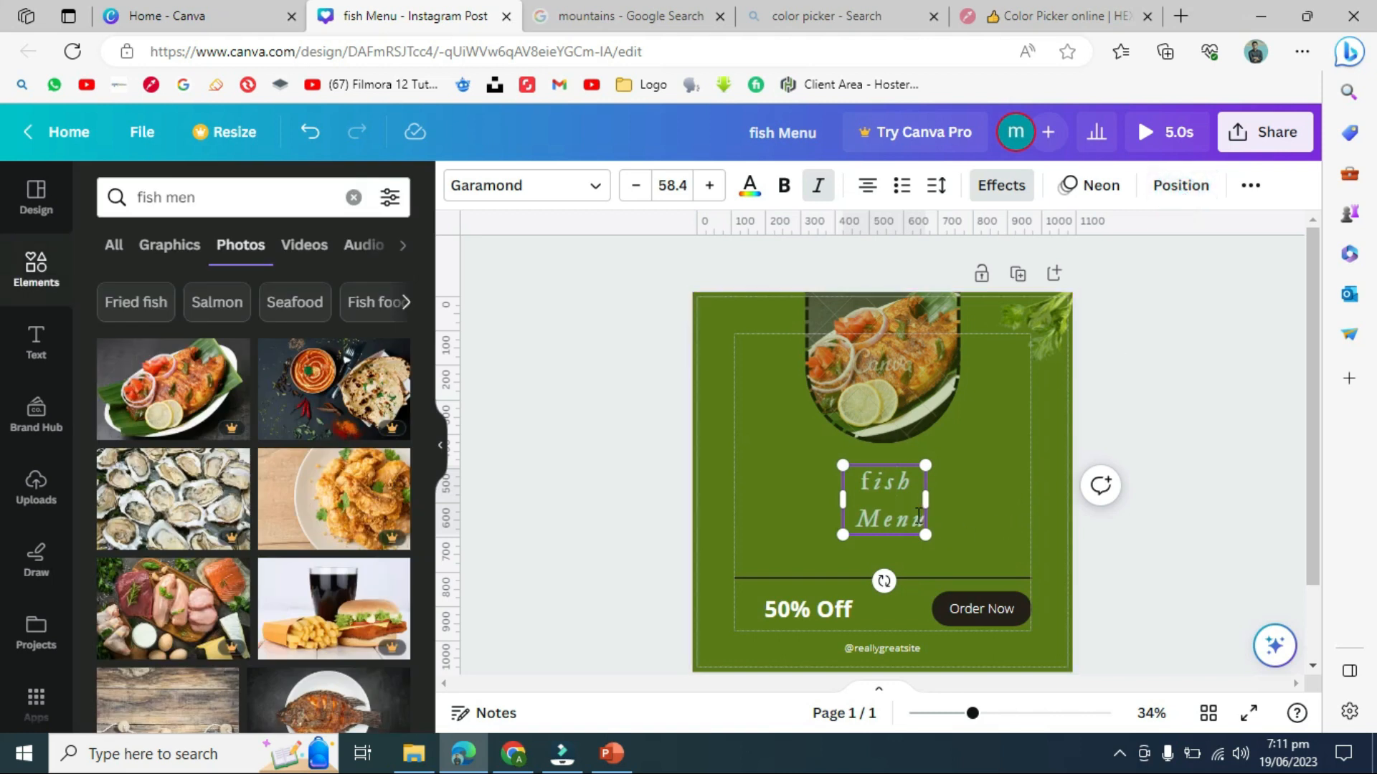
pyautogui.moveTo(933, 501); pyautogui.dragTo(971, 501)
pyautogui.click(1166, 203)
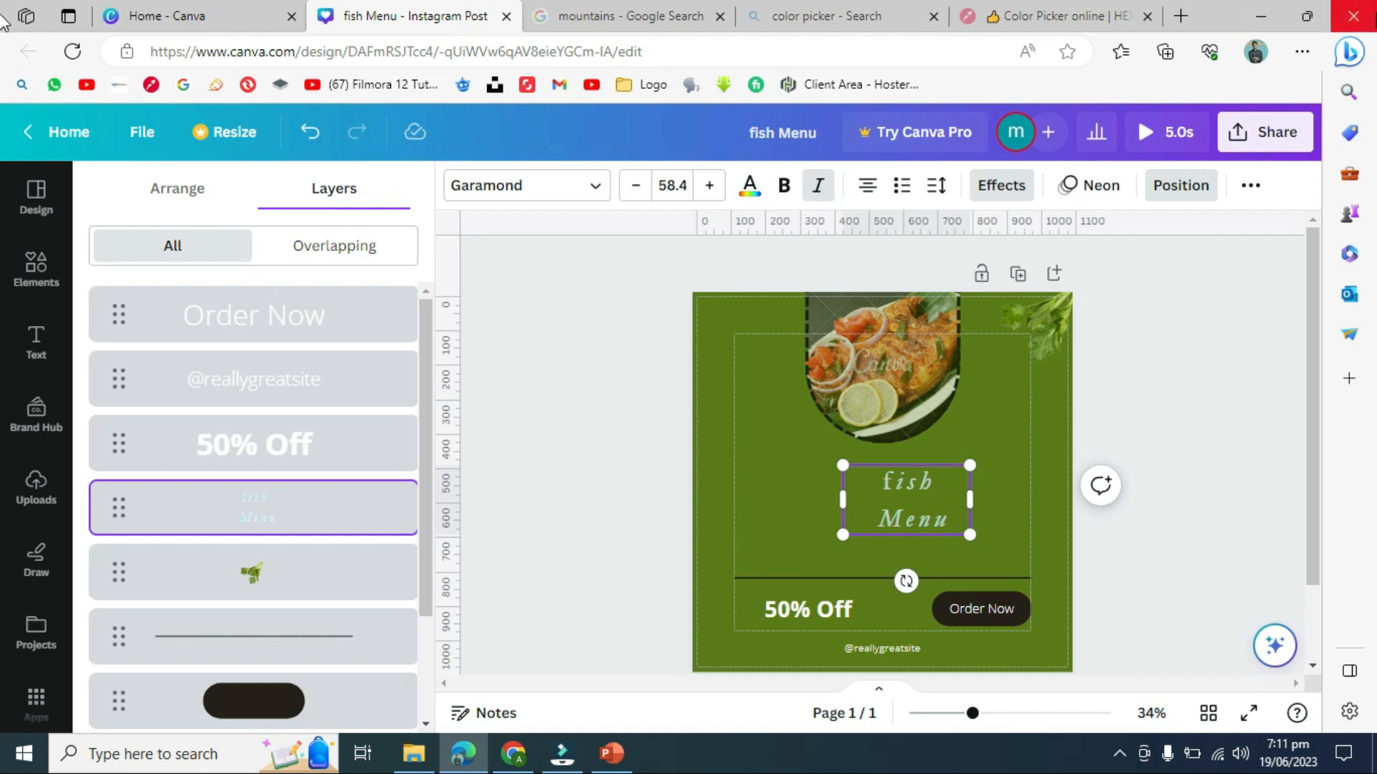
# - Underline the title and switch it to all capitals, reading FISH MENU
pyautogui.click(1255, 180)
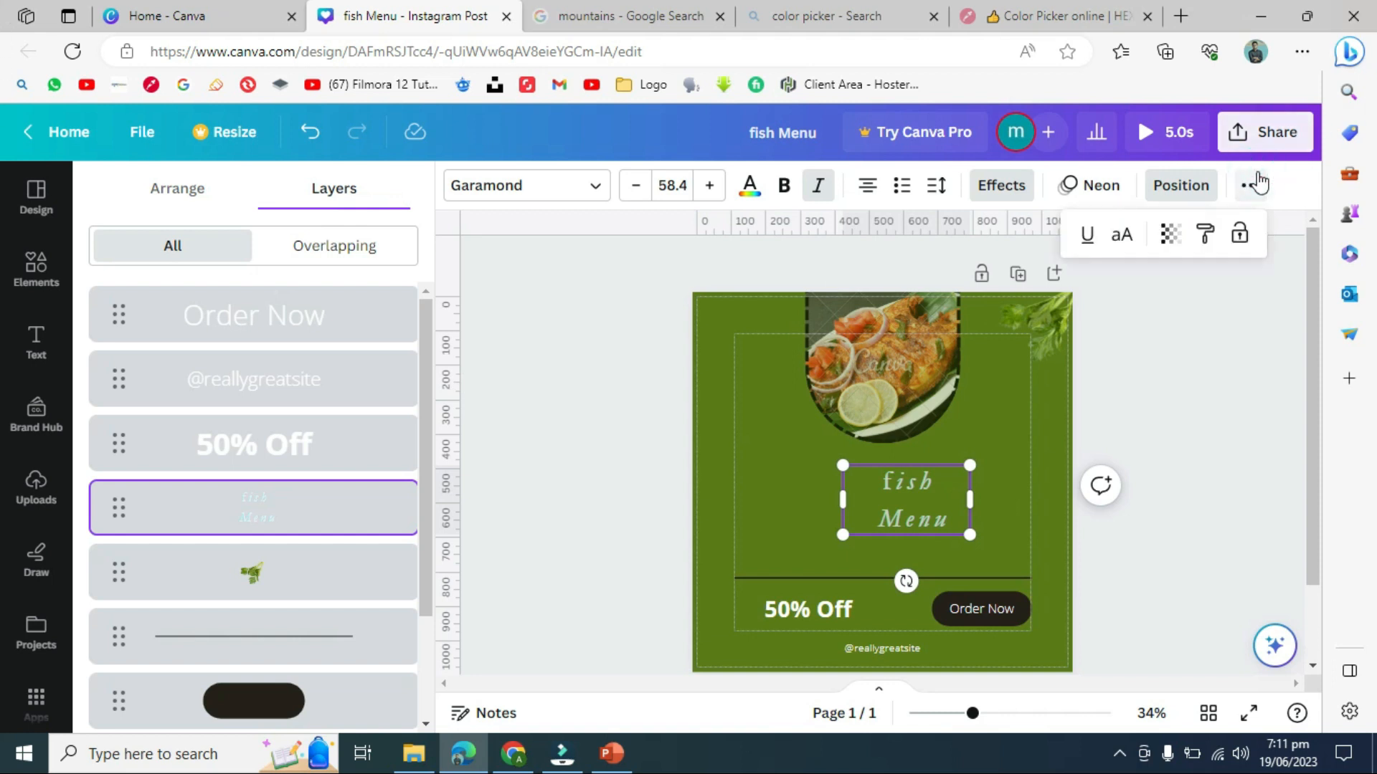
pyautogui.click(1088, 243)
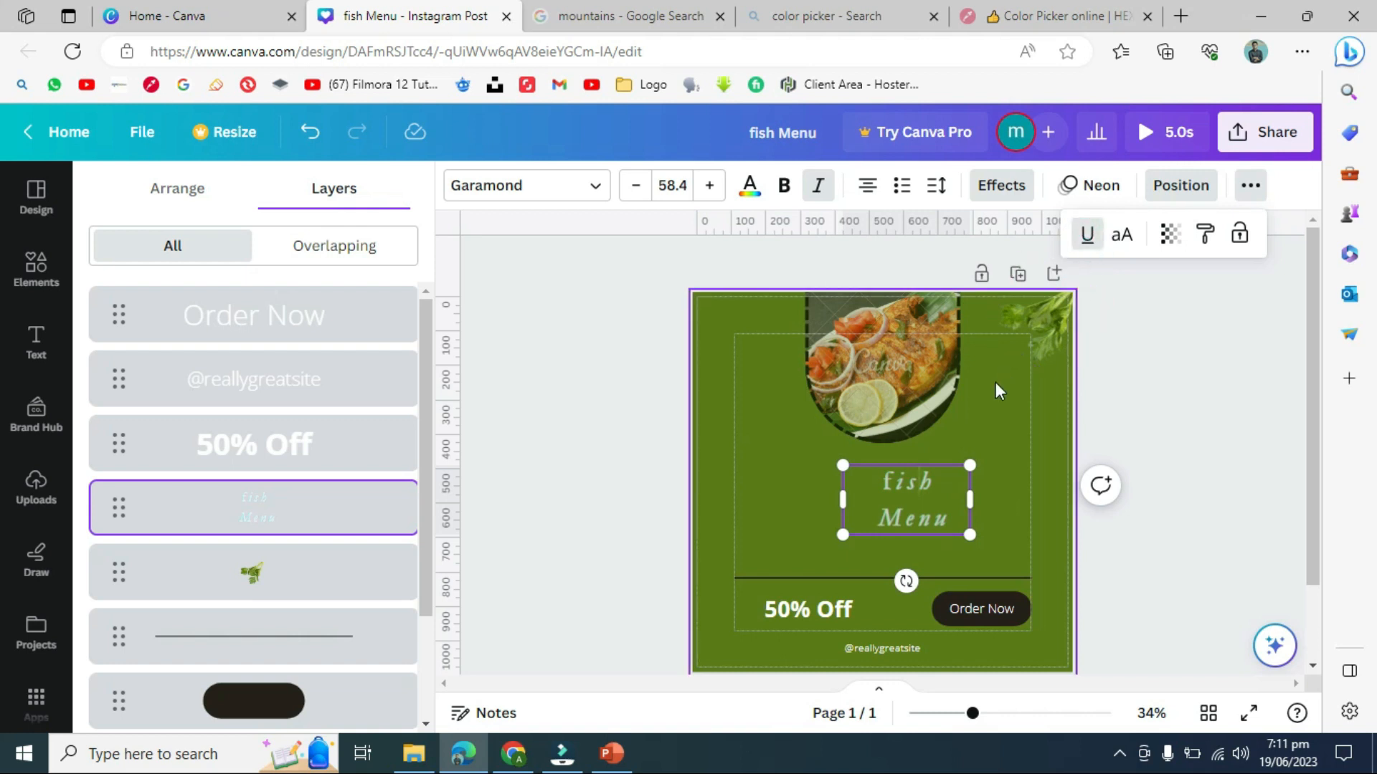
pyautogui.doubleClick(956, 517)
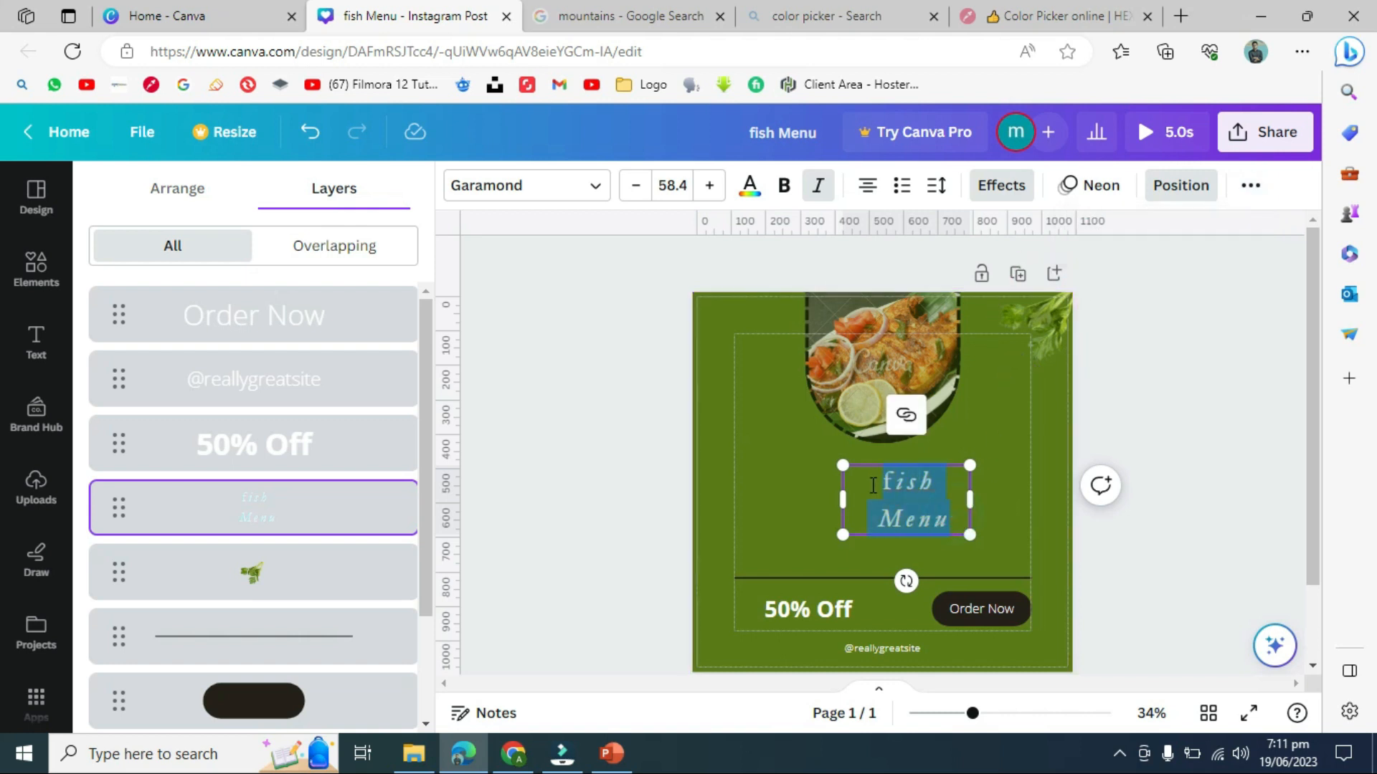
pyautogui.click(1248, 188)
pyautogui.click(1090, 236)
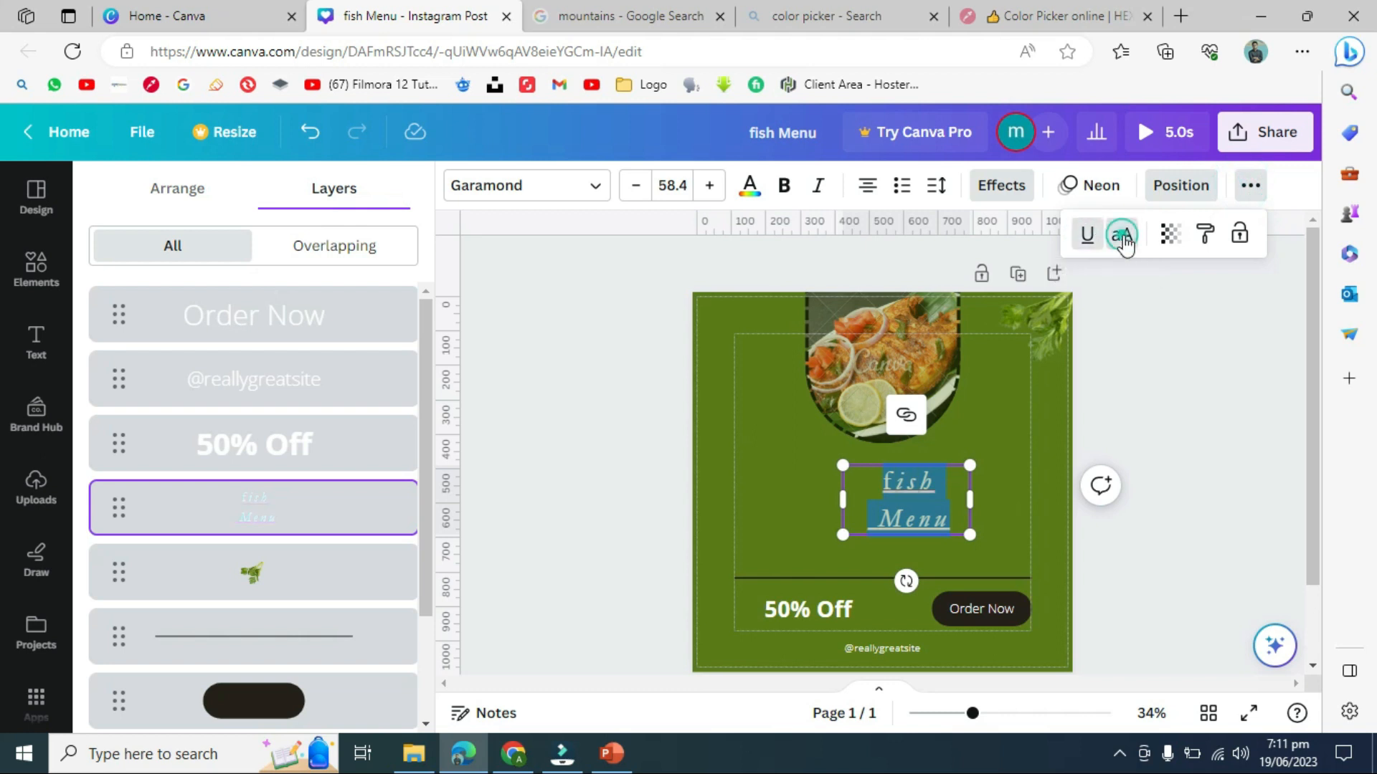
pyautogui.click(1123, 238)
pyautogui.click(1123, 238)
pyautogui.click(1124, 243)
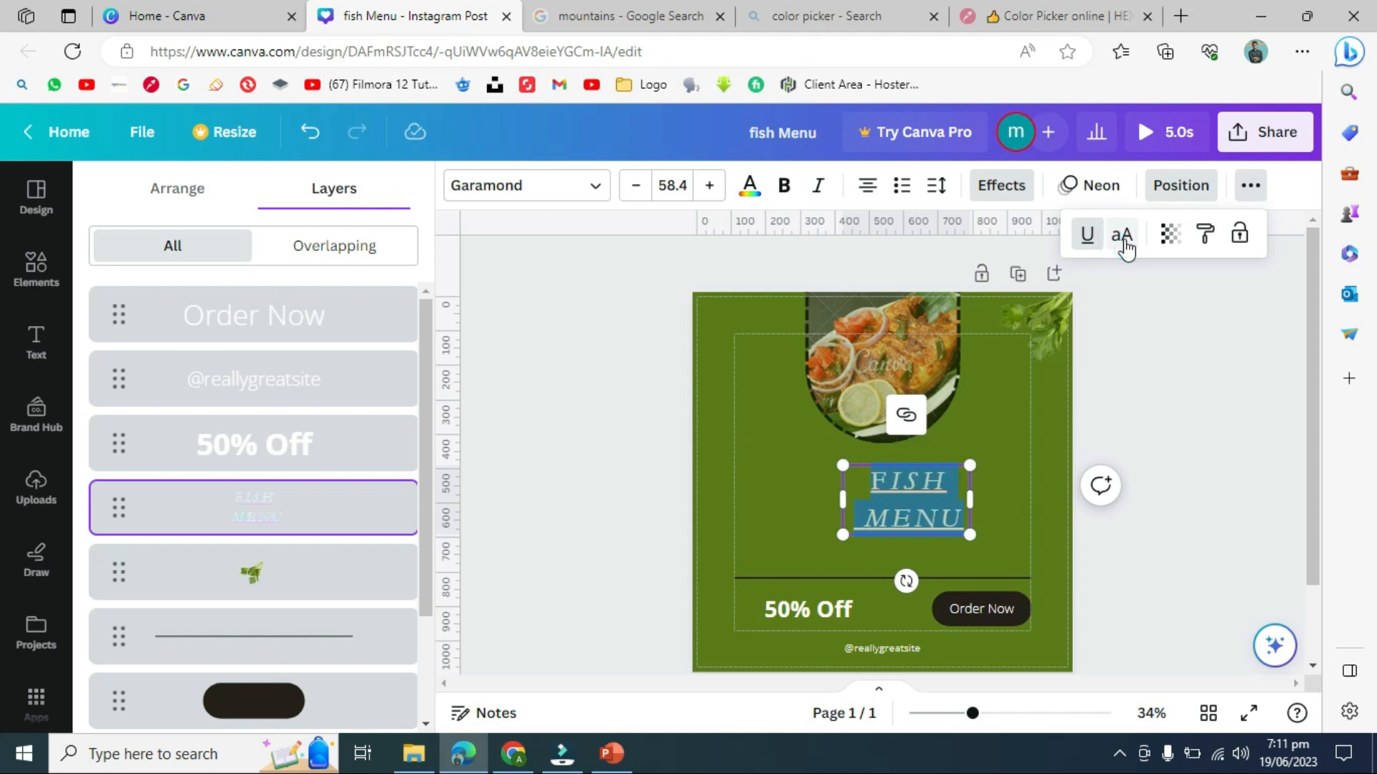
# - Set the title's transparency to 64 and copy its text style
pyautogui.click(1171, 236)
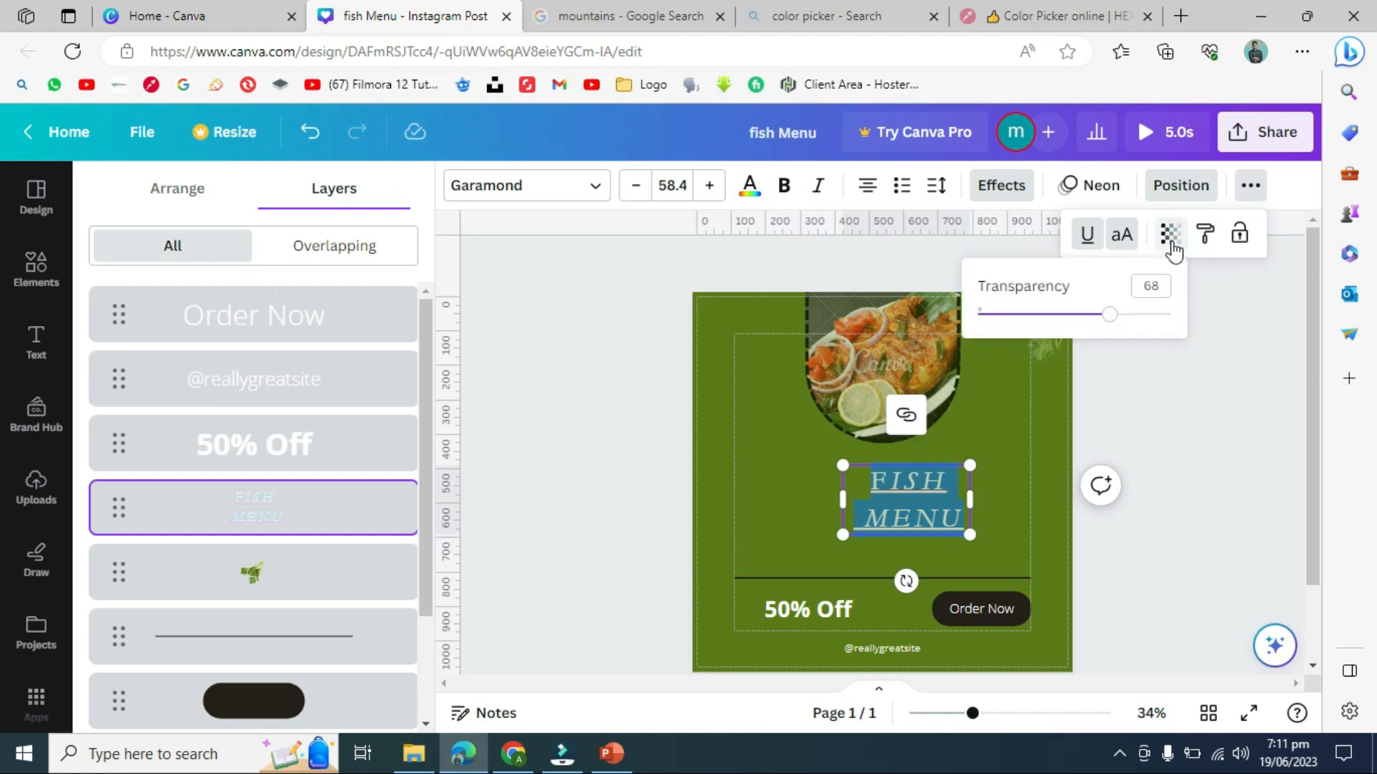
pyautogui.moveTo(1110, 314)
pyautogui.mouseDown()
pyautogui.moveTo(1137, 313)
pyautogui.moveTo(1067, 319)
pyautogui.moveTo(1120, 316)
pyautogui.mouseUp()
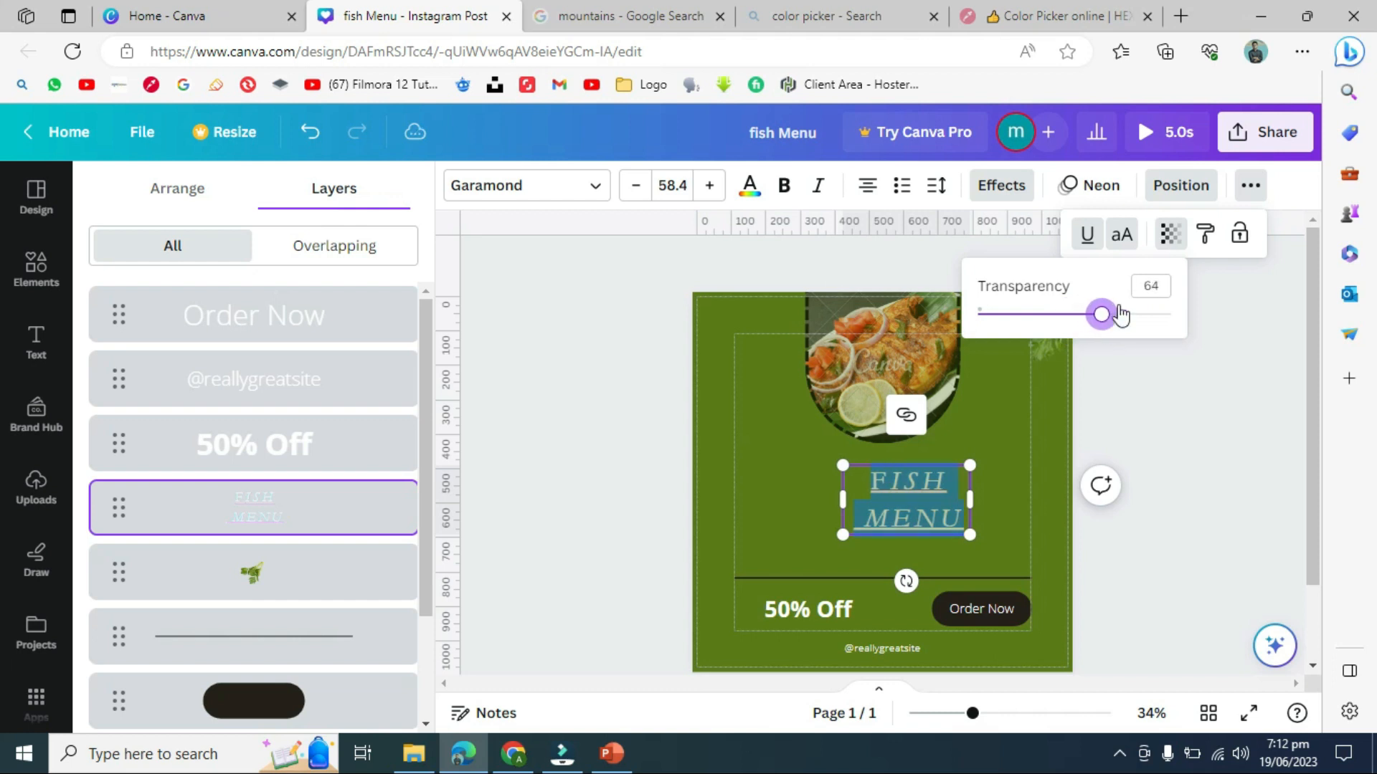
pyautogui.click(1207, 251)
pyautogui.click(1207, 251)
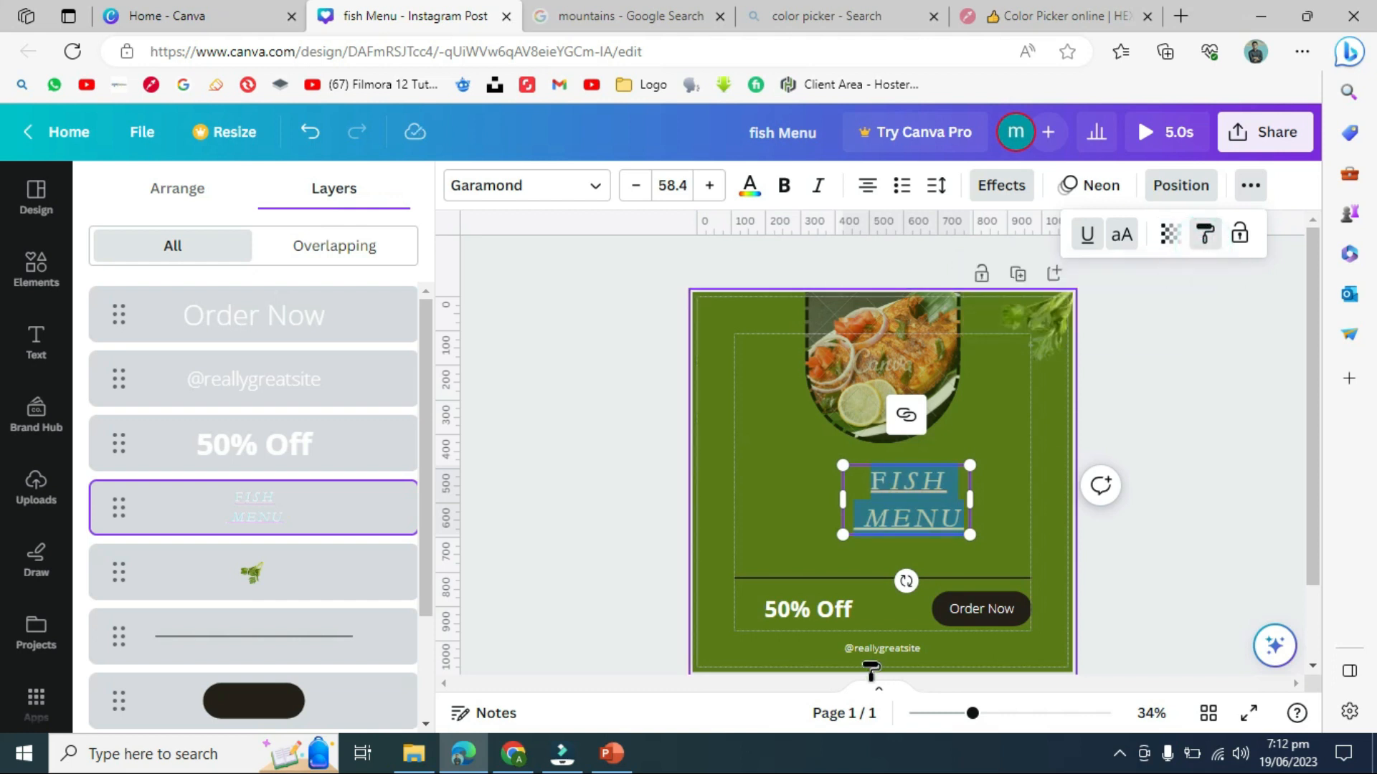
# - Paste the title style onto 50% OFF and lock the FISH MENU text in place
pyautogui.click(817, 623)
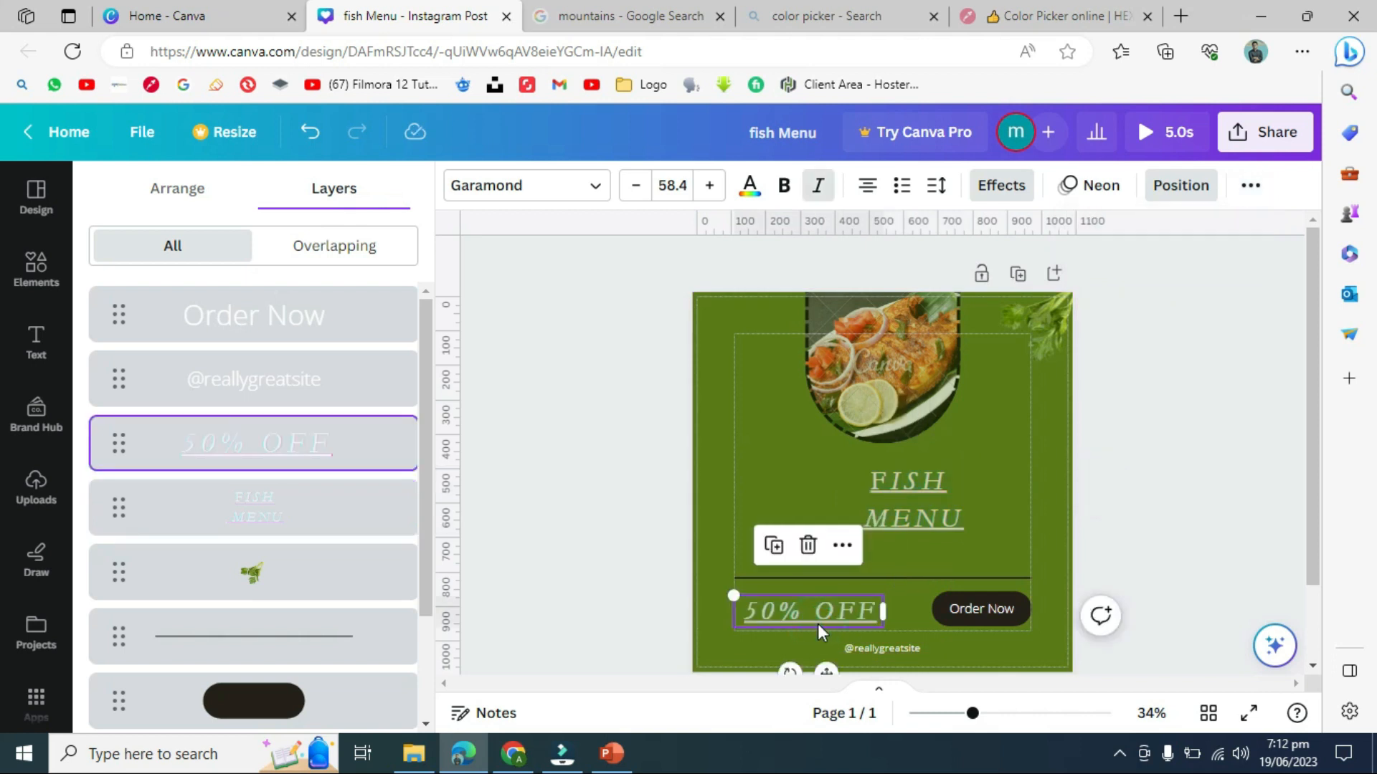
pyautogui.click(924, 472)
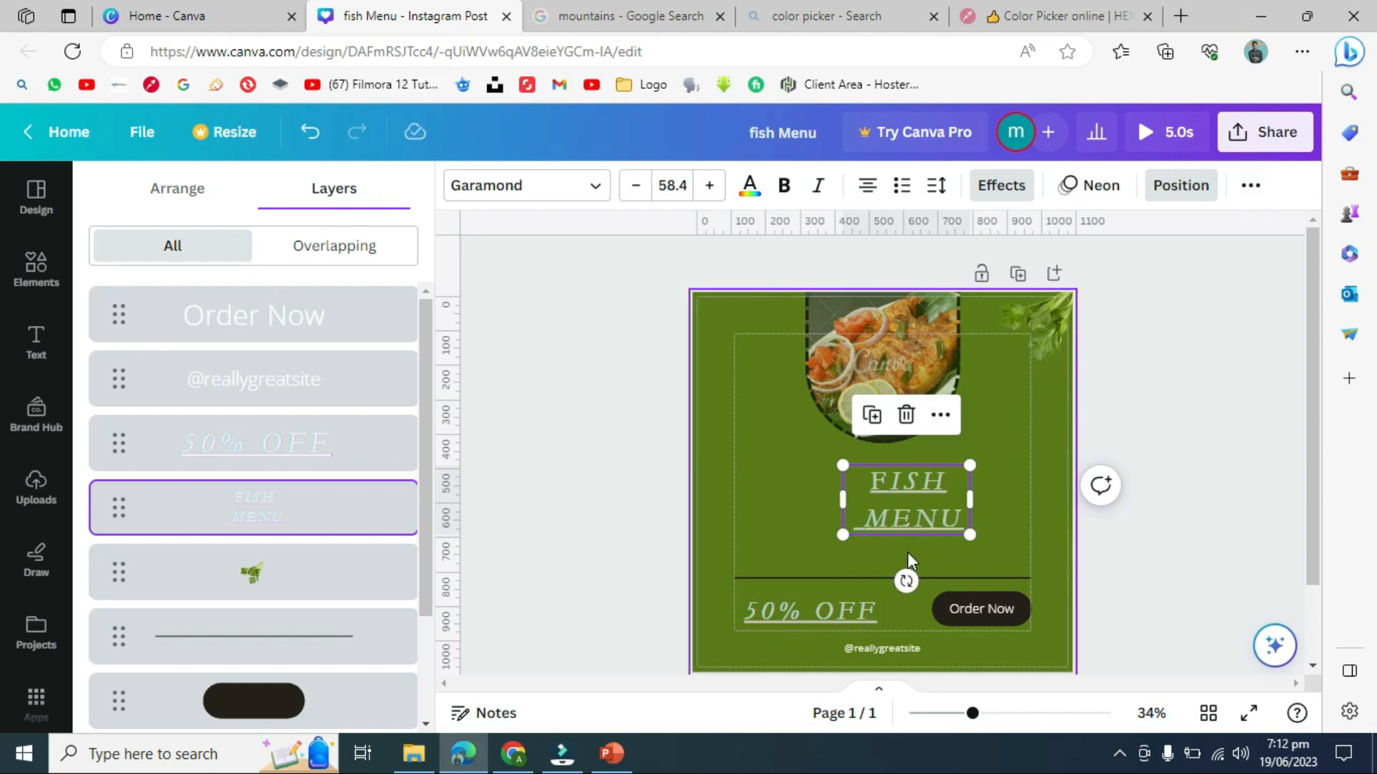
pyautogui.tripleClick(925, 494)
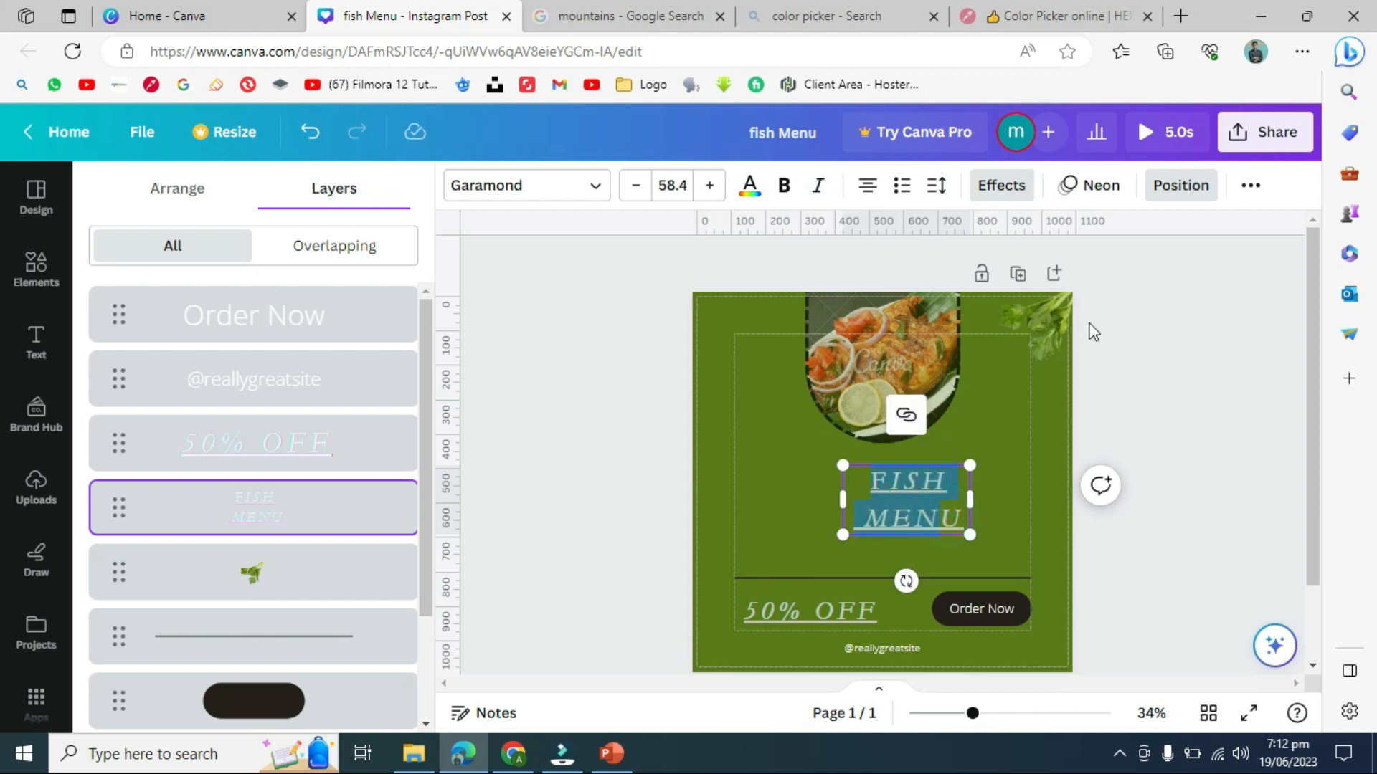
pyautogui.click(1248, 190)
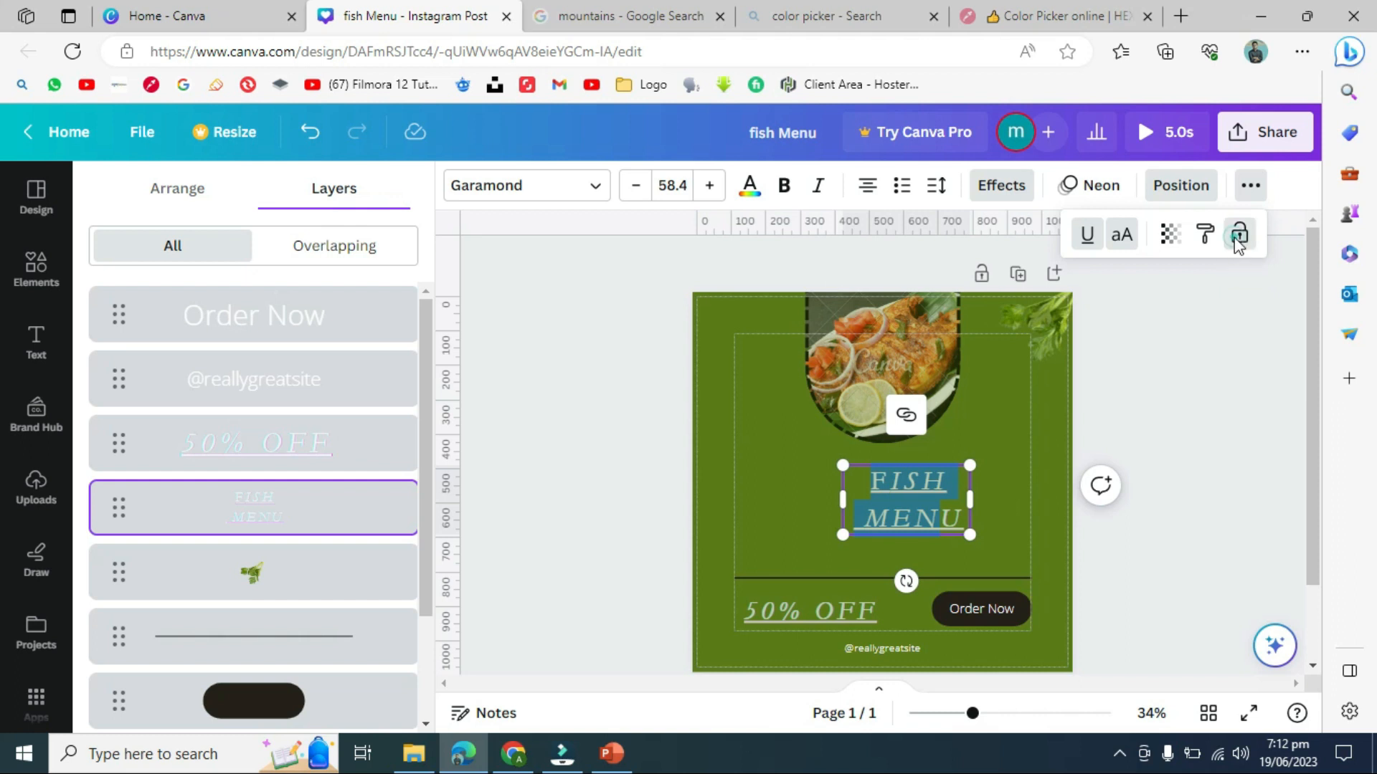
pyautogui.click(1237, 235)
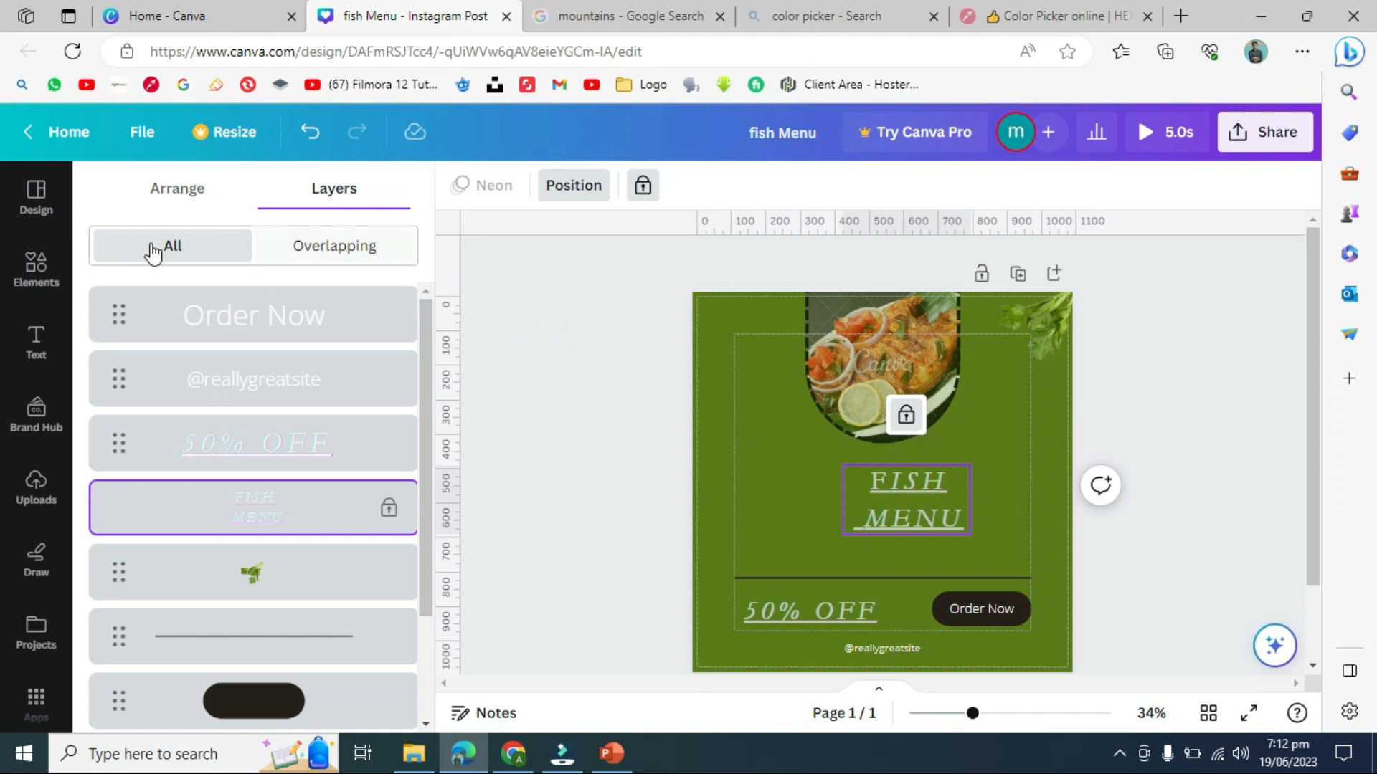
# - Search Elements for 'square' and browse its Graphics, All and Photos results
pyautogui.click(32, 279)
pyautogui.click(30, 292)
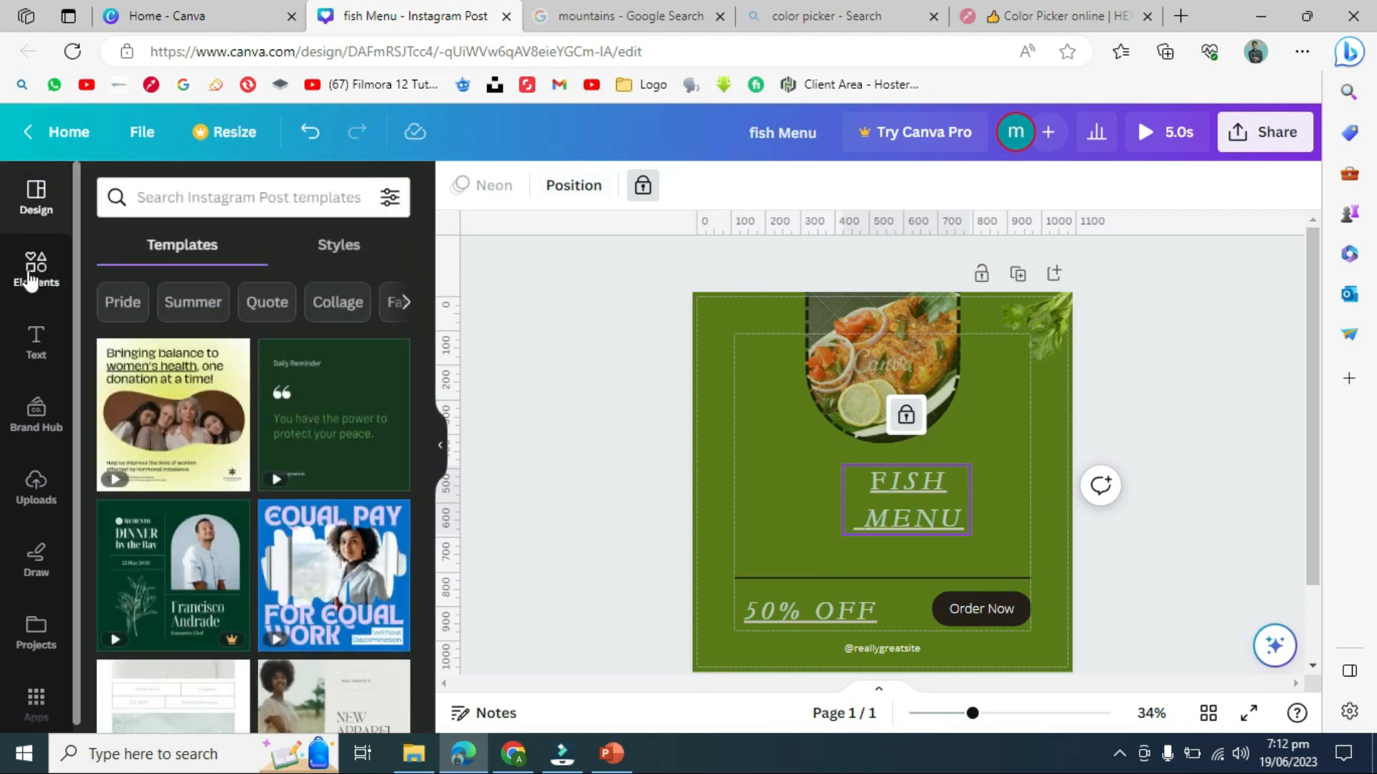
pyautogui.moveTo(228, 197); pyautogui.dragTo(53, 209)
pyautogui.press('BackSpace')
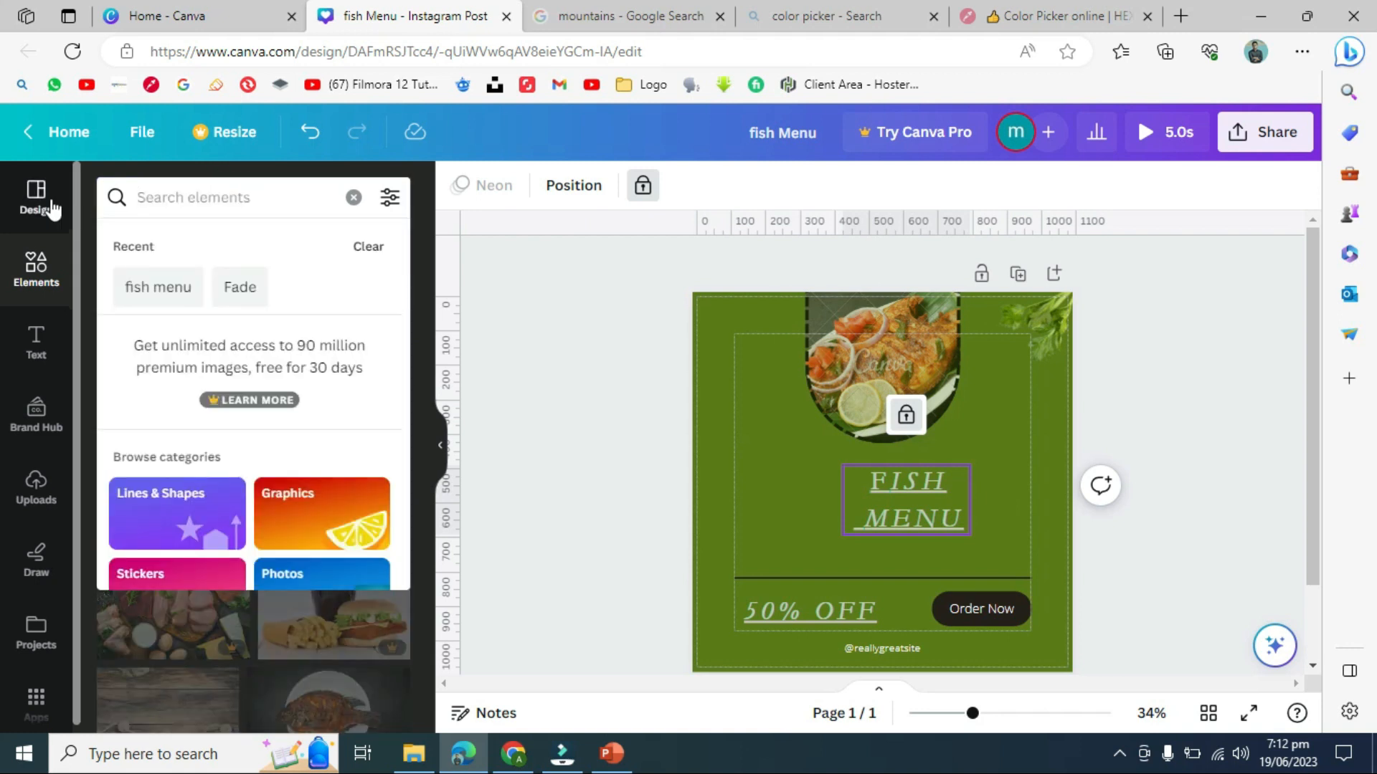
pyautogui.write('sq')
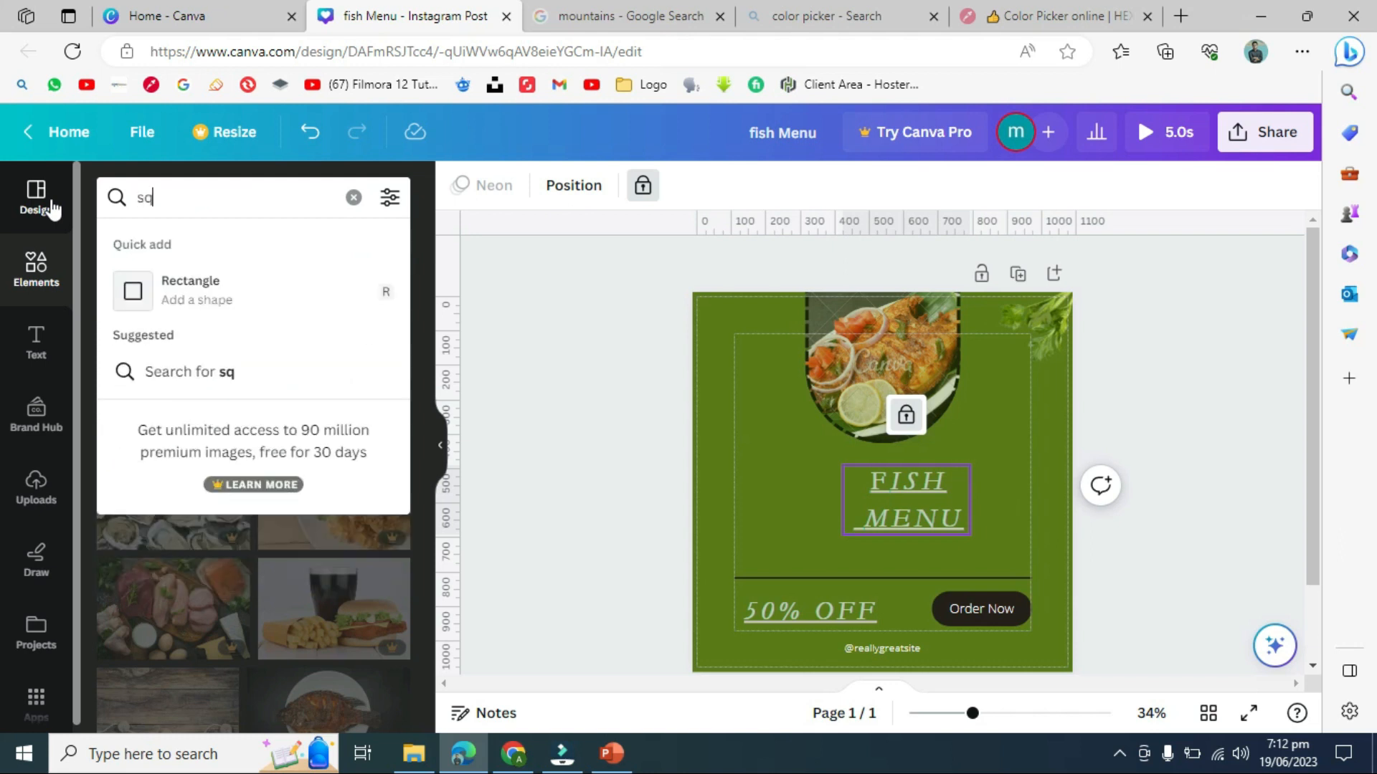
pyautogui.write('uare')
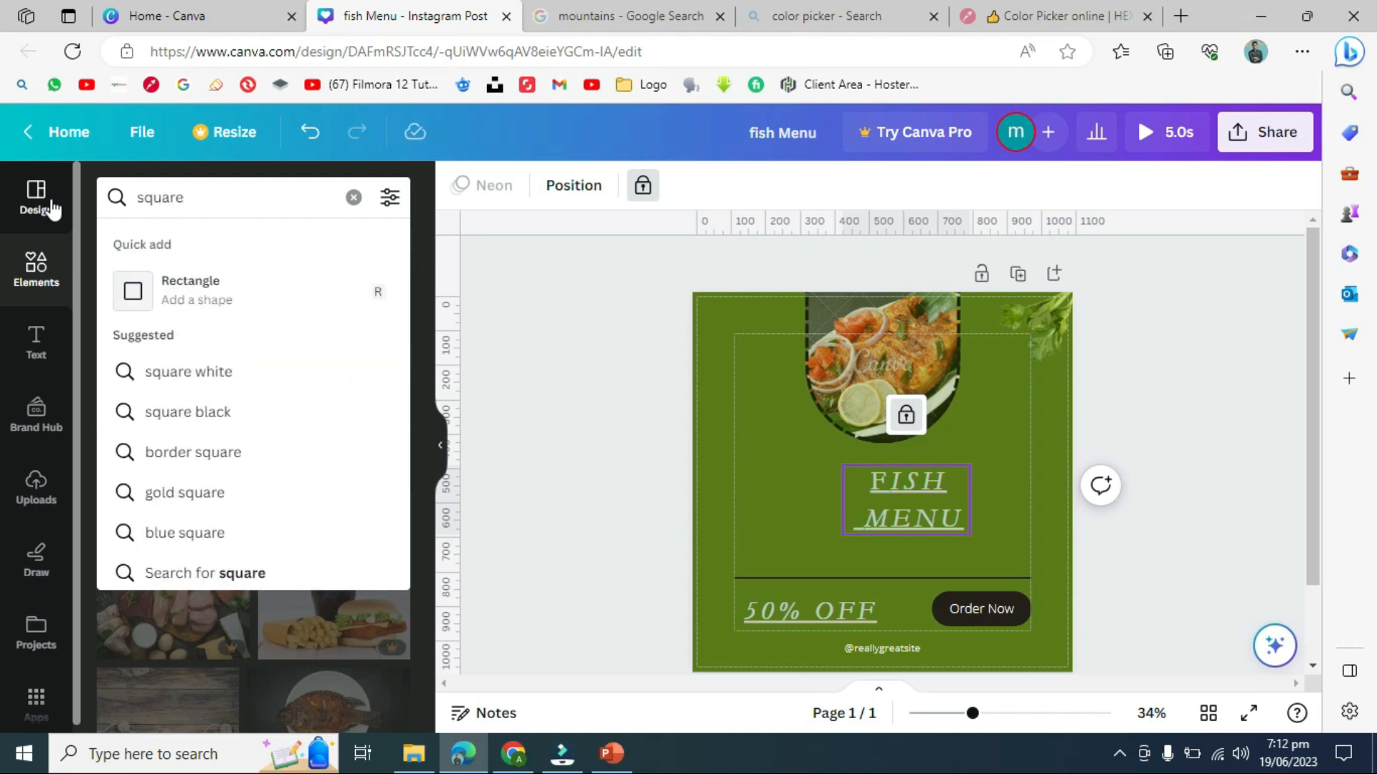
pyautogui.press('Return')
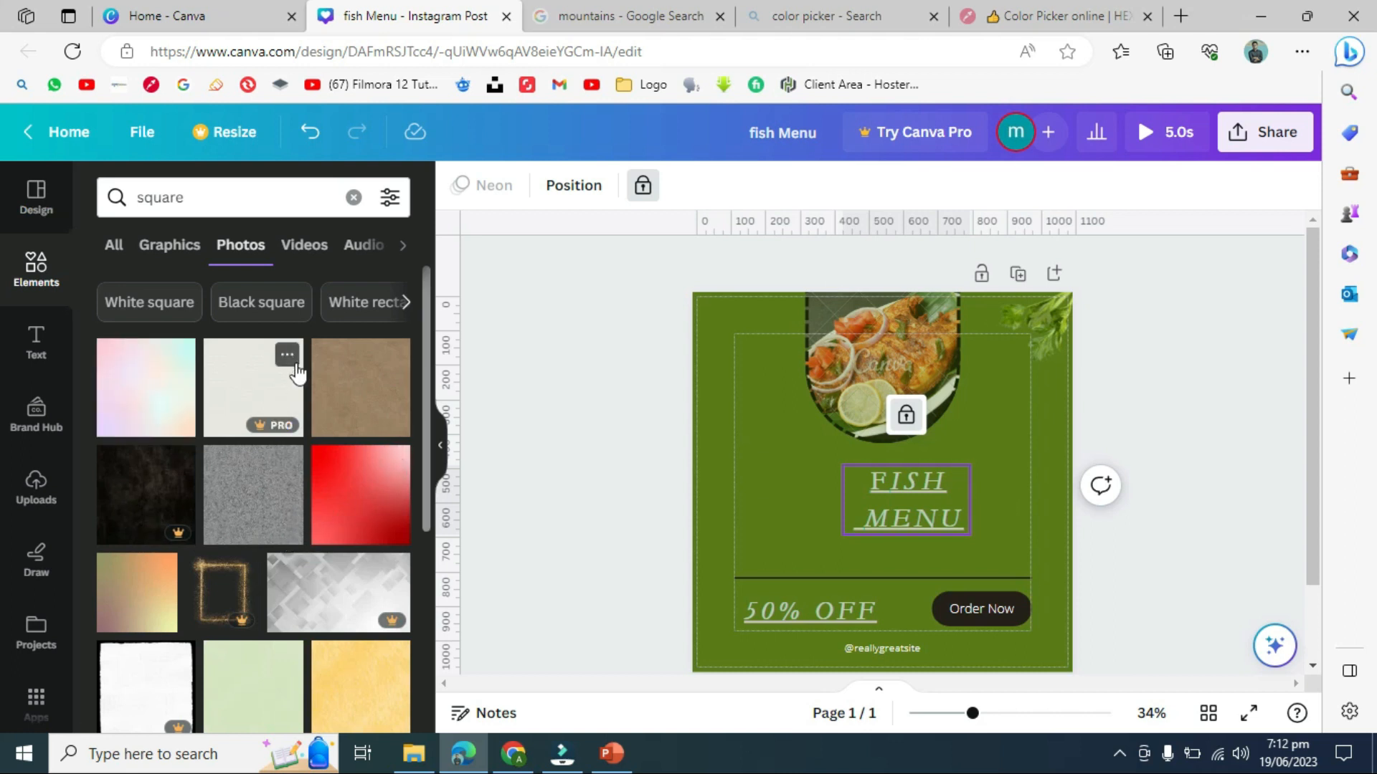
pyautogui.click(161, 252)
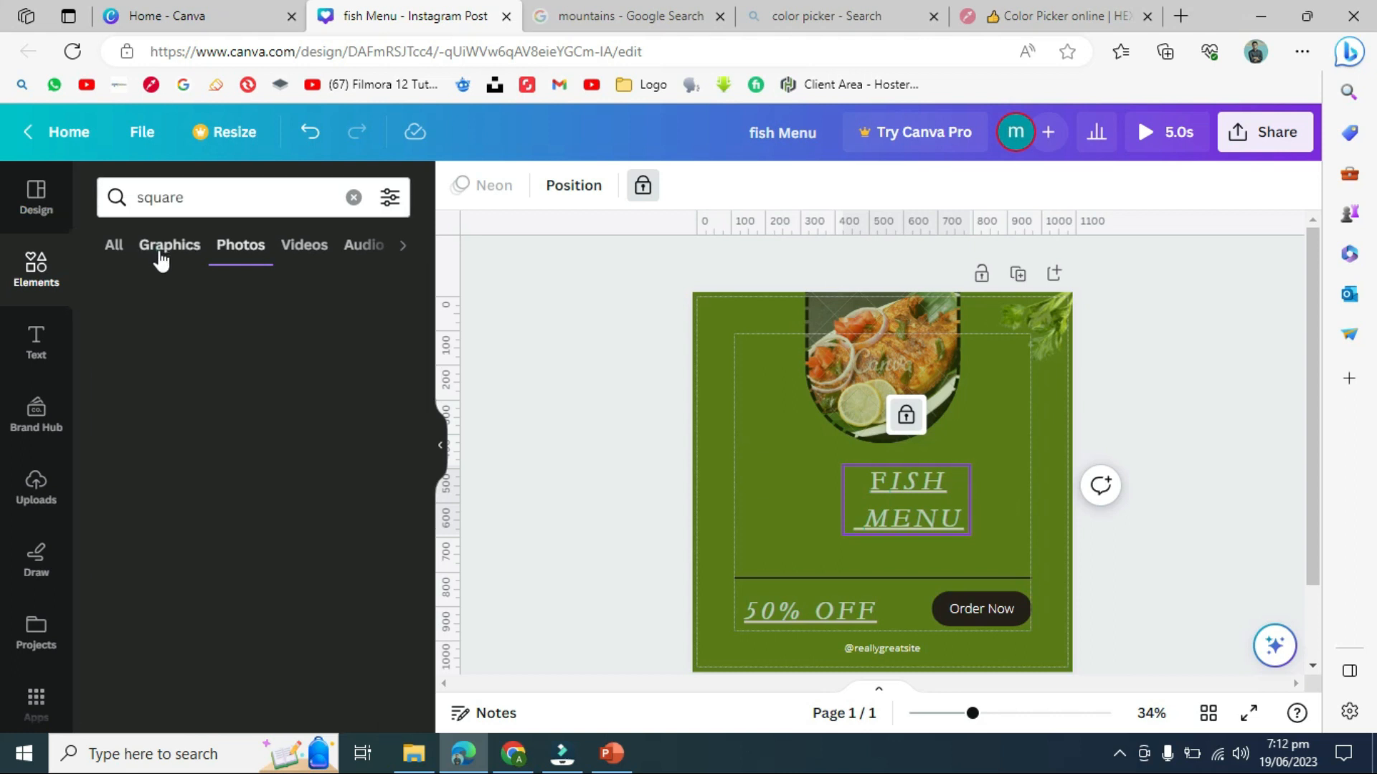
pyautogui.click(114, 251)
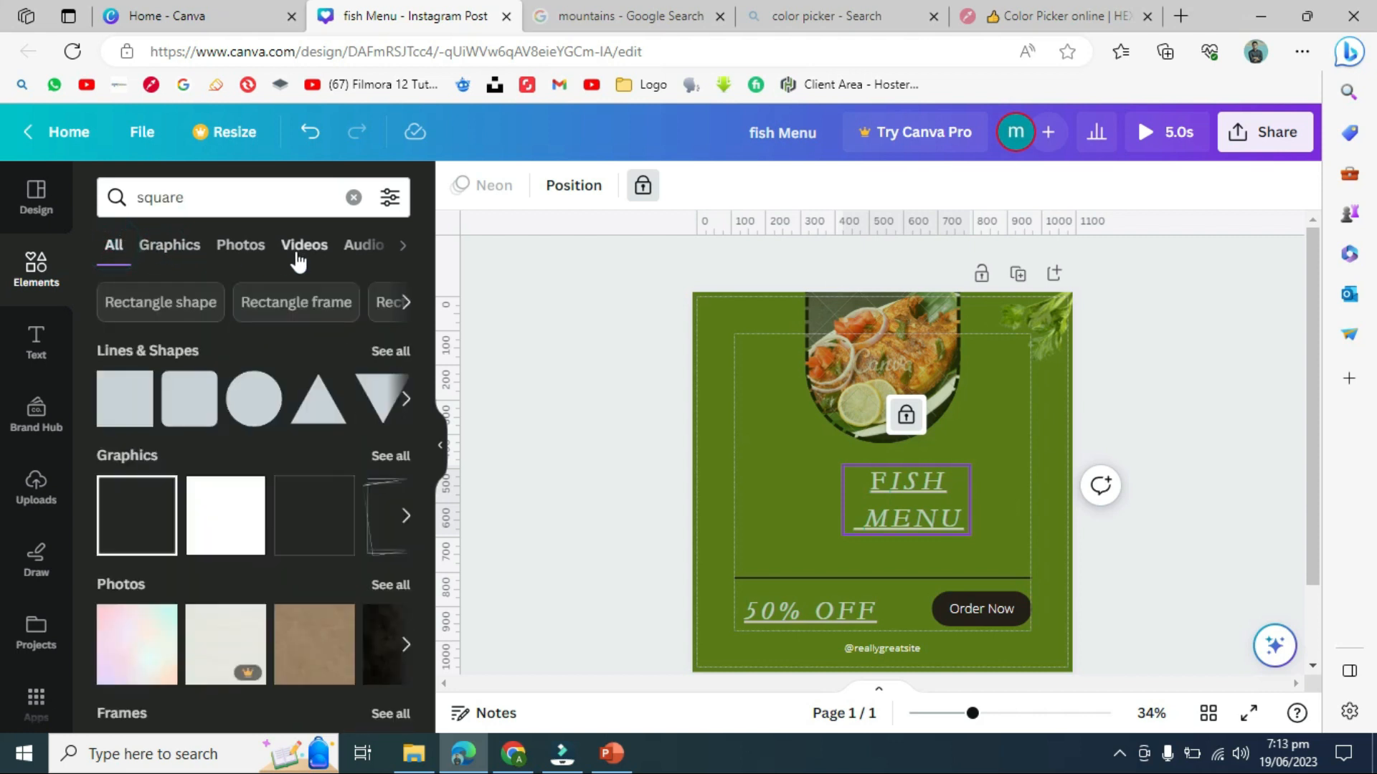
pyautogui.click(262, 255)
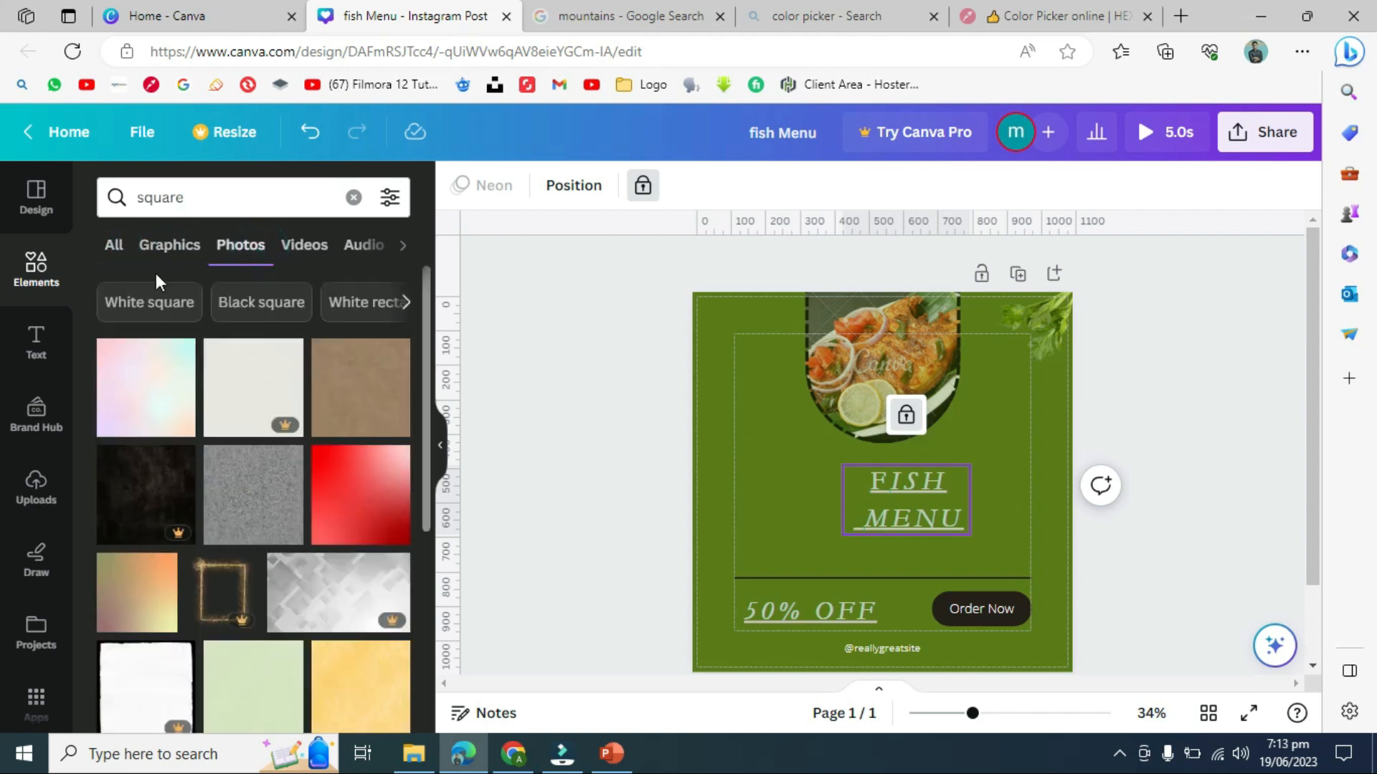
pyautogui.click(168, 265)
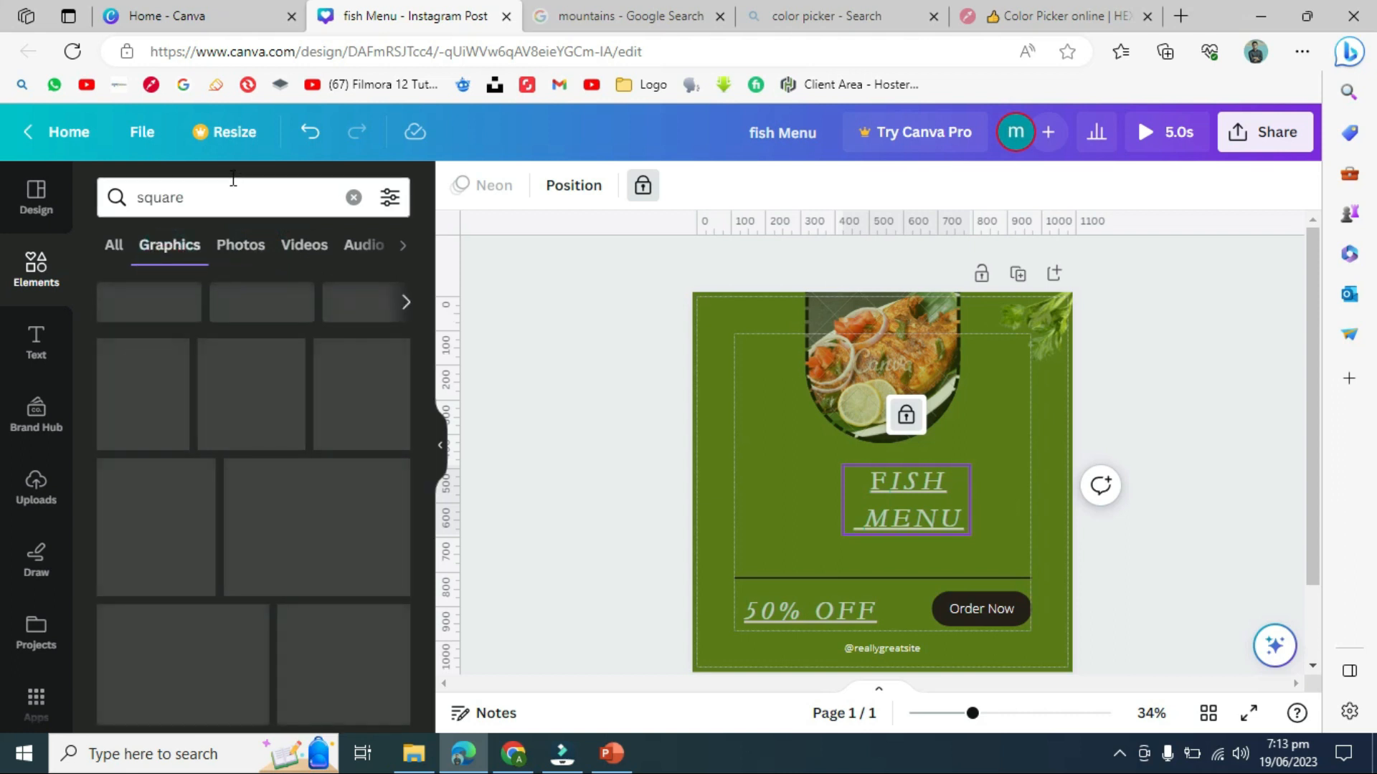
# - Replace the search with 'line' to list line graphics
pyautogui.click(233, 200)
pyautogui.hotkey('ctrl', 'a')
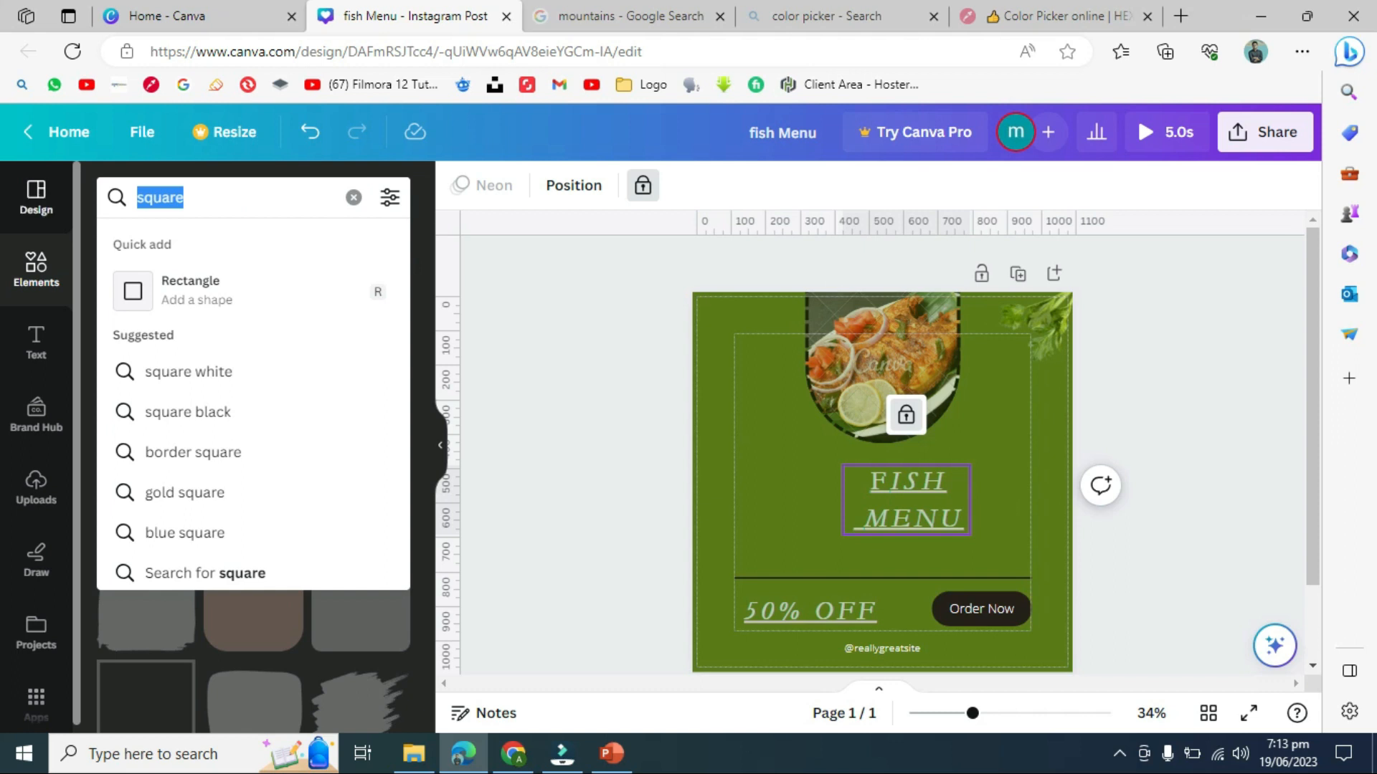
pyautogui.write('line')
pyautogui.press('Return')
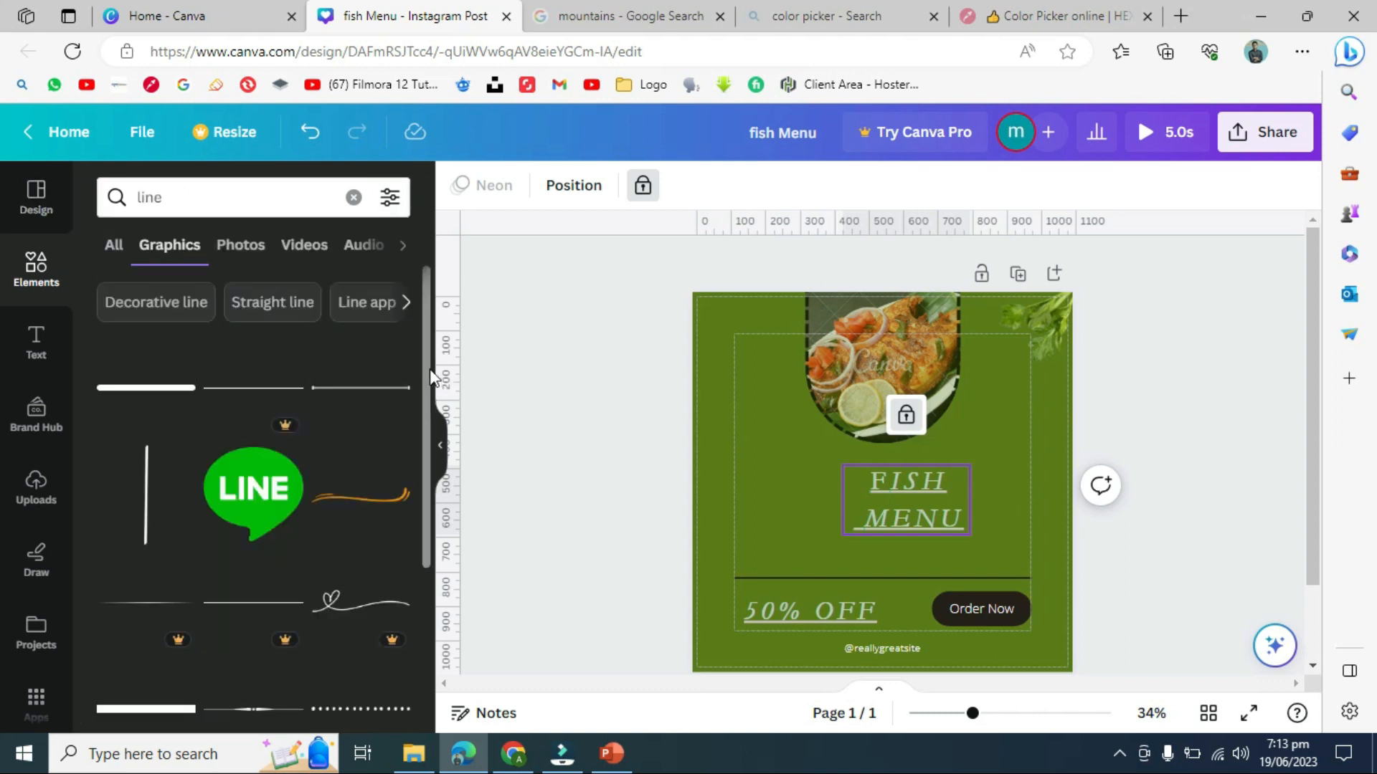
# - Place the orange swoosh beneath MENU and paste a copy above FISH
pyautogui.click(380, 500)
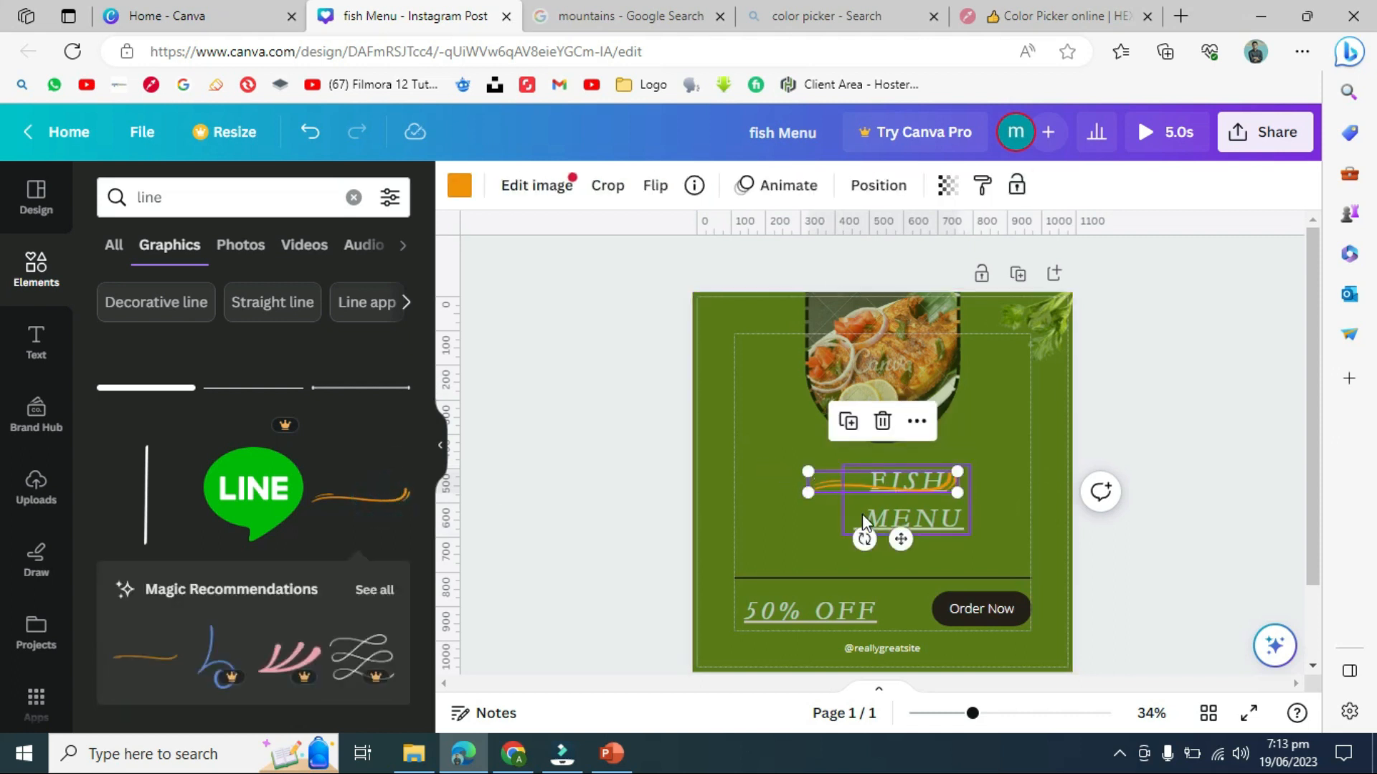
pyautogui.moveTo(903, 543); pyautogui.dragTo(926, 600)
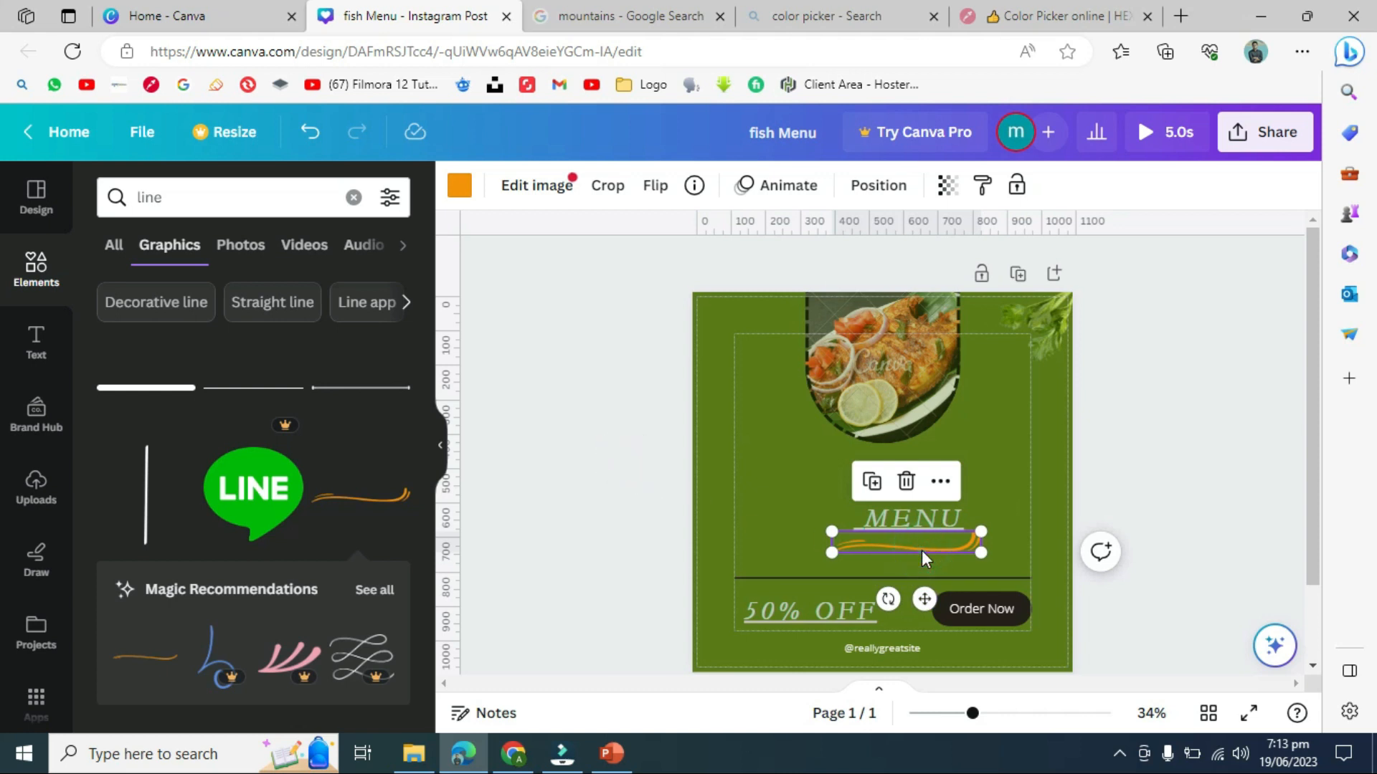
pyautogui.click(799, 433)
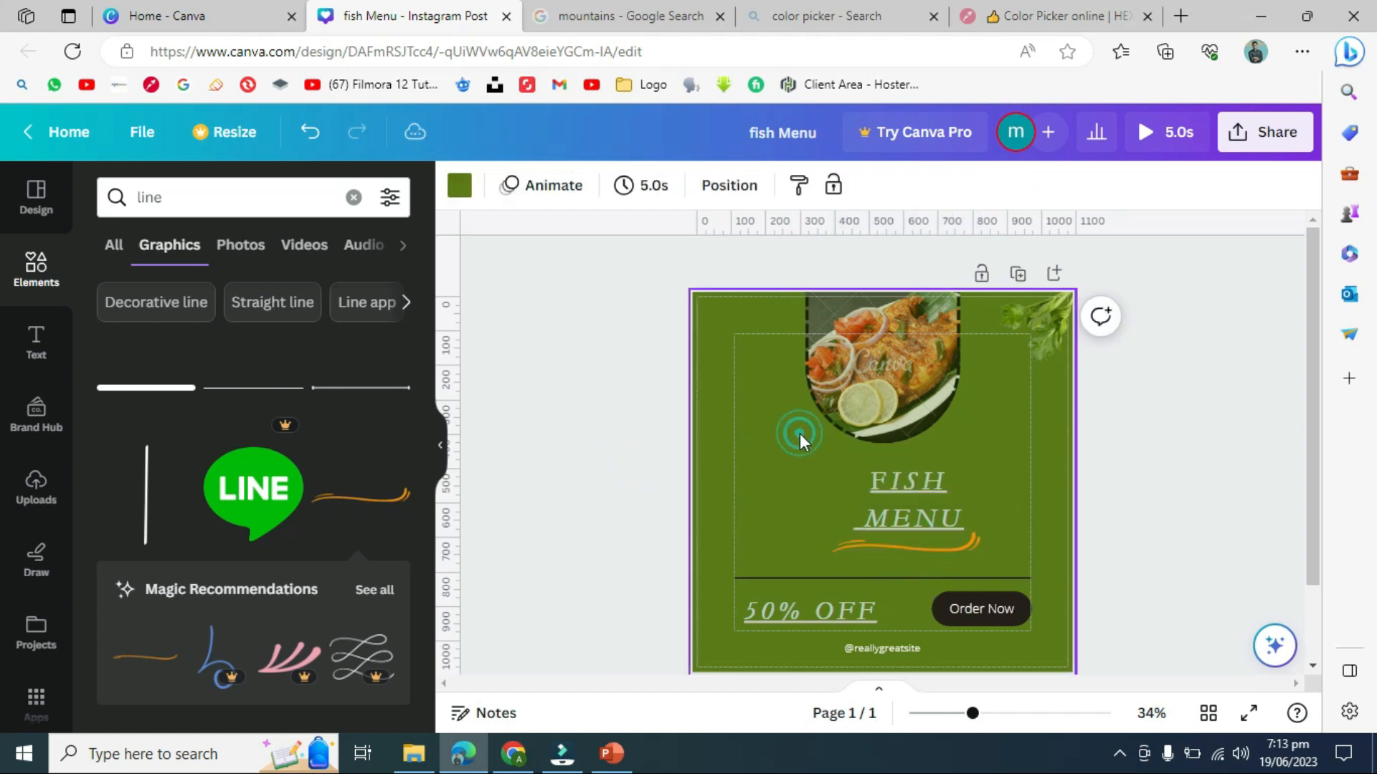
pyautogui.hotkey('ctrl', 'v')
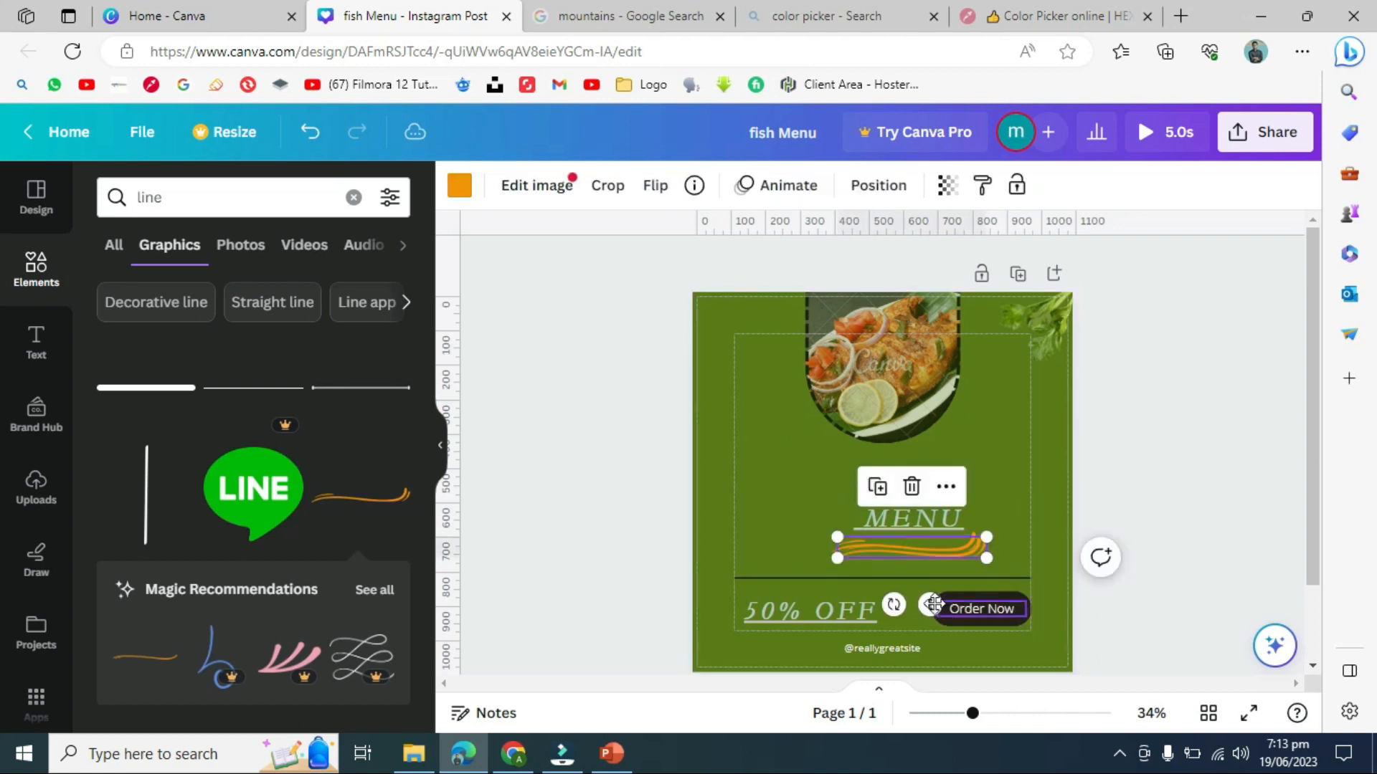
pyautogui.moveTo(929, 605); pyautogui.dragTo(932, 507)
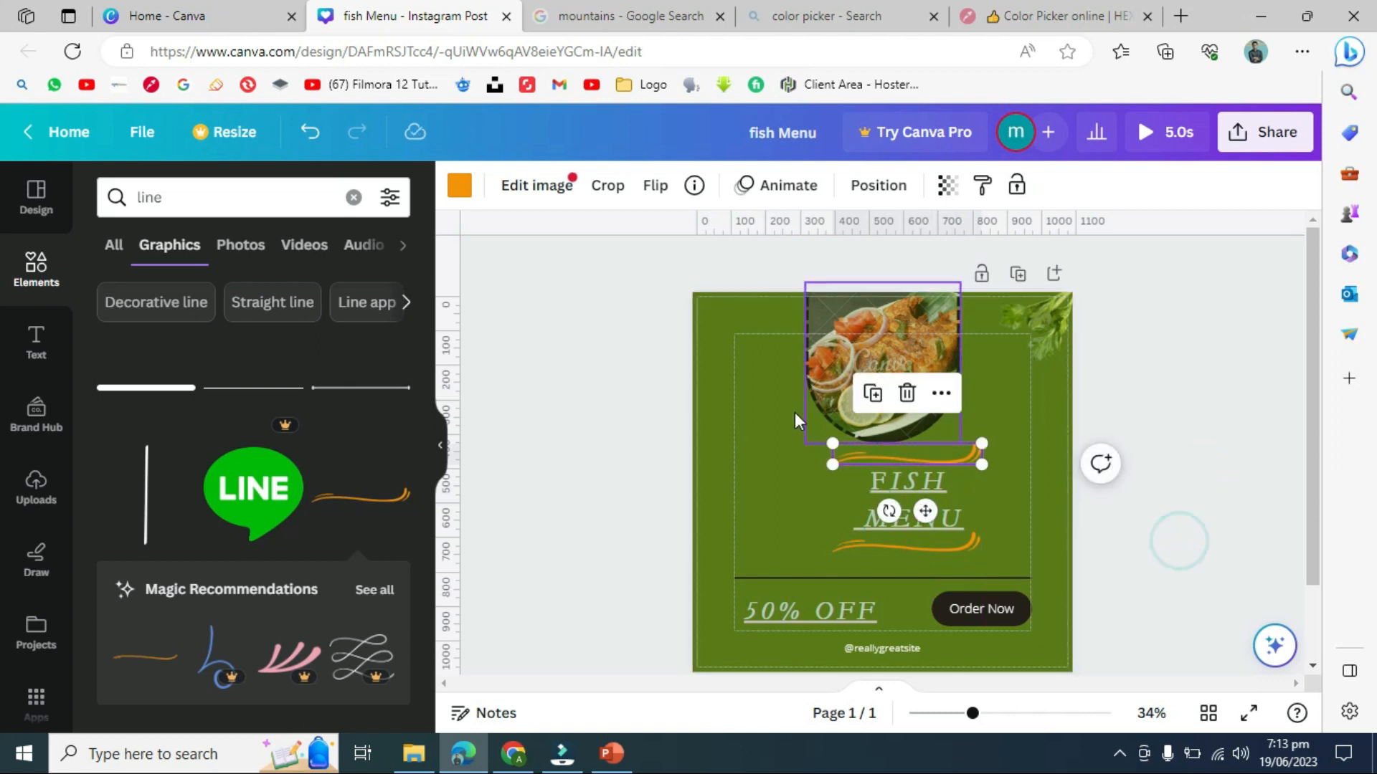
# - Check the layout by selecting the photo, title and each swoosh, ending on the upper swoosh
pyautogui.click(753, 409)
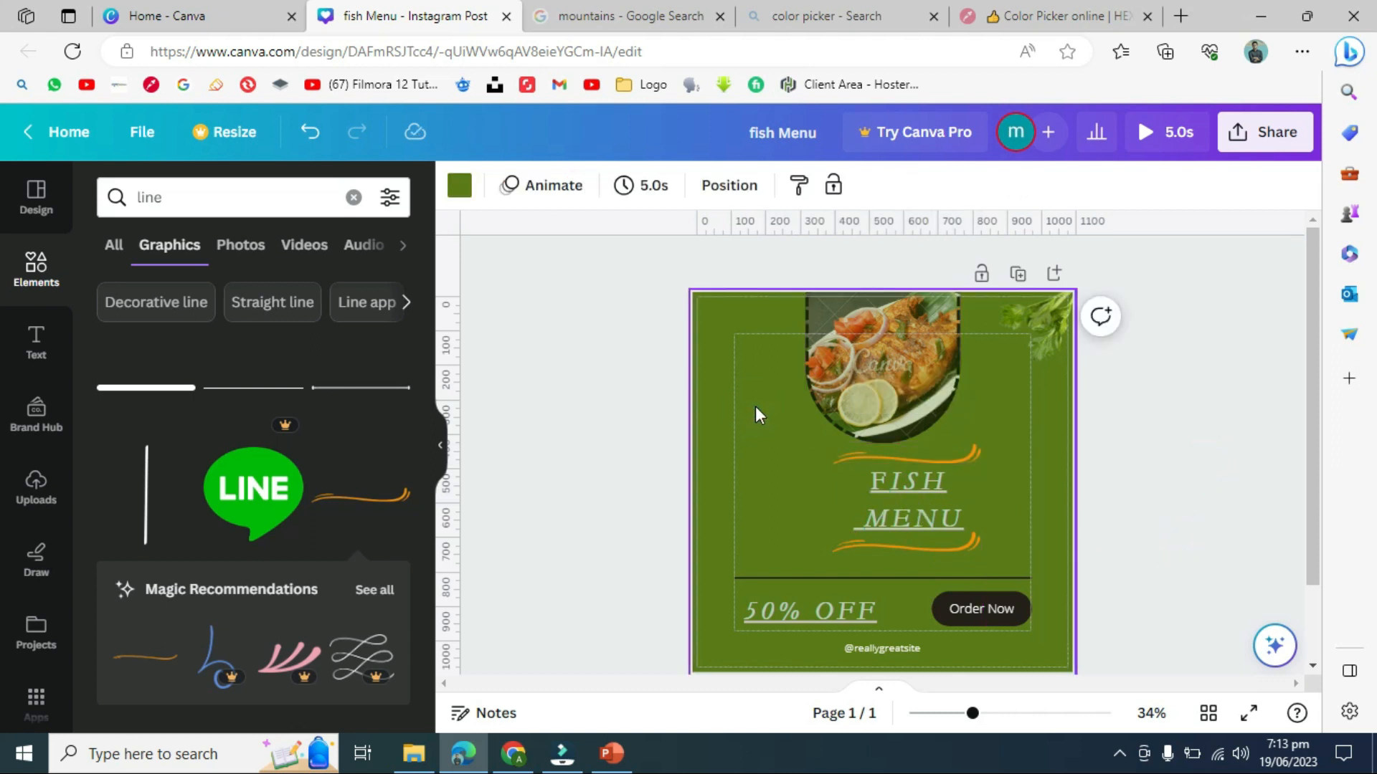
pyautogui.moveTo(789, 437); pyautogui.dragTo(984, 554)
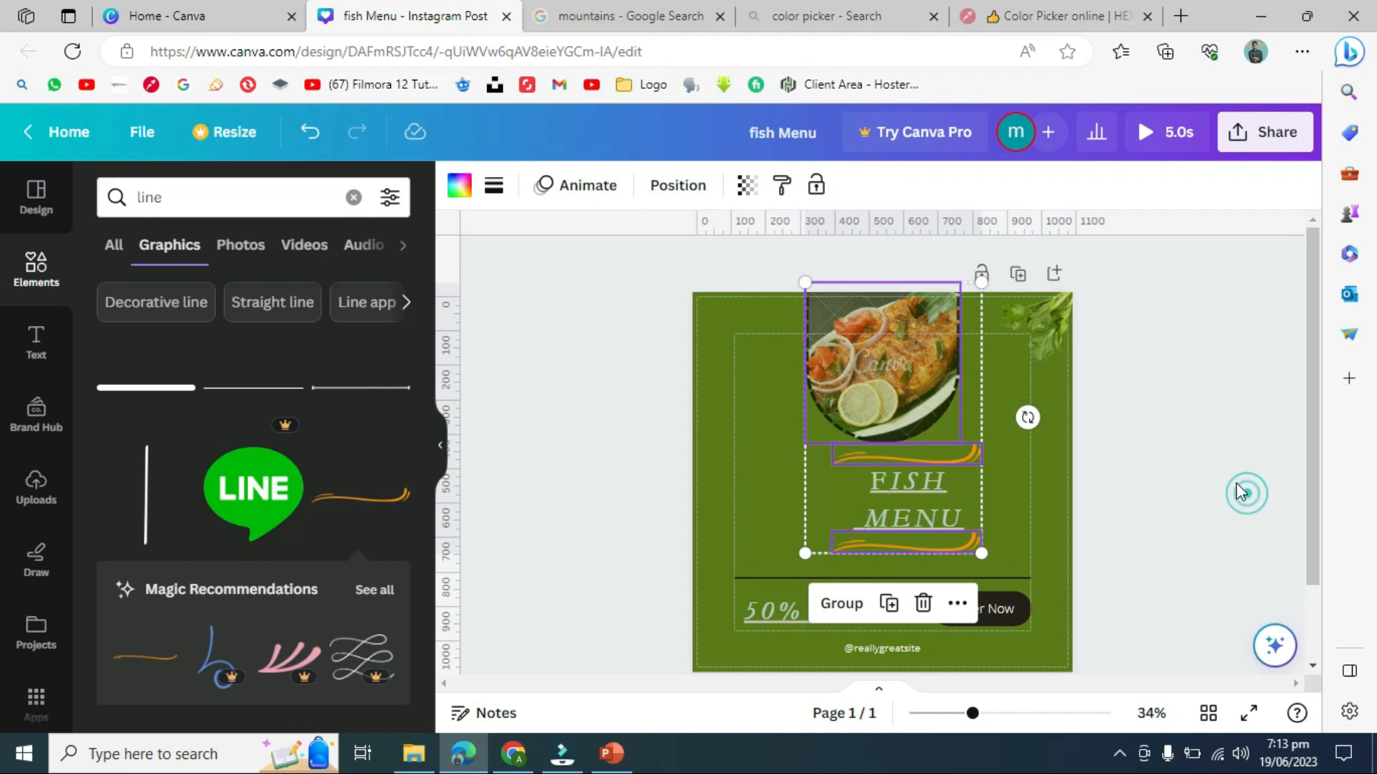
pyautogui.click(1313, 480)
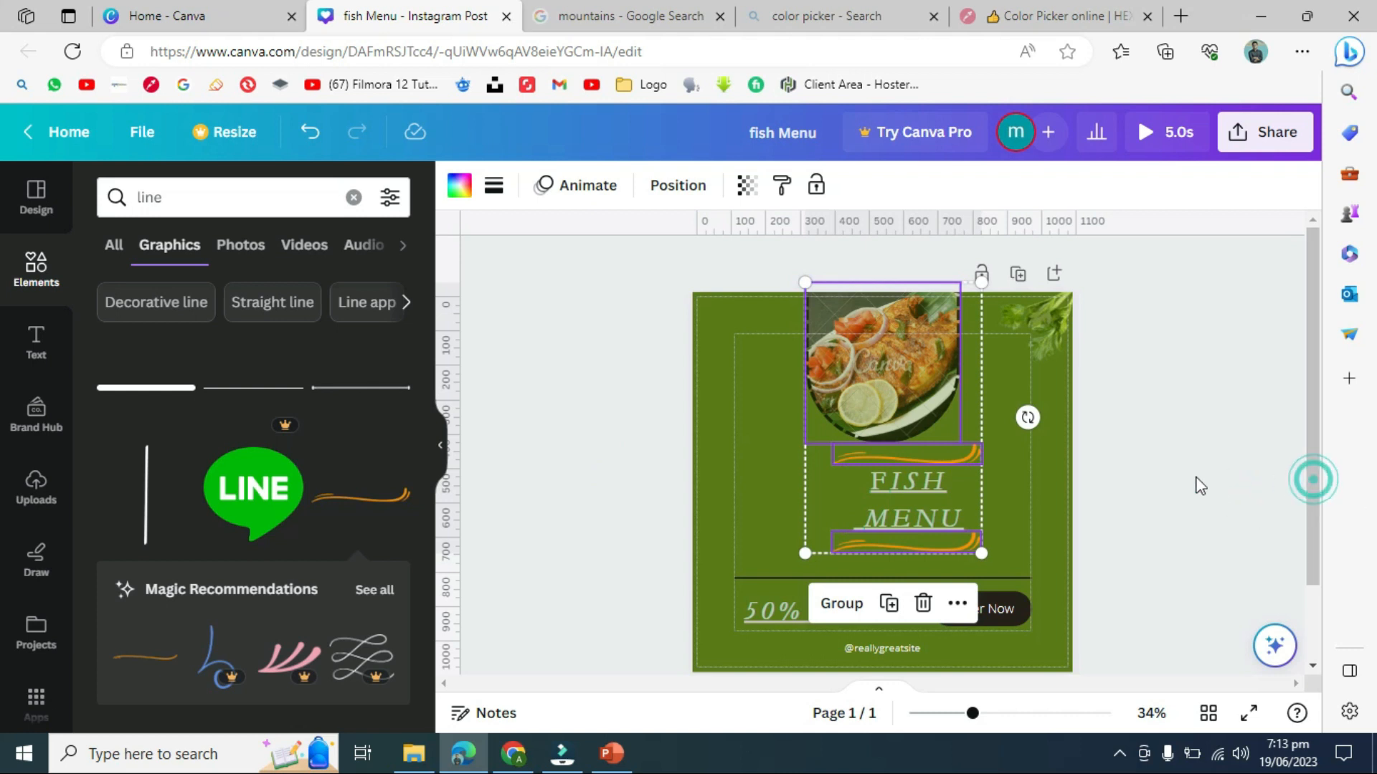
pyautogui.click(1046, 477)
pyautogui.click(914, 547)
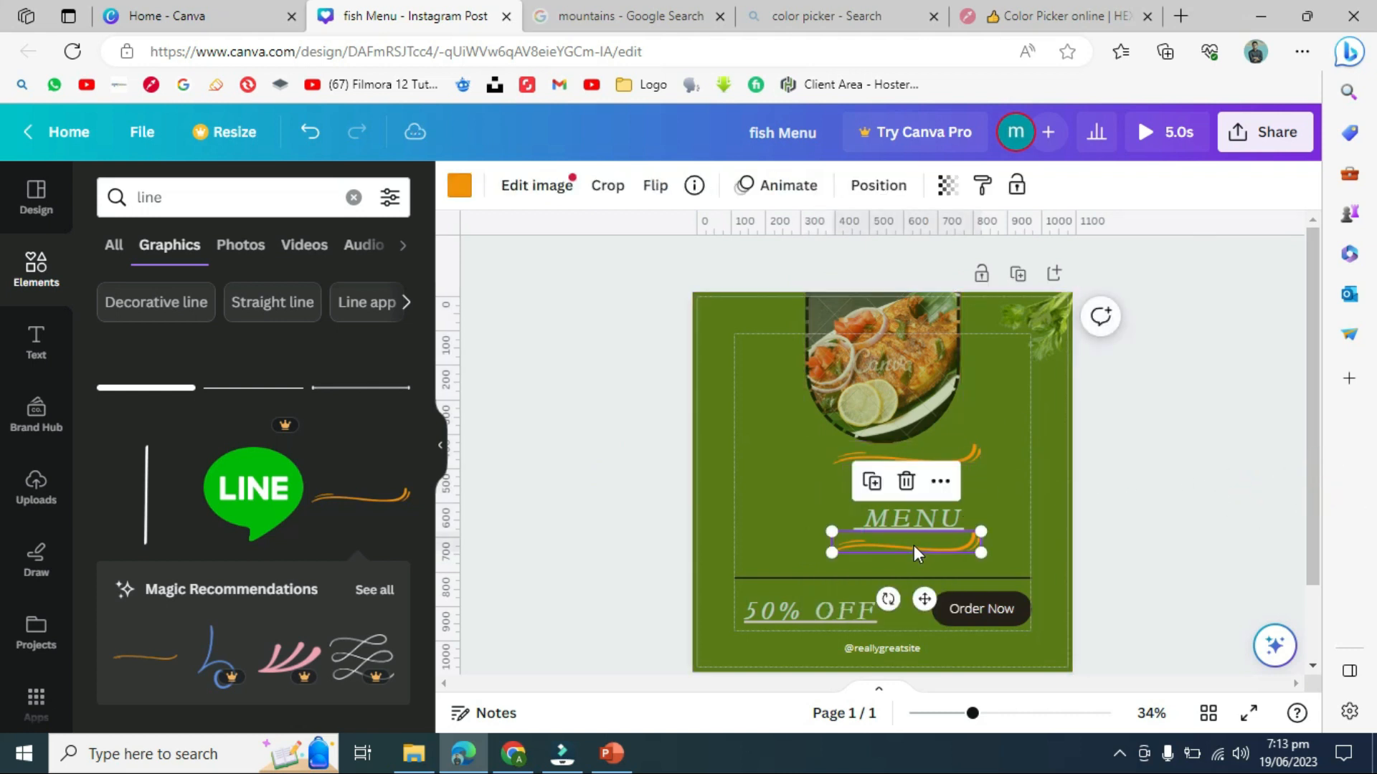
pyautogui.click(1004, 476)
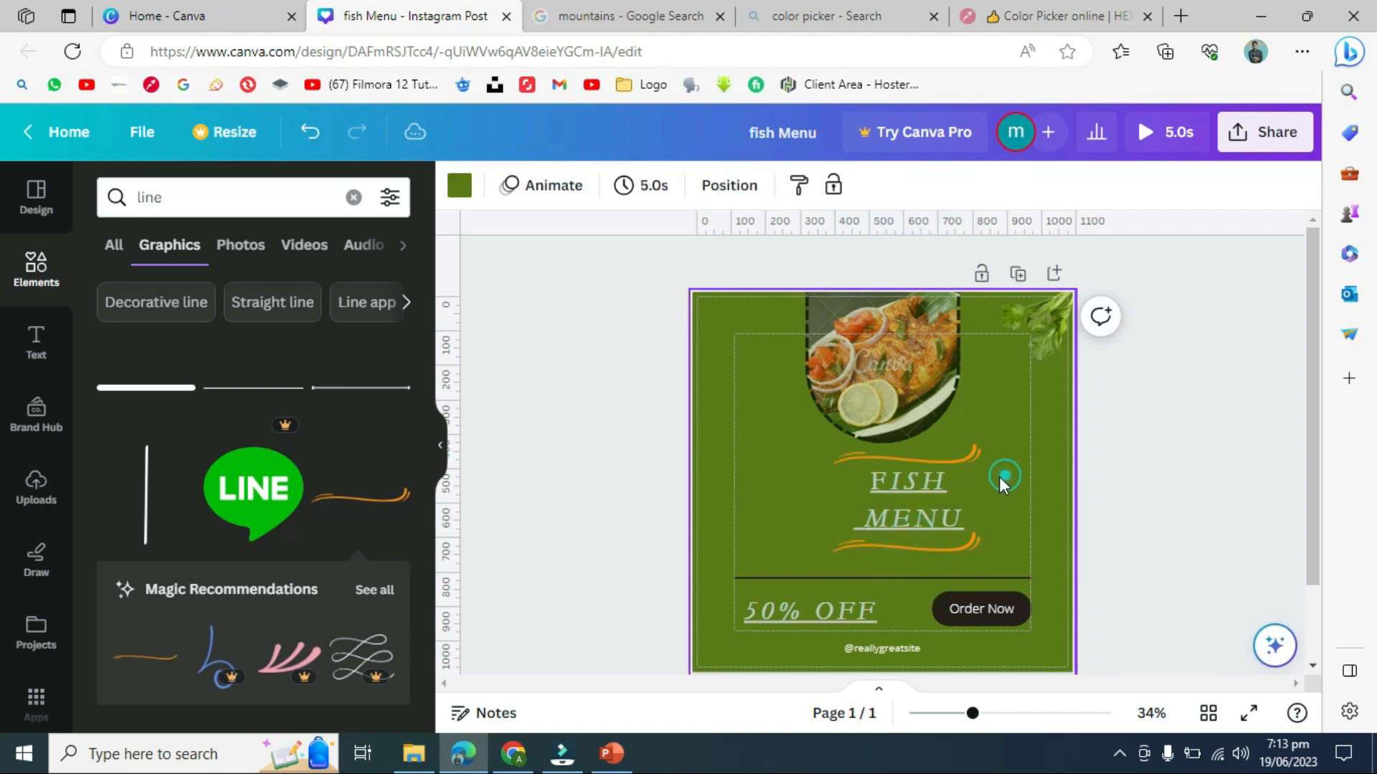
pyautogui.click(954, 482)
pyautogui.click(962, 458)
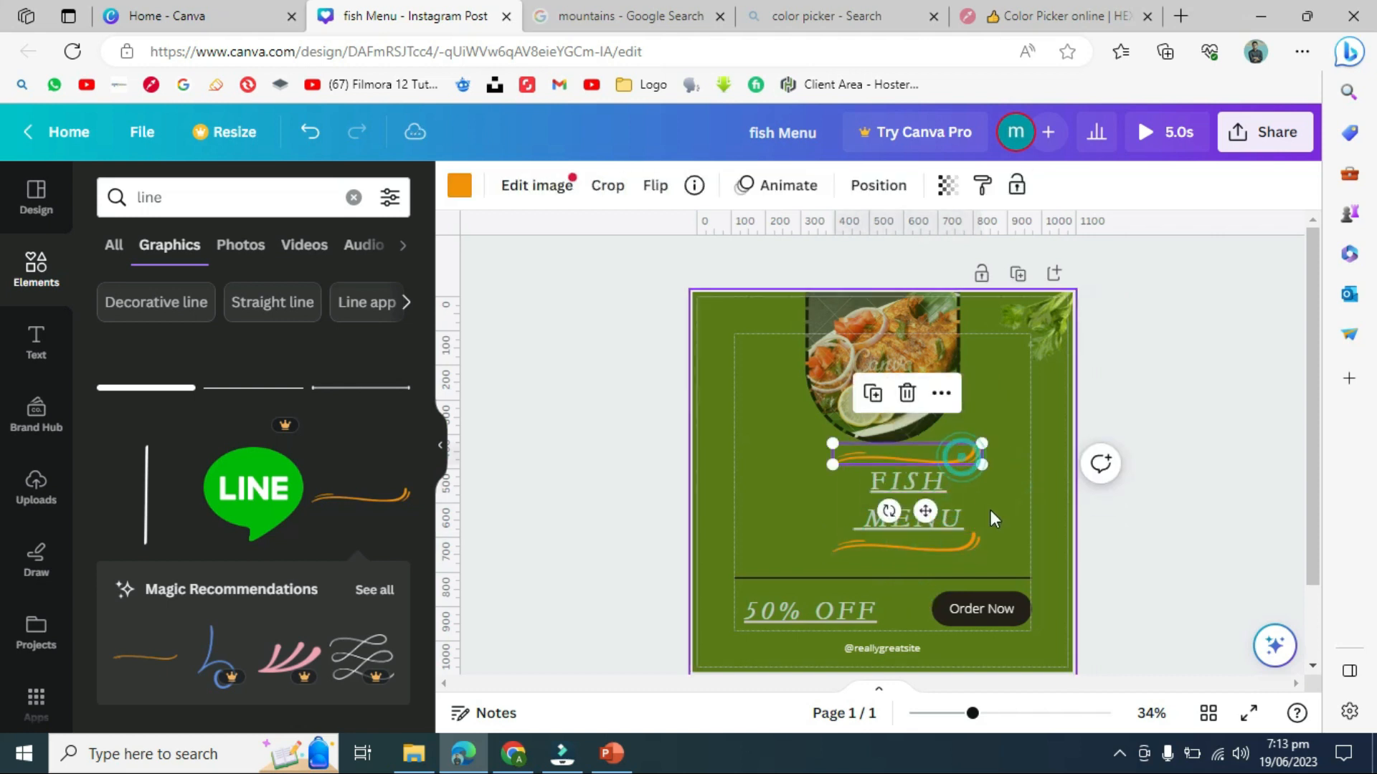
pyautogui.click(1203, 503)
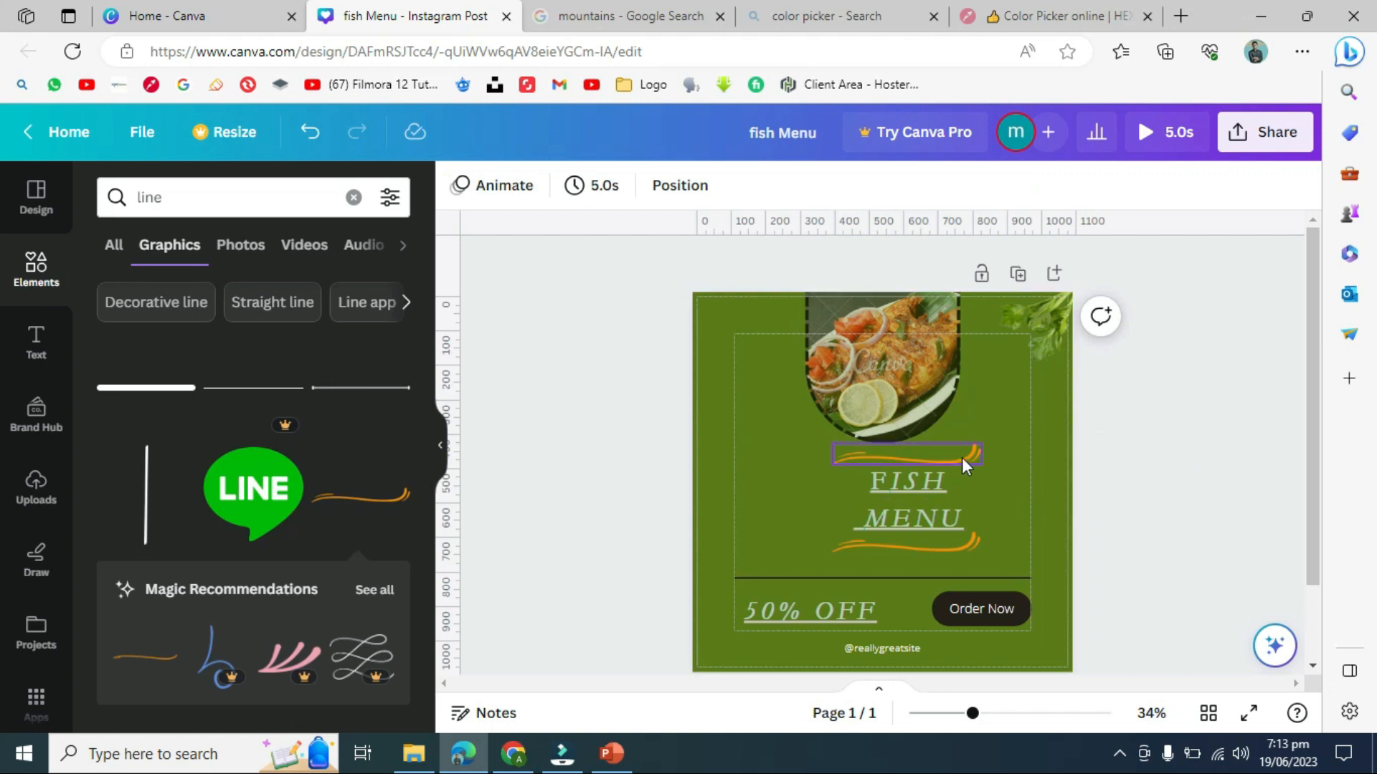
pyautogui.click(936, 457)
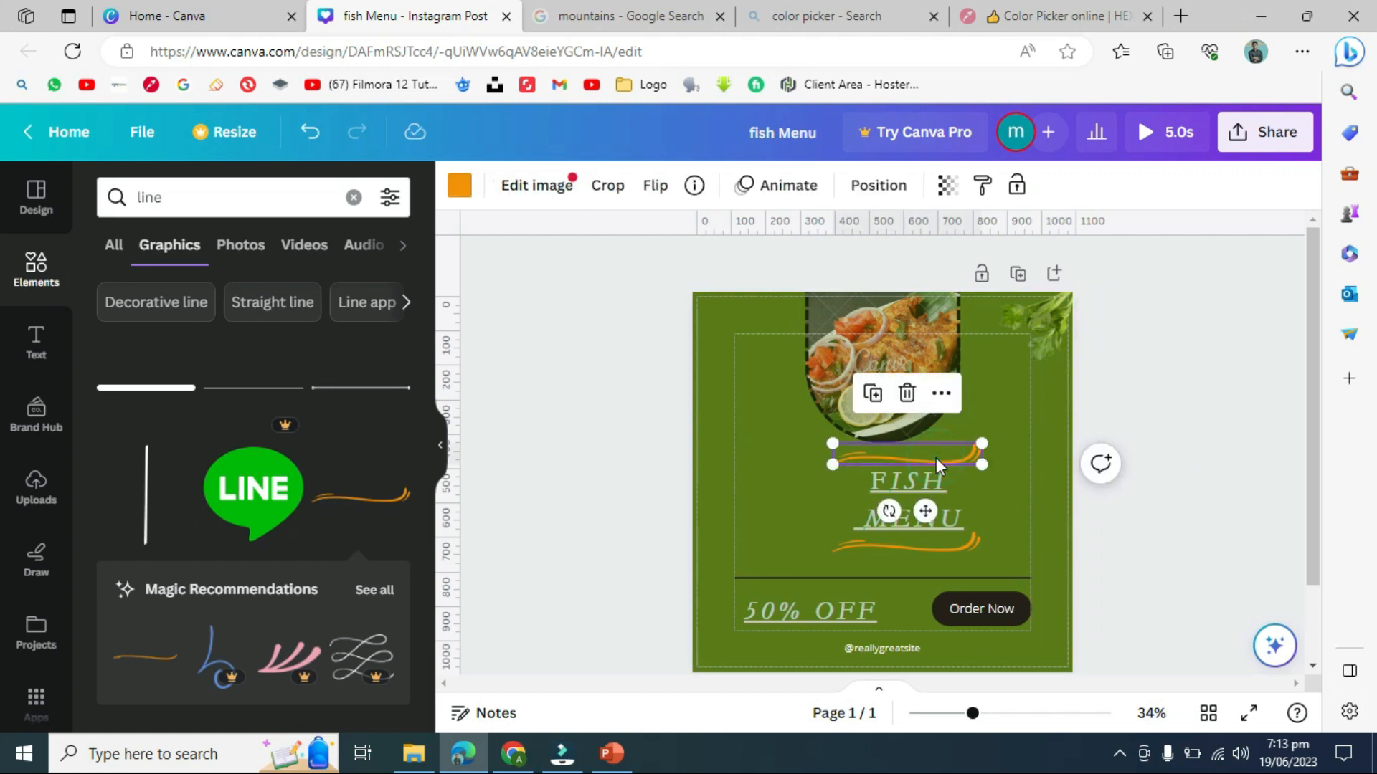
# - Unlock the FISH MENU title and try selecting it together with the top swoosh
pyautogui.keyDown('shift'); pyautogui.click(926, 492); pyautogui.keyUp('shift')
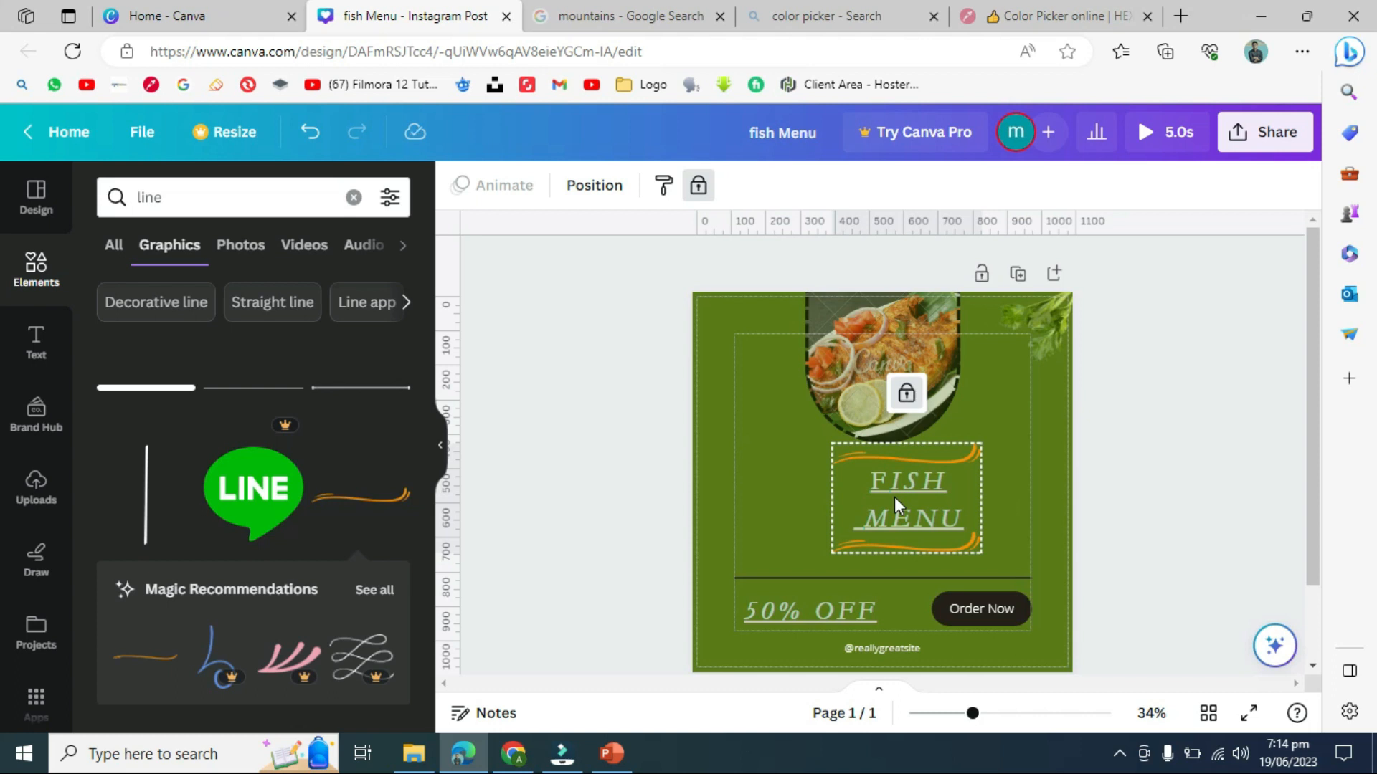
pyautogui.click(905, 394)
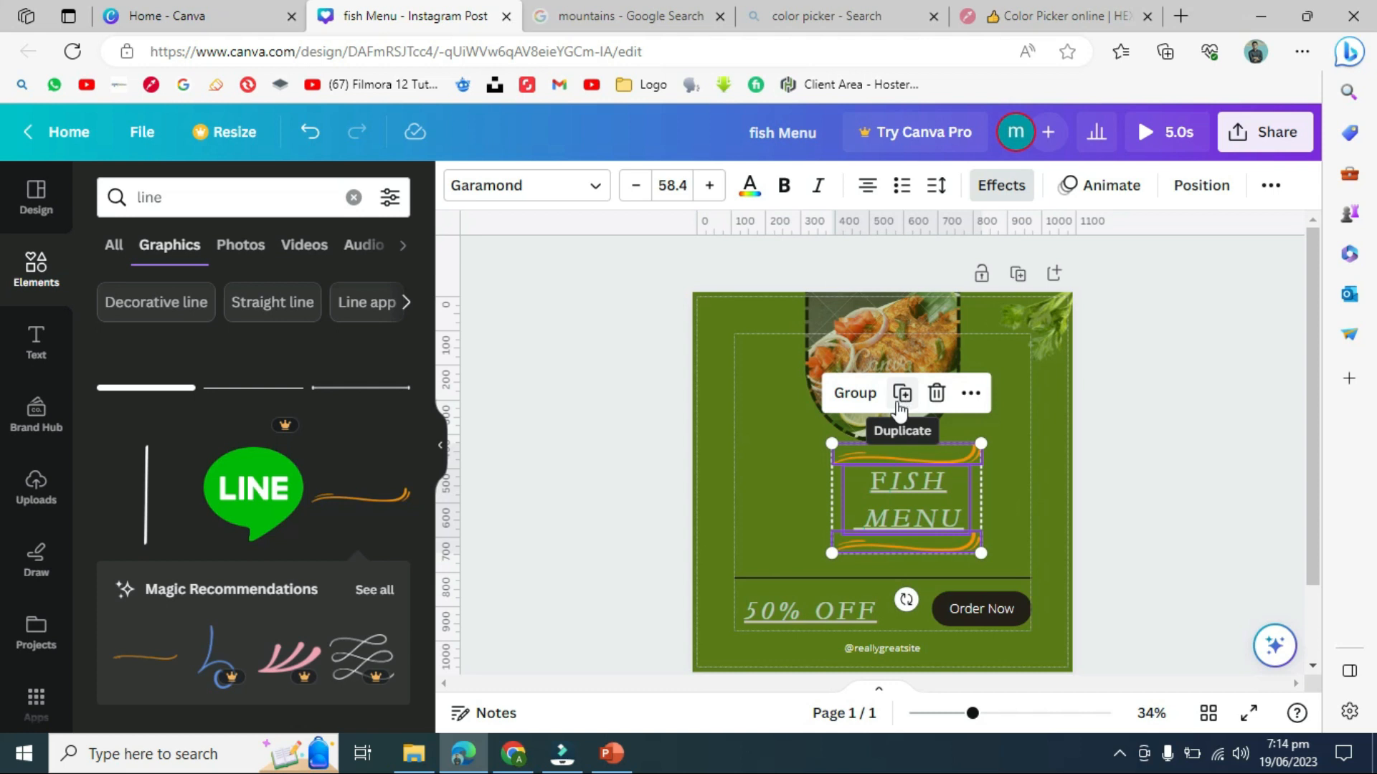
pyautogui.click(800, 493)
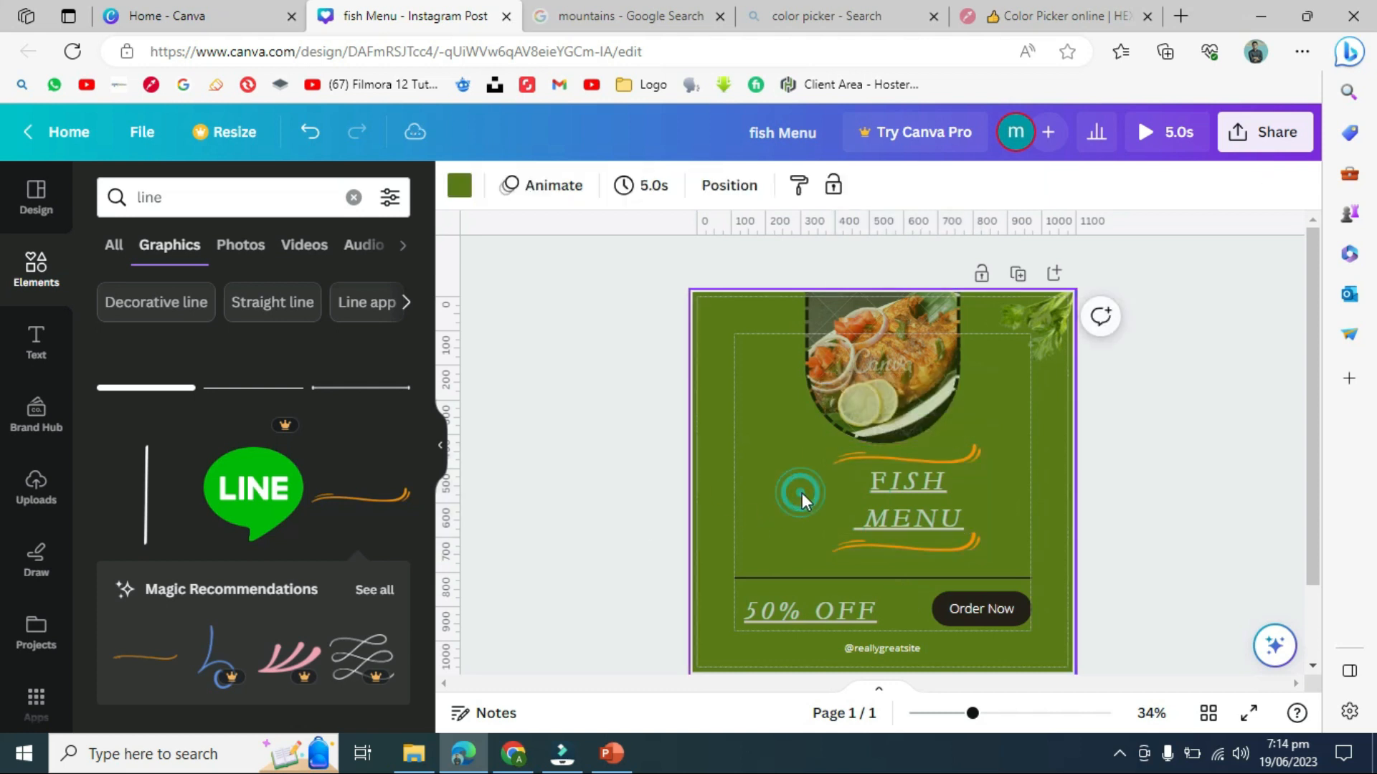
pyautogui.click(838, 462)
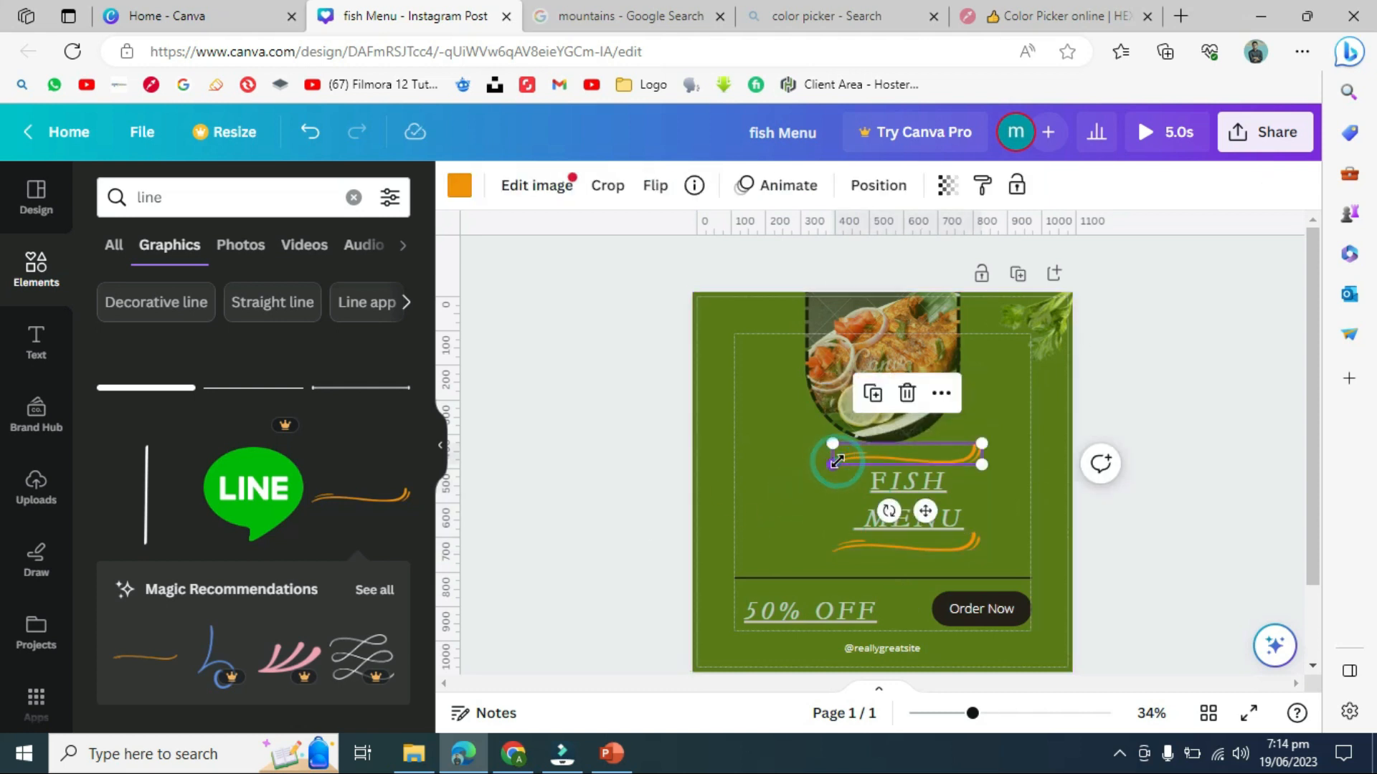
pyautogui.keyDown('shift'); pyautogui.click(872, 477); pyautogui.keyUp('shift')
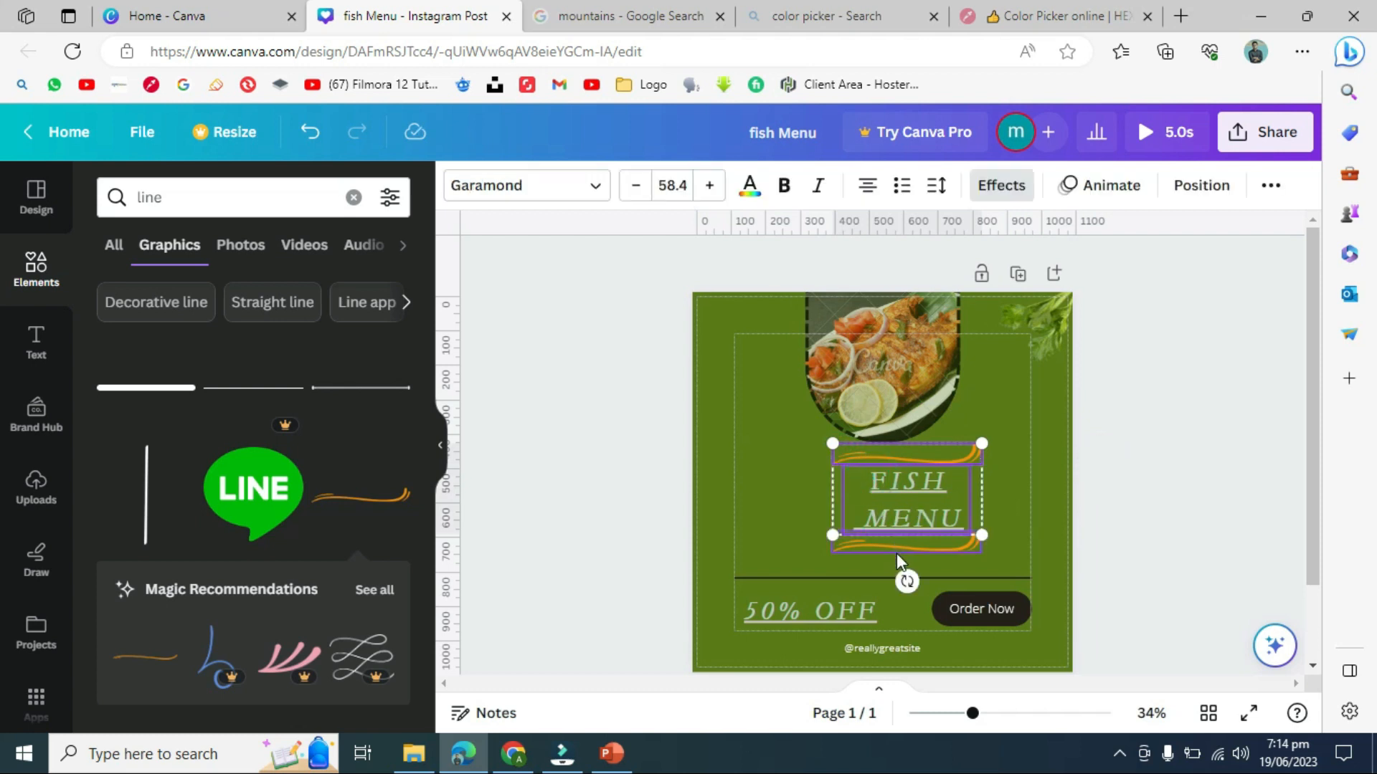
pyautogui.click(897, 553)
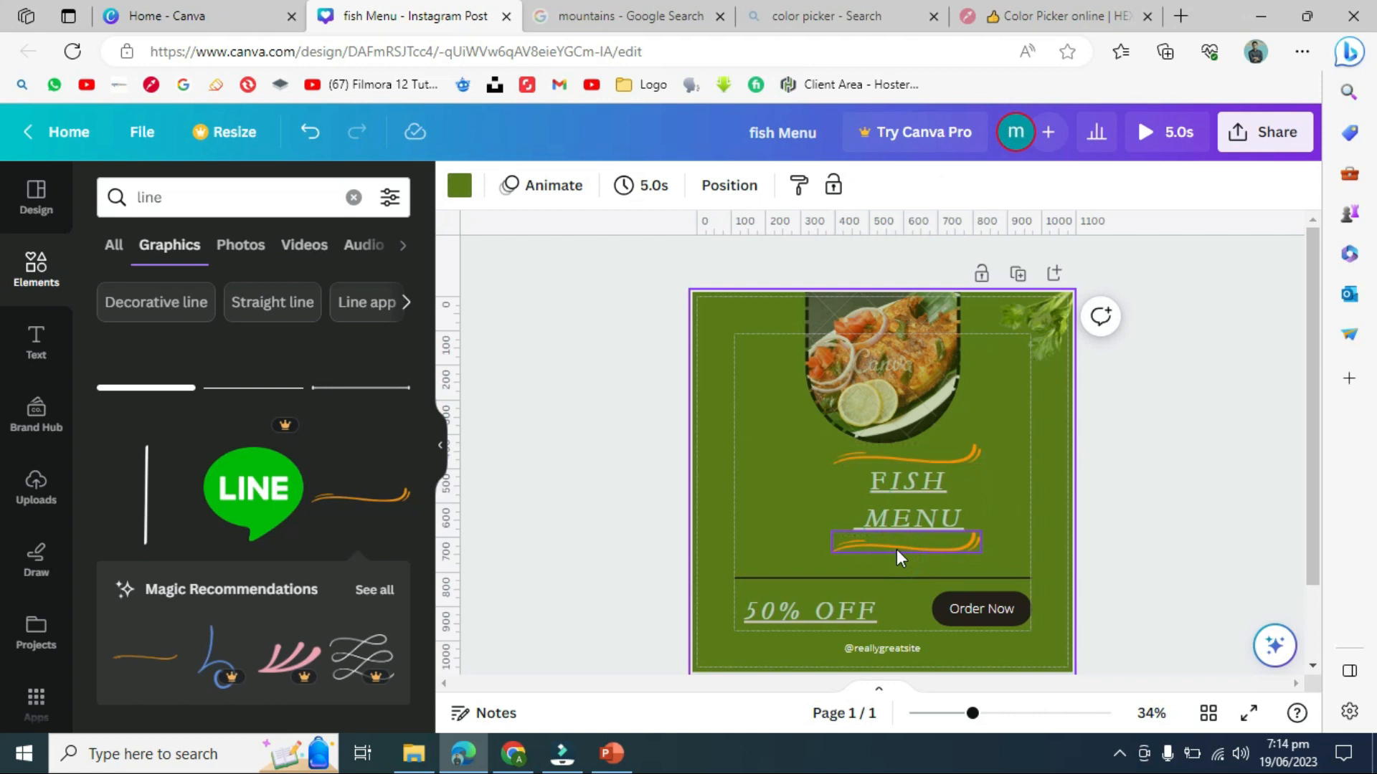
# - Group the FISH MENU text with both orange swooshes
pyautogui.click(862, 455)
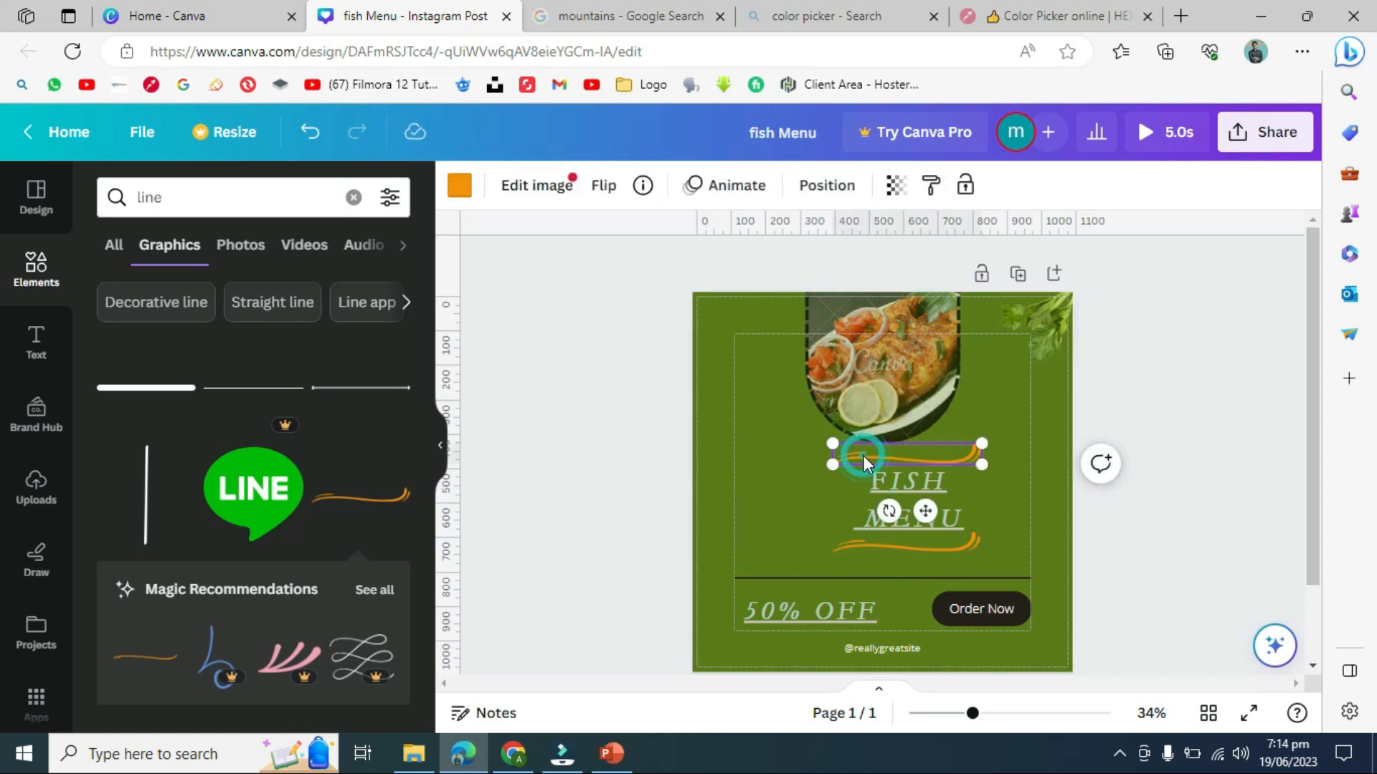
pyautogui.keyDown('shift'); pyautogui.click(892, 470); pyautogui.keyUp('shift')
pyautogui.keyDown('shift'); pyautogui.click(908, 547); pyautogui.keyUp('shift')
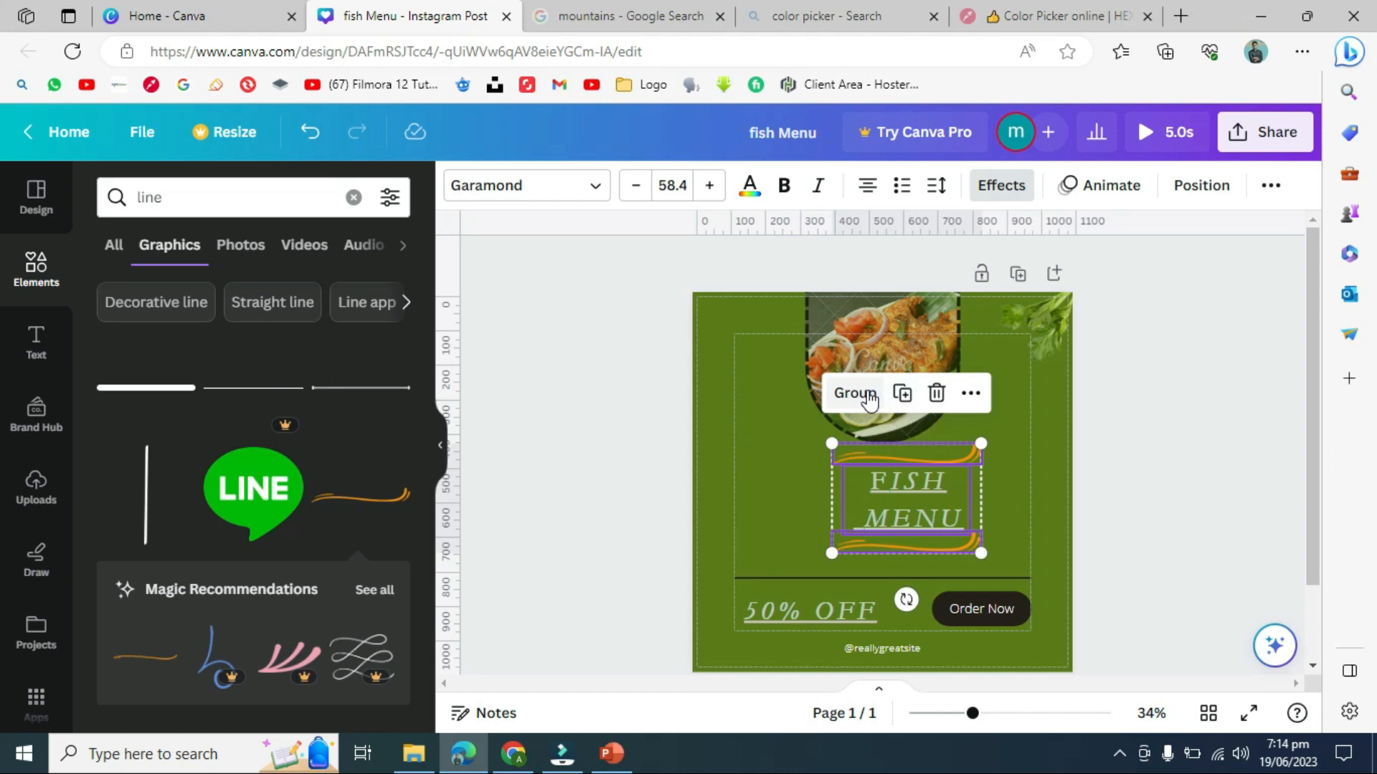
pyautogui.click(971, 394)
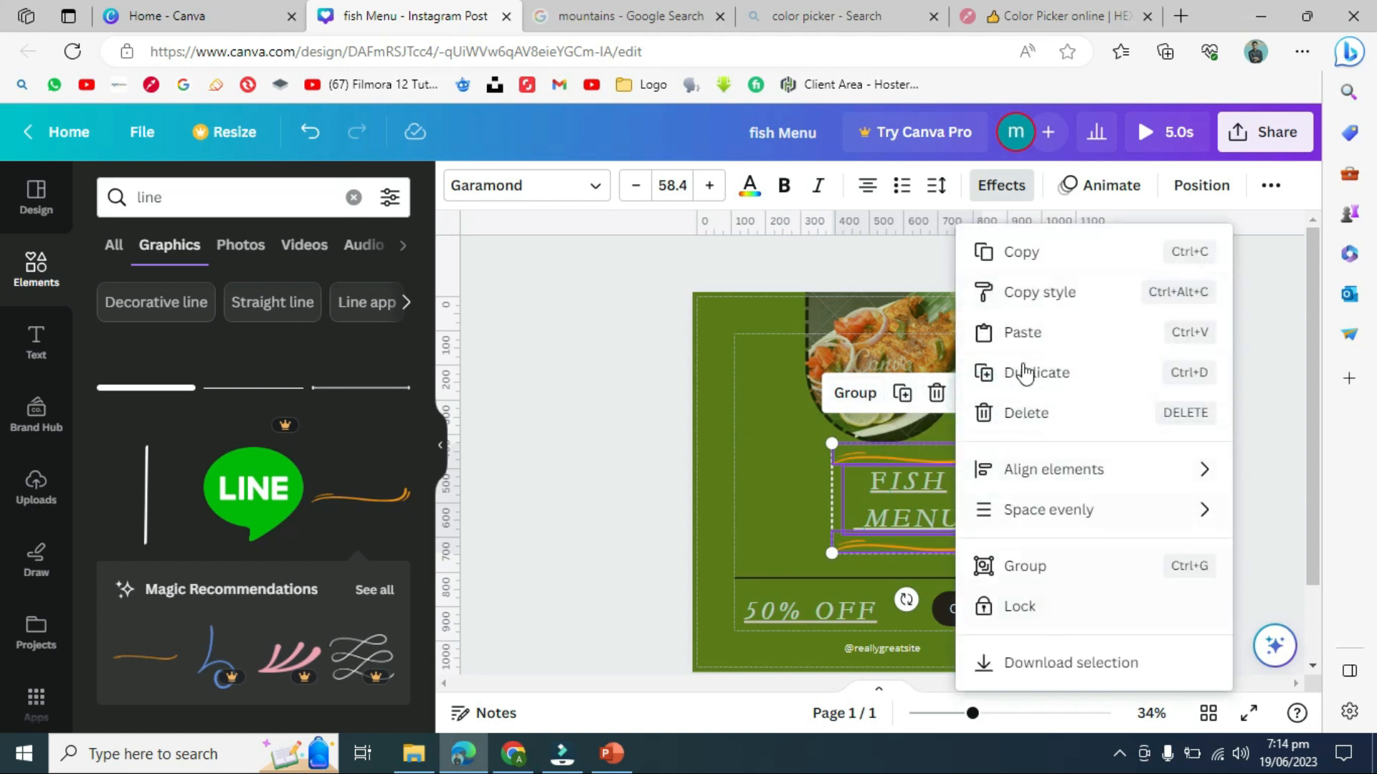
pyautogui.click(855, 395)
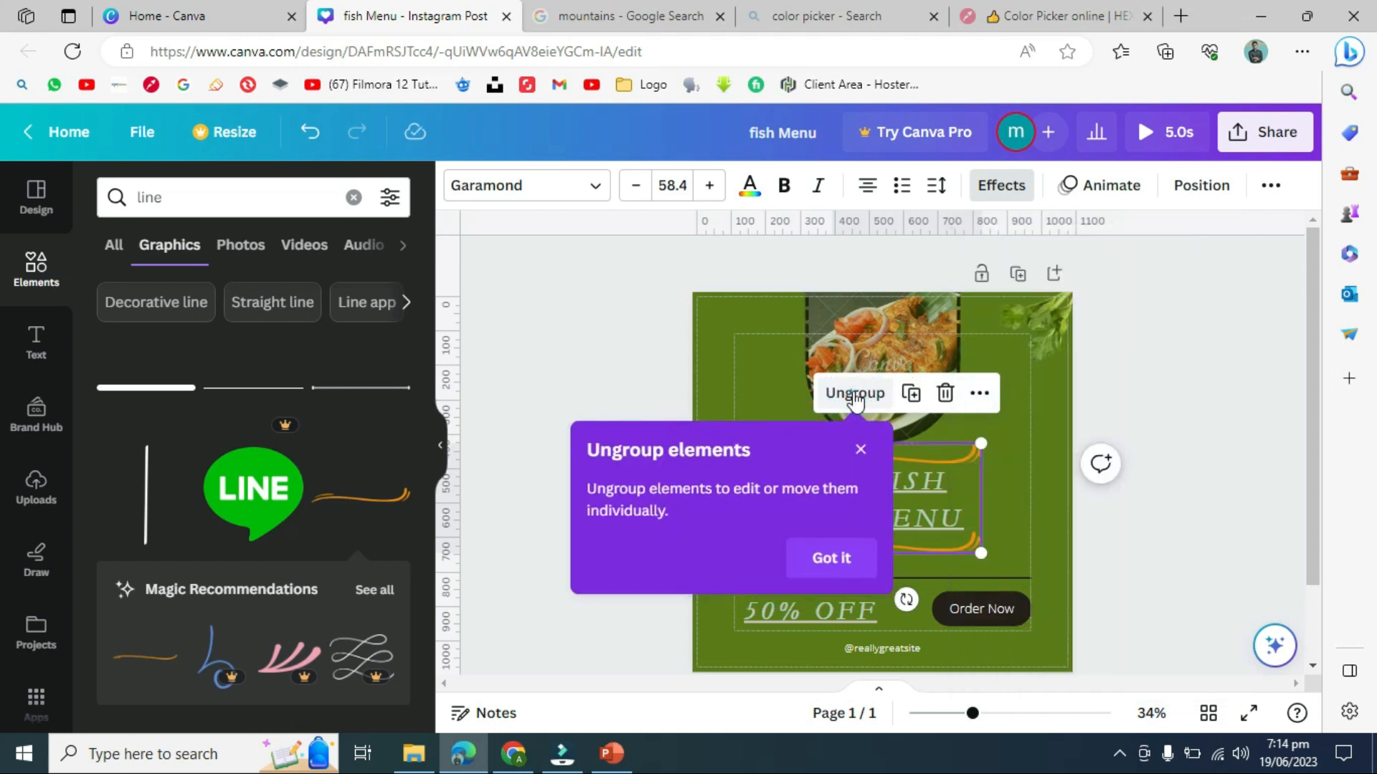
pyautogui.click(862, 449)
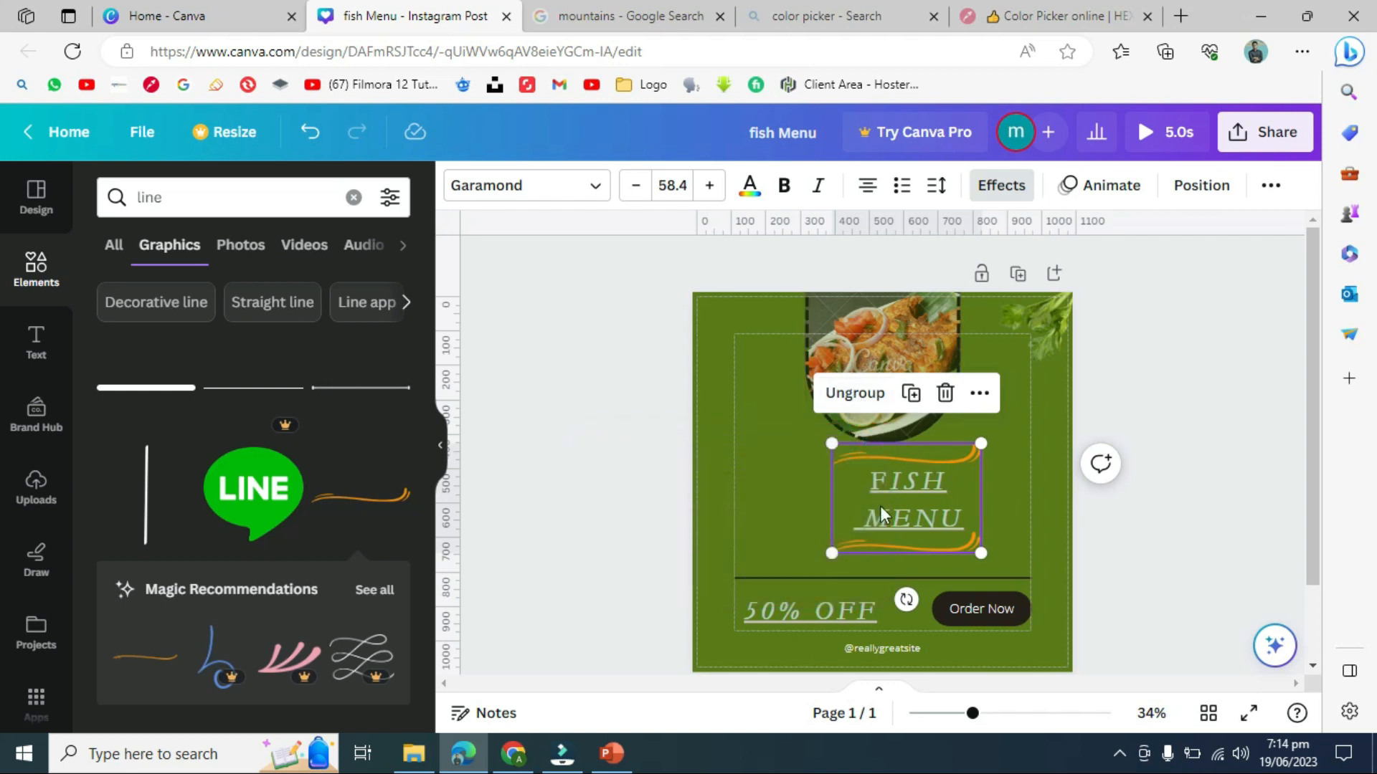
# - Nudge the group, then ungroup and reposition the top swoosh and the FISH MENU text
pyautogui.click(773, 487)
pyautogui.doubleClick(957, 510)
pyautogui.moveTo(956, 510)
pyautogui.mouseDown()
pyautogui.moveTo(868, 515)
pyautogui.moveTo(973, 521)
pyautogui.mouseUp()
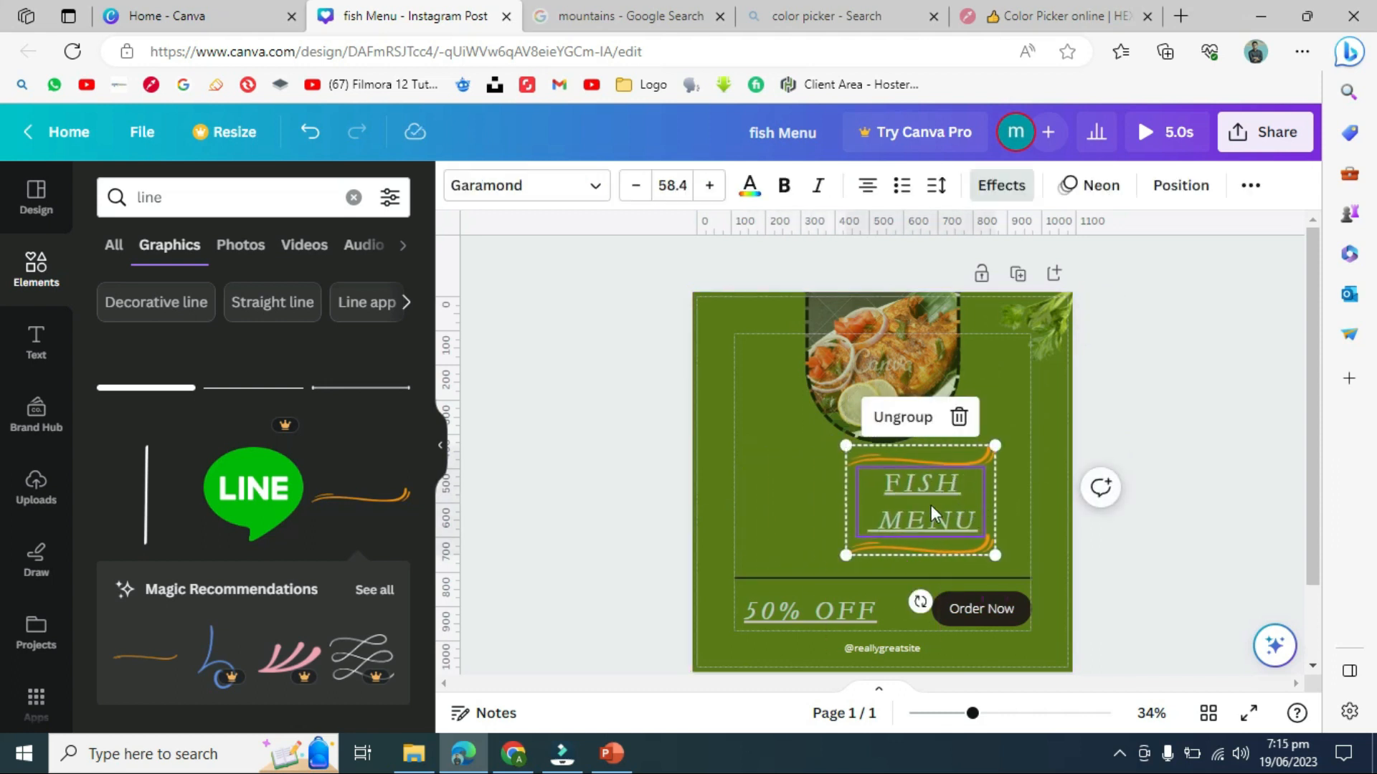
pyautogui.moveTo(917, 512); pyautogui.dragTo(881, 518)
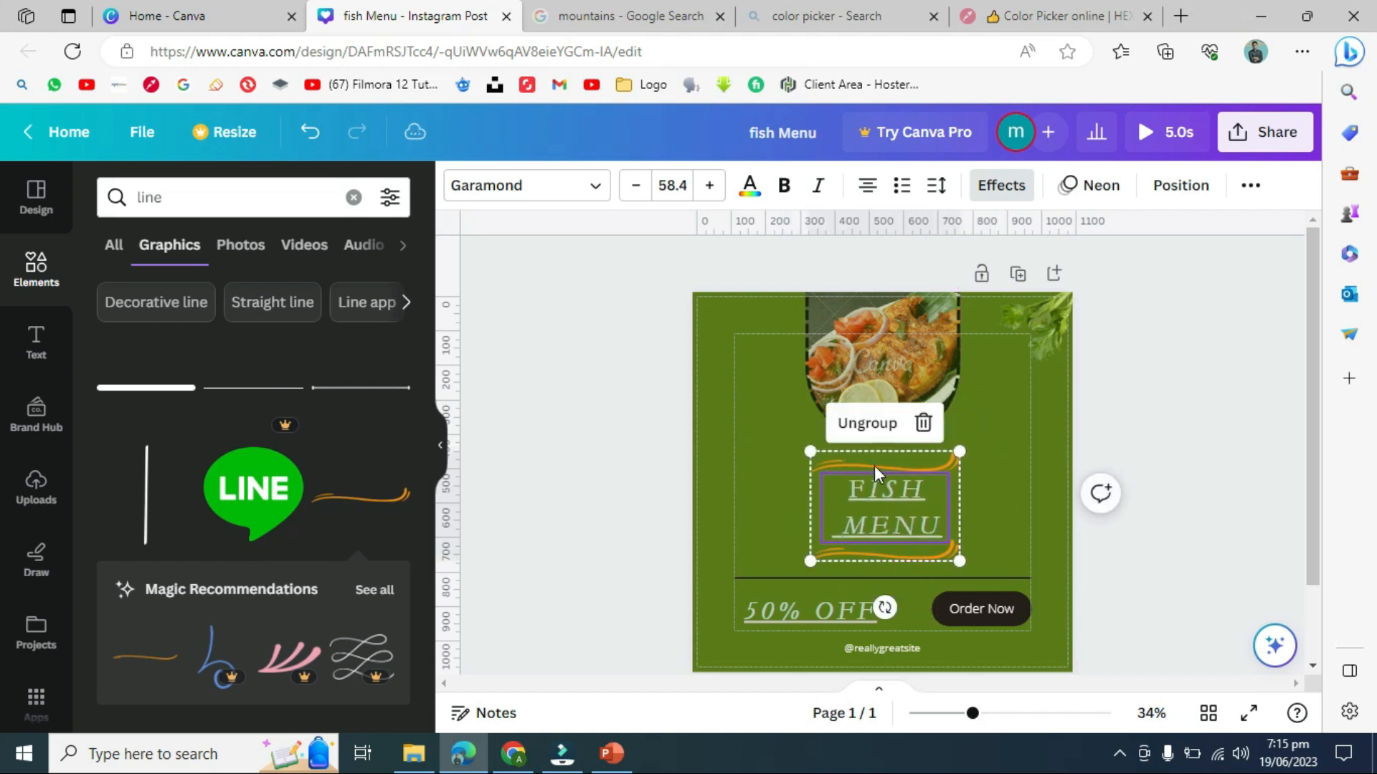
pyautogui.click(864, 425)
pyautogui.click(941, 466)
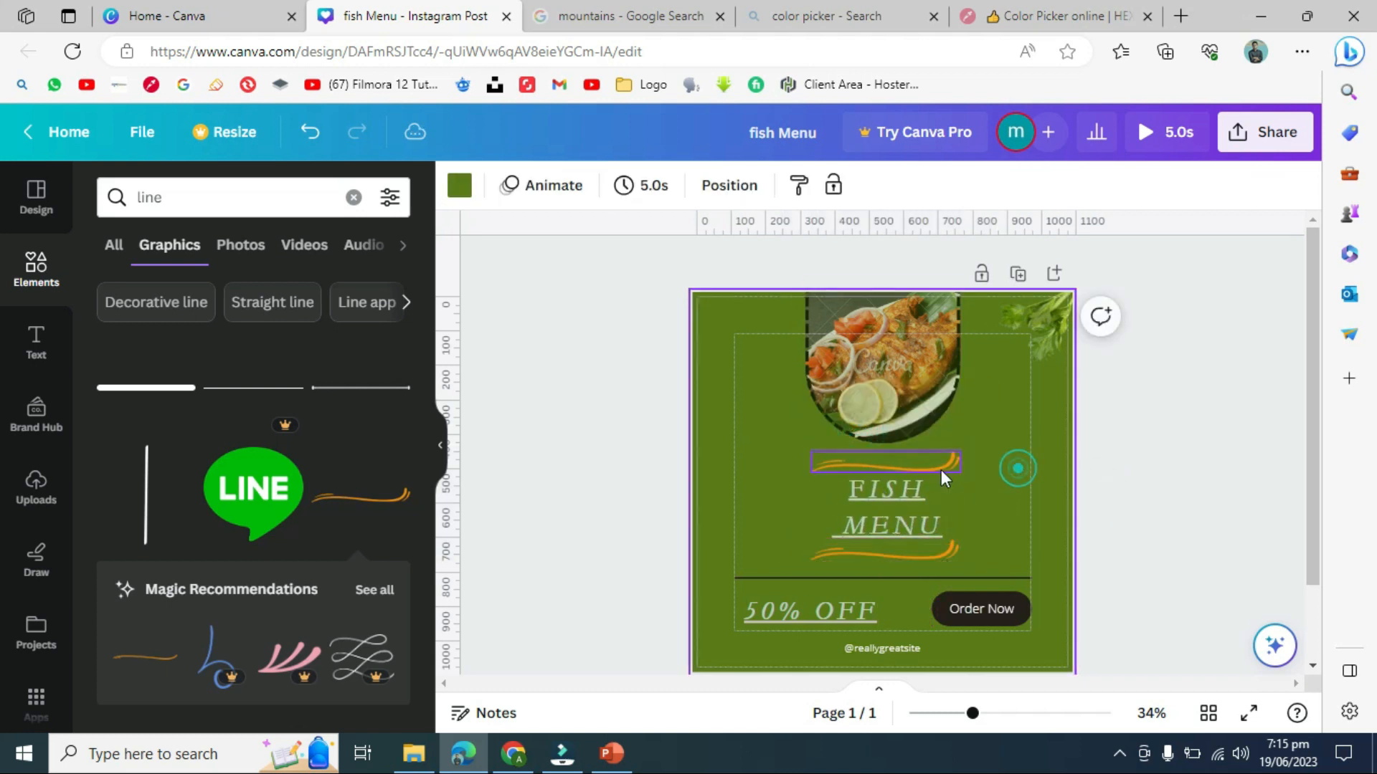
pyautogui.moveTo(925, 463); pyautogui.dragTo(1012, 464)
pyautogui.moveTo(865, 526); pyautogui.dragTo(994, 552)
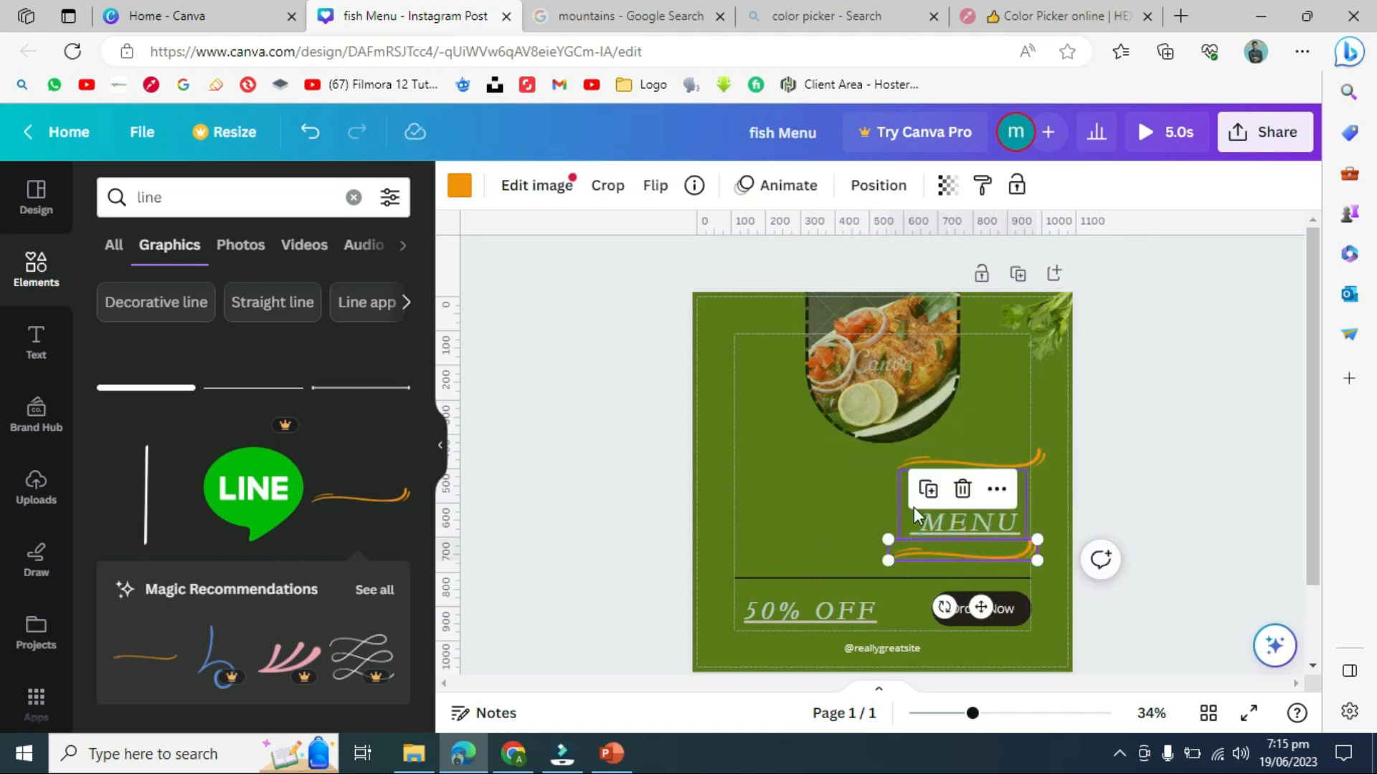
# - Regroup the title with both swooshes and shift the group left toward the centre
pyautogui.click(835, 492)
pyautogui.click(868, 456)
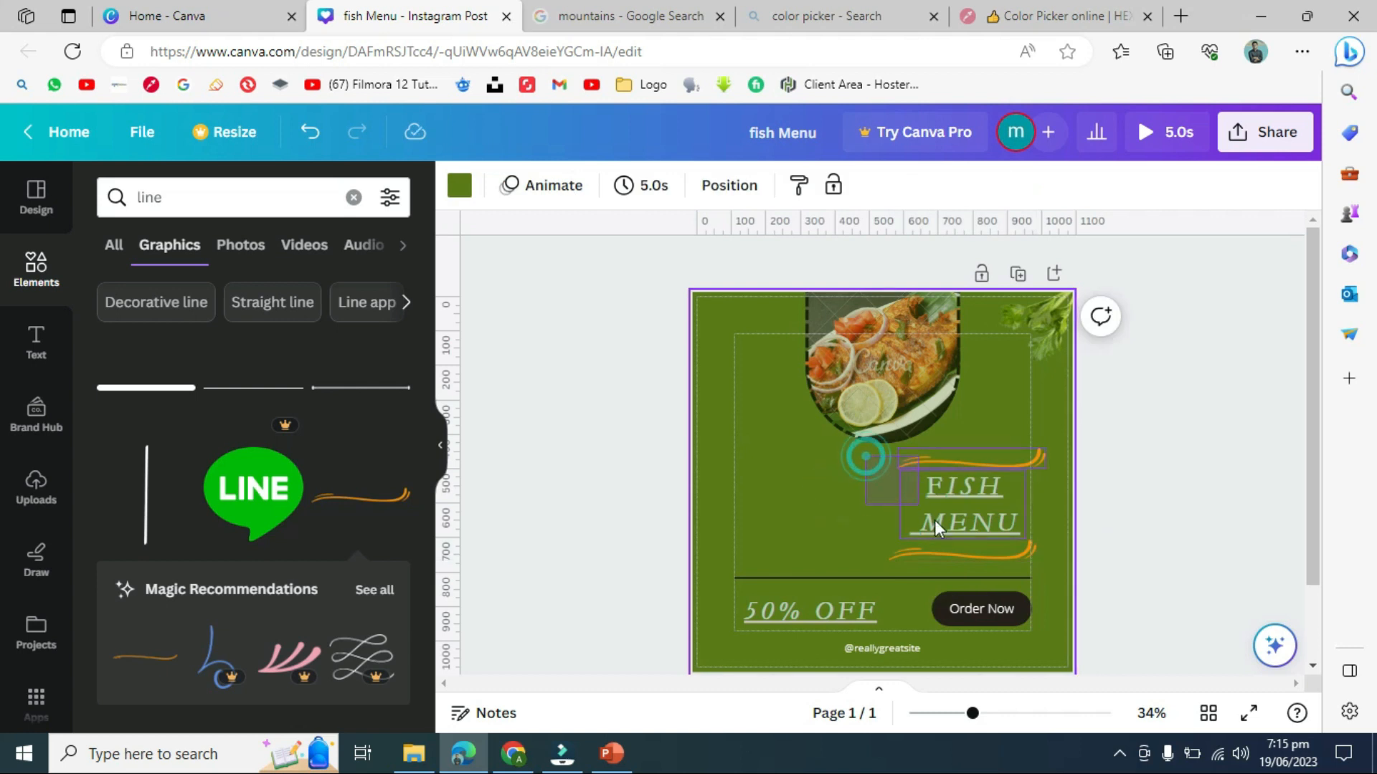
pyautogui.moveTo(958, 553); pyautogui.dragTo(958, 553)
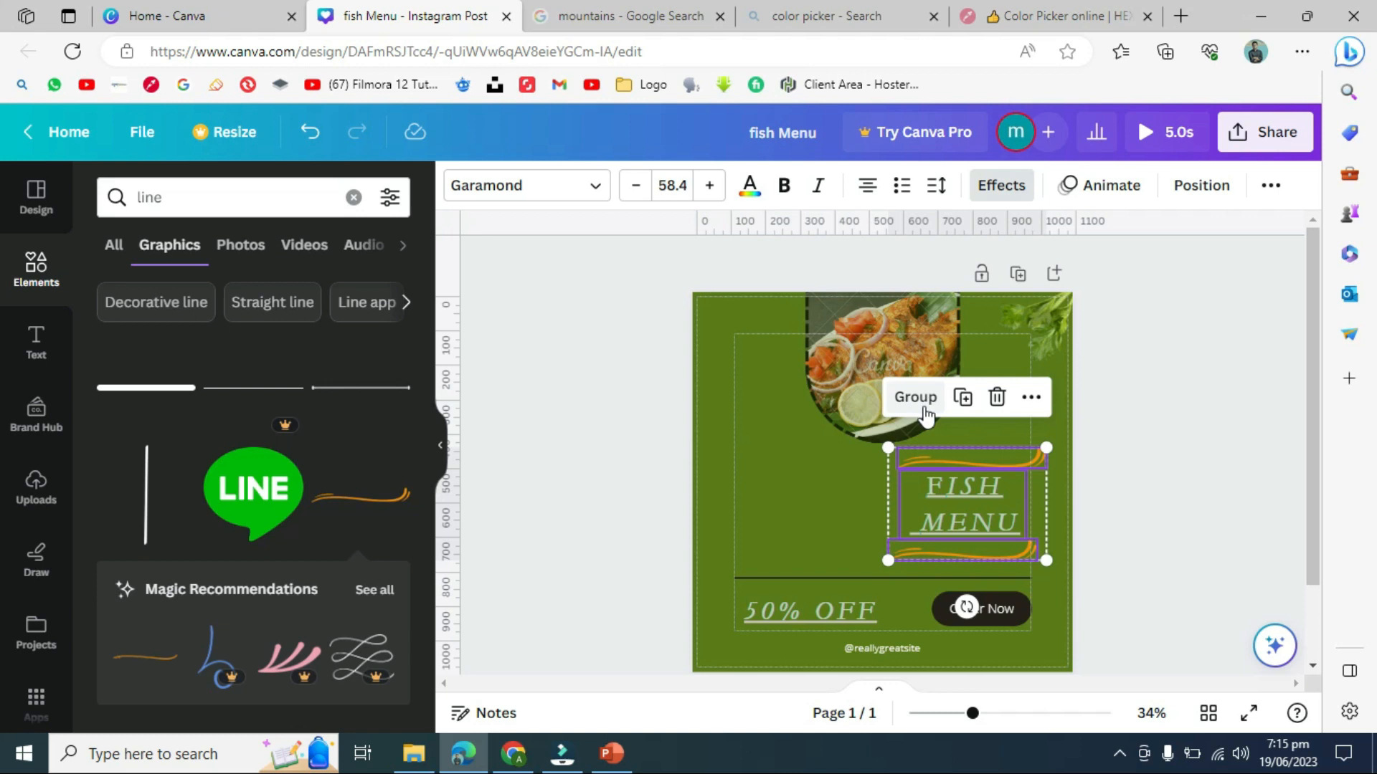
pyautogui.rightClick(958, 493)
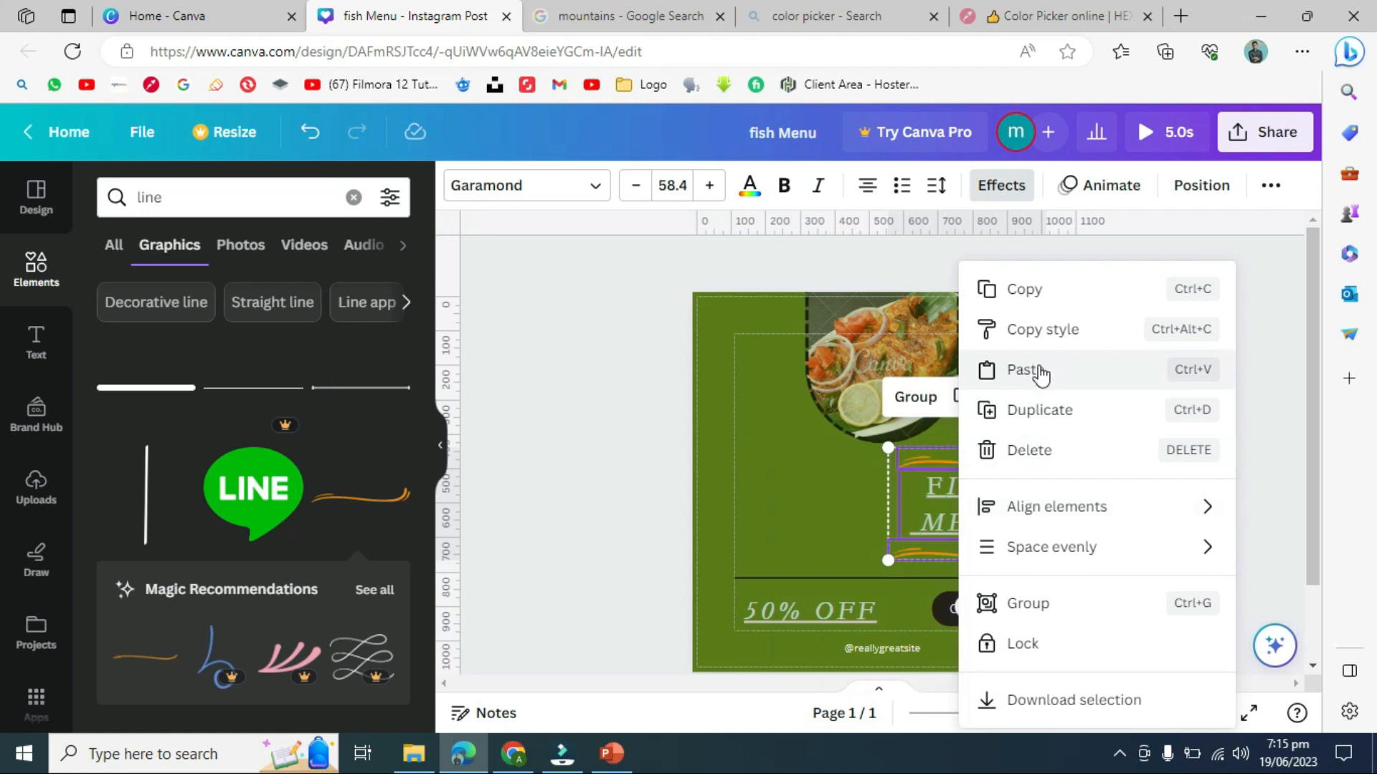
pyautogui.click(1059, 606)
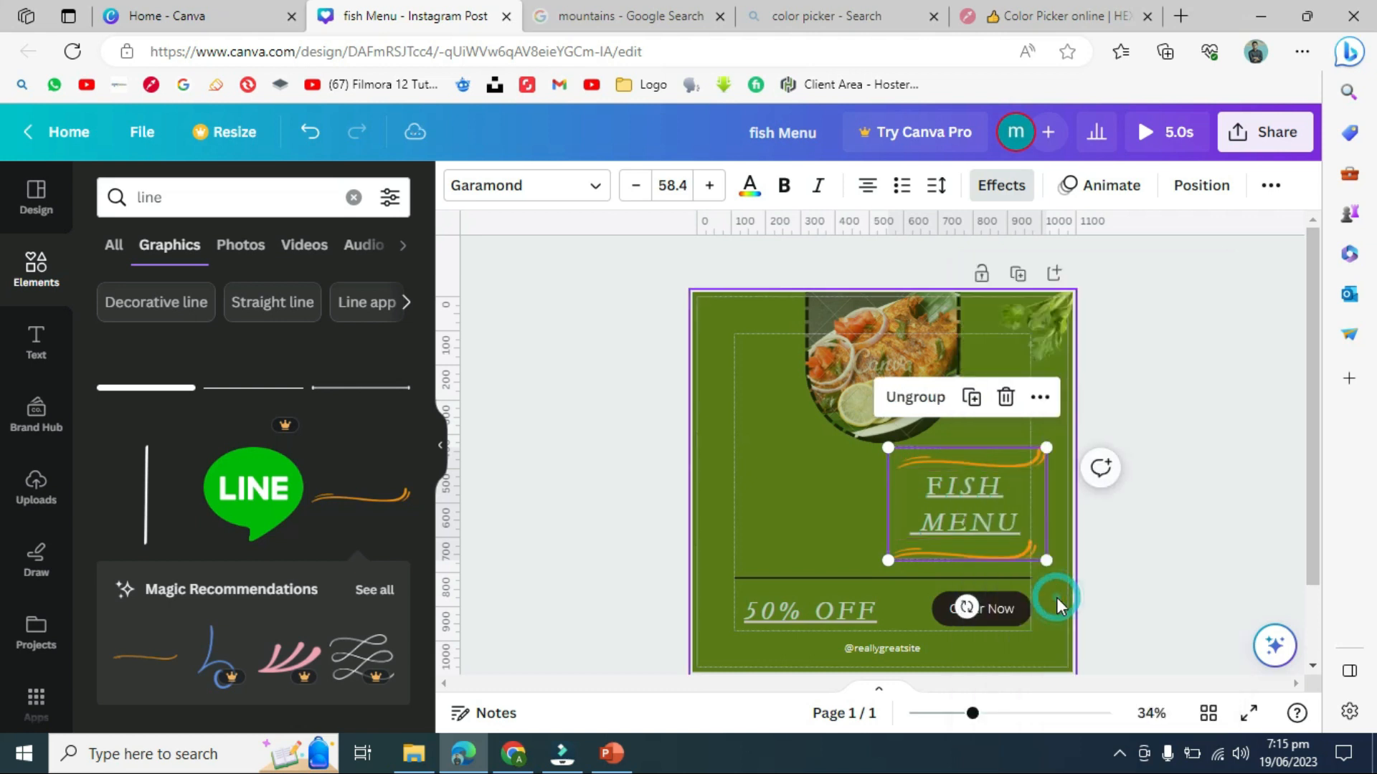
pyautogui.moveTo(920, 519); pyautogui.dragTo(813, 520)
pyautogui.click(588, 409)
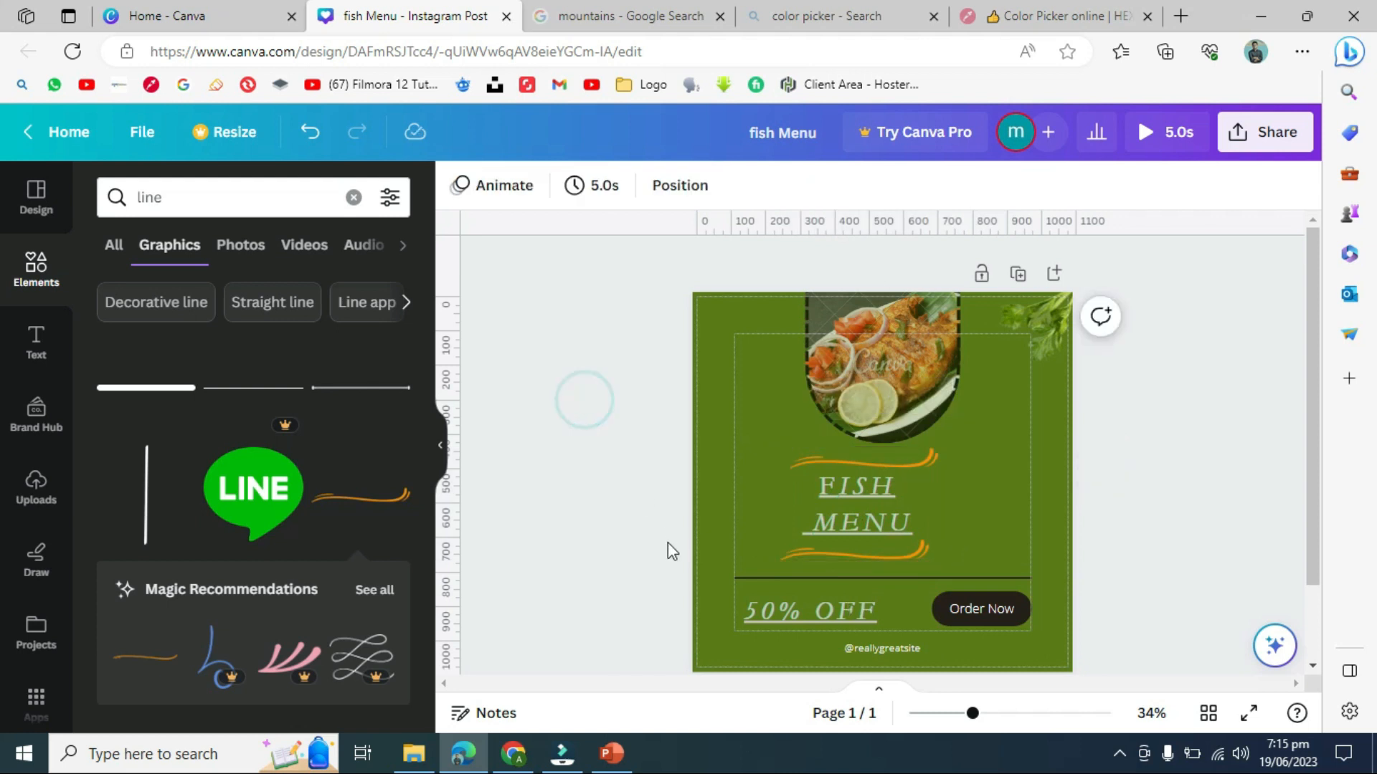
pyautogui.click(294, 201)
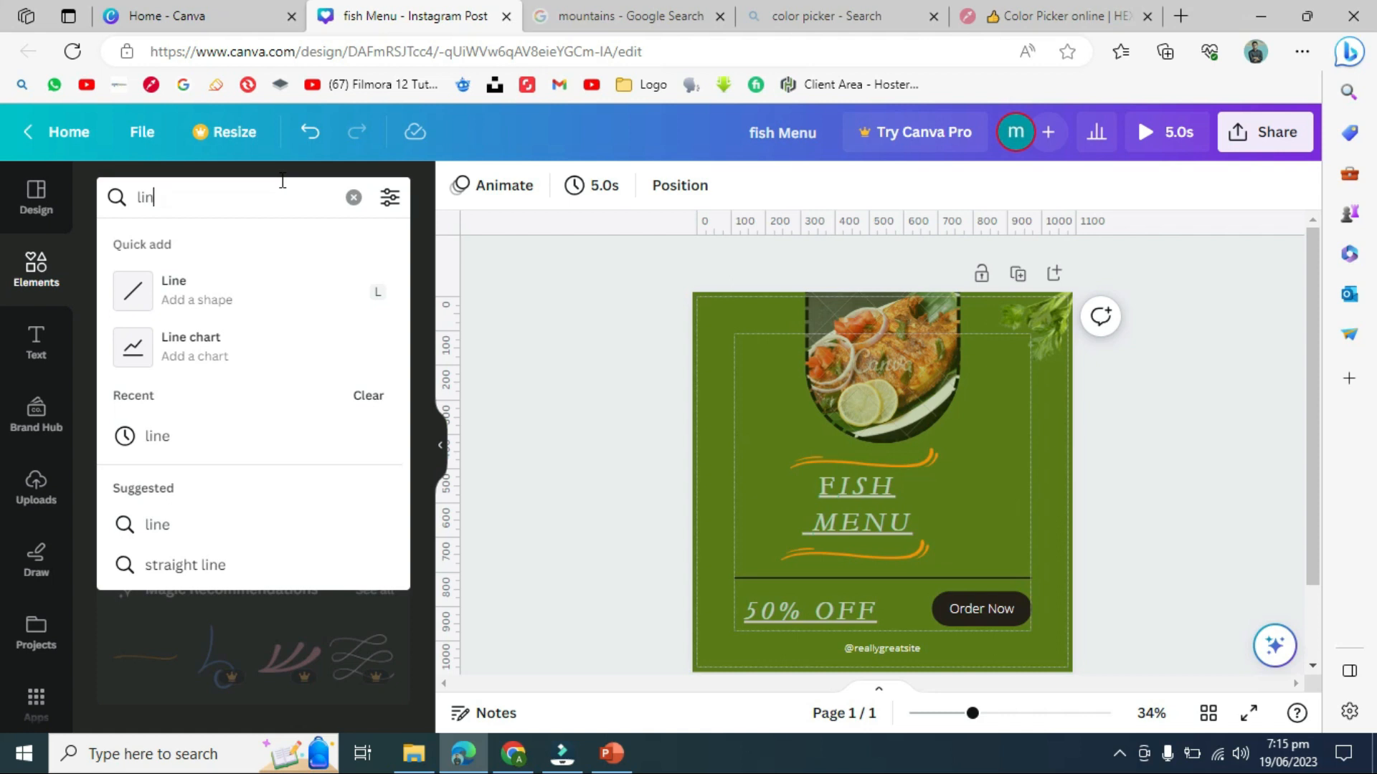
# - Search for 'circle' and place a thick ring at the post's top-left corner
pyautogui.press('BackSpace')
pyautogui.press('BackSpace')
pyautogui.press('BackSpace')
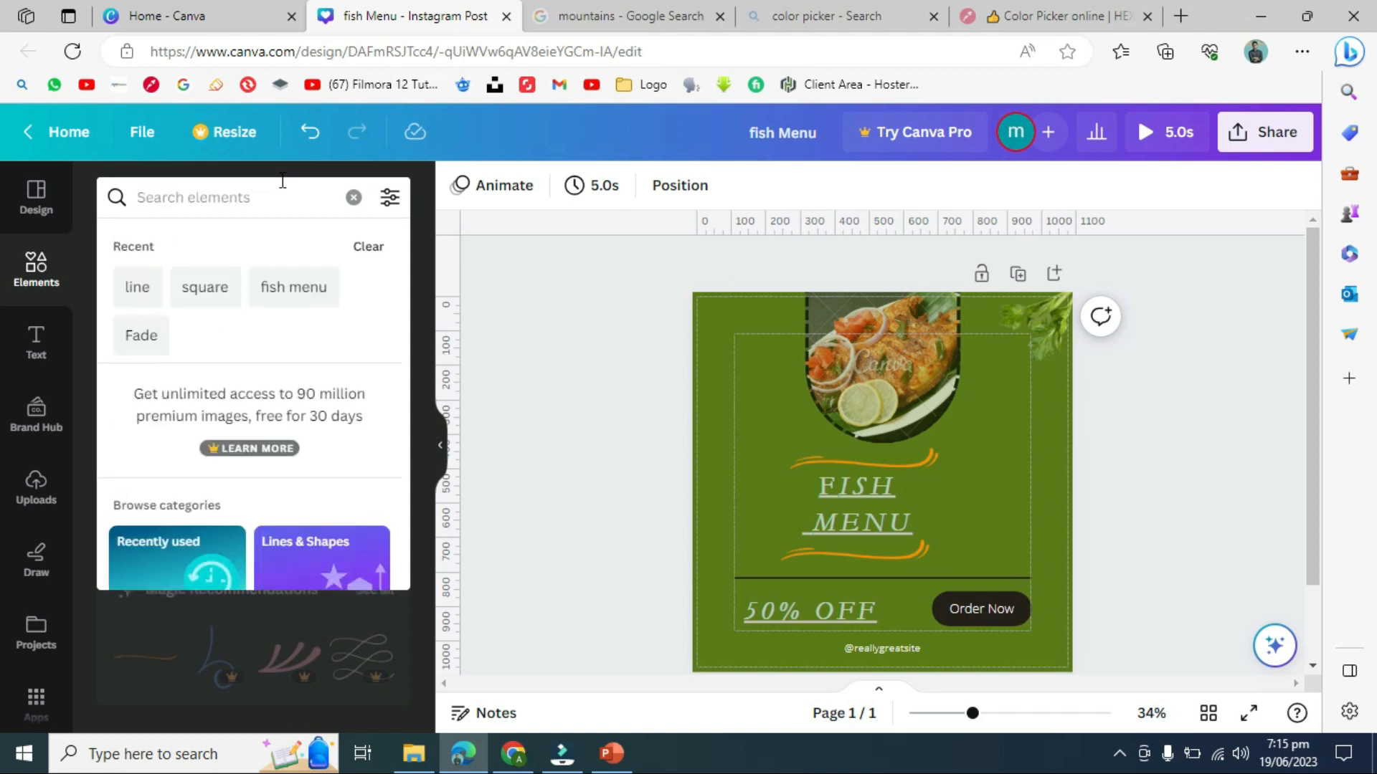
pyautogui.write('circl')
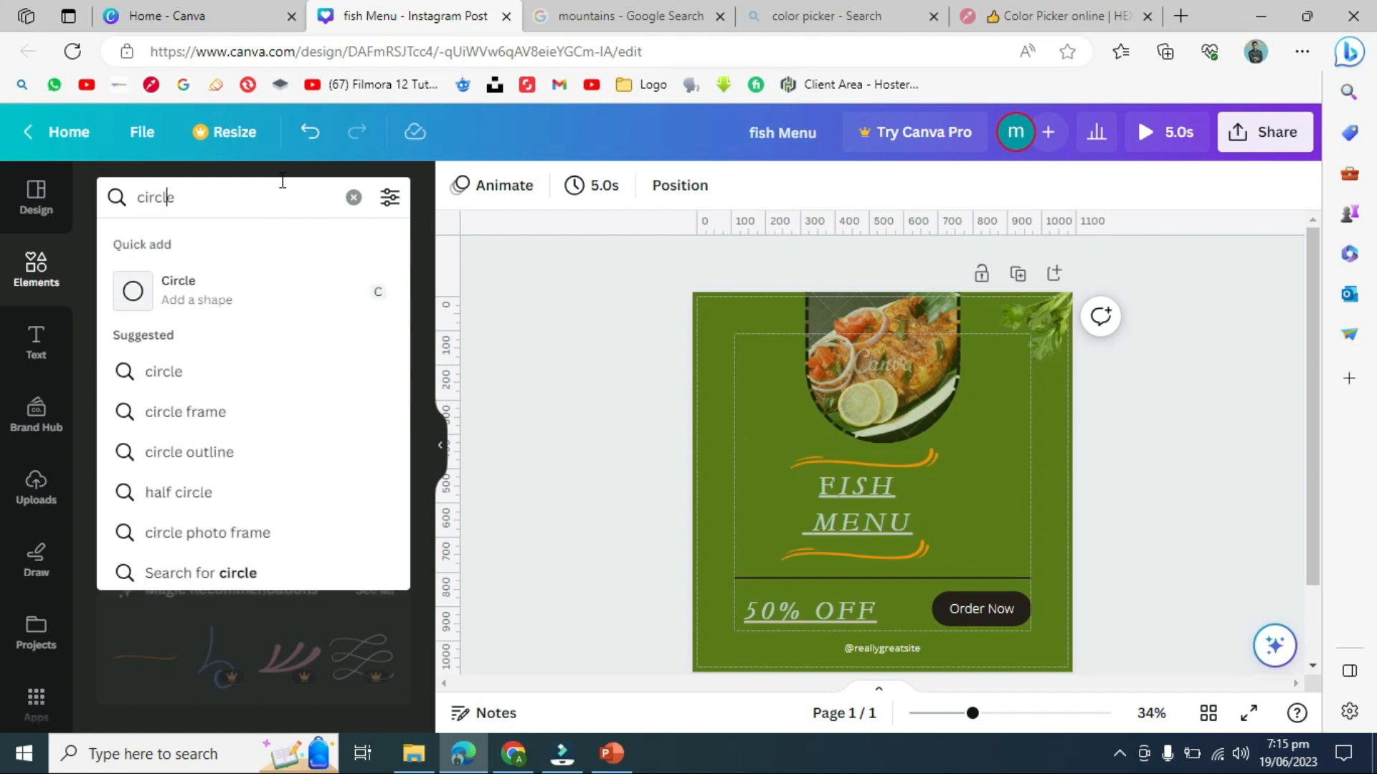
pyautogui.write('e')
pyautogui.press('Return')
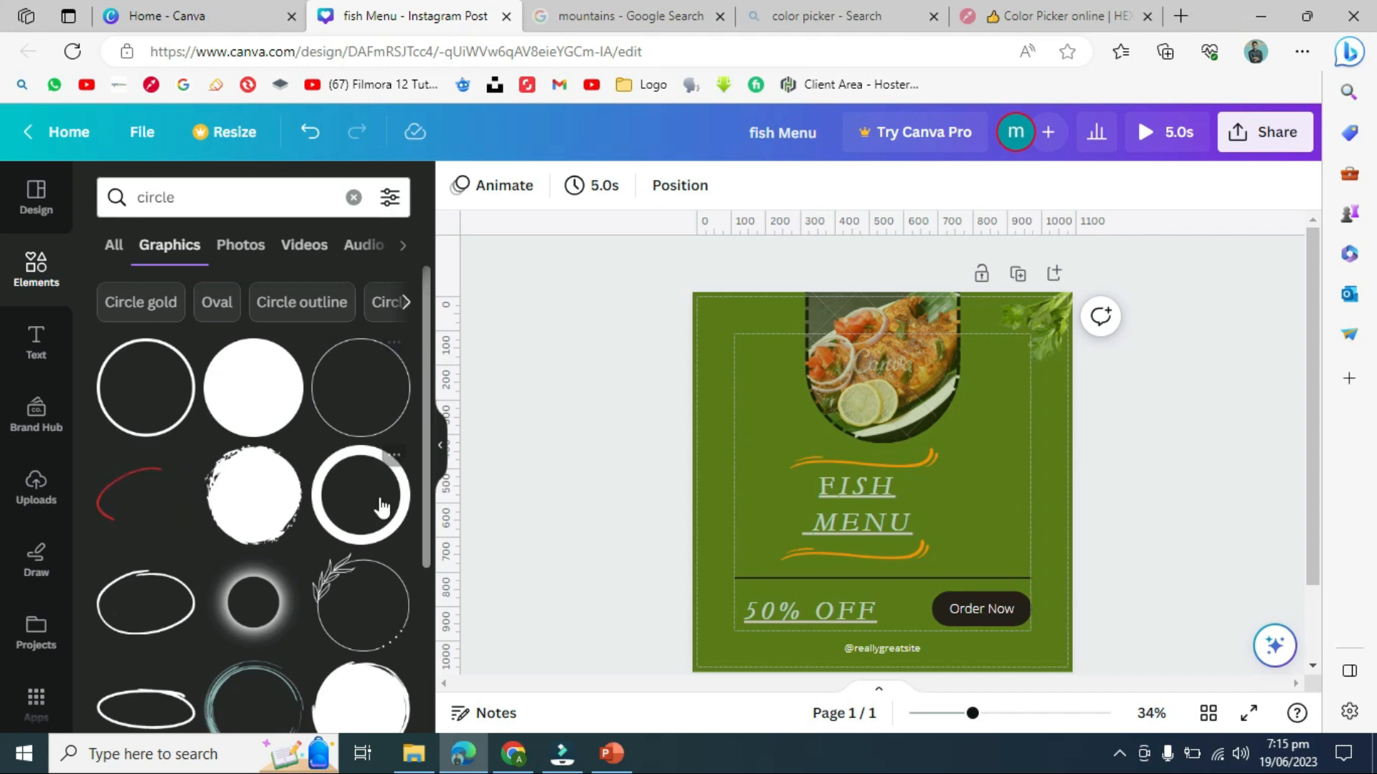
pyautogui.moveTo(380, 515); pyautogui.dragTo(708, 333)
pyautogui.click(606, 449)
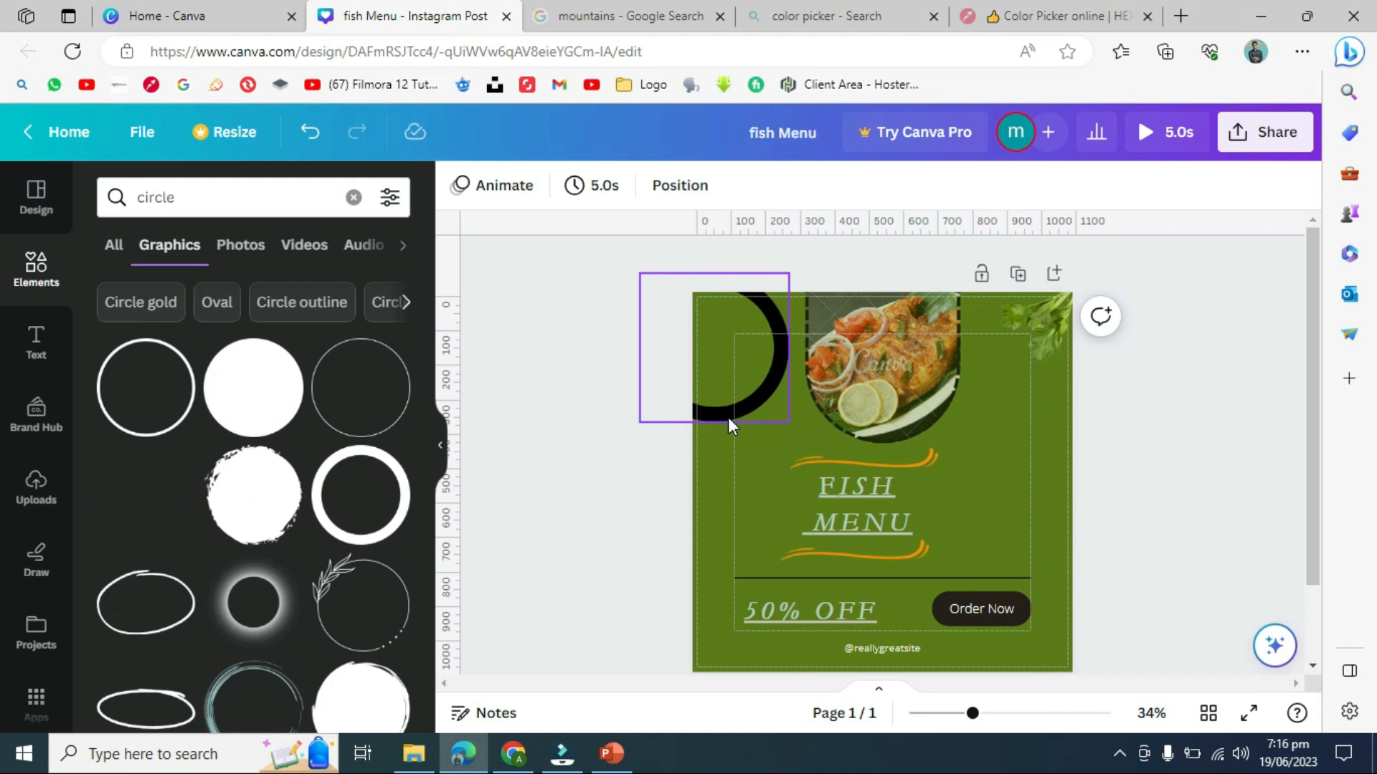
# - Recolour the ring orange #f39200 to match the swooshes and duplicate it
pyautogui.click(734, 371)
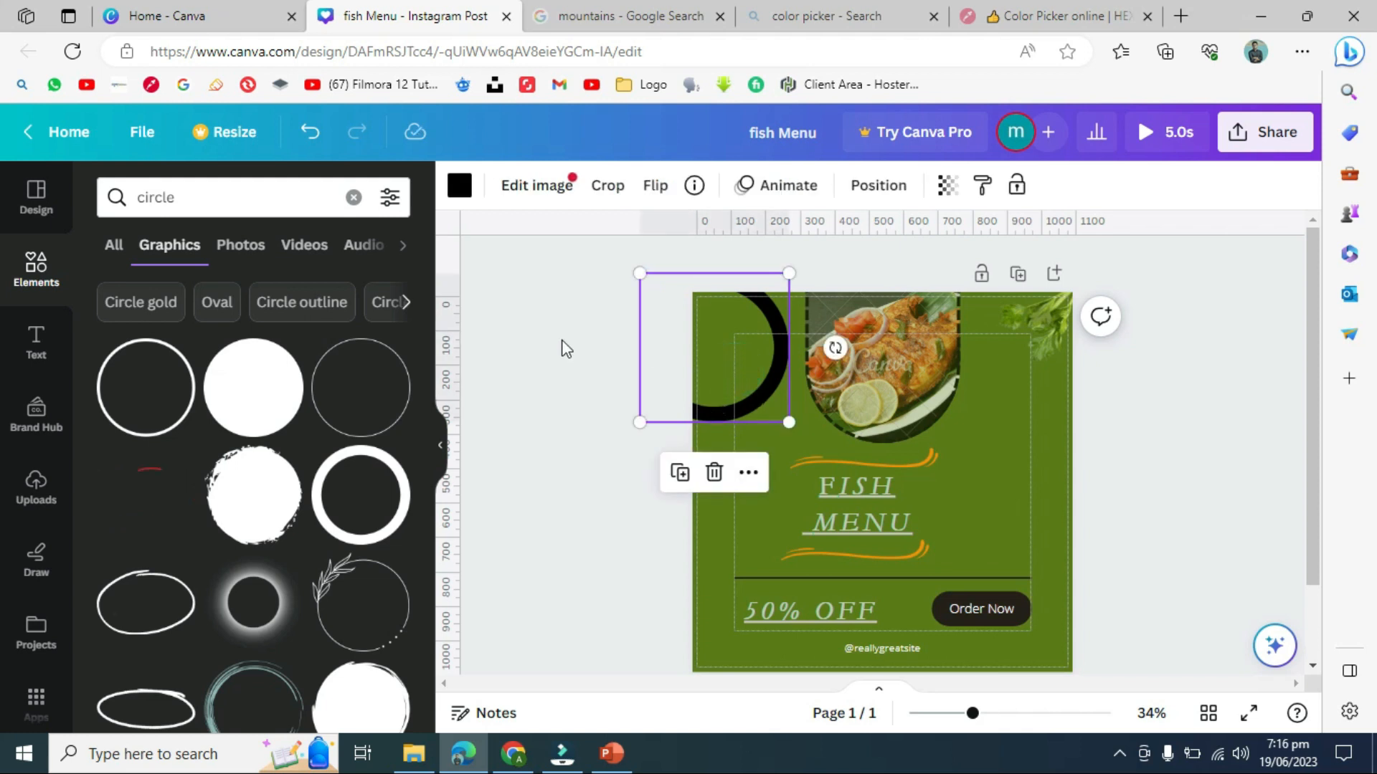
pyautogui.click(560, 340)
pyautogui.click(725, 396)
pyautogui.click(463, 190)
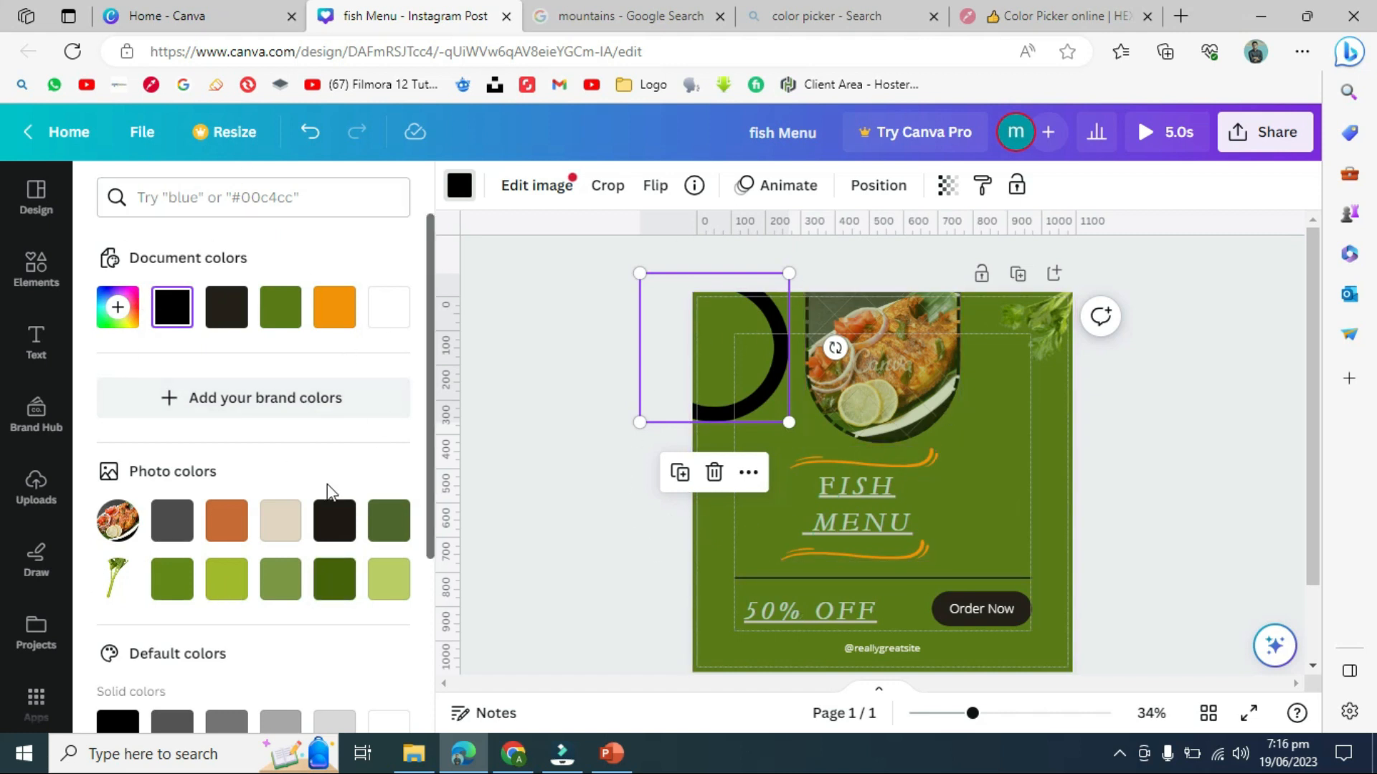
pyautogui.click(344, 288)
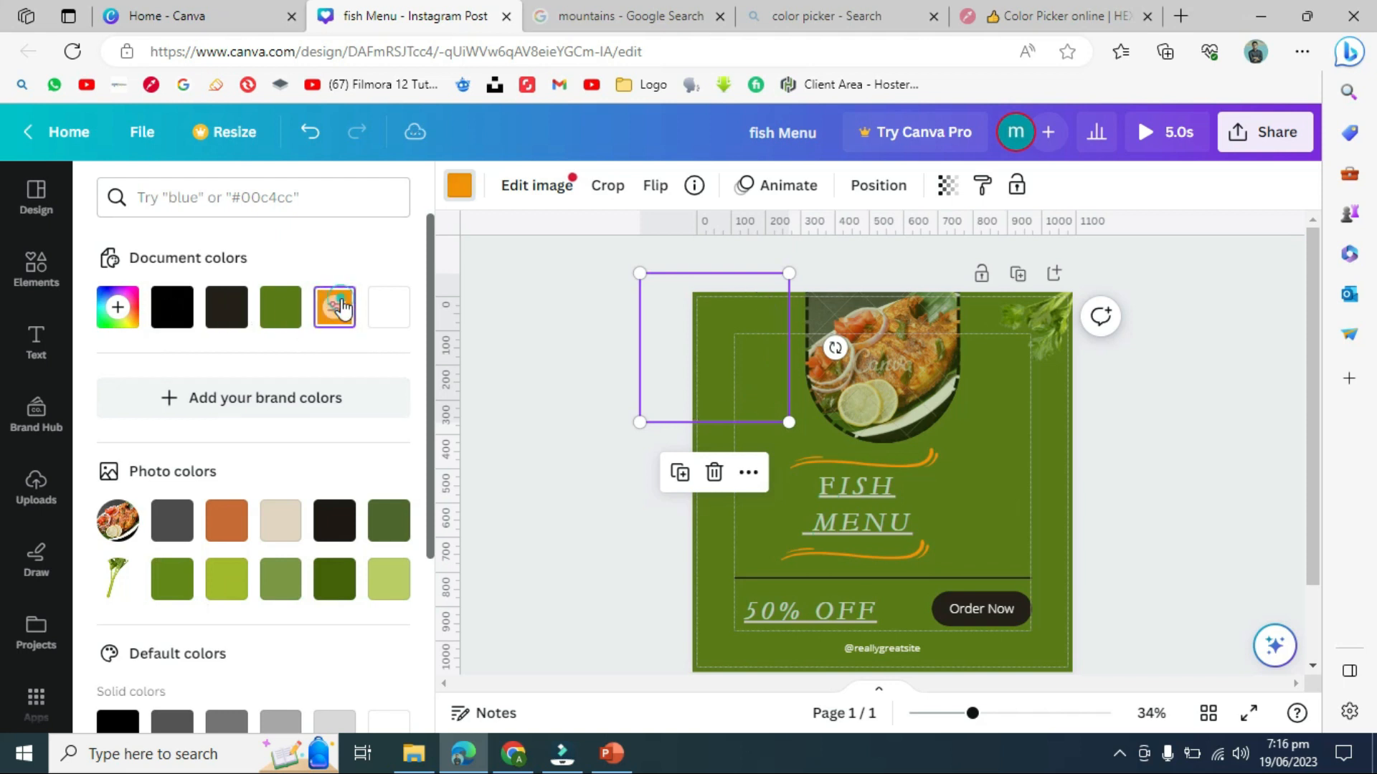
pyautogui.click(531, 291)
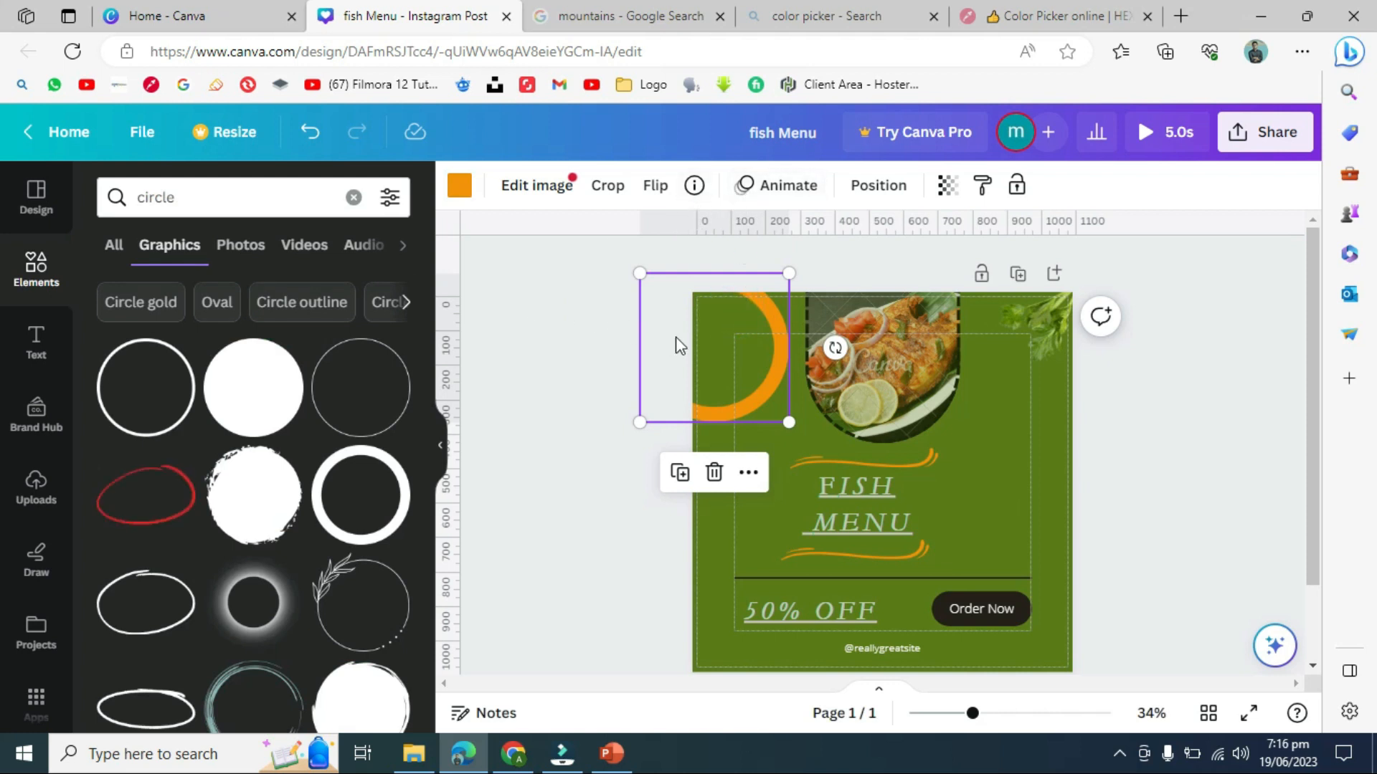
pyautogui.click(680, 473)
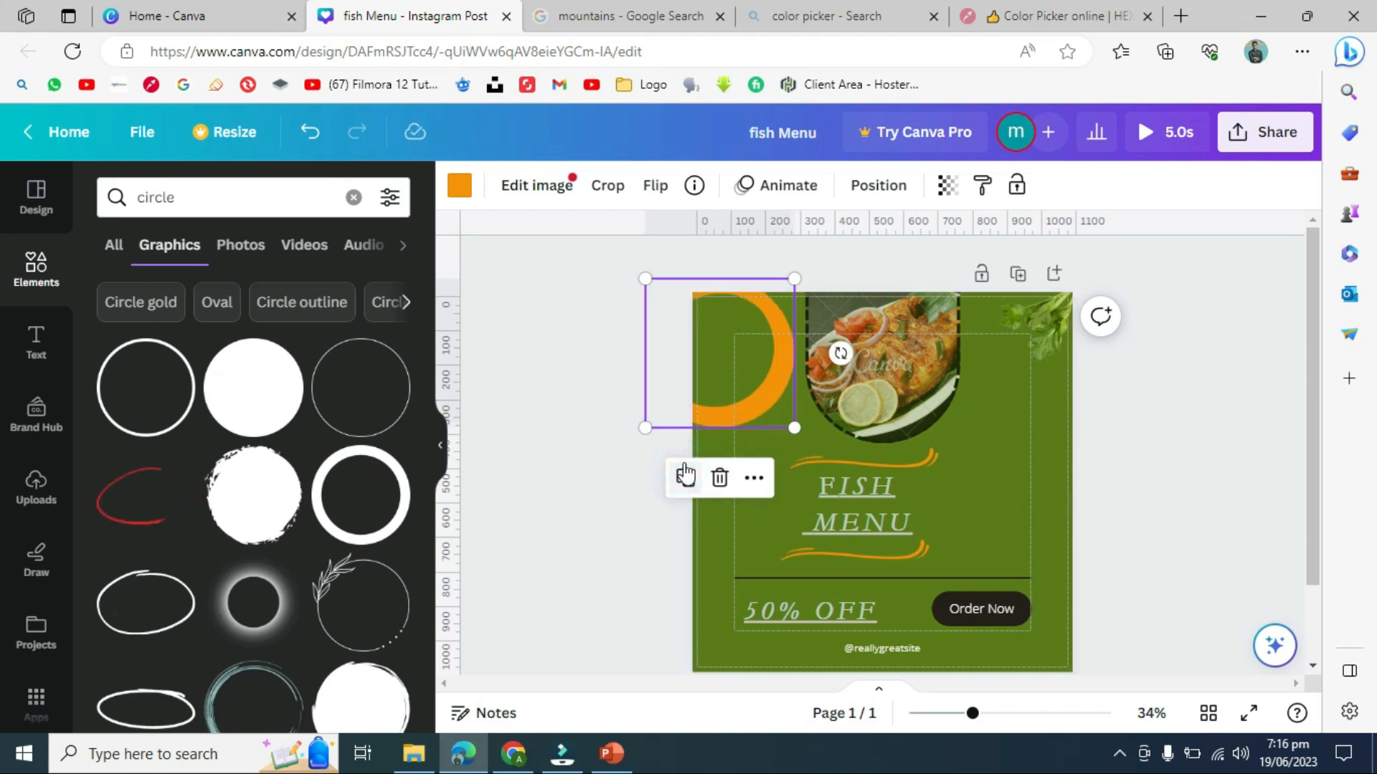
# - Shrink the ring copy to about 320×320 and nest it inside the first orange ring
pyautogui.moveTo(787, 373); pyautogui.dragTo(743, 362)
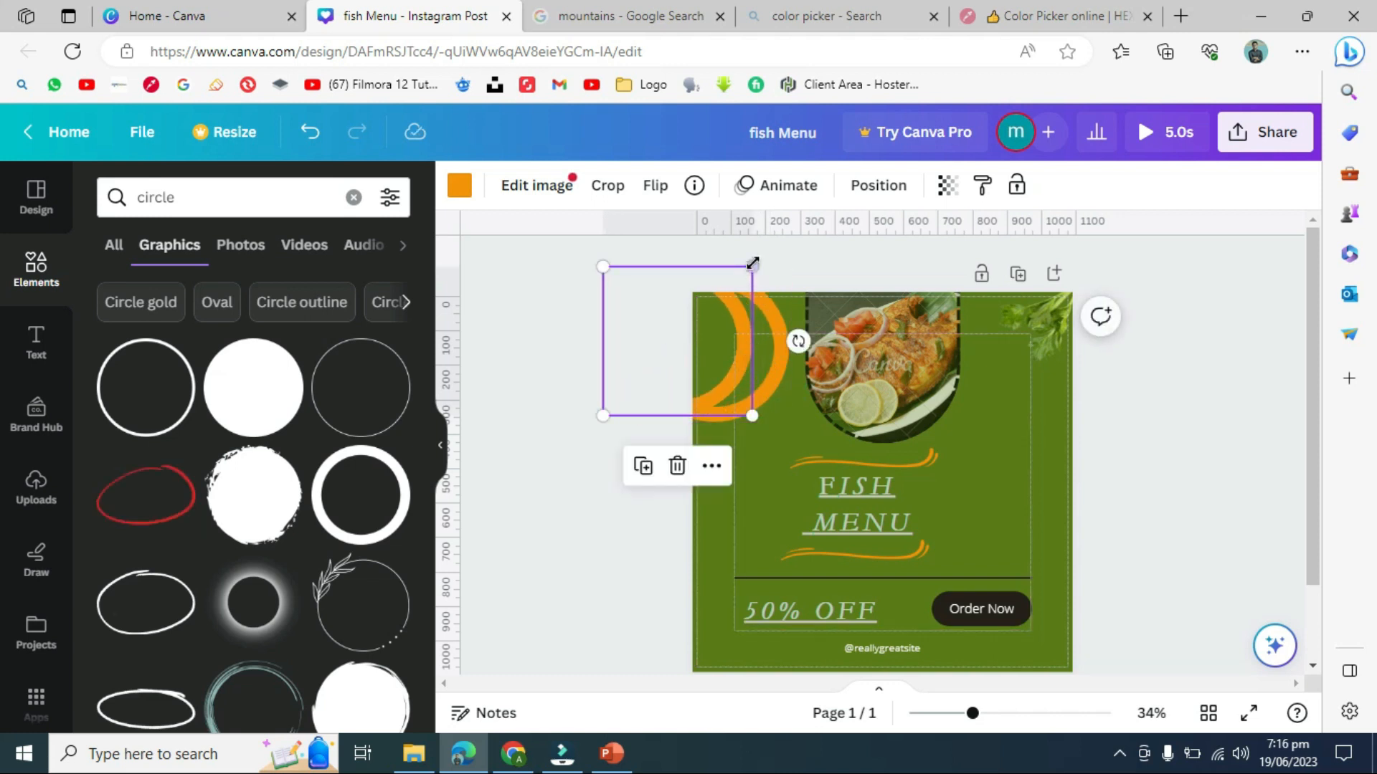
pyautogui.moveTo(751, 264); pyautogui.dragTo(713, 306)
pyautogui.moveTo(667, 359); pyautogui.dragTo(720, 330)
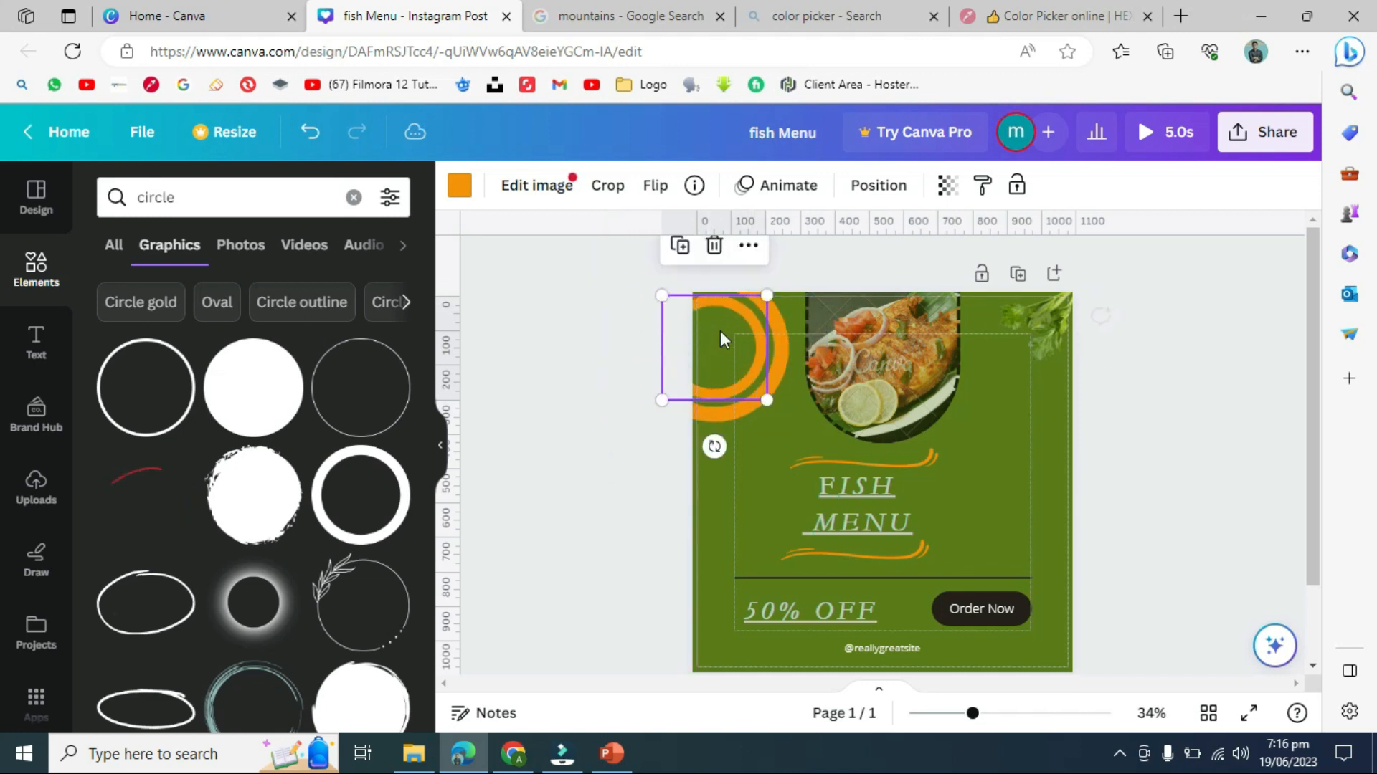
pyautogui.click(628, 349)
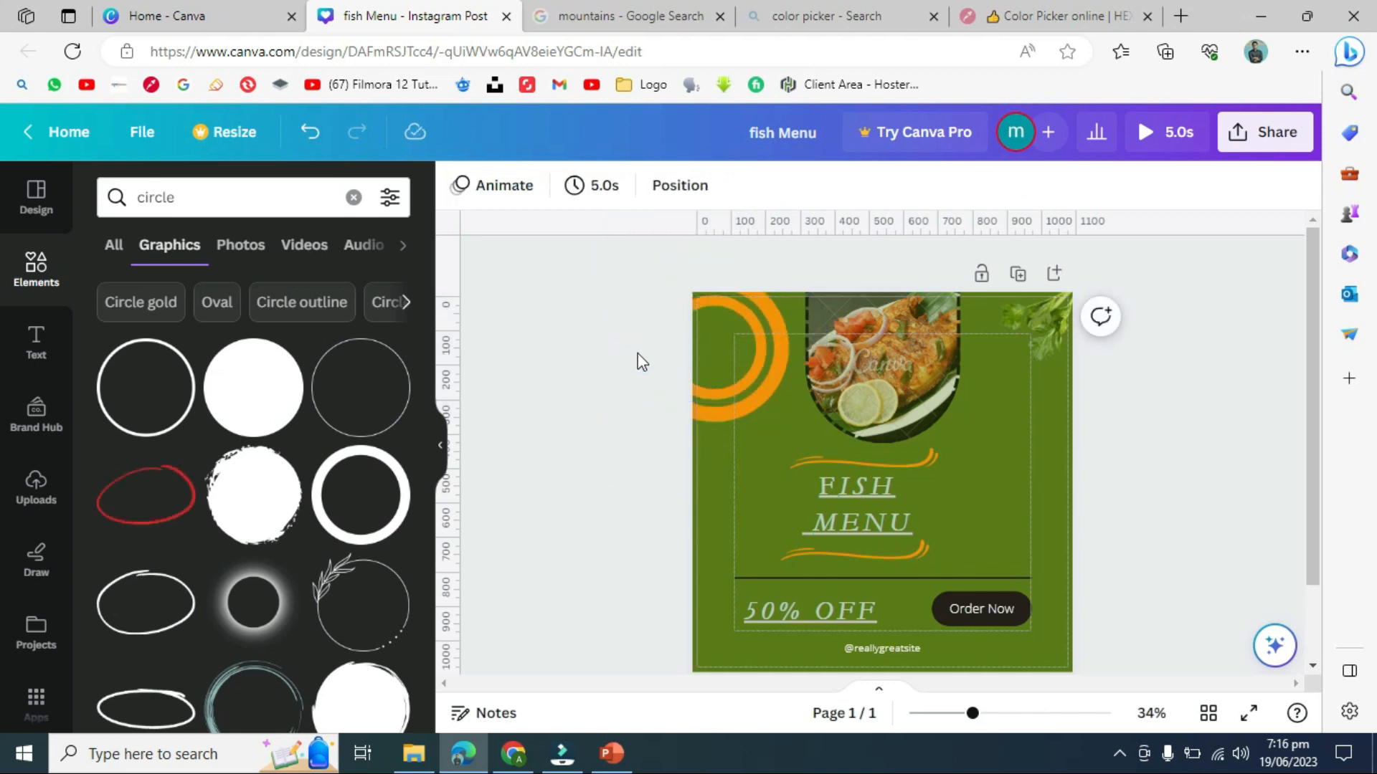
pyautogui.click(730, 390)
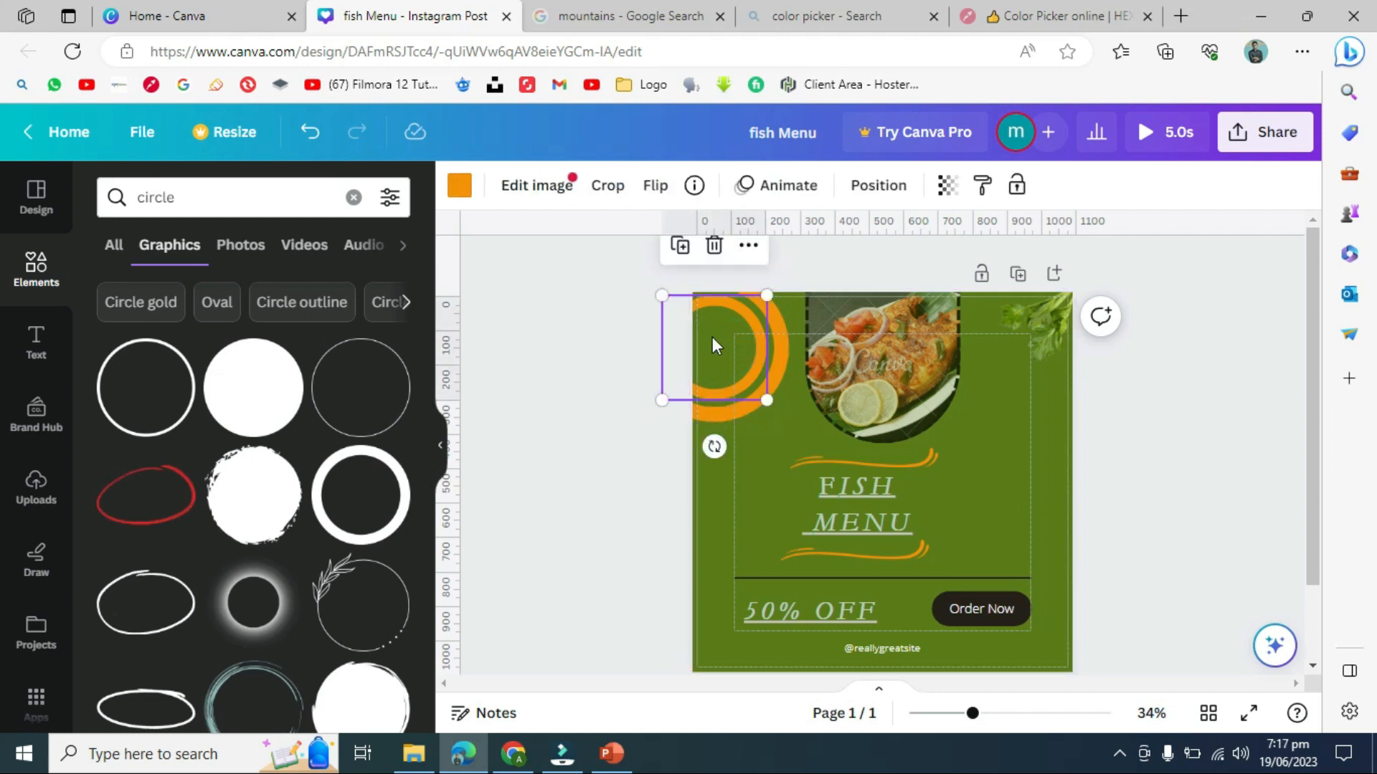
pyautogui.moveTo(712, 337)
pyautogui.mouseDown()
pyautogui.moveTo(676, 350)
pyautogui.moveTo(687, 334)
pyautogui.mouseUp()
pyautogui.moveTo(738, 286); pyautogui.dragTo(712, 332)
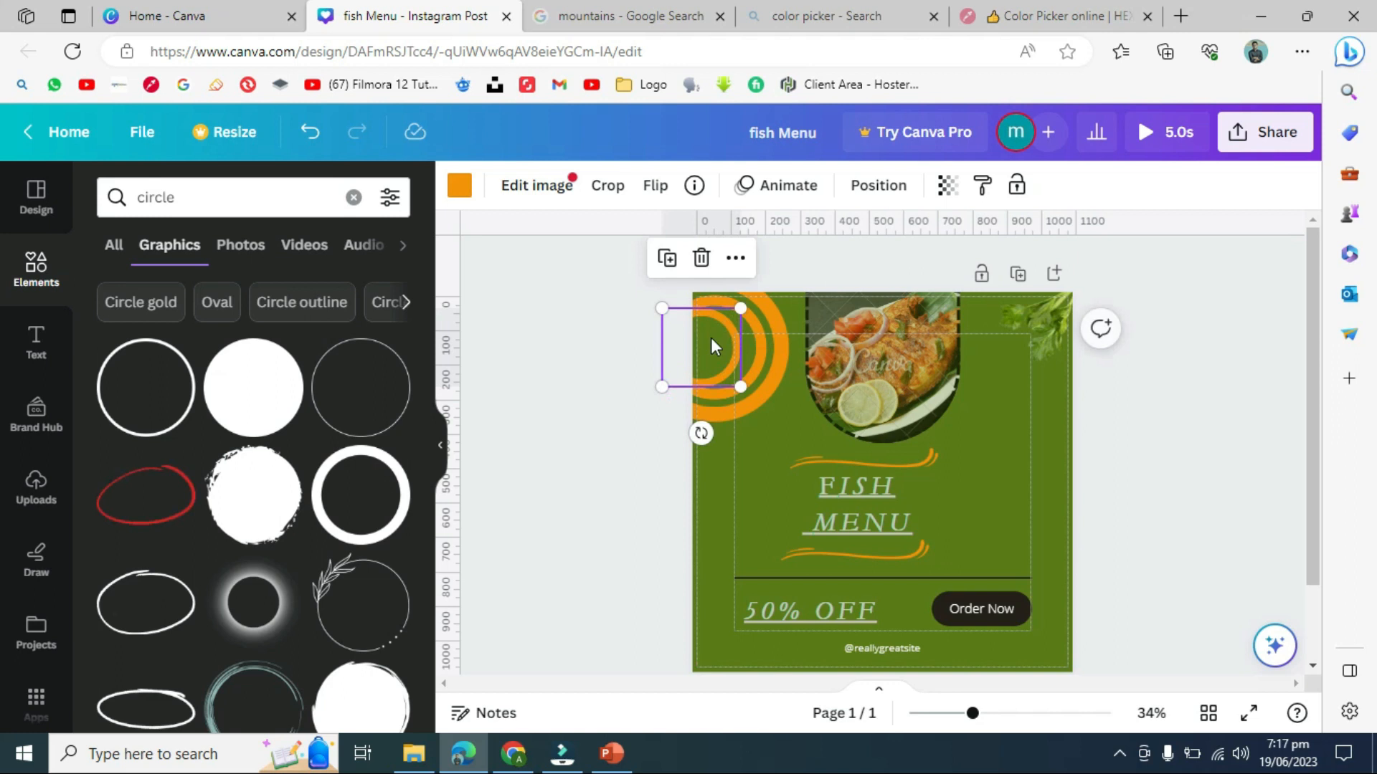
pyautogui.click(629, 389)
# - Group both orange rings and move the group into the post's top-left corner
pyautogui.moveTo(643, 266); pyautogui.dragTo(776, 434)
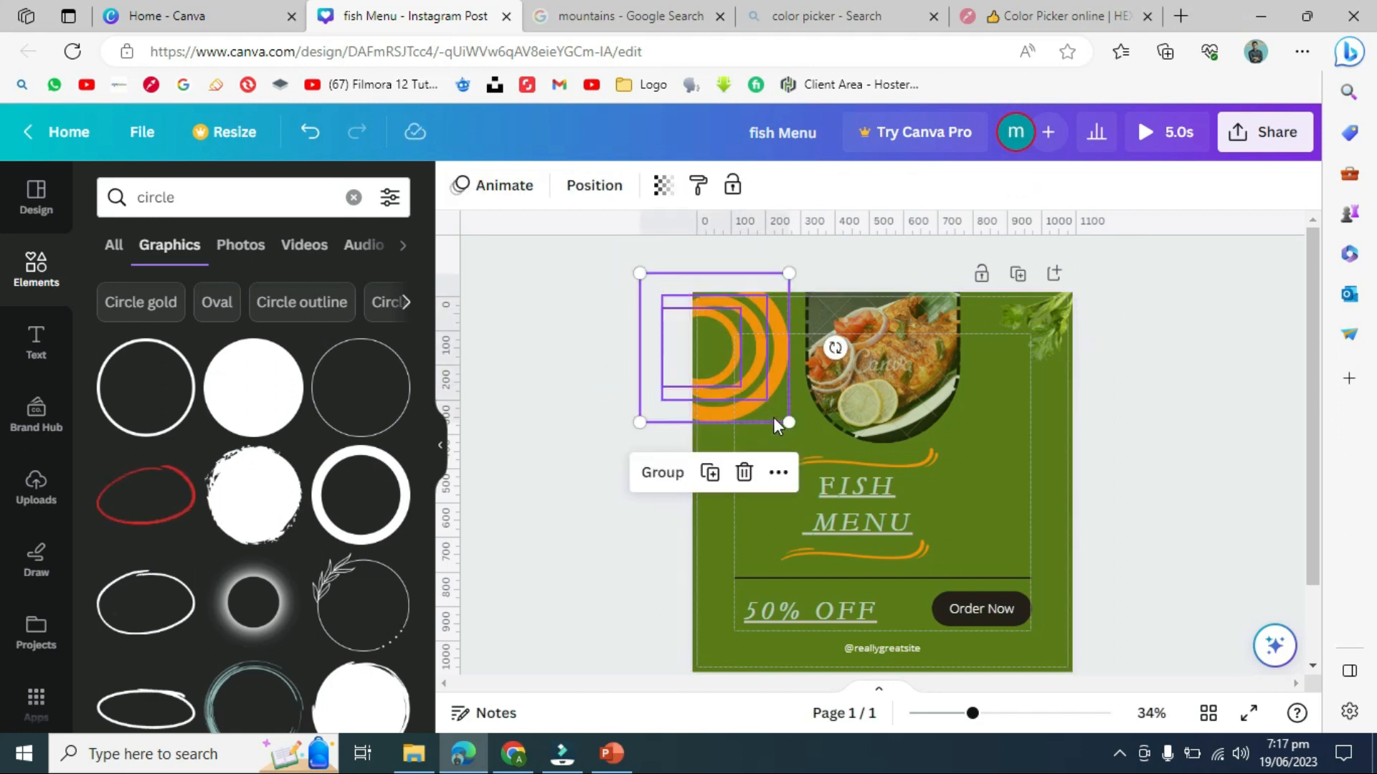
pyautogui.click(663, 473)
pyautogui.moveTo(742, 368); pyautogui.dragTo(730, 311)
pyautogui.click(599, 424)
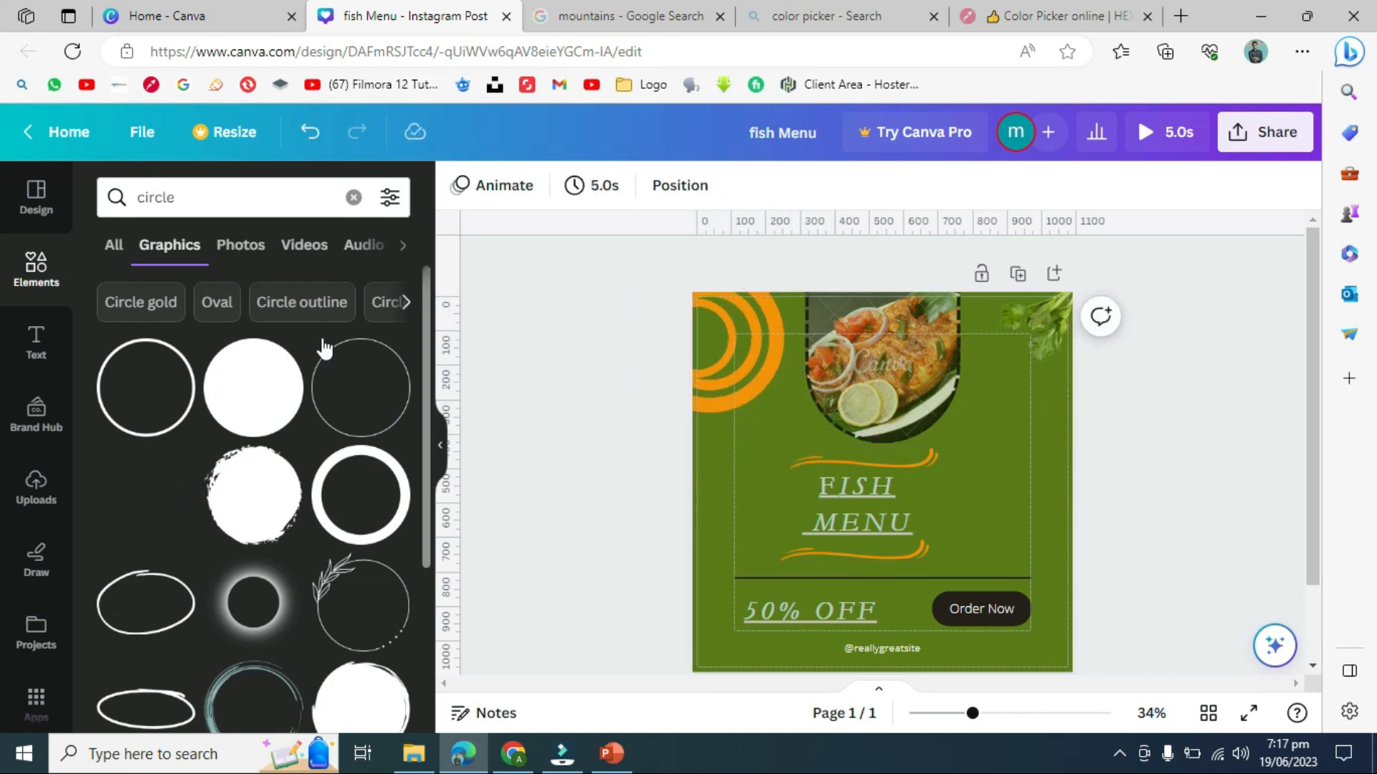
# - Add the yellow scalloped shape and place it on the post's left edge
pyautogui.scroll(-7, 429, 420)
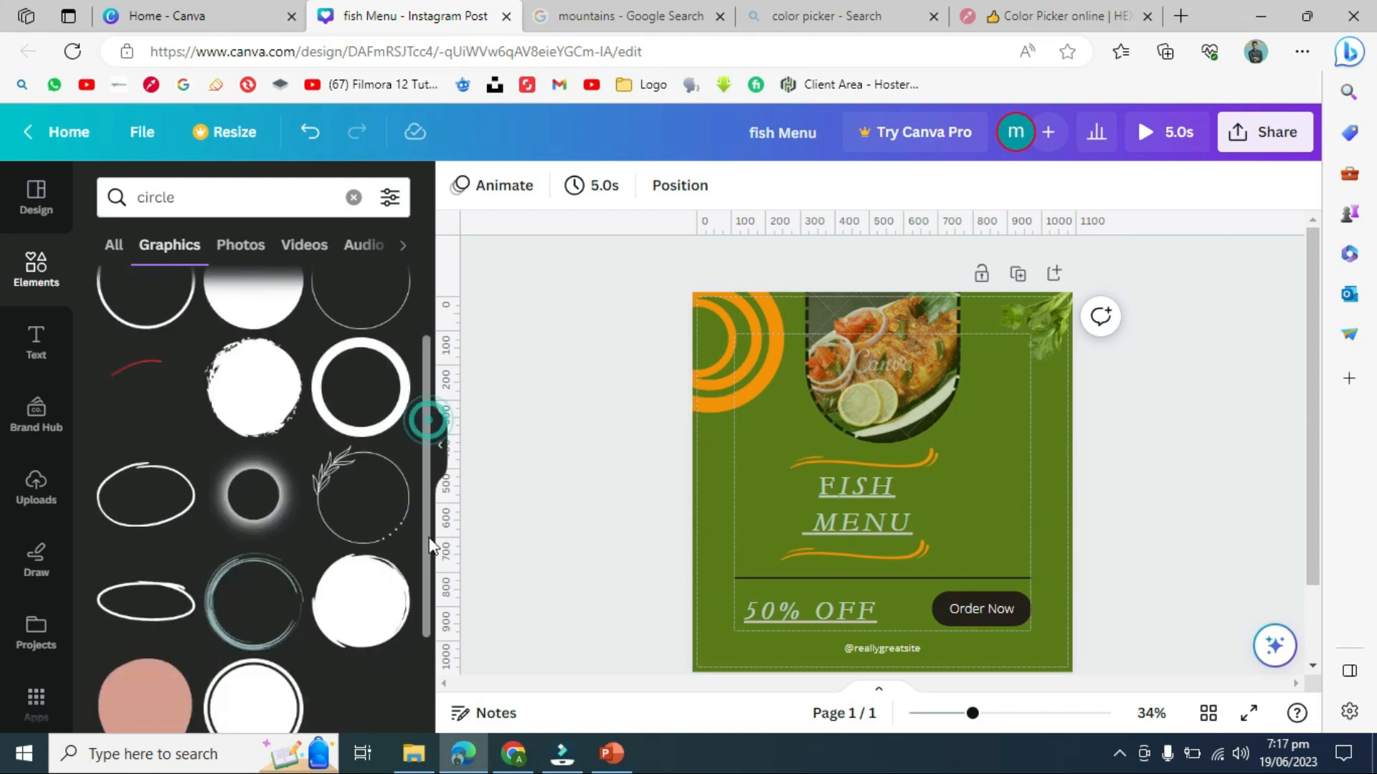
pyautogui.scroll(2, 414, 625)
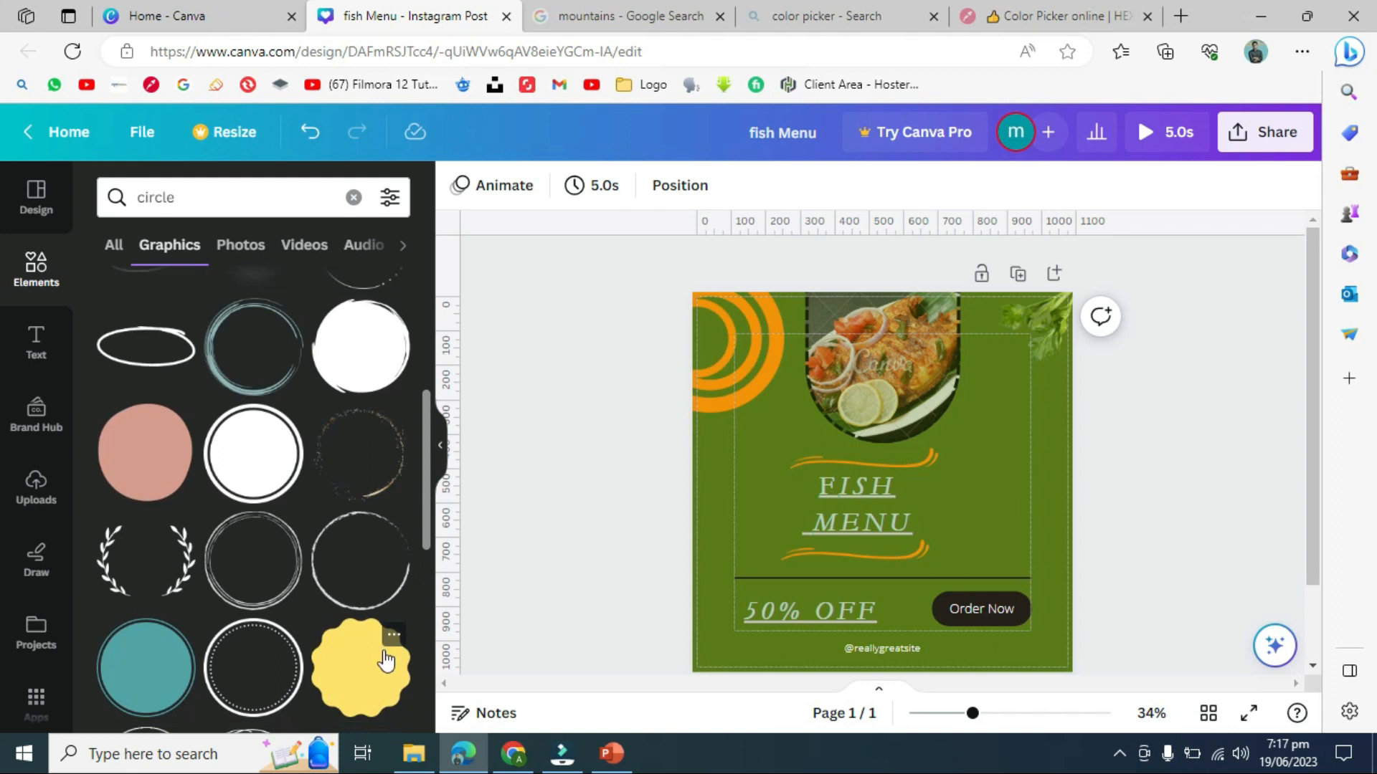
pyautogui.click(385, 660)
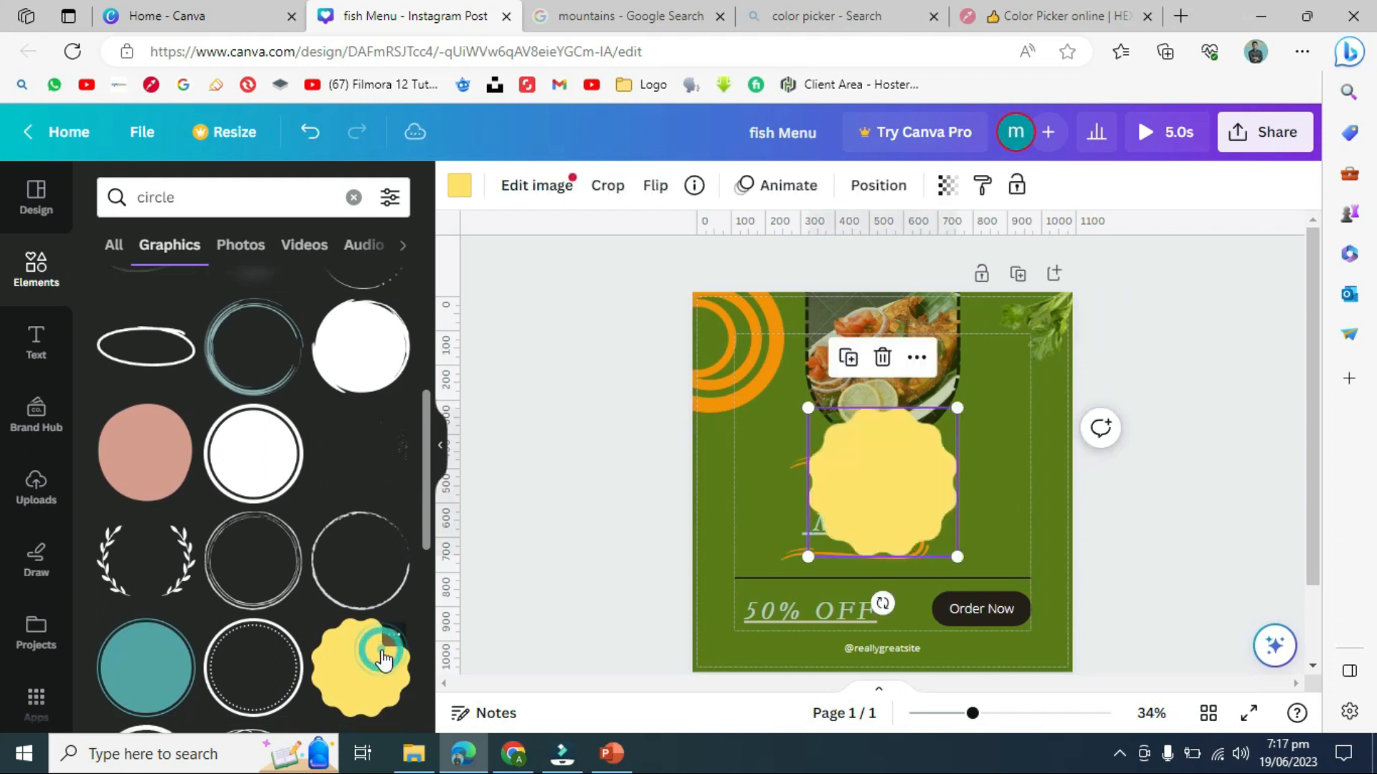
pyautogui.moveTo(856, 515); pyautogui.dragTo(643, 521)
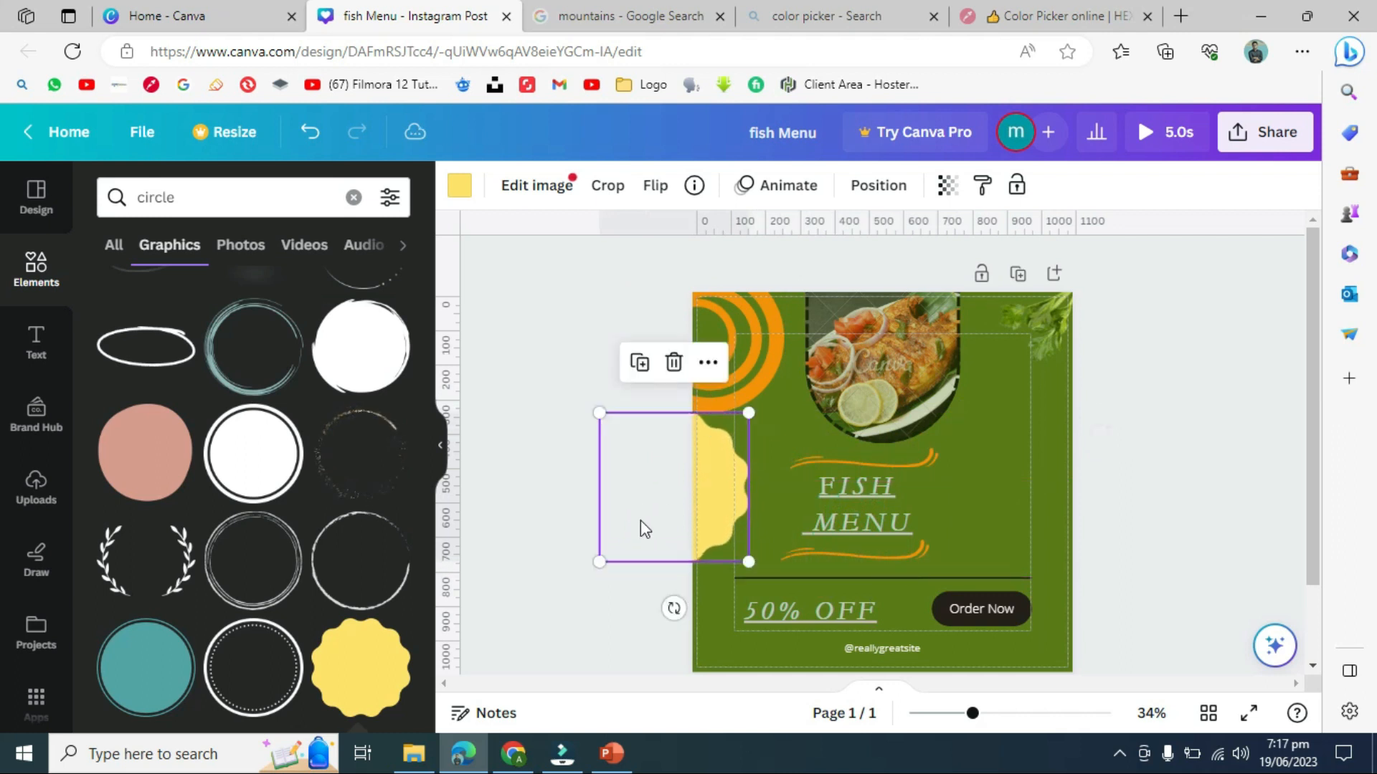
# - Add a circle at the lower-left, recolour it dark grey, and show the Instagram Post templates
pyautogui.click(160, 678)
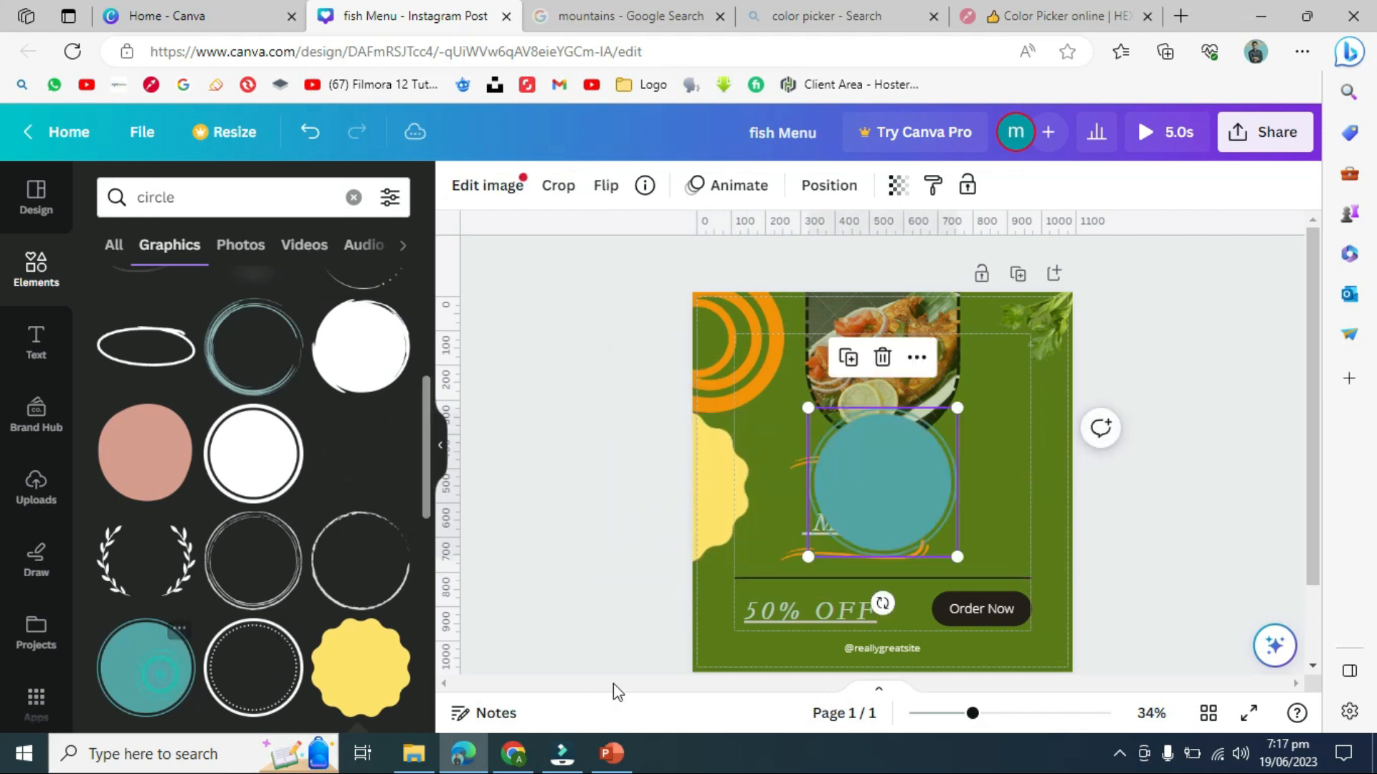
pyautogui.moveTo(808, 544); pyautogui.dragTo(678, 628)
pyautogui.click(453, 183)
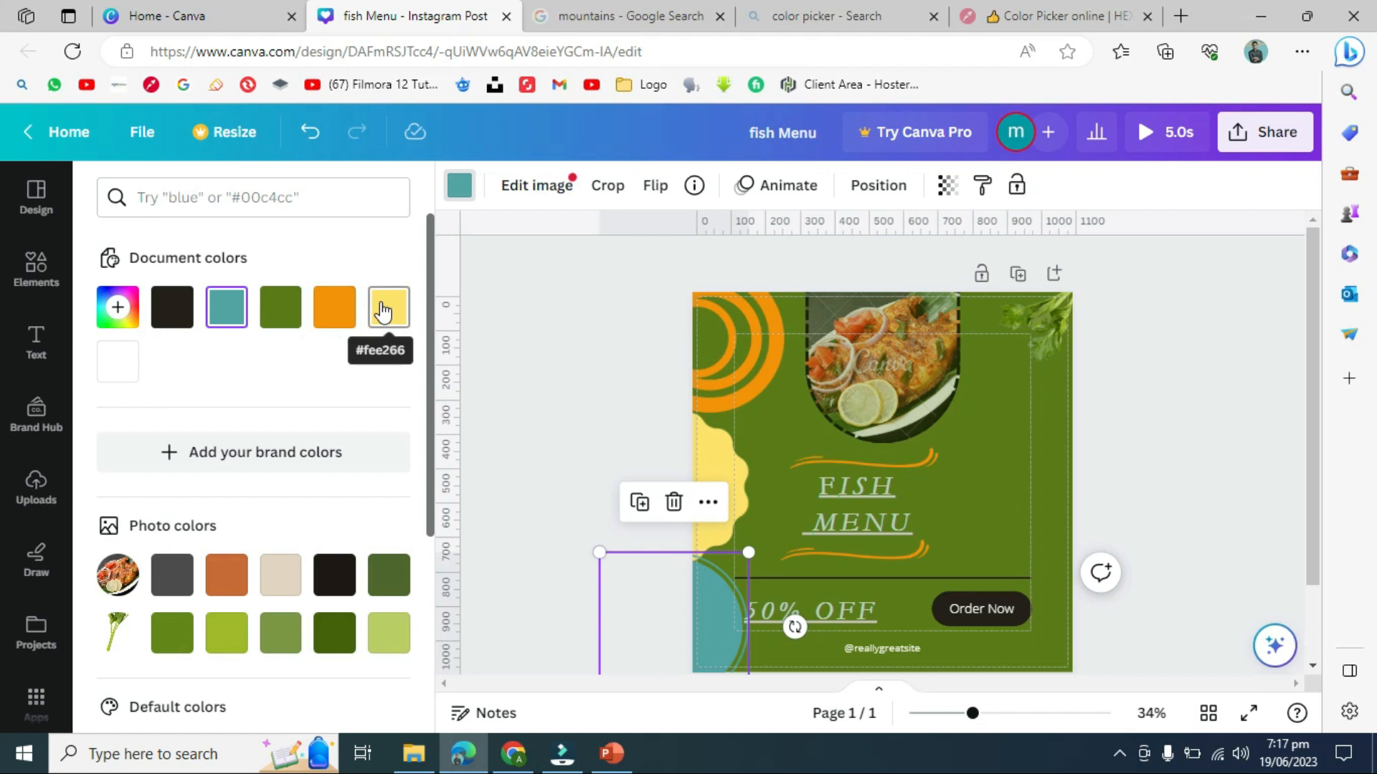
pyautogui.click(181, 582)
pyautogui.moveTo(682, 629); pyautogui.dragTo(671, 618)
pyautogui.click(474, 387)
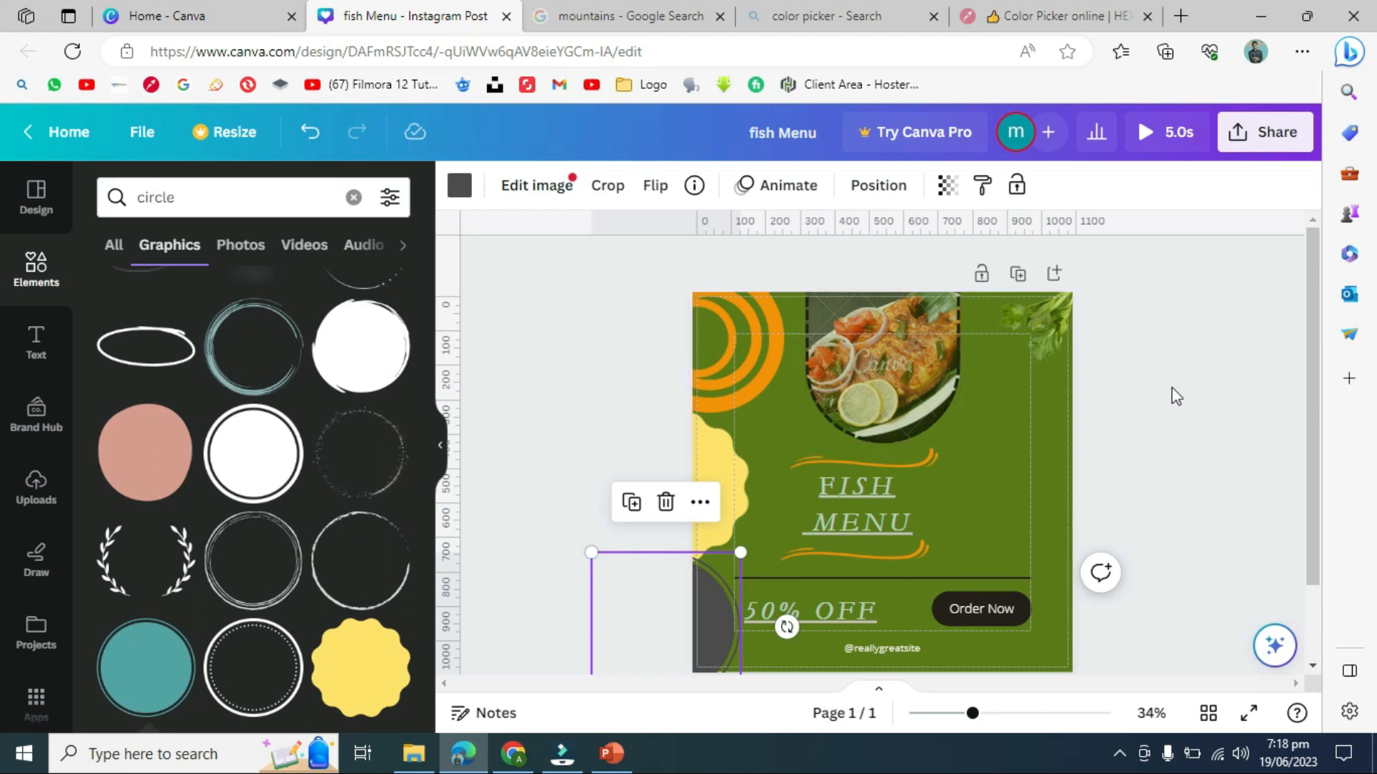
pyautogui.click(36, 194)
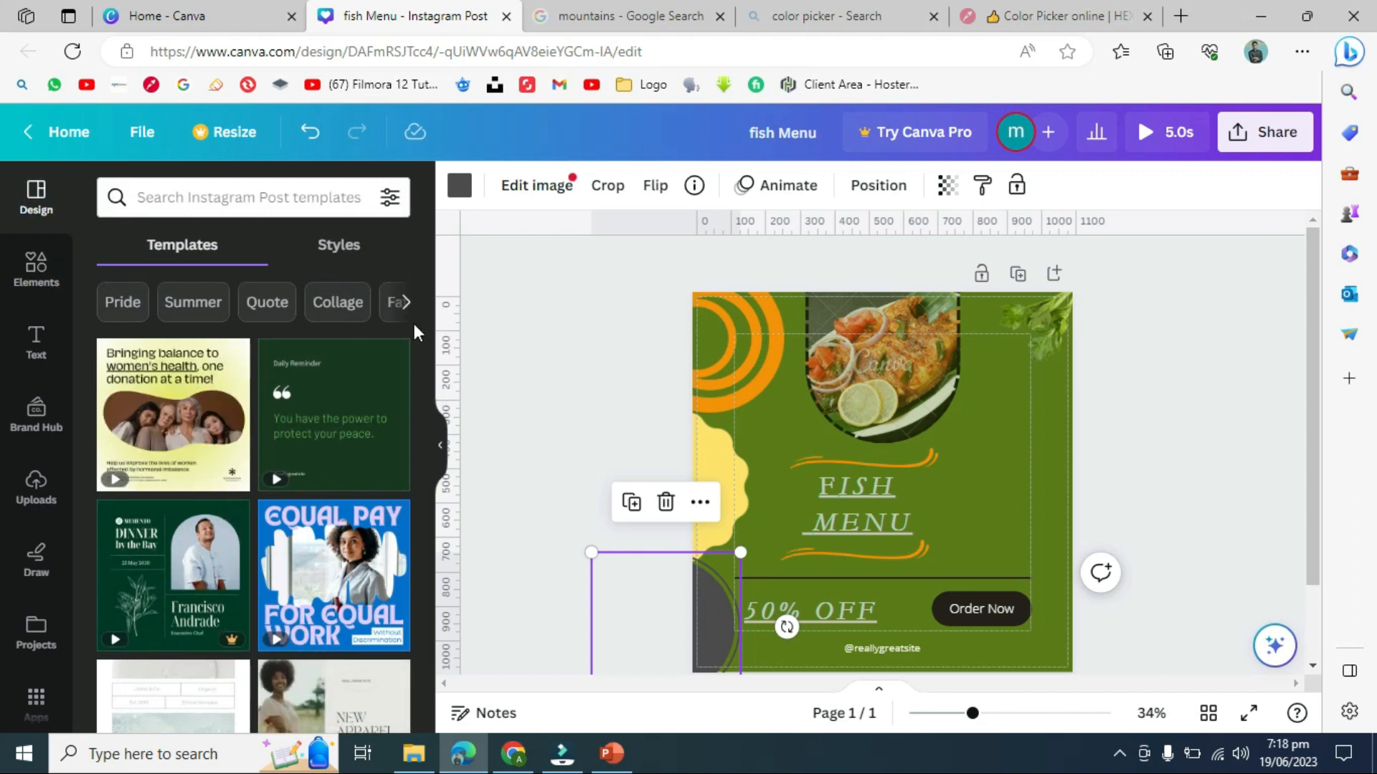
# - Delete the fish photo from the arch frame at the top of the post
pyautogui.click(35, 269)
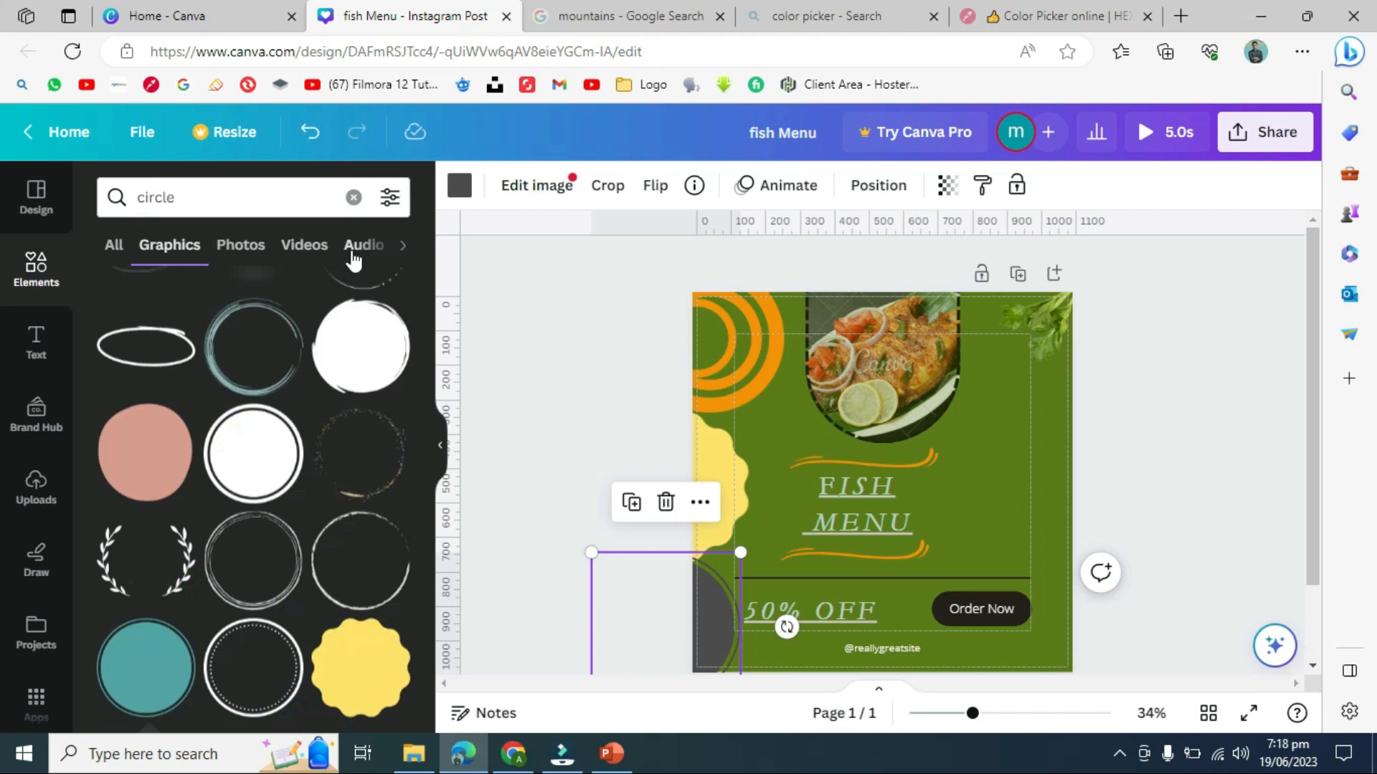
pyautogui.click(567, 298)
pyautogui.click(903, 364)
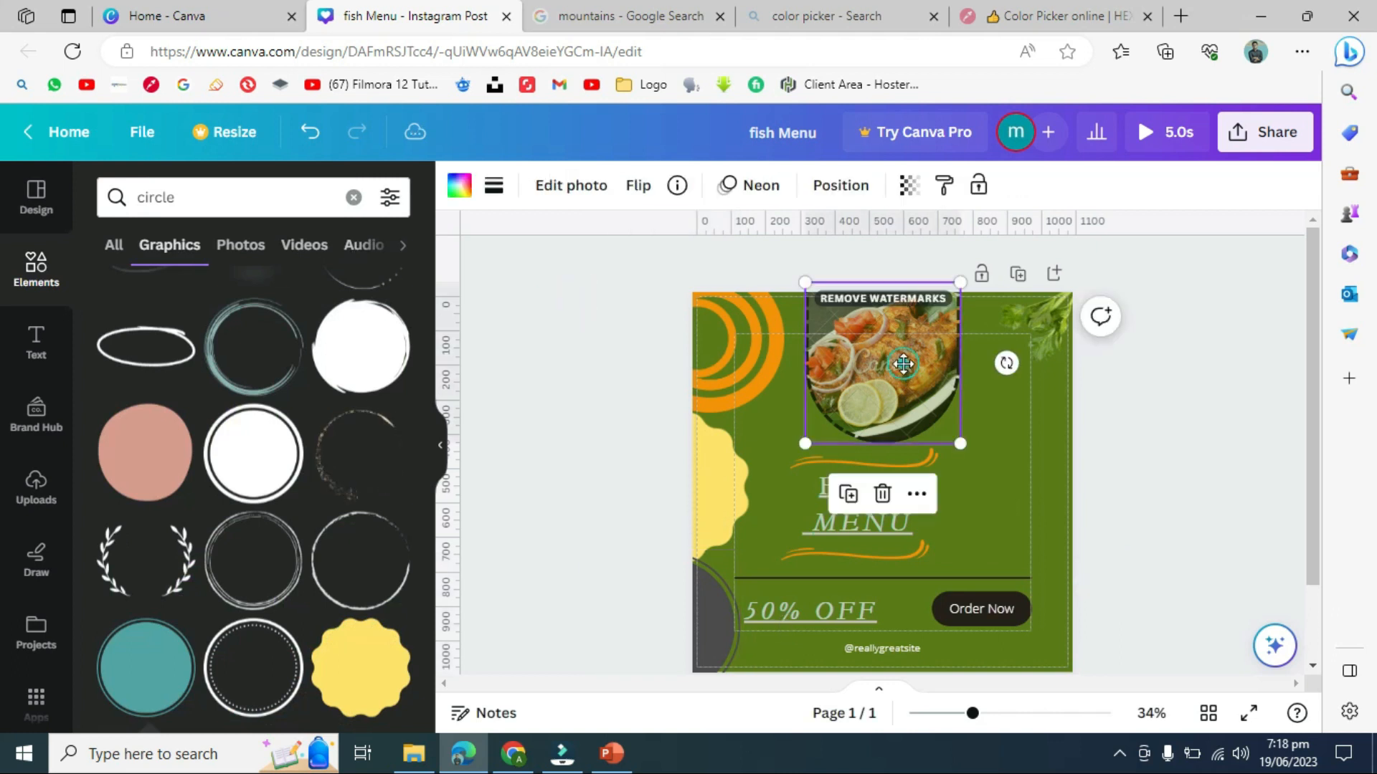
pyautogui.doubleClick(903, 364)
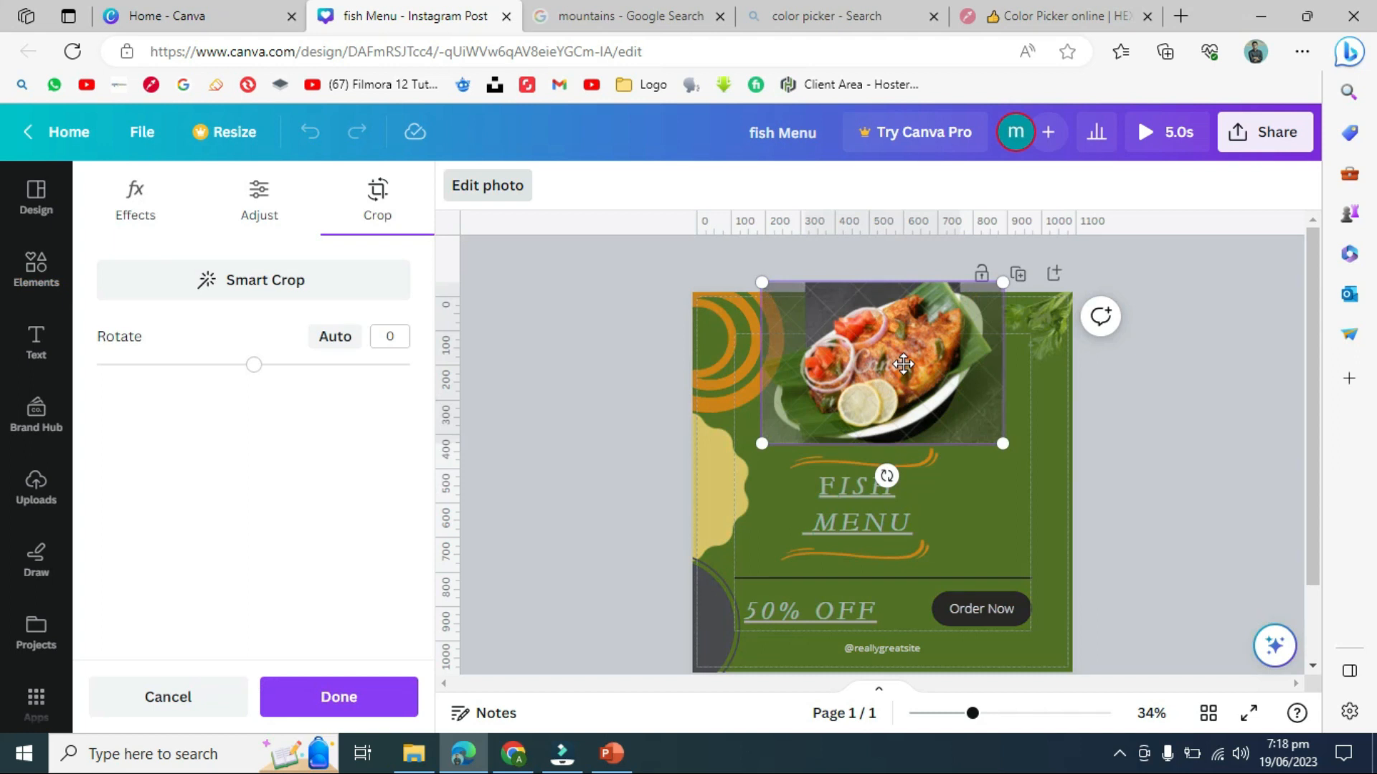
pyautogui.press('Delete')
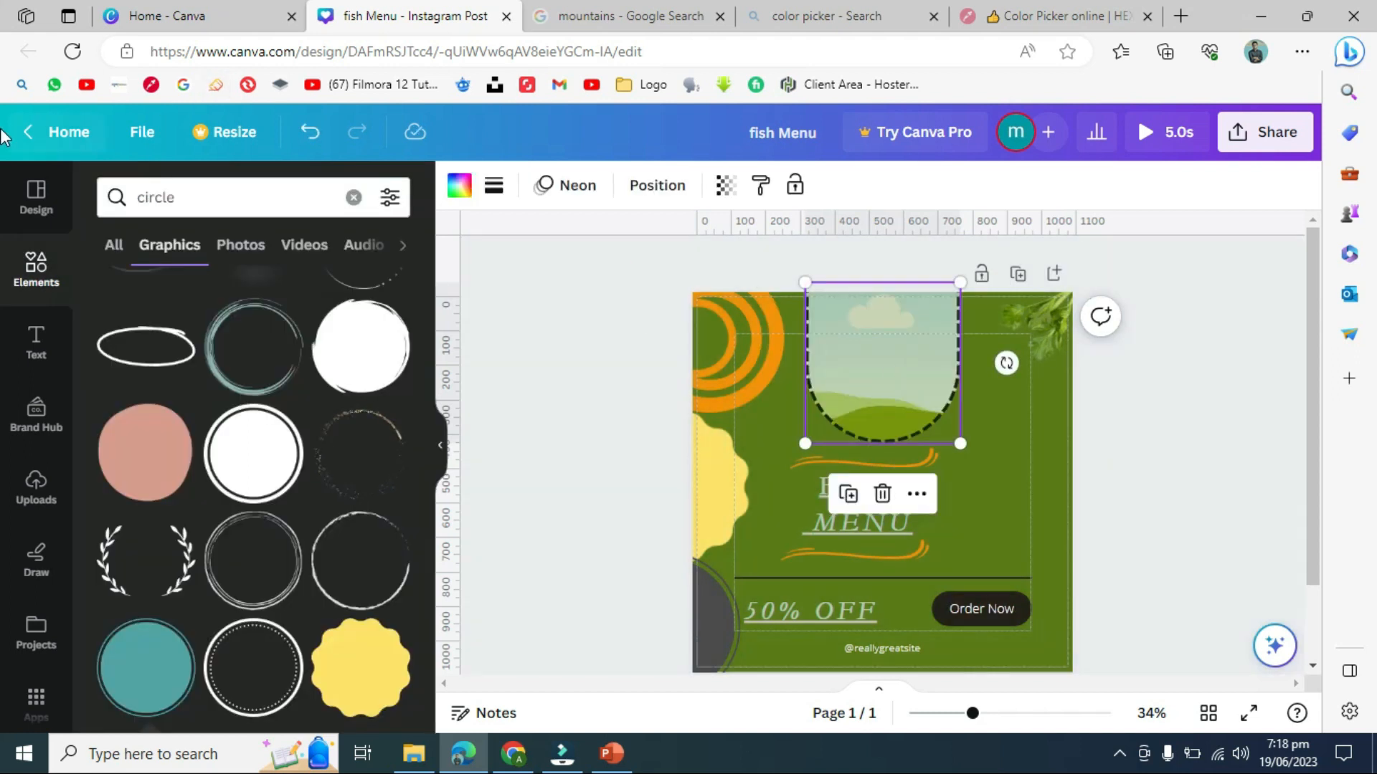
# - Clear the elements panel and search for 'fish menu'
pyautogui.click(36, 269)
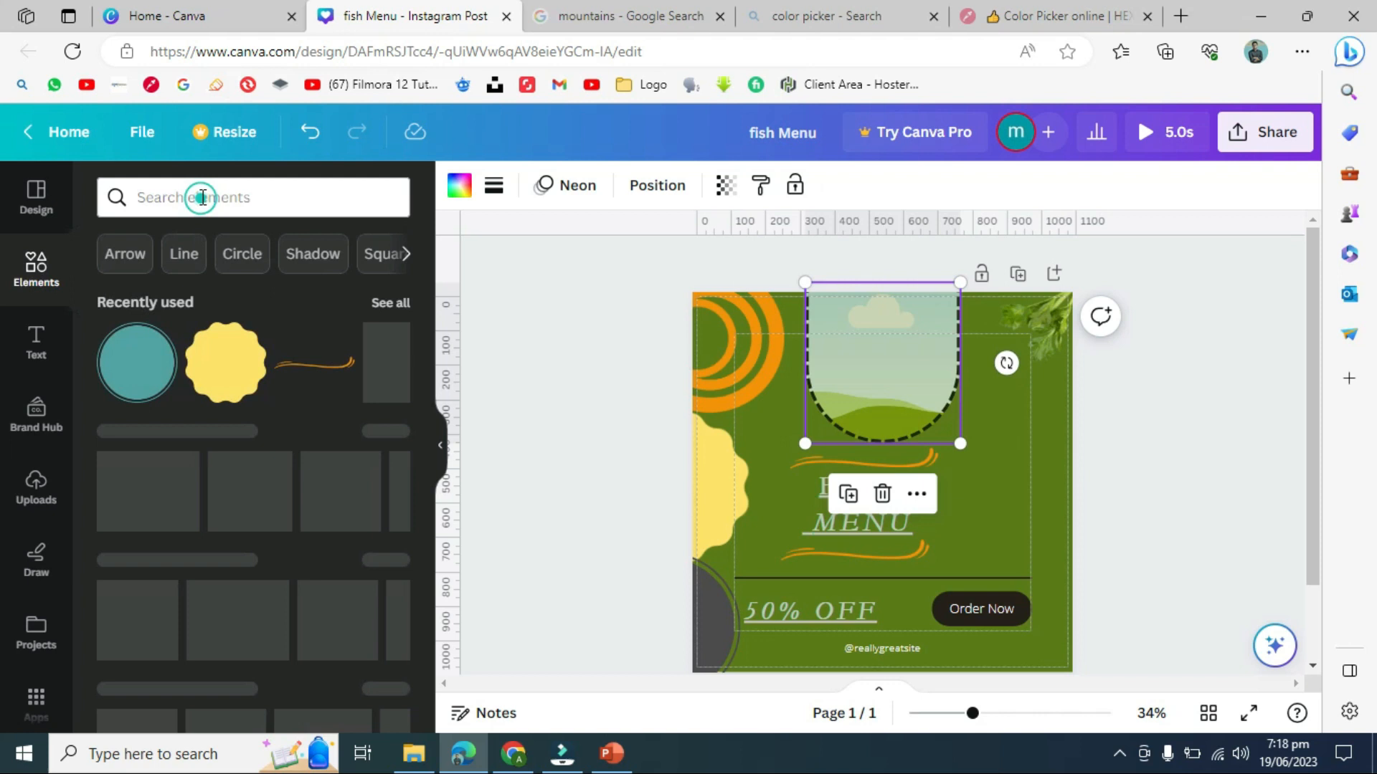
pyautogui.click(203, 198)
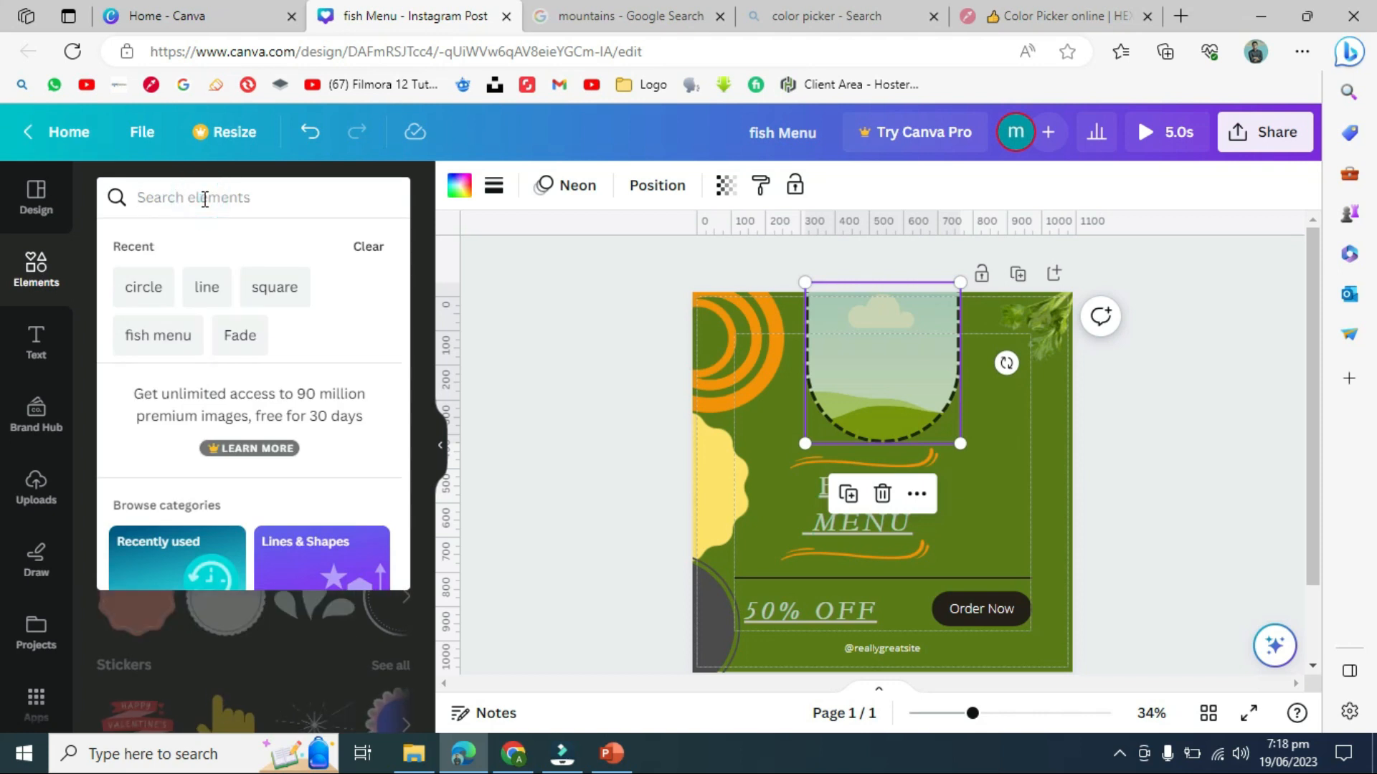
pyautogui.write('fish menu')
# - Change the element search to 'fish dish' and browse the results
pyautogui.press('BackSpace')
pyautogui.press('BackSpace')
pyautogui.press('BackSpace')
pyautogui.press('BackSpace')
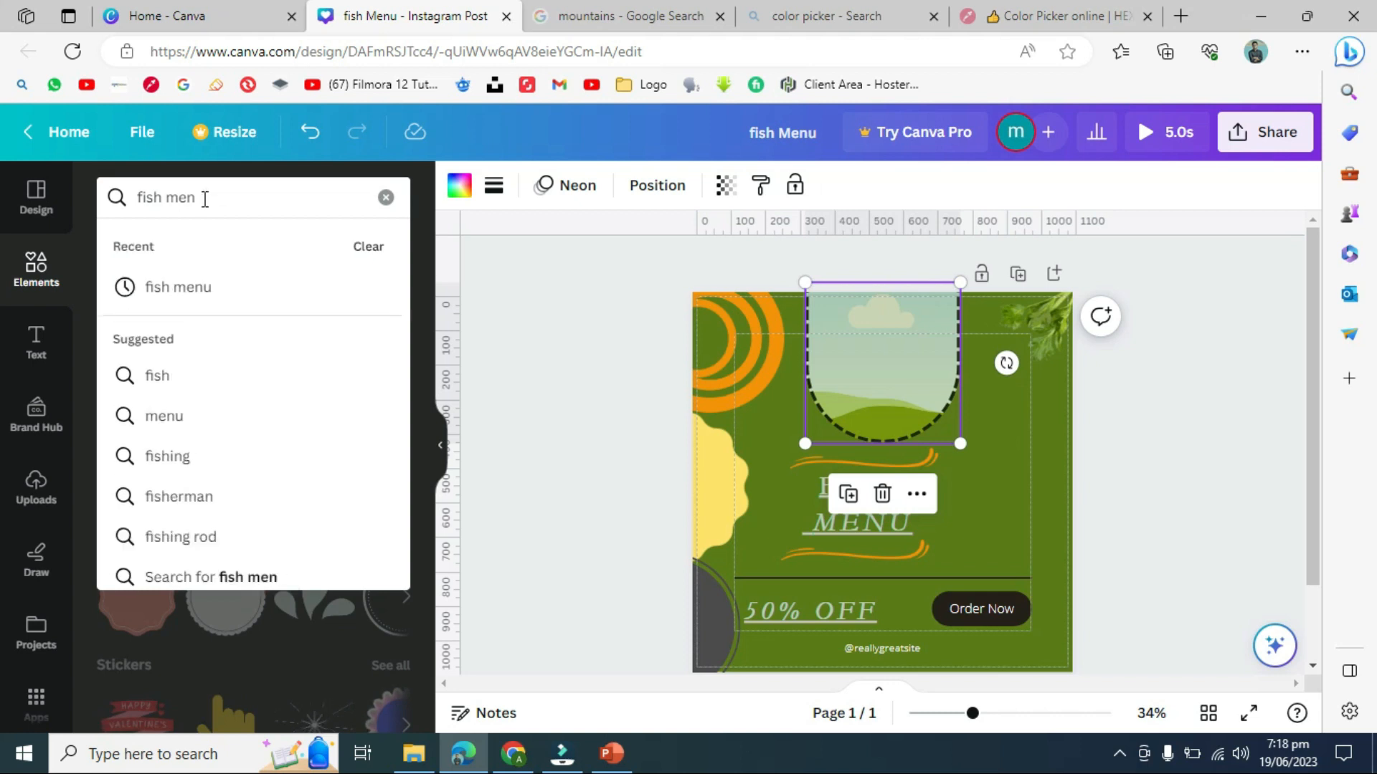
pyautogui.press('BackSpace')
pyautogui.write('dish')
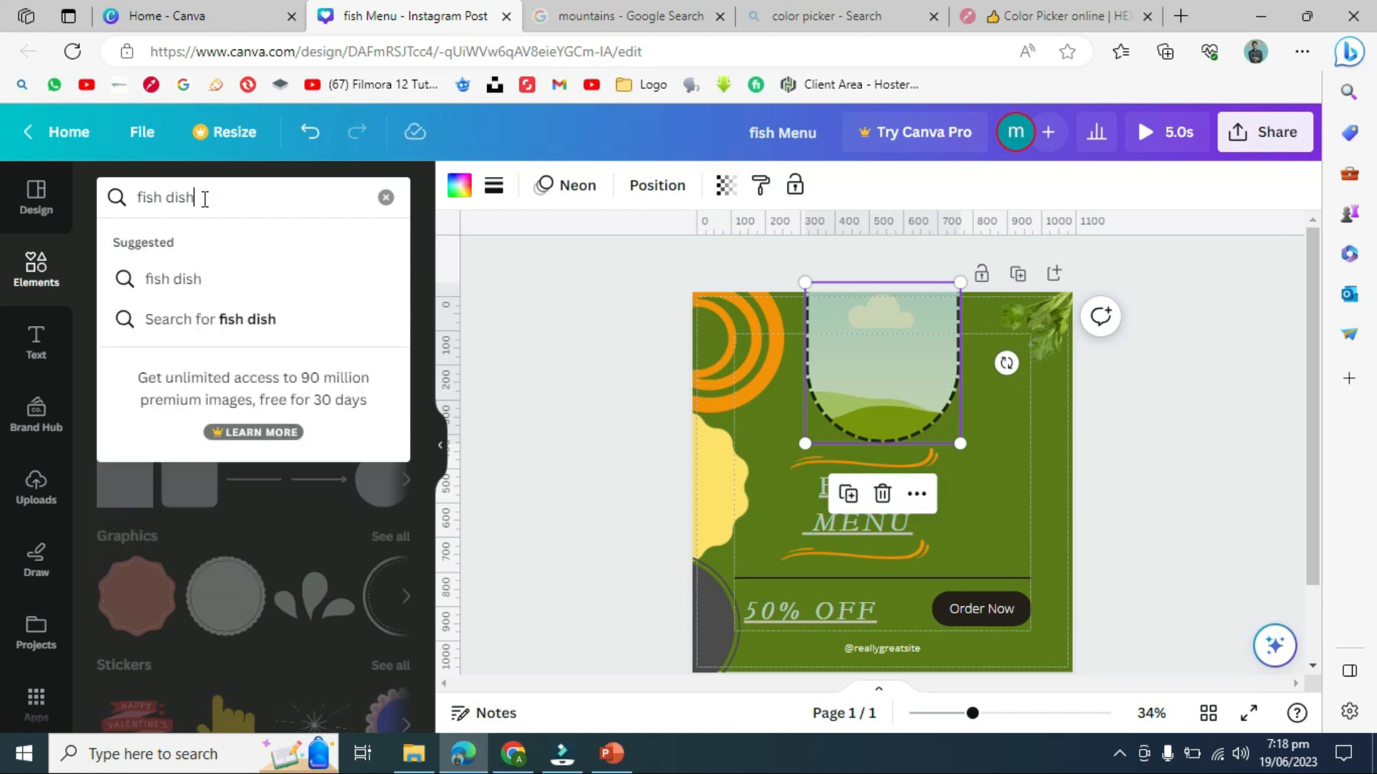
pyautogui.press('Return')
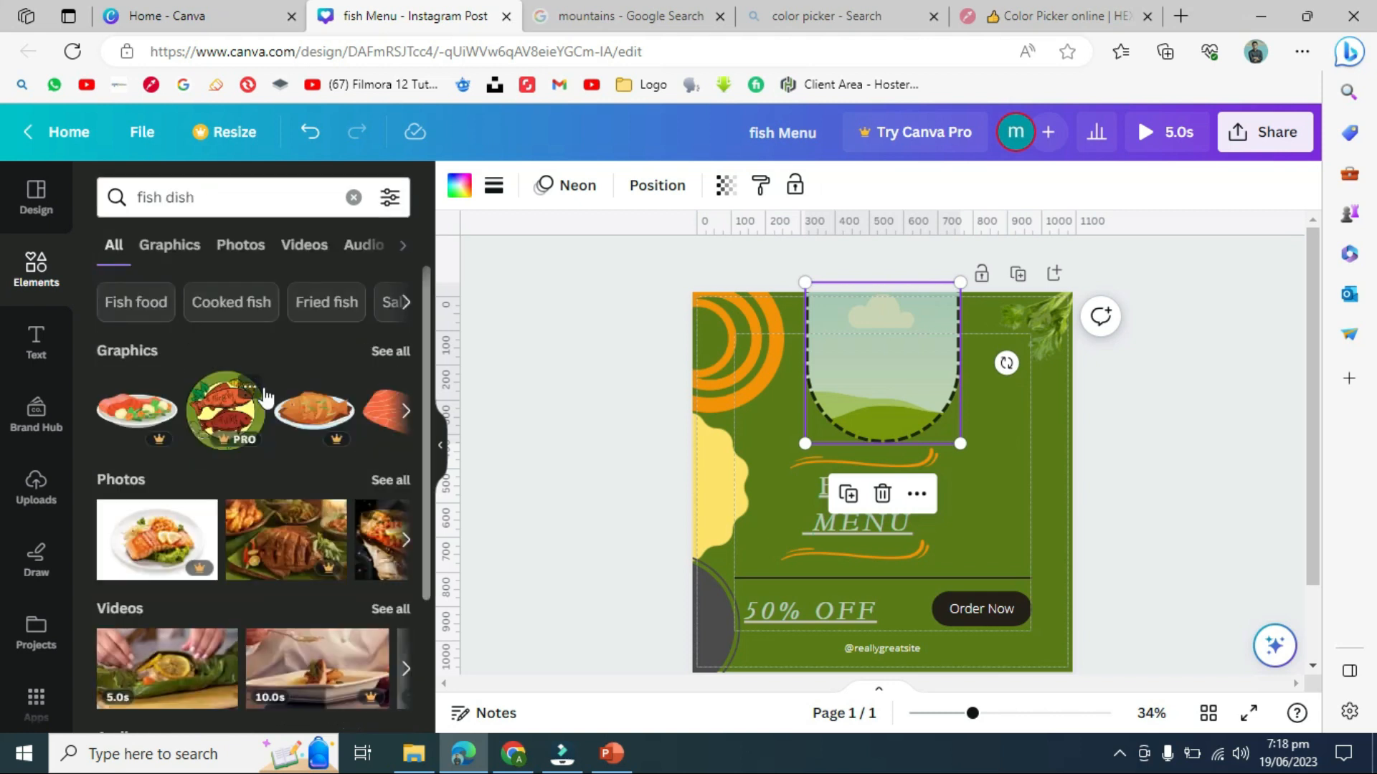
pyautogui.moveTo(424, 442); pyautogui.dragTo(427, 482)
pyautogui.click(407, 495)
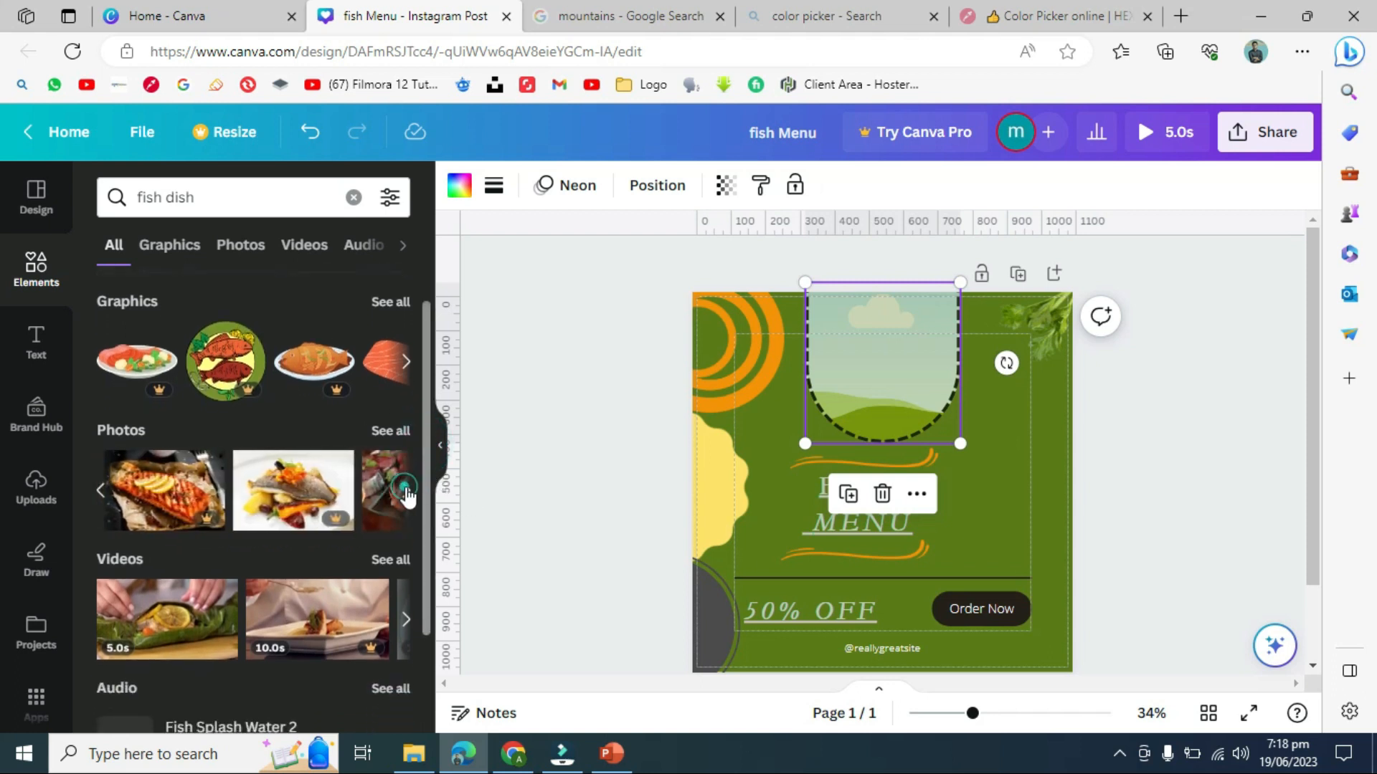
pyautogui.click(407, 495)
pyautogui.click(409, 491)
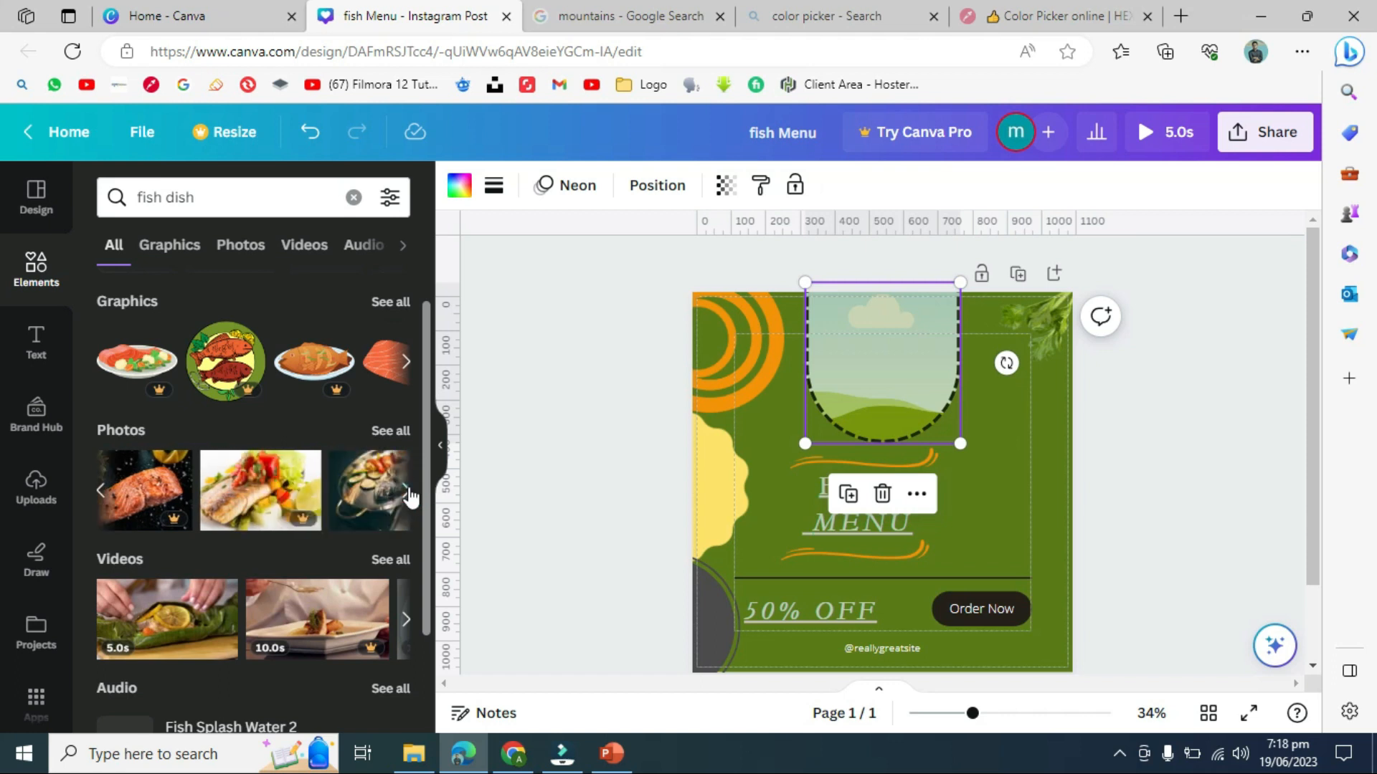
pyautogui.moveTo(431, 496); pyautogui.dragTo(431, 608)
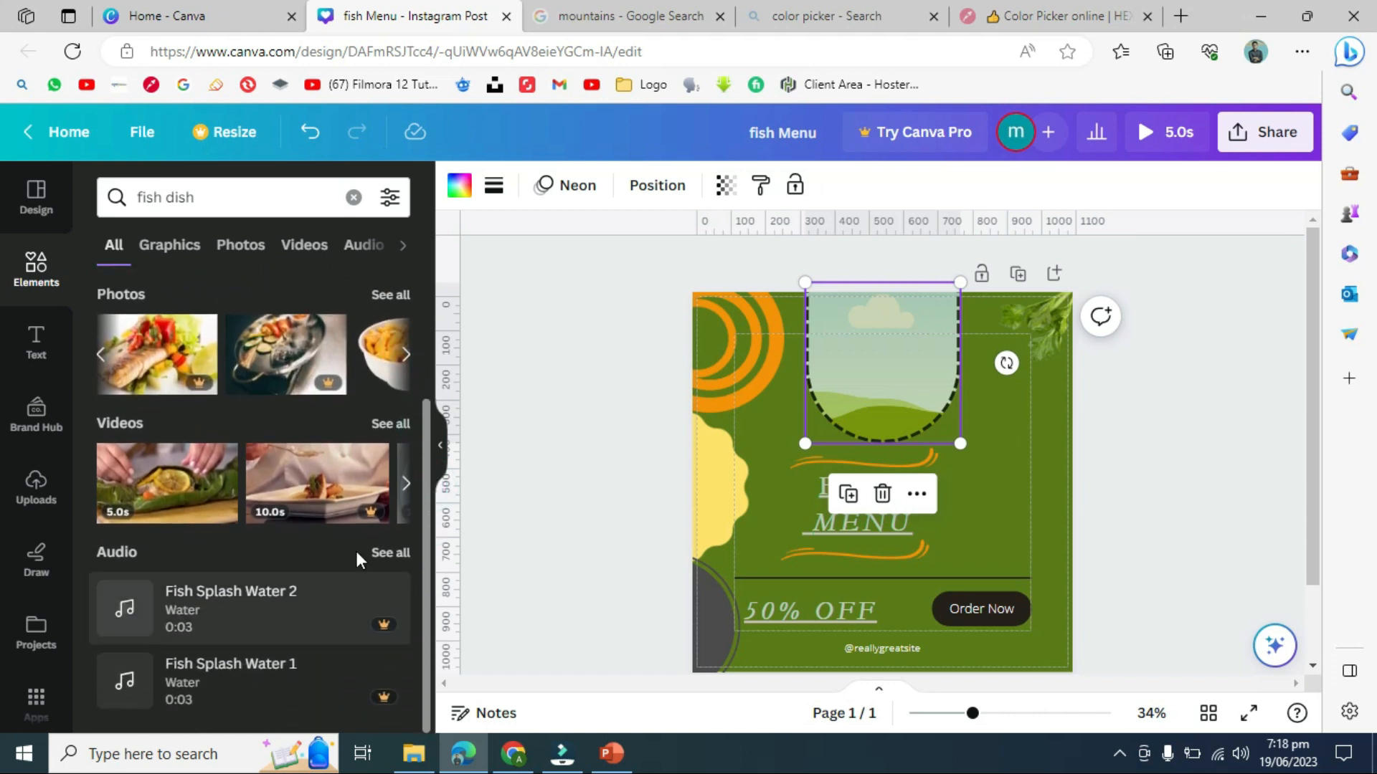
# - Drop the 5-second fish-dish video into the arch frame and nudge FISH MENU right
pyautogui.press('Tab')
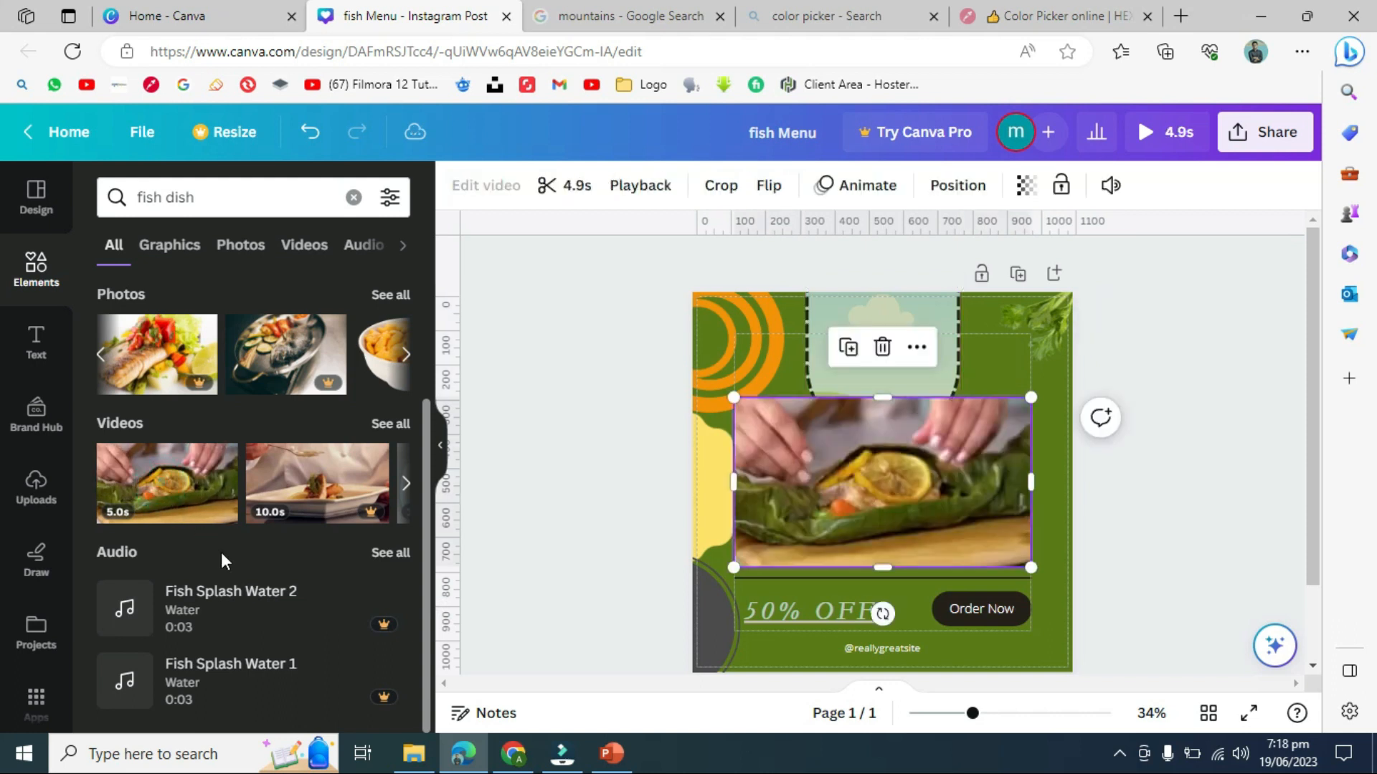
pyautogui.moveTo(891, 471); pyautogui.dragTo(892, 335)
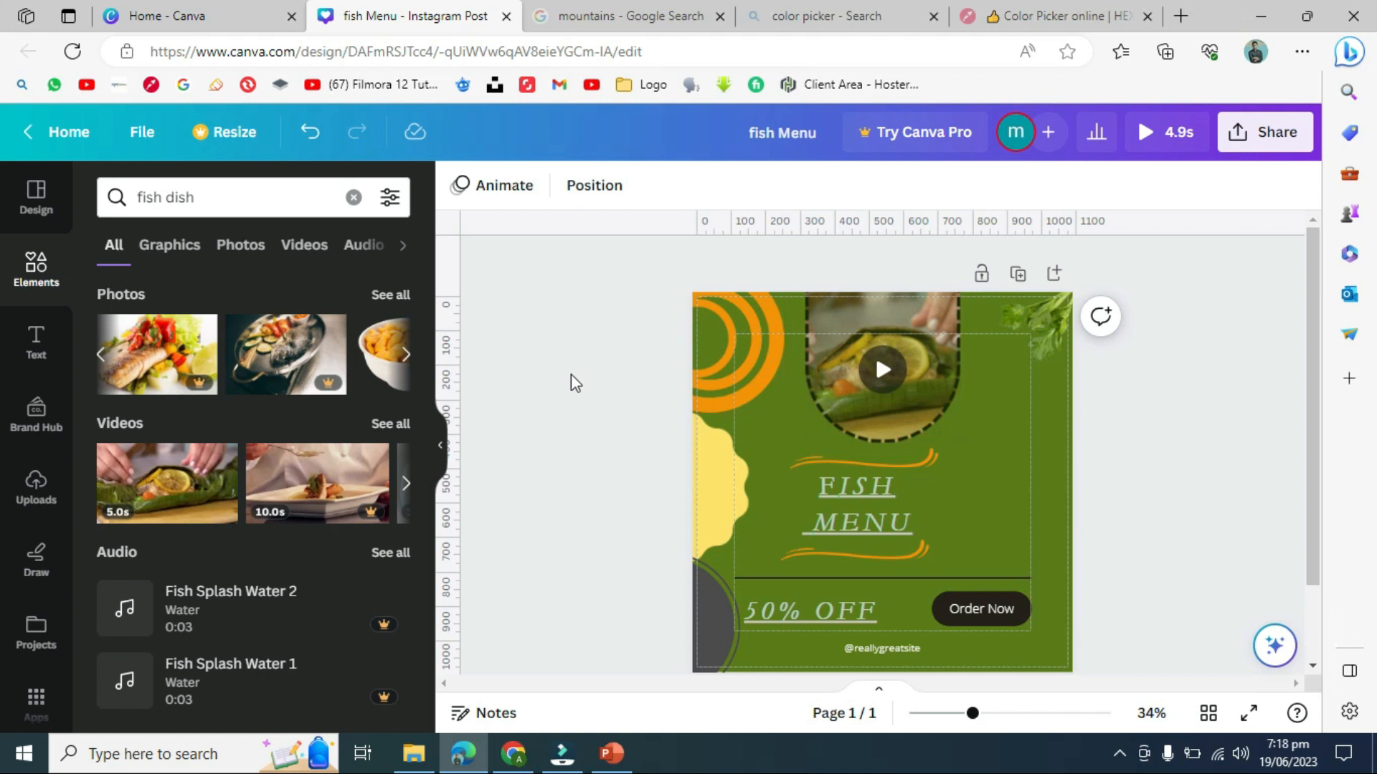
pyautogui.moveTo(859, 511); pyautogui.dragTo(882, 515)
# - With 50% OFF selected, search Elements for 'offer' and show all offer graphics
pyautogui.click(586, 513)
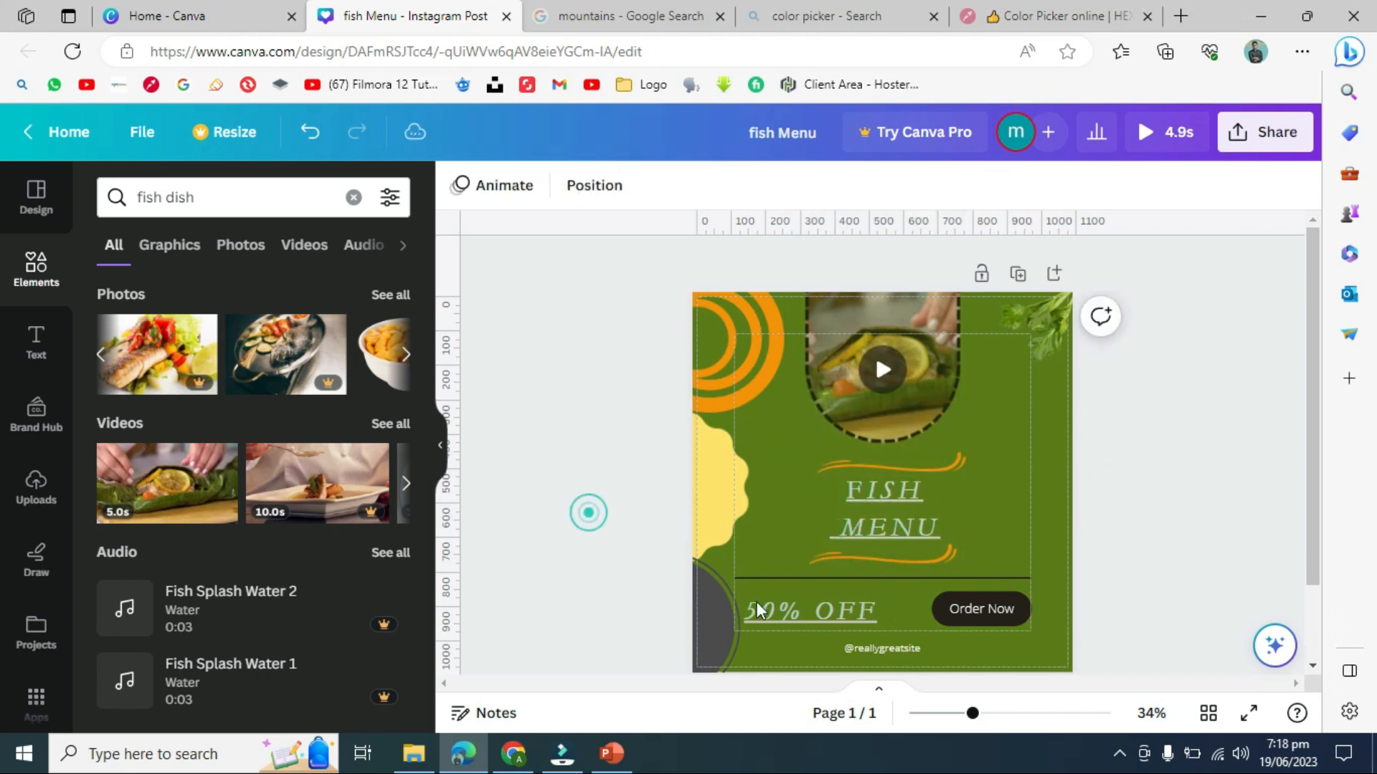
pyautogui.click(820, 612)
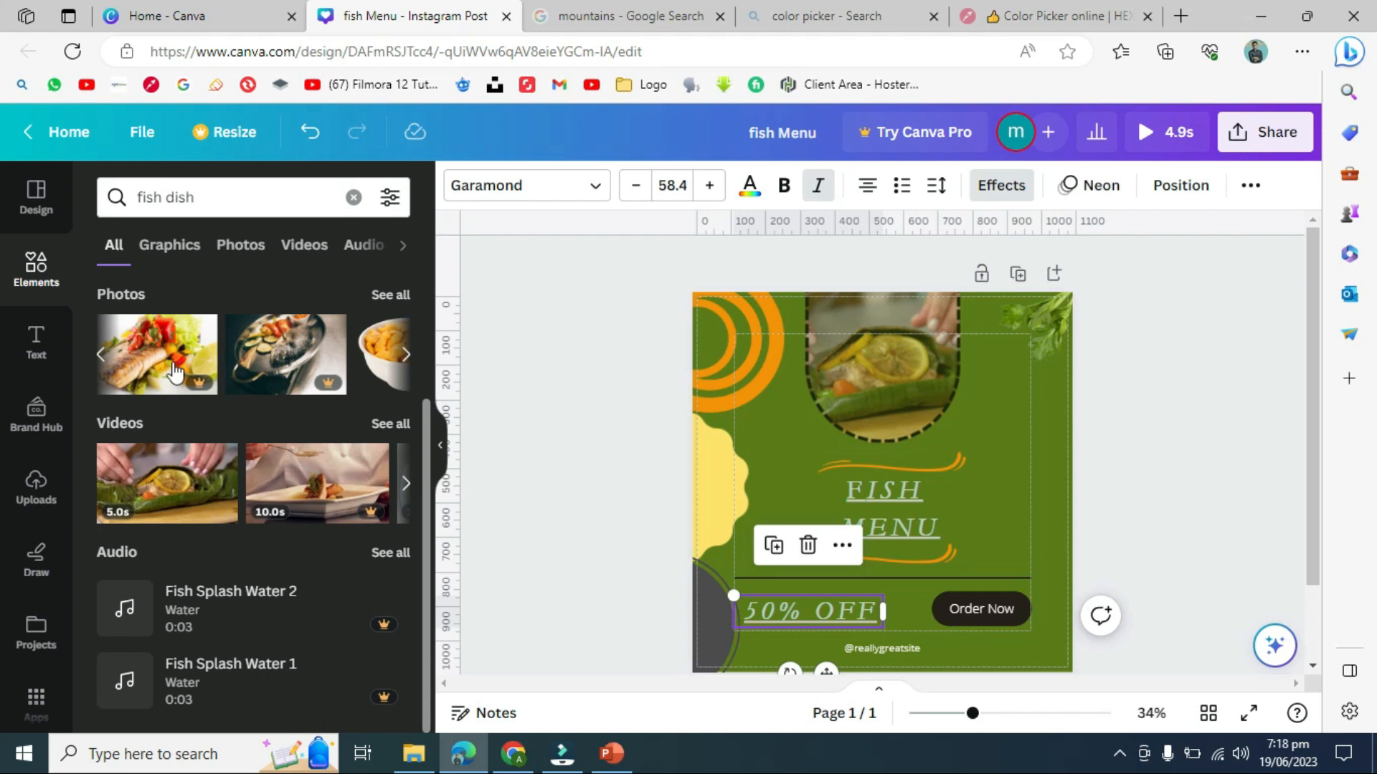
pyautogui.click(36, 267)
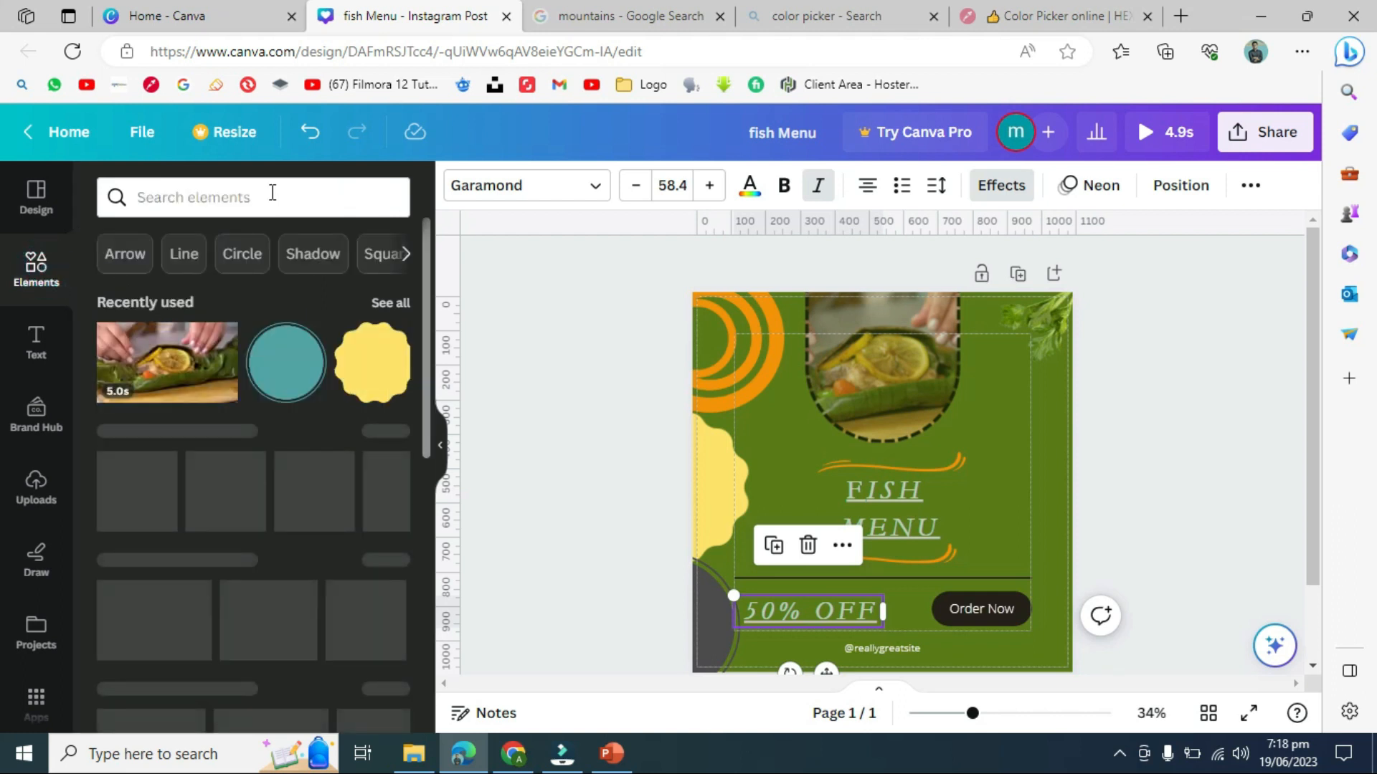
pyautogui.click(272, 195)
pyautogui.write('offer')
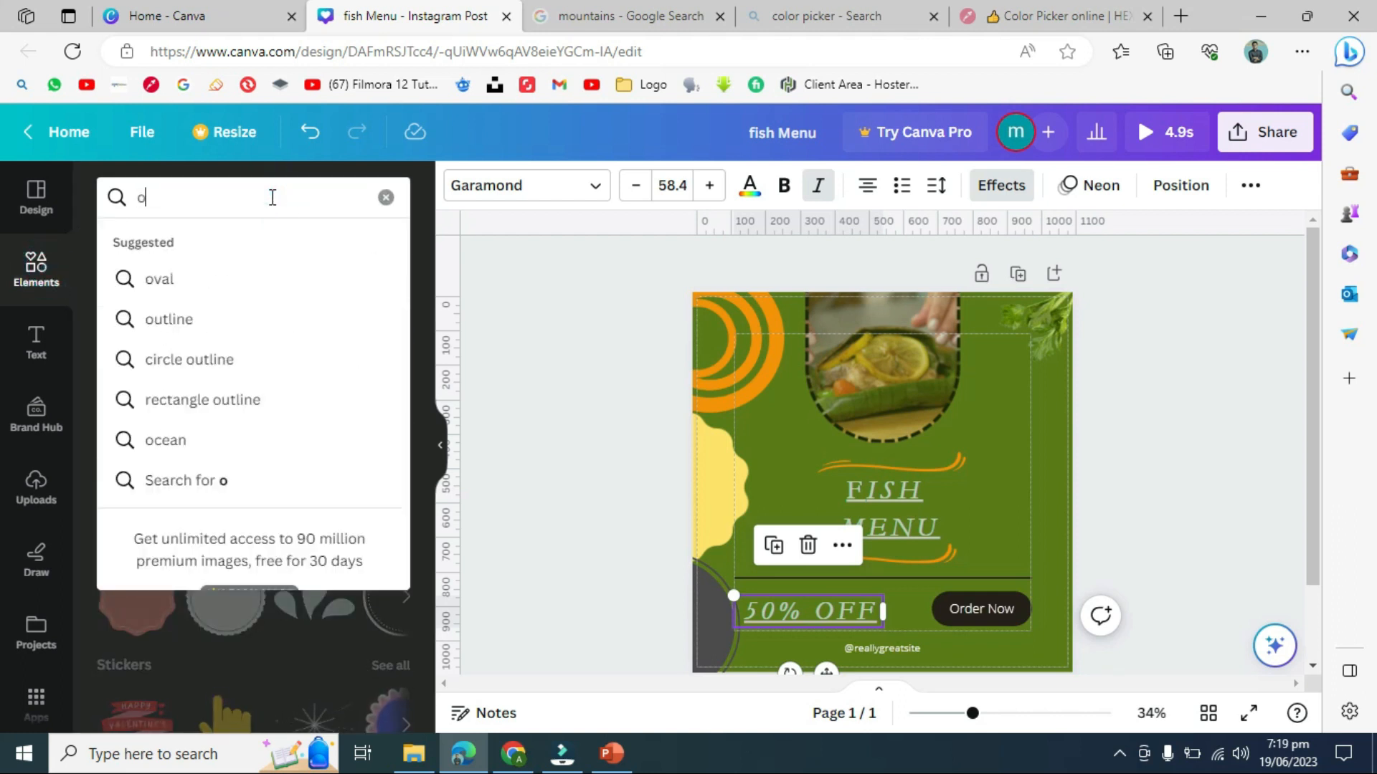
pyautogui.press('Return')
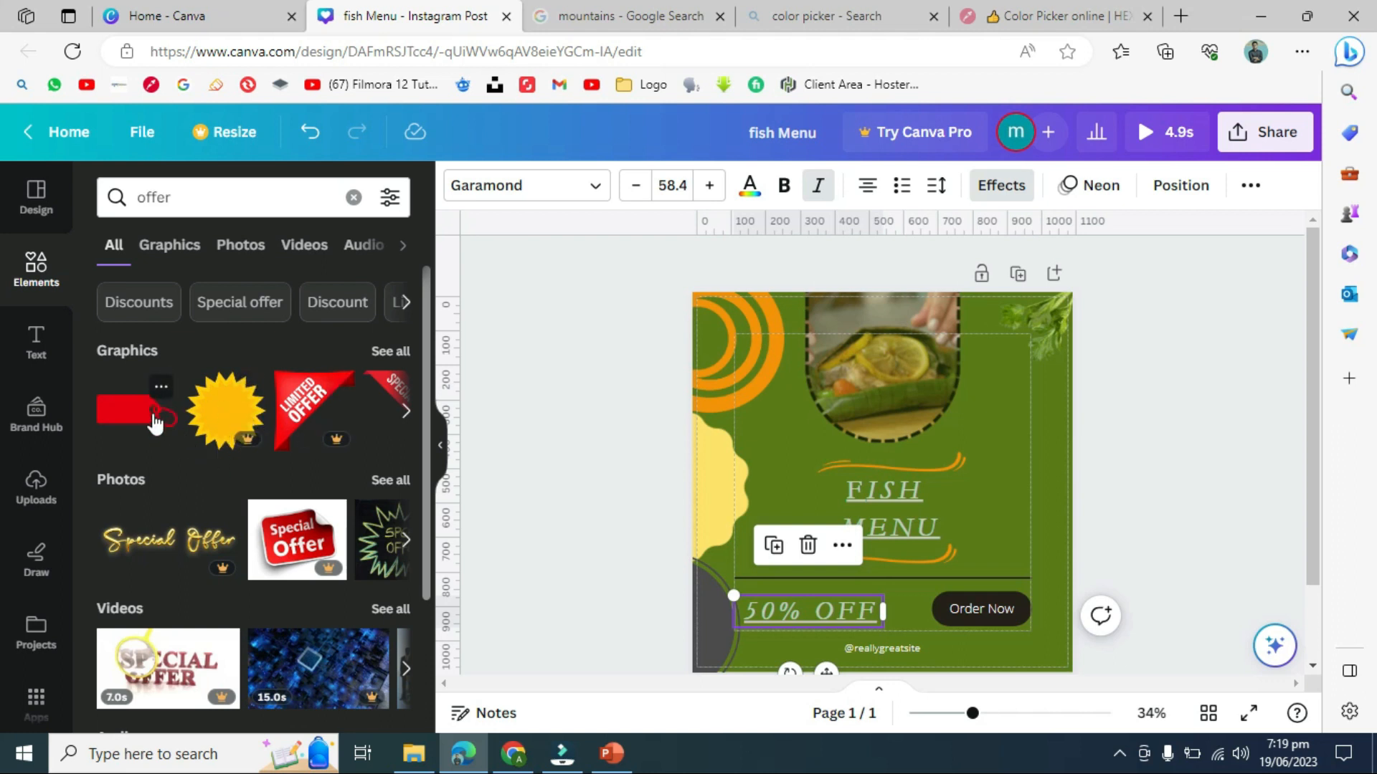
pyautogui.click(386, 357)
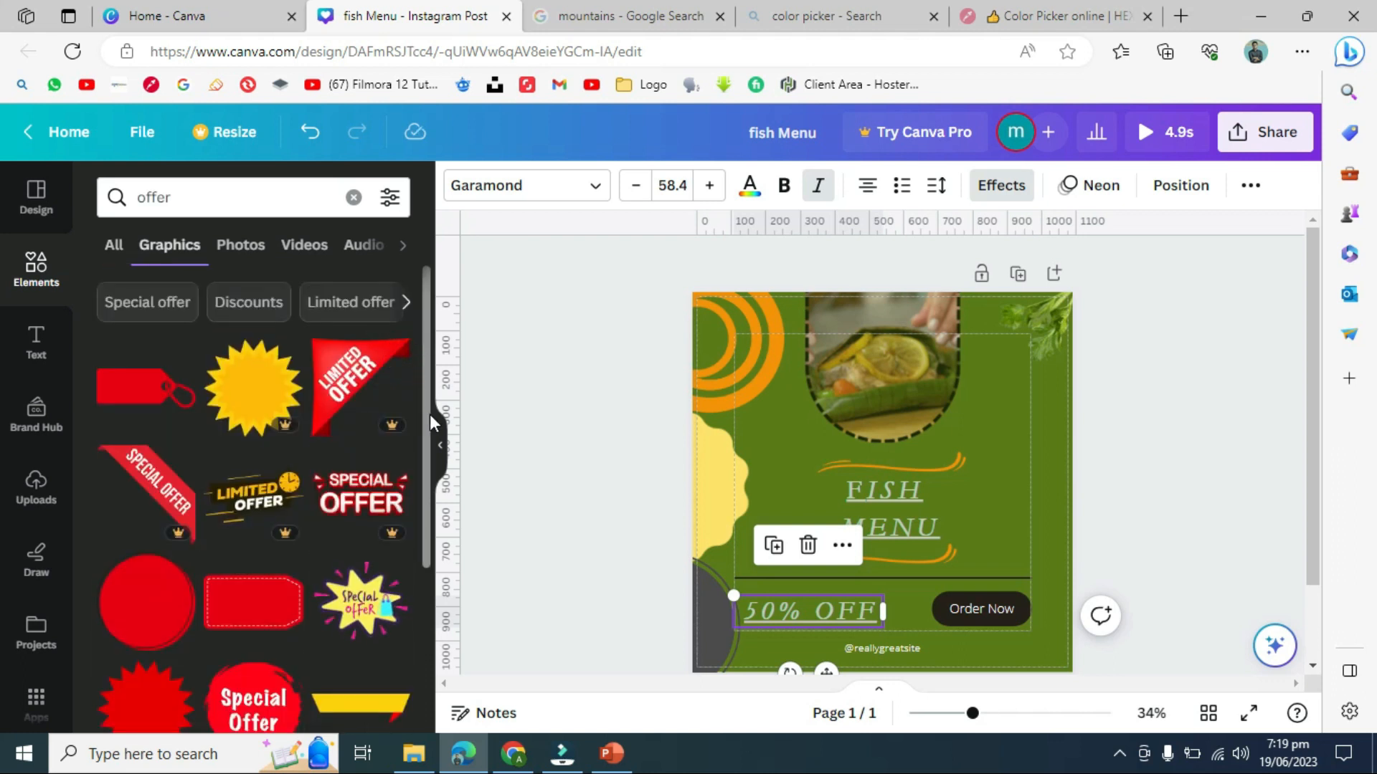
pyautogui.scroll(-2, 428, 414)
pyautogui.scroll(-5, 423, 517)
pyautogui.scroll(3, 424, 552)
pyautogui.scroll(2, 421, 491)
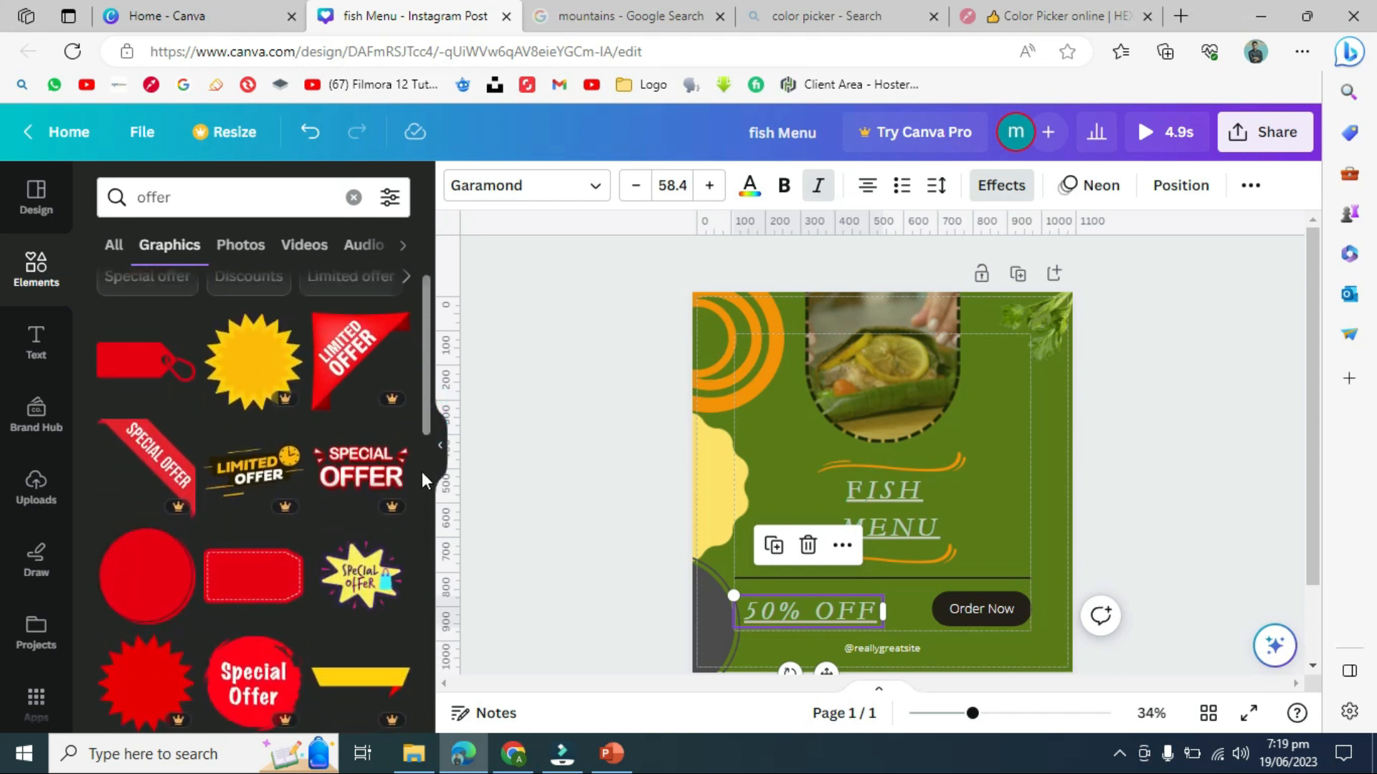
# - Add the red price-tag graphic behind the 50% OFF text and enlarge it slightly
pyautogui.click(145, 401)
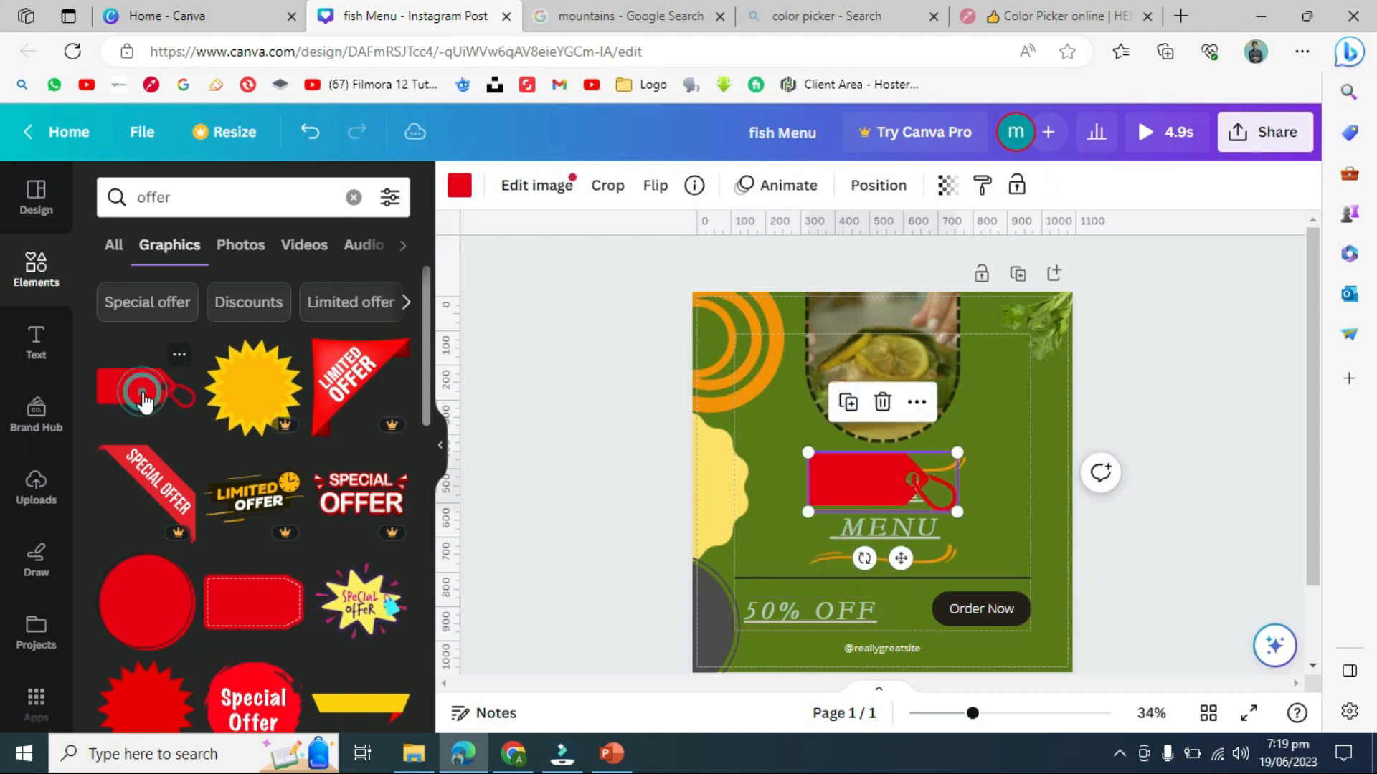
pyautogui.moveTo(889, 482); pyautogui.dragTo(816, 616)
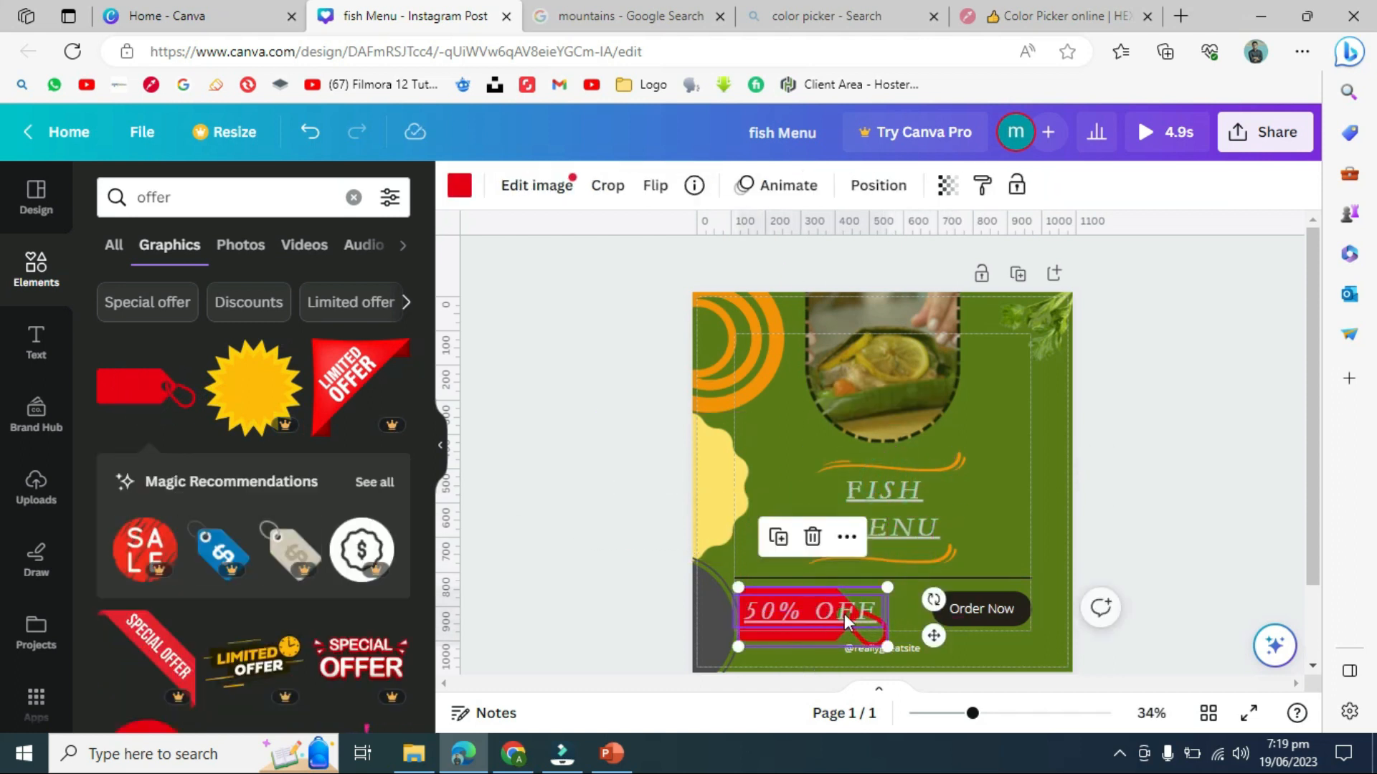
pyautogui.moveTo(888, 589); pyautogui.dragTo(925, 583)
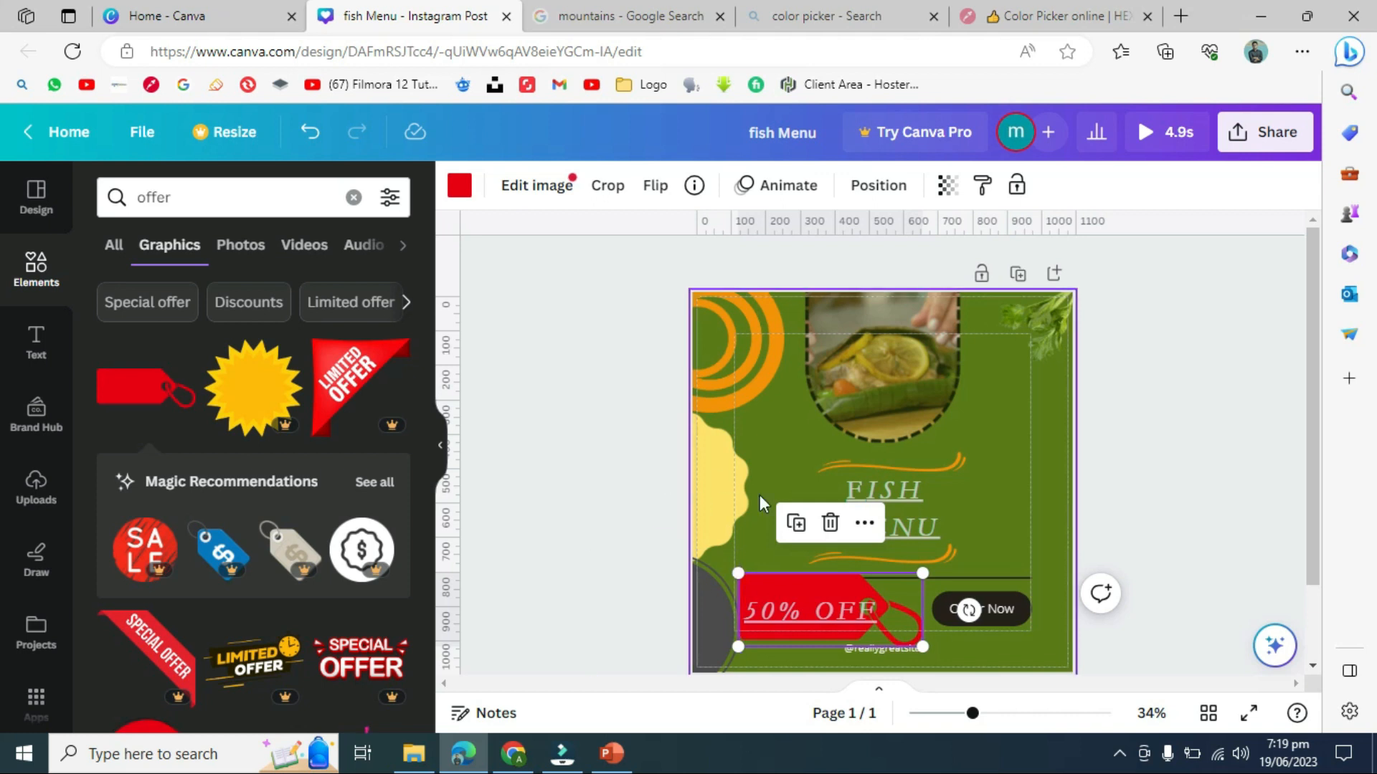
# - Recolour the price tag near-black
pyautogui.click(452, 188)
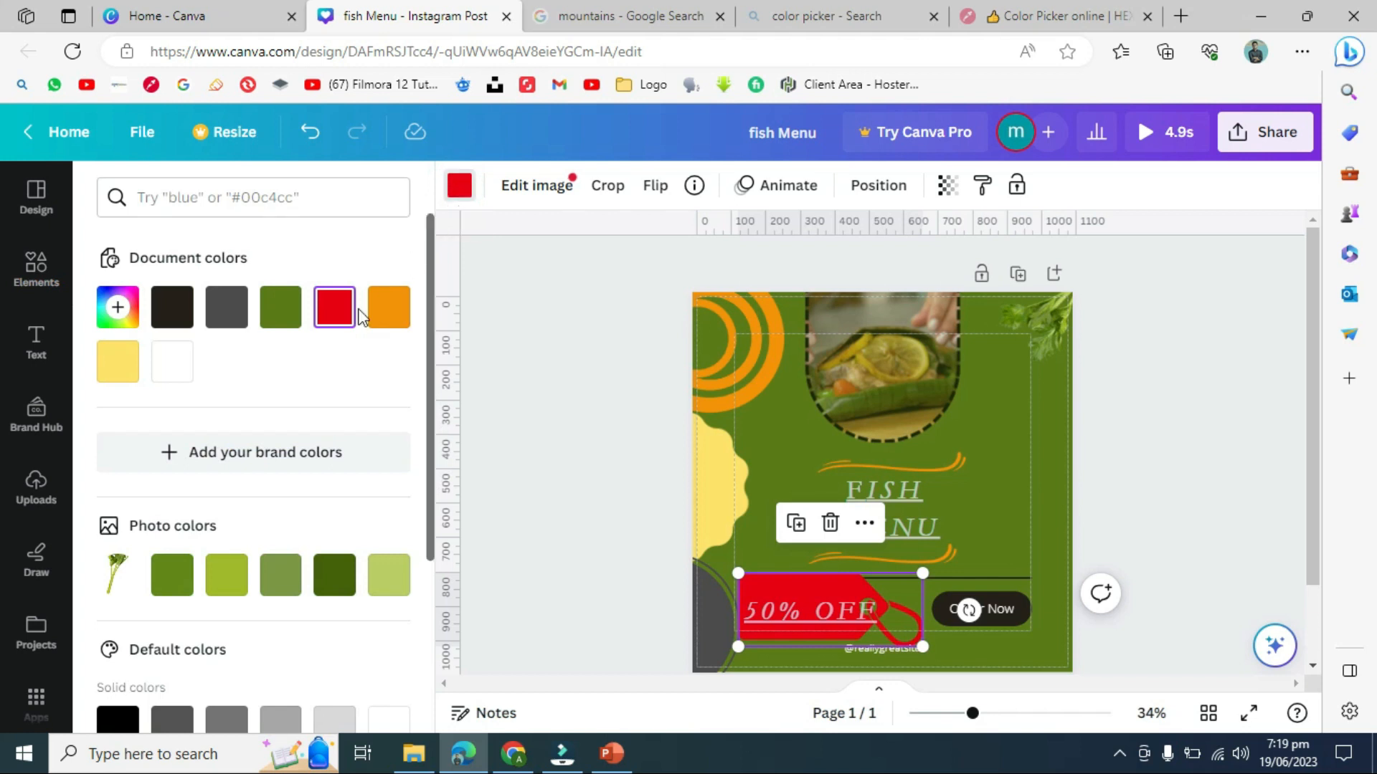
pyautogui.click(392, 310)
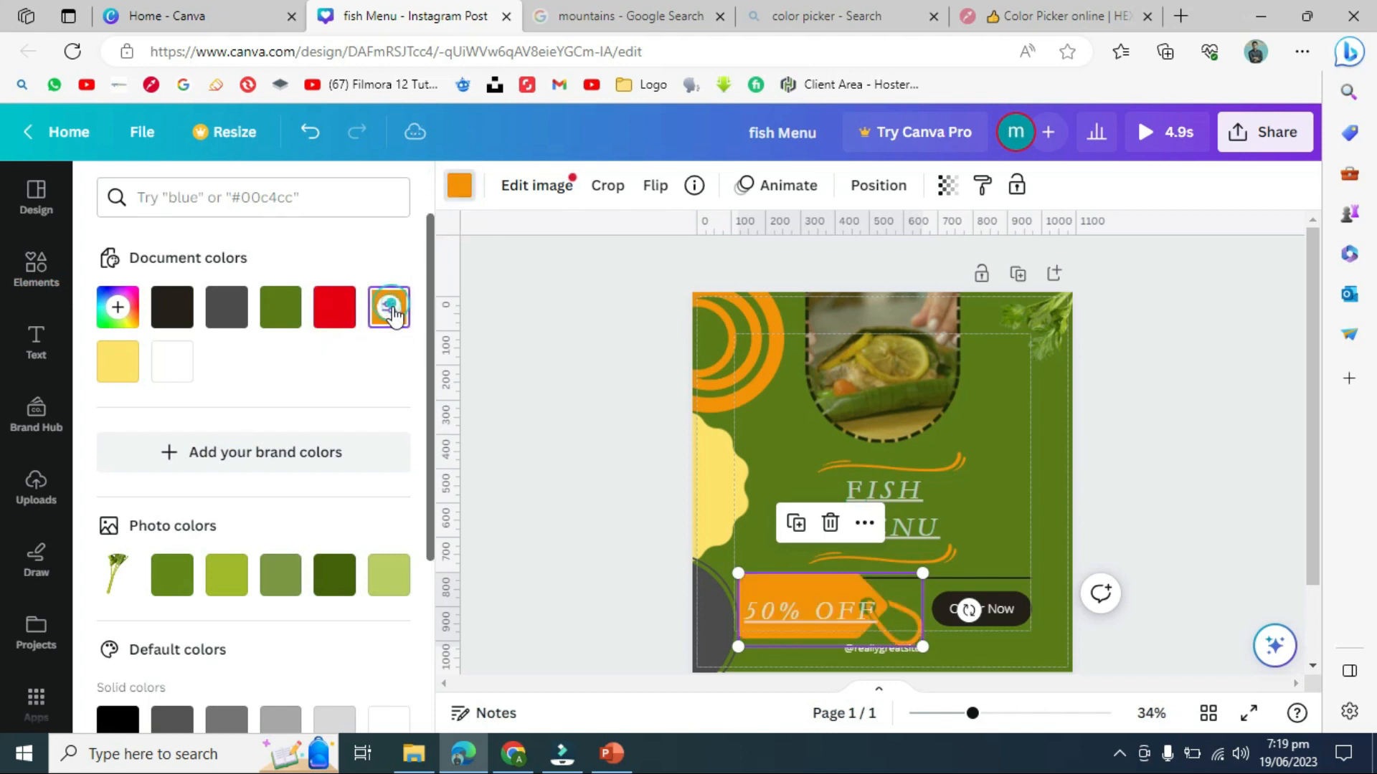
pyautogui.click(285, 321)
pyautogui.click(183, 319)
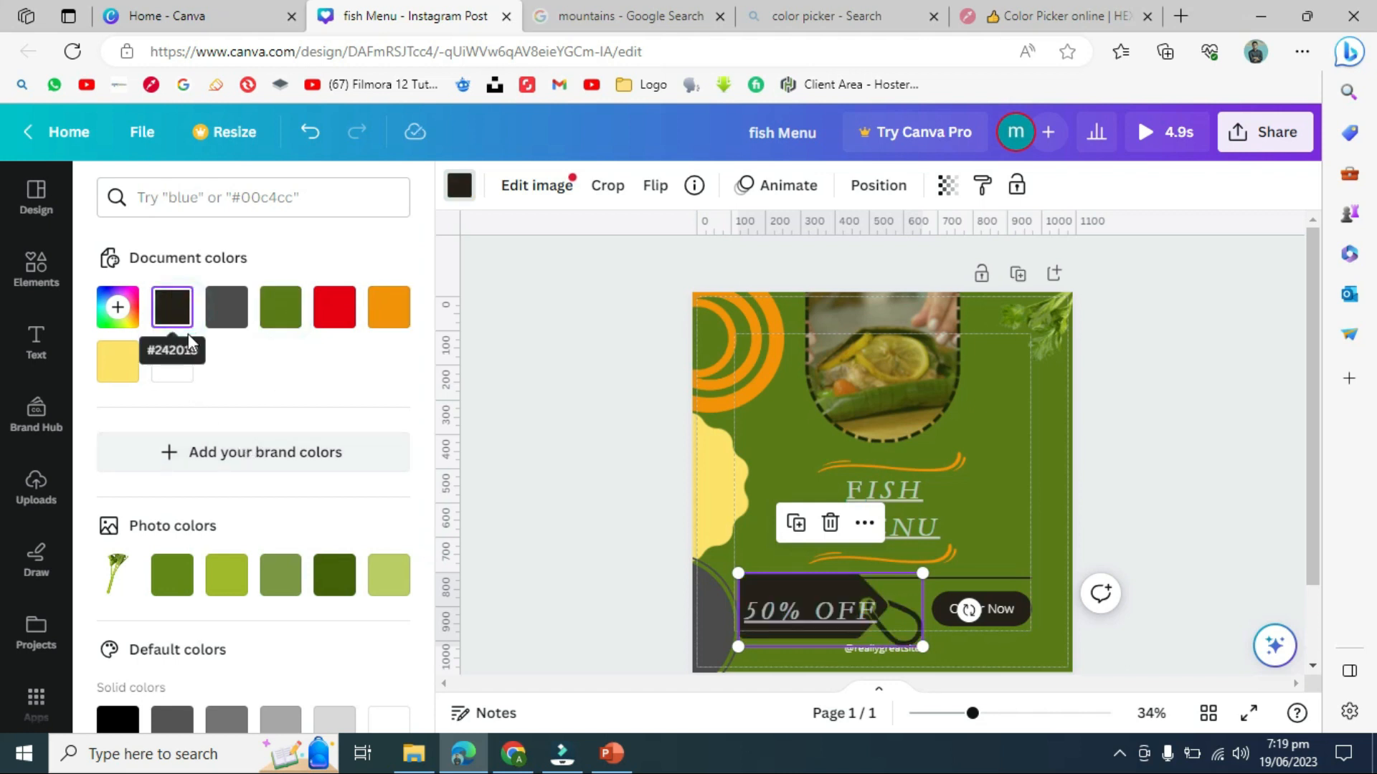
pyautogui.click(523, 448)
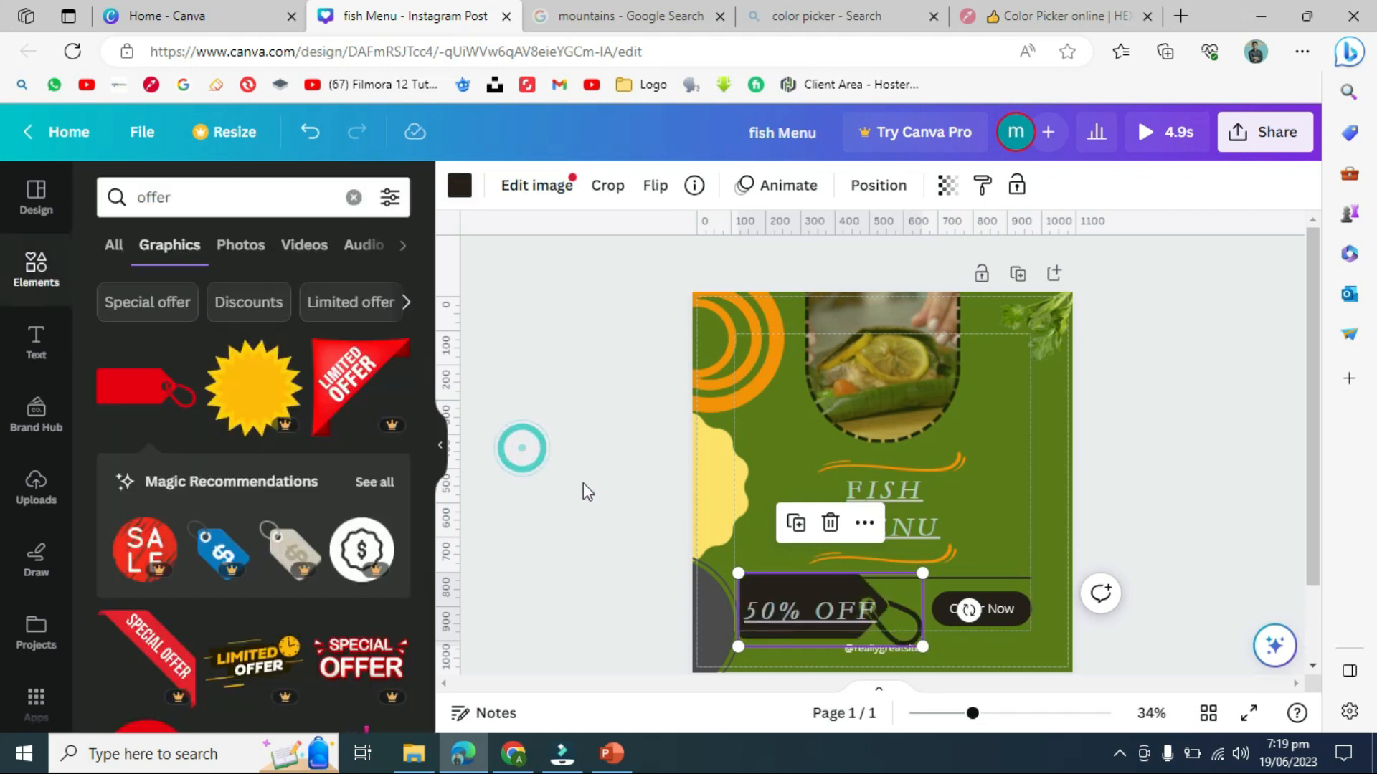
pyautogui.click(587, 533)
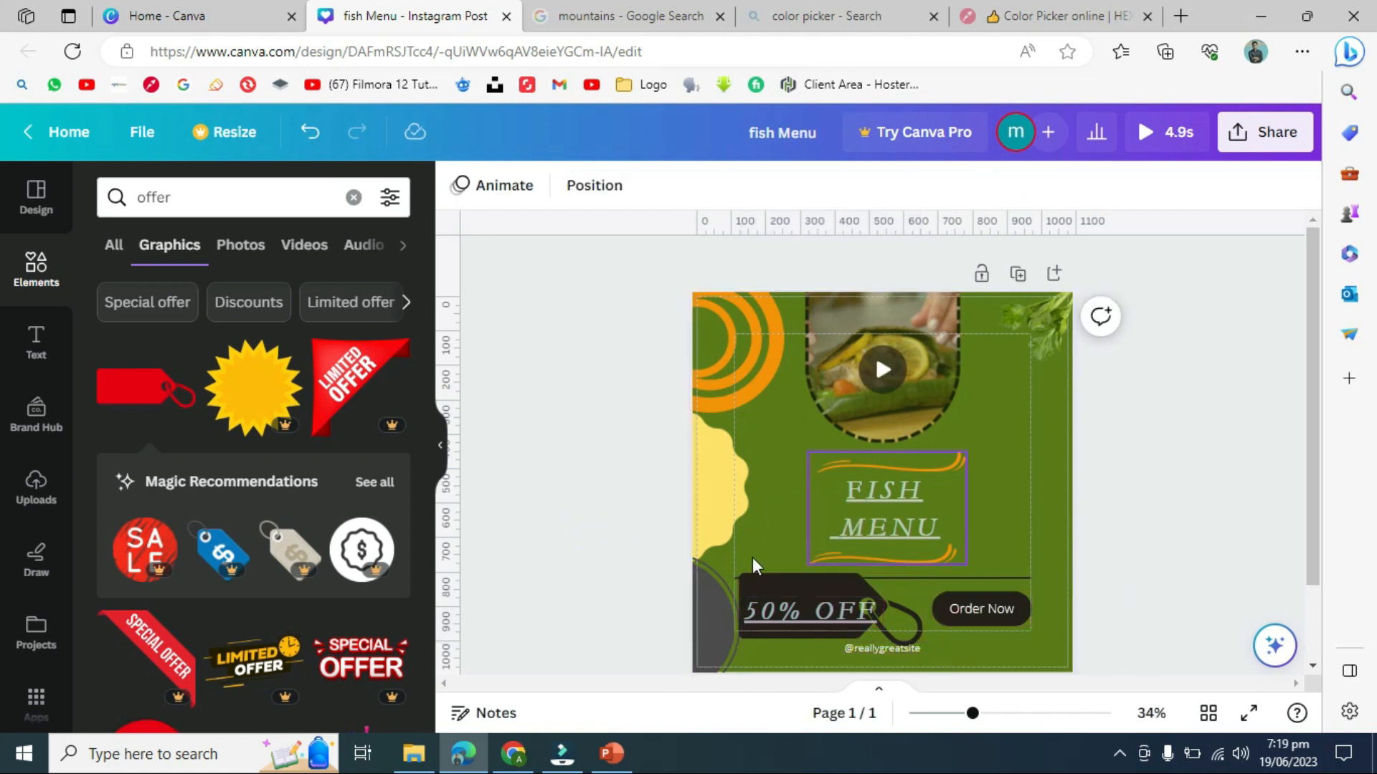
# - Group the tag, 50% OFF and Order Now, move it beside the FISH heading, tilted about 30°
pyautogui.moveTo(768, 555); pyautogui.dragTo(781, 618)
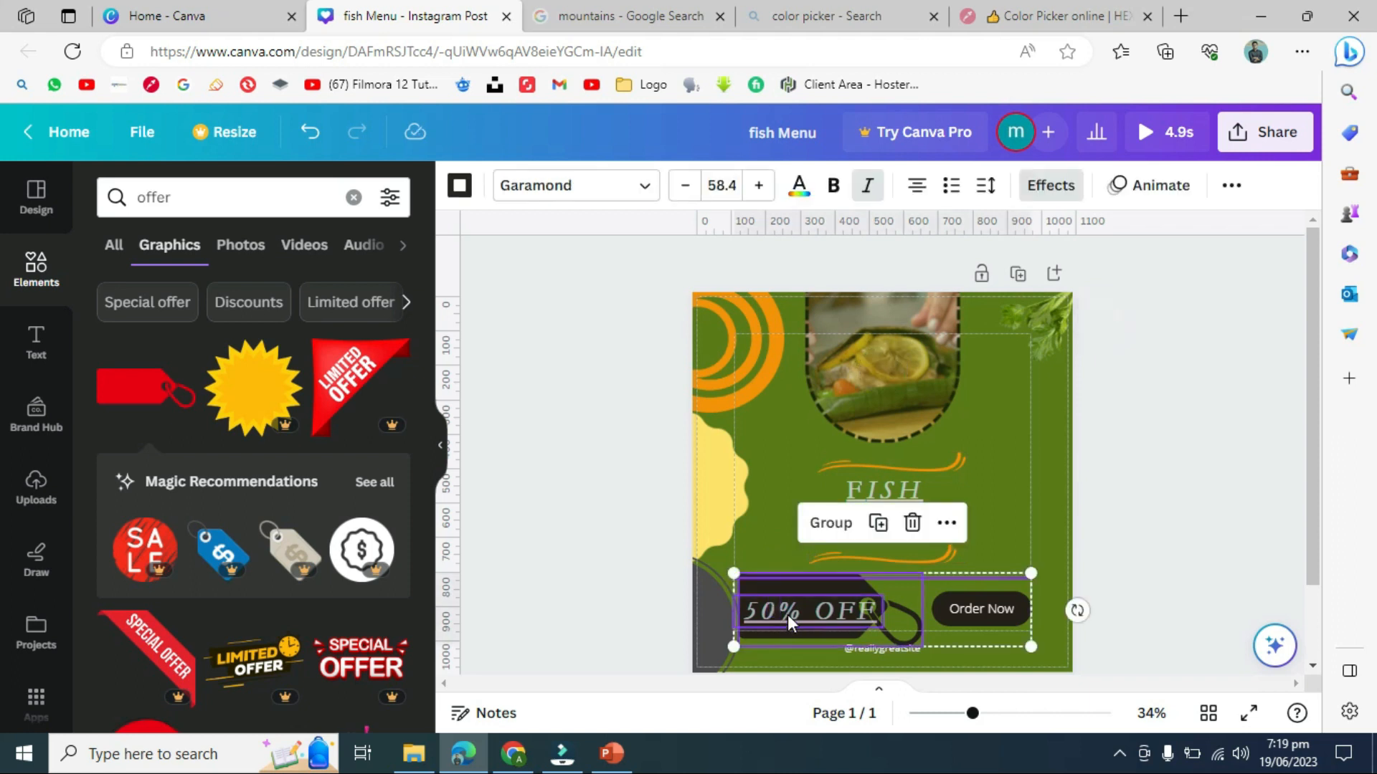
pyautogui.click(832, 524)
pyautogui.moveTo(829, 607); pyautogui.dragTo(1002, 468)
pyautogui.moveTo(1054, 548); pyautogui.dragTo(984, 594)
# - Rotate the tag group to about -162°, shrink it, and set it on the fish video's edge
pyautogui.moveTo(969, 423); pyautogui.dragTo(832, 396)
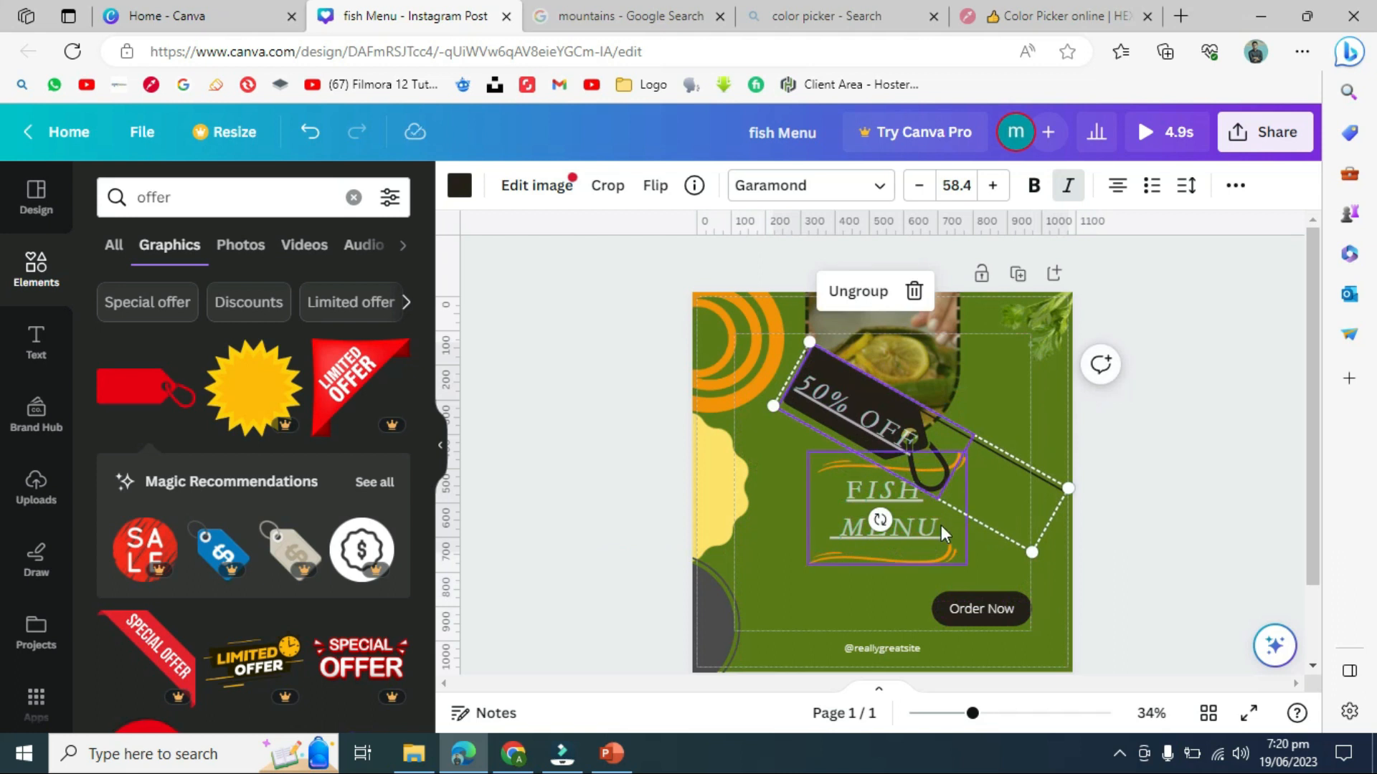
pyautogui.moveTo(881, 519); pyautogui.dragTo(1015, 265)
pyautogui.moveTo(1037, 549); pyautogui.dragTo(957, 484)
pyautogui.moveTo(909, 432); pyautogui.dragTo(990, 480)
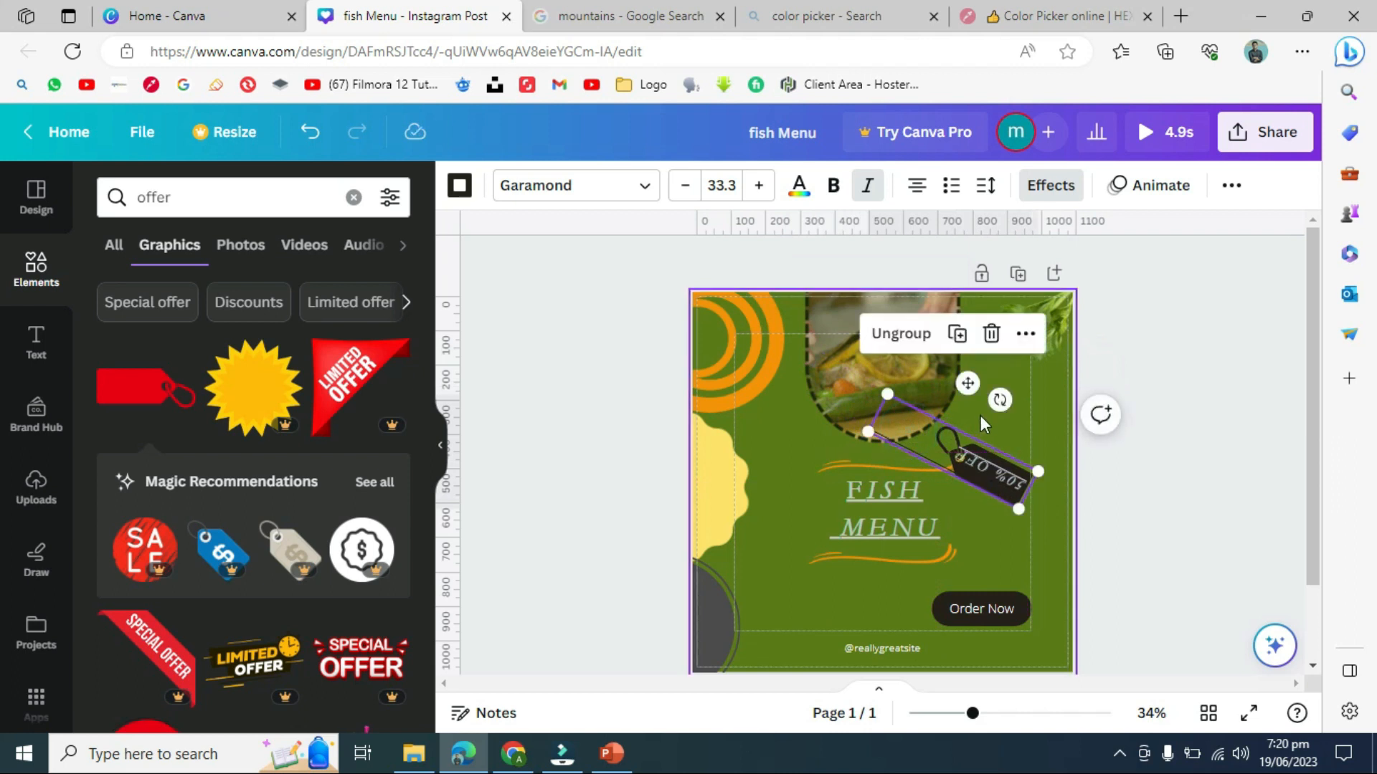
pyautogui.moveTo(1004, 410); pyautogui.dragTo(928, 554)
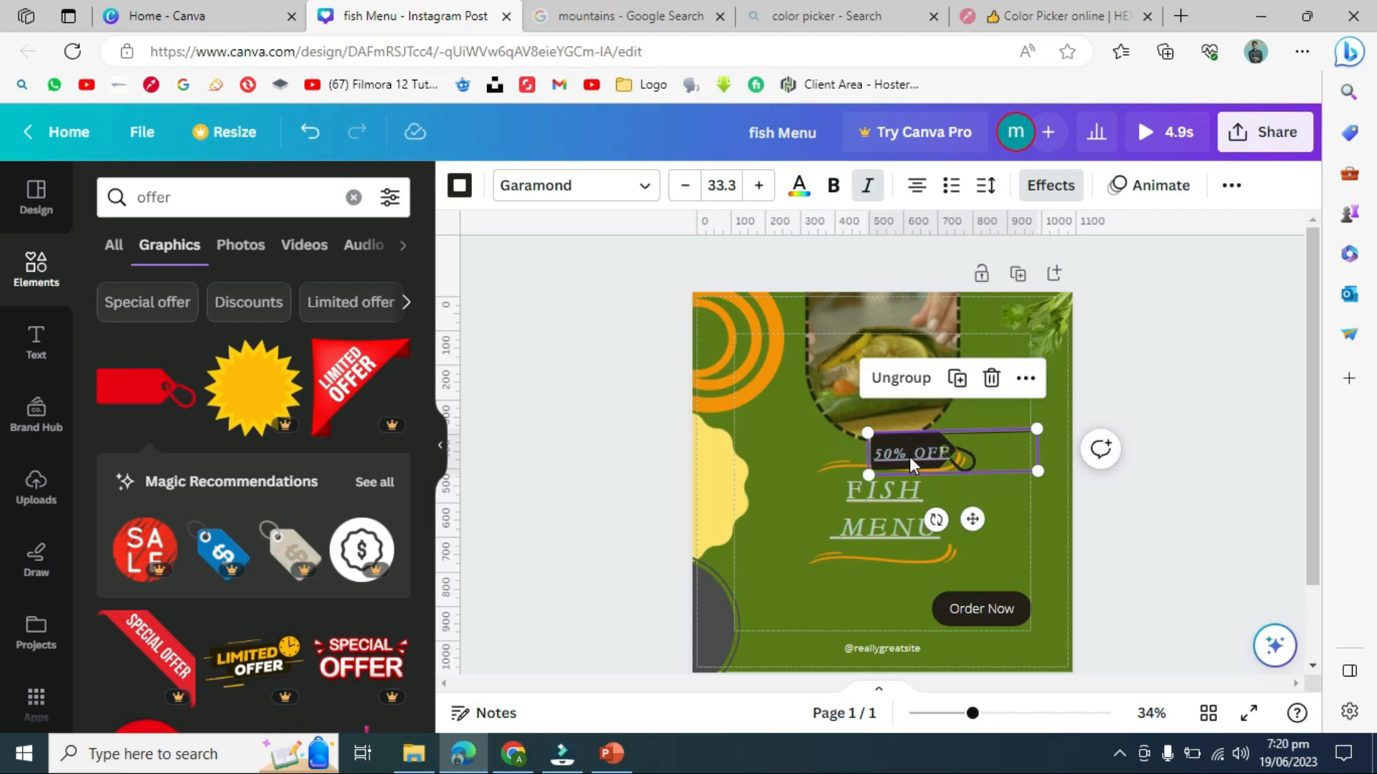
pyautogui.moveTo(941, 445); pyautogui.dragTo(1004, 411)
pyautogui.click(1227, 506)
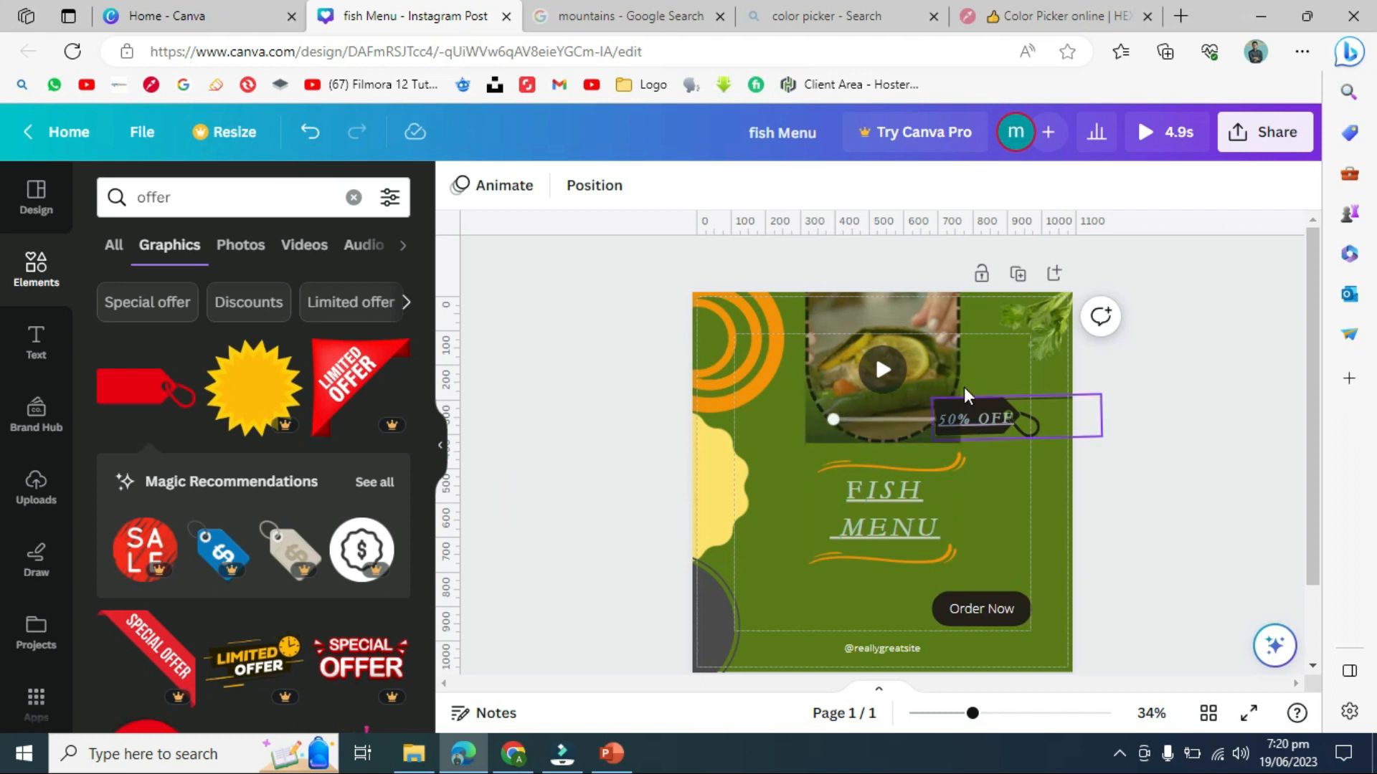
# - Set the 50% OFF tag group's transparency to 52
pyautogui.click(981, 423)
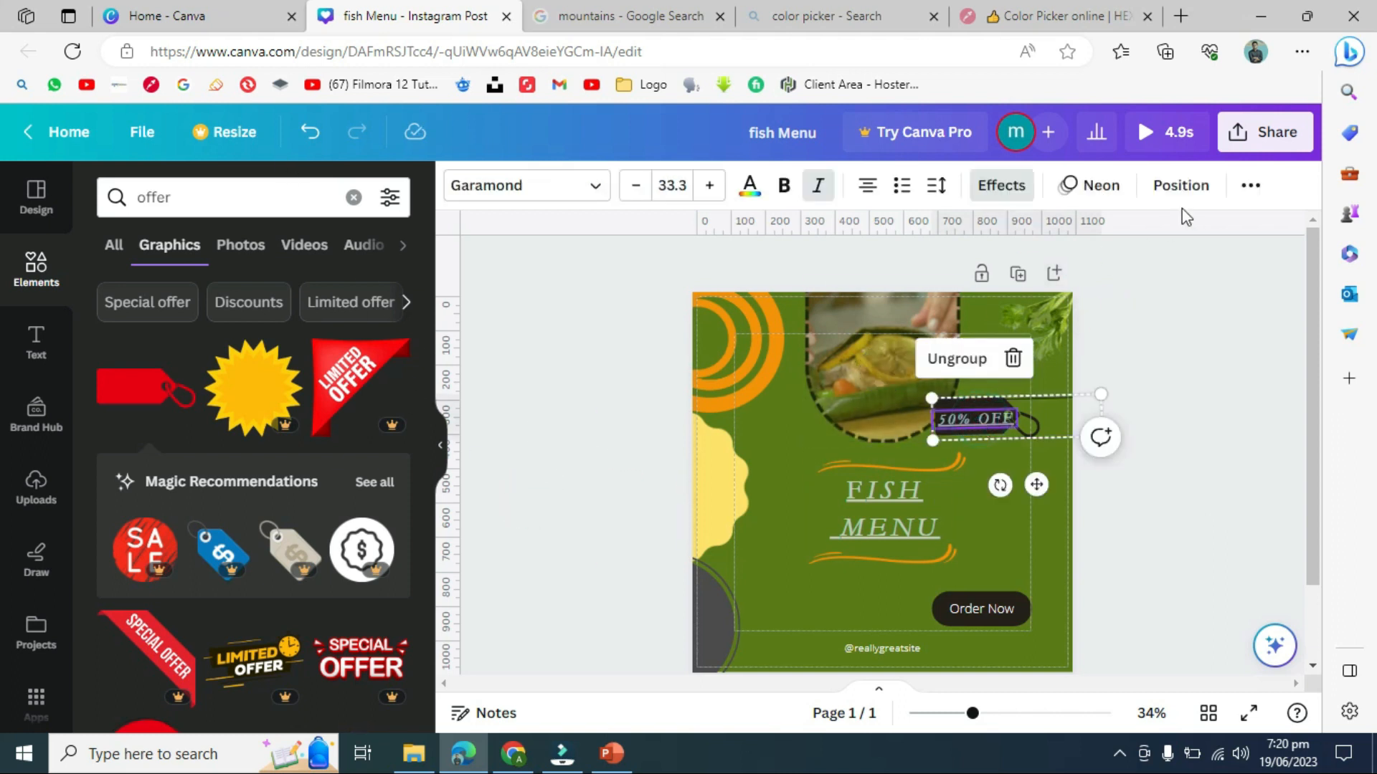
pyautogui.click(1209, 192)
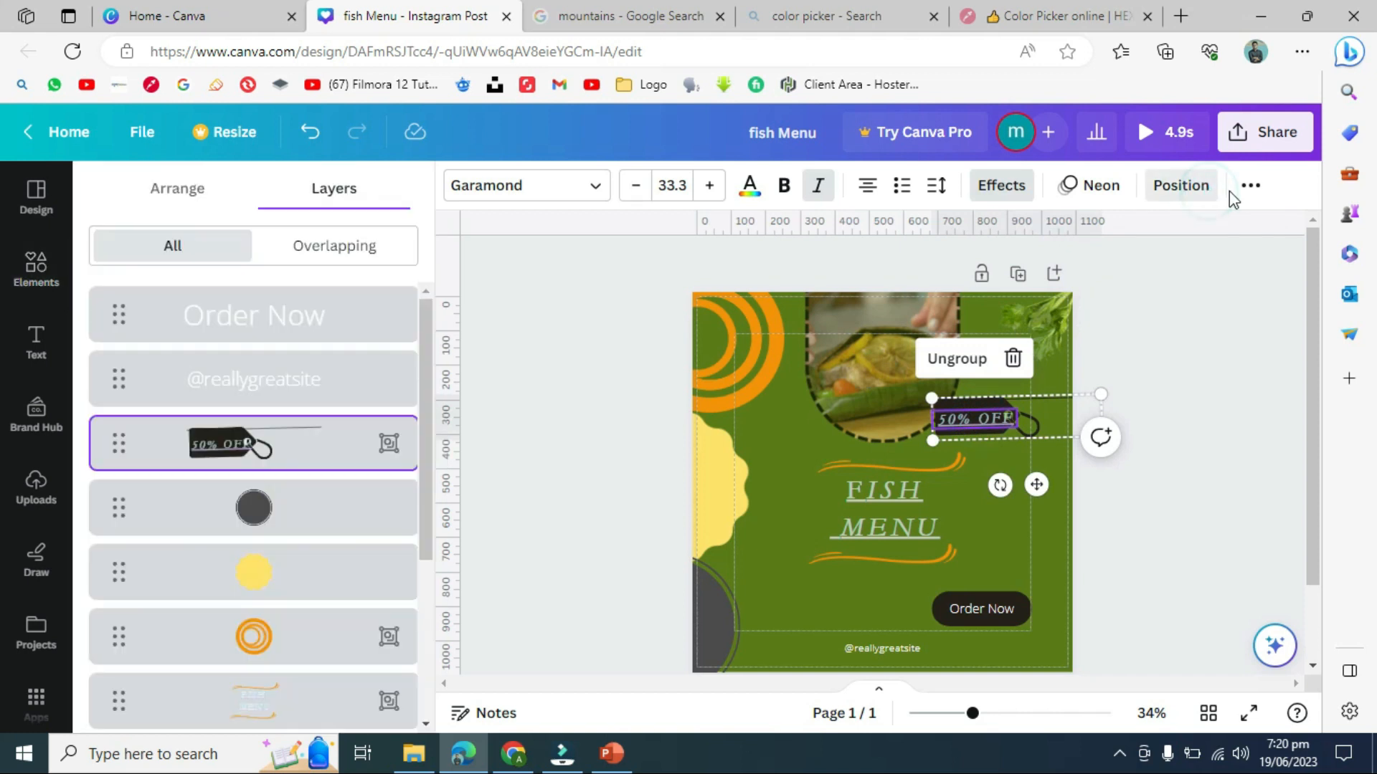
pyautogui.click(1246, 193)
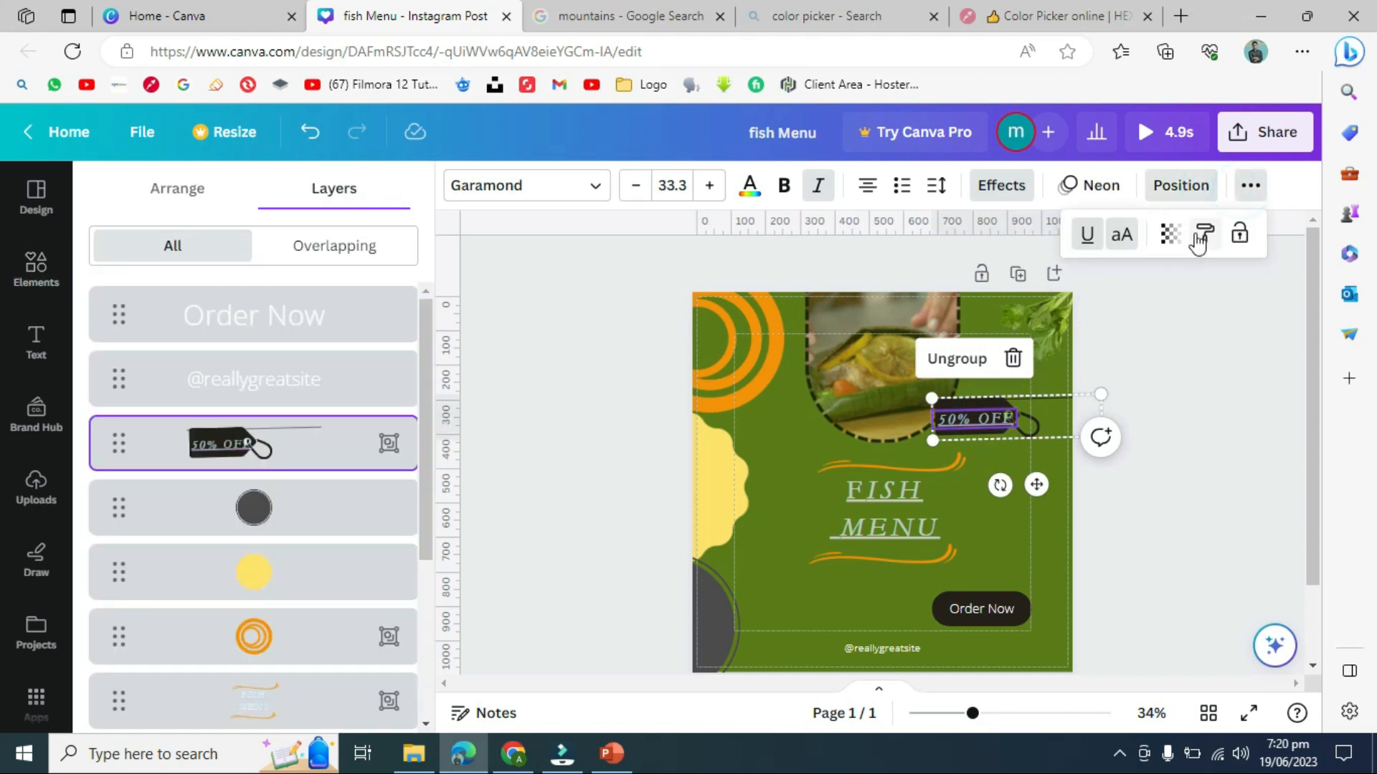
pyautogui.click(1200, 239)
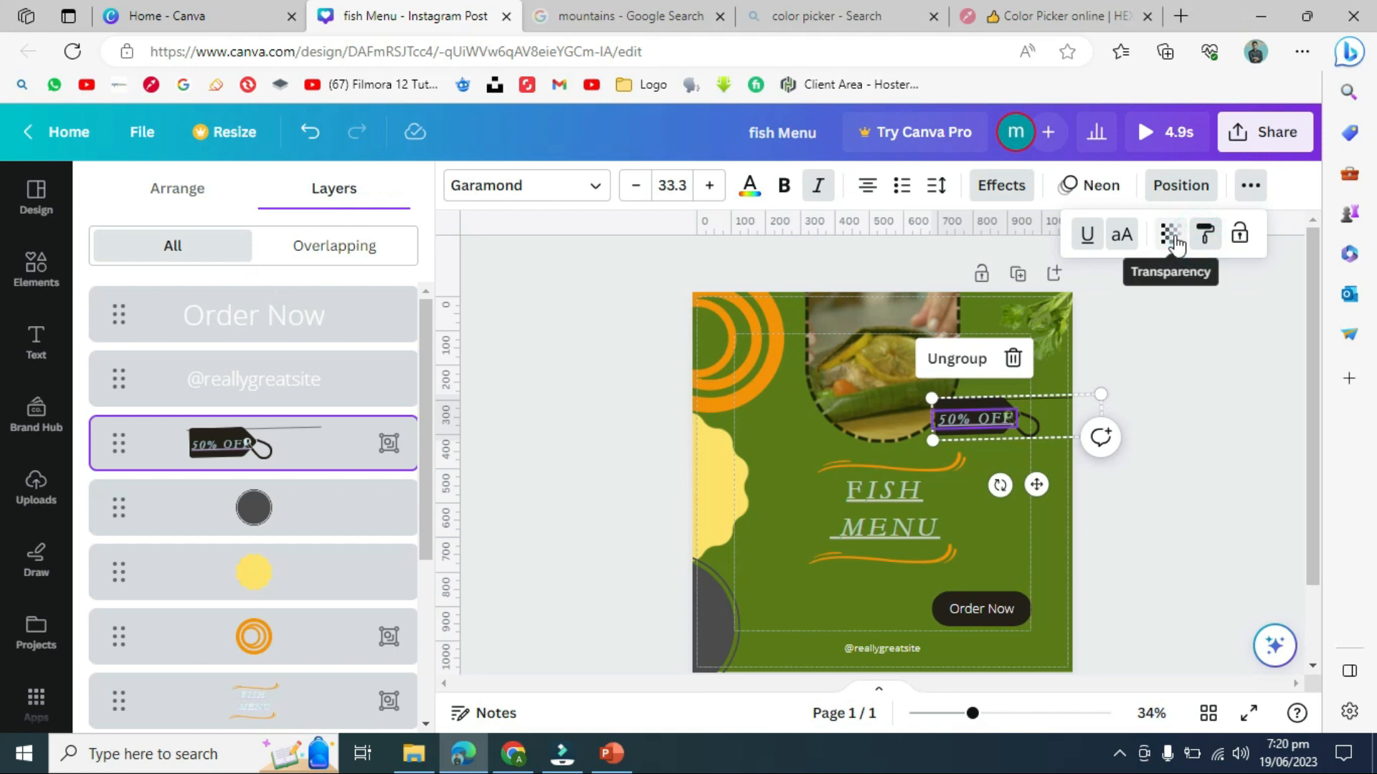
pyautogui.click(1176, 244)
pyautogui.moveTo(1105, 314)
pyautogui.mouseDown()
pyautogui.moveTo(1044, 322)
pyautogui.moveTo(1156, 321)
pyautogui.moveTo(1098, 324)
pyautogui.mouseUp()
pyautogui.click(1207, 467)
pyautogui.click(1217, 433)
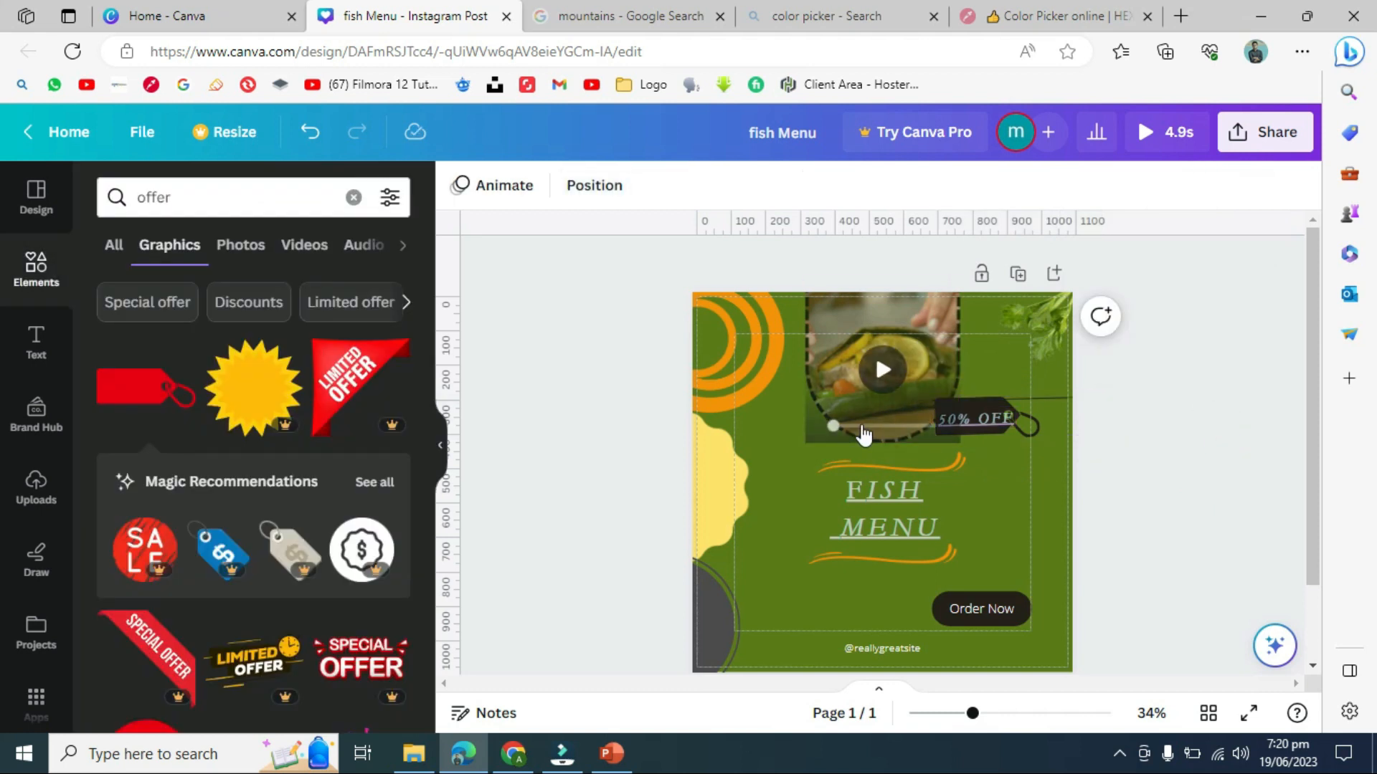
# - Move the fish video slightly higher within the top of the post
pyautogui.click(861, 423)
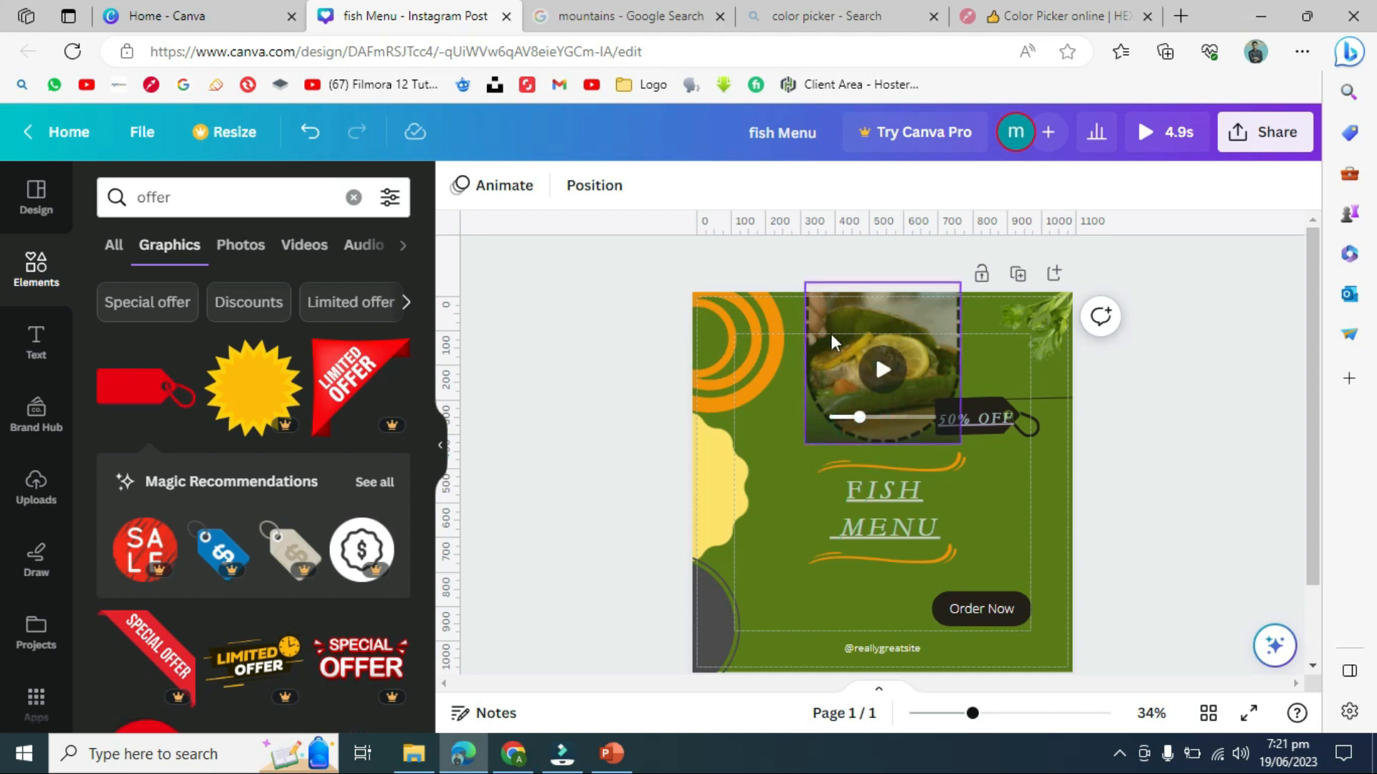
pyautogui.click(861, 412)
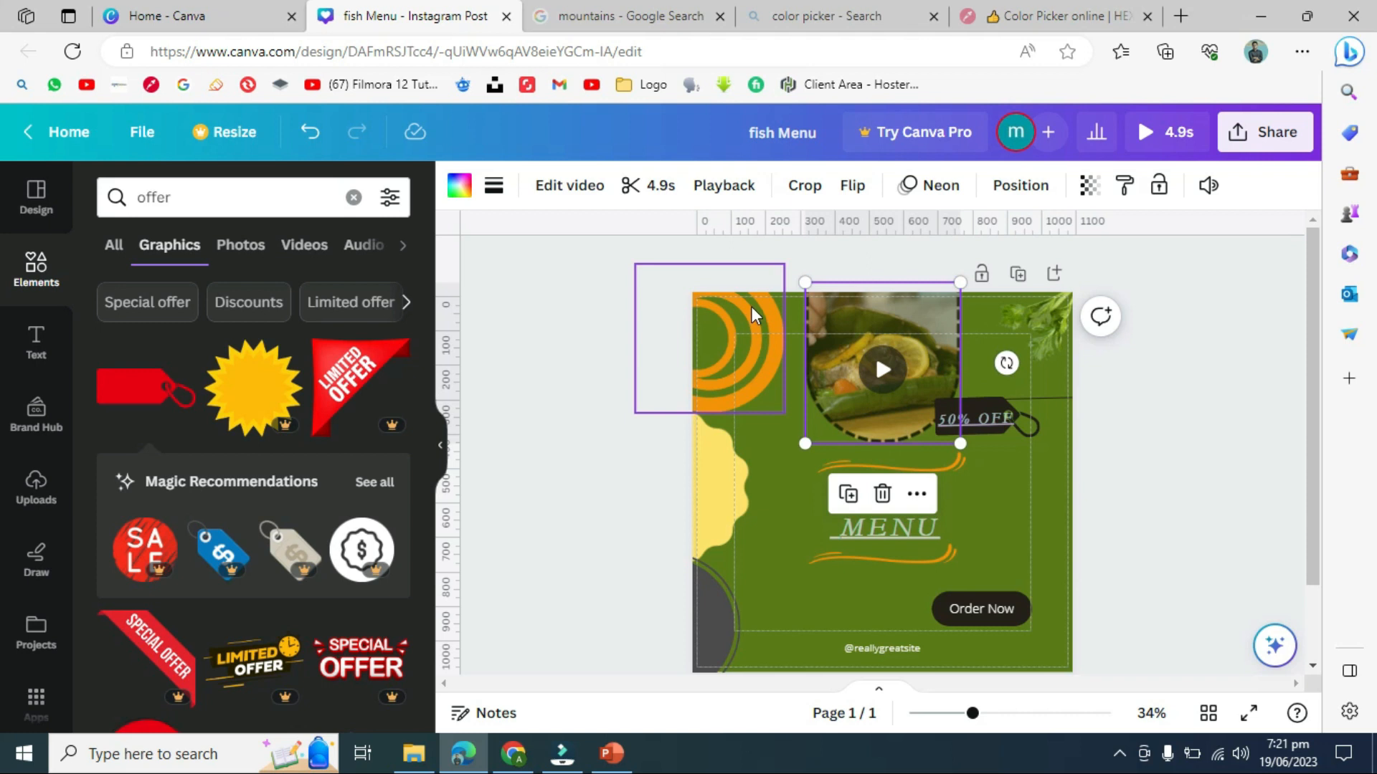
pyautogui.moveTo(902, 303)
pyautogui.mouseDown()
pyautogui.moveTo(899, 315)
pyautogui.moveTo(895, 285)
pyautogui.mouseUp()
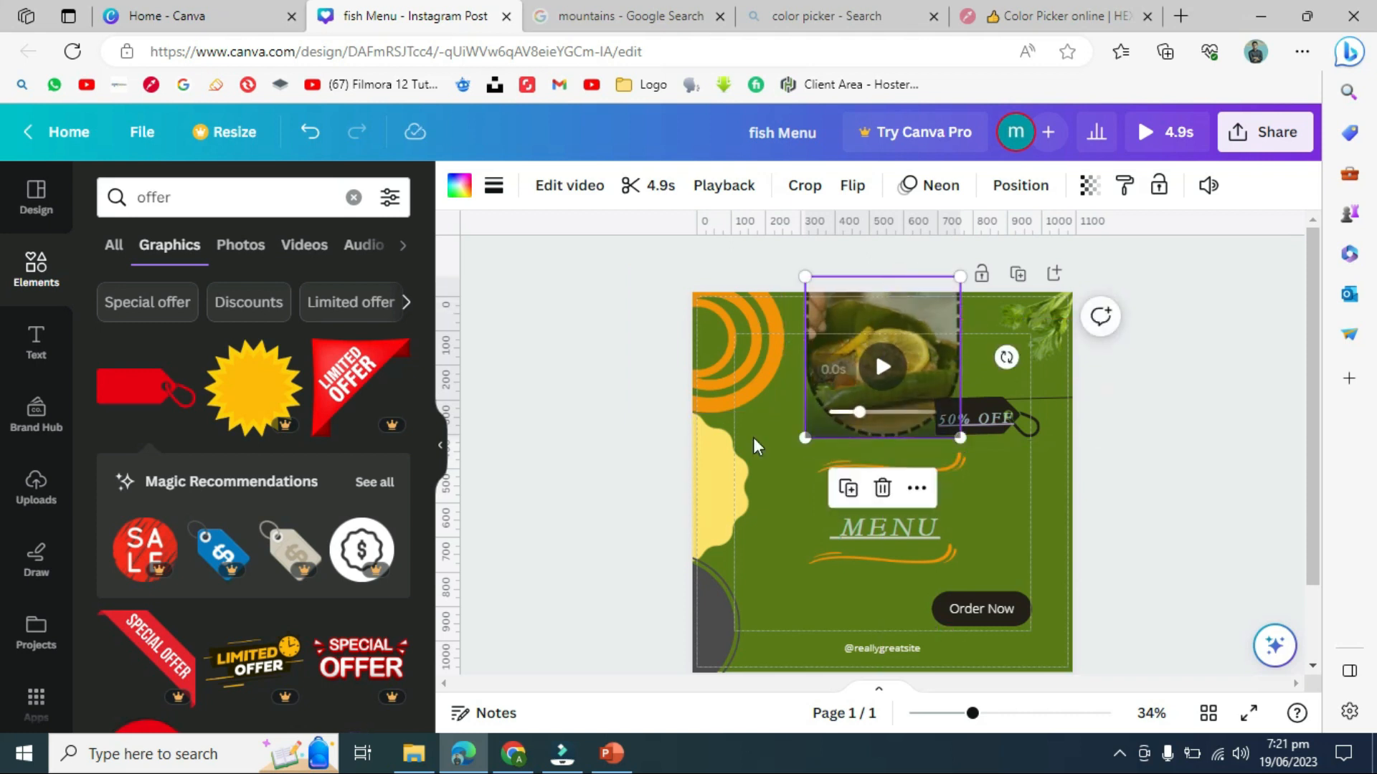
pyautogui.click(577, 319)
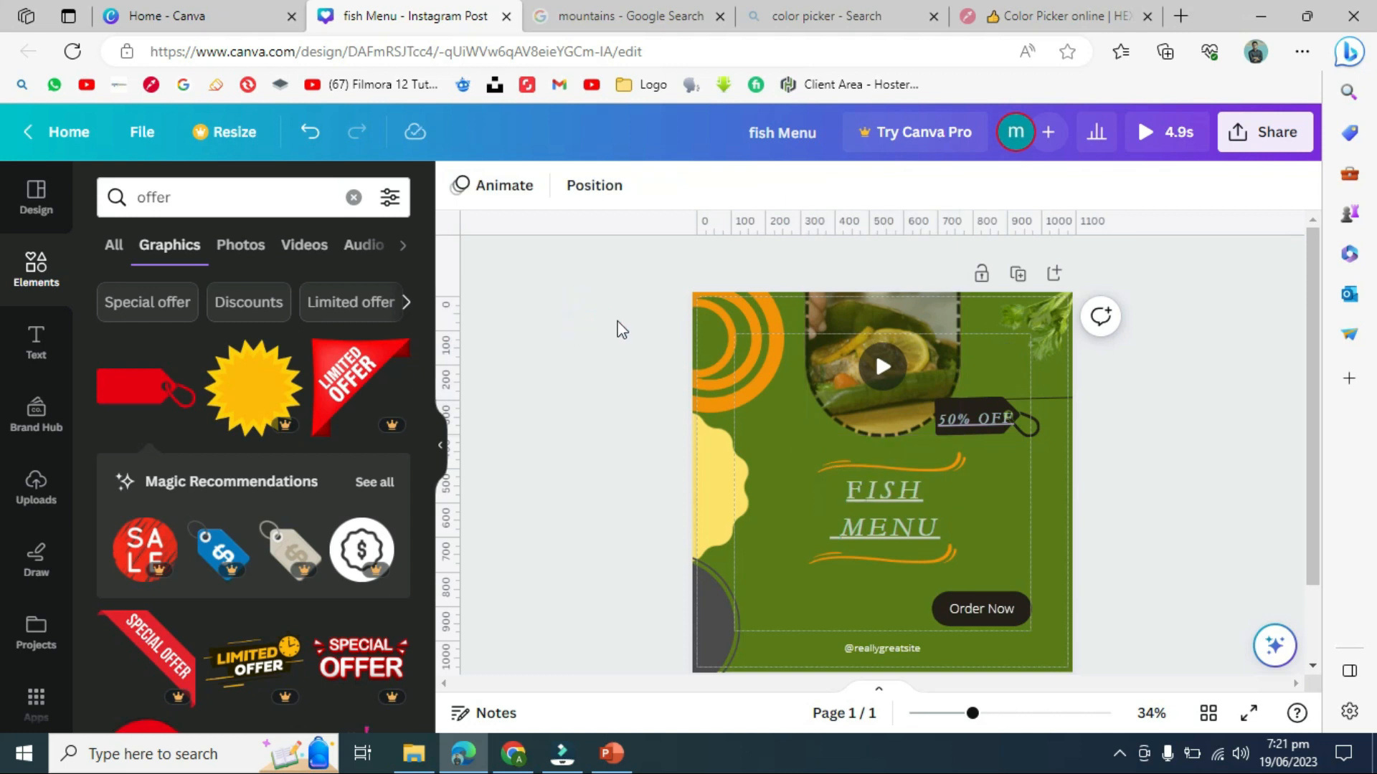
# - Preview the fish video by playing and pausing it twice
pyautogui.click(839, 392)
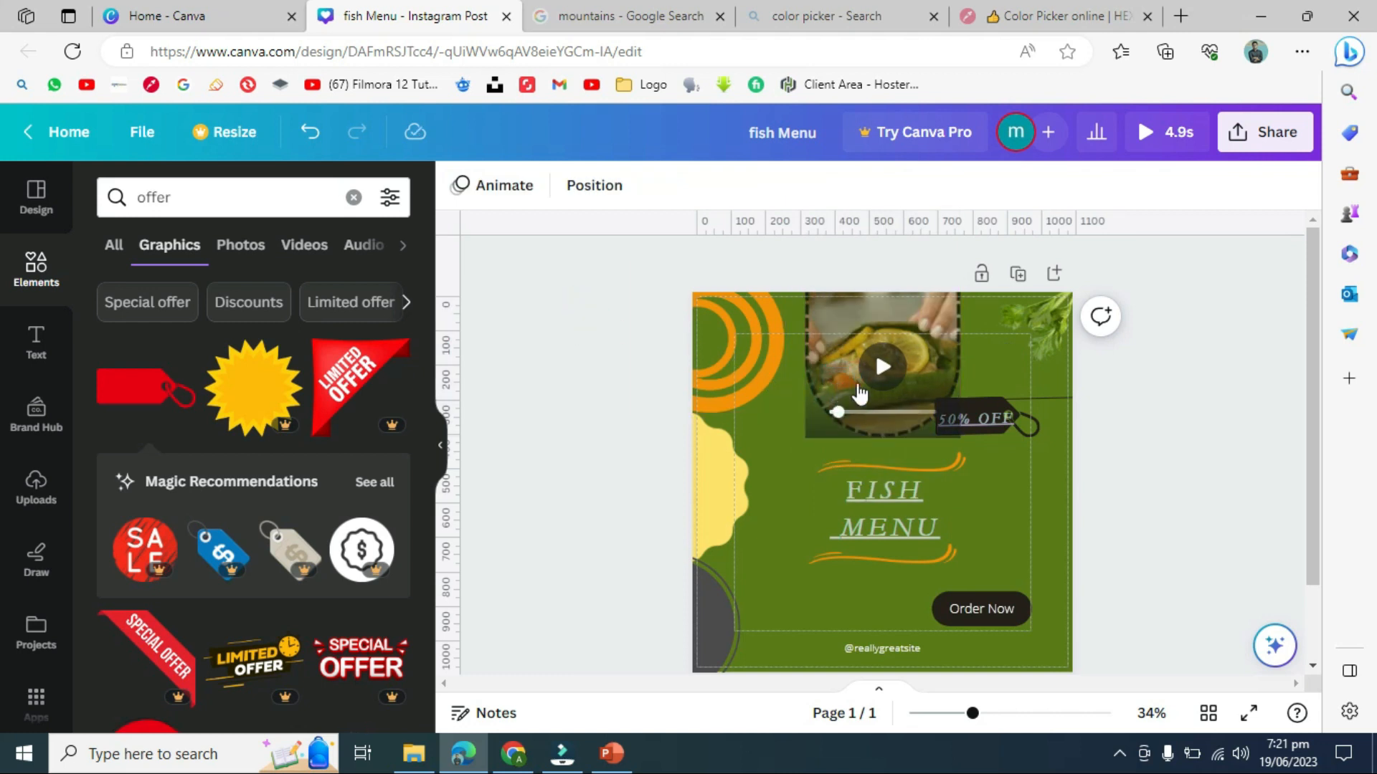
pyautogui.click(882, 369)
pyautogui.click(882, 373)
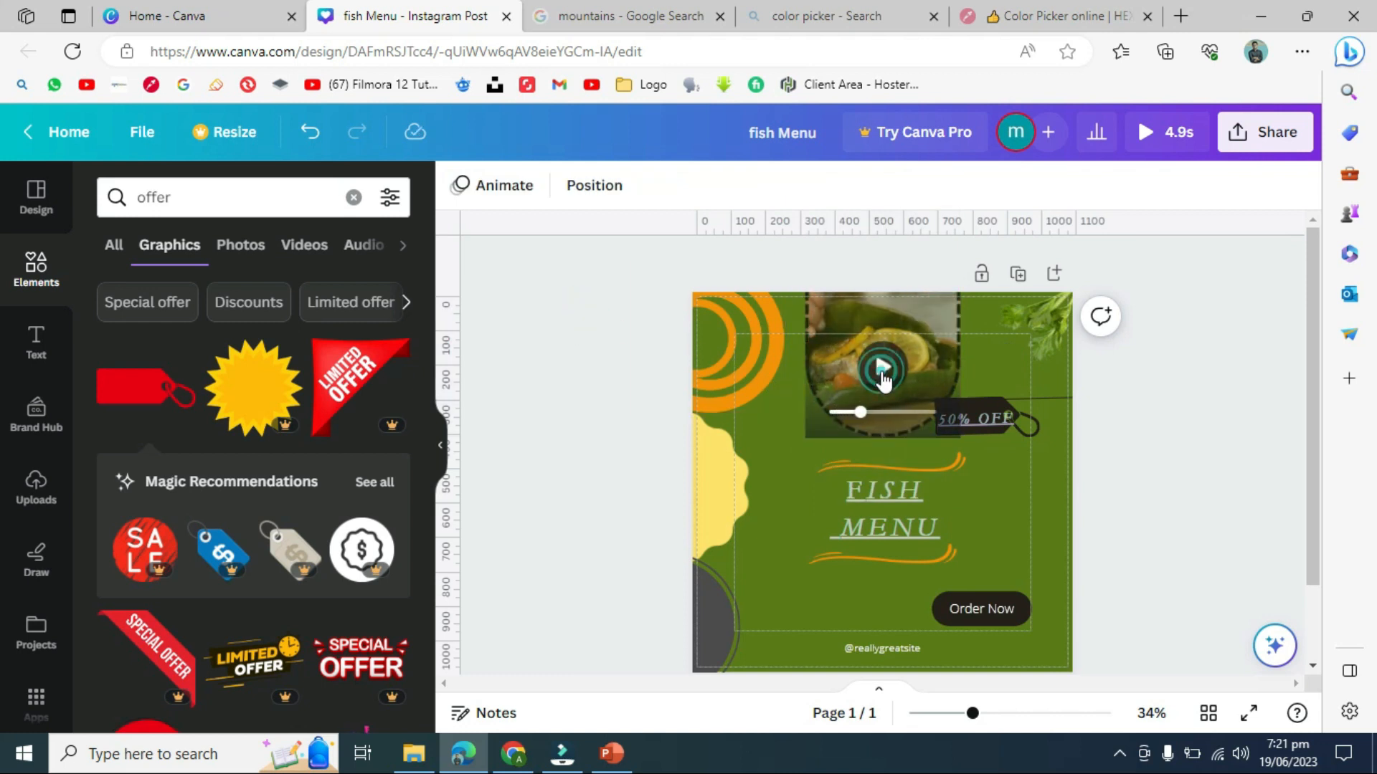
pyautogui.click(882, 371)
pyautogui.click(882, 380)
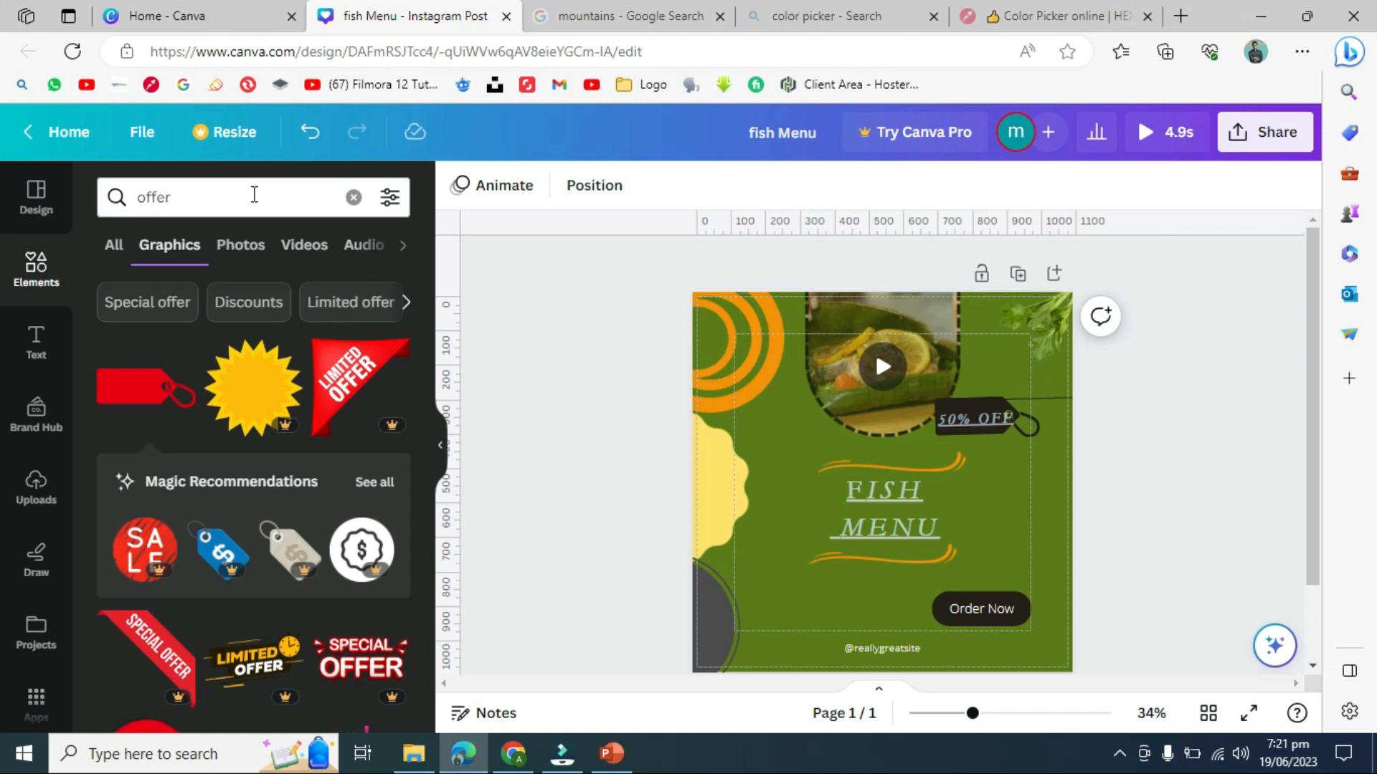
# - Search Elements for 'bubles' and scroll through the results
pyautogui.click(213, 193)
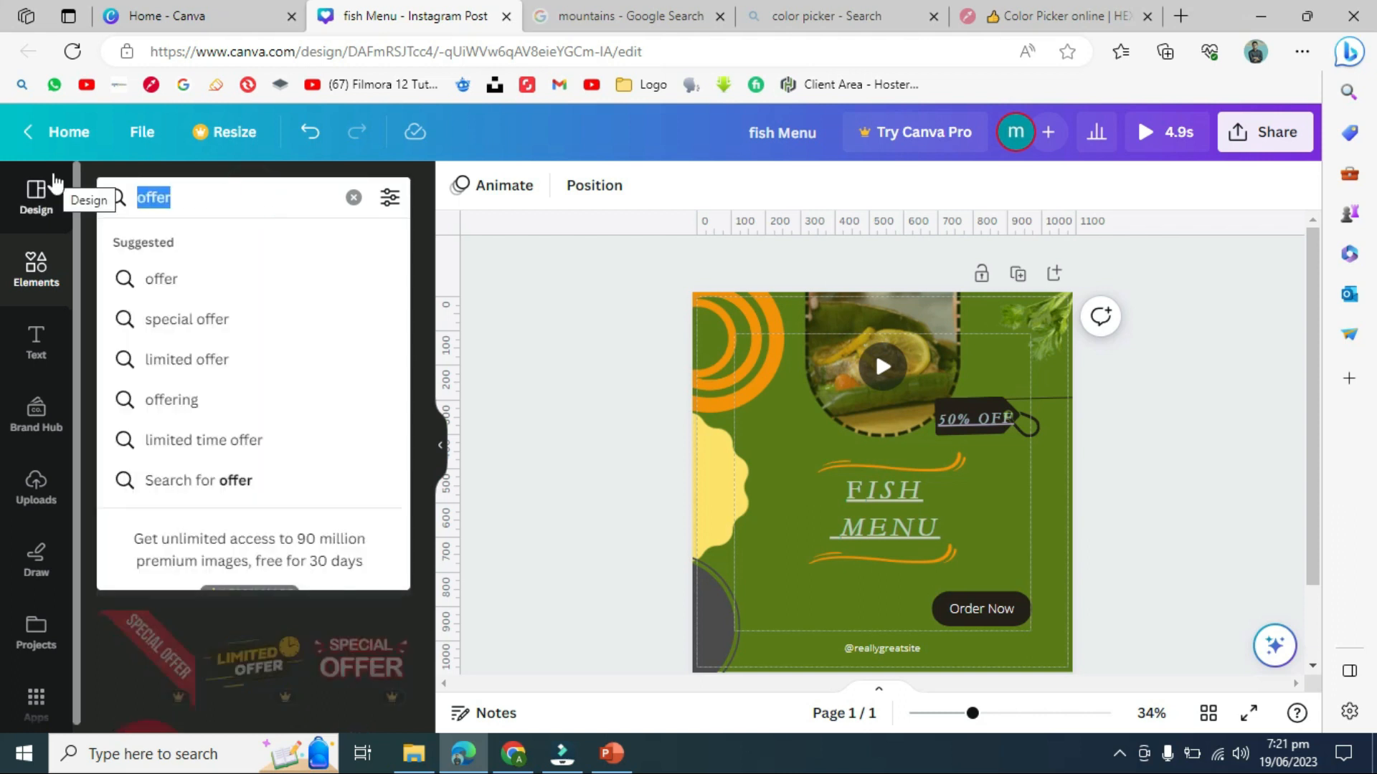
pyautogui.write('buble')
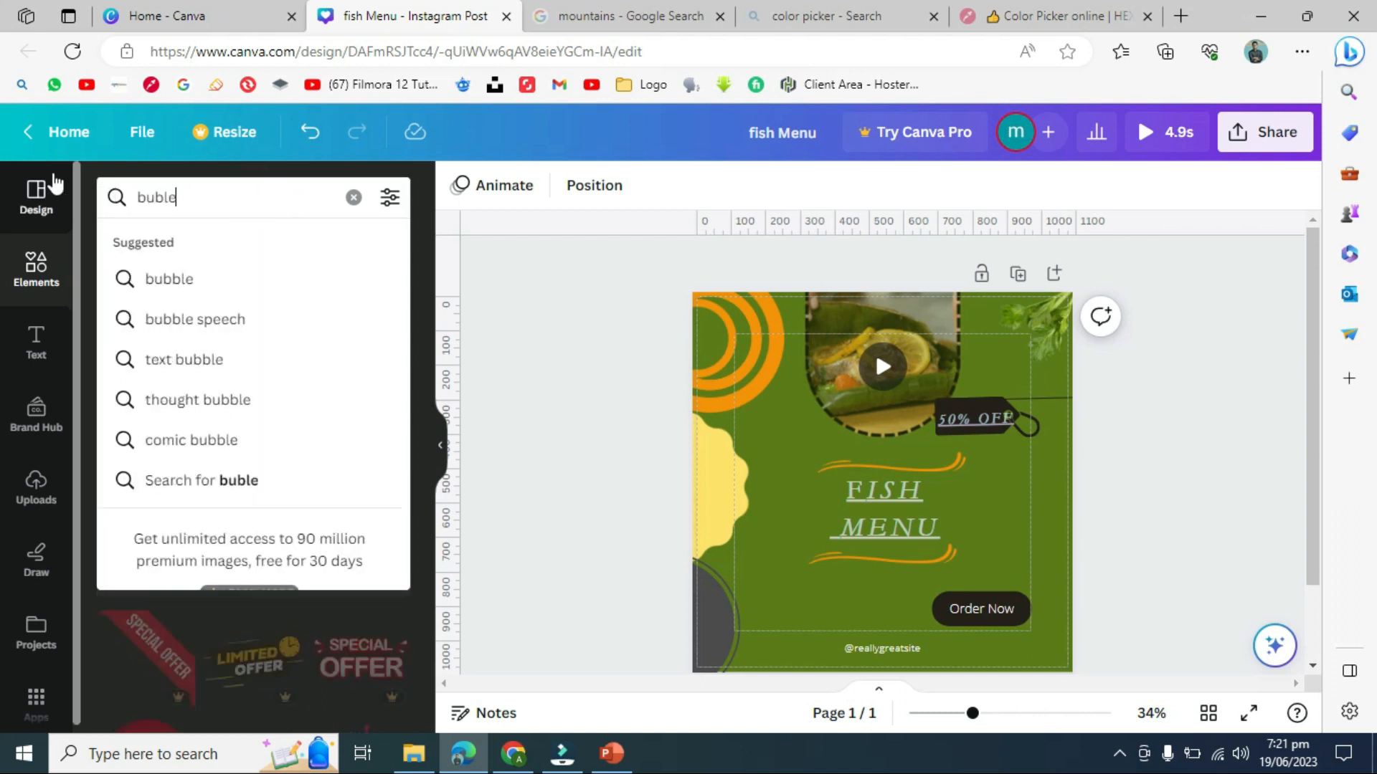
pyautogui.write('s')
pyautogui.press('Return')
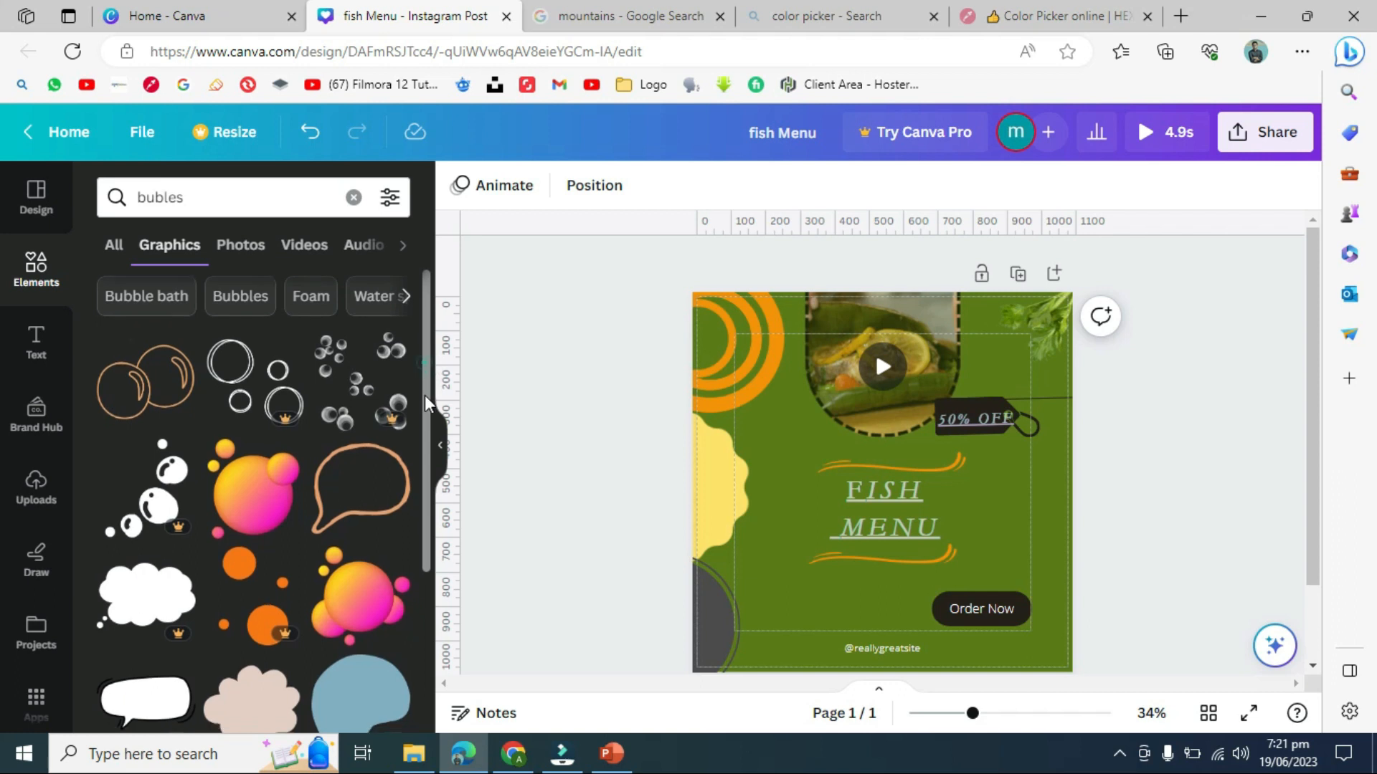
pyautogui.scroll(-5, 426, 362)
pyautogui.scroll(-2, 435, 597)
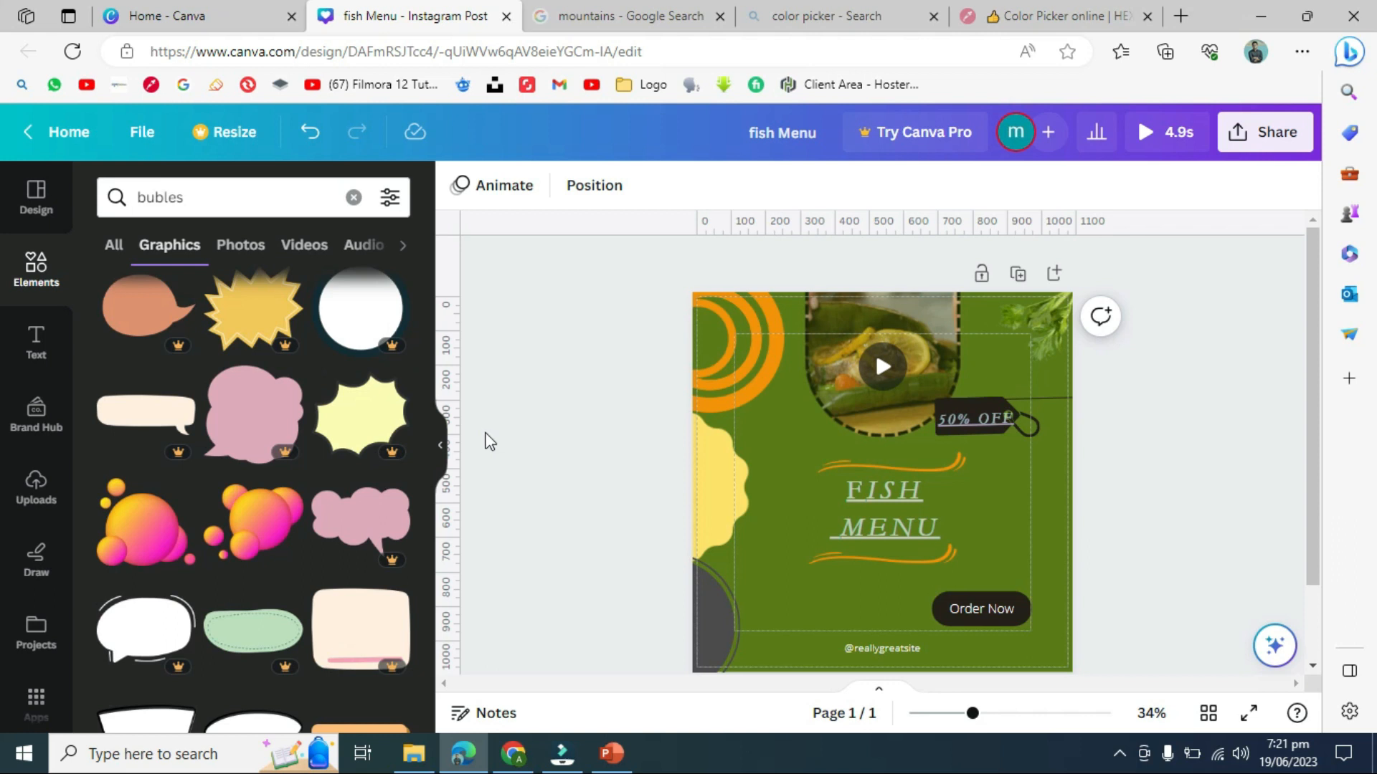
# - Place a scalloped landscape-placeholder frame over the left middle of the post
pyautogui.click(37, 286)
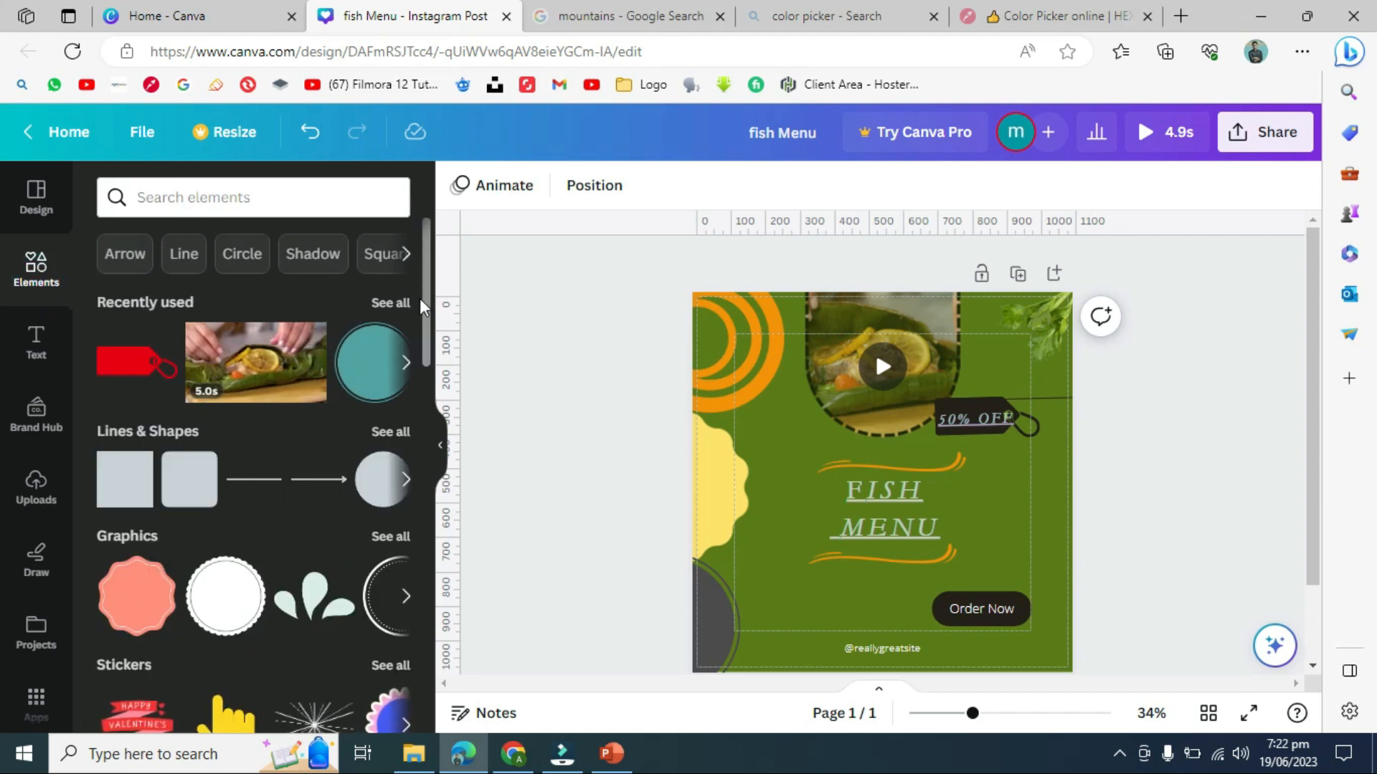
pyautogui.moveTo(427, 308); pyautogui.dragTo(432, 499)
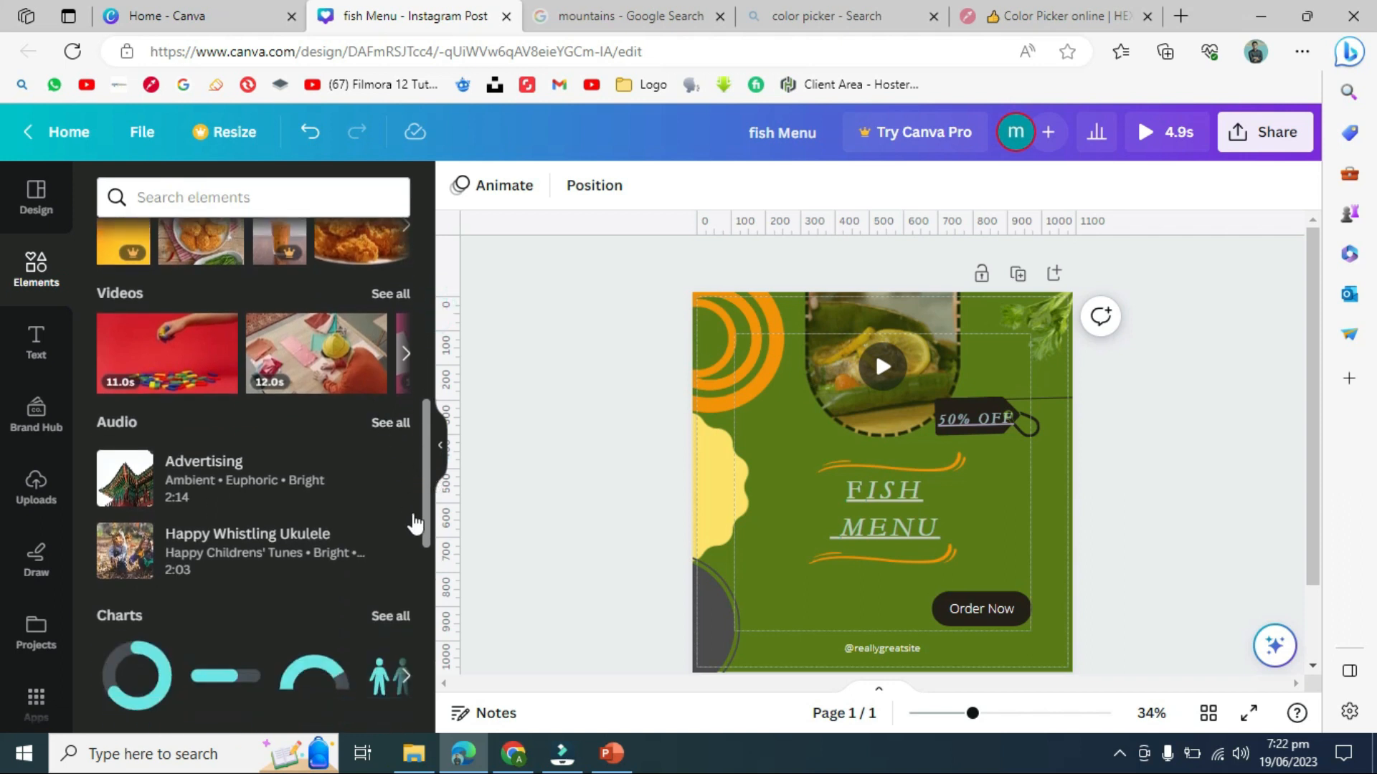
pyautogui.moveTo(428, 487); pyautogui.dragTo(433, 635)
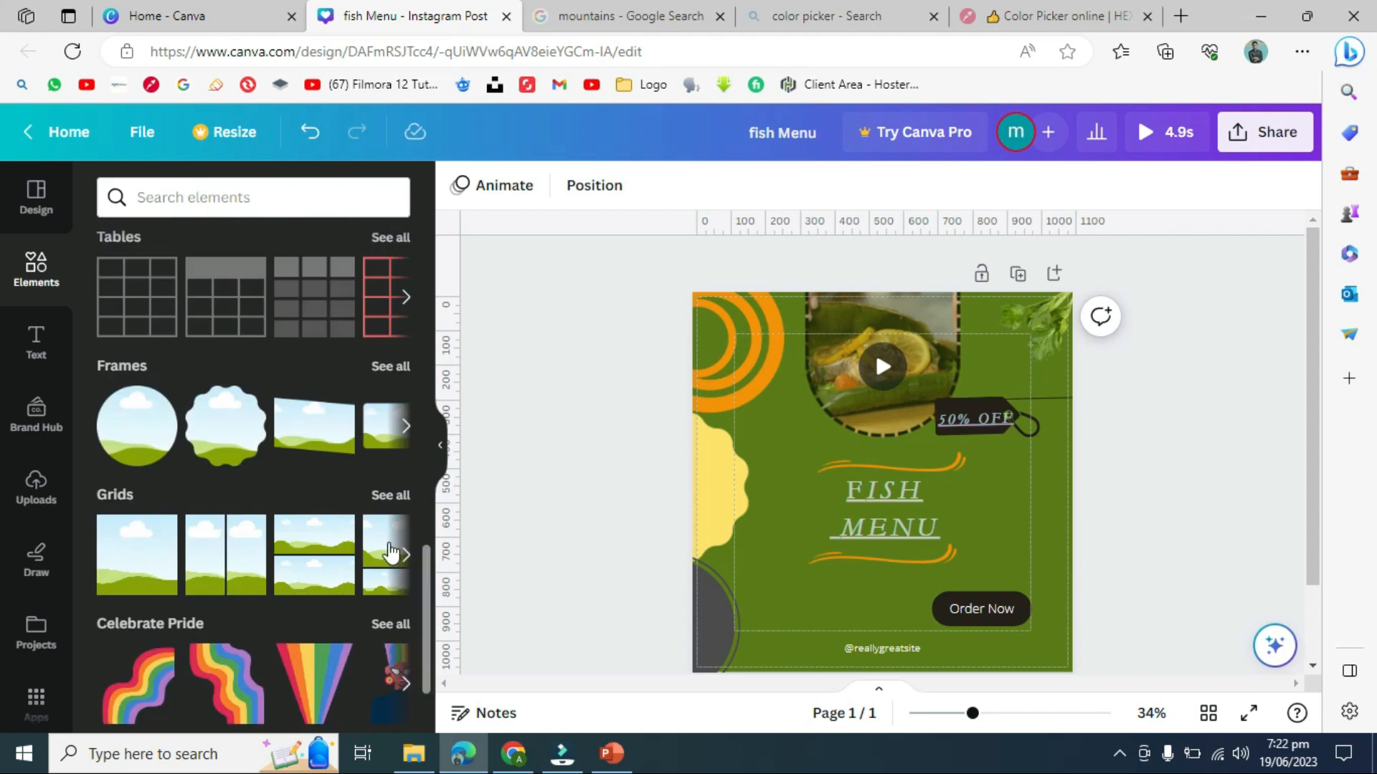
pyautogui.moveTo(247, 455); pyautogui.dragTo(751, 493)
# - Delete the fish video and the scalloped frame from the post
pyautogui.click(875, 362)
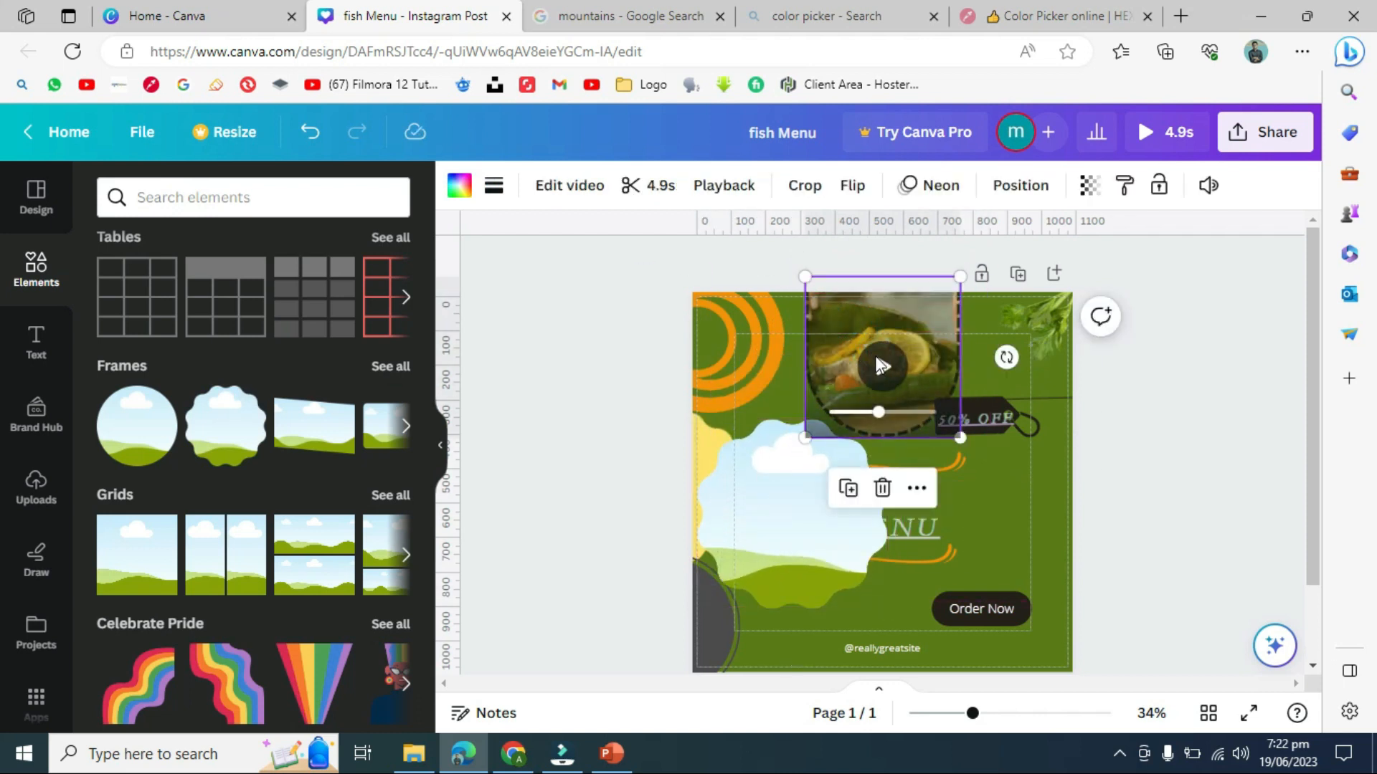
pyautogui.press('Delete')
pyautogui.press('Delete')
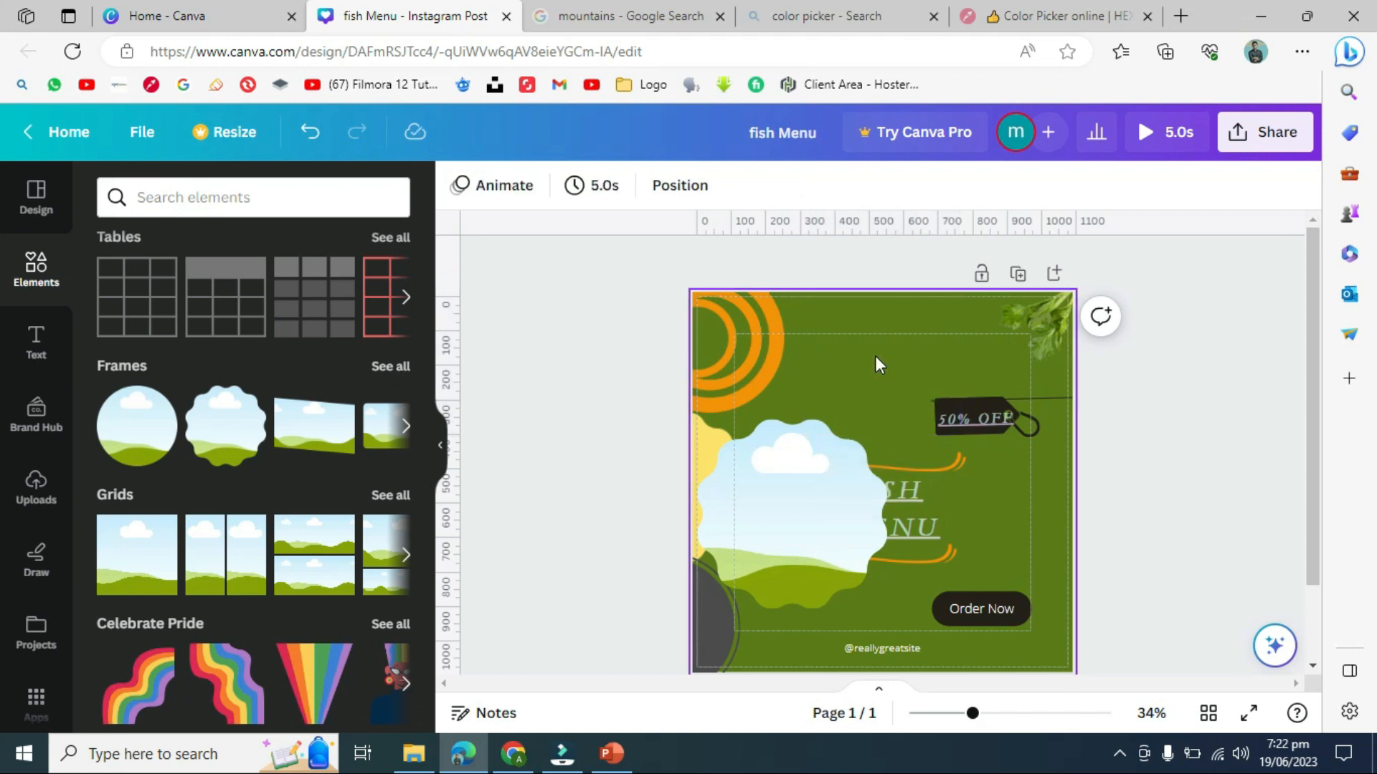
pyautogui.click(800, 534)
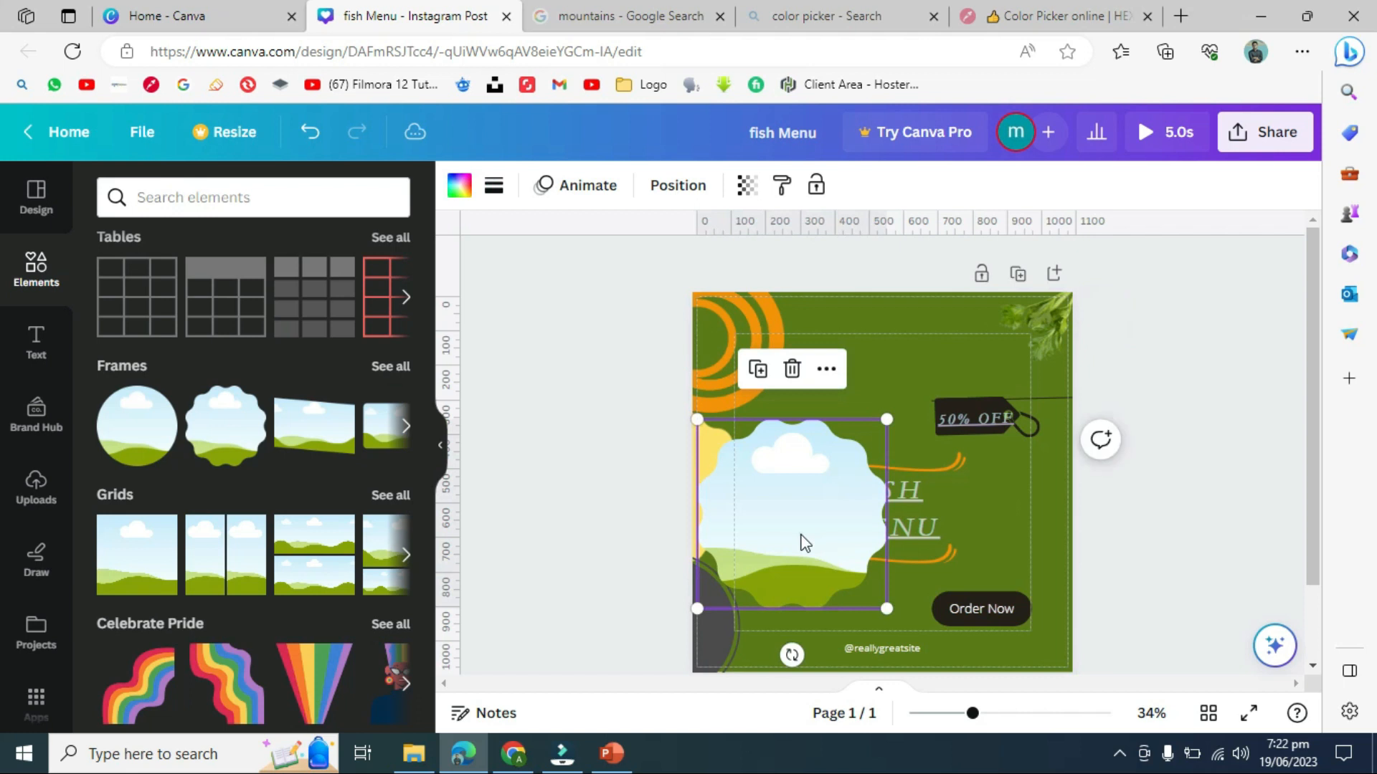
pyautogui.press('Delete')
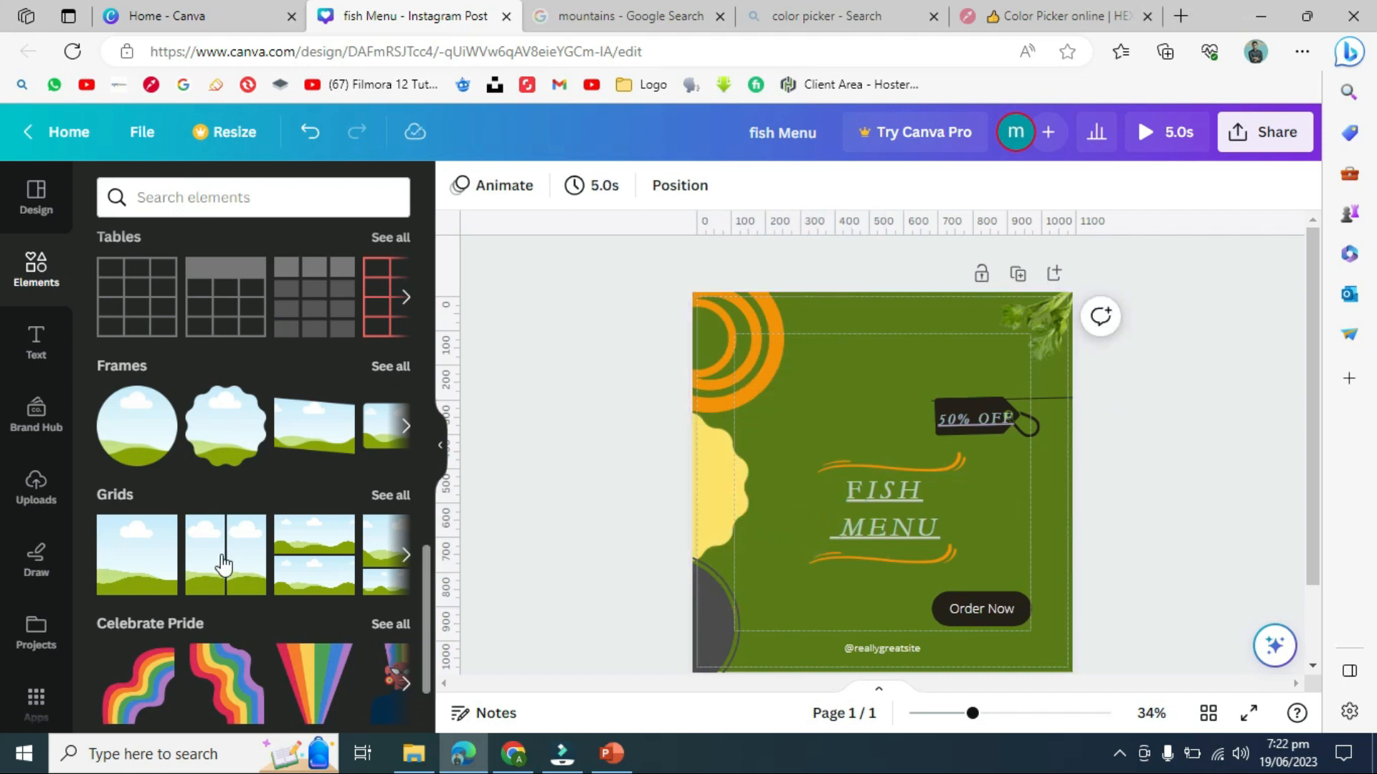
# - Add a two-column grid and fit it into the top area above FISH MENU
pyautogui.click(224, 565)
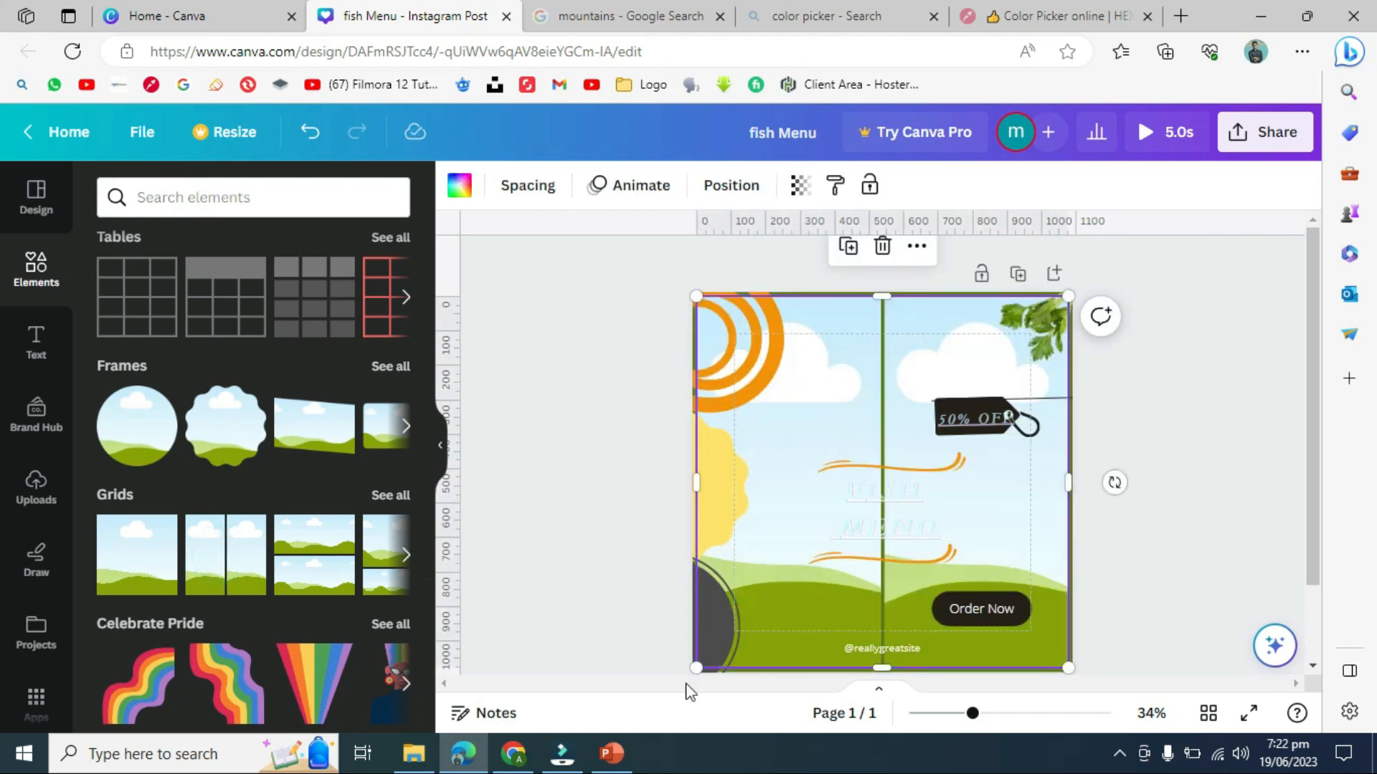
pyautogui.moveTo(698, 666); pyautogui.dragTo(822, 463)
pyautogui.moveTo(900, 388); pyautogui.dragTo(870, 387)
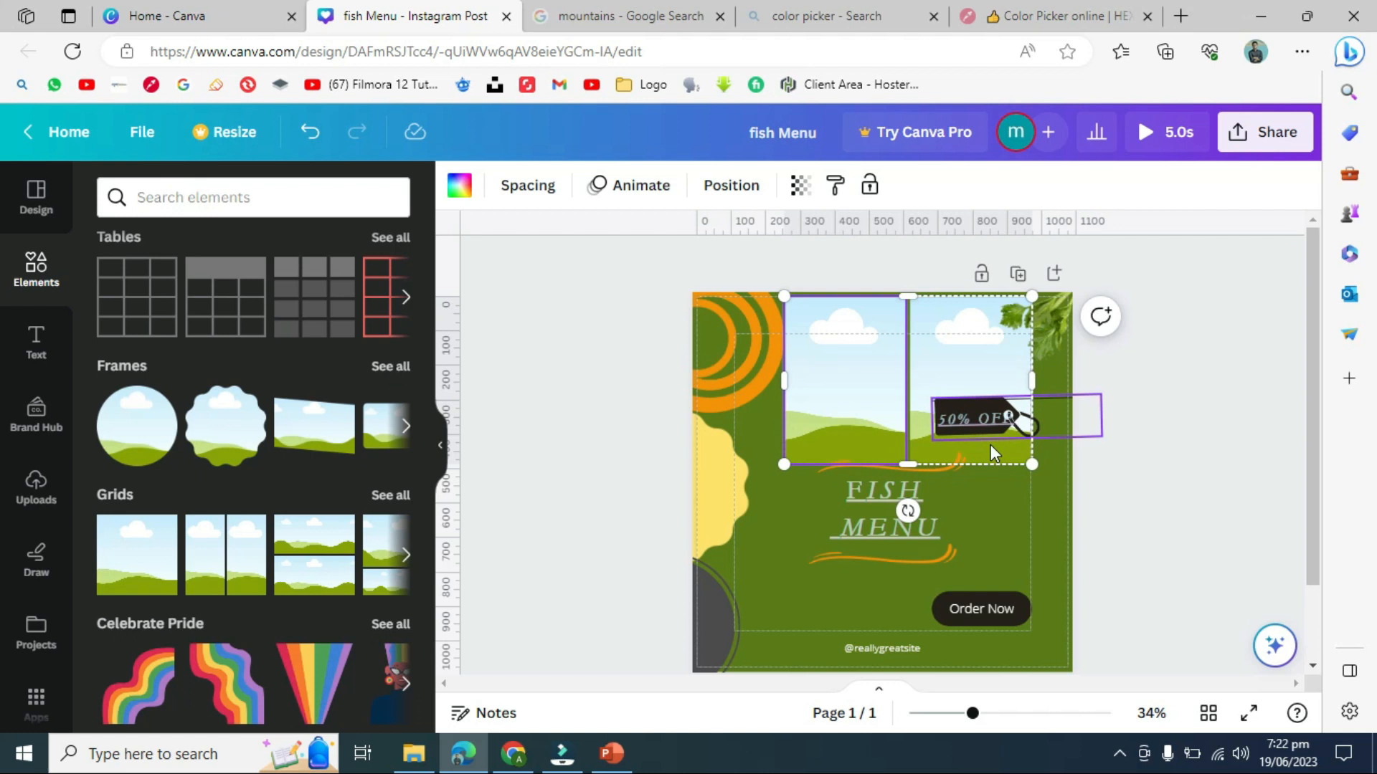
pyautogui.click(1141, 485)
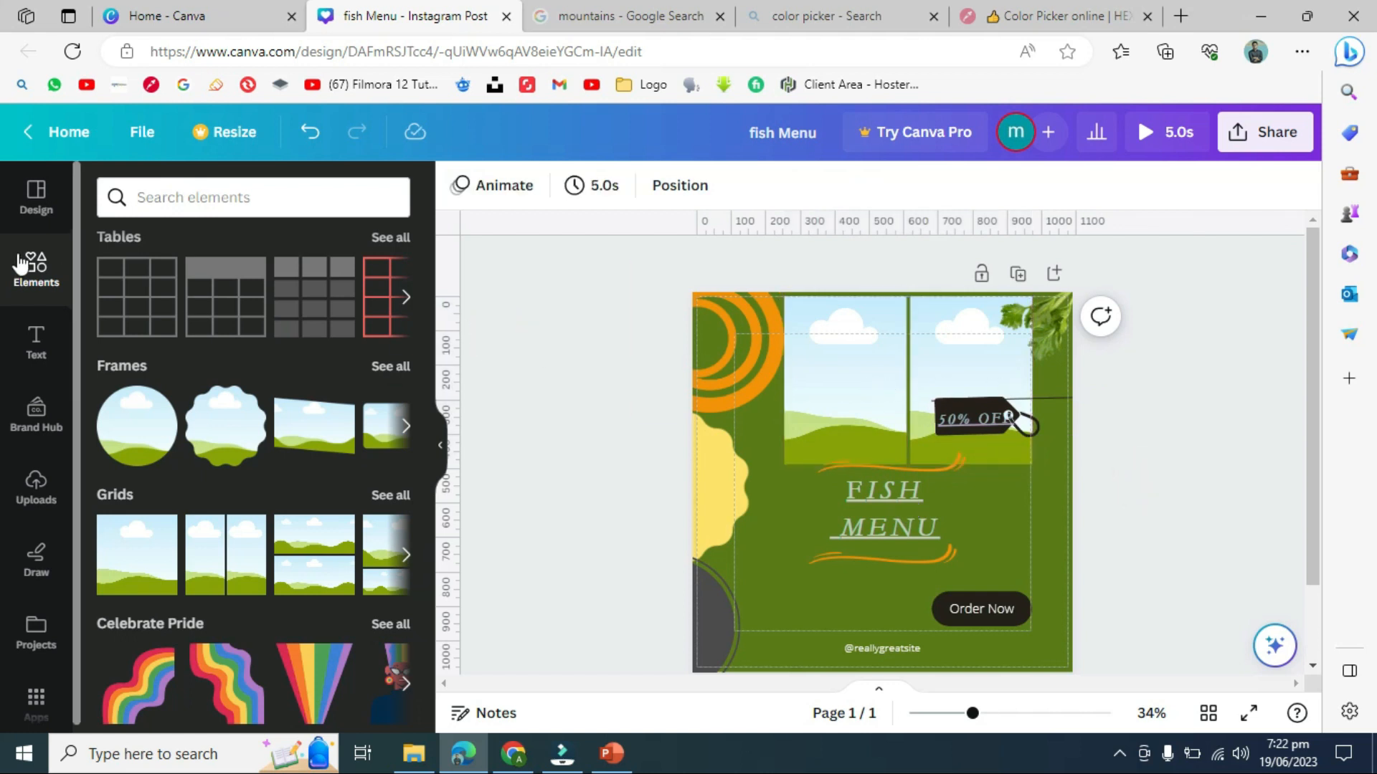
# - Search elements for 'fish dish' and drag the first fish-dish video onto the grid
pyautogui.click(250, 197)
pyautogui.write('fish dish')
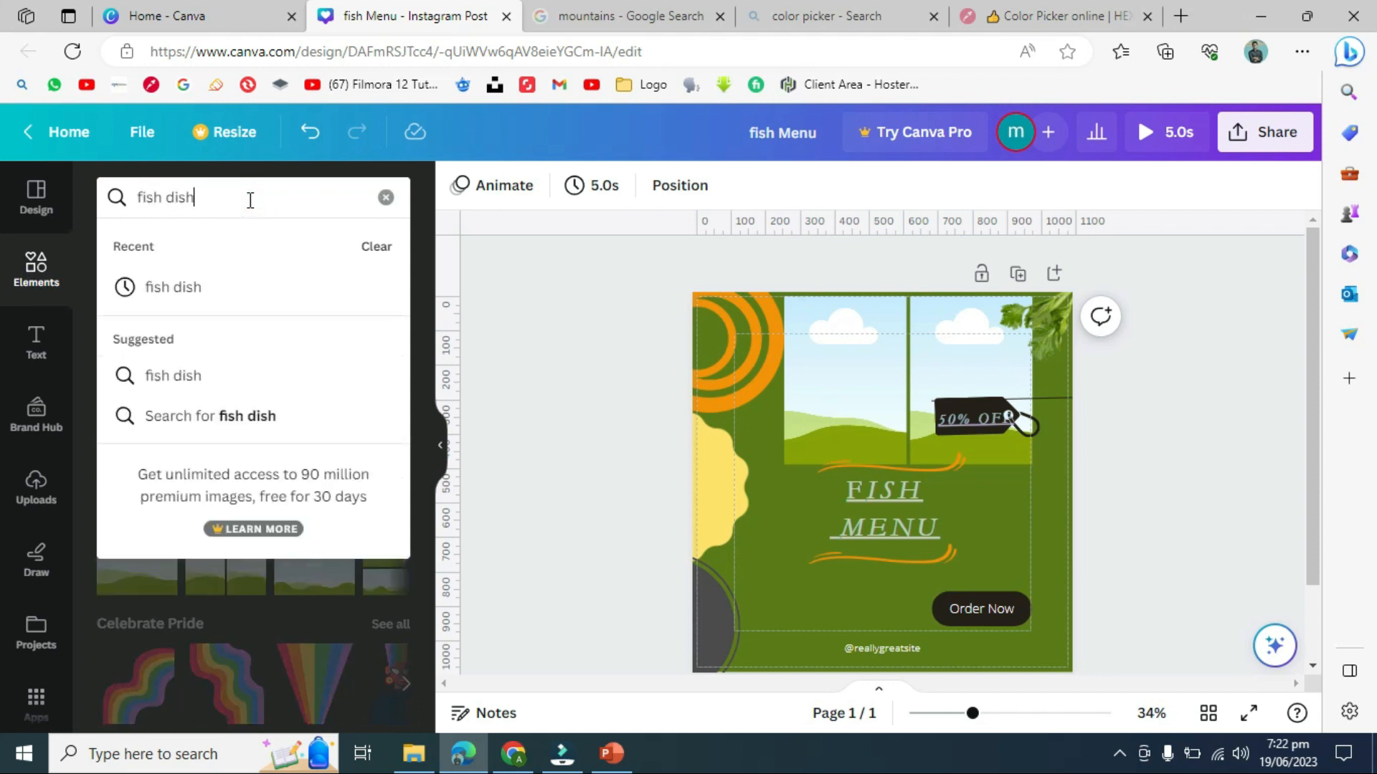
pyautogui.press('Return')
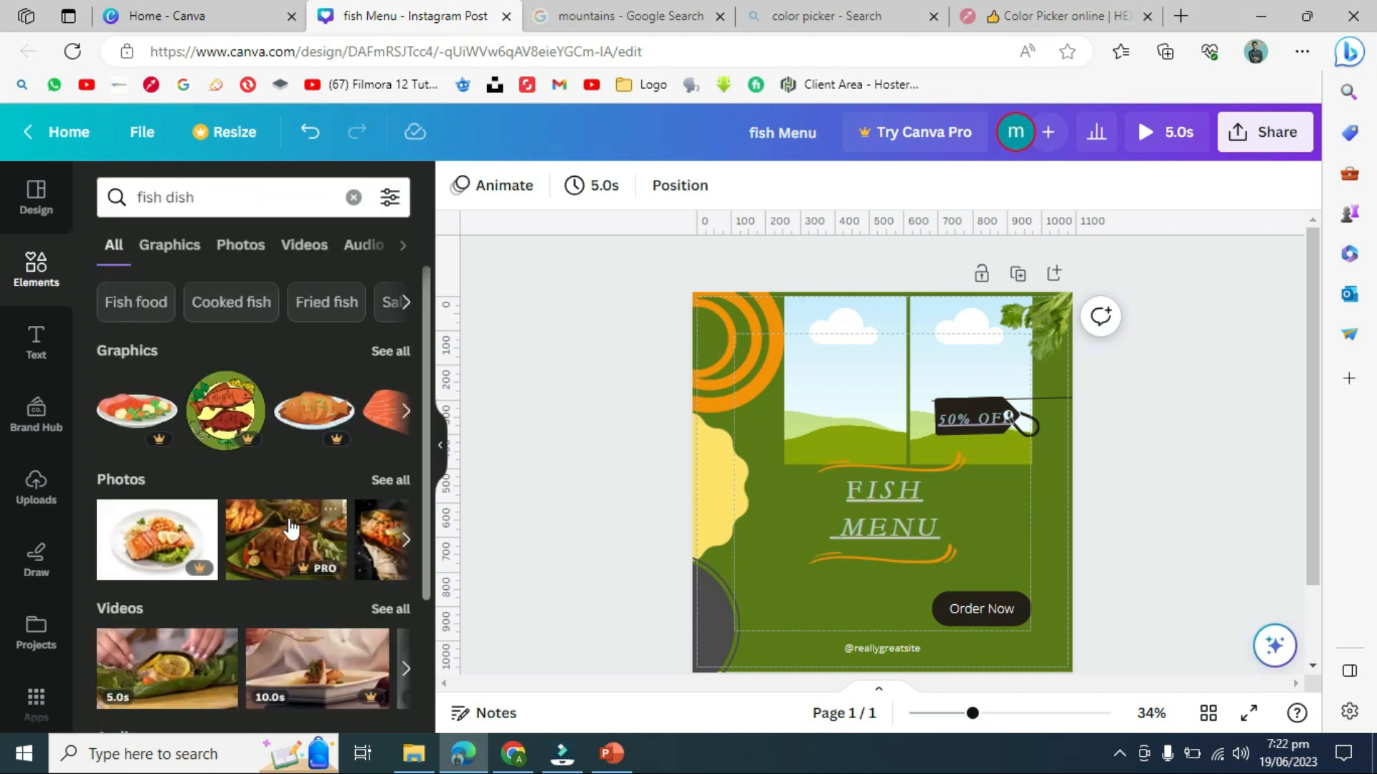
pyautogui.scroll(-1, 359, 538)
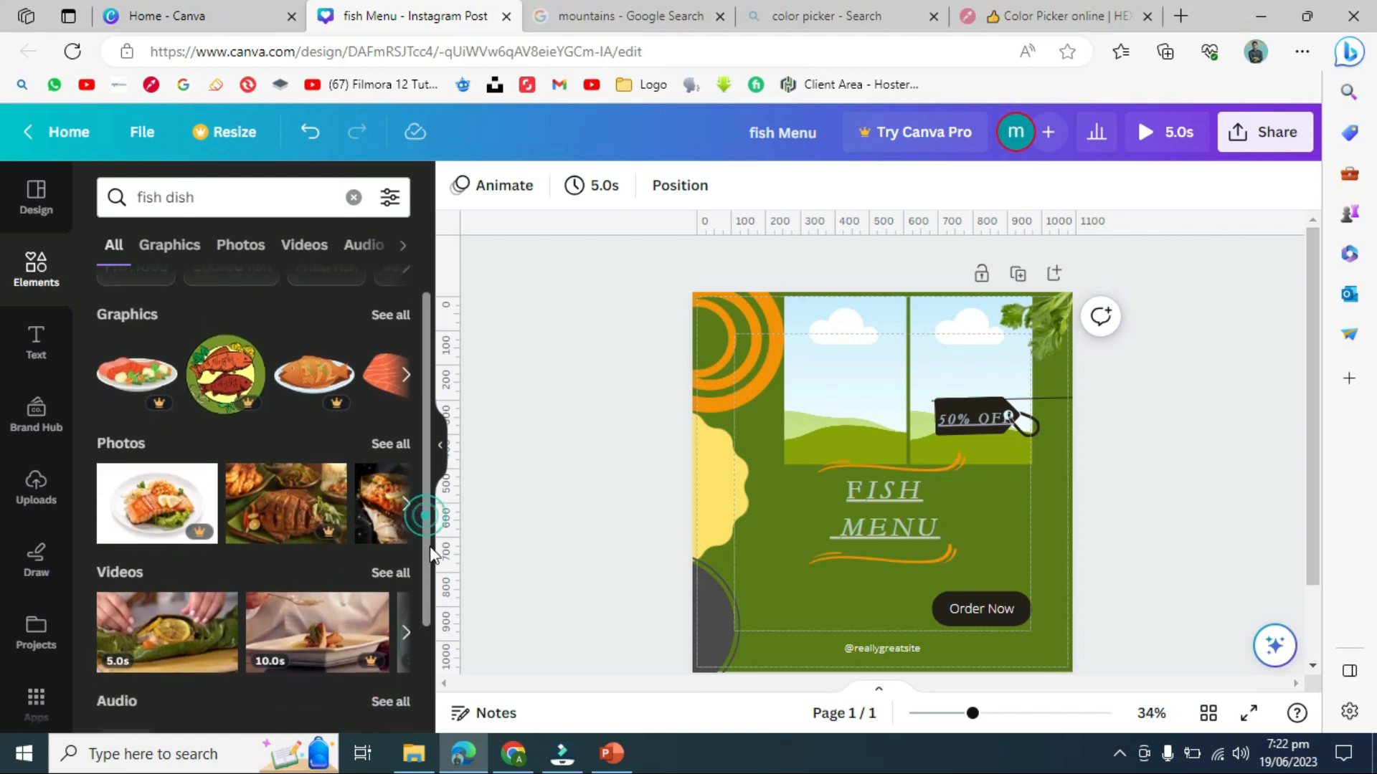
pyautogui.moveTo(158, 597); pyautogui.dragTo(816, 327)
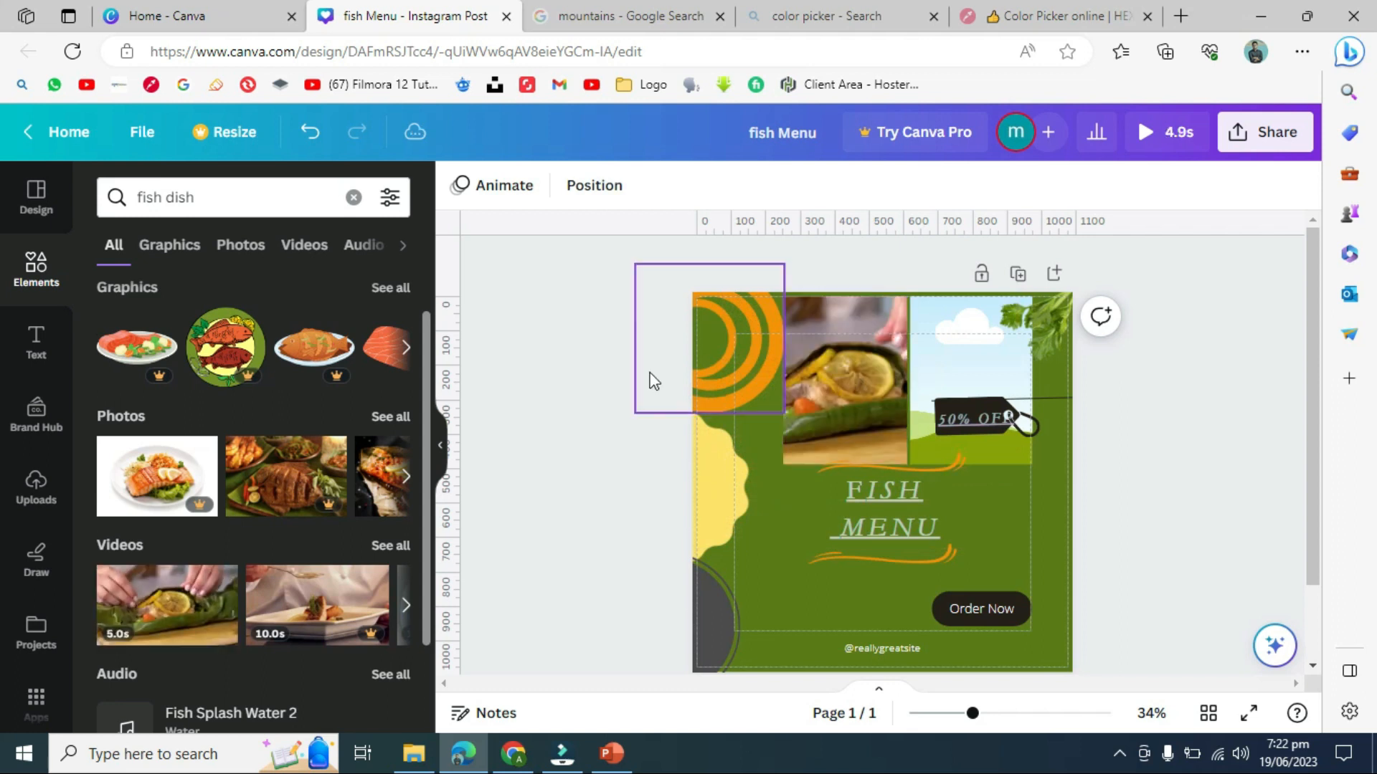
# - From all fish-dish video results, place the 4.0s plated dish video in the right cell
pyautogui.scroll(-2, 422, 563)
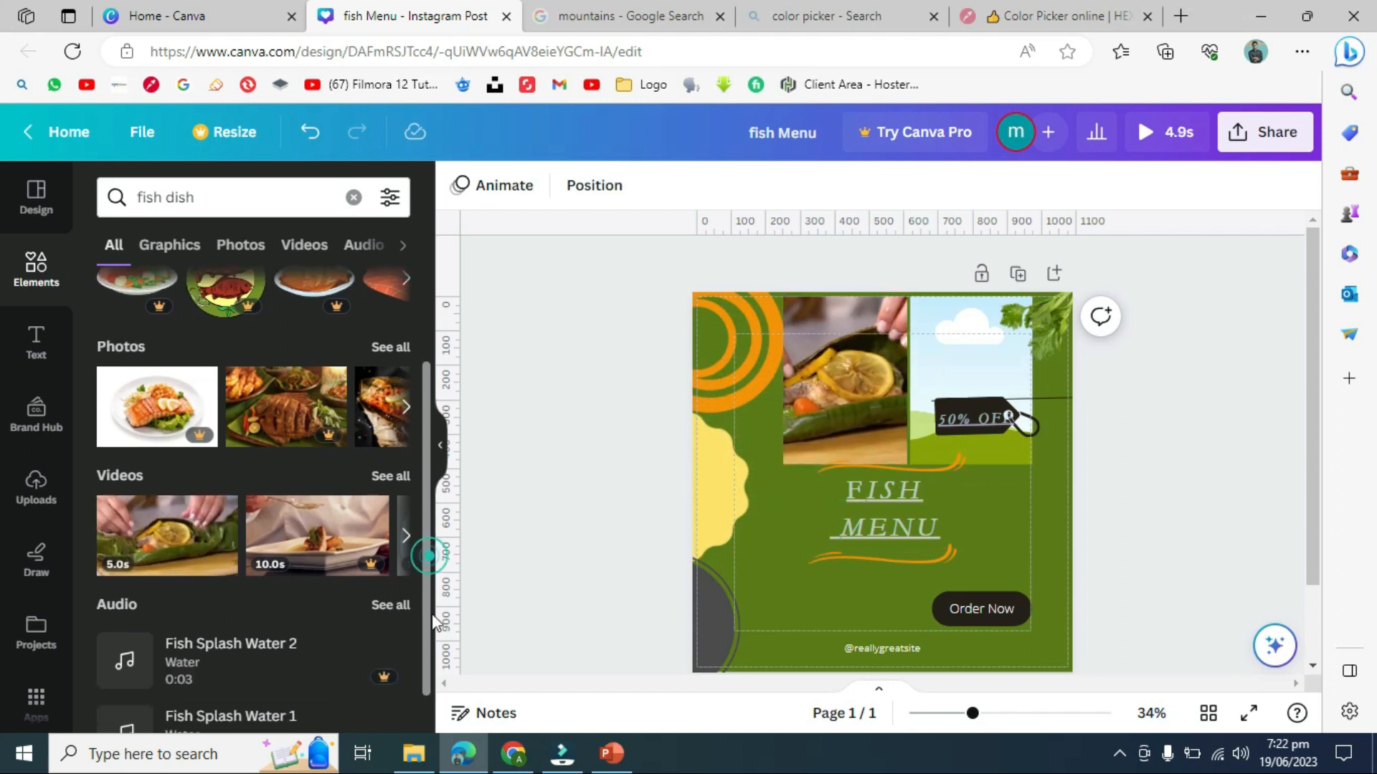
pyautogui.scroll(3, 397, 626)
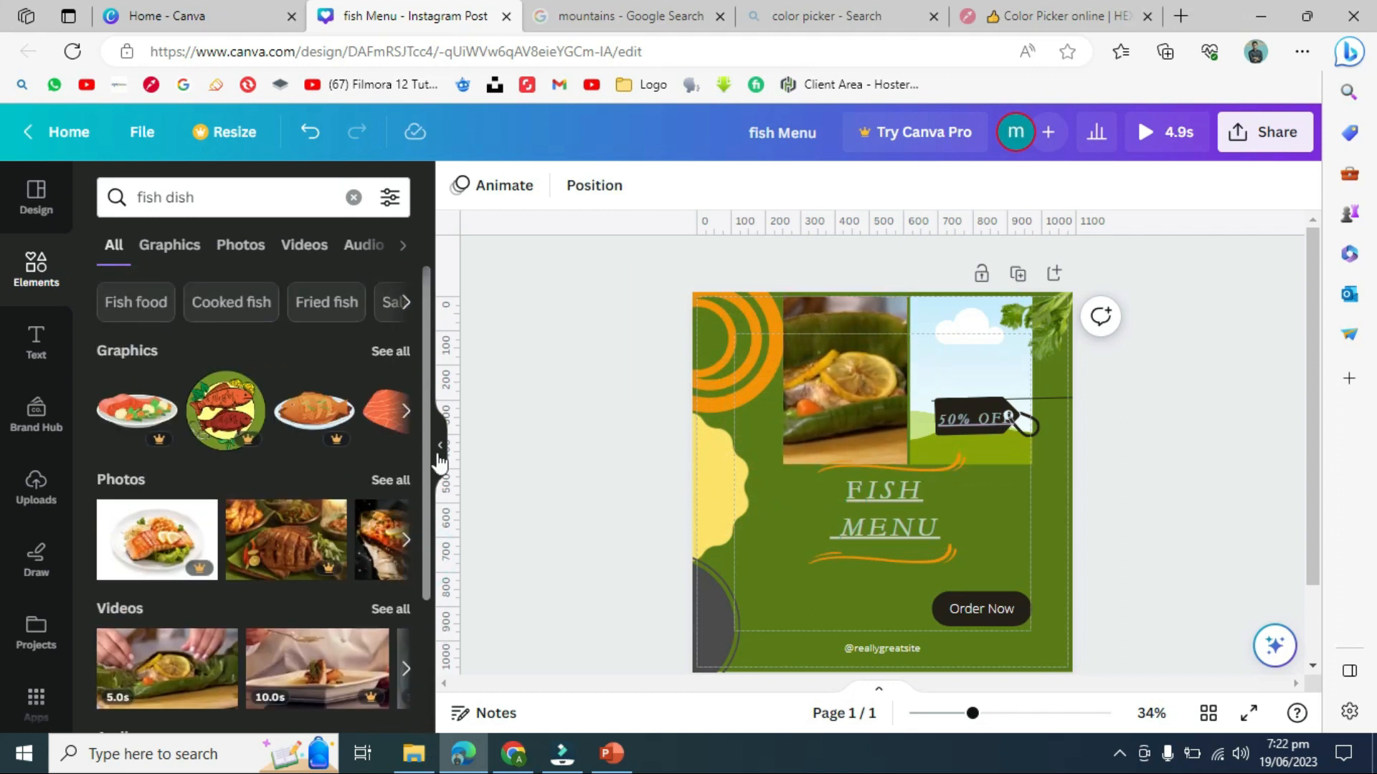
pyautogui.click(392, 610)
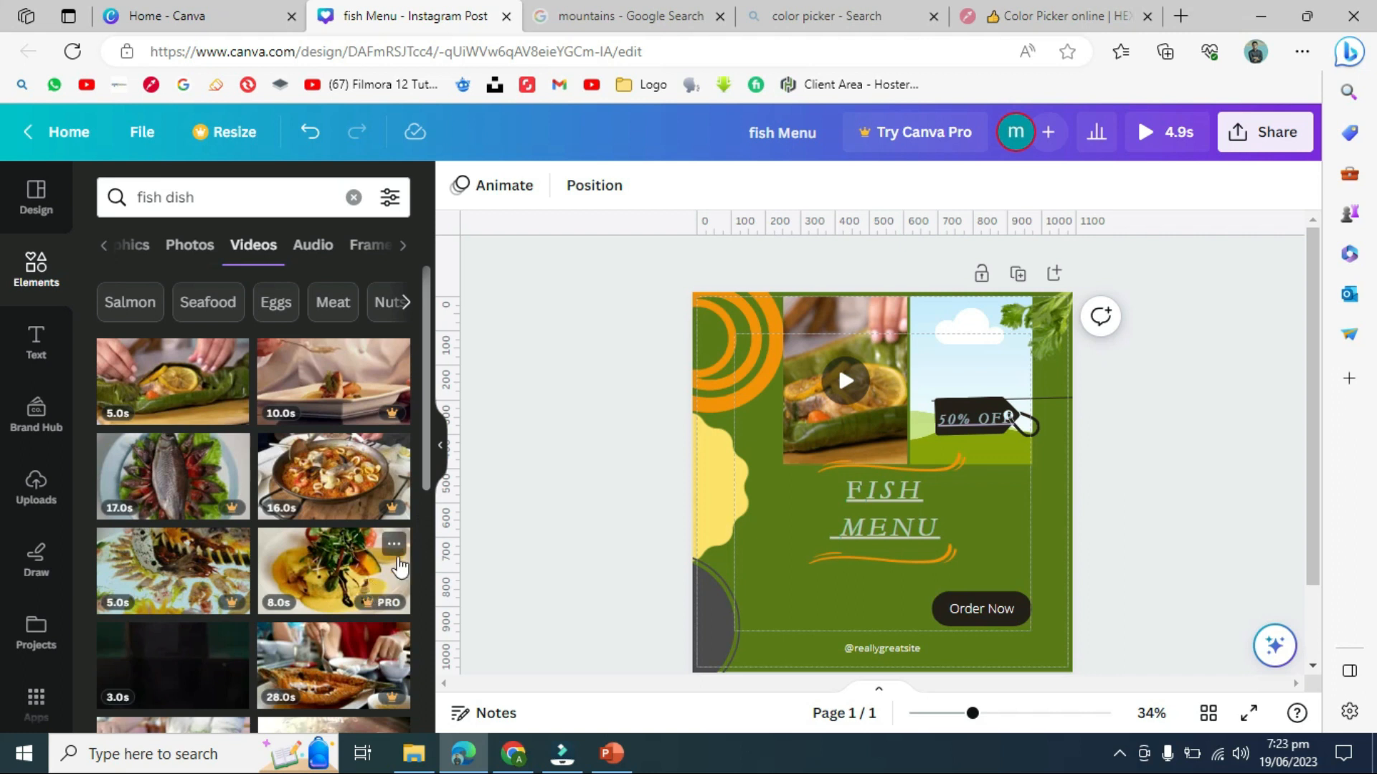
pyautogui.moveTo(423, 477); pyautogui.dragTo(453, 728)
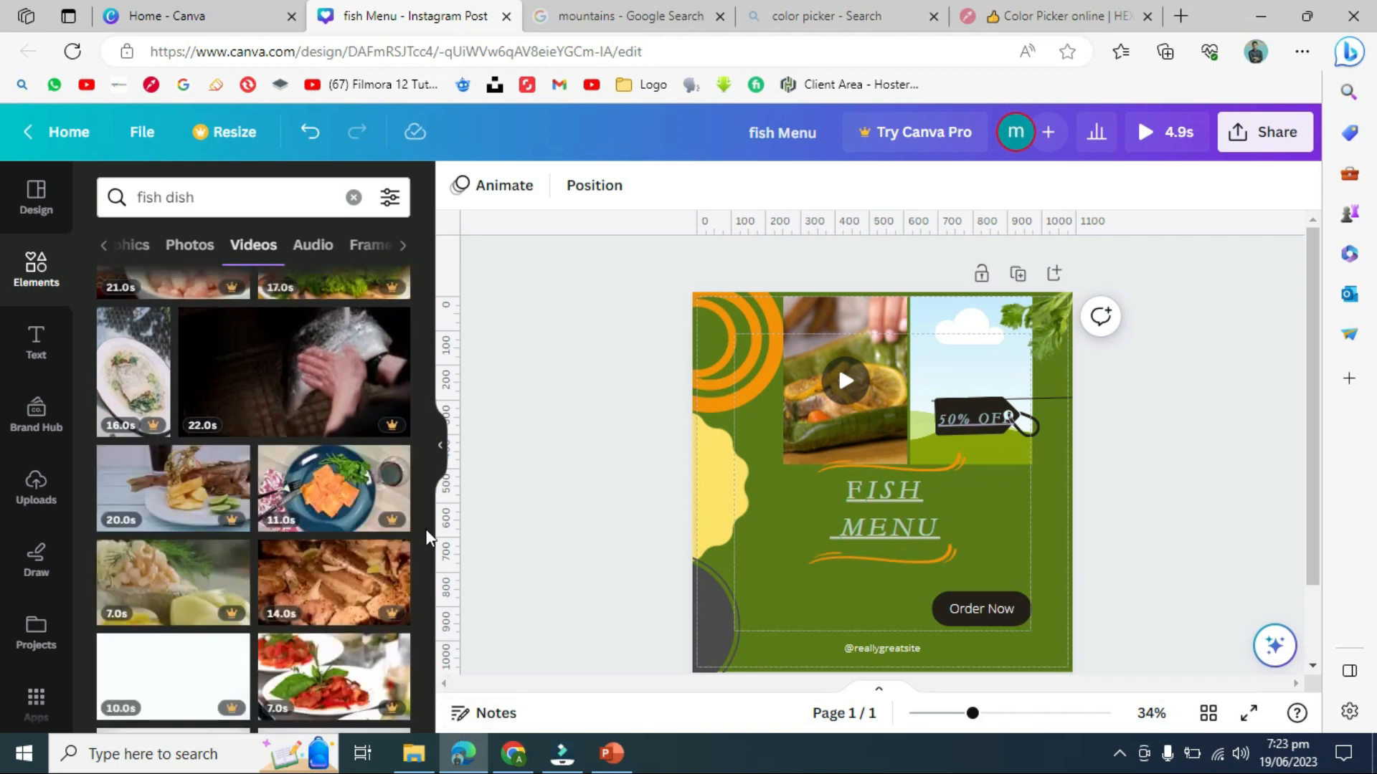
pyautogui.moveTo(433, 527); pyautogui.dragTo(439, 737)
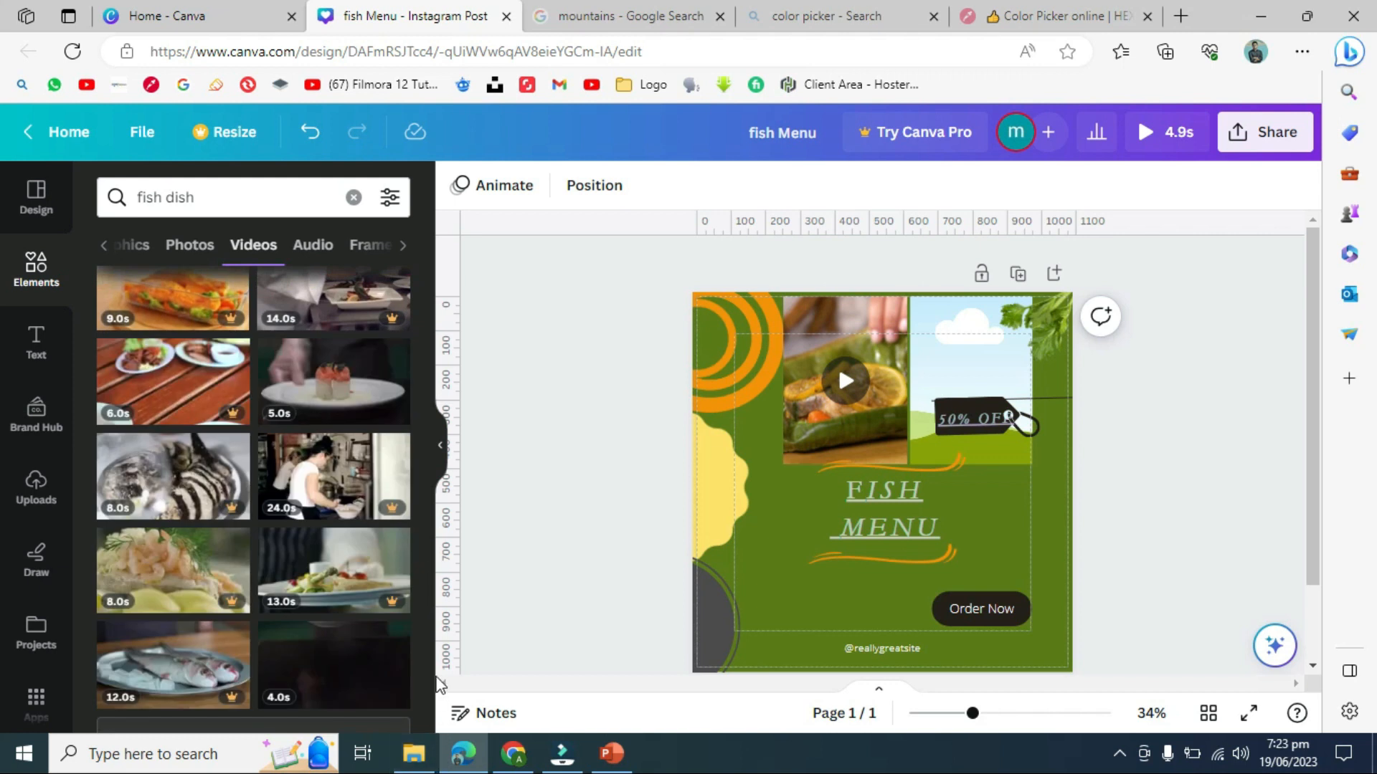
pyautogui.moveTo(425, 555); pyautogui.dragTo(425, 574)
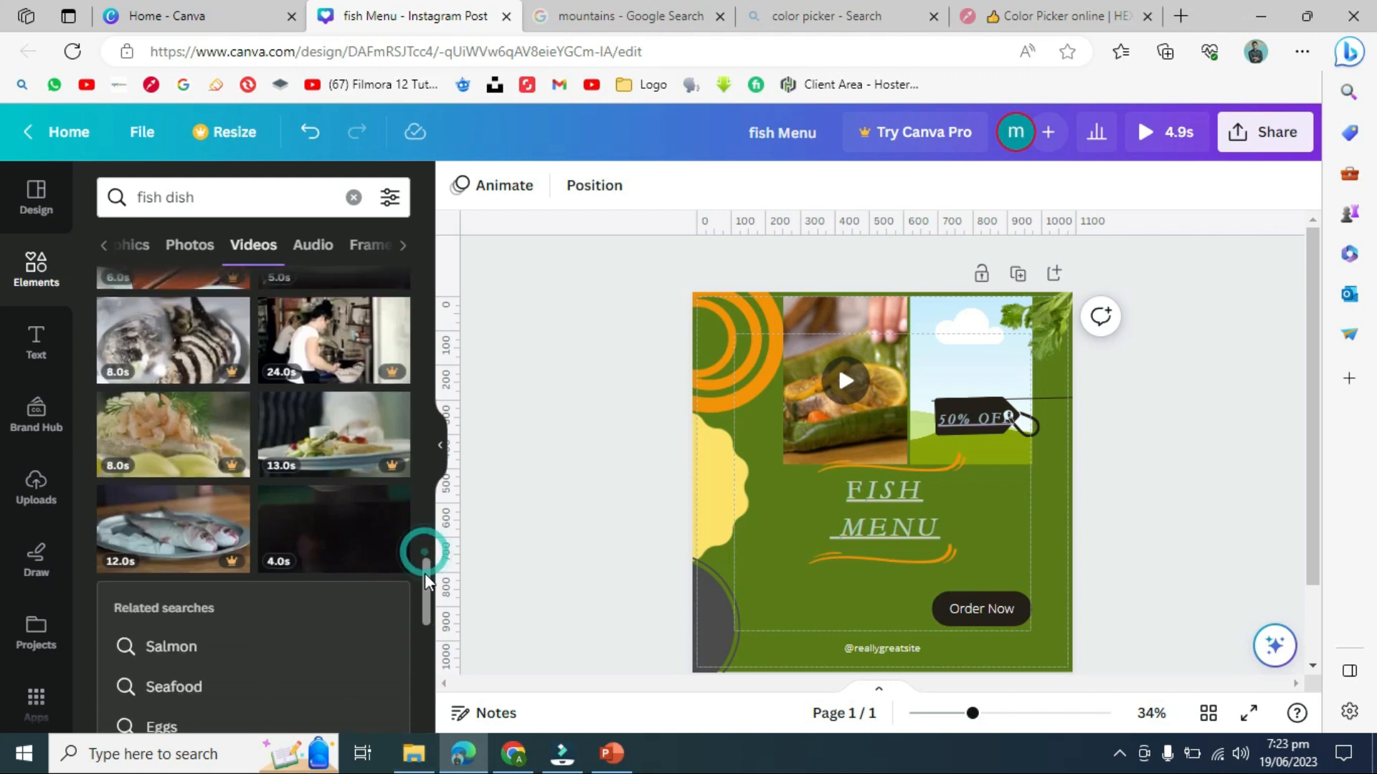
pyautogui.moveTo(380, 534); pyautogui.dragTo(944, 378)
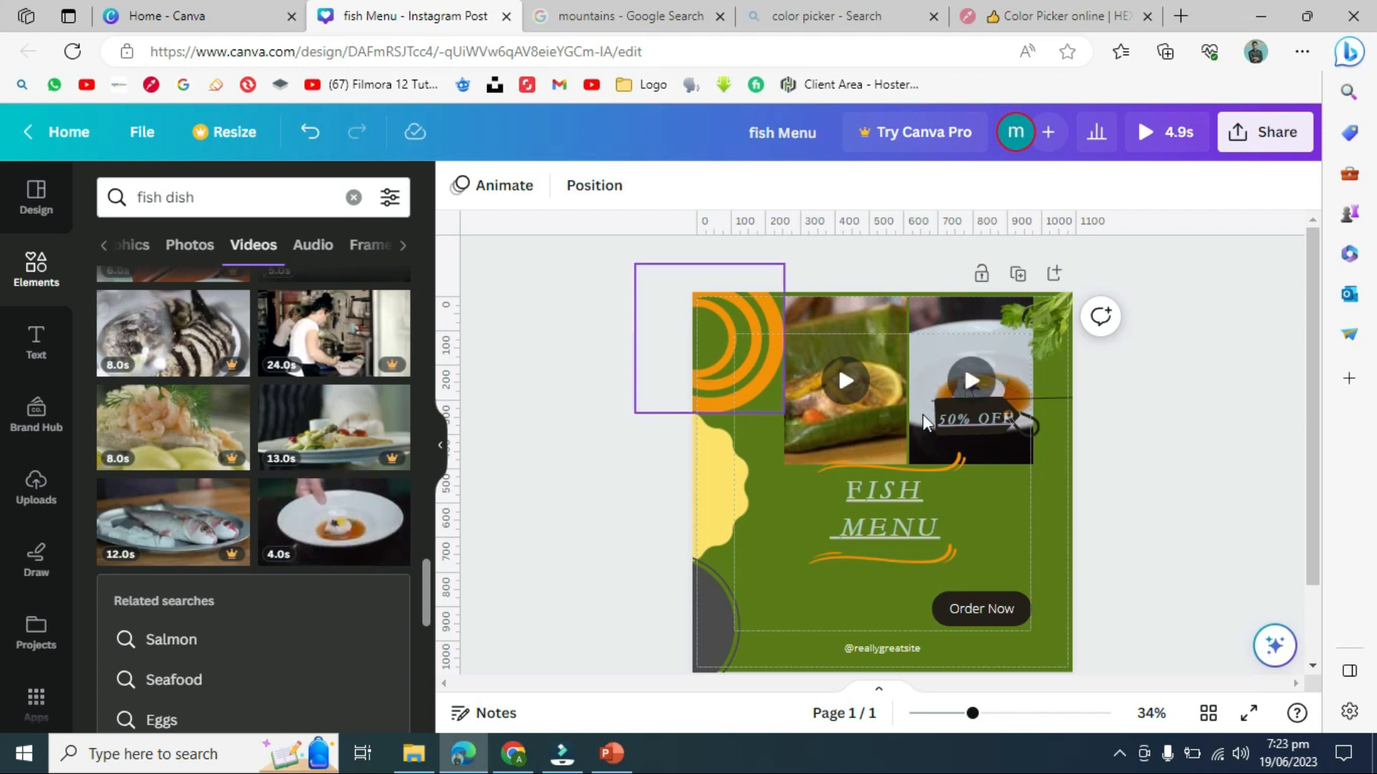
pyautogui.click(1255, 714)
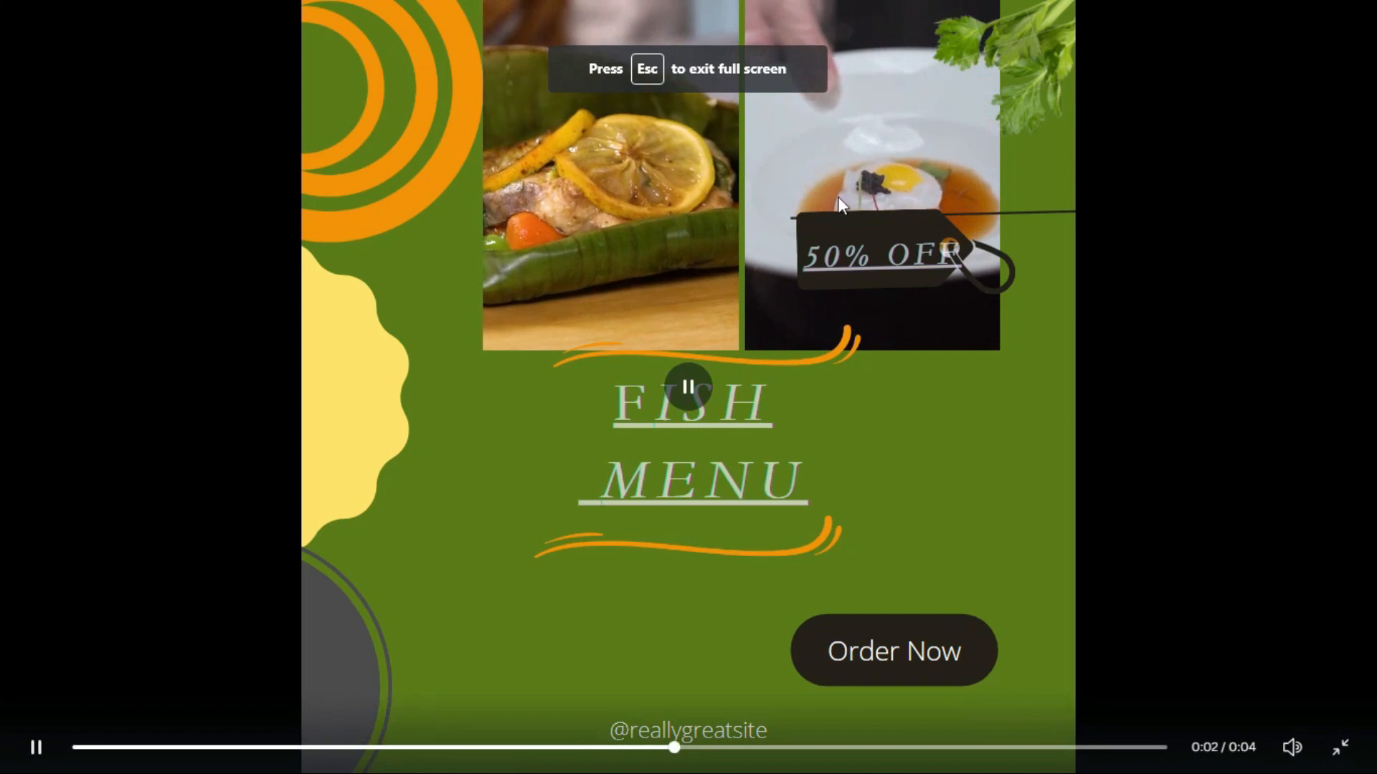
pyautogui.click(1339, 748)
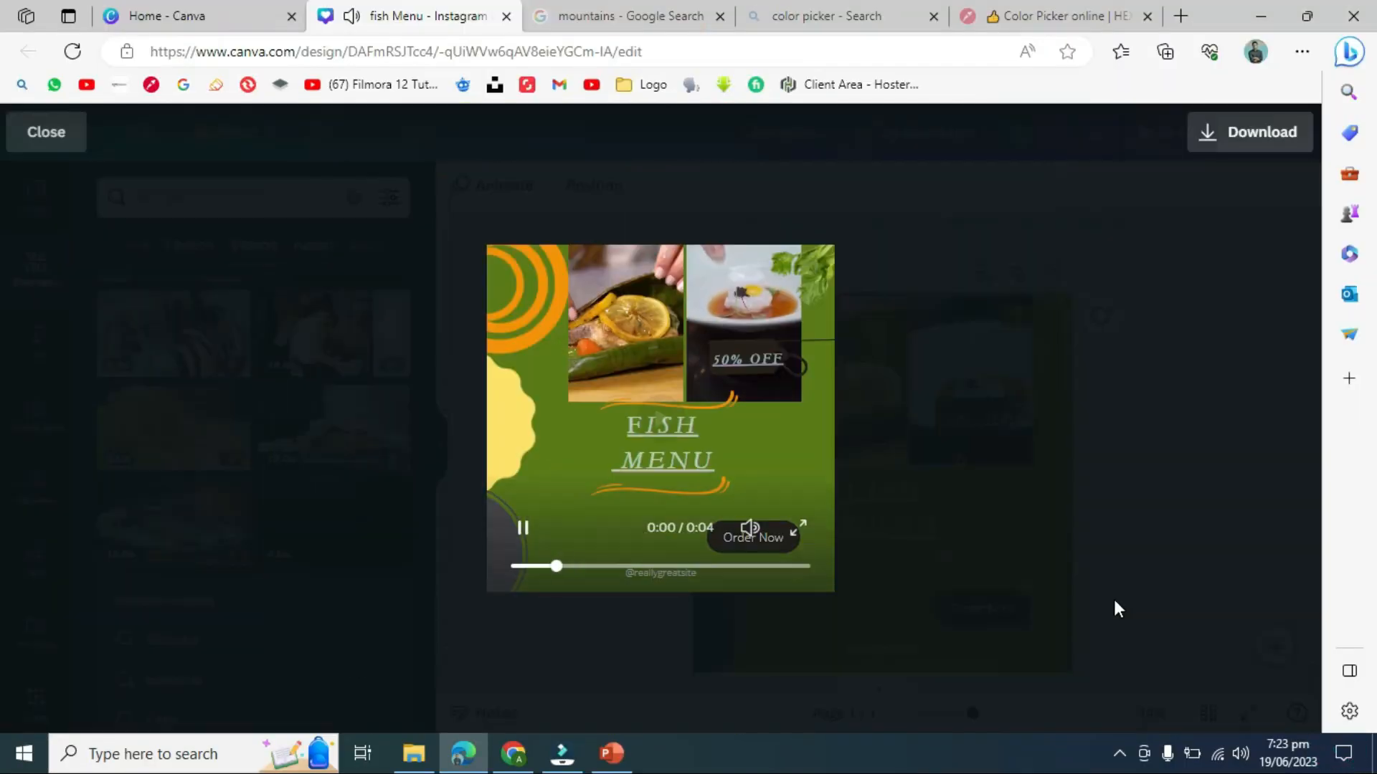
pyautogui.click(39, 136)
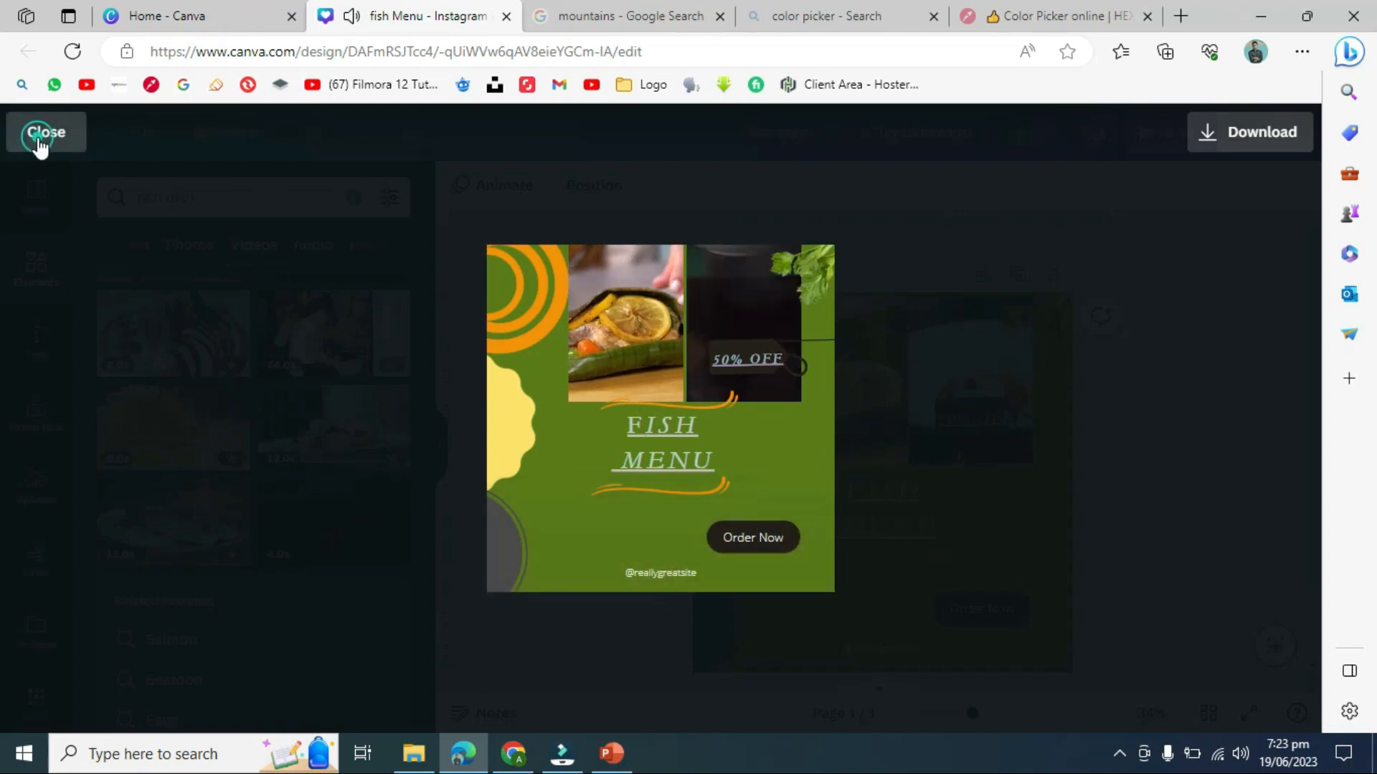
pyautogui.click(476, 372)
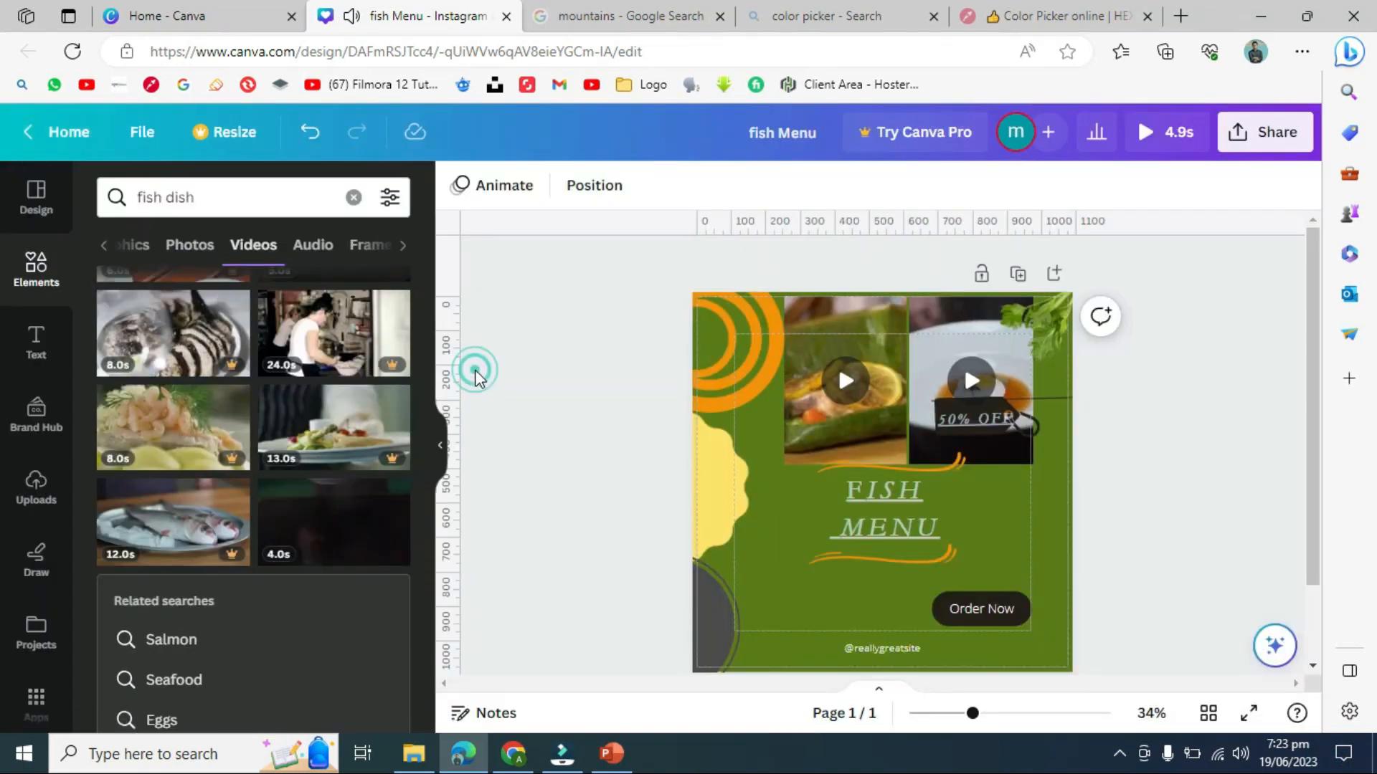
pyautogui.click(557, 409)
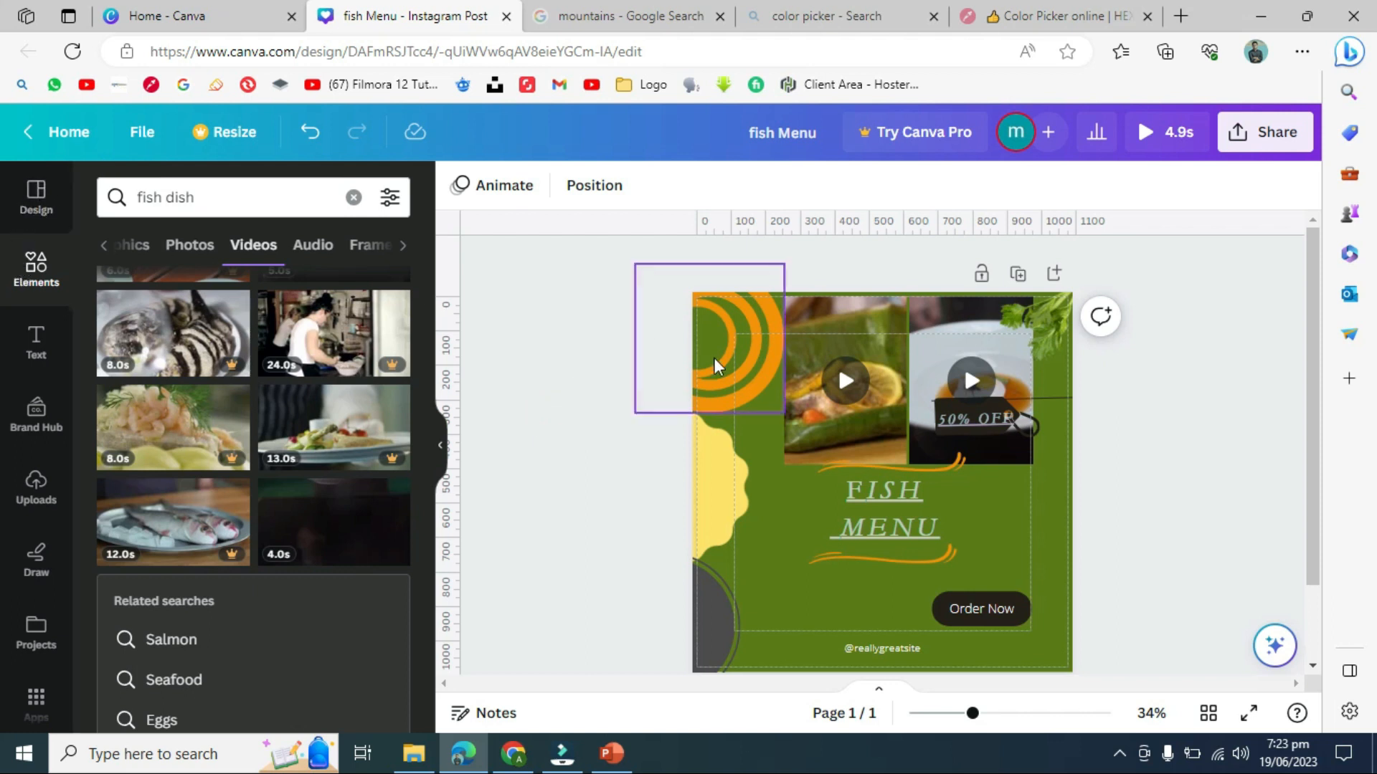
pyautogui.click(551, 451)
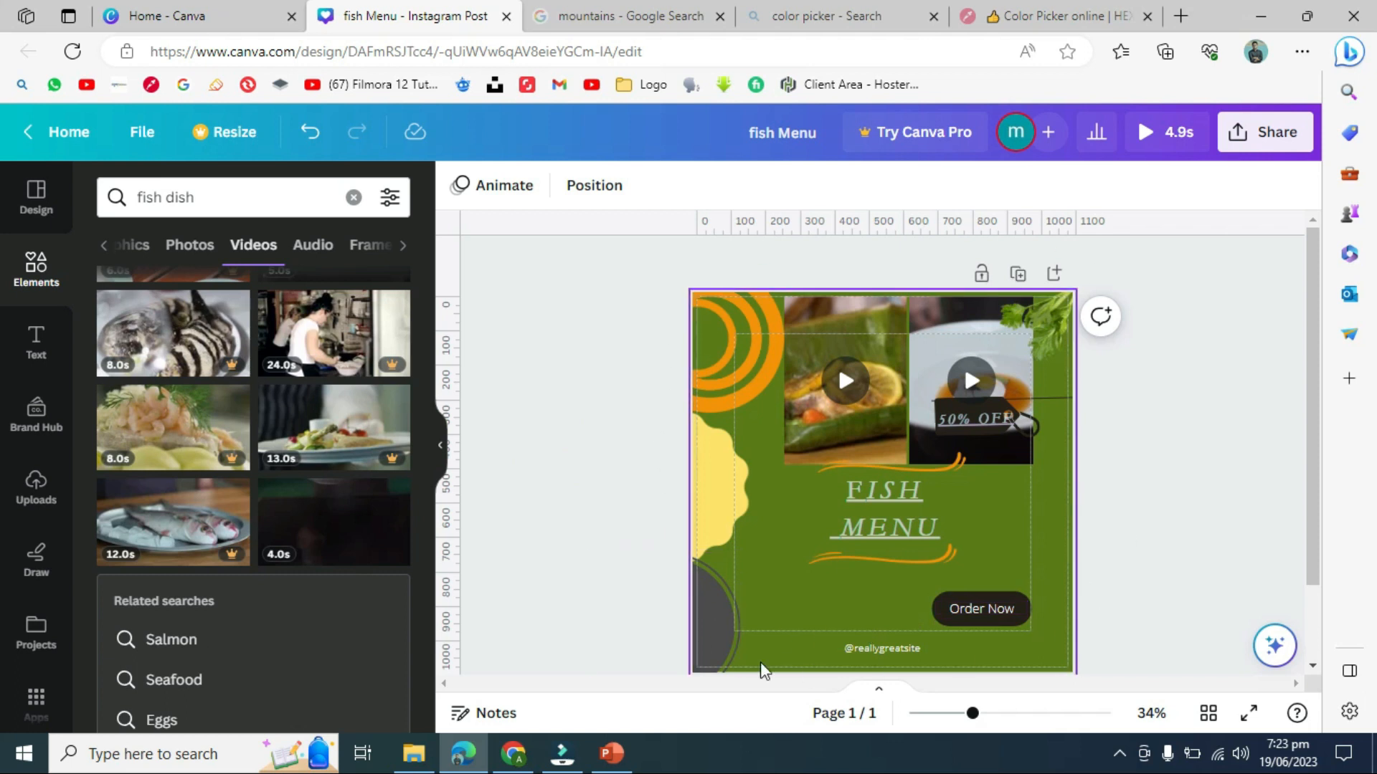
pyautogui.click(586, 377)
# - Download the design as MP4 Video, bringing up the premium image notice
pyautogui.click(139, 131)
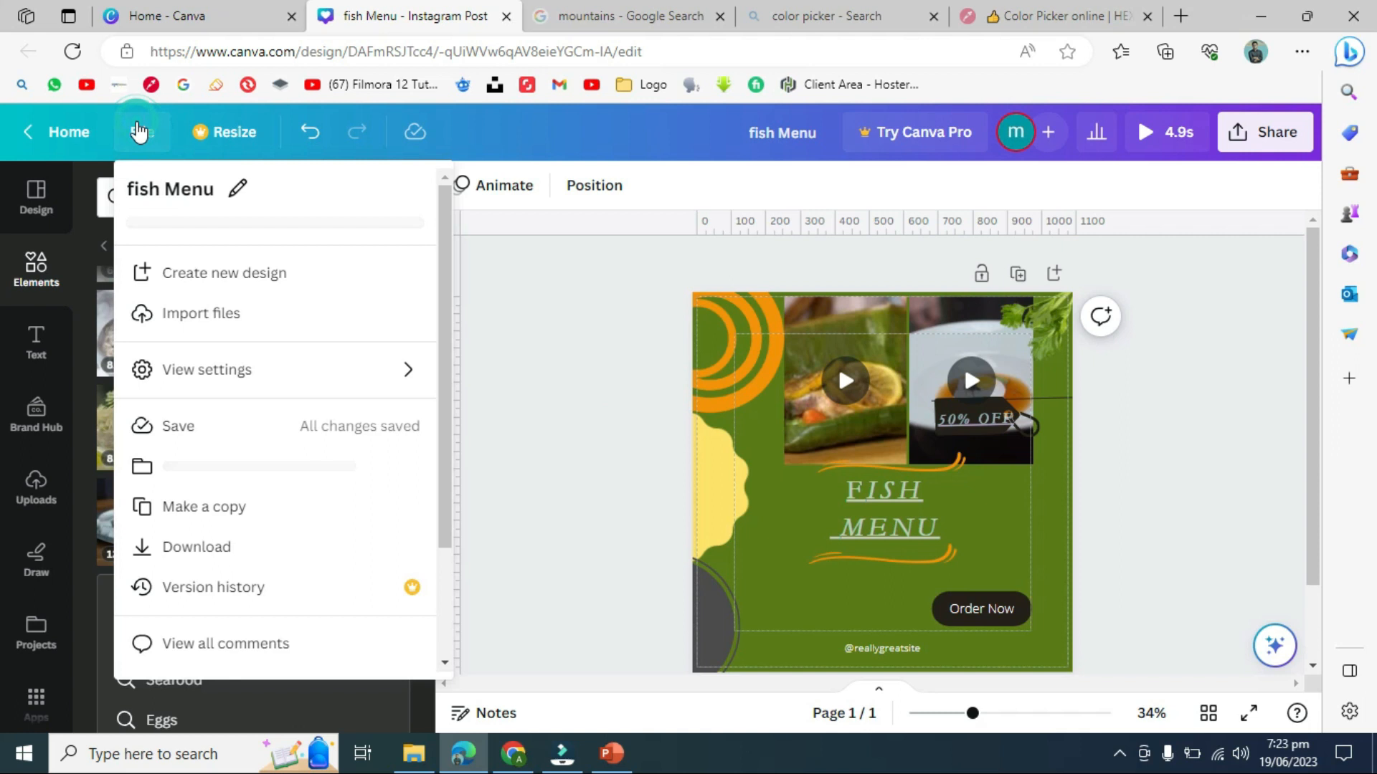
pyautogui.moveTo(444, 231); pyautogui.dragTo(455, 338)
pyautogui.click(310, 414)
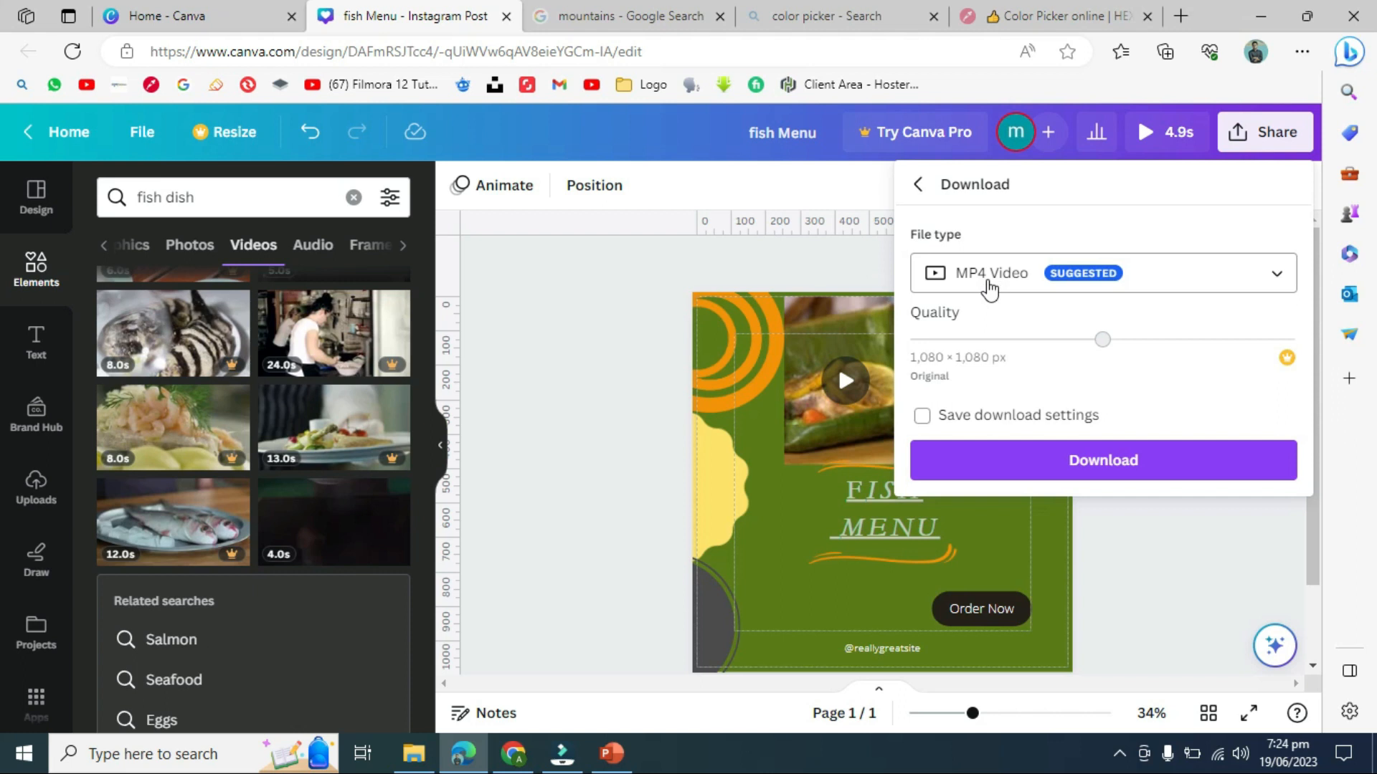
pyautogui.click(1275, 291)
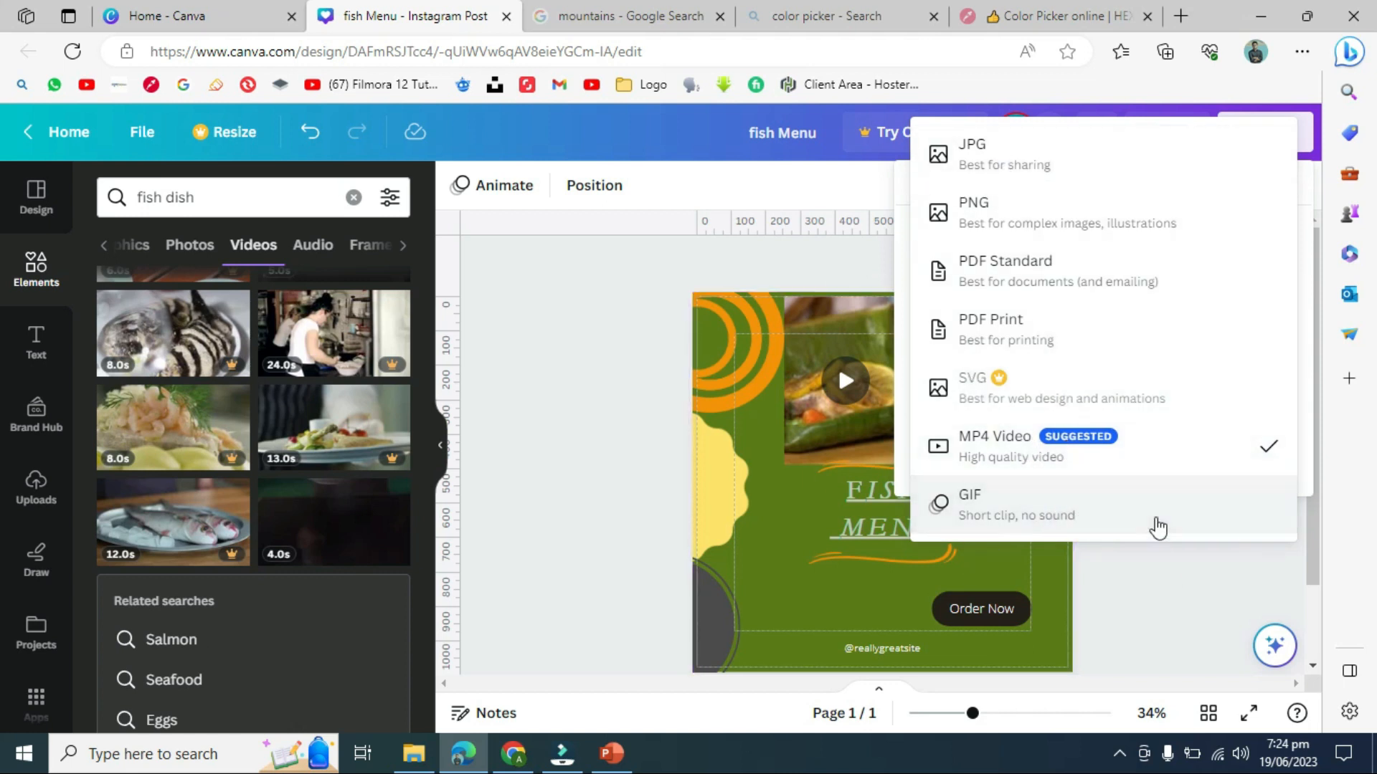
pyautogui.click(1125, 438)
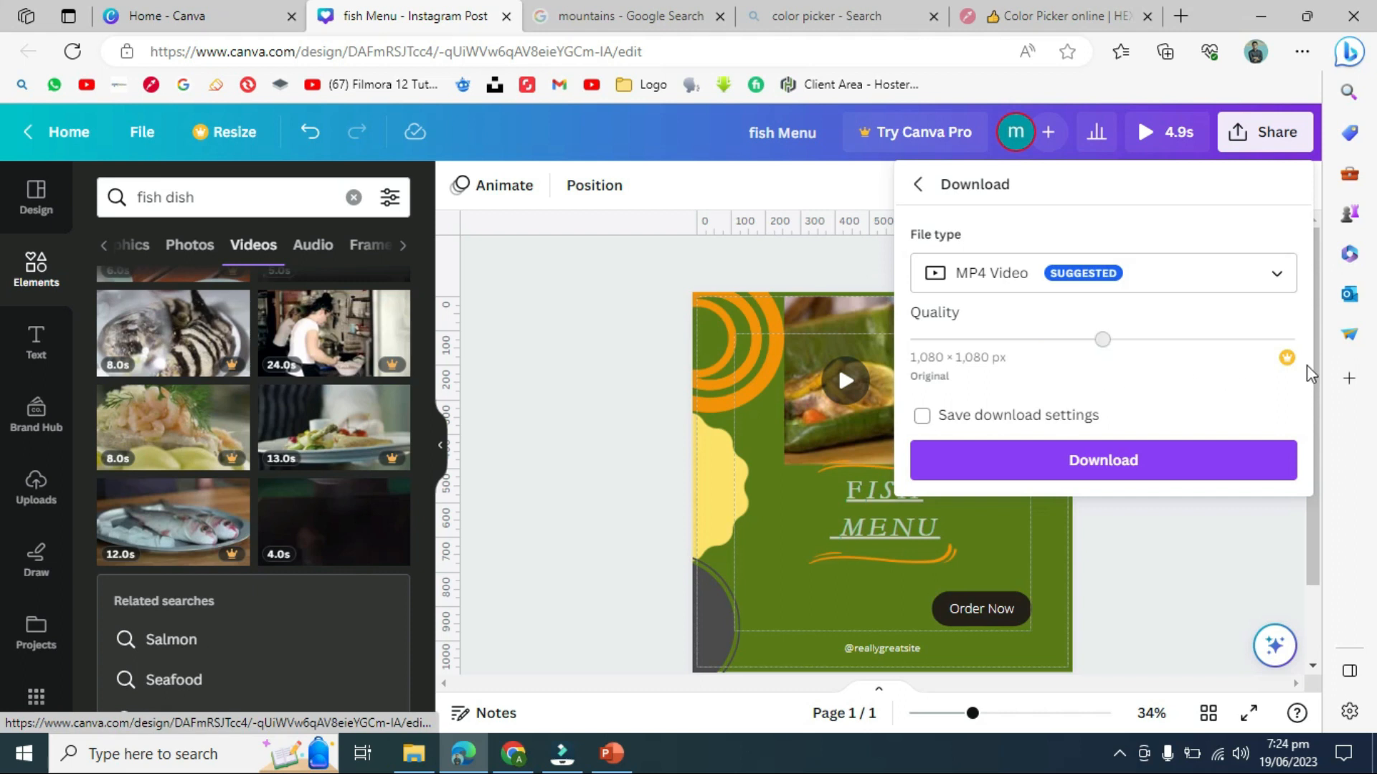
pyautogui.click(1159, 464)
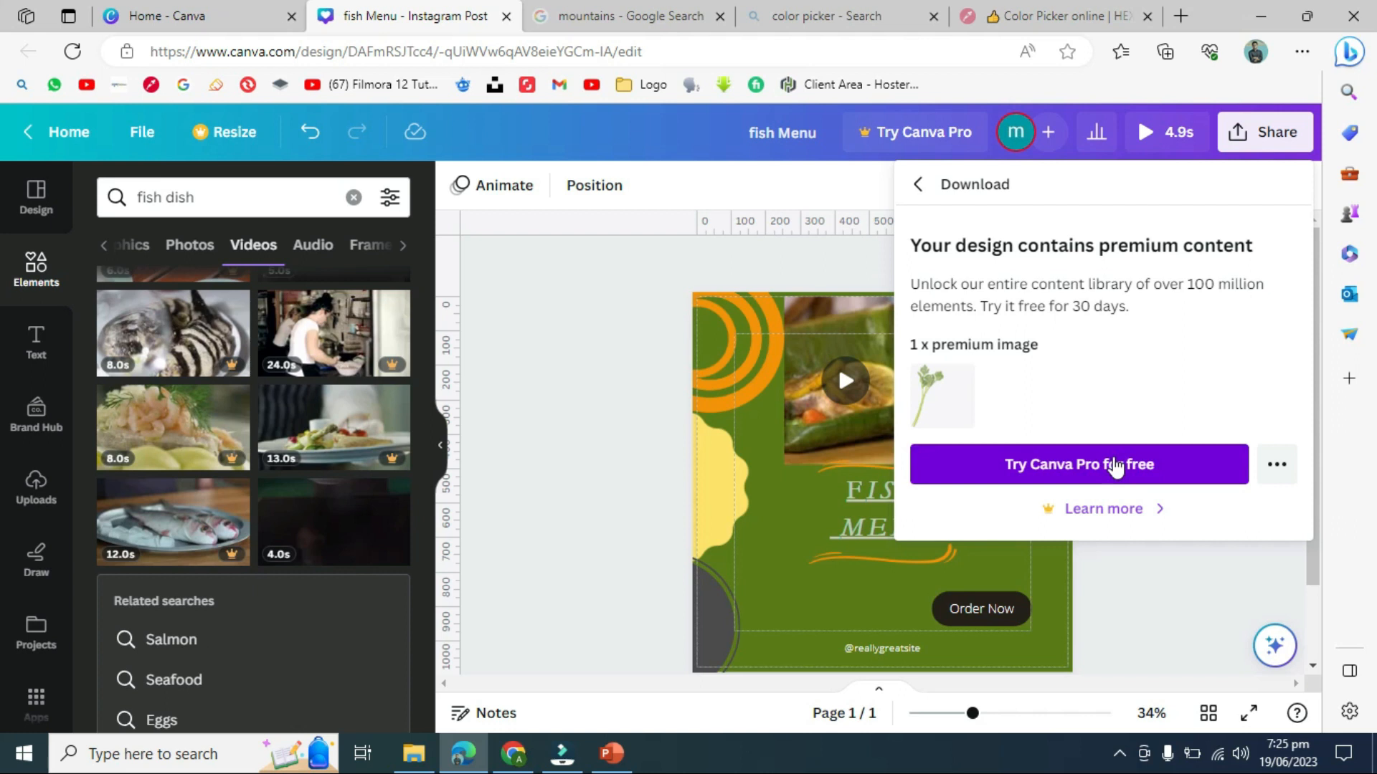
# - Dismiss the premium notice and delete the parsley decoration at top-right
pyautogui.click(564, 358)
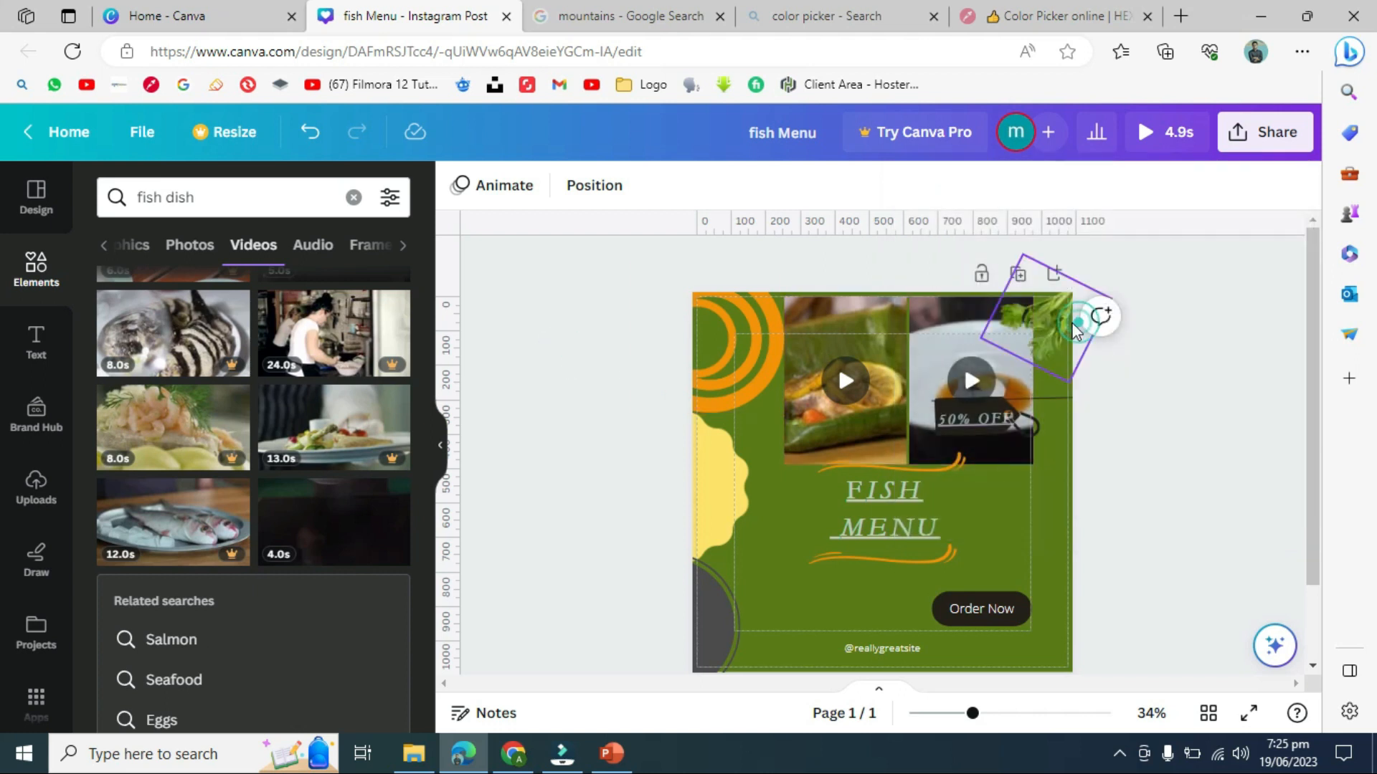
pyautogui.click(1051, 324)
pyautogui.press('Delete')
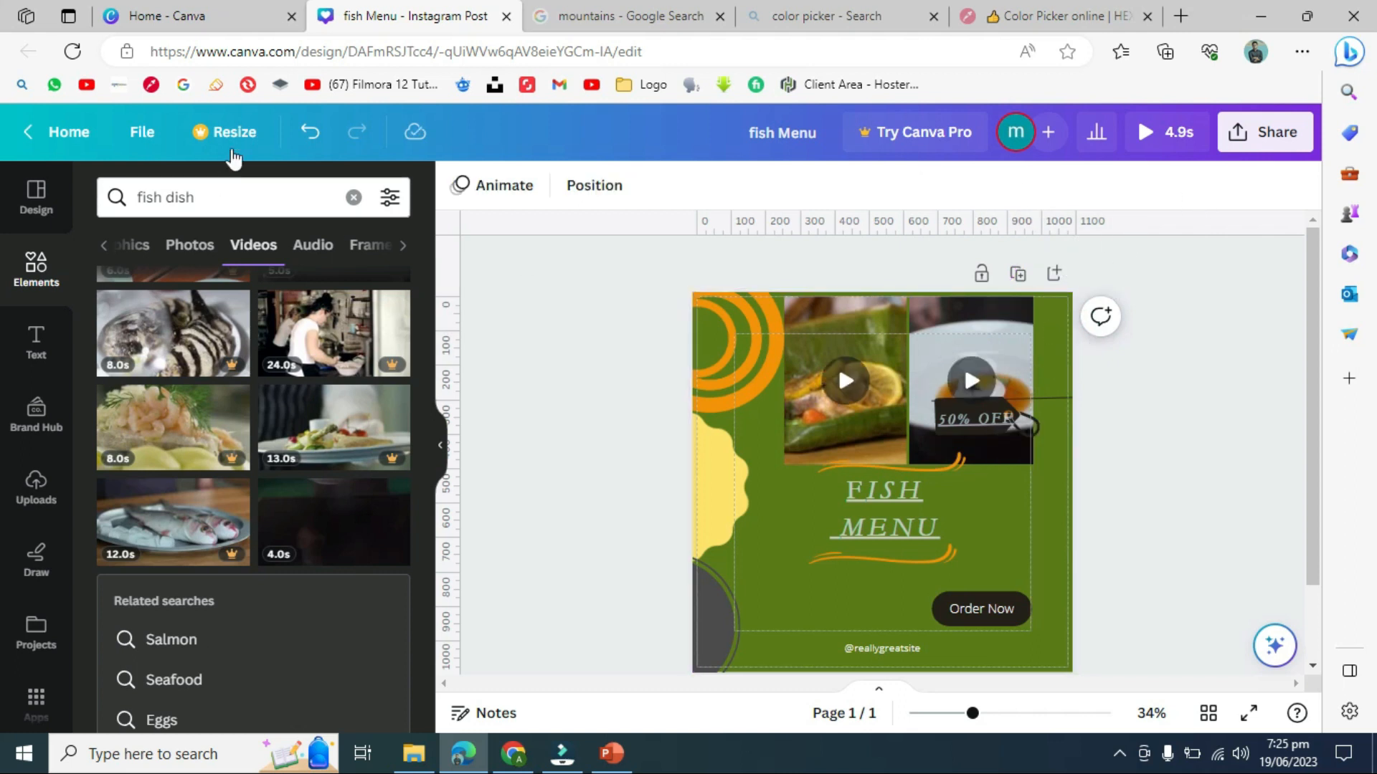
# - Download the design again as an MP4 video, saving fish Menu.mp4
pyautogui.click(153, 134)
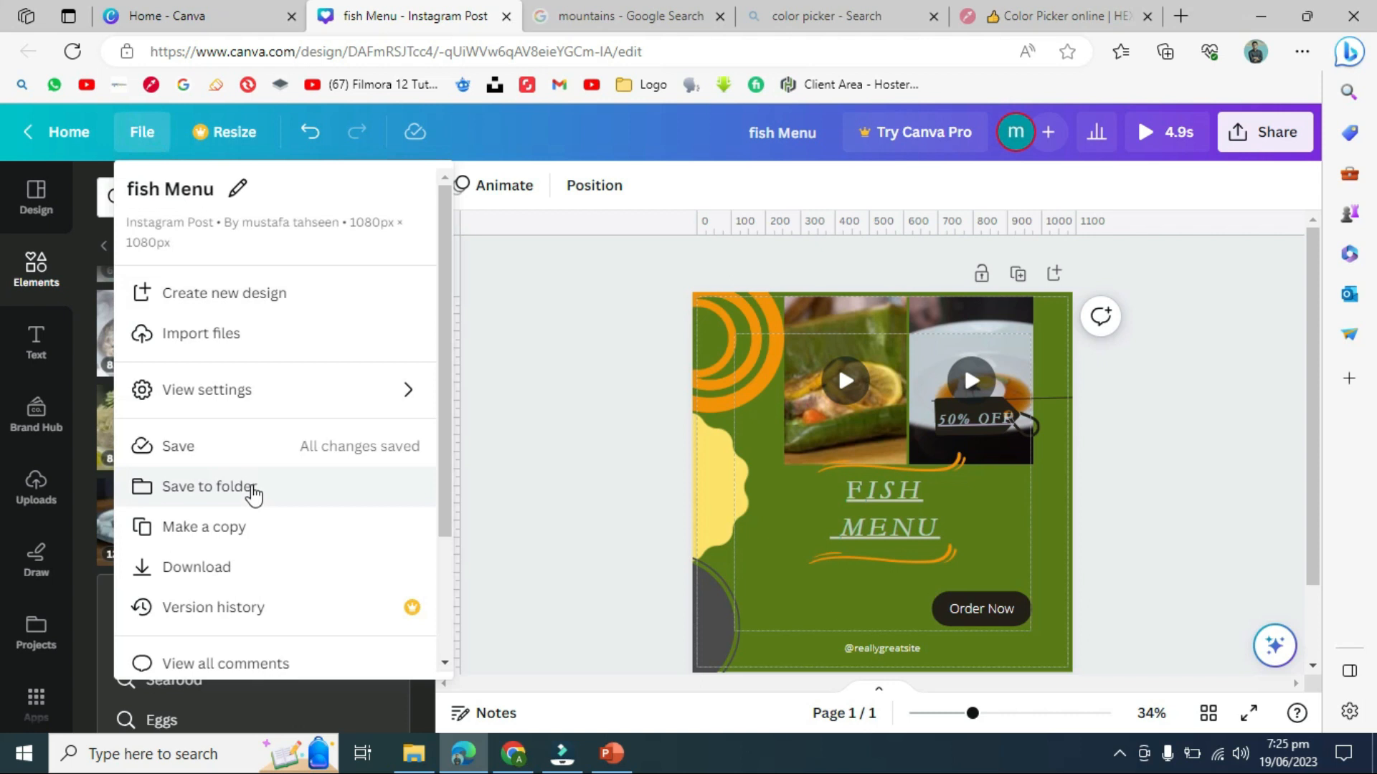
pyautogui.click(248, 570)
pyautogui.click(1133, 456)
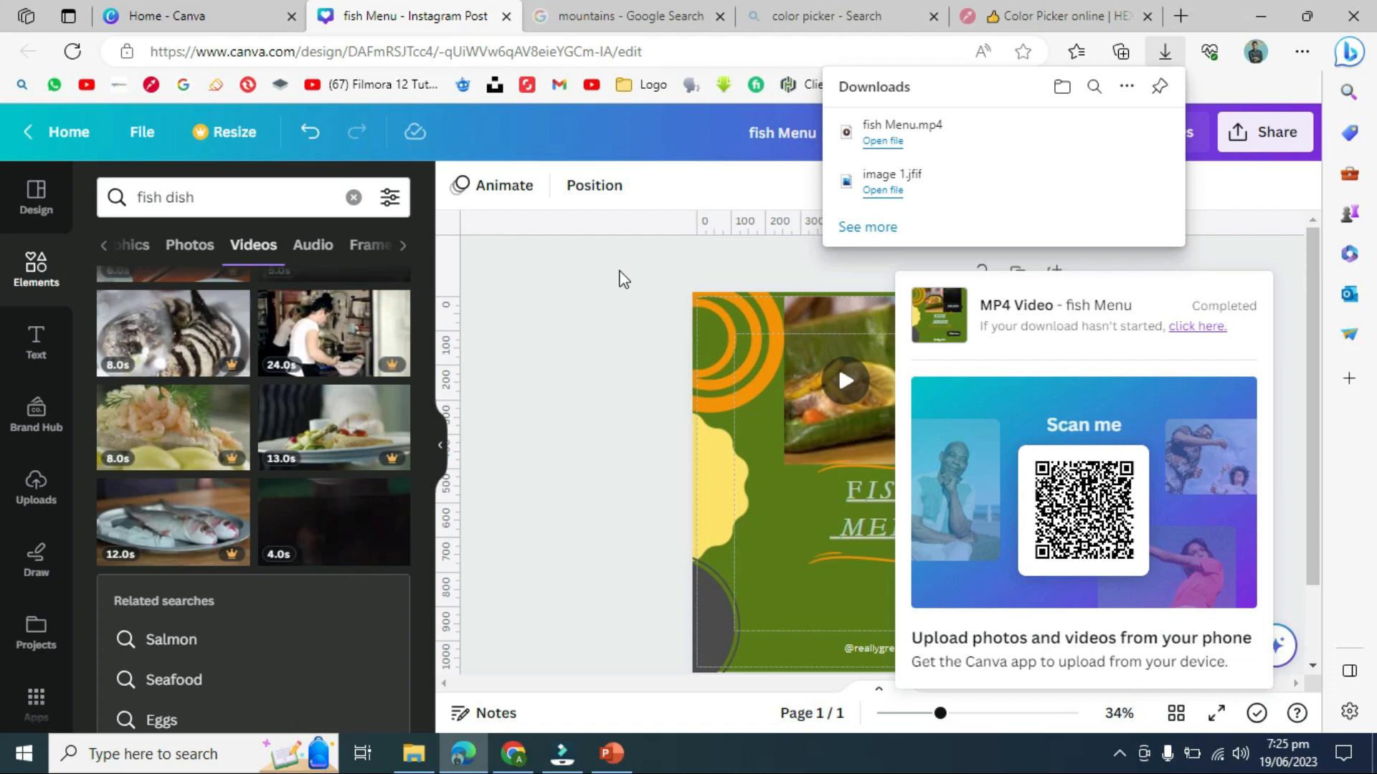
# - Play the downloaded fish Menu.mp4 in Media Player, then close the player
pyautogui.click(883, 141)
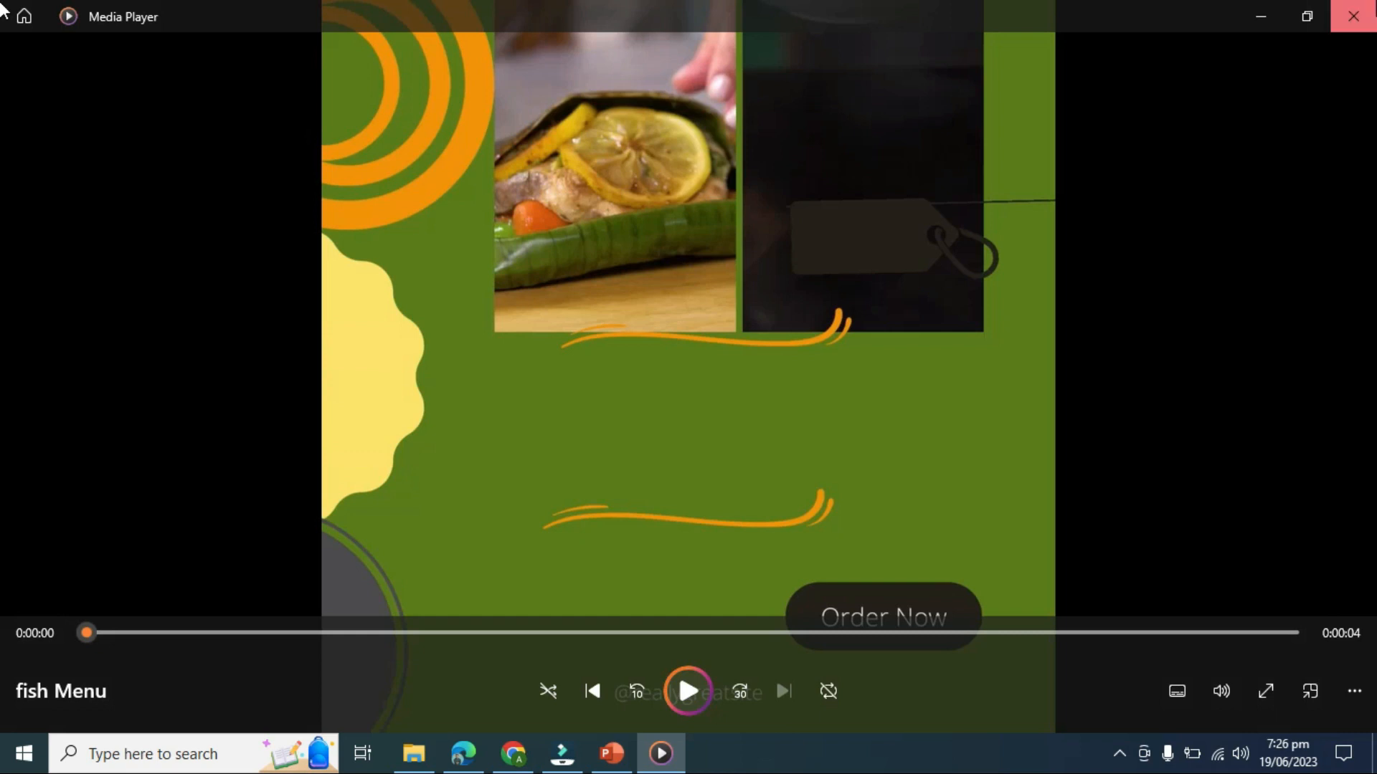
pyautogui.click(1353, 16)
# - Dismiss the download popups, zoom in on the design, then zoom back out to 30%
pyautogui.click(564, 297)
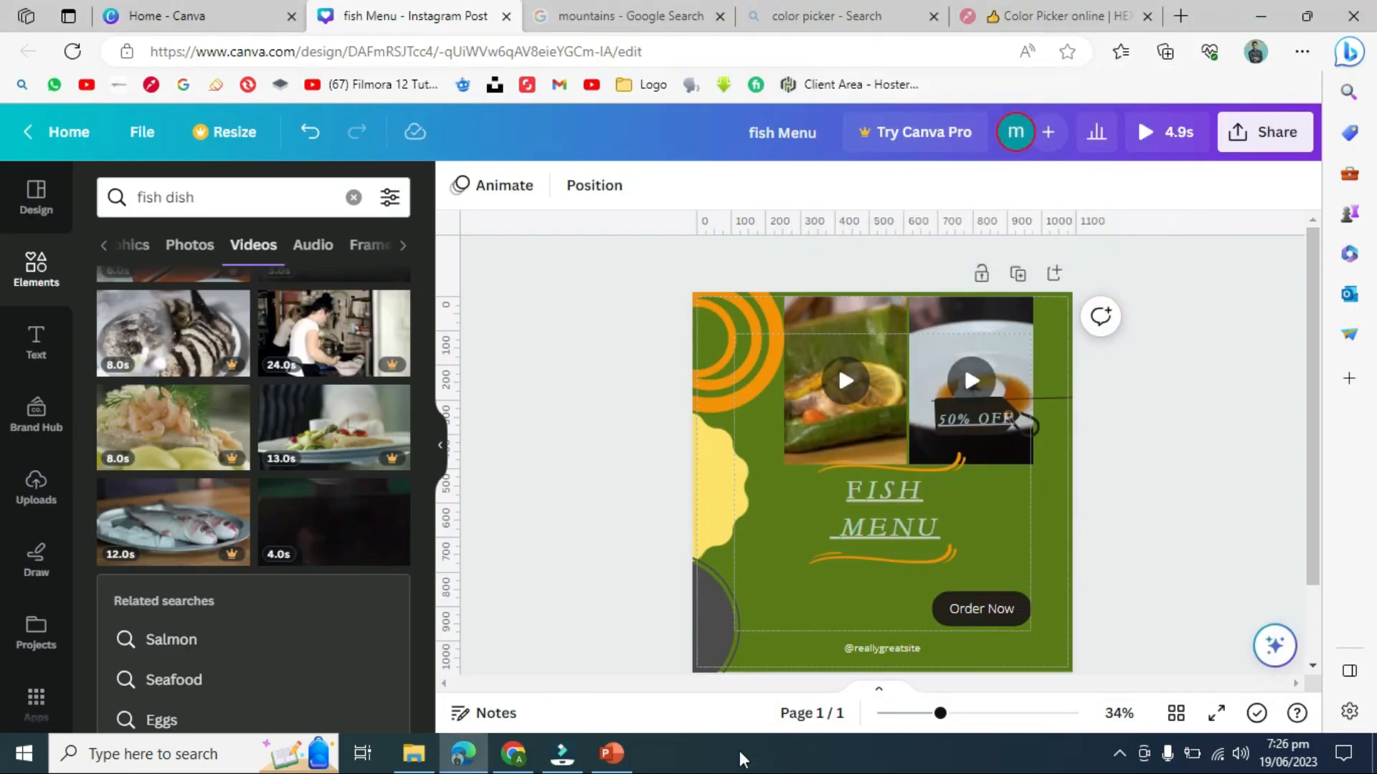
pyautogui.click(1119, 755)
pyautogui.click(1033, 713)
pyautogui.click(1031, 712)
pyautogui.click(1017, 713)
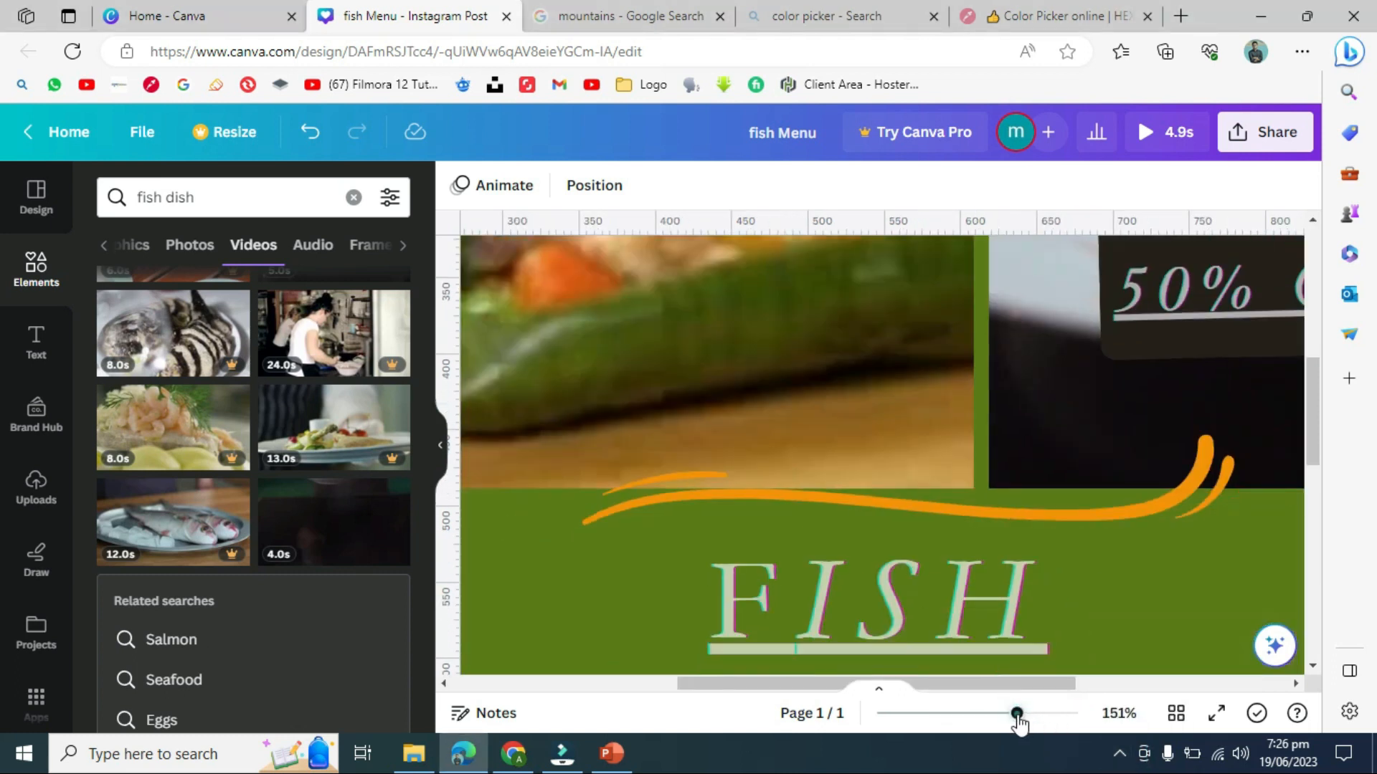
pyautogui.click(992, 713)
pyautogui.click(961, 713)
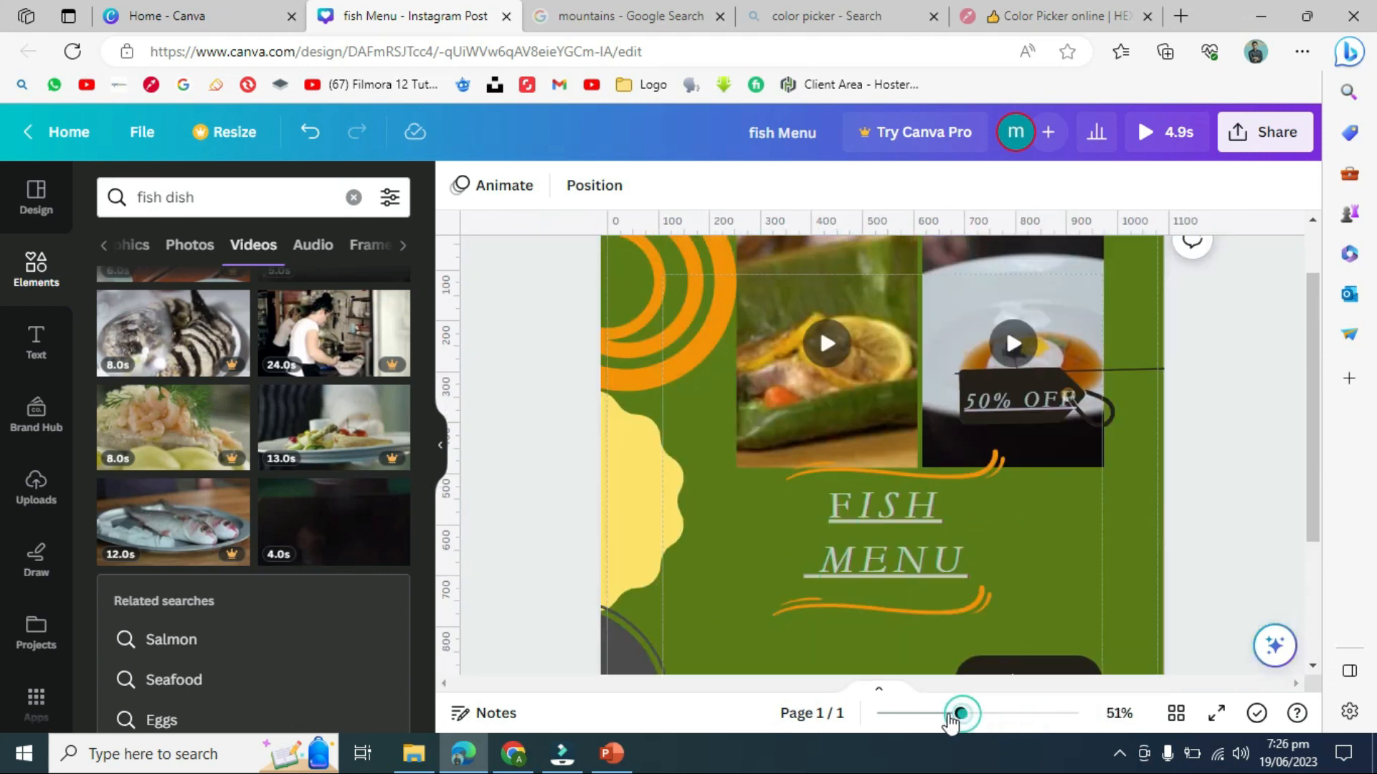
pyautogui.click(933, 713)
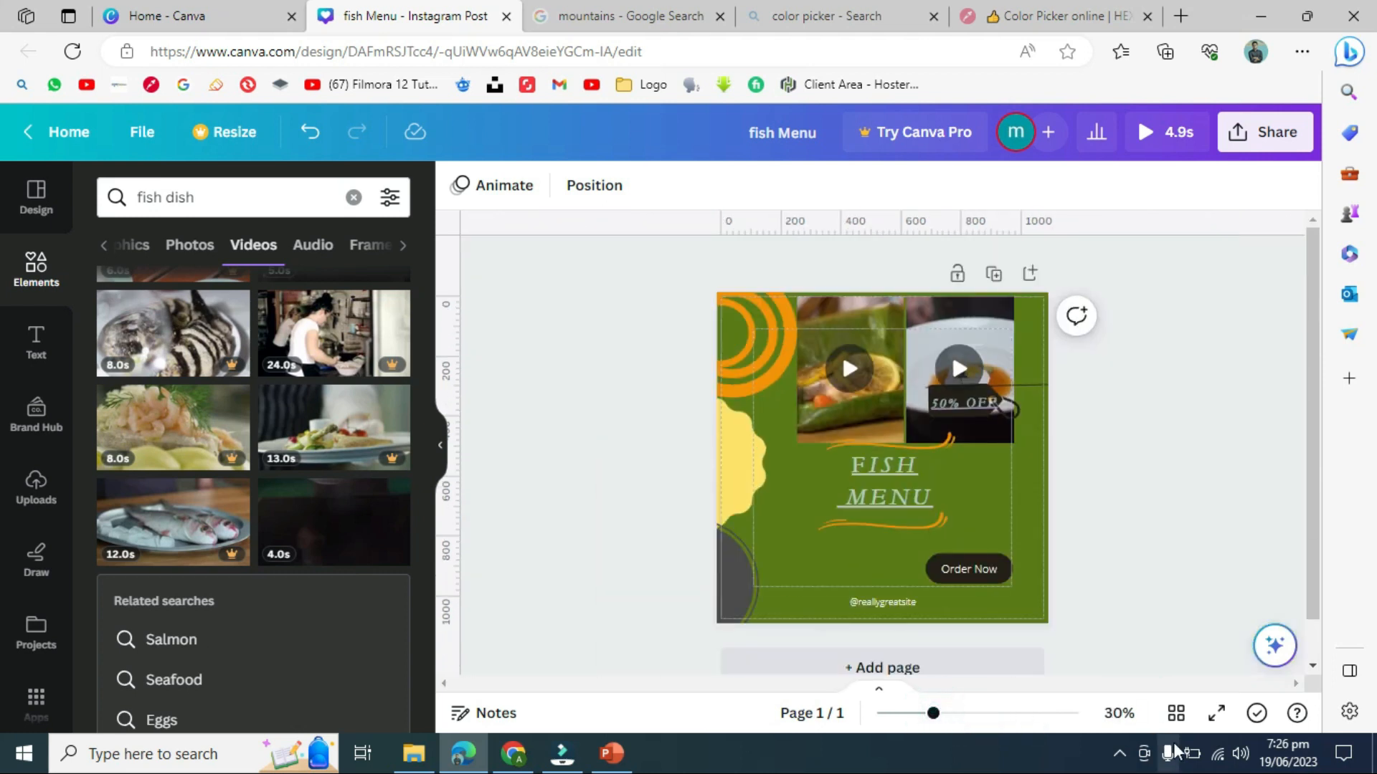